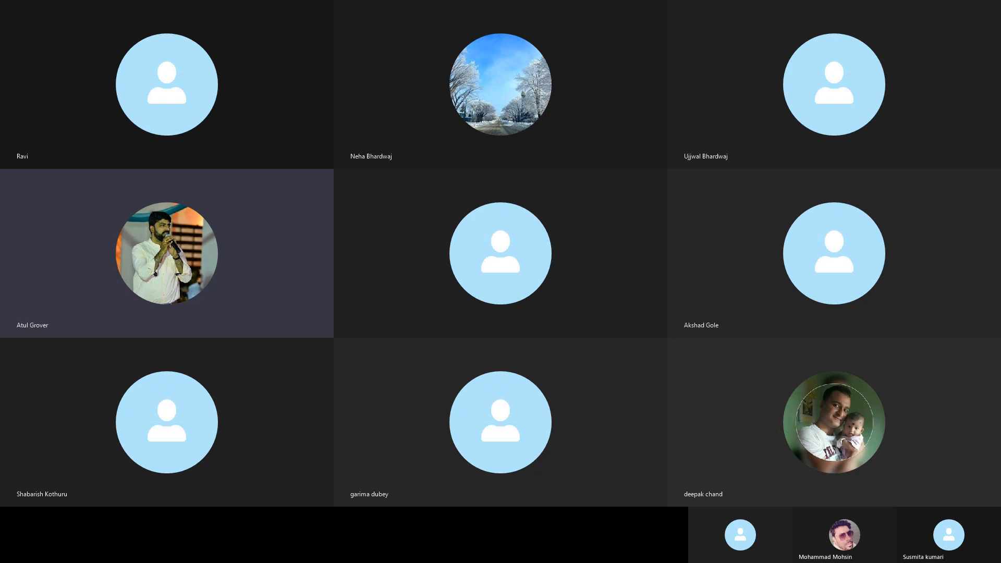
Exit the full-screen Skype call and bring up the ServiceNow Incident Overview browser window
key("alt+Tab")
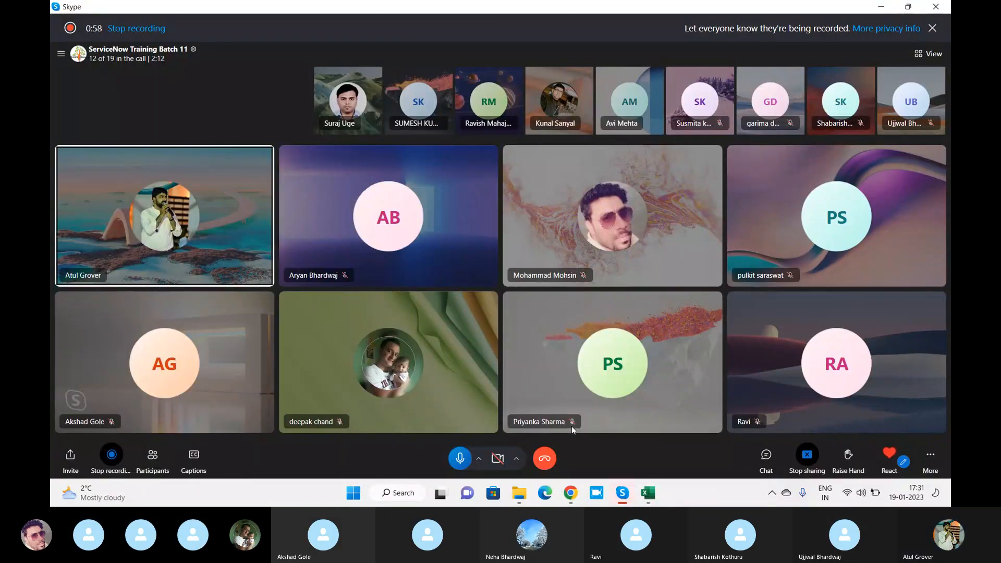
key("alt+Tab")
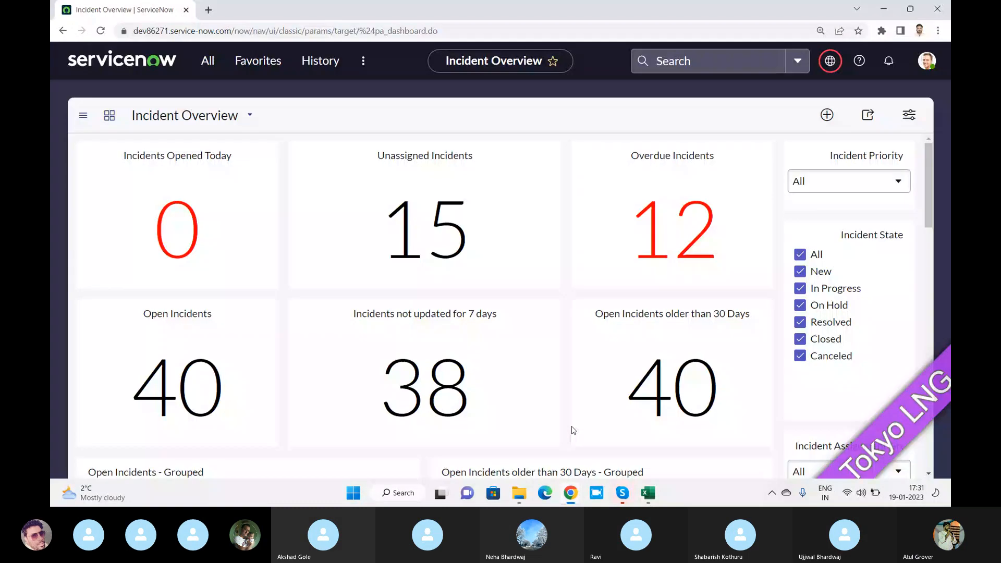
Filter the All application menu for 'change' and open Change > Open to list active change requests
left_click(660, 83)
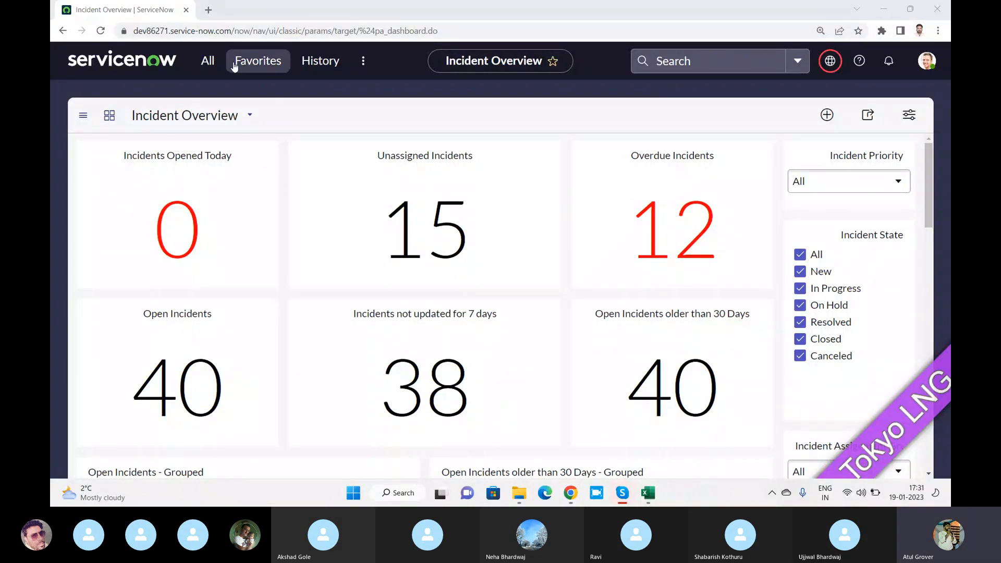
left_click(204, 62)
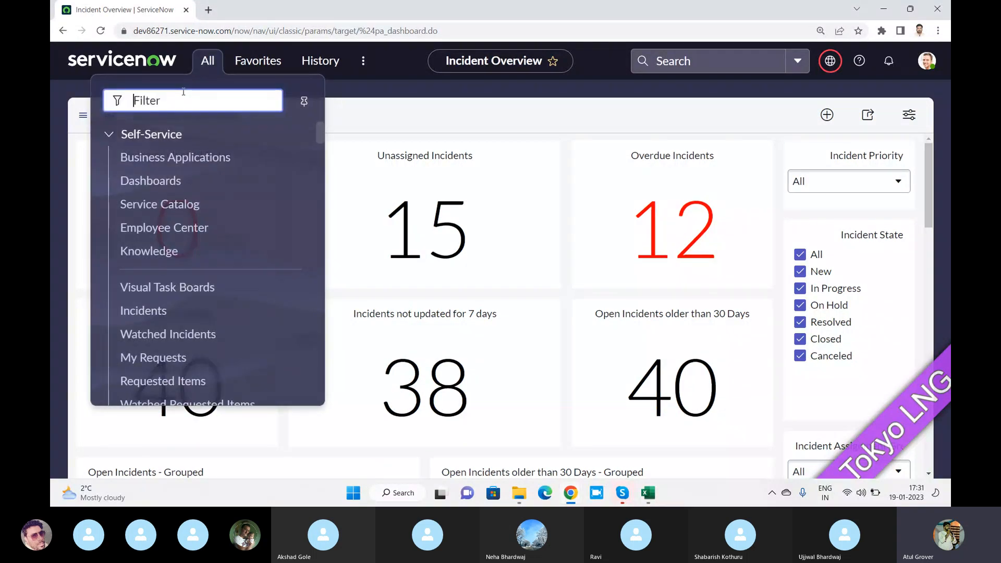
type("change")
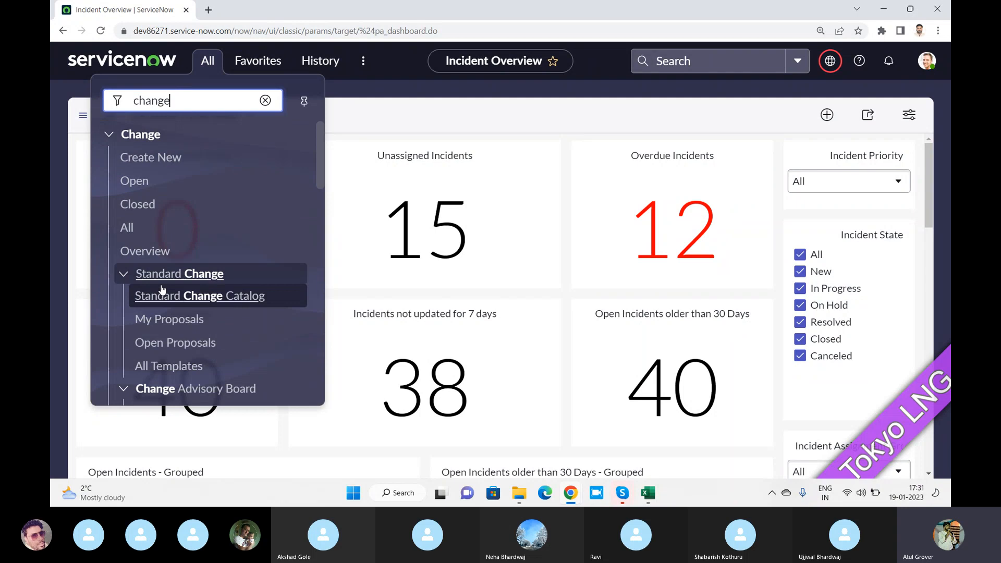
left_click(145, 189)
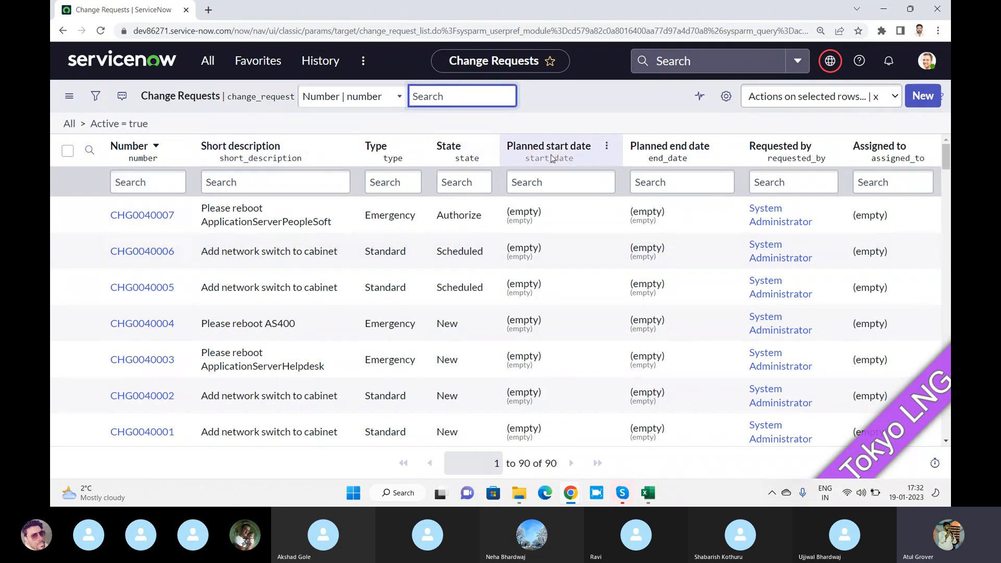
Close the LinkedIn browser window from the Chrome taskbar preview, then focus the Short description search
left_click(572, 495)
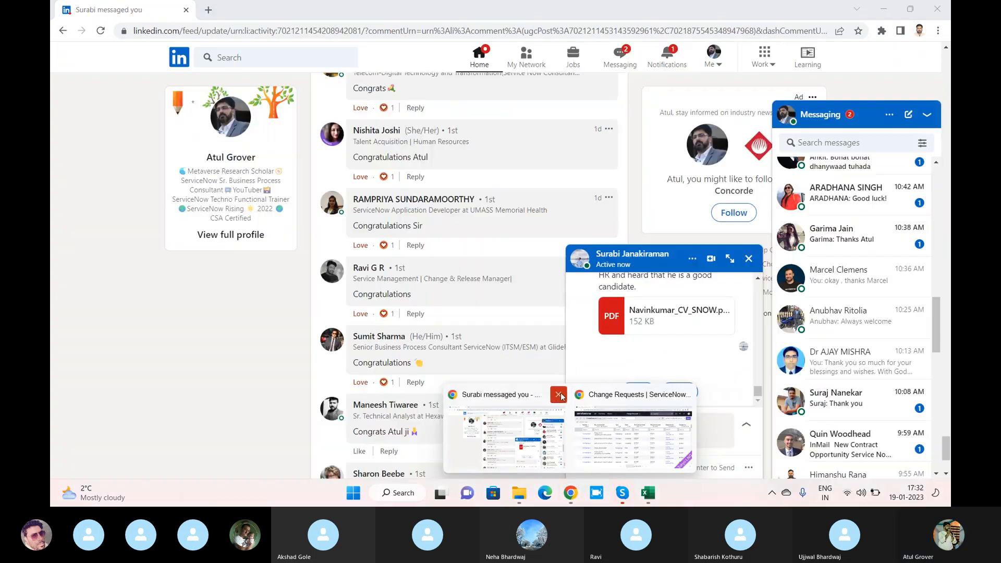
left_click(557, 396)
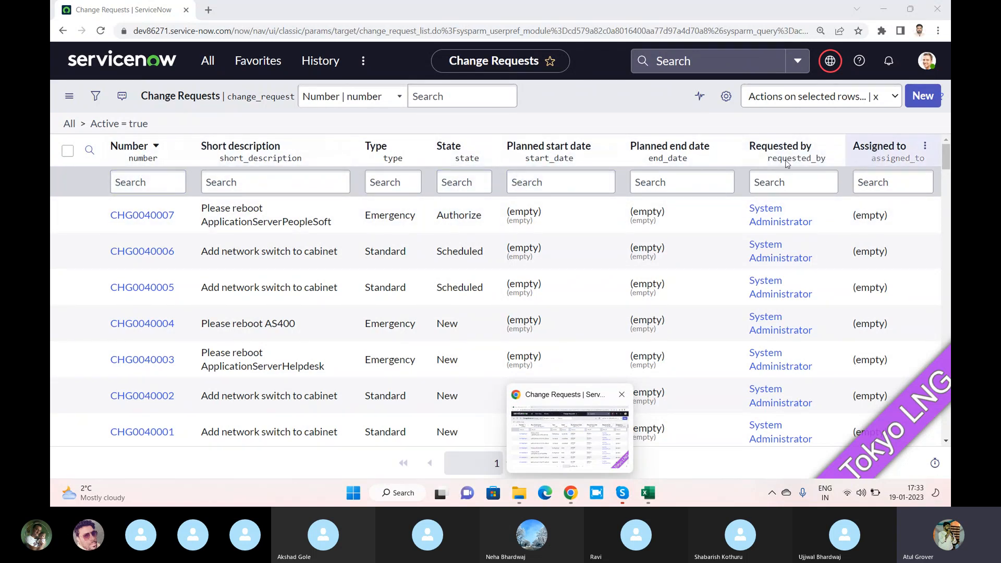
left_click(284, 180)
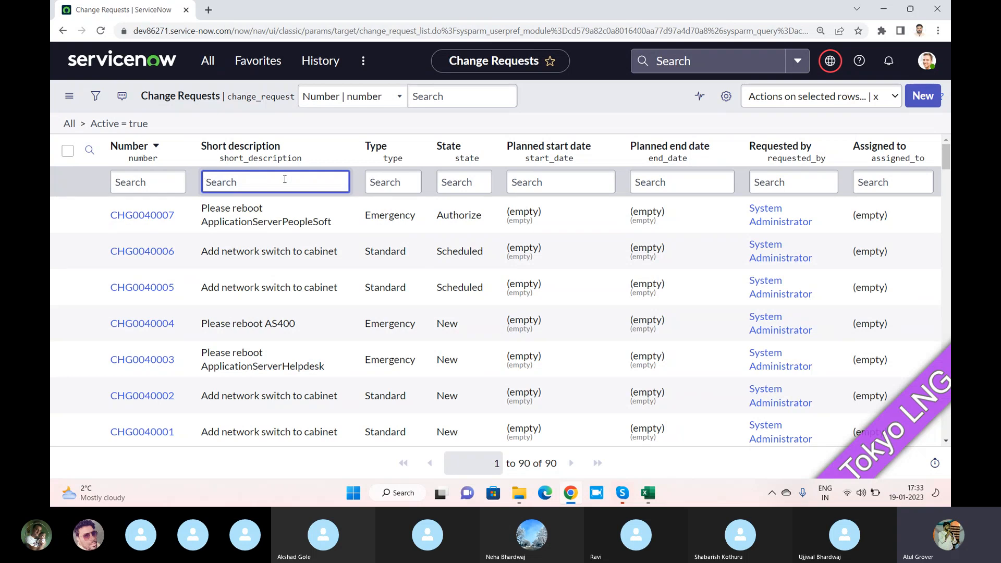
Filter Short description by *email, then change the search to *server
type("*email")
key("Return")
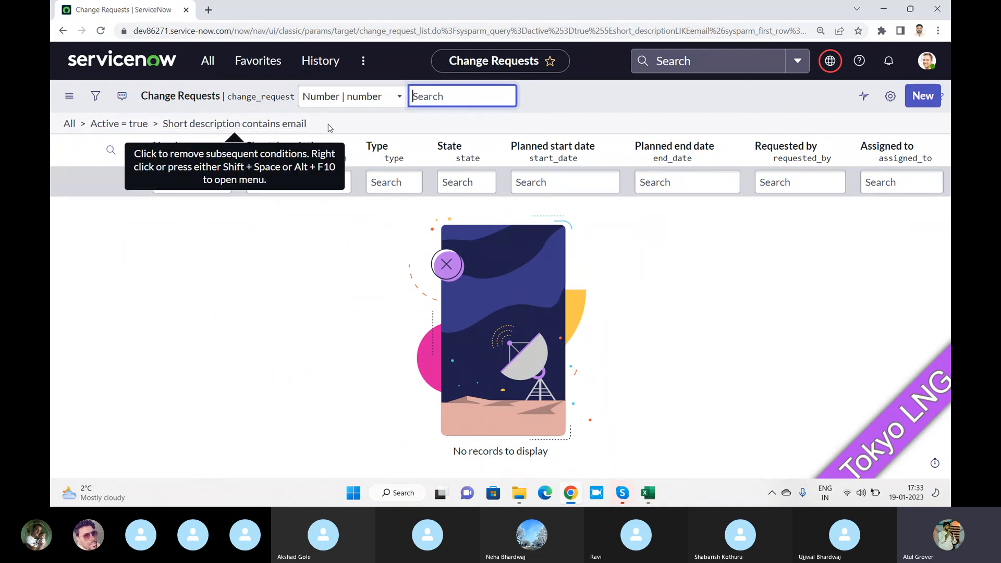
left_click(290, 186)
key("BackSpace")
key("BackSpace")
key("BackSpace")
key("BackSpace")
key("BackSpace")
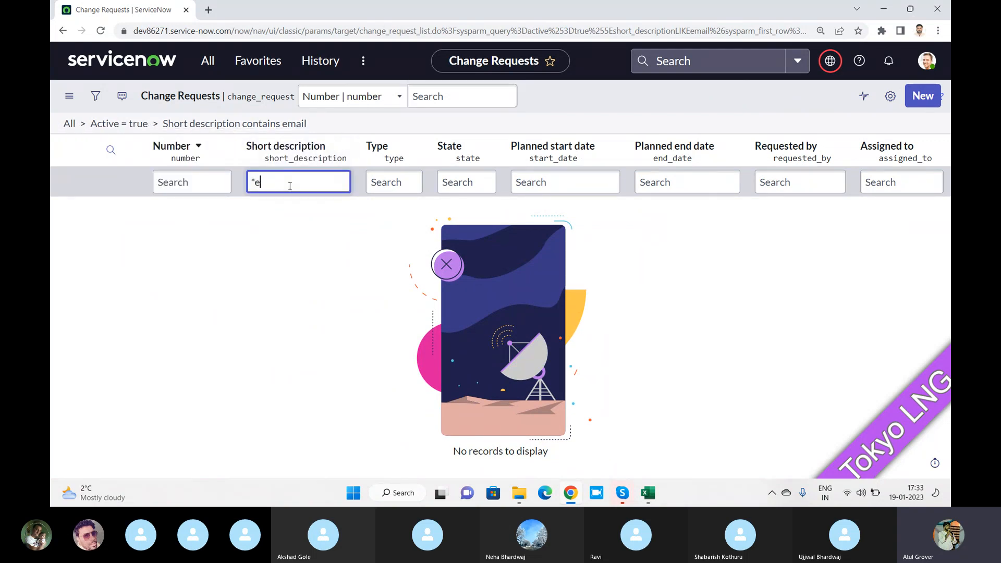
type("server")
key("Return")
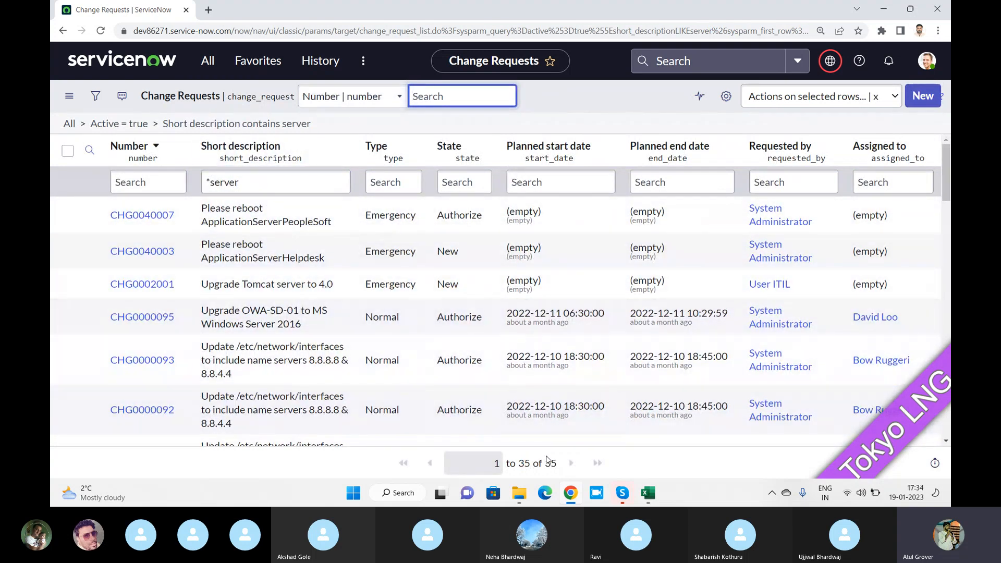
Point out the 35-record count and the server filter, then focus the Number column search
left_click_drag(556, 463, 452, 439)
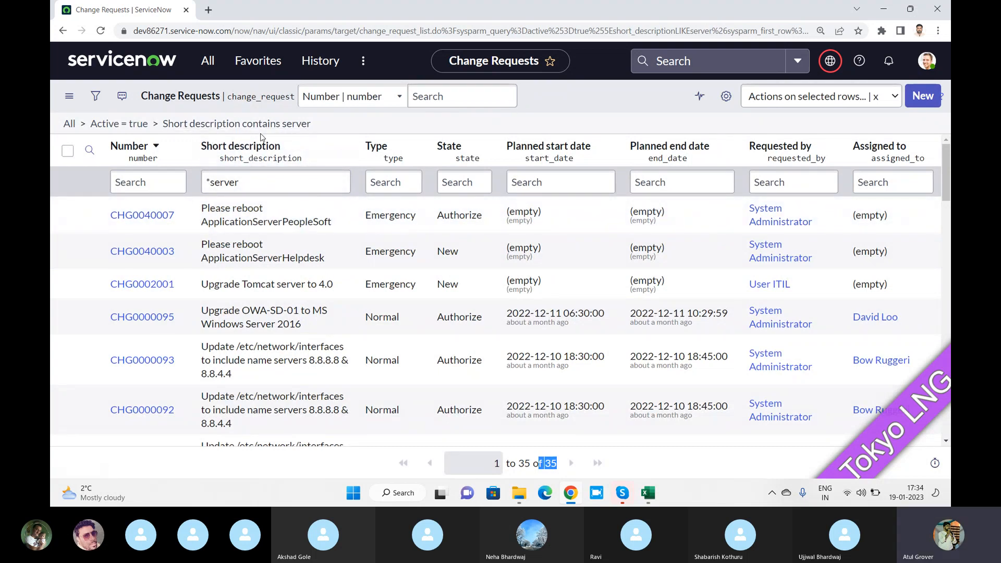
left_click(231, 183)
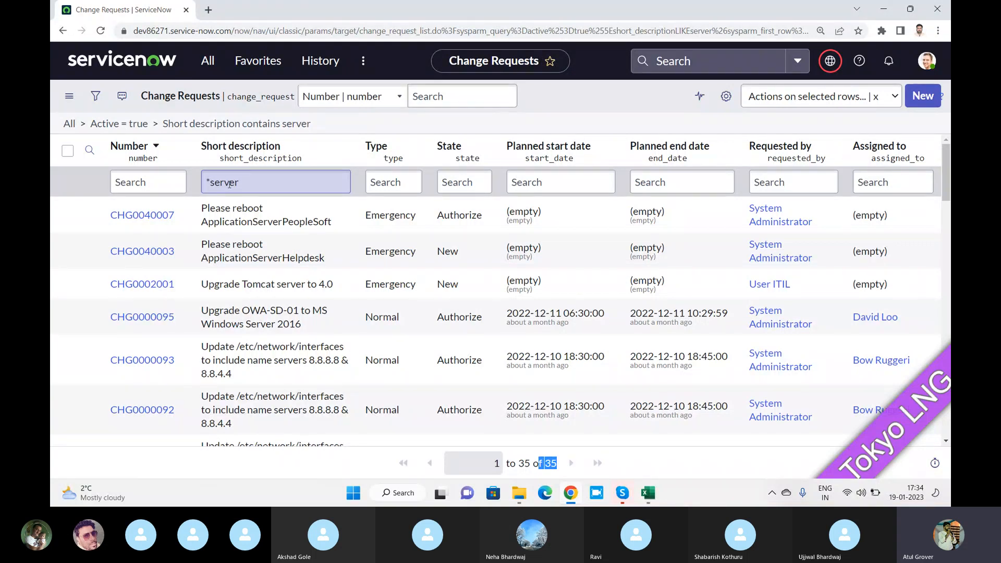
left_click(150, 171)
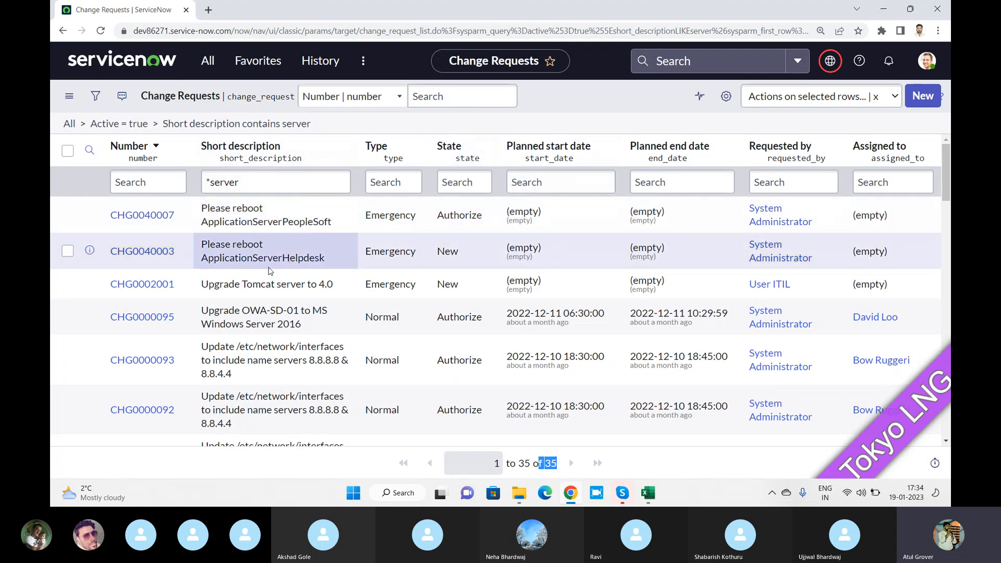
Add Assignment group, Category, Company, Impact and Location columns to the list via Personalize List
left_click(726, 97)
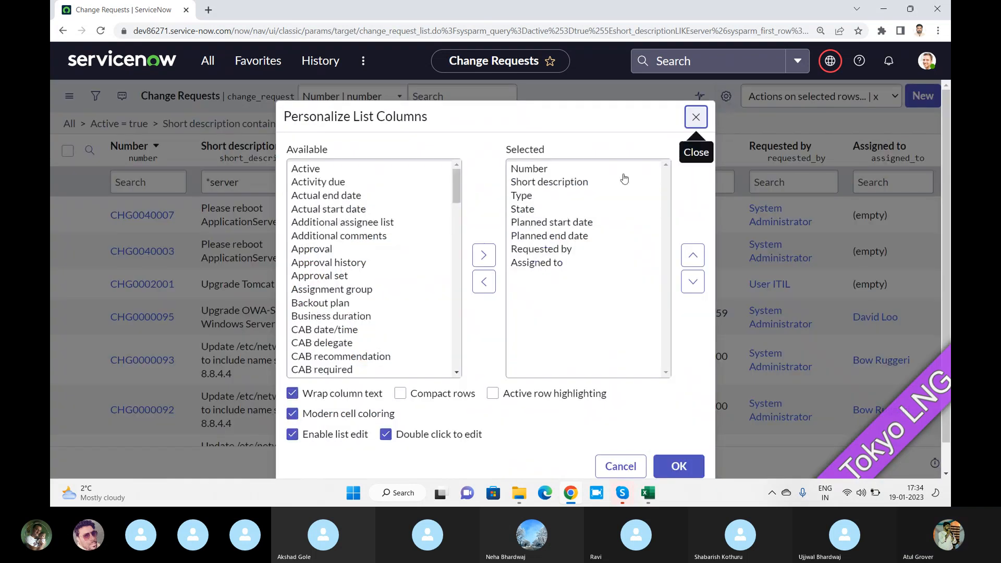
double_click(350, 291)
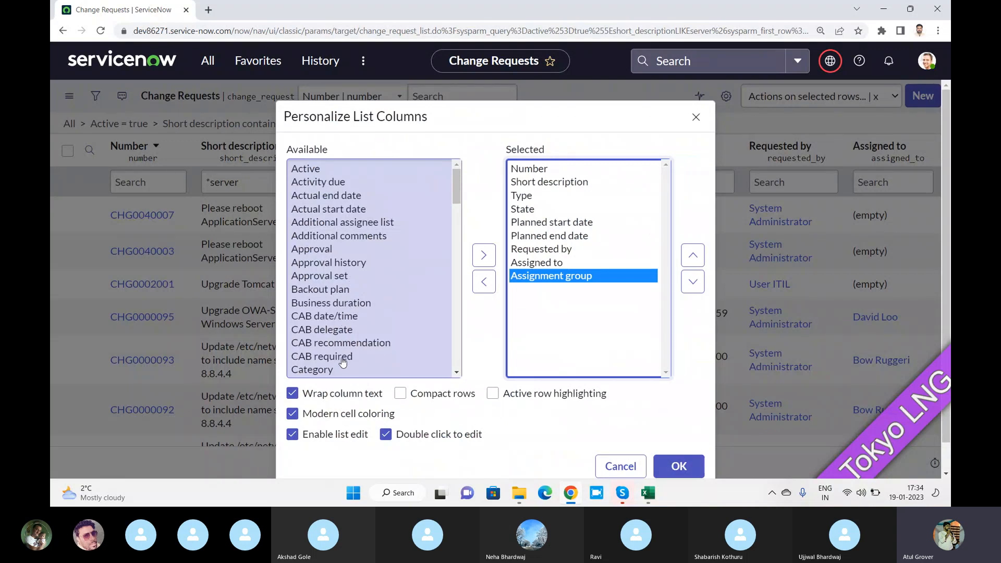
double_click(318, 370)
scroll(345, 277, "down", 1)
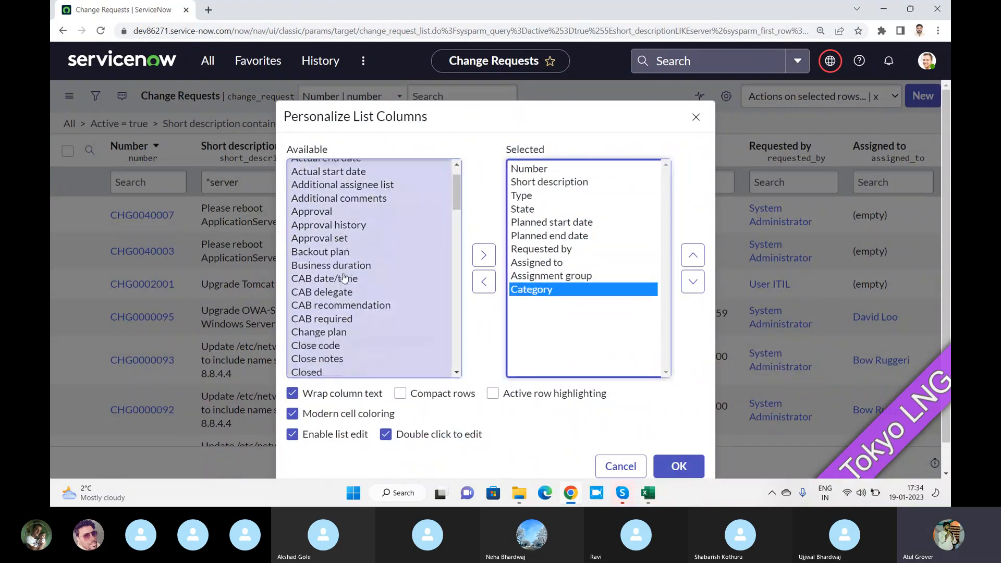
scroll(344, 277, "down", 2)
double_click(345, 275)
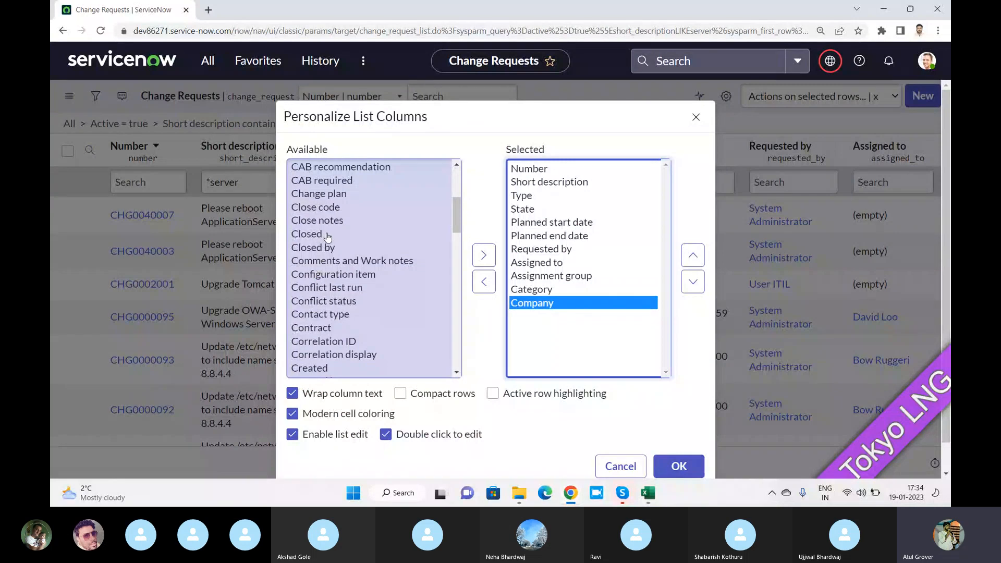
scroll(327, 238, "down", 2)
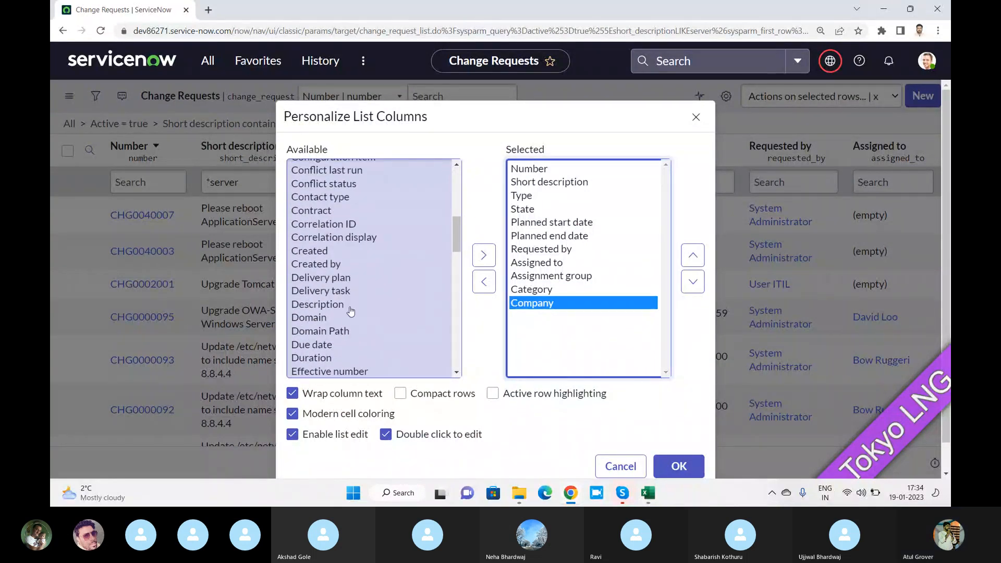
scroll(350, 311, "down", 2)
double_click(311, 321)
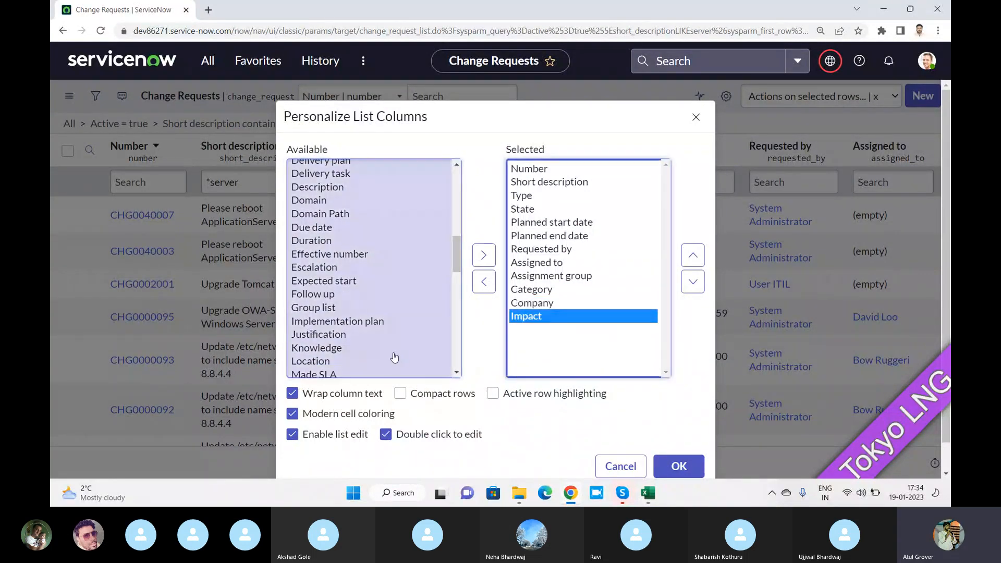
double_click(329, 361)
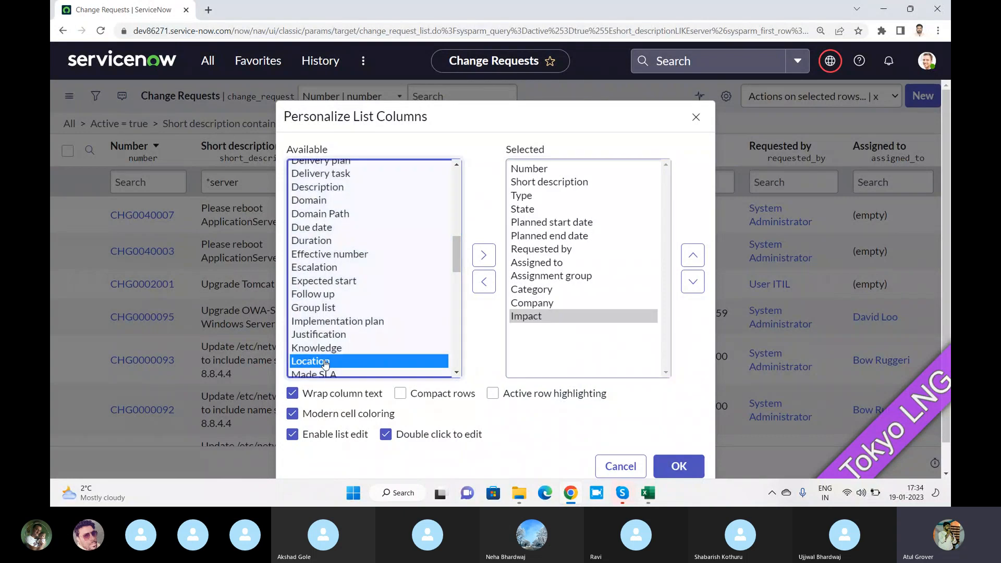
left_click(679, 466)
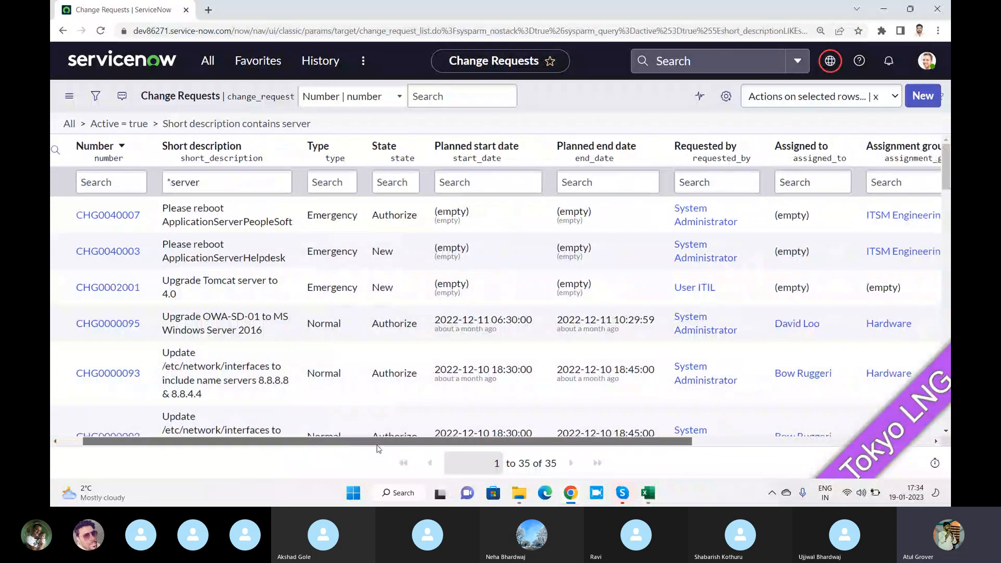
Scroll across the new columns, then clear the *server Short description filter to show 90 records
left_click_drag(355, 442, 613, 449)
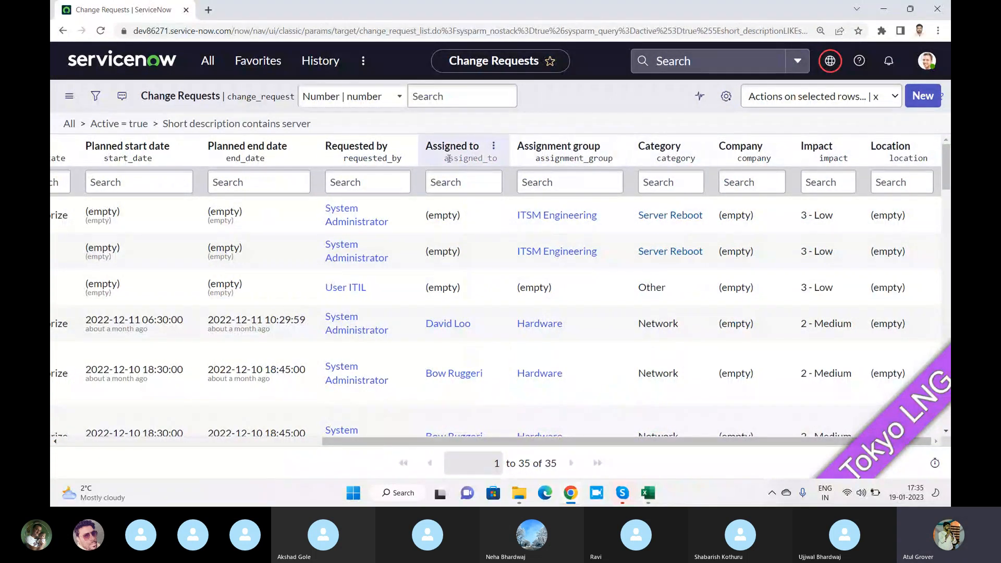
left_click_drag(560, 441, 298, 441)
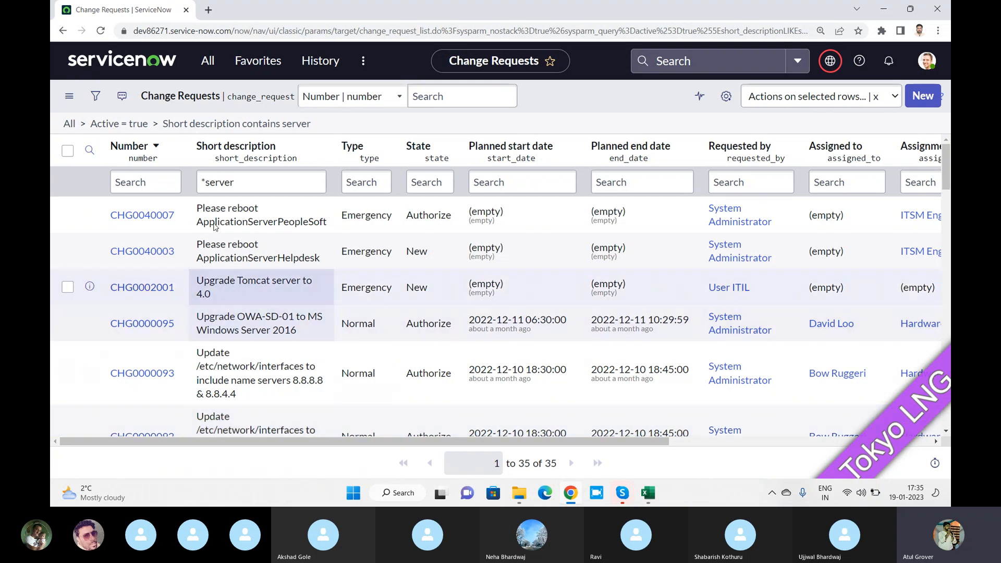
left_click_drag(240, 181, 138, 179)
key("BackSpace")
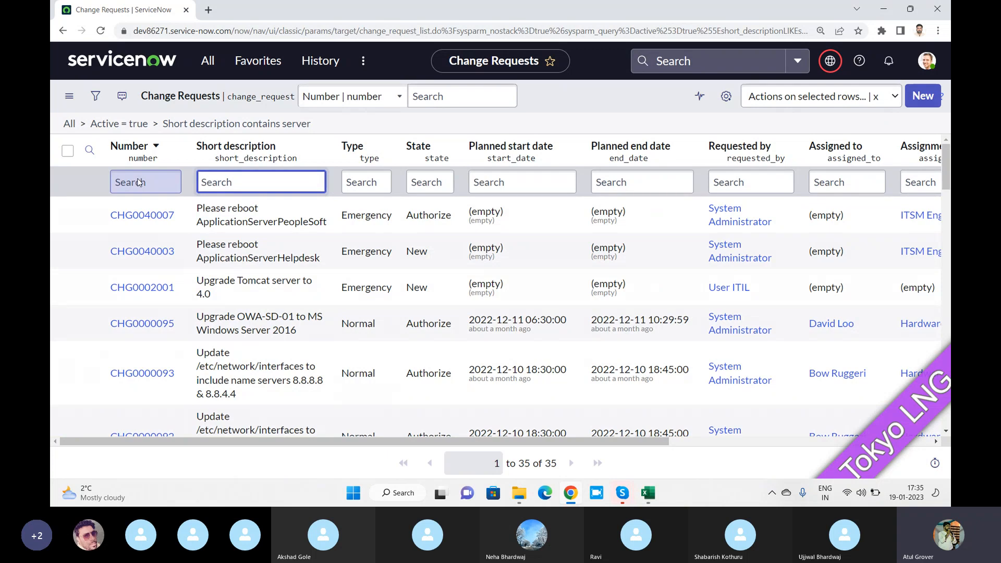
key("Return")
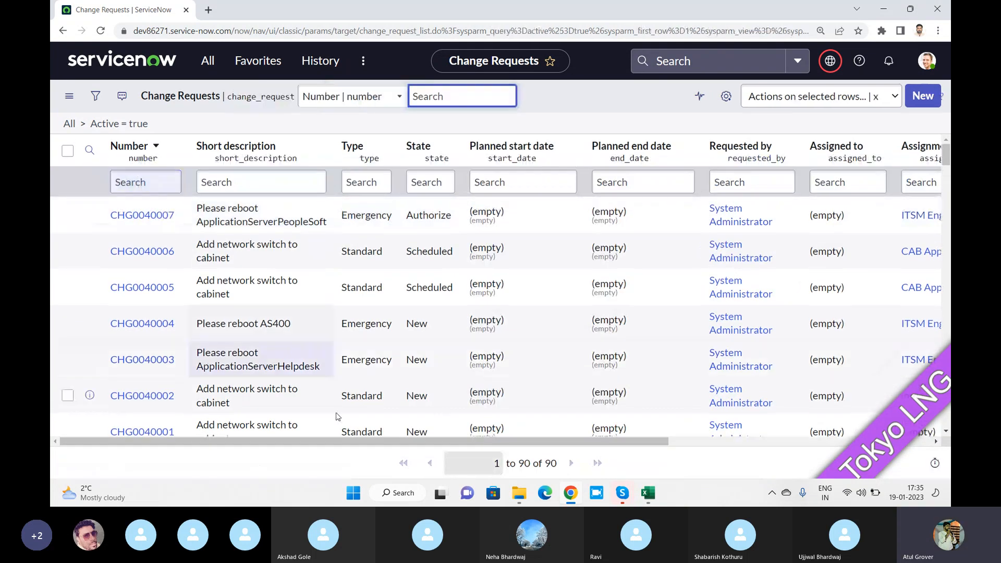
left_click_drag(551, 463, 533, 463)
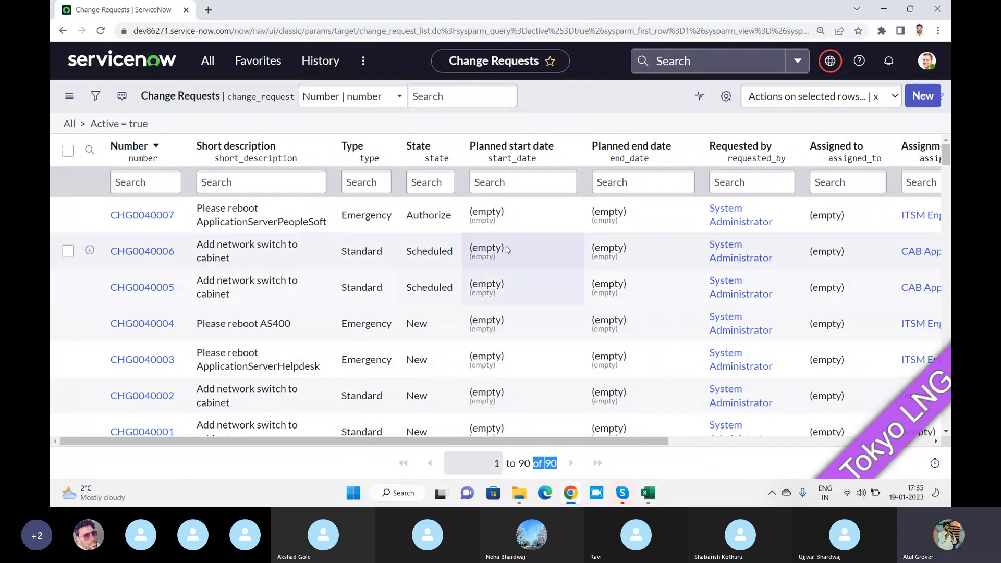
Filter the State column by *new, showing 22 New-state change requests
left_click(430, 187)
type("*new")
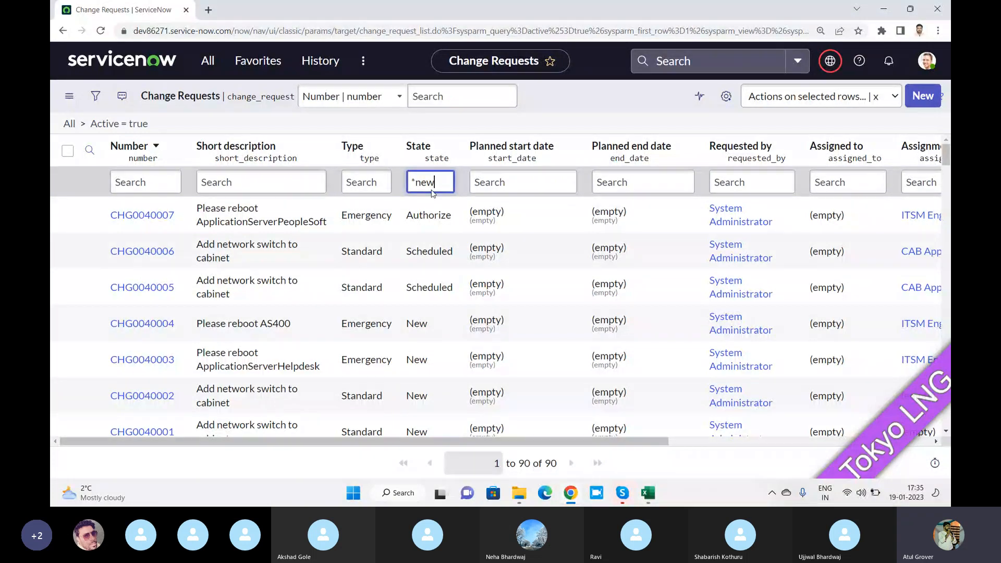
key("Return")
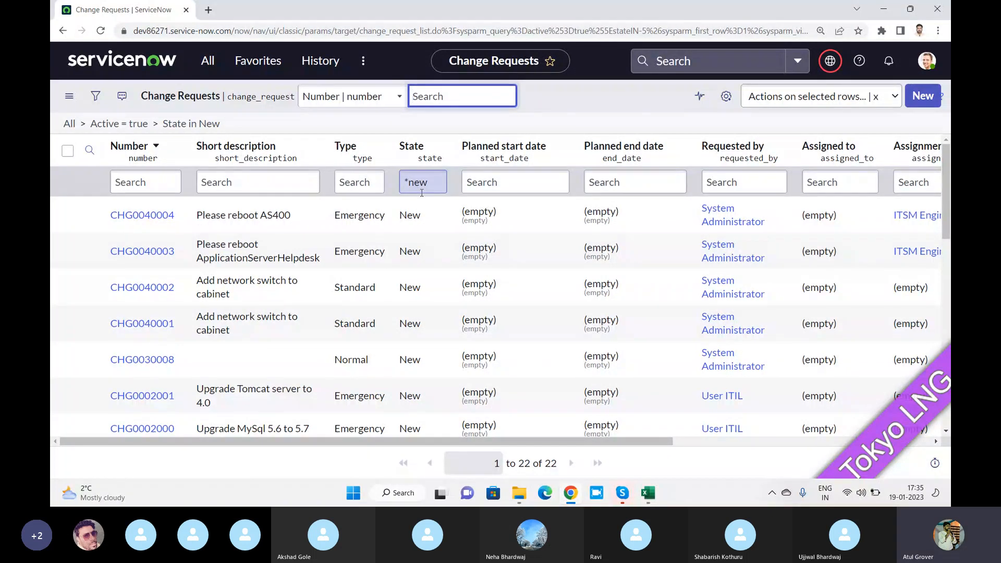
Clear the *new State filter to restore all 90 active change requests
left_click_drag(433, 184, 401, 180)
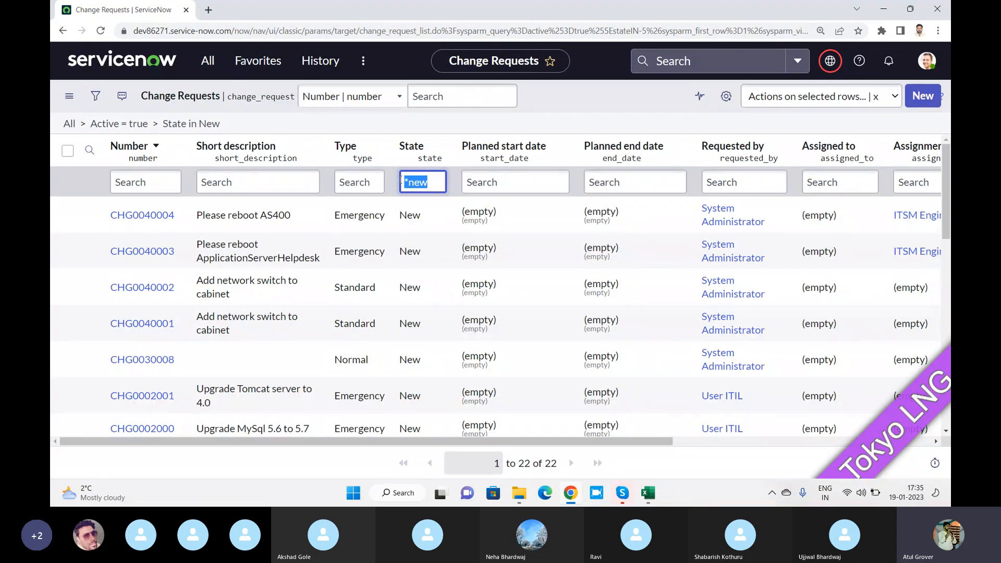
left_click_drag(241, 129, 78, 119)
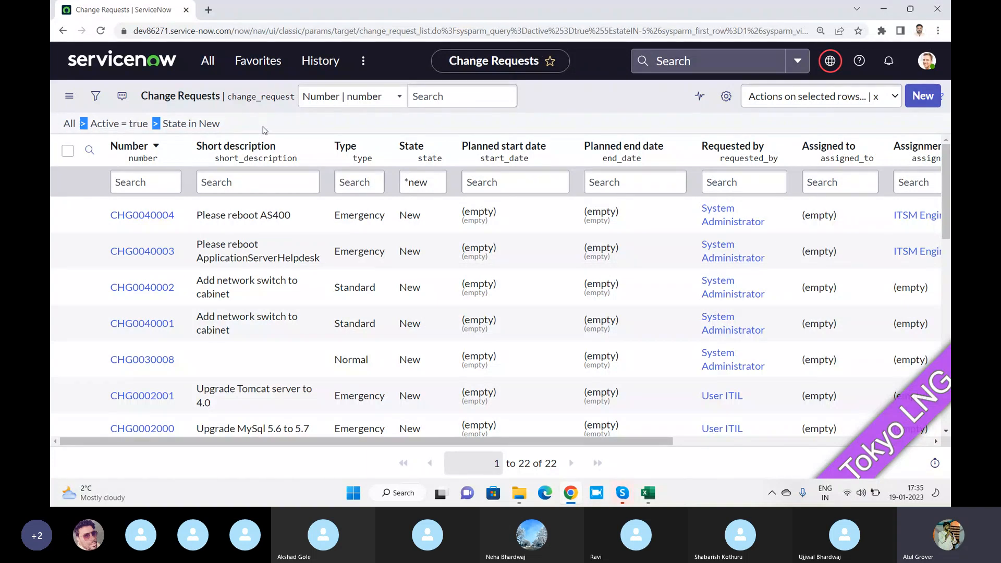
left_click_drag(441, 181, 379, 180)
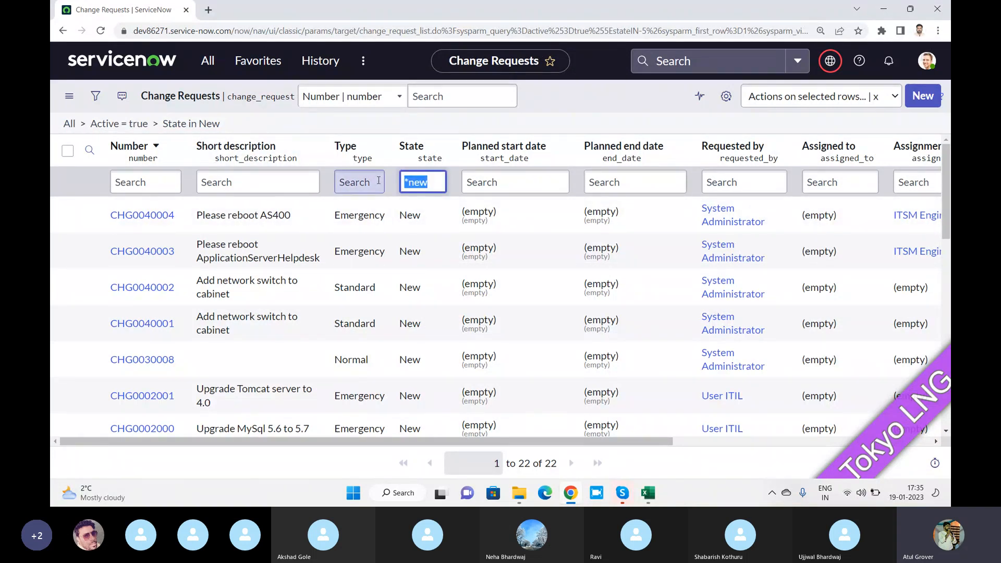
key("BackSpace")
key("Return")
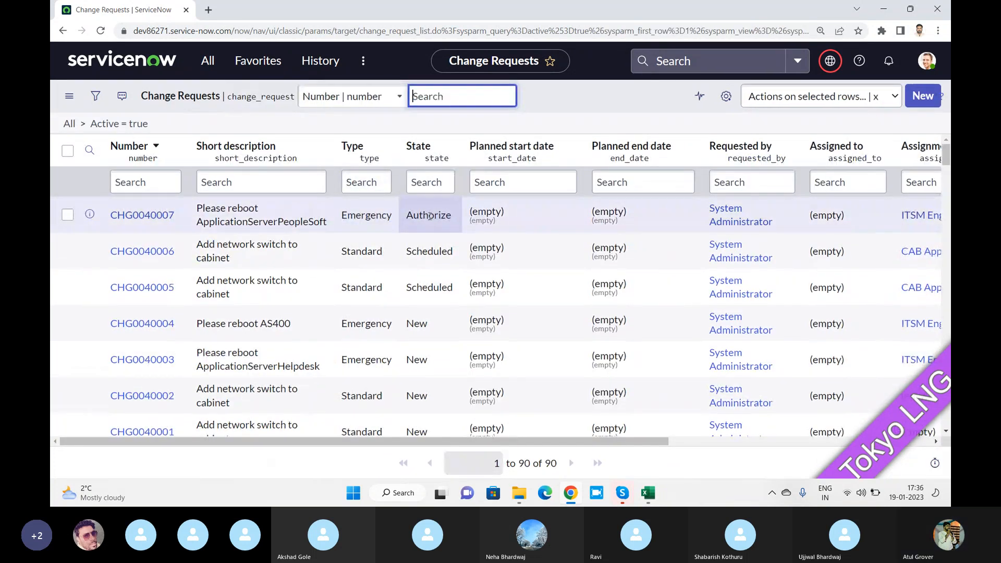
right_click(420, 323)
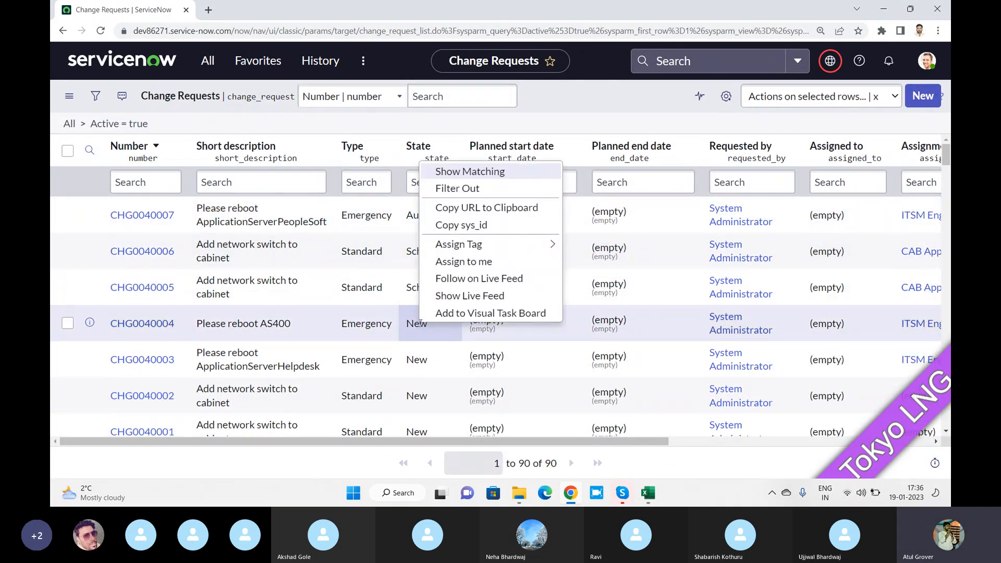
left_click(475, 176)
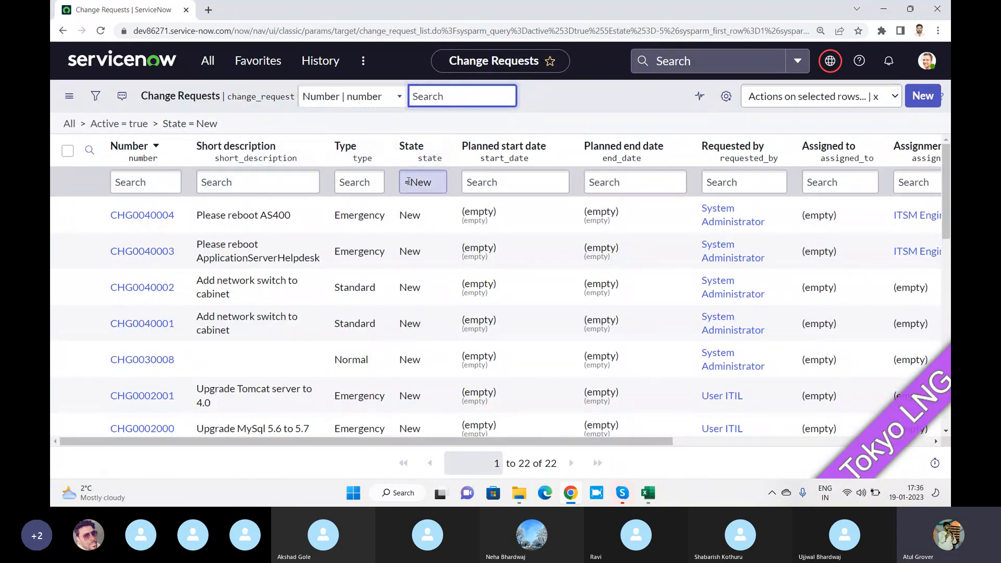
left_click_drag(408, 181, 396, 184)
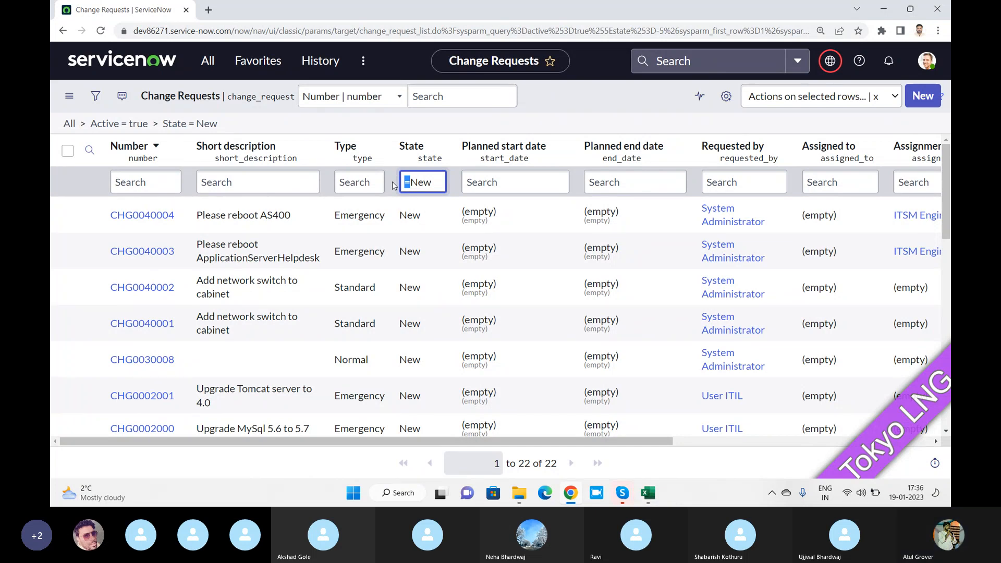
key("BackSpace")
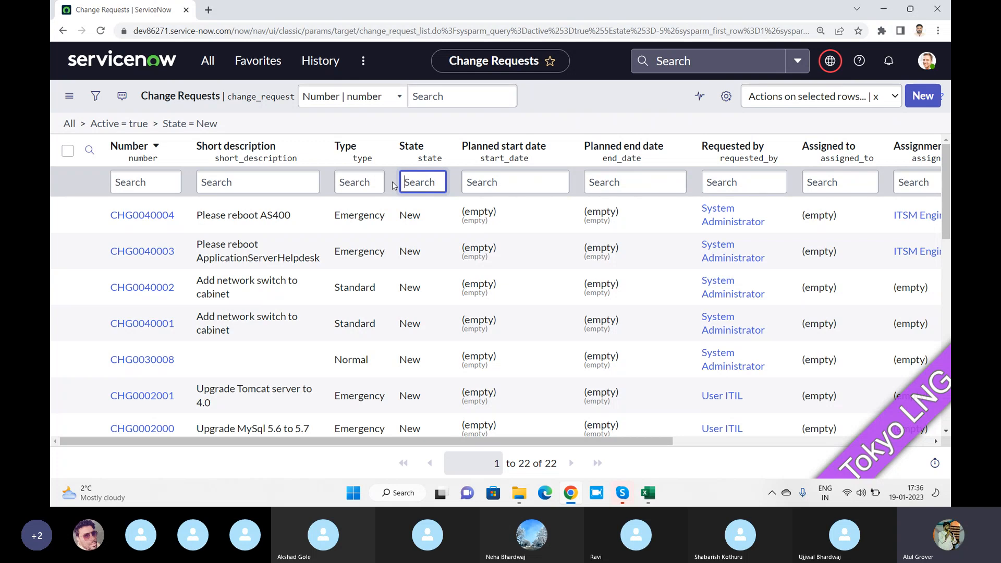
key("Return")
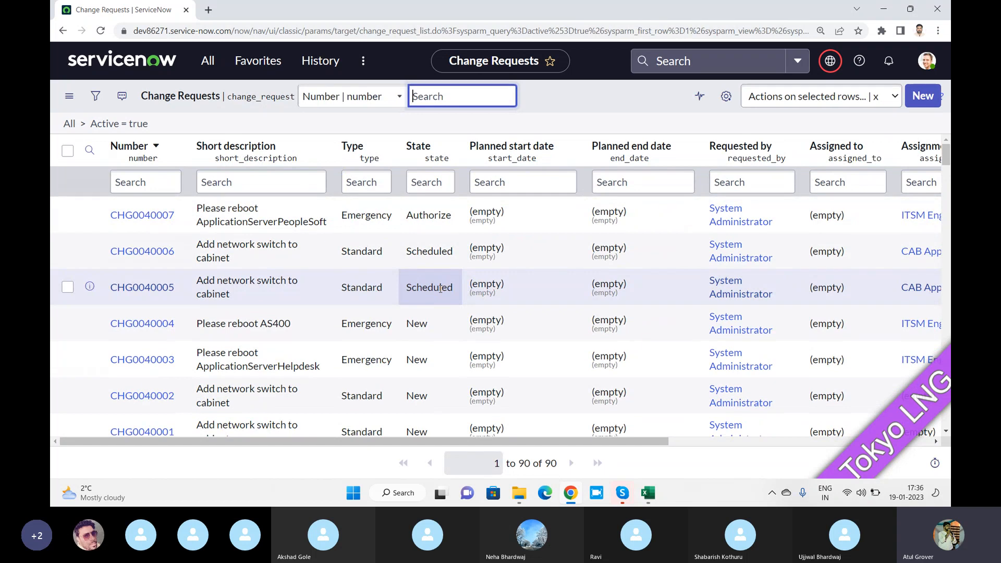
Filter out New-state change requests from a State cell, leaving 68 records
right_click(421, 325)
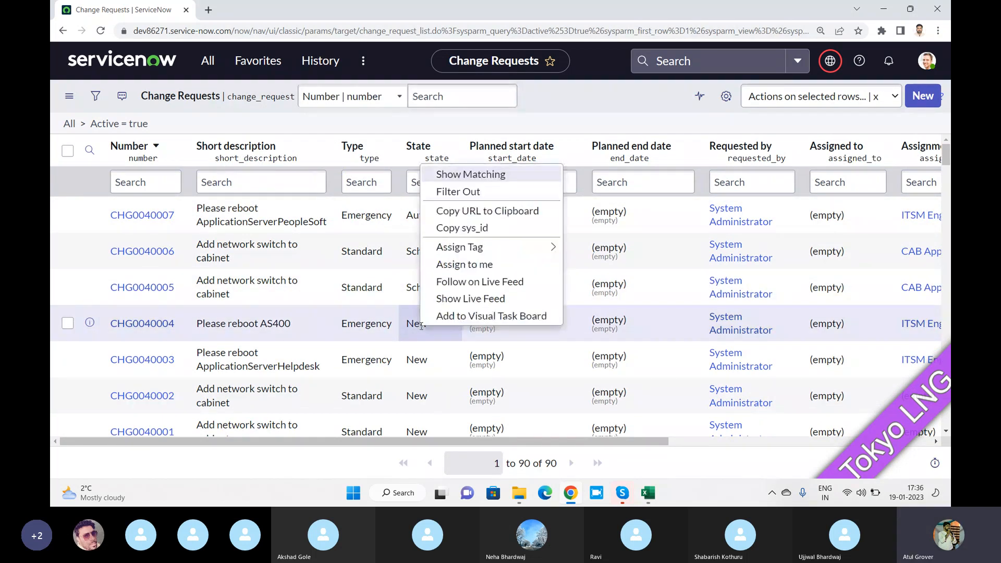
left_click(469, 193)
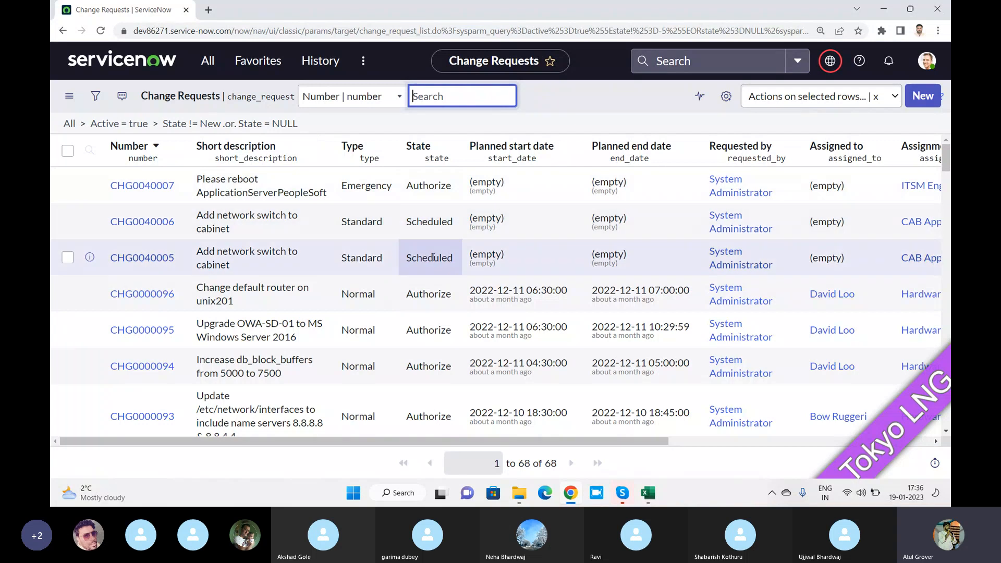
scroll(430, 258, "down", 5)
scroll(430, 258, "up", 2)
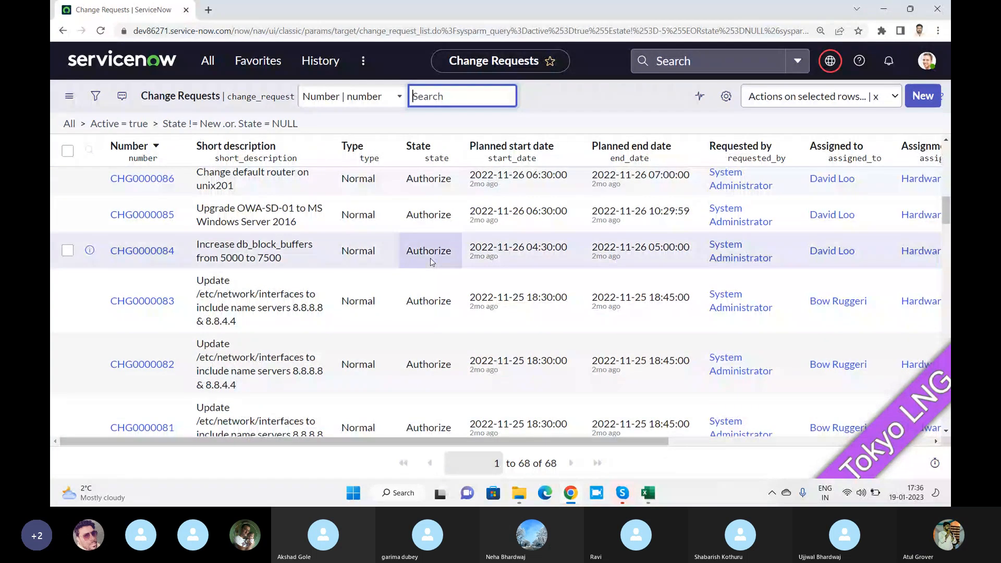
scroll(430, 258, "down", 2)
scroll(430, 258, "up", 5)
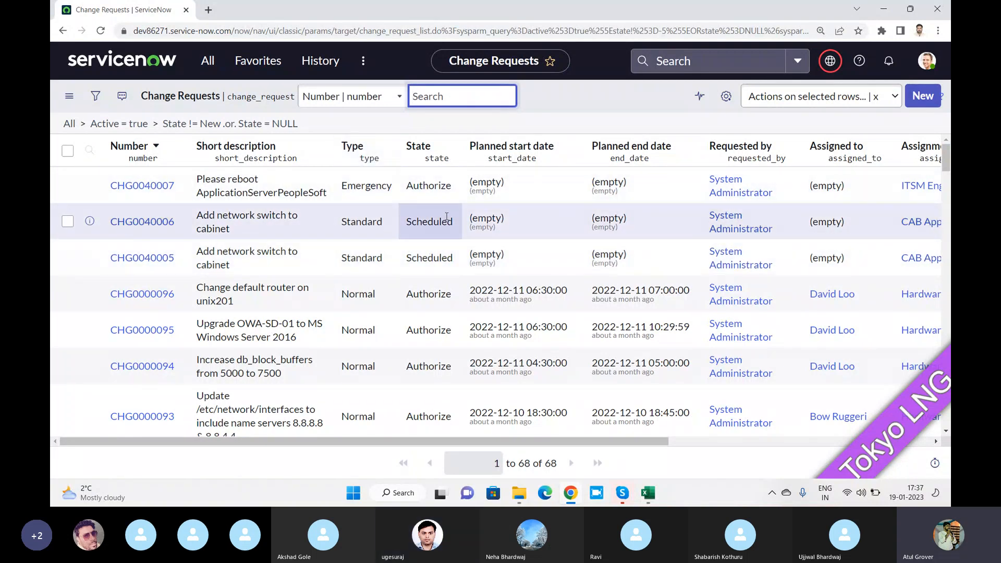
scroll(454, 234, "down", 4)
scroll(463, 242, "up", 4)
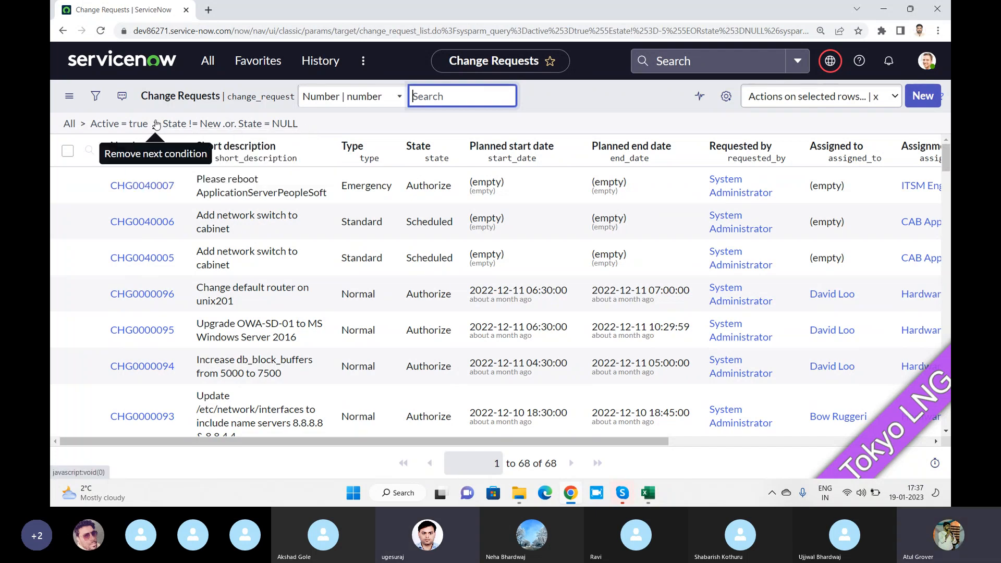
left_click(430, 223)
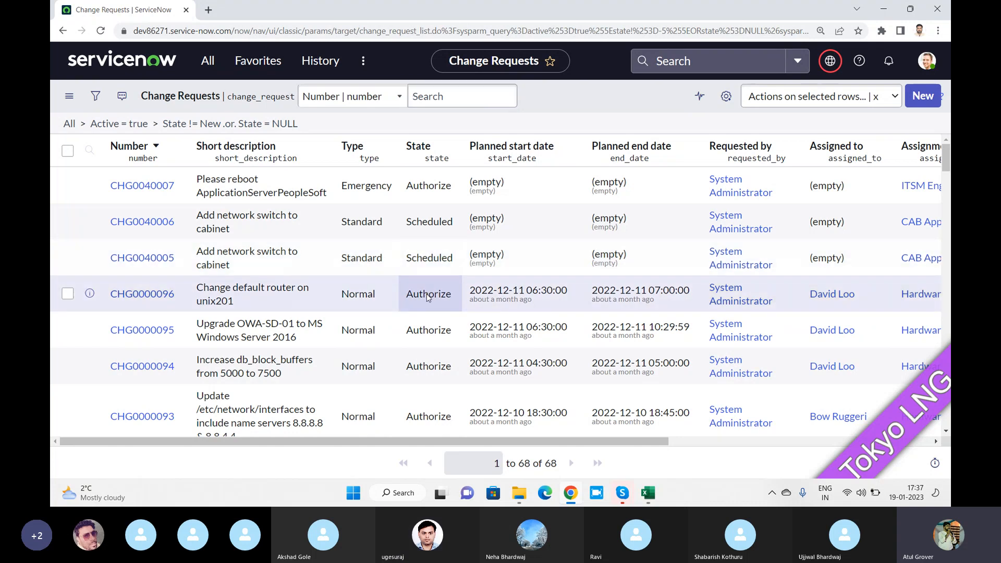
Show only matching Authorize-state change requests, then switch to the Skype call
right_click(426, 295)
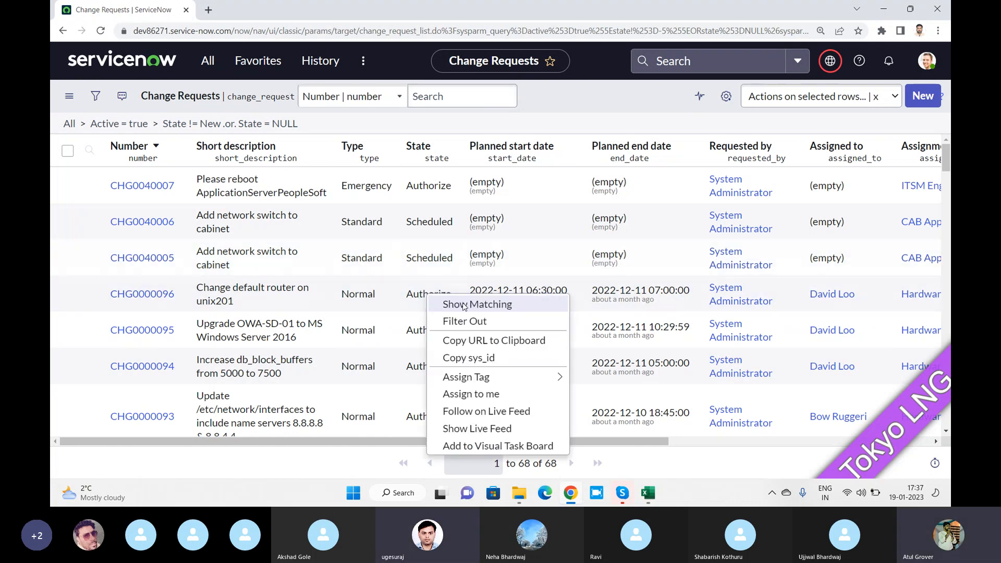
left_click(379, 256)
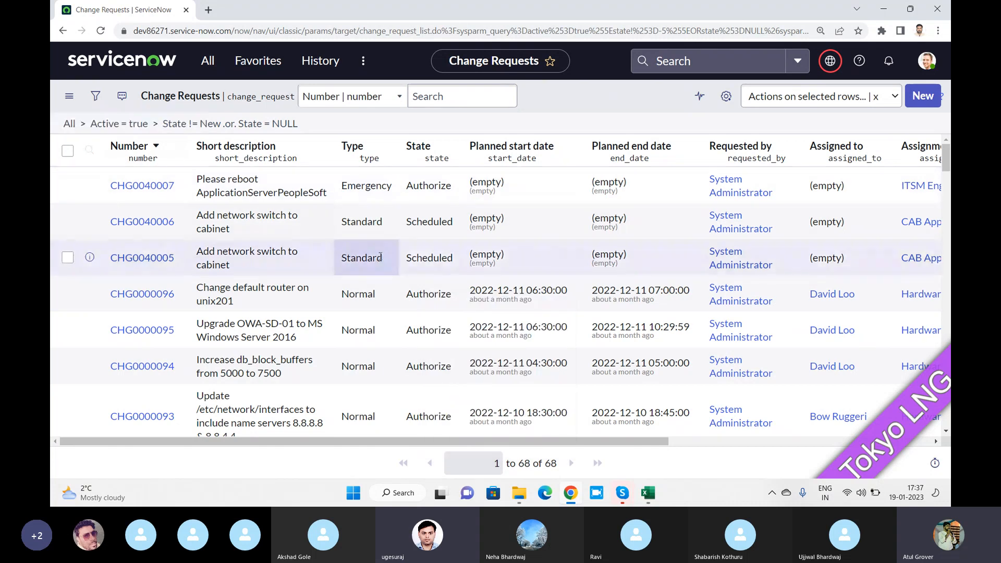
right_click(439, 300)
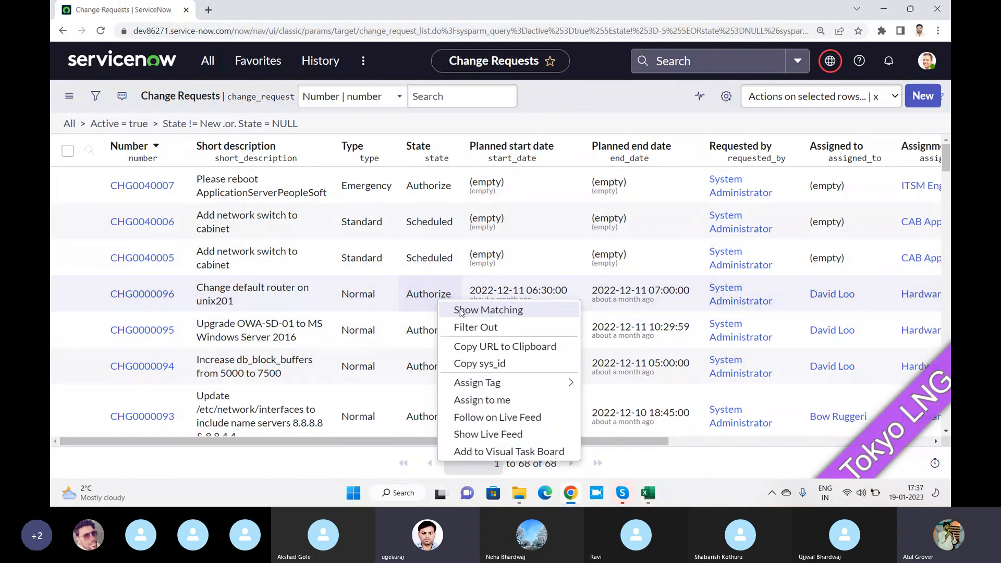
left_click(490, 317)
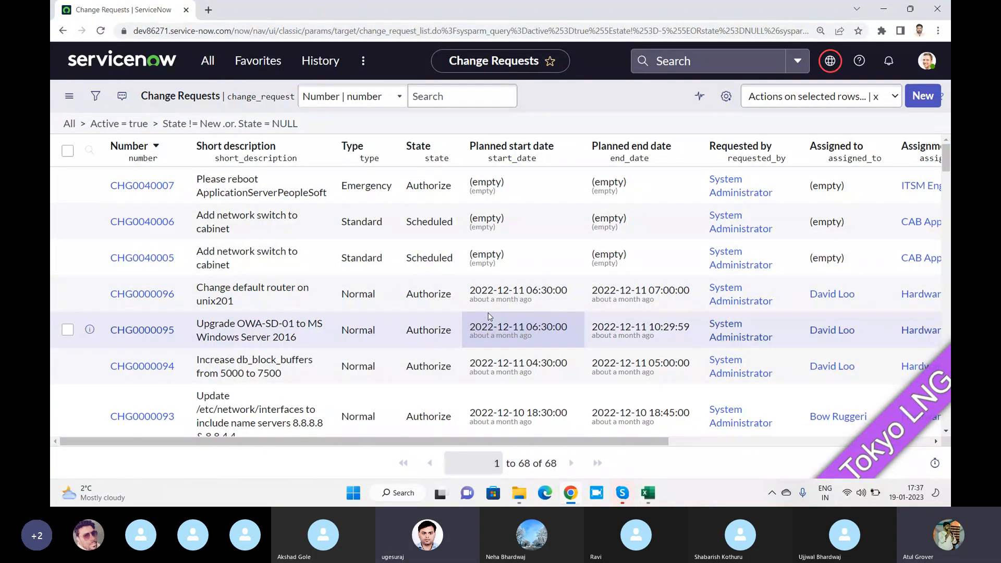
key("alt+Tab")
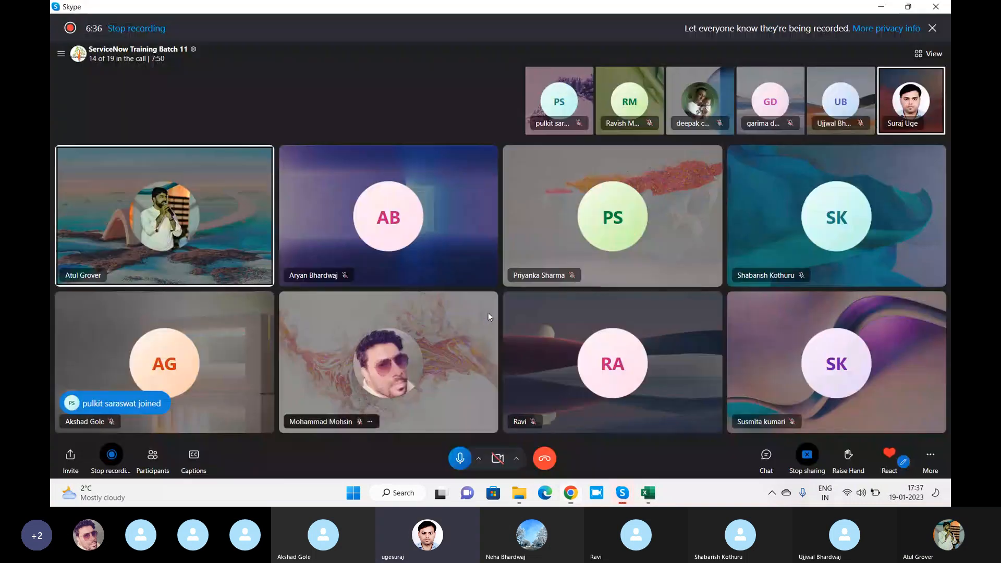
Dismiss a Skype participant's options menu and return to the ServiceNow Change Requests list
right_click(852, 105)
left_click(848, 111)
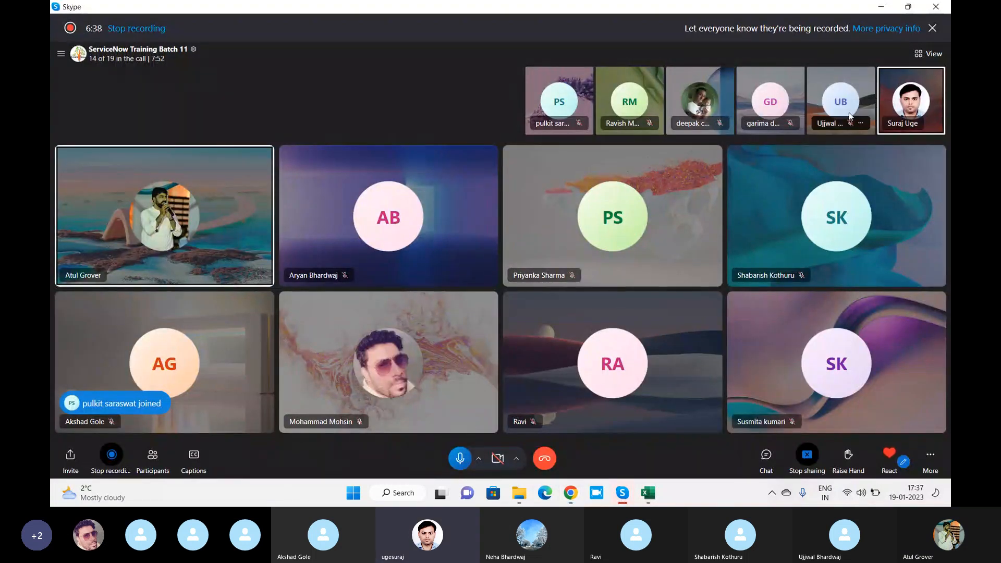
key("alt+Tab")
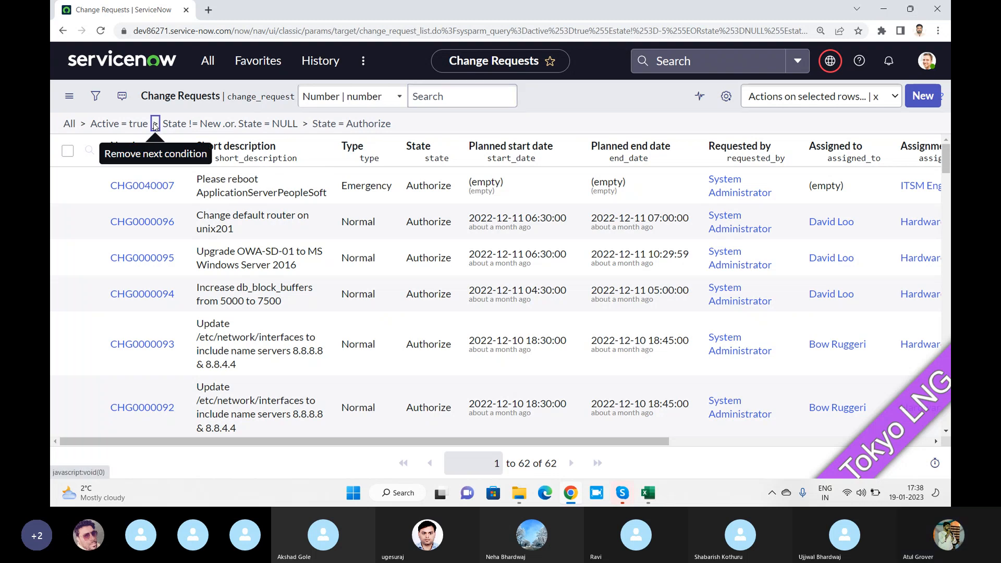
Remove the State != New breadcrumb condition, then clear all filters to list all 101 change requests
left_click(154, 126)
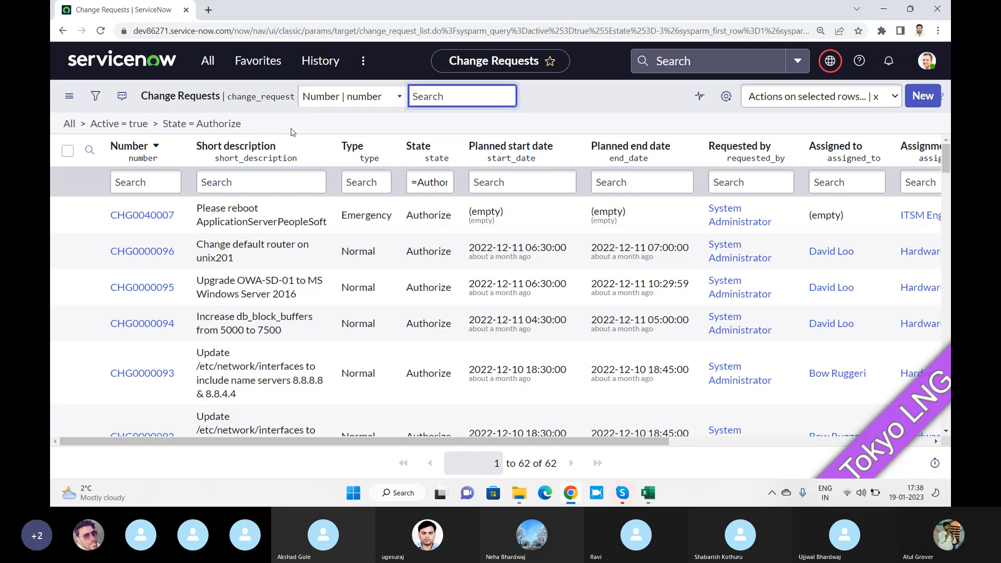
left_click(71, 130)
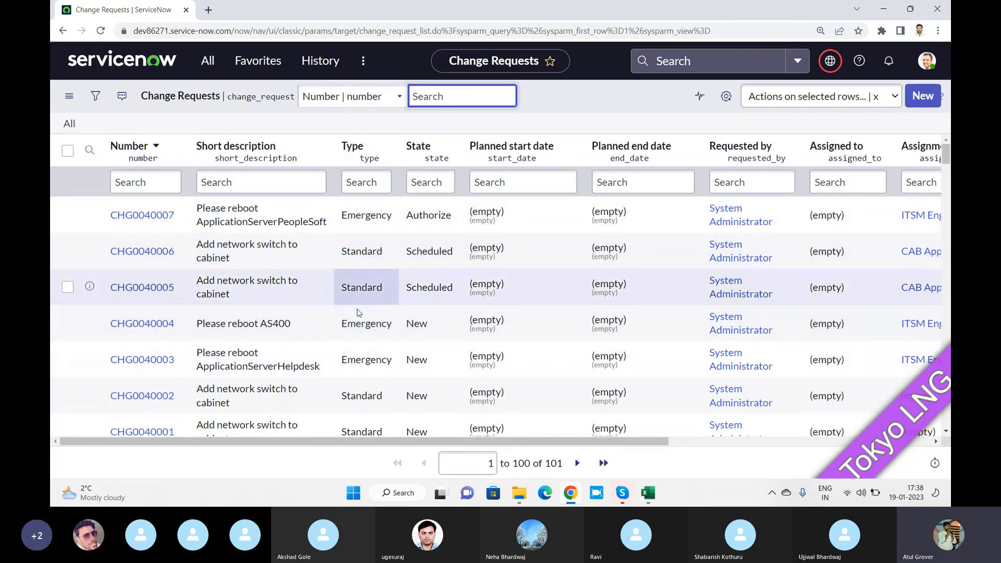
scroll(358, 311, "down", 3)
scroll(358, 312, "up", 3)
scroll(359, 312, "down", 4)
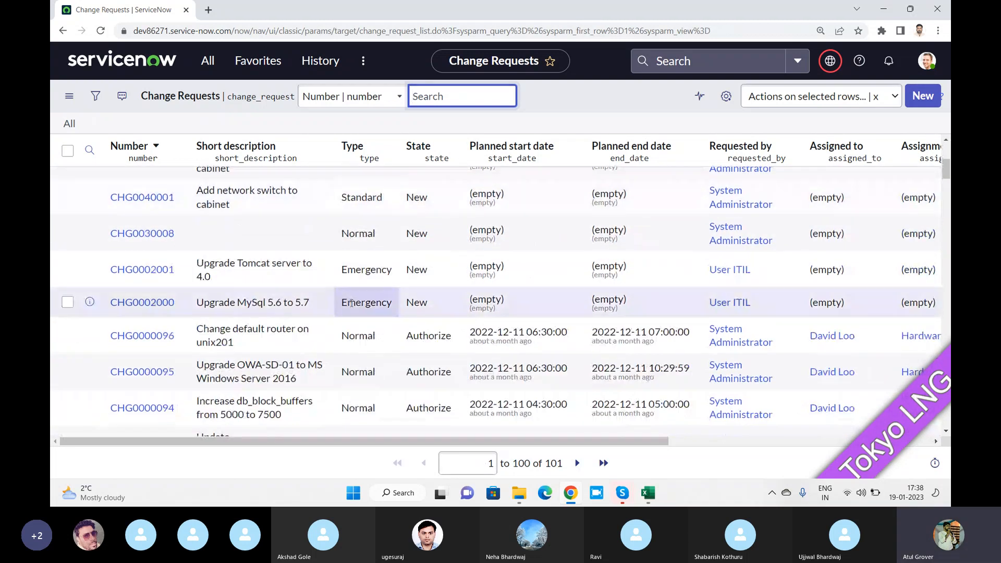
Filter change requests to Type = Normal and State = Authorize (61 records), then switch to Skype
right_click(360, 337)
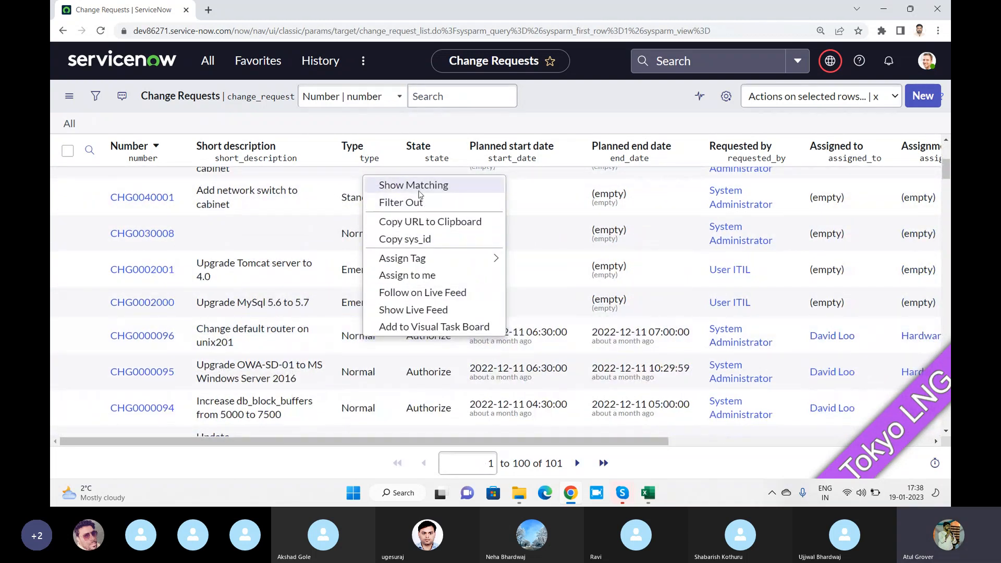
left_click(419, 194)
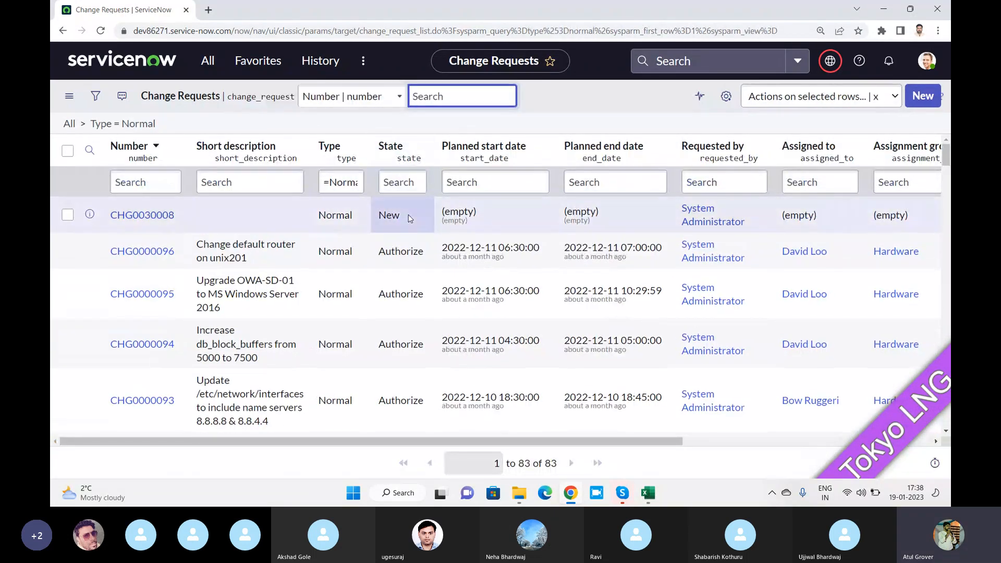
right_click(411, 251)
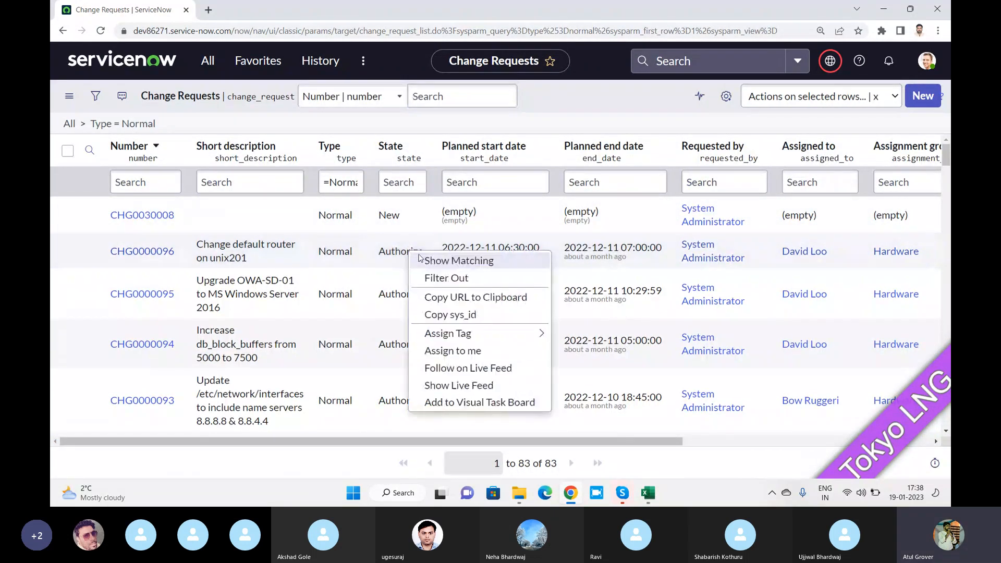
left_click(447, 261)
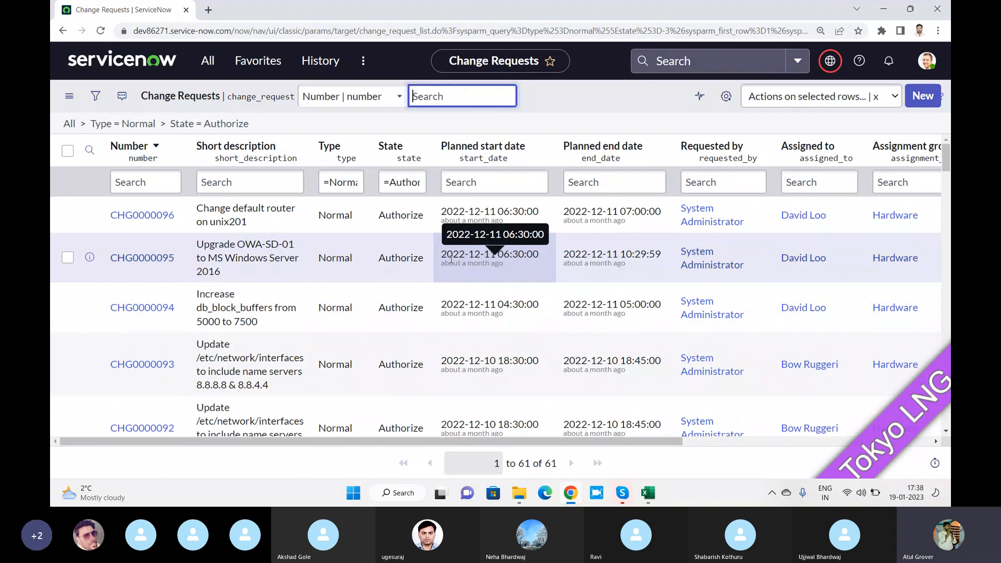
key("alt+Tab")
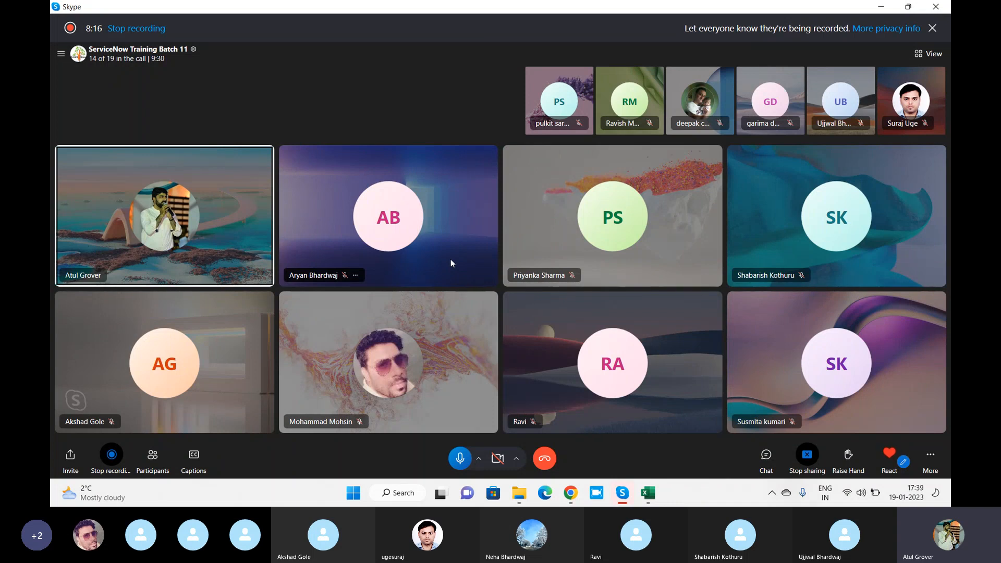
Return from the Skype call to the filtered Change Requests list in Chrome
key("alt+Tab")
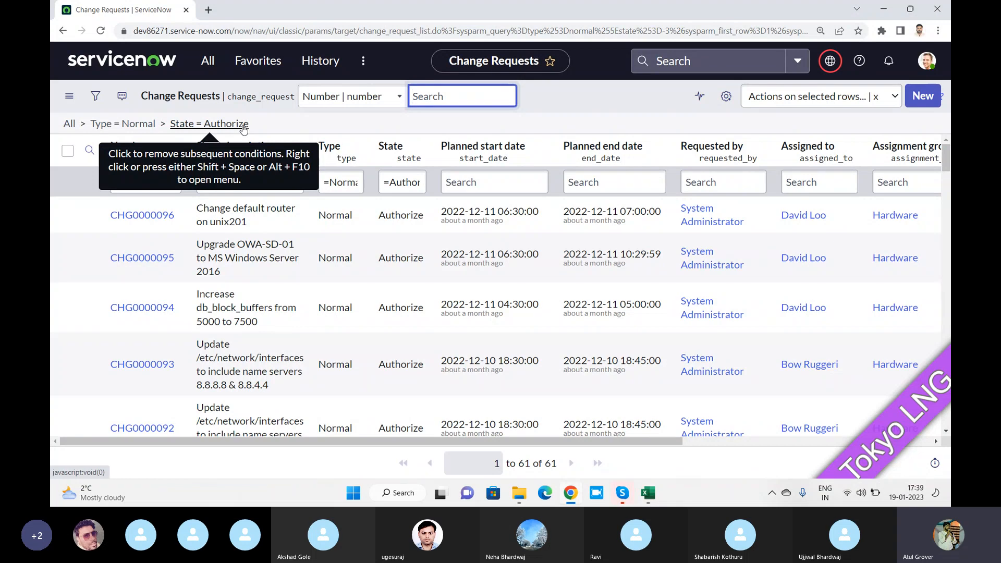
Bring up the Create Favorite form from the list controls menu
left_click(69, 97)
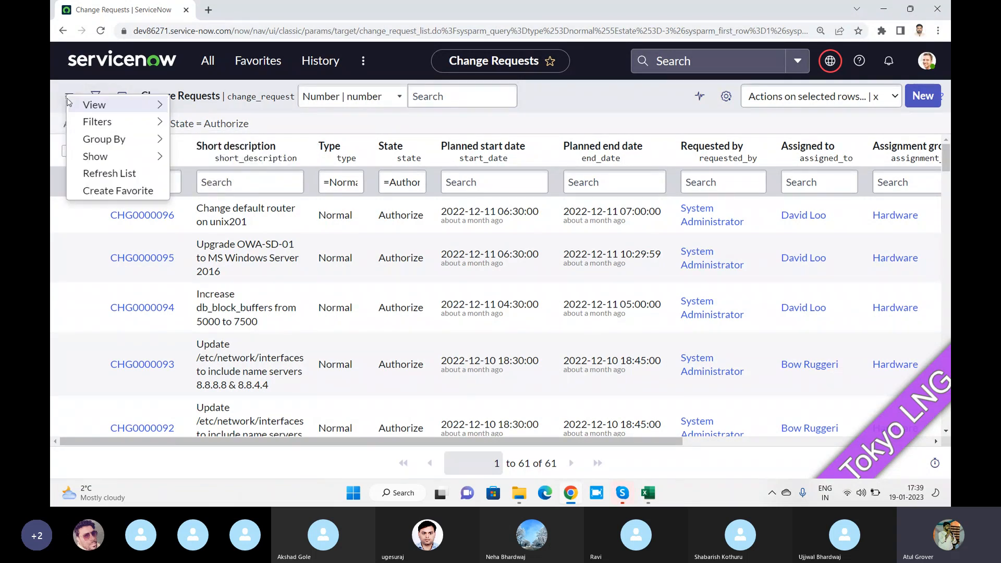
mouse_move(104, 121)
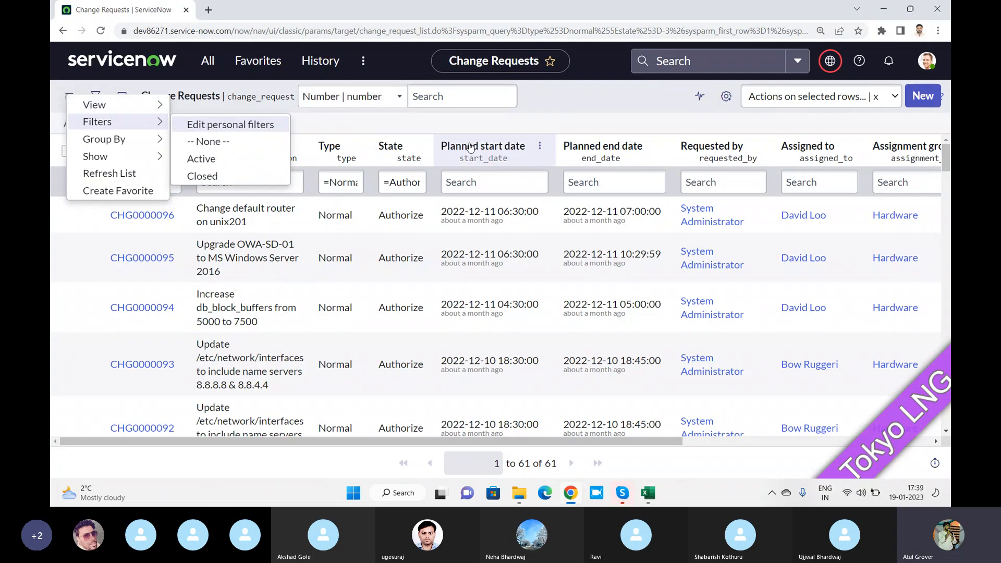
left_click(583, 97)
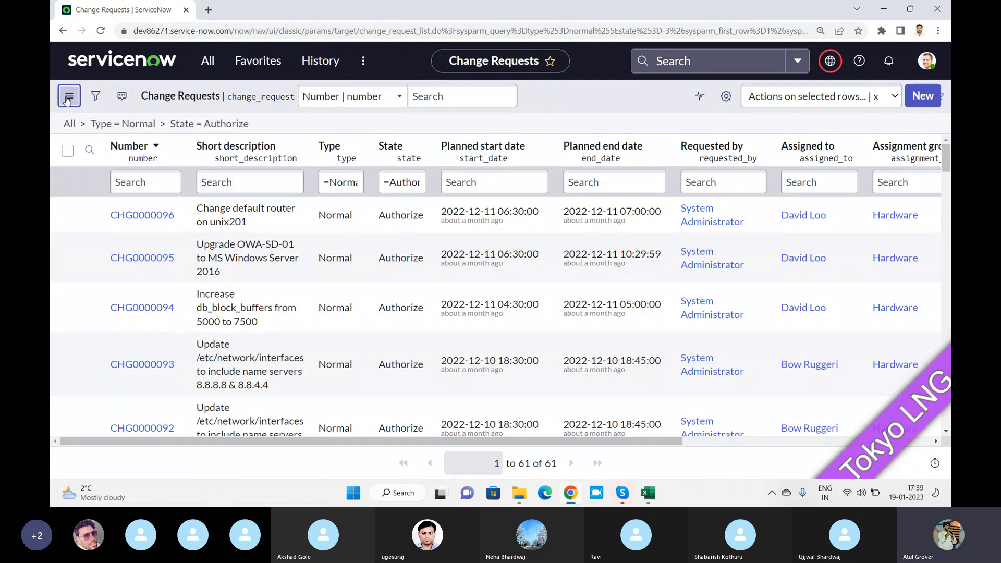
left_click(69, 96)
mouse_move(99, 124)
left_click(378, 127)
left_click(71, 95)
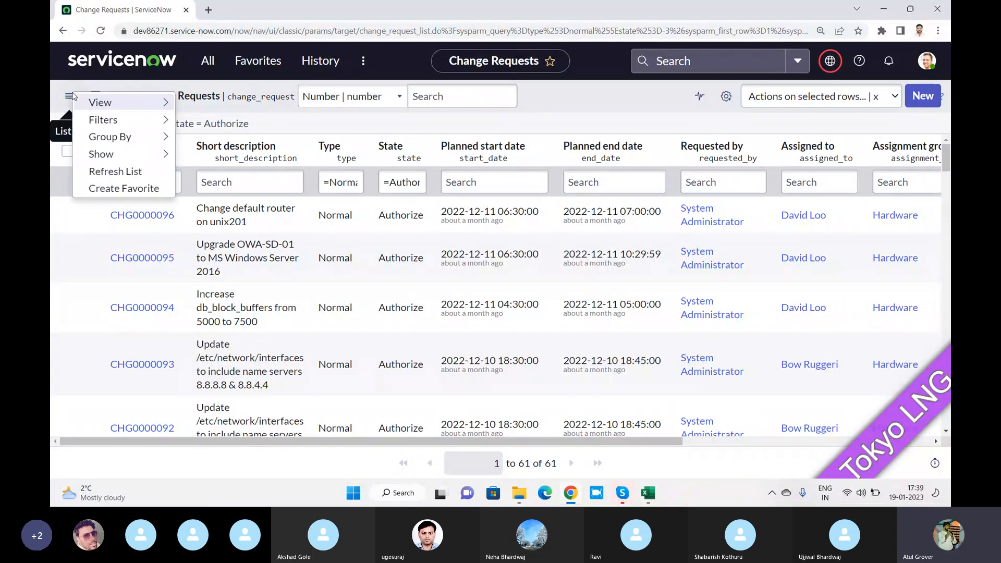
left_click(126, 189)
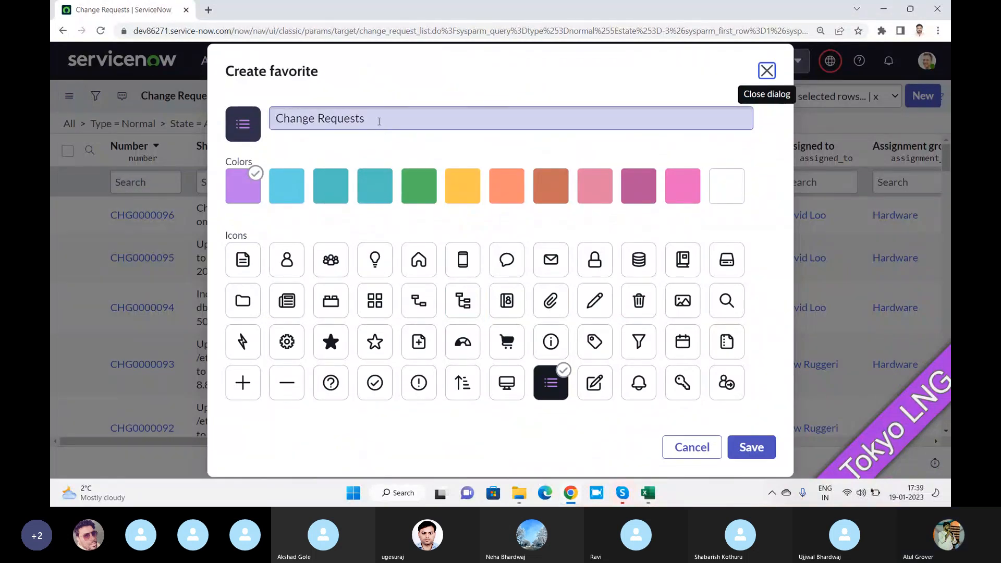
Name the favorite 'my changes', give it the teal filter icon, and save it
left_click(379, 120)
left_click_drag(379, 121, 264, 122)
type("my")
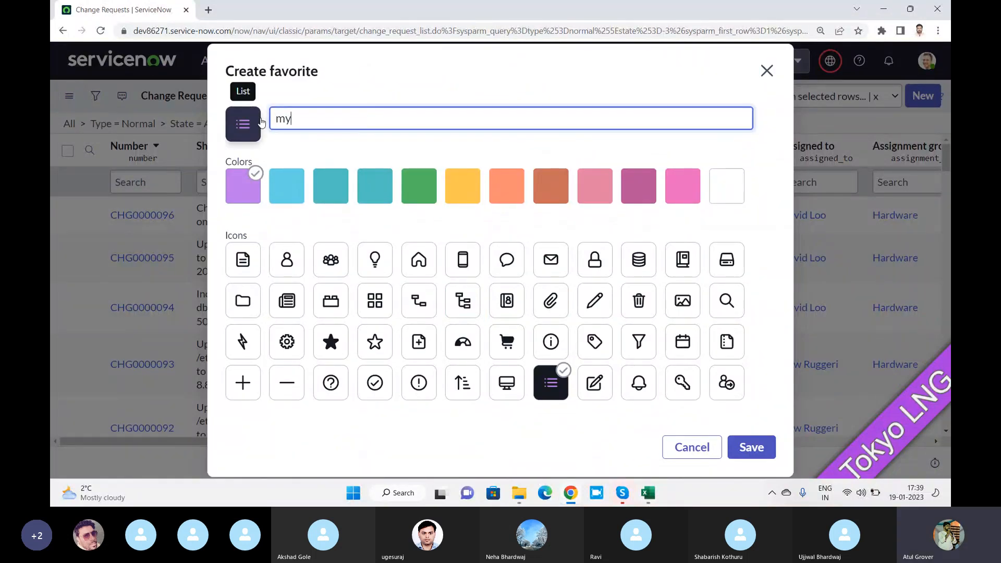
type(" chang")
key("BackSpace")
key("BackSpace")
key("BackSpace")
key("BackSpace")
type("ha")
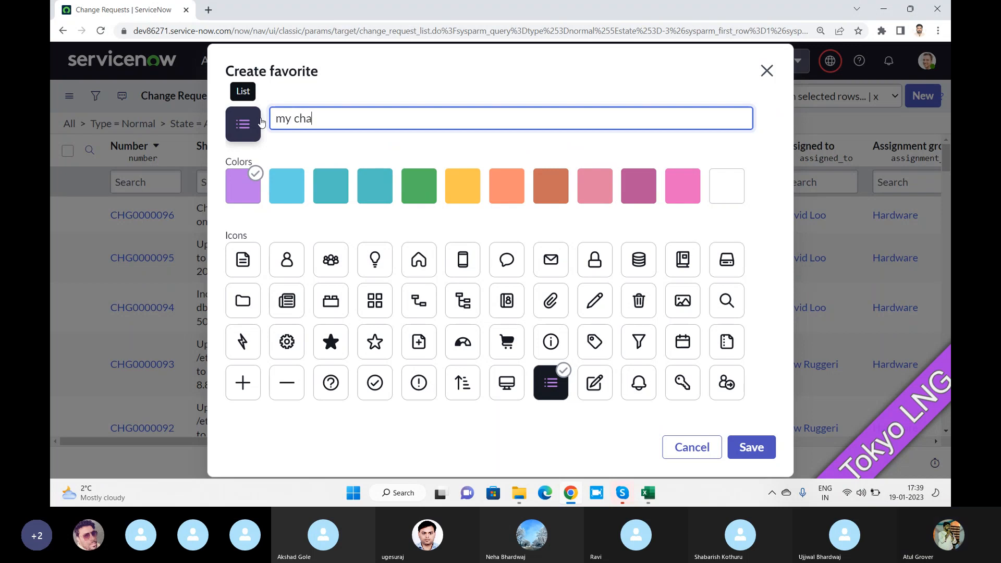
type("nges")
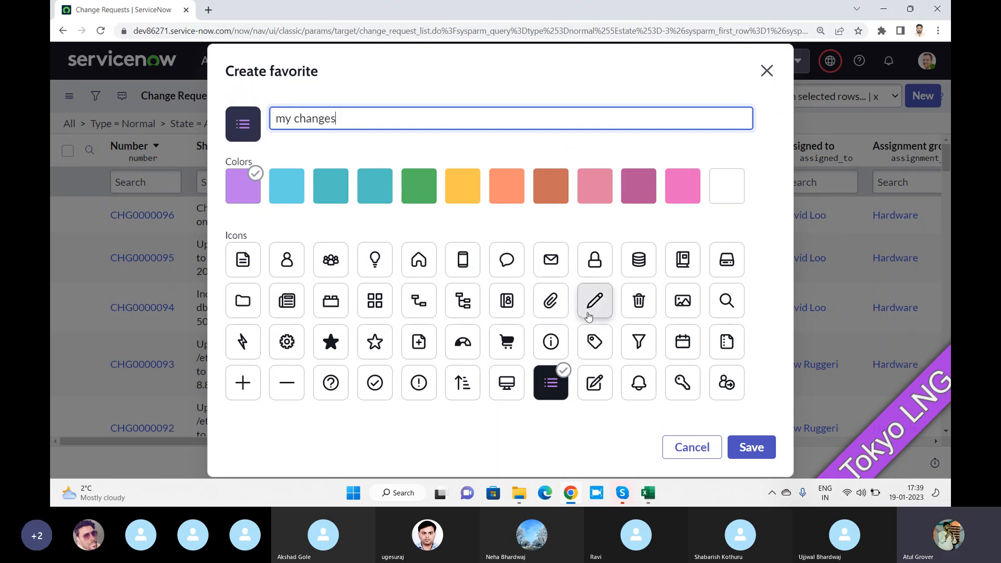
left_click(639, 341)
left_click(380, 187)
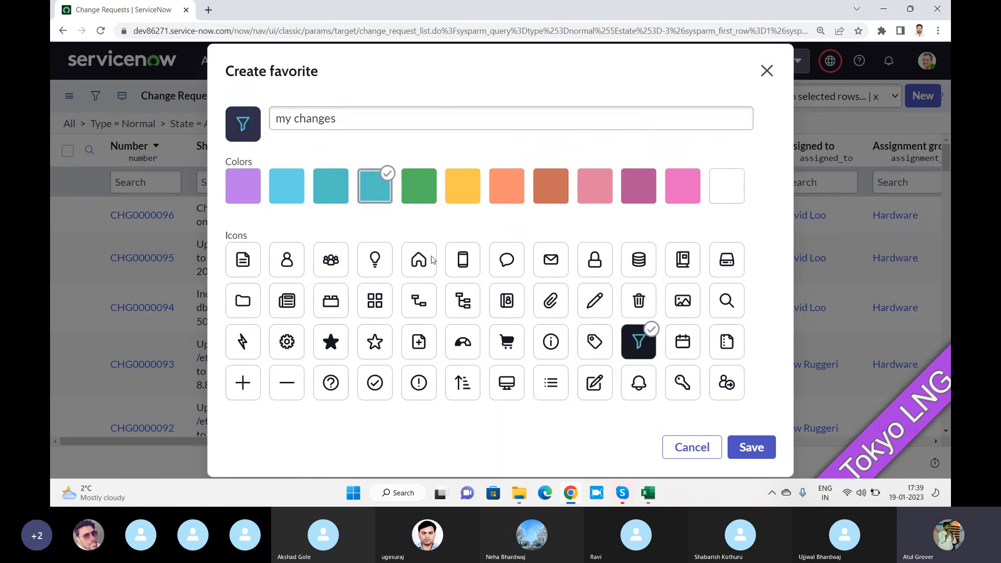
left_click(751, 447)
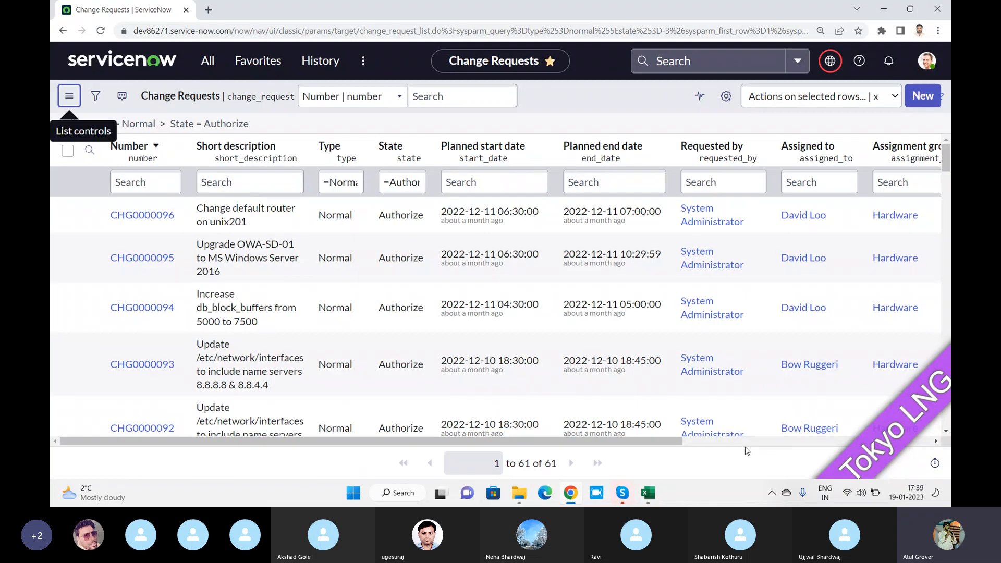
Confirm 'my changes' appears under Favorites, then select the CHG0000096 row
left_click(254, 61)
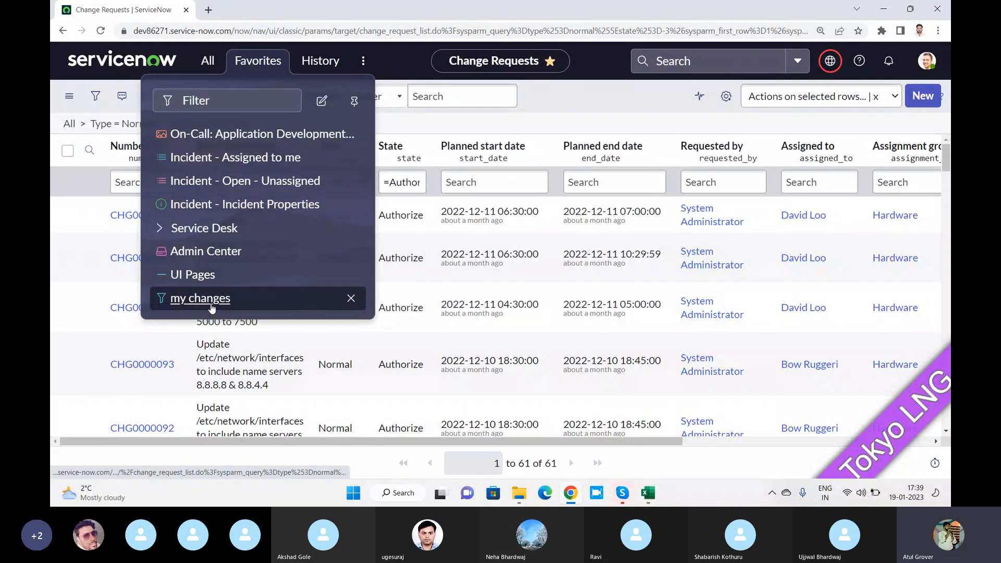
left_click(571, 97)
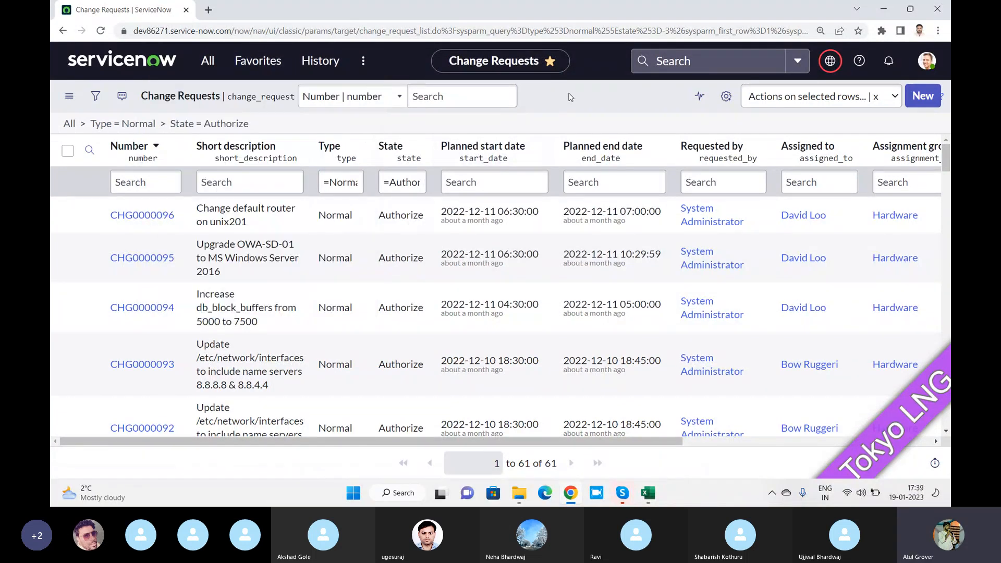
left_click(68, 216)
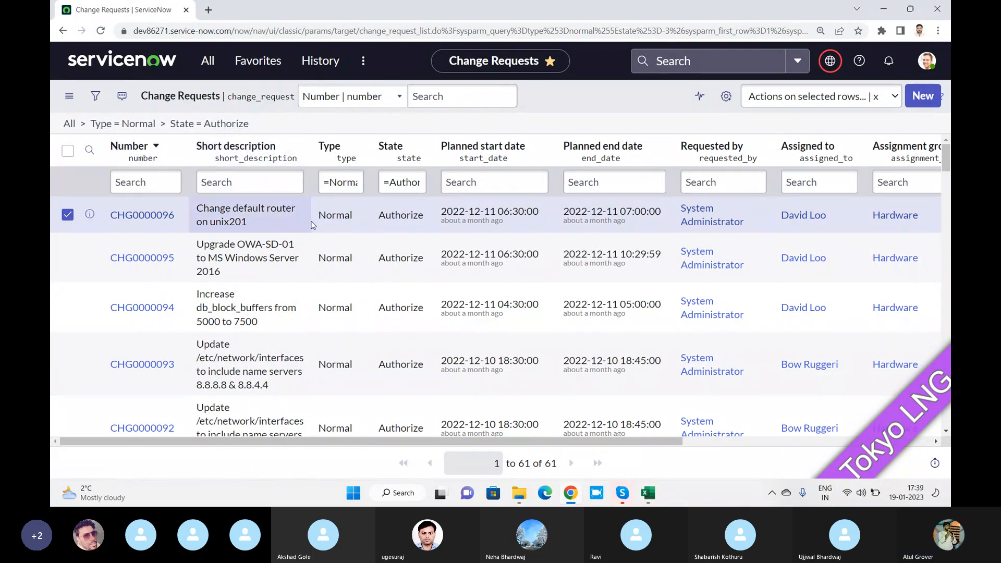
left_click_drag(313, 225, 299, 191)
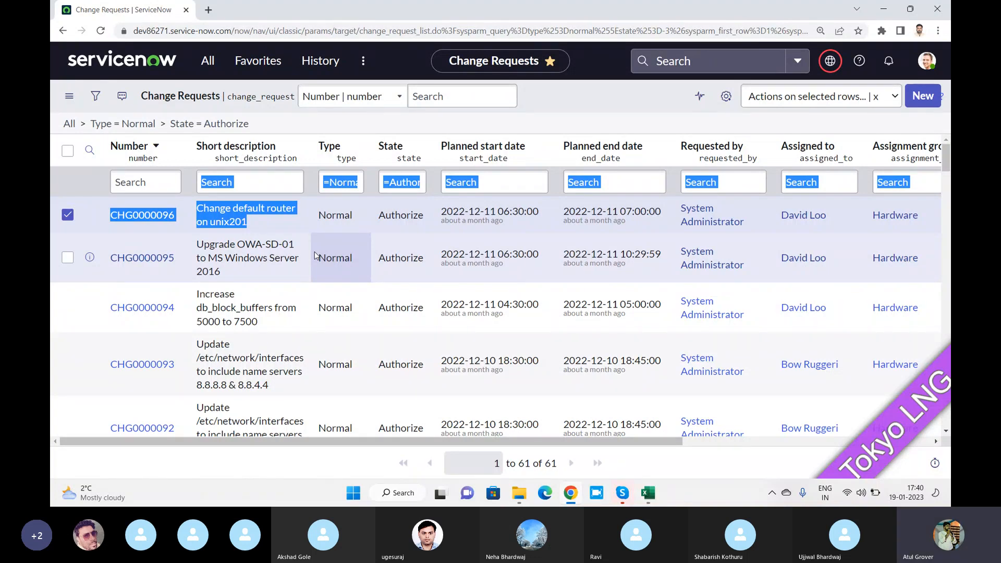
left_click(568, 100)
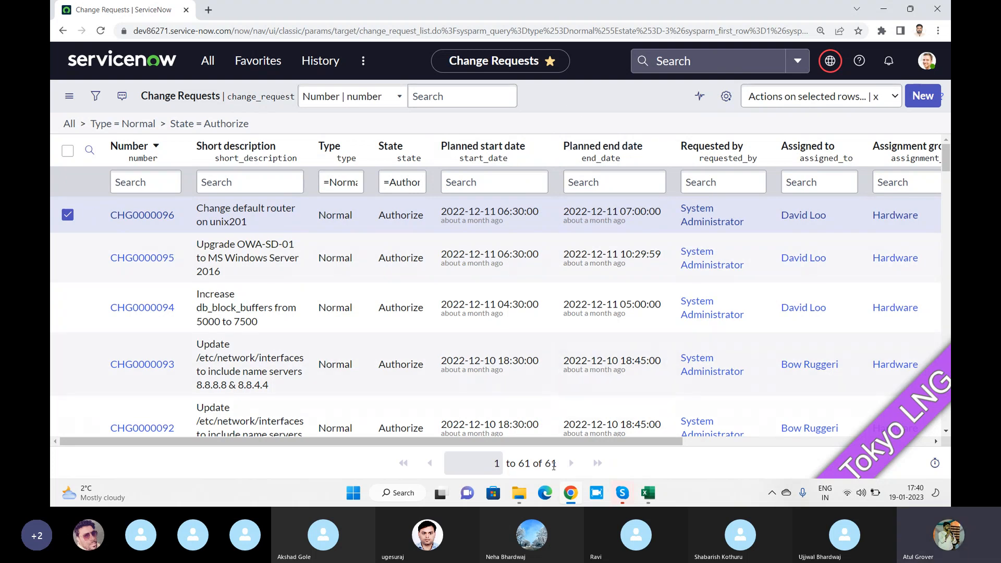
Browse the list controls menu's Filters and Show rows per page options
left_click(65, 99)
mouse_move(138, 126)
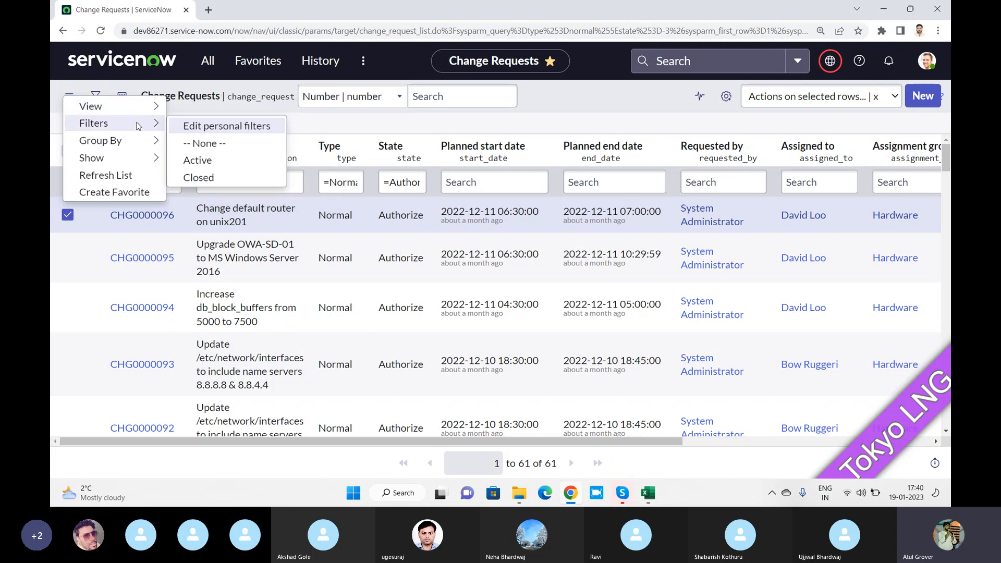
mouse_move(123, 159)
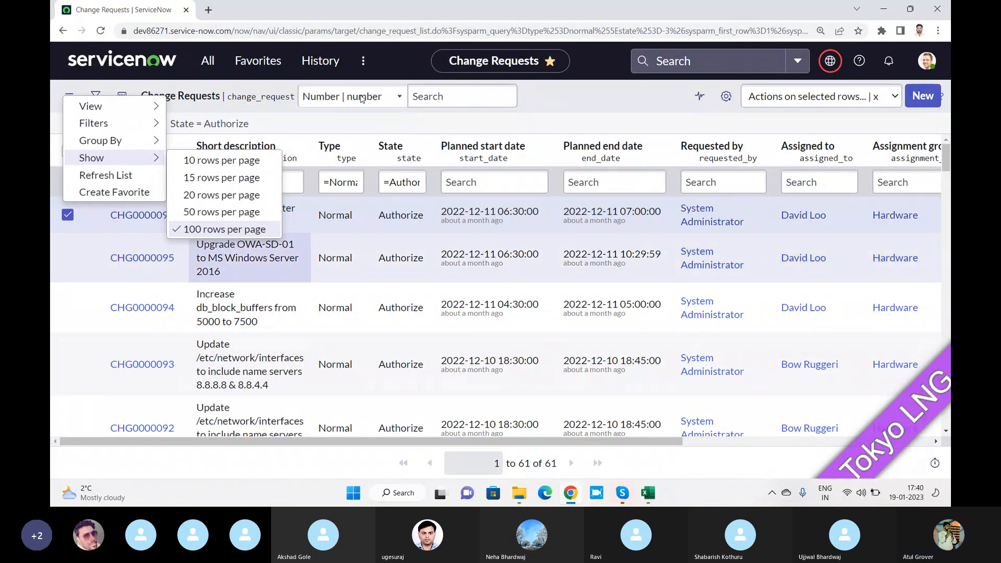
left_click(560, 103)
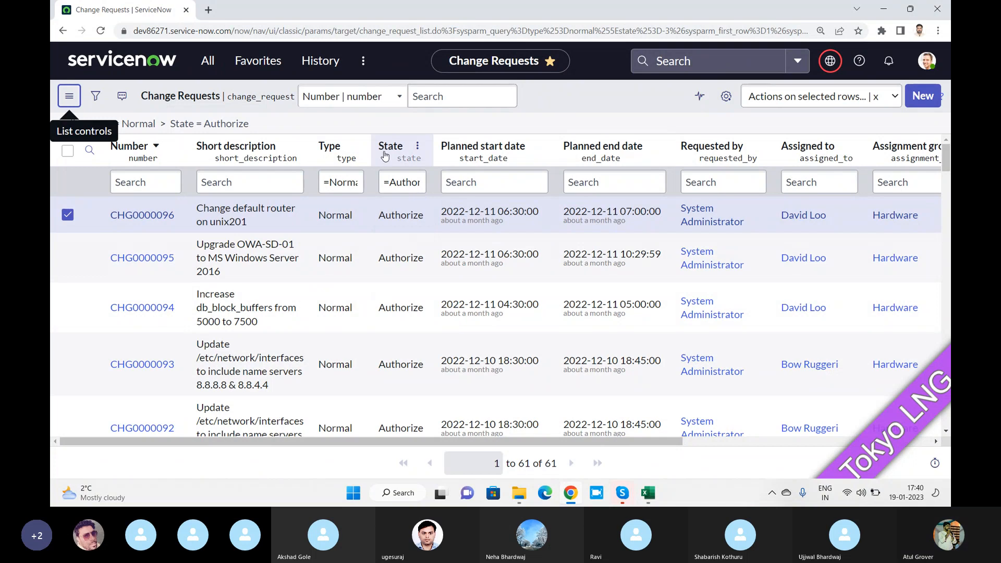
Drop the State = Authorize condition, leaving 83 Normal change requests
scroll(386, 172, "down", 10)
scroll(386, 175, "down", 15)
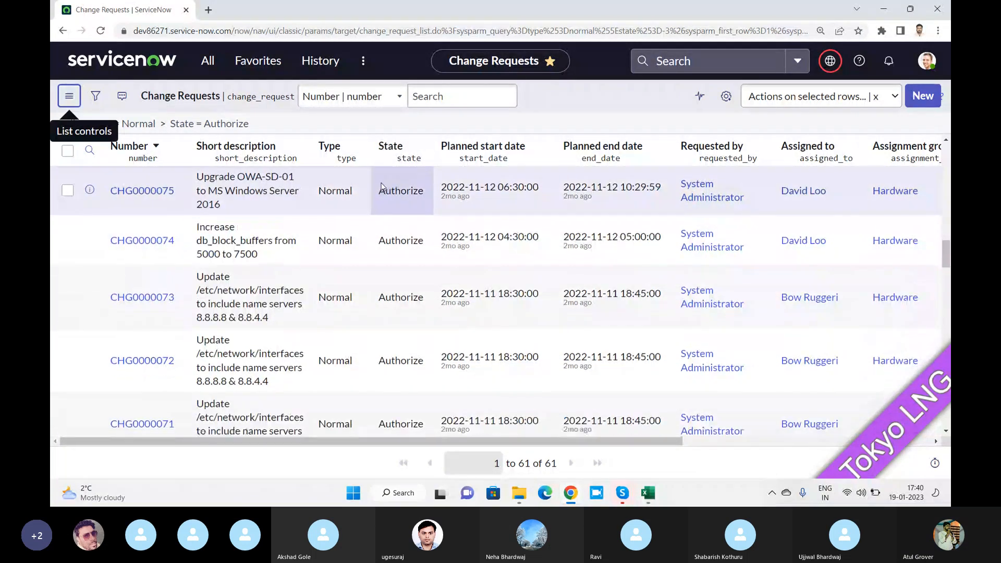
scroll(377, 255, "down", 10)
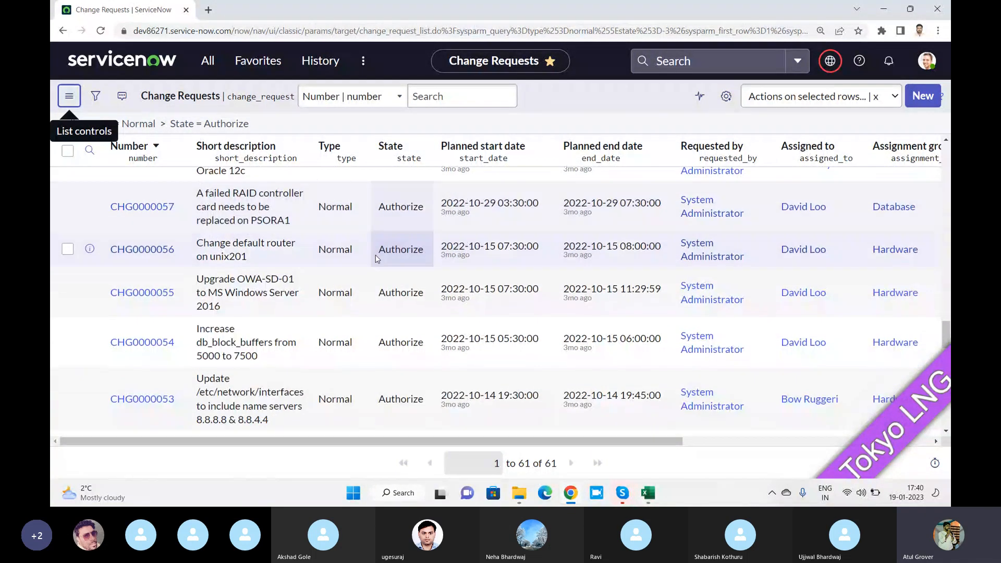
scroll(365, 255, "up", 10)
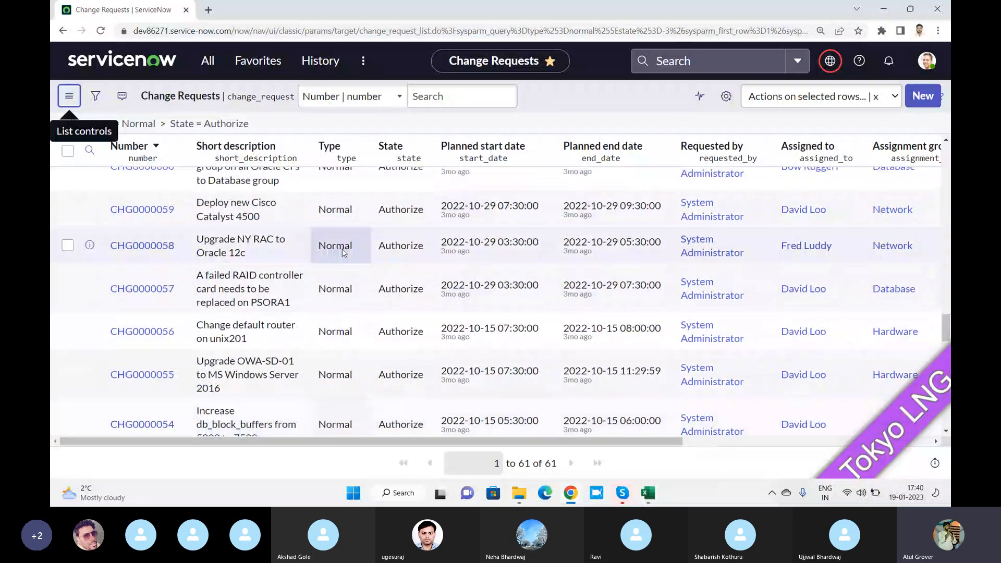
left_click(162, 126)
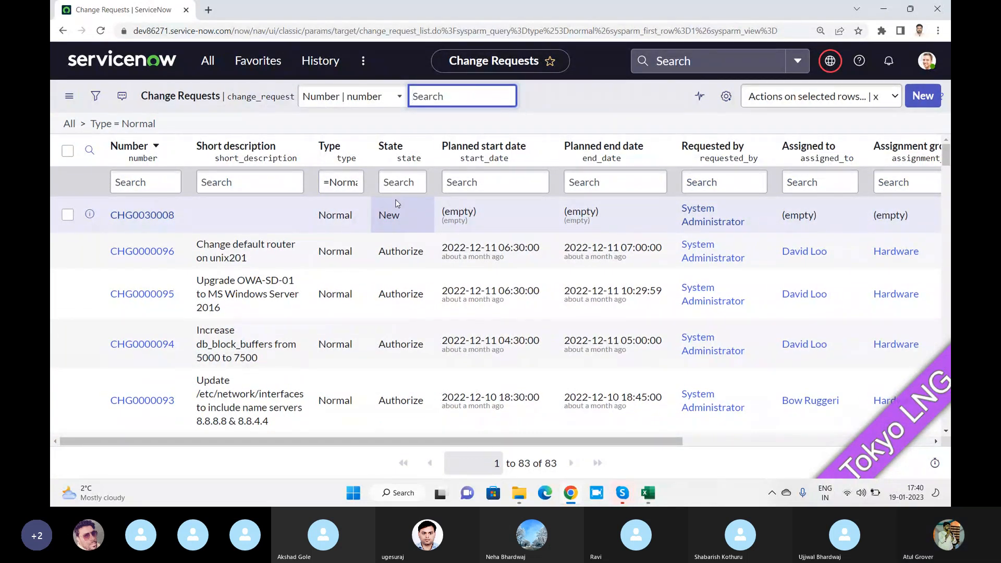
Group the Normal change requests by State, then by Assigned to (8 unassigned)
left_click(418, 150)
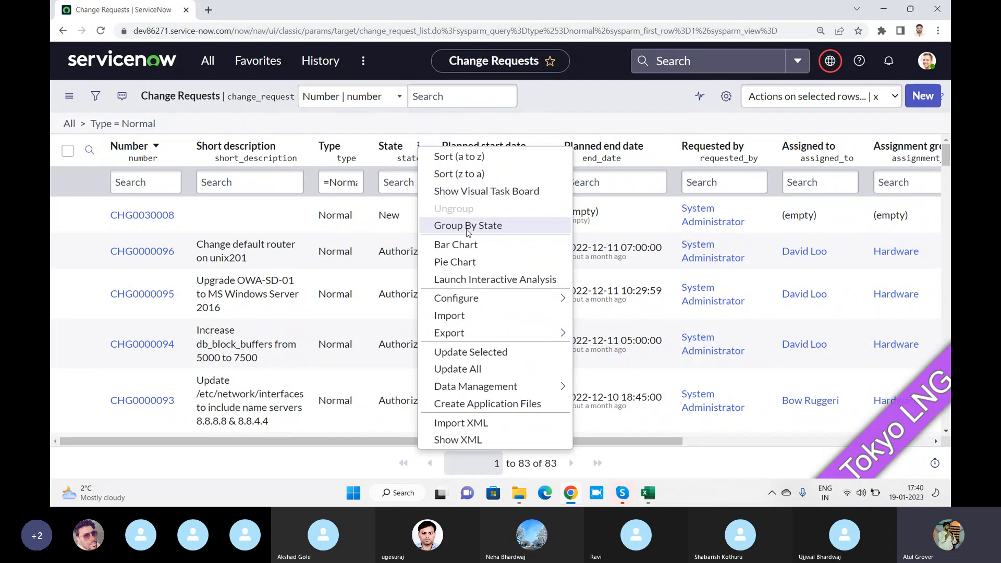
key("Escape")
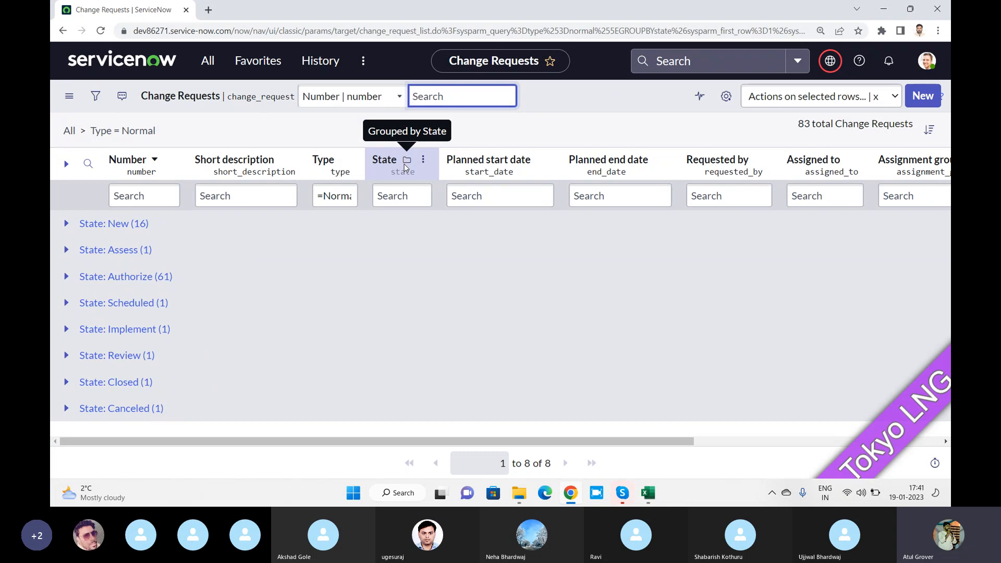
left_click(855, 160)
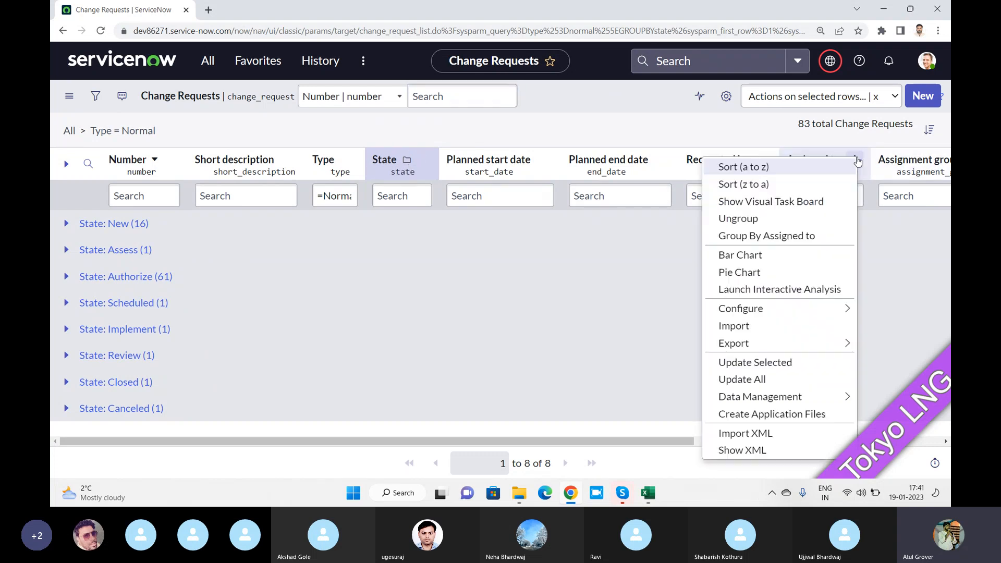
left_click(758, 238)
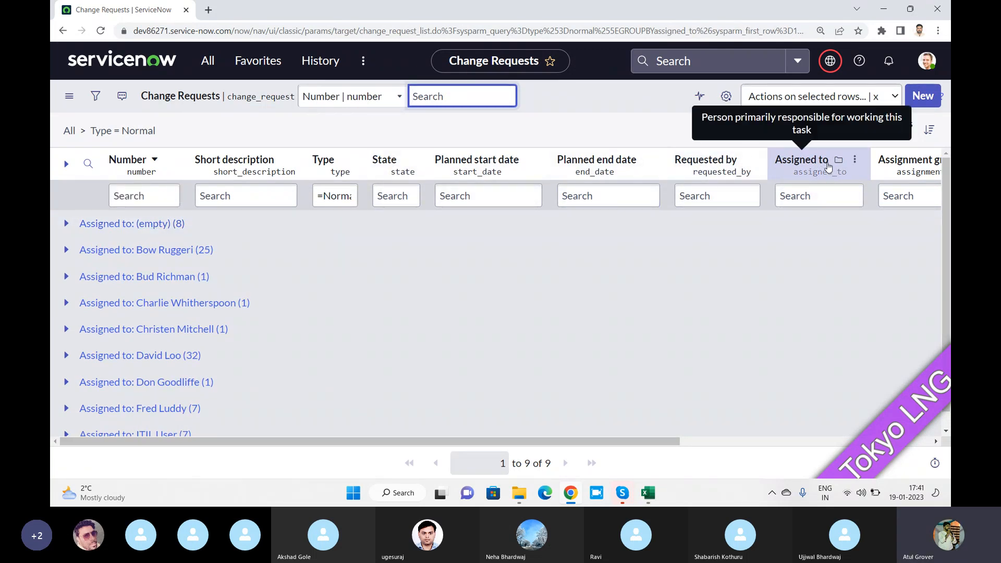
Show the Group By field submenu and scroll through the available fields
left_click(68, 96)
mouse_move(168, 144)
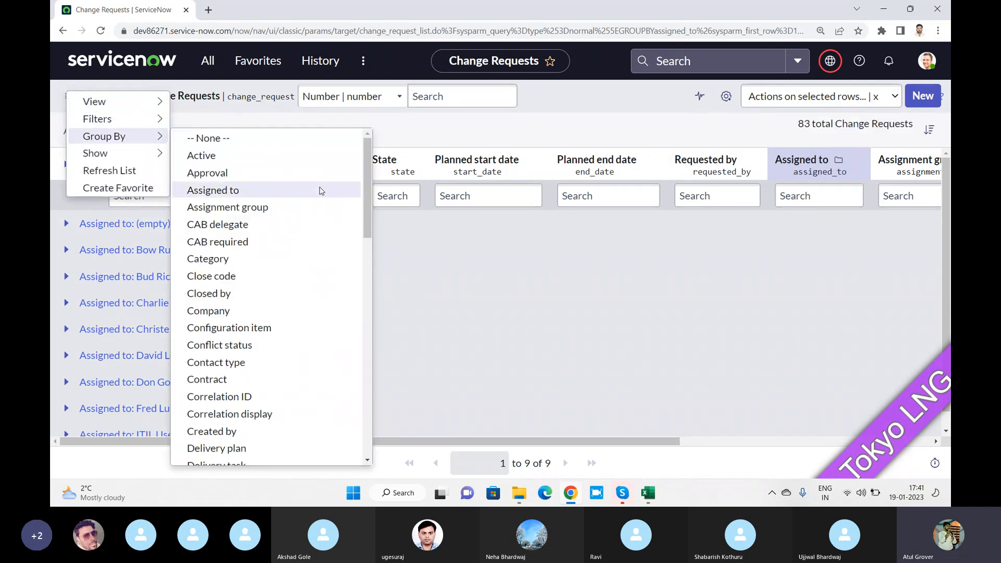
left_click_drag(368, 162, 362, 292)
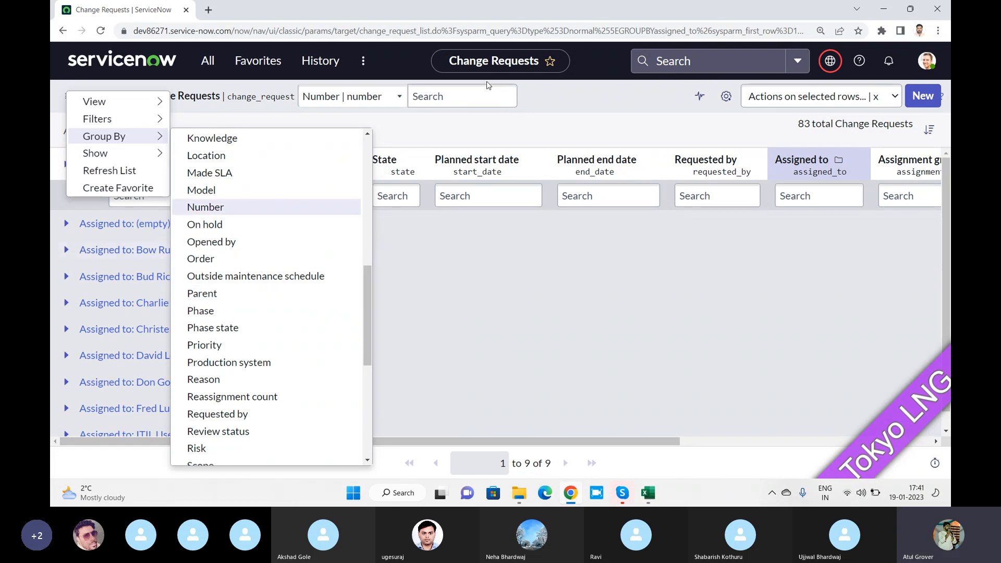
Ungroup the list from Assigned to so all 83 Normal records show individually
left_click(559, 131)
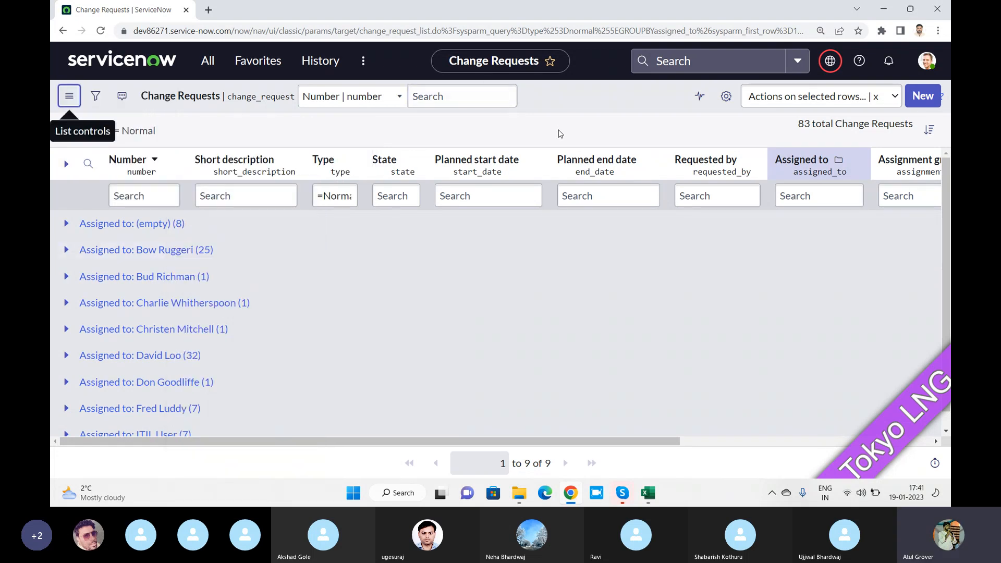
left_click(327, 200)
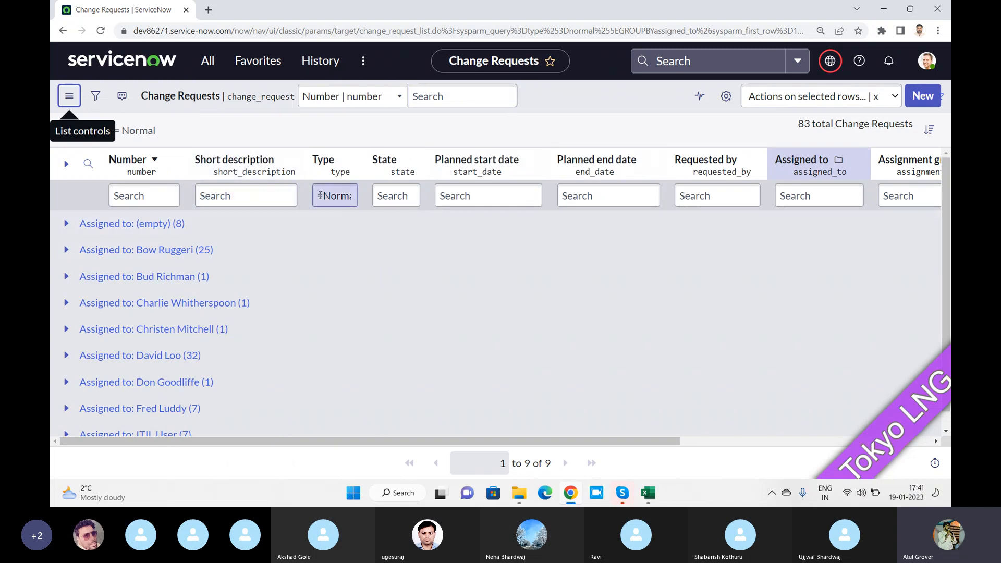
double_click(320, 195)
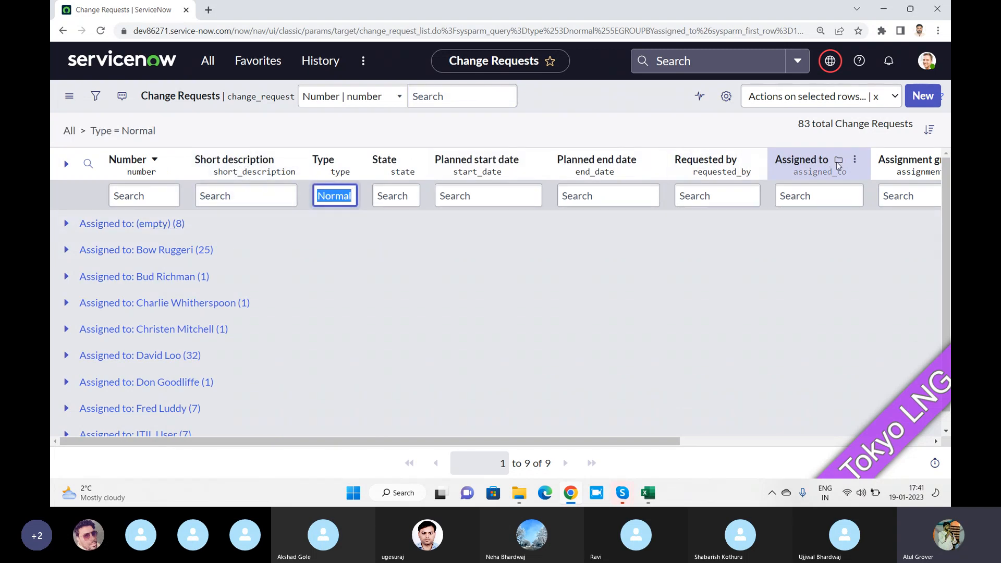
left_click(854, 159)
left_click(756, 227)
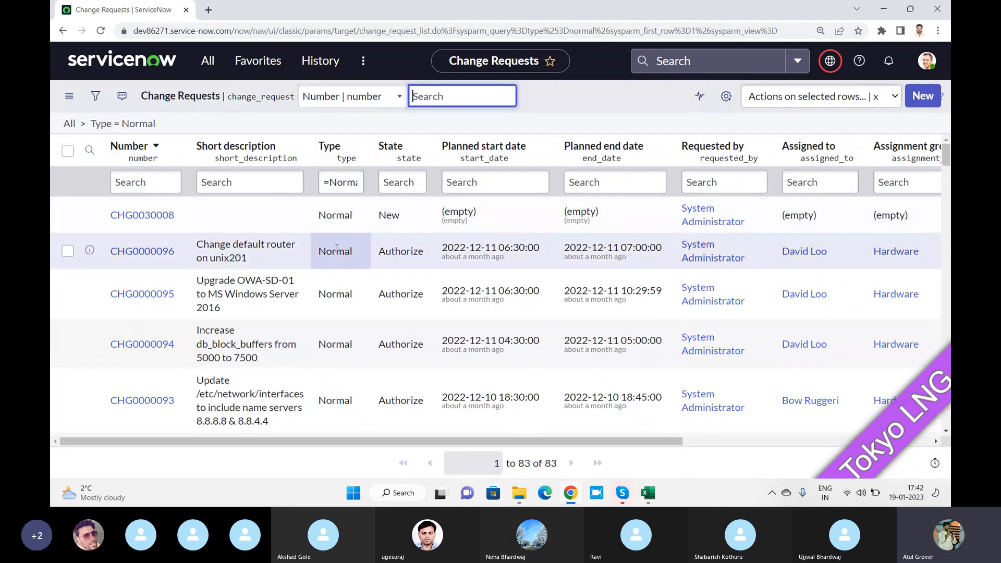
right_click(337, 251)
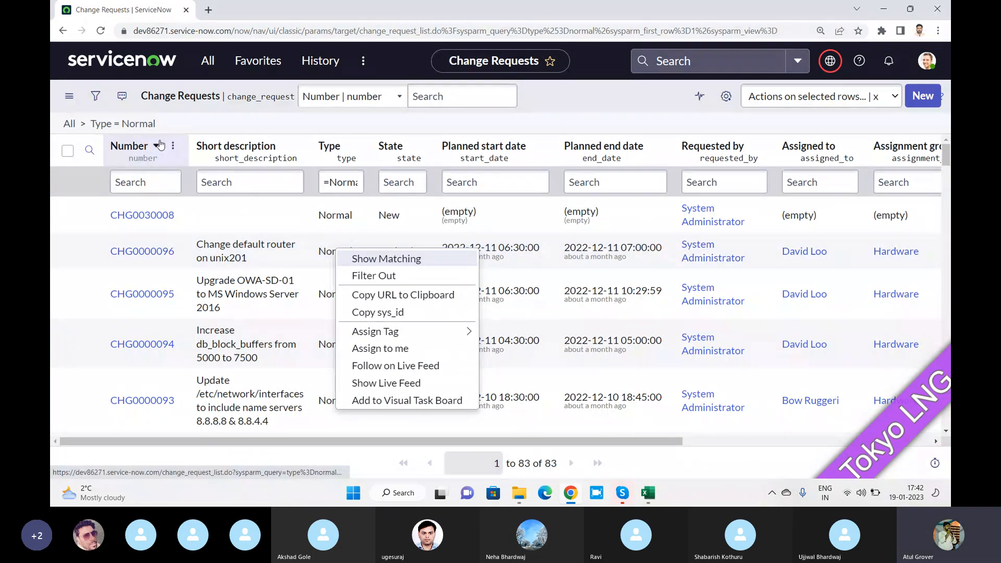
key("alt+Tab")
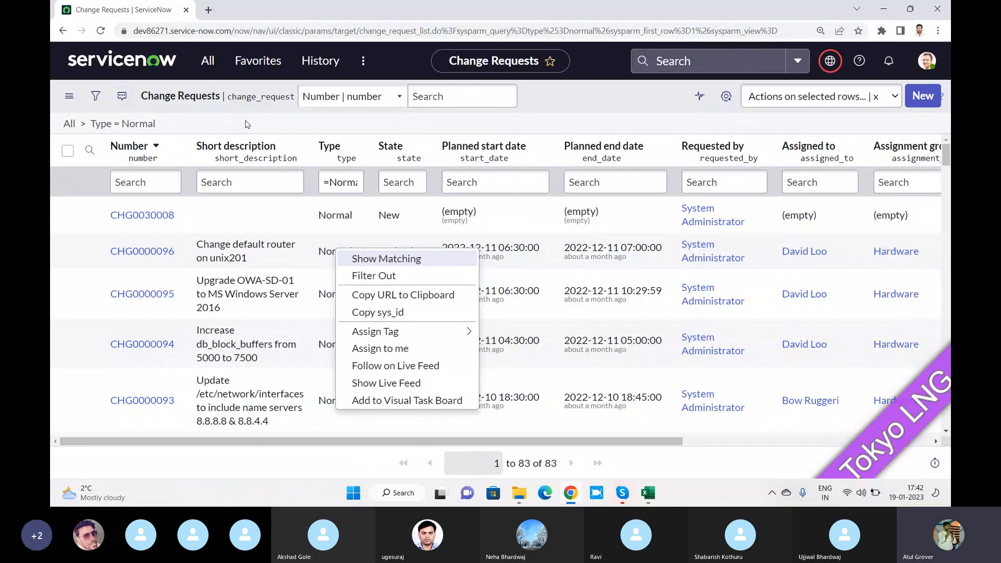
Clear the Type filter and ask 'state is equal New', which ServiceNow can't understand
left_click(68, 125)
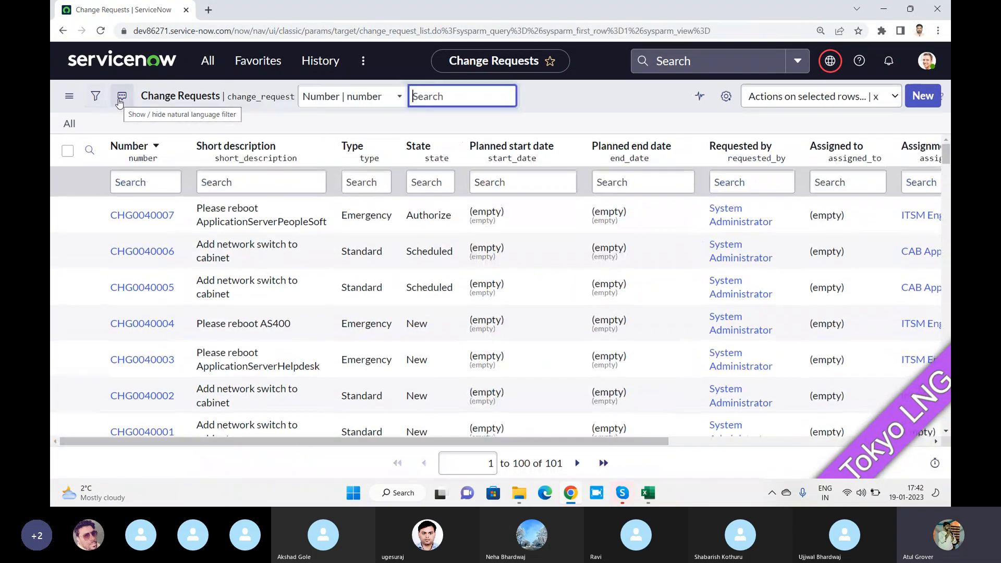
left_click(121, 98)
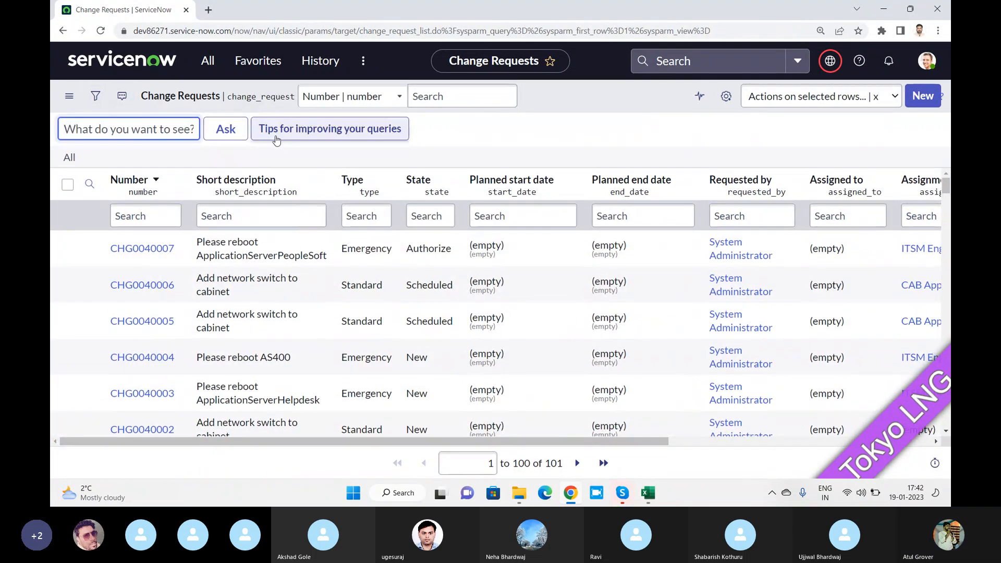
left_click(151, 134)
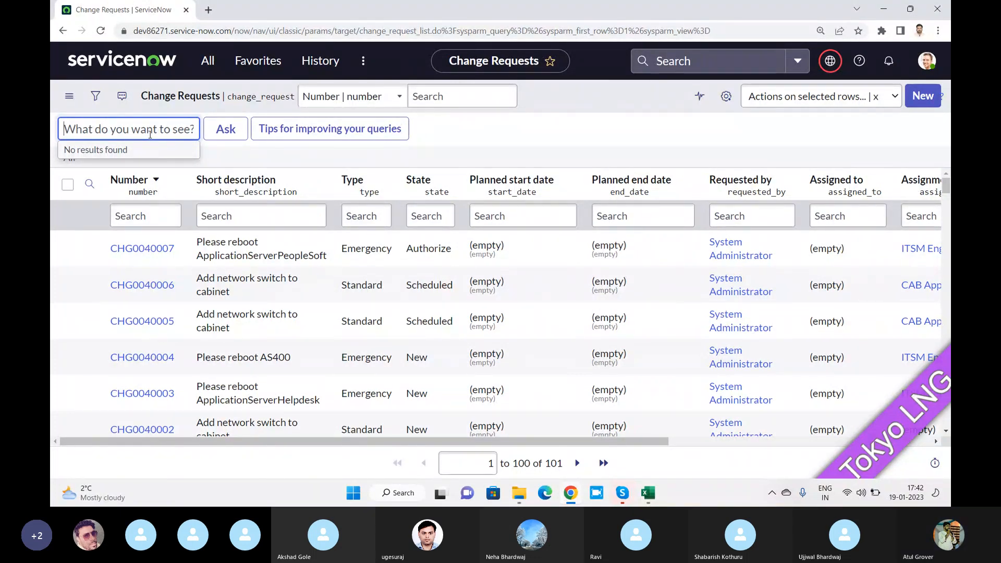
type("state")
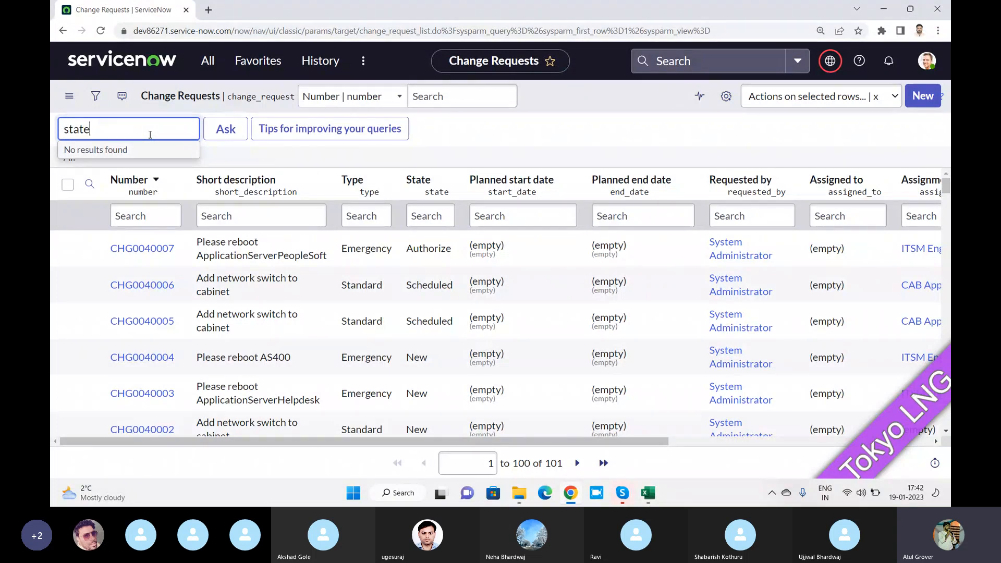
type(" =")
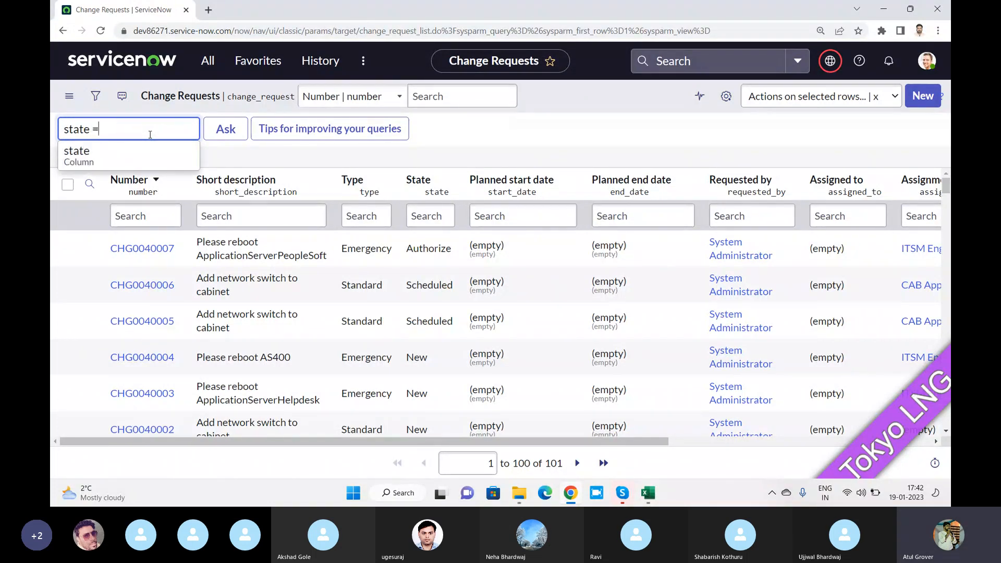
key("BackSpace")
type("is q")
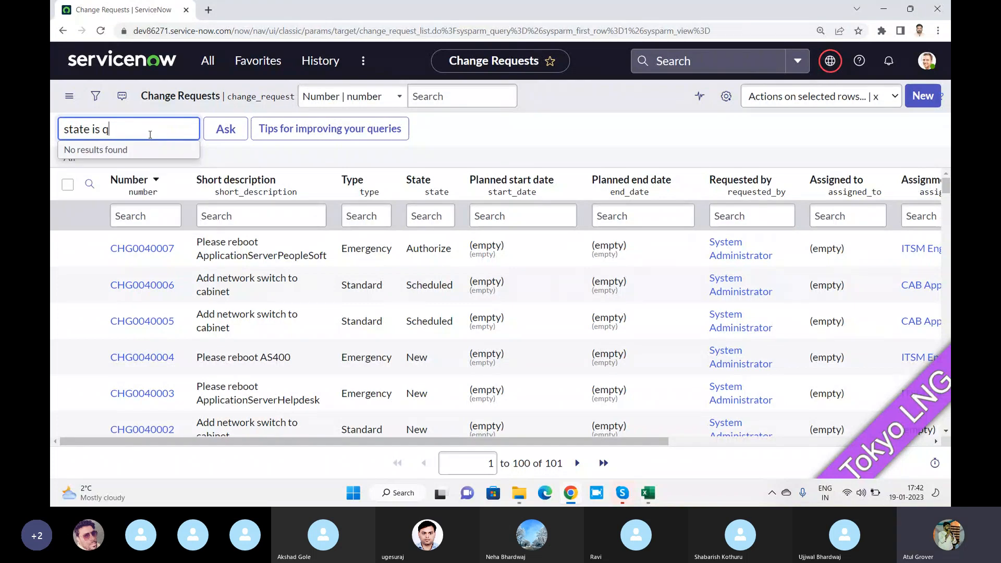
key("BackSpace")
type("equal")
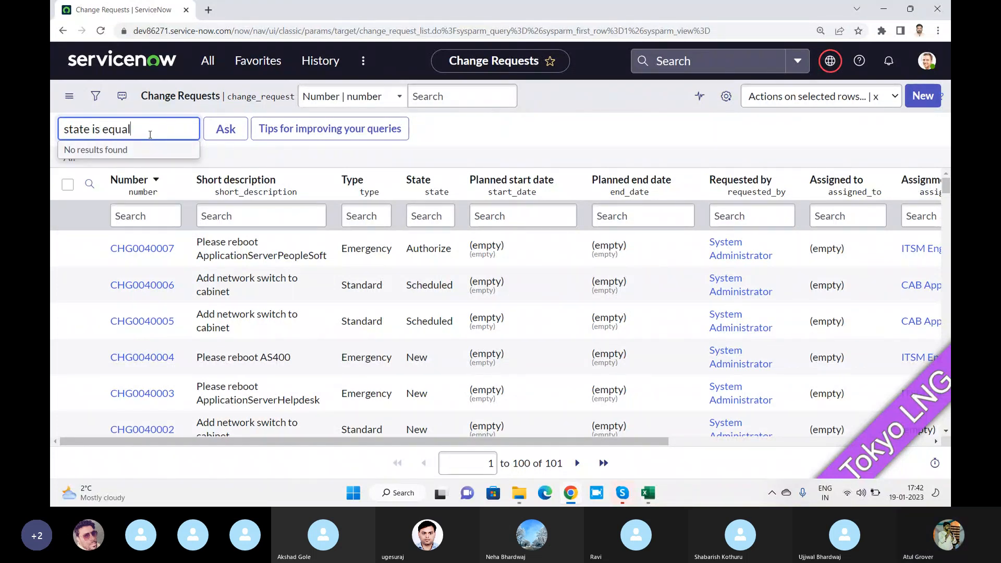
type(" New")
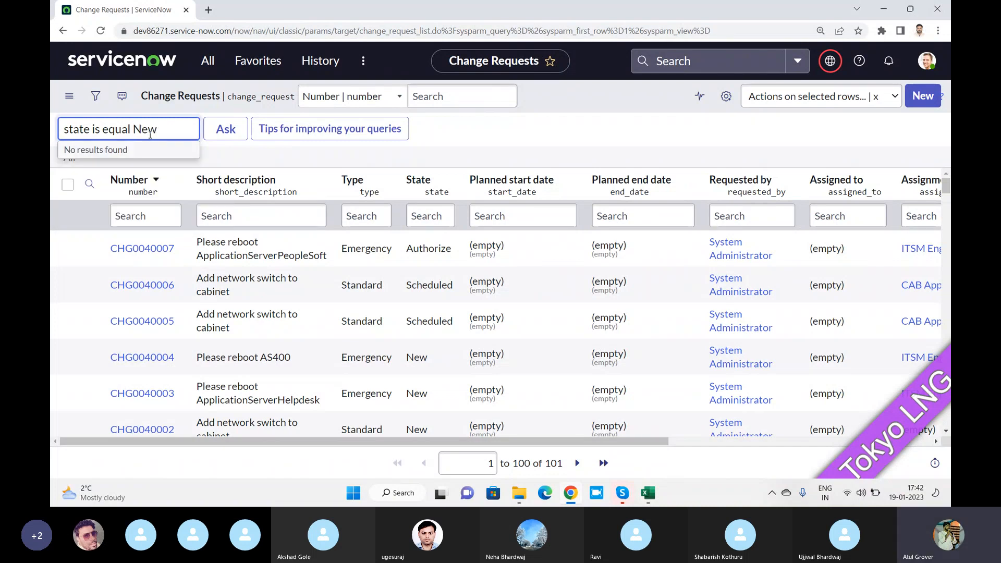
key("BackSpace")
key("BackSpace")
key("BackSpace")
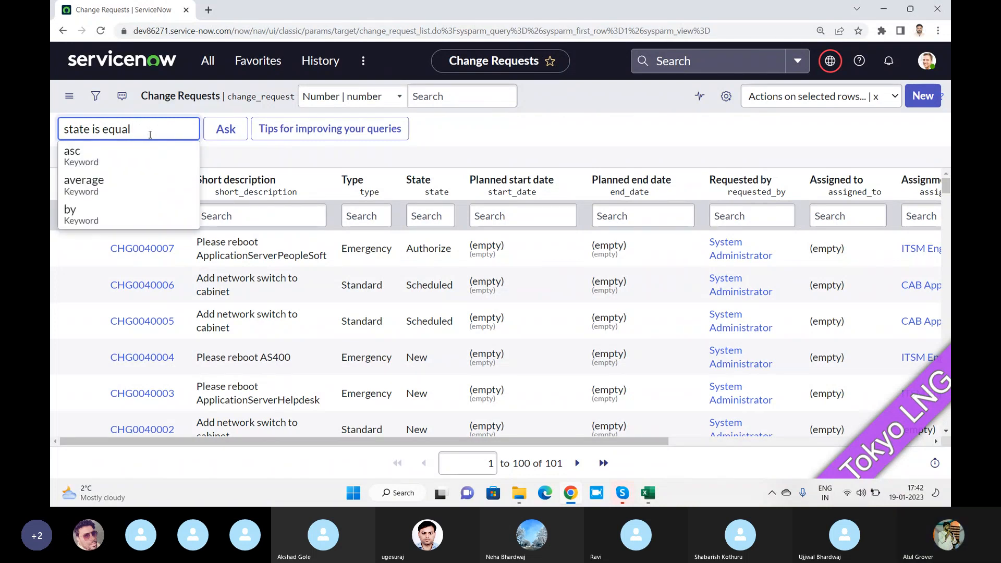
type("New")
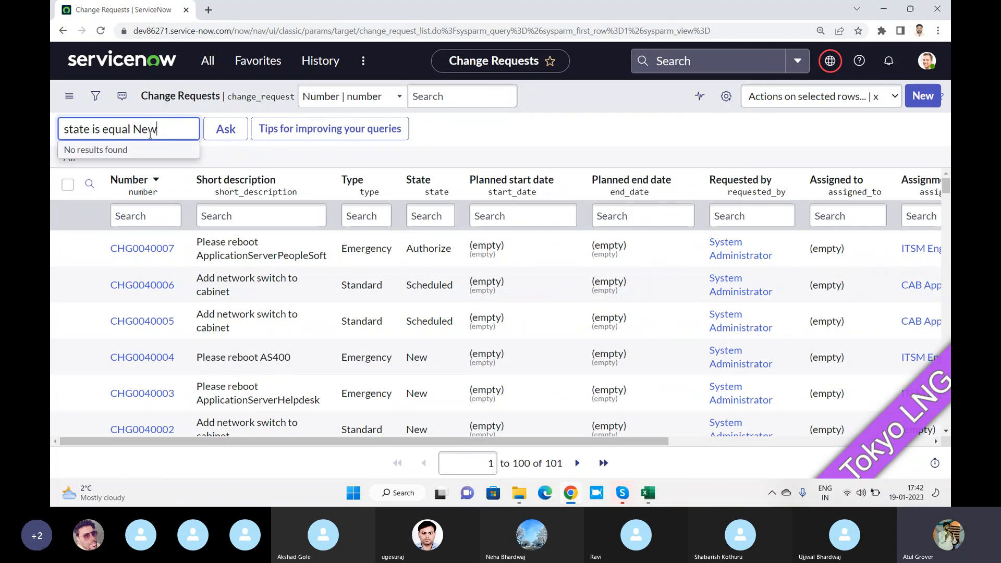
left_click(223, 132)
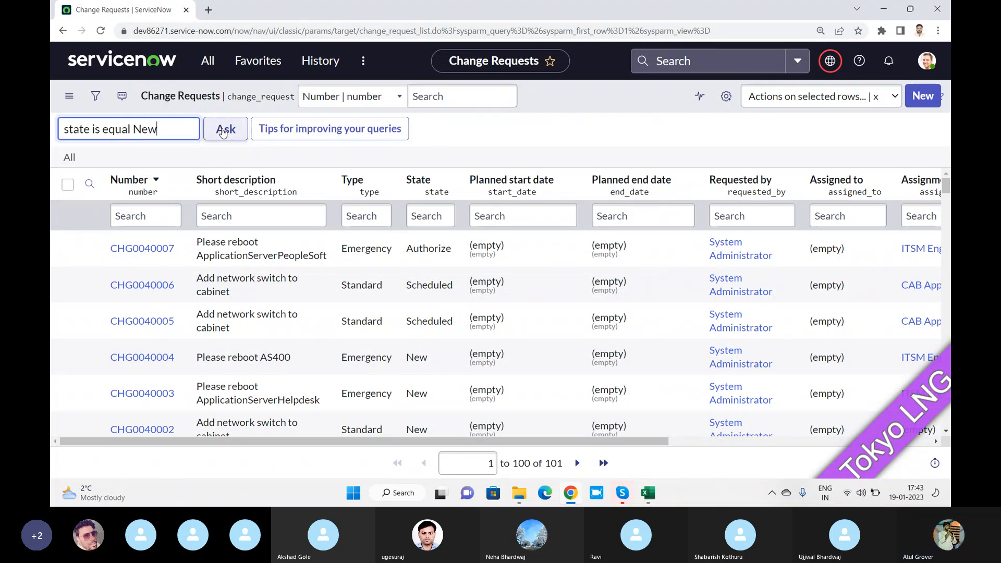
left_click(223, 132)
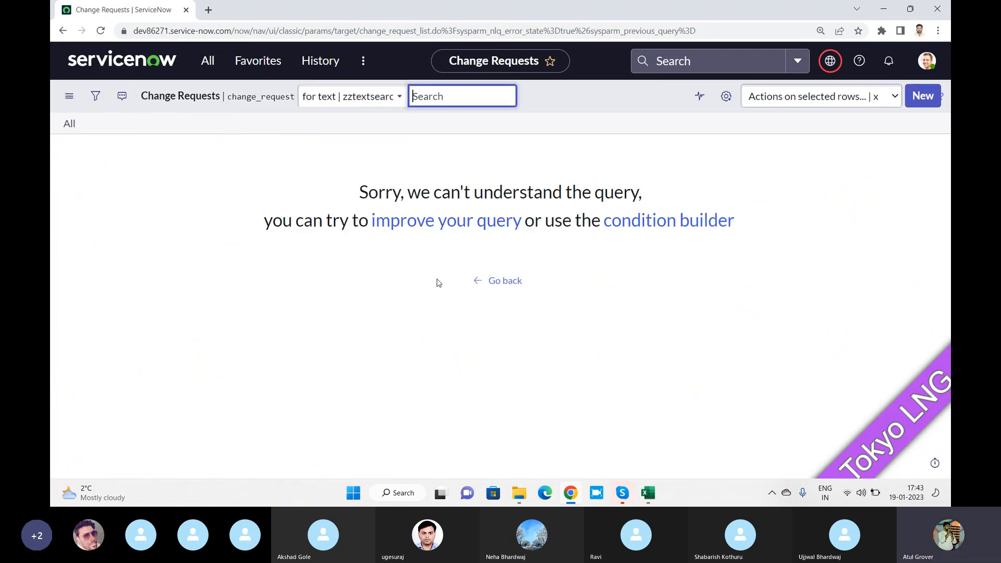
Check the query tips, then query 'state is New' to list 22 New change requests
left_click(451, 222)
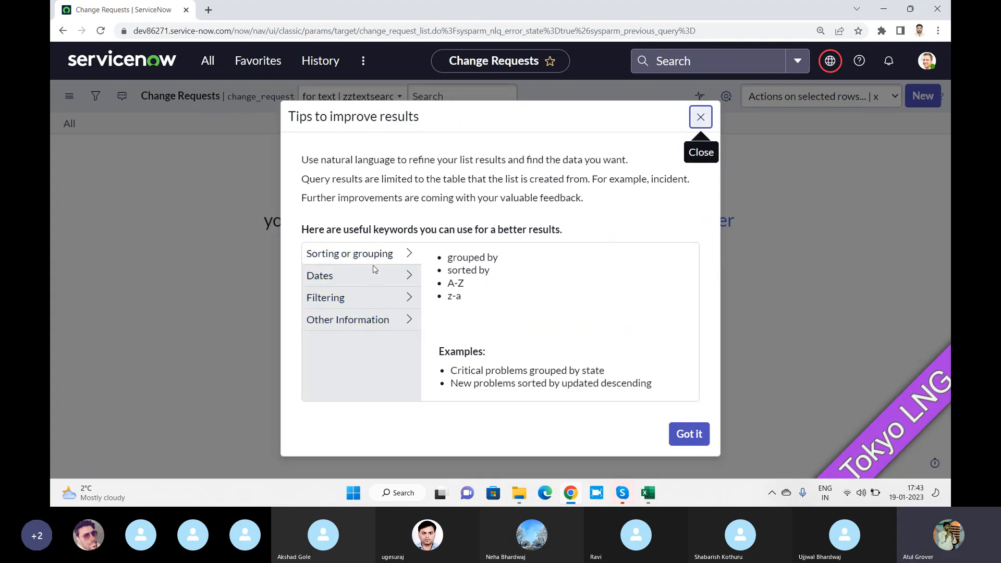
left_click(700, 116)
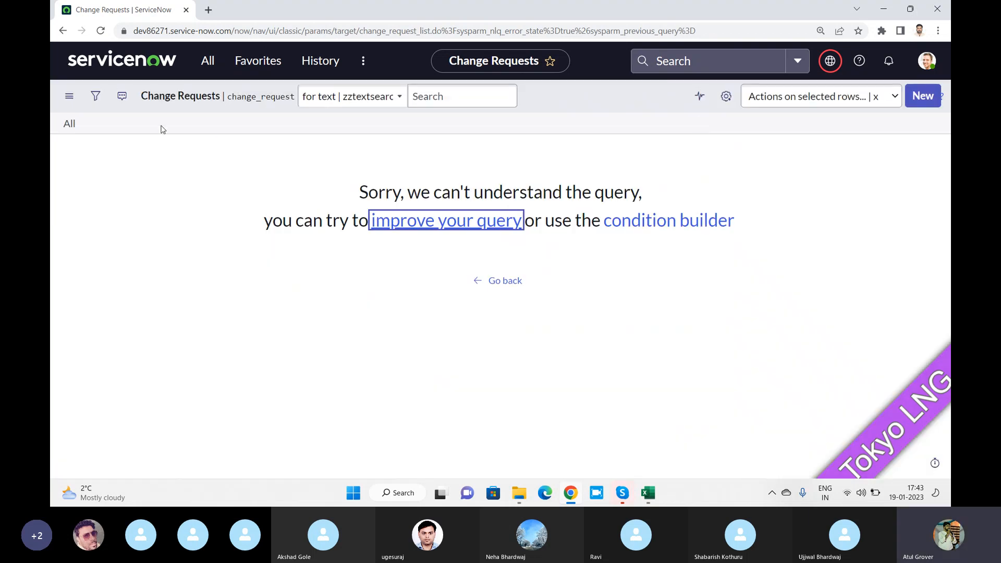
left_click(122, 96)
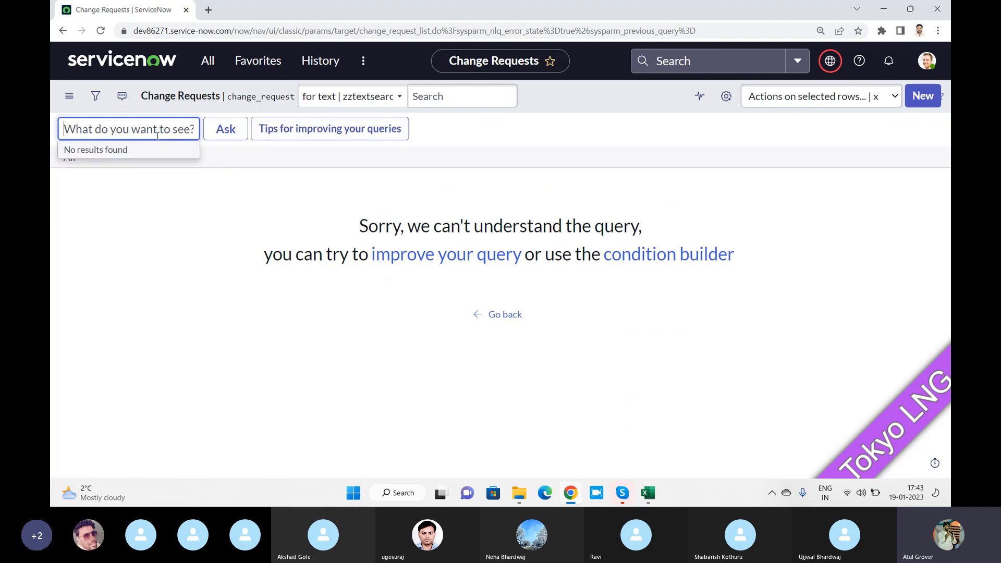
type("pr")
type("state")
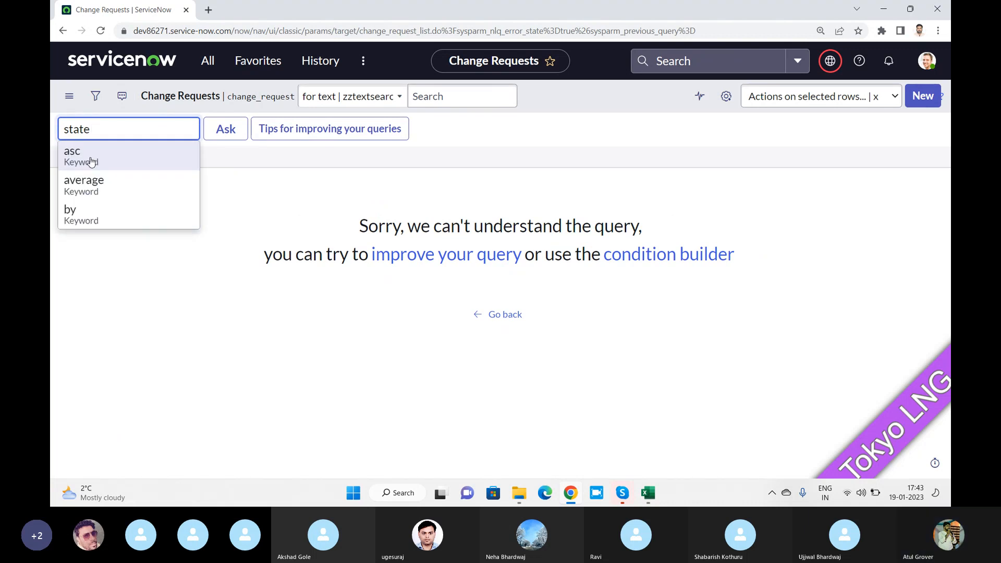
left_click(90, 215)
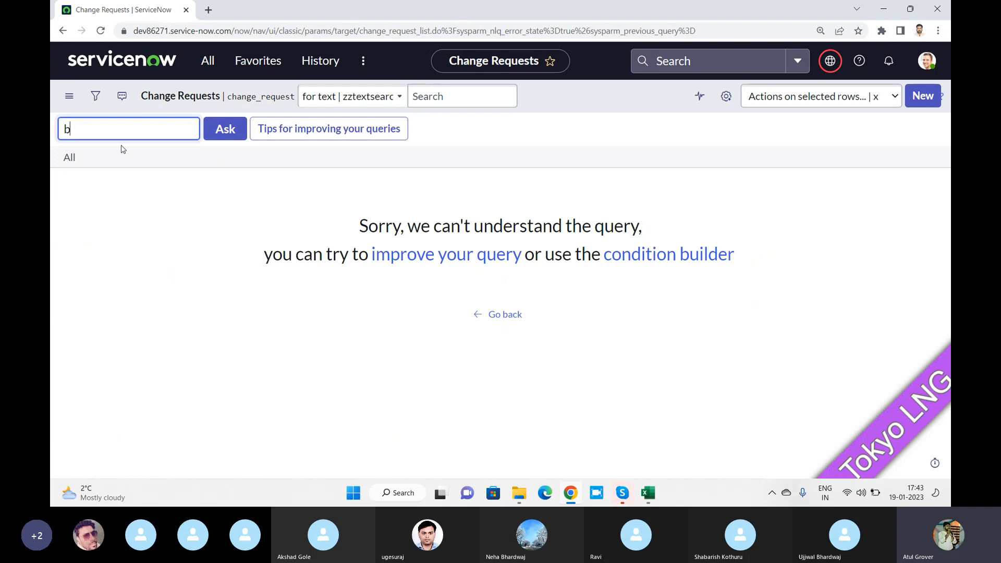
key("BackSpace")
type("state ")
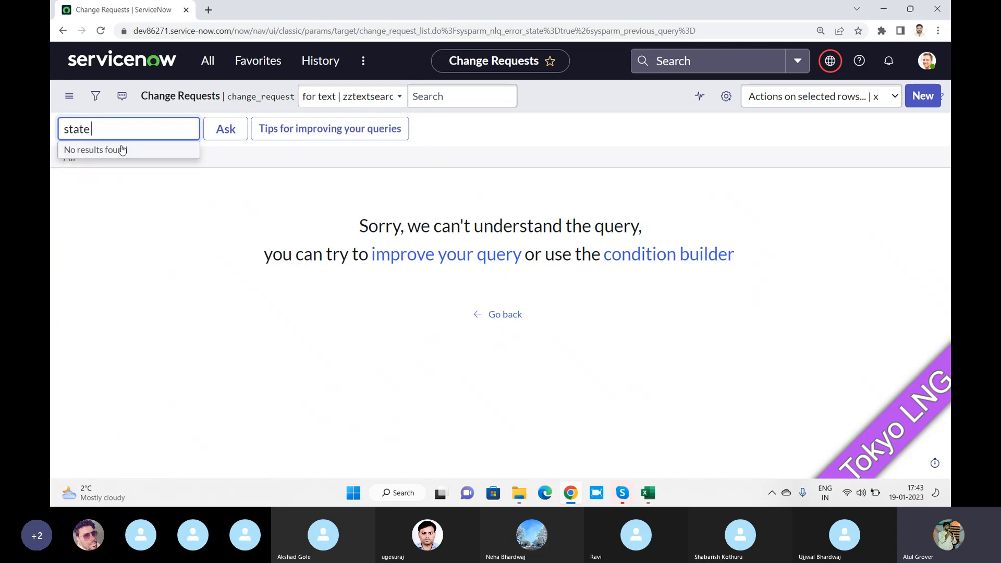
type("is New")
key("Return")
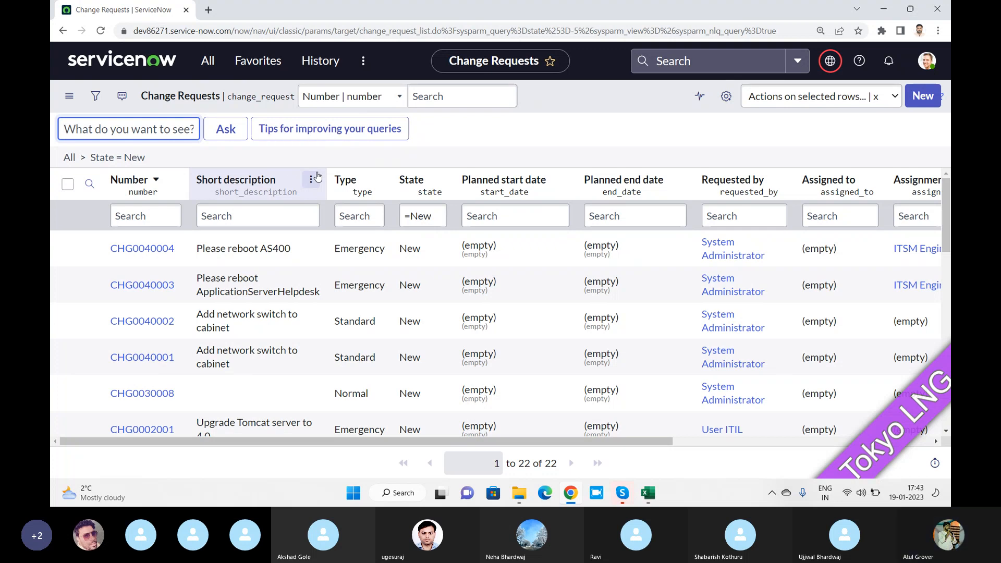
key("alt+Tab")
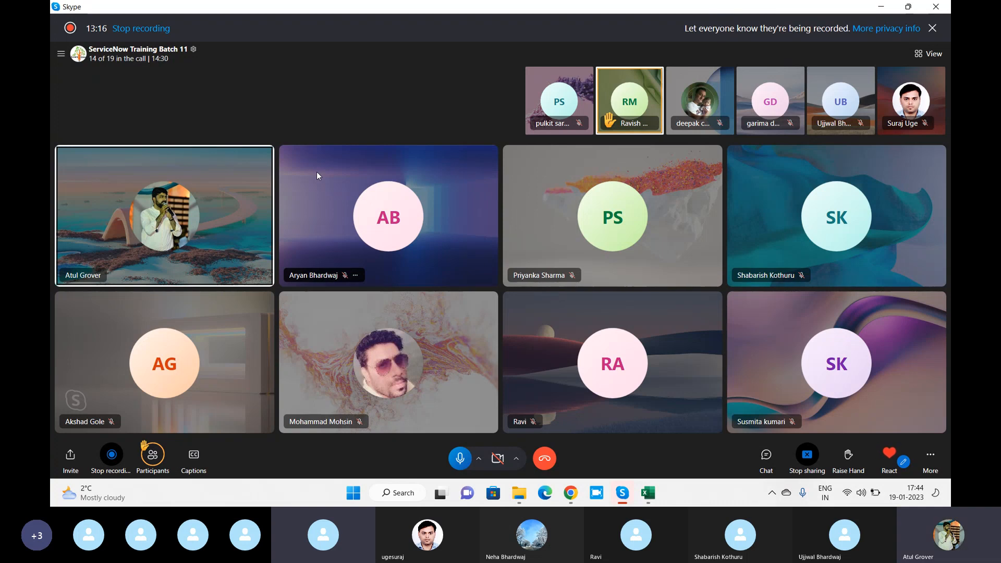
key("alt+Tab")
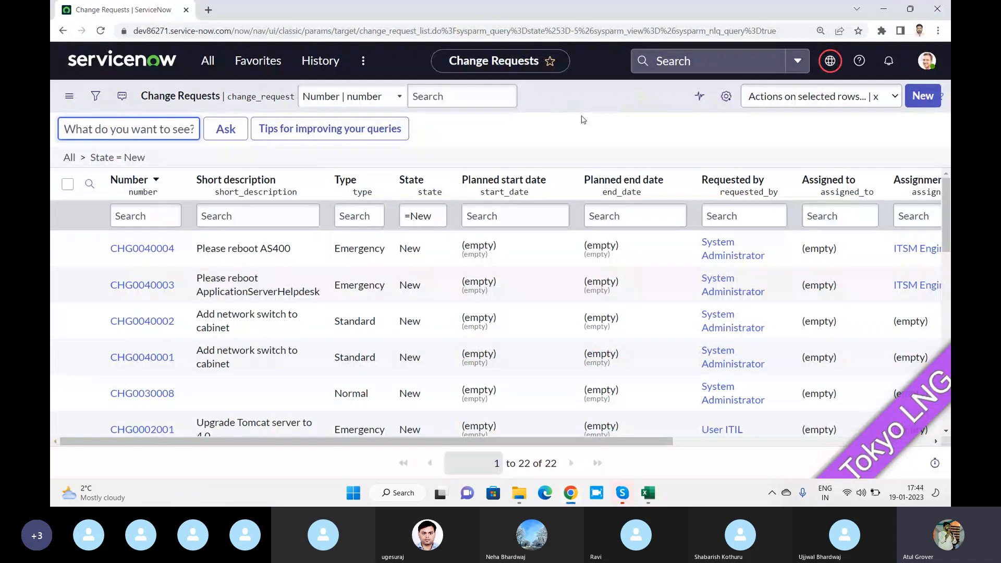
Clear the State = New filter and group all 101 change requests by State, showing per-state counts
left_click(438, 179)
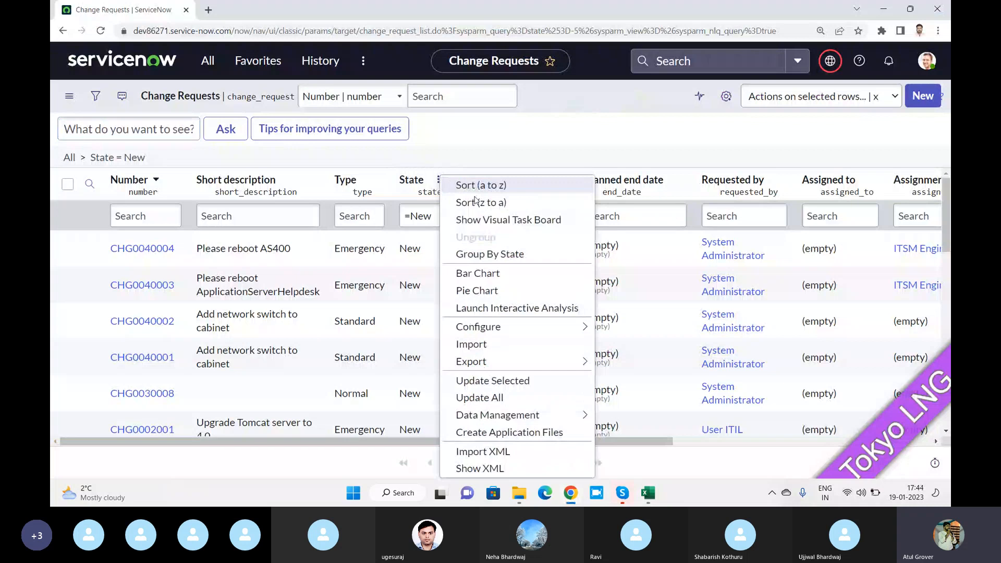
left_click(490, 256)
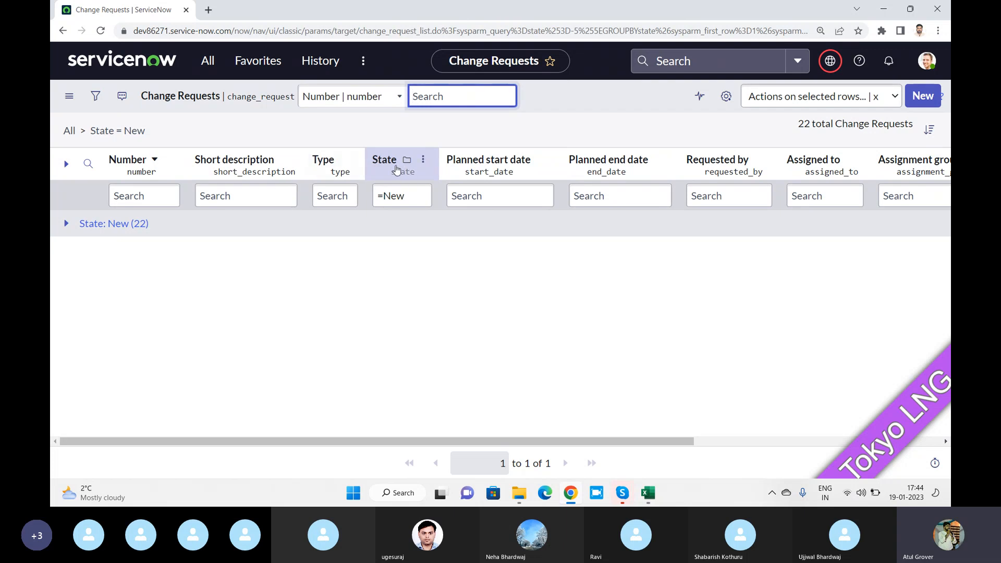
left_click(423, 160)
left_click(457, 220)
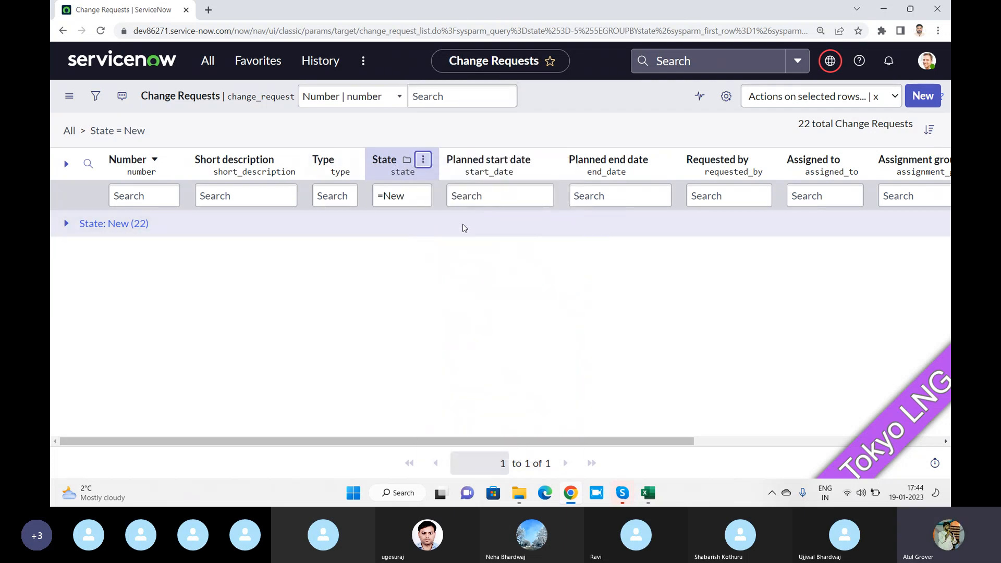
left_click(69, 125)
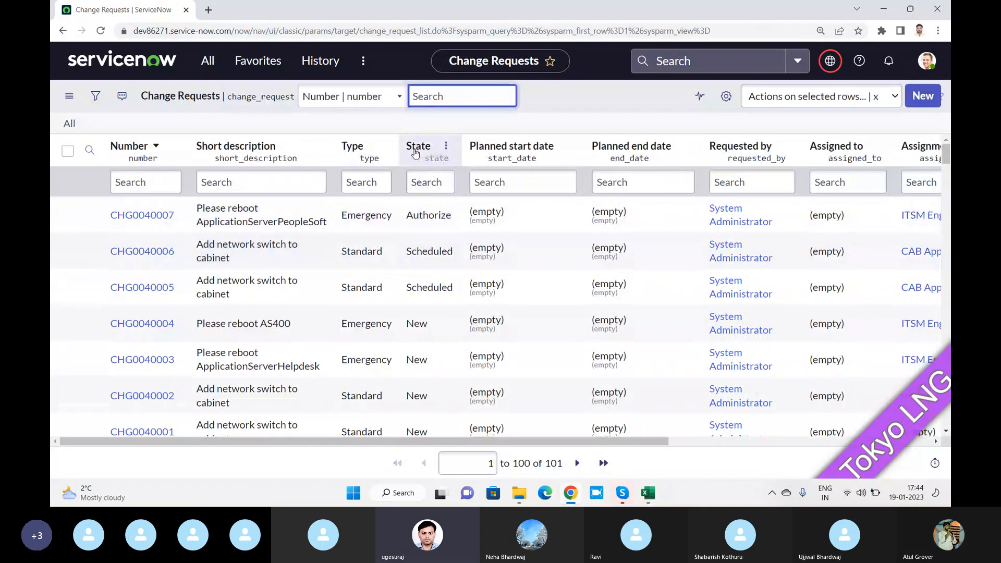
right_click(416, 152)
key("Escape")
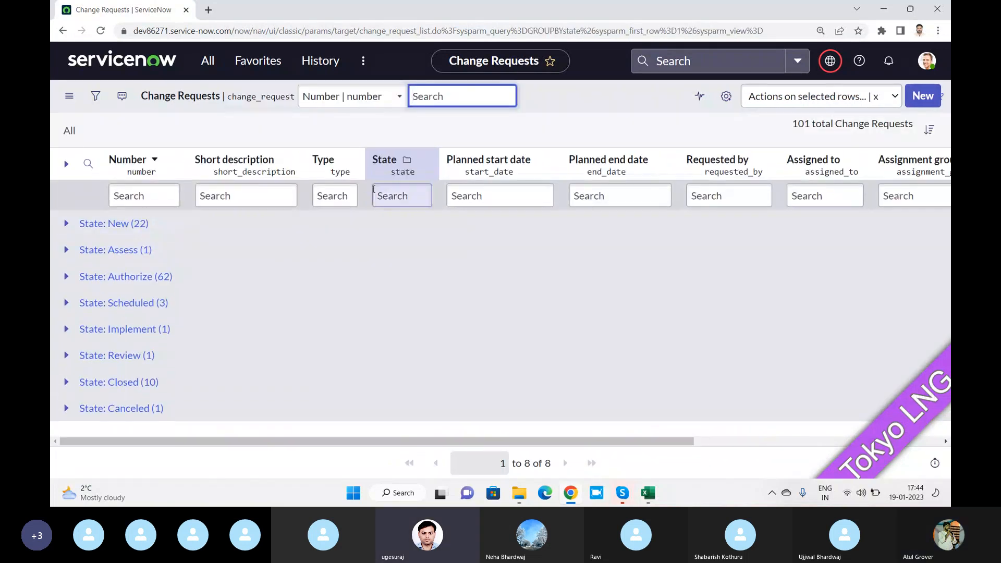
Sort the State groups z to a and expand the New group
left_click(424, 160)
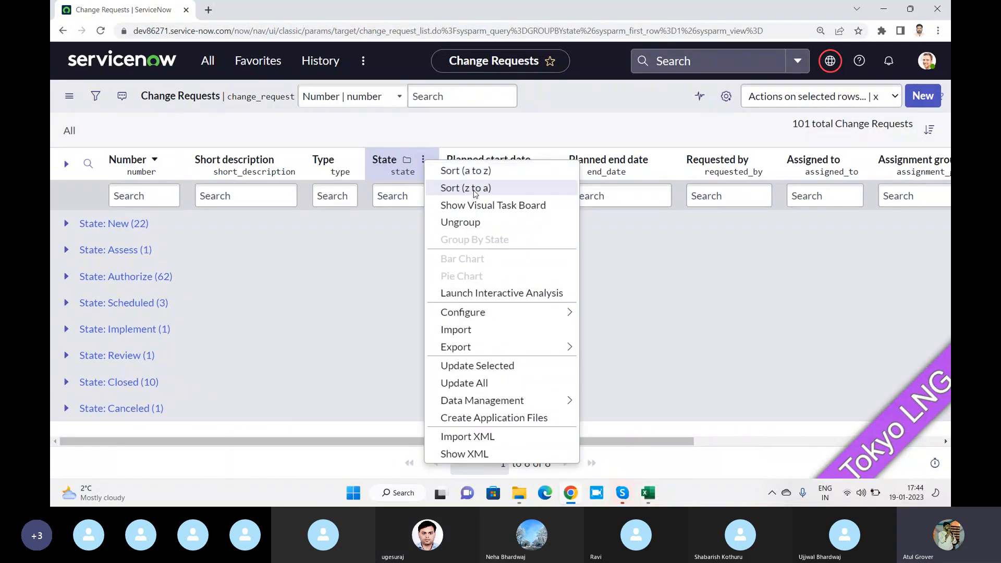
left_click(473, 193)
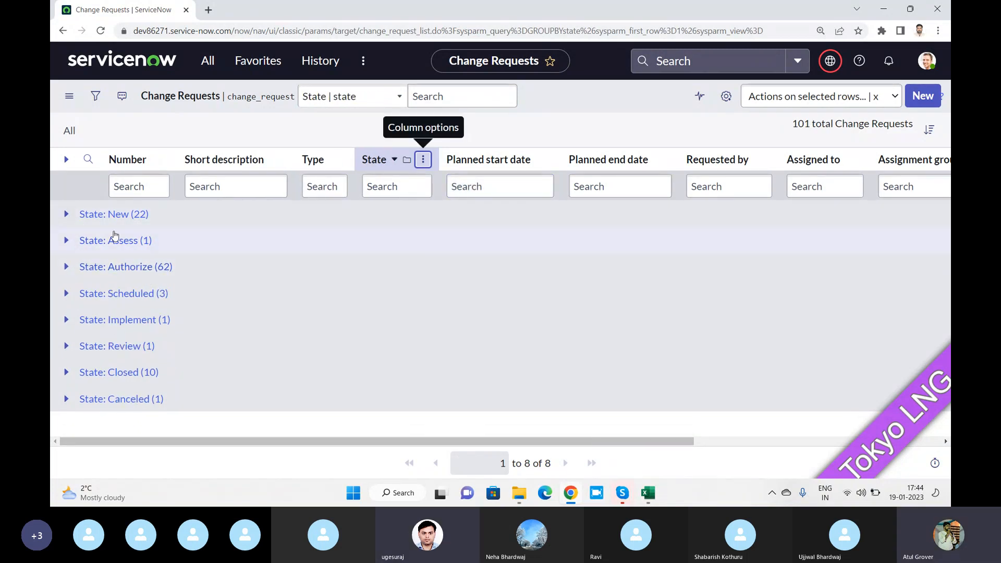
left_click(66, 213)
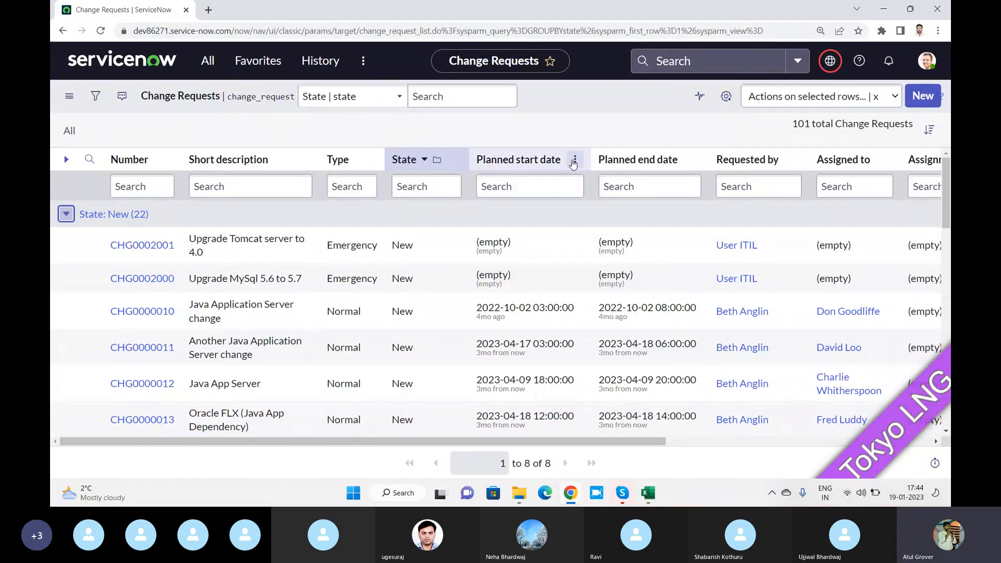
Ungroup the list via the State column menu so all 101 records appear flat
left_click(575, 160)
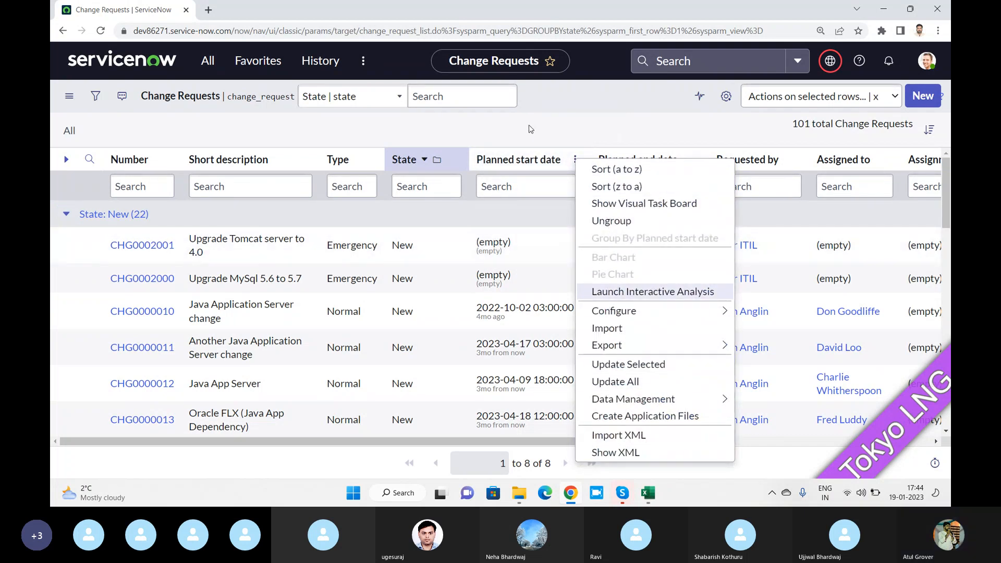
key("Escape")
left_click(453, 160)
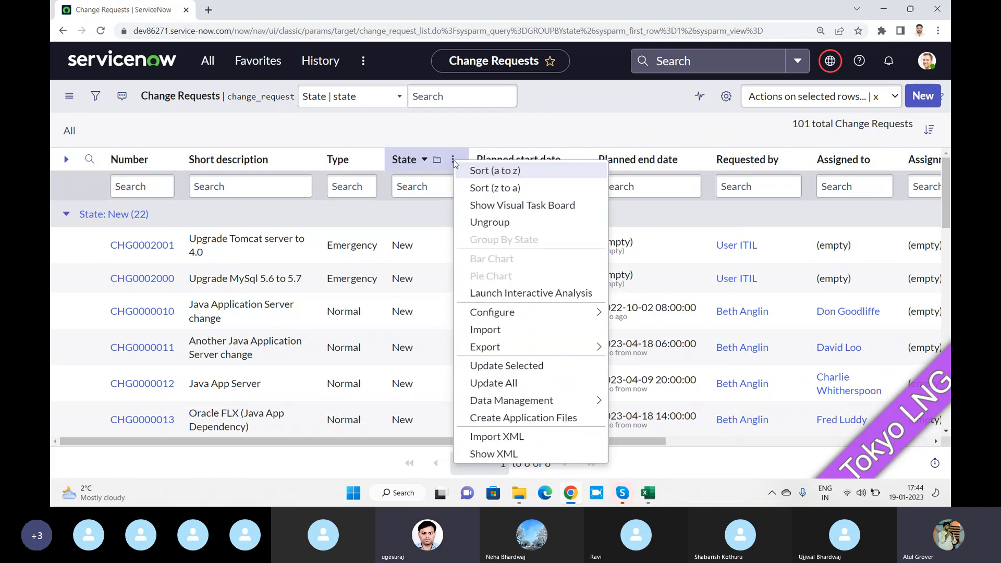
key("Escape")
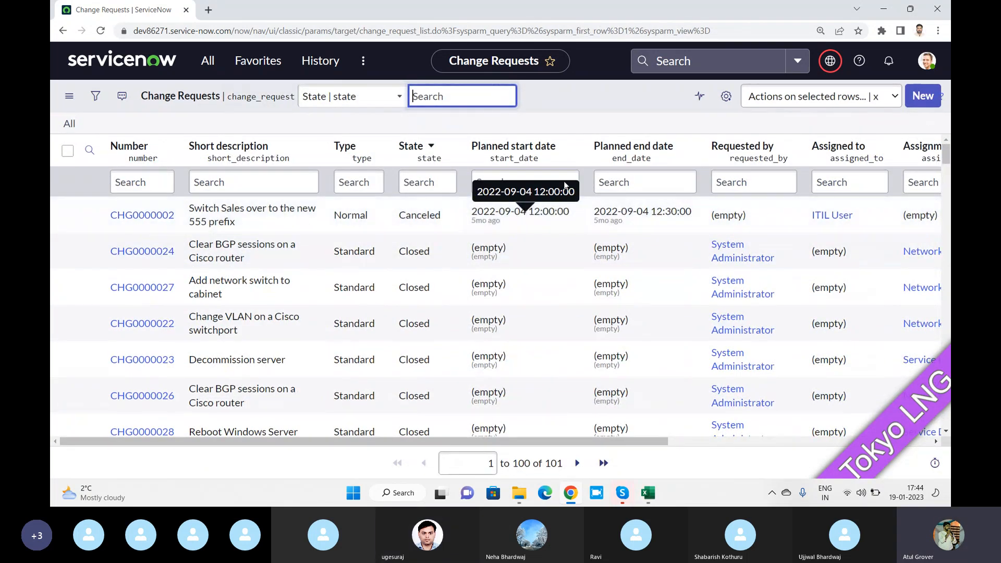
Look at the Planned start date column menu, briefly switching to Skype and back, then close it
left_click(570, 147)
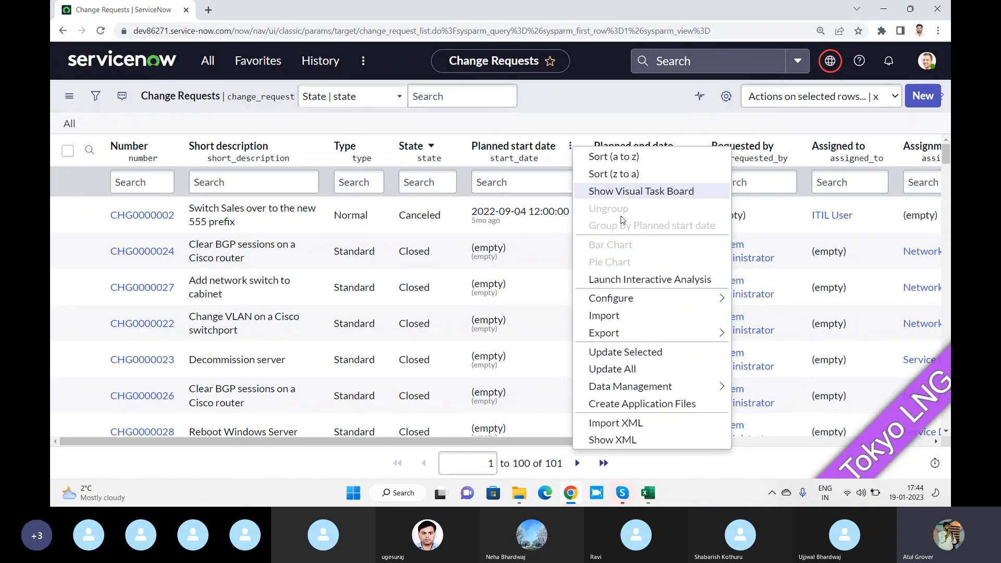
key("alt+Tab")
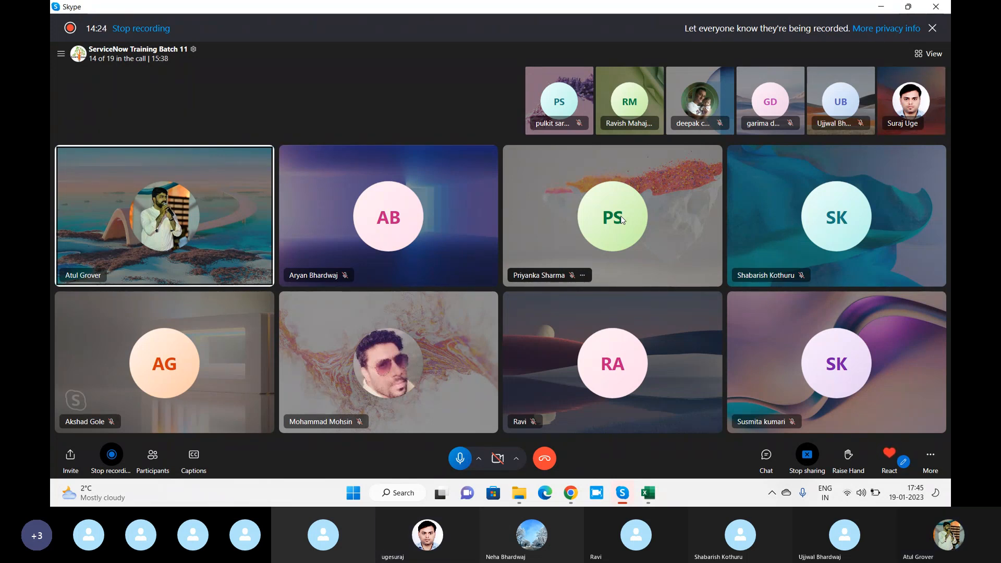
key("alt+Tab")
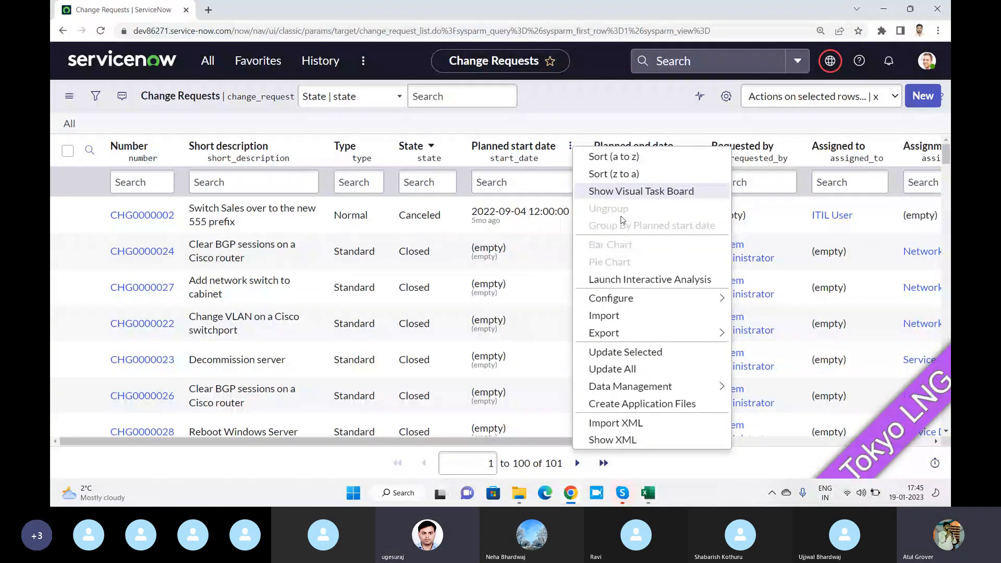
left_click(593, 109)
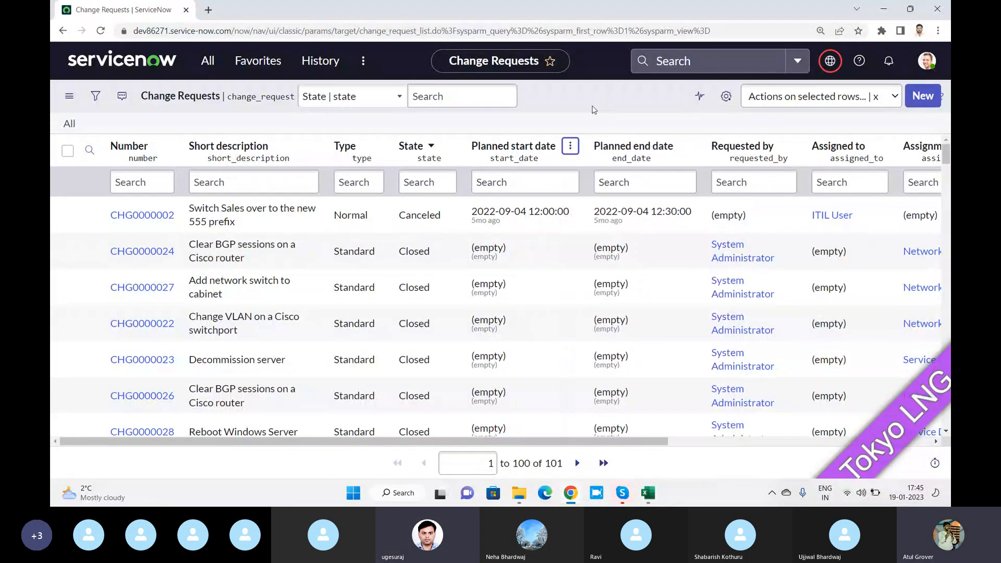
Check the Type column menu, then bring up the State column's options with its chart choices
left_click(570, 146)
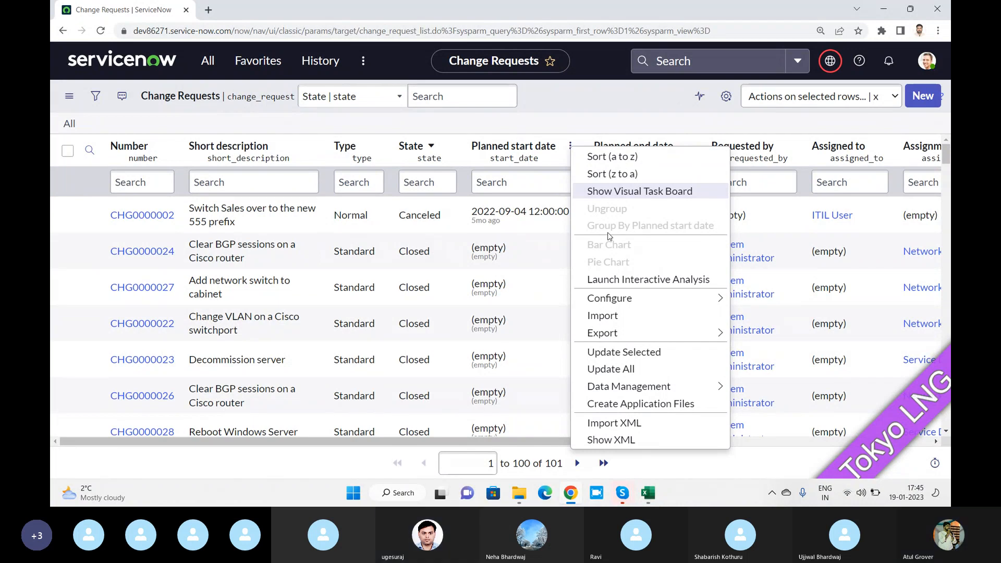
left_click(375, 145)
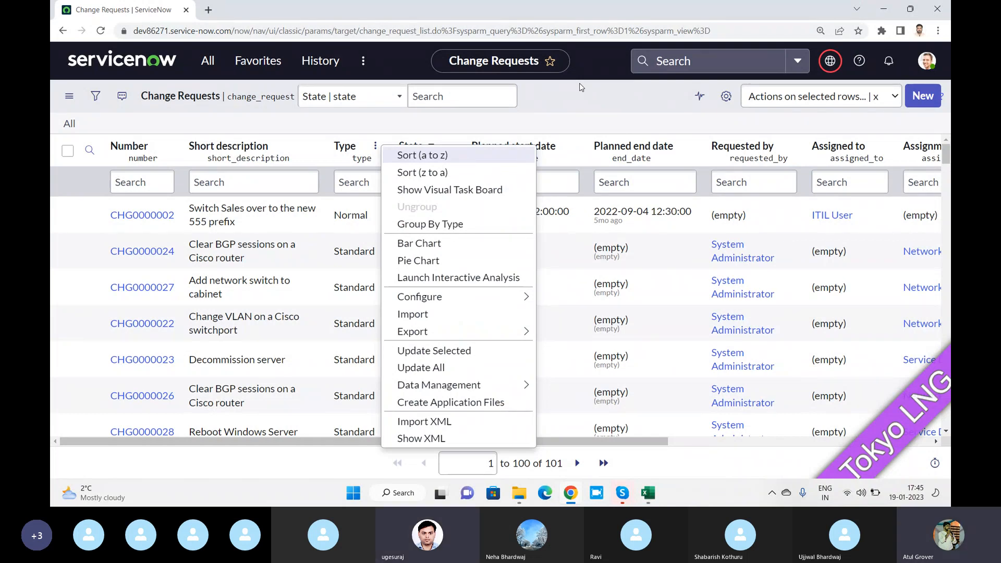
key("Escape")
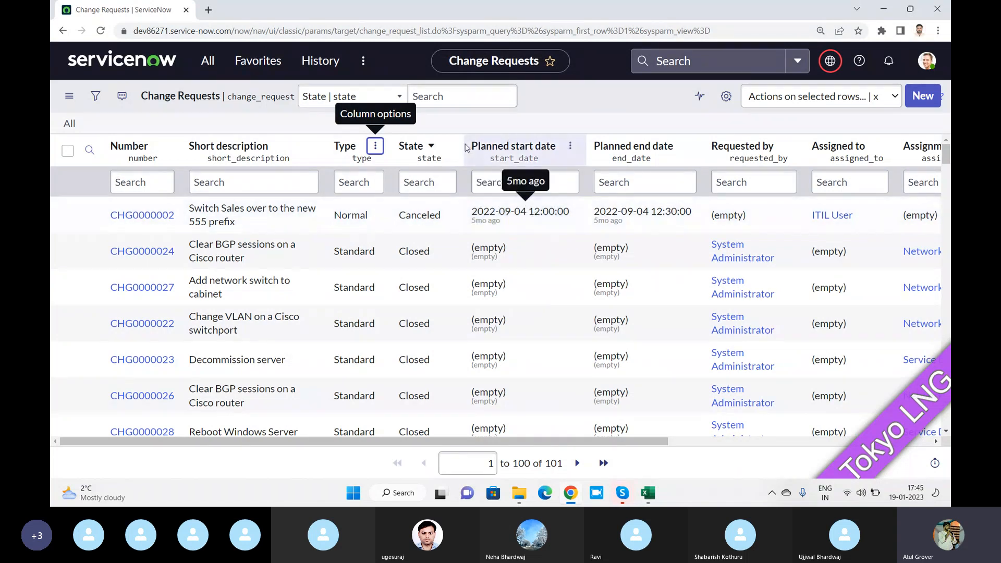
left_click(450, 148)
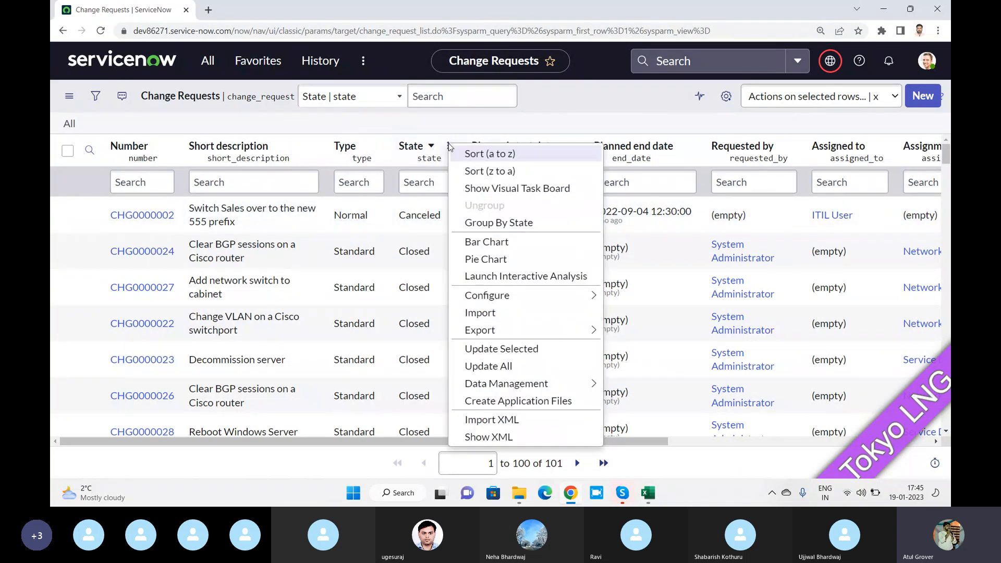
Generate a bar chart of change requests by State, review it, and return to the list
left_click(493, 243)
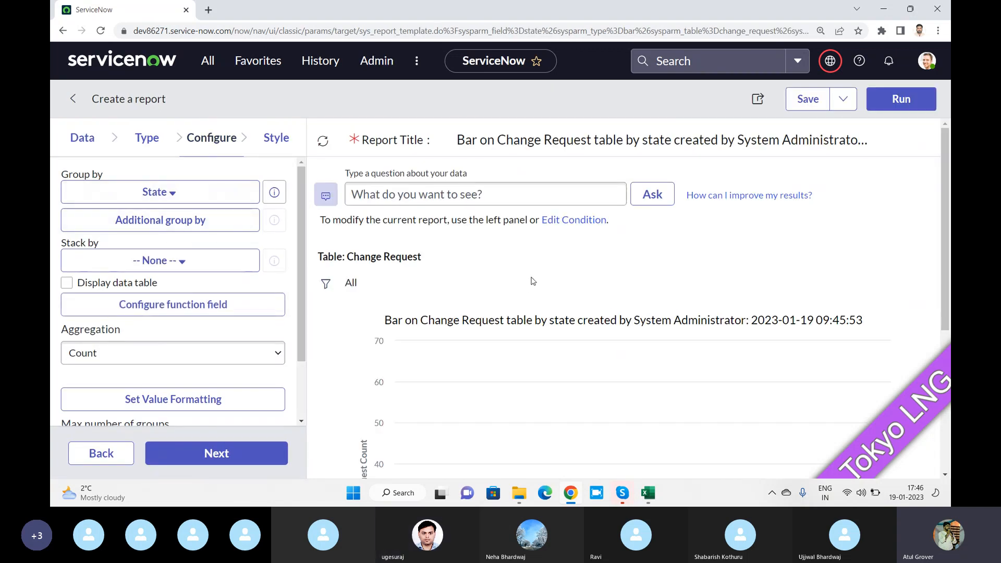
scroll(521, 281, "down", 4)
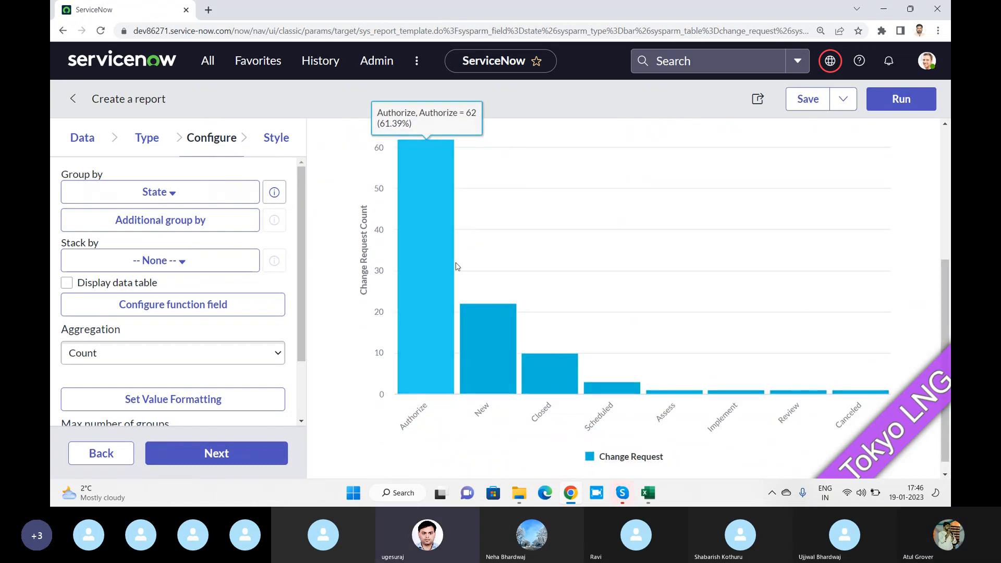
scroll(848, 326, "up", 4)
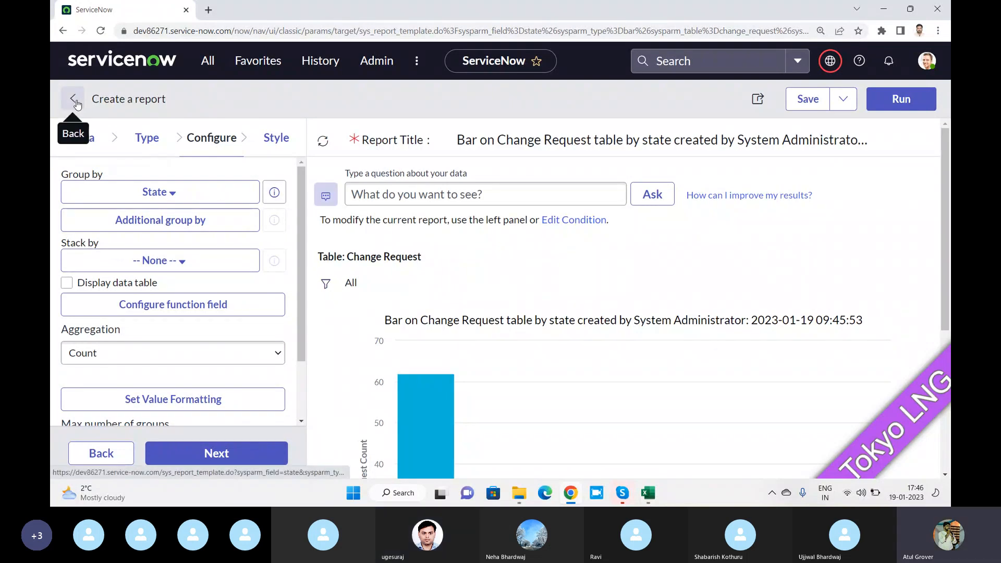
left_click(63, 32)
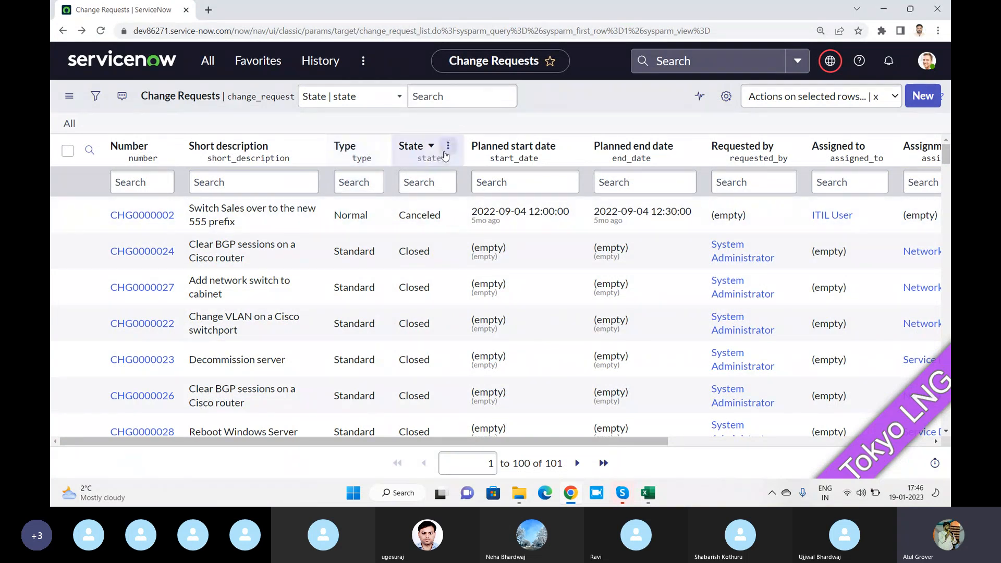
left_click(445, 149)
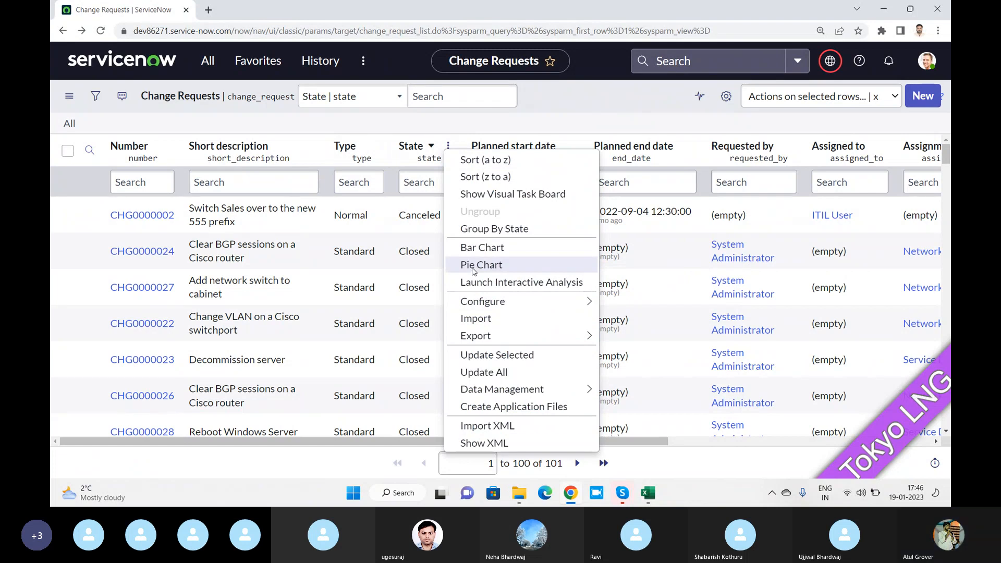
left_click(604, 104)
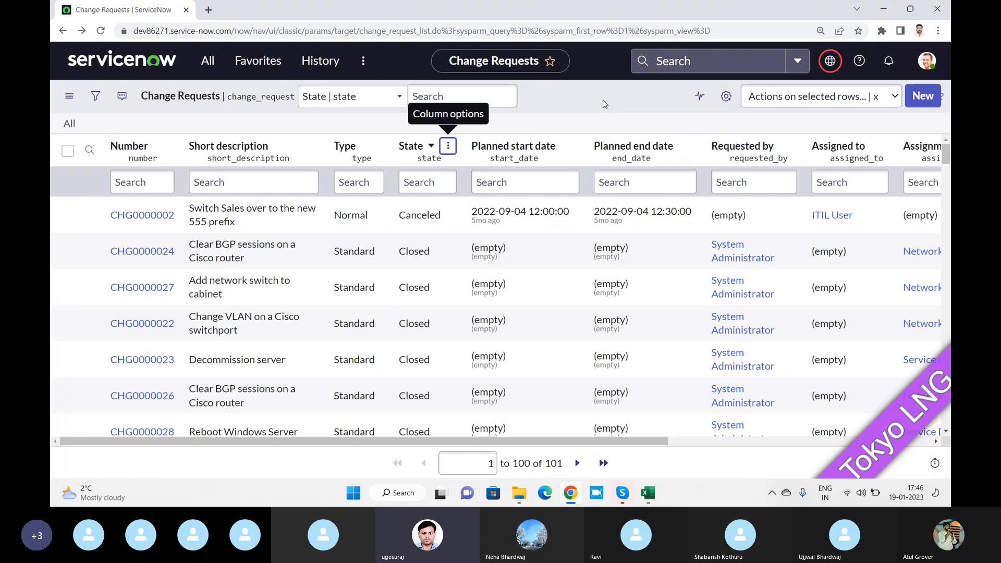
key("alt+Tab")
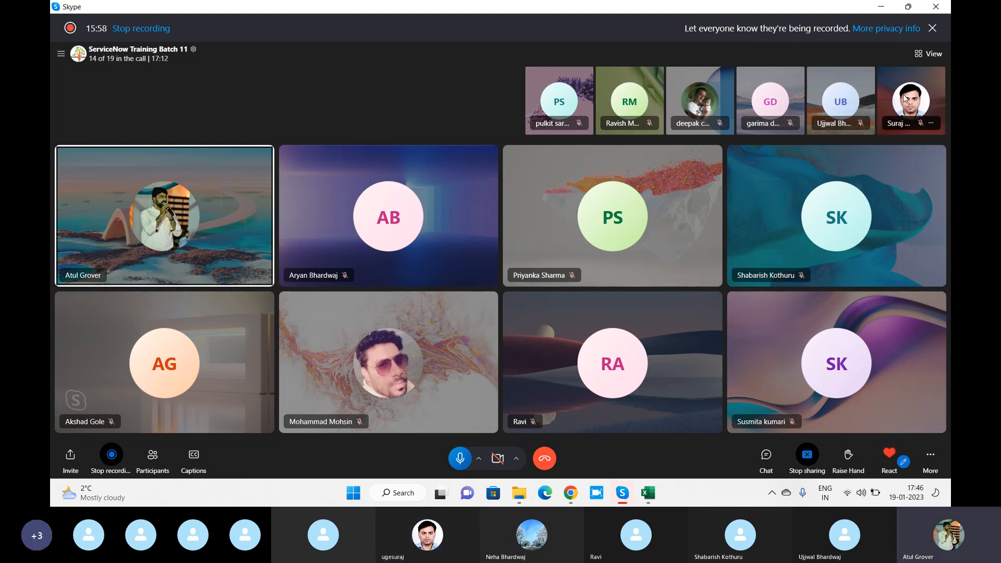
key("alt+Tab")
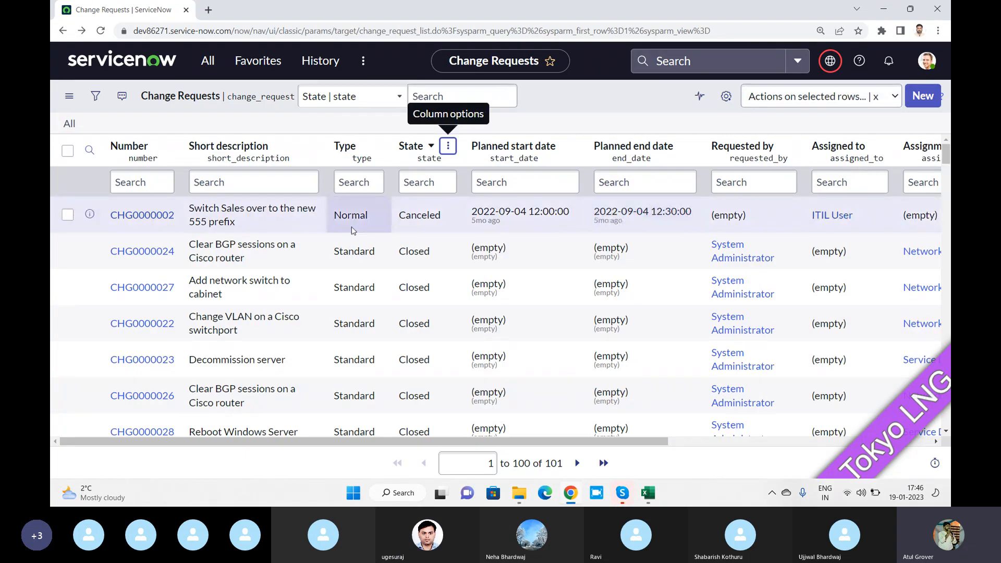
Select the Short description cells of CHG0000002, 24, 27 and 22 and set all four to 'Test LNG'
left_click(299, 254)
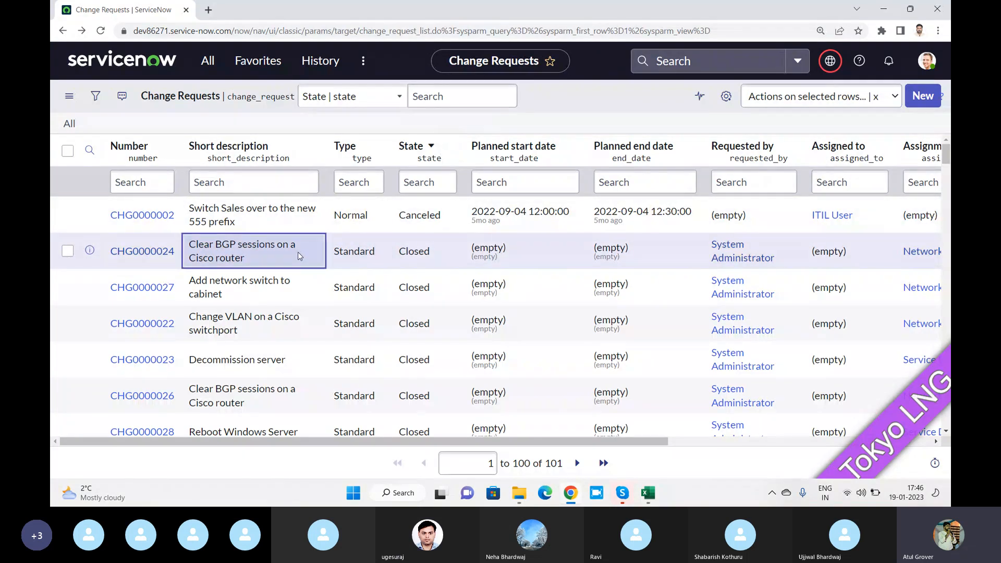
key("shift+Down")
key("shift+Down")
key("shift+Down")
key("shift+Down")
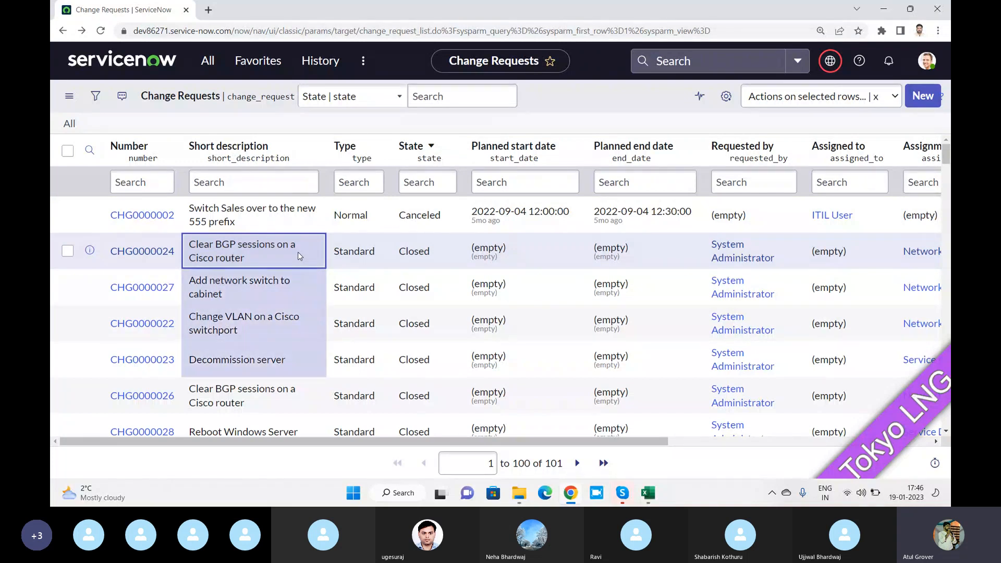
key("shift+Down")
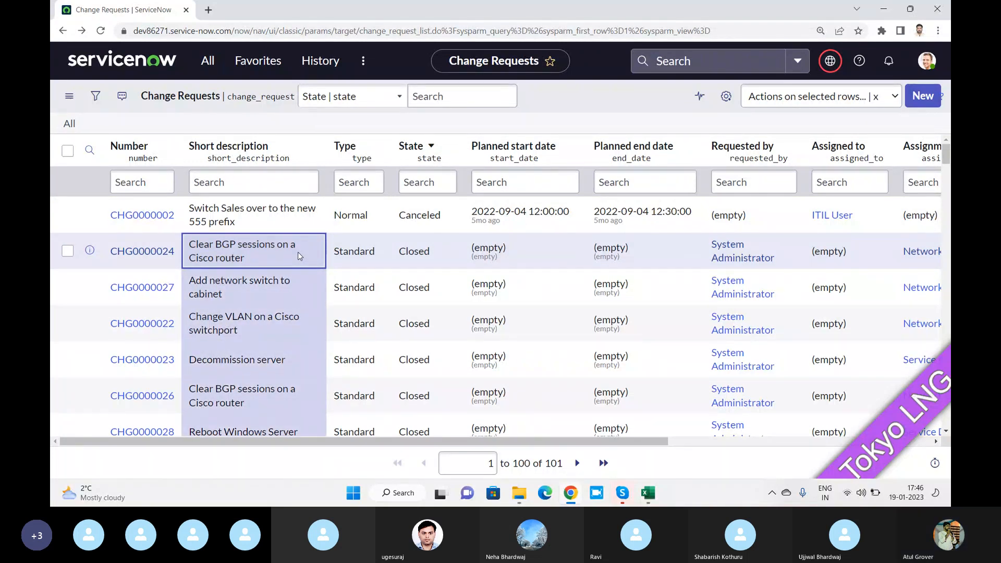
scroll(299, 252, "down", 10)
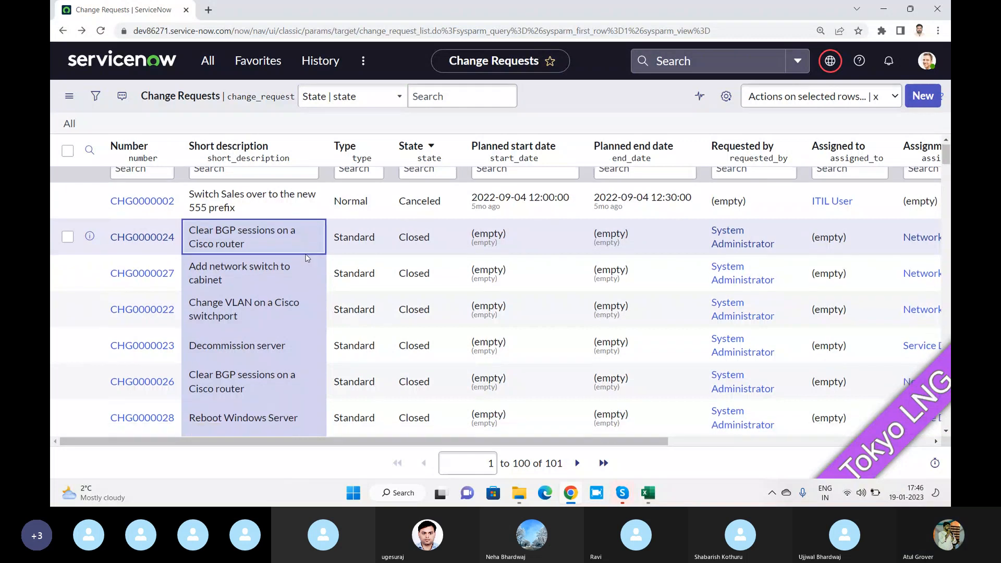
scroll(304, 254, "up", 10)
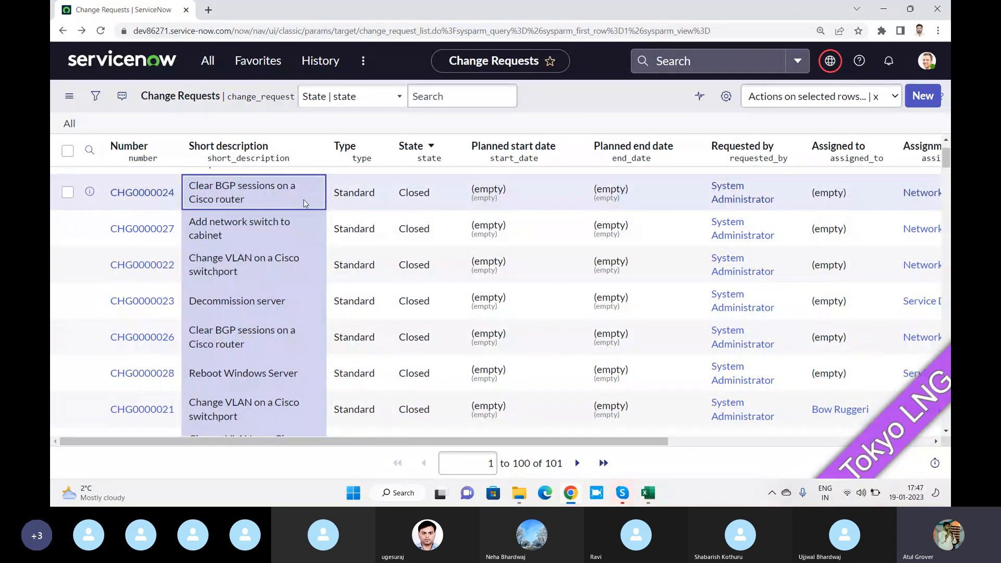
scroll(305, 203, "up", 2)
left_click(286, 216)
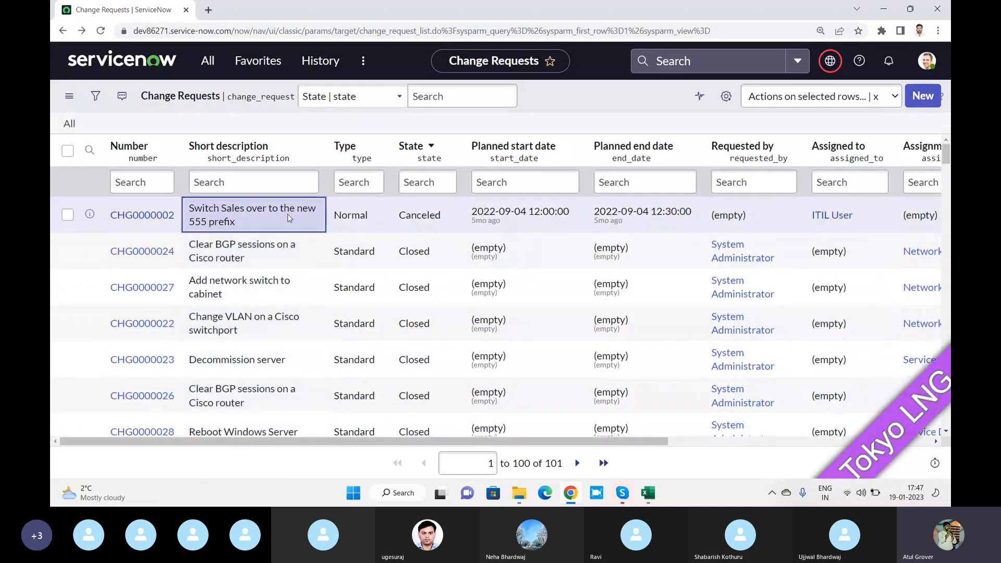
key("shift+Down")
key("shift+Down")
key("shift+Down")
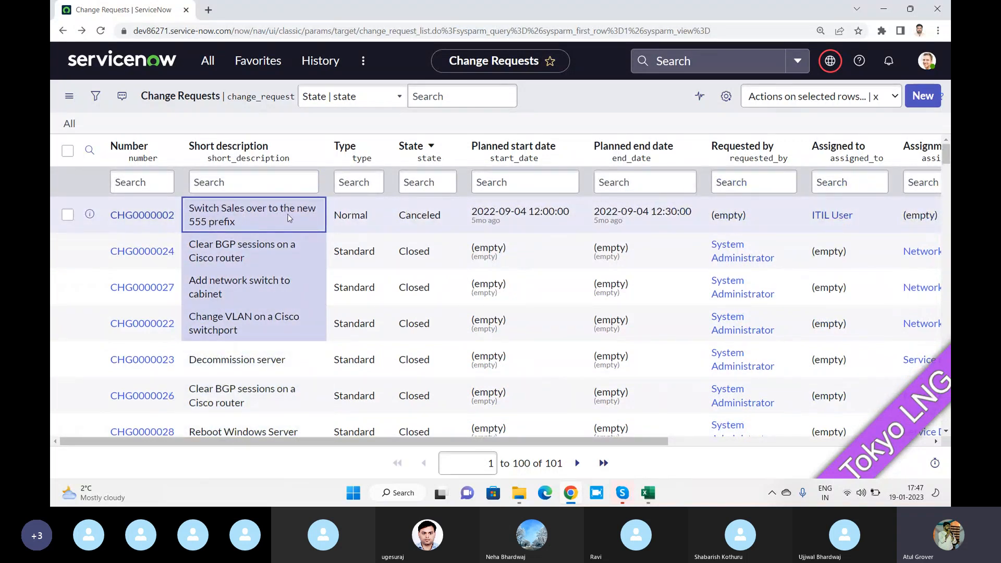
double_click(286, 216)
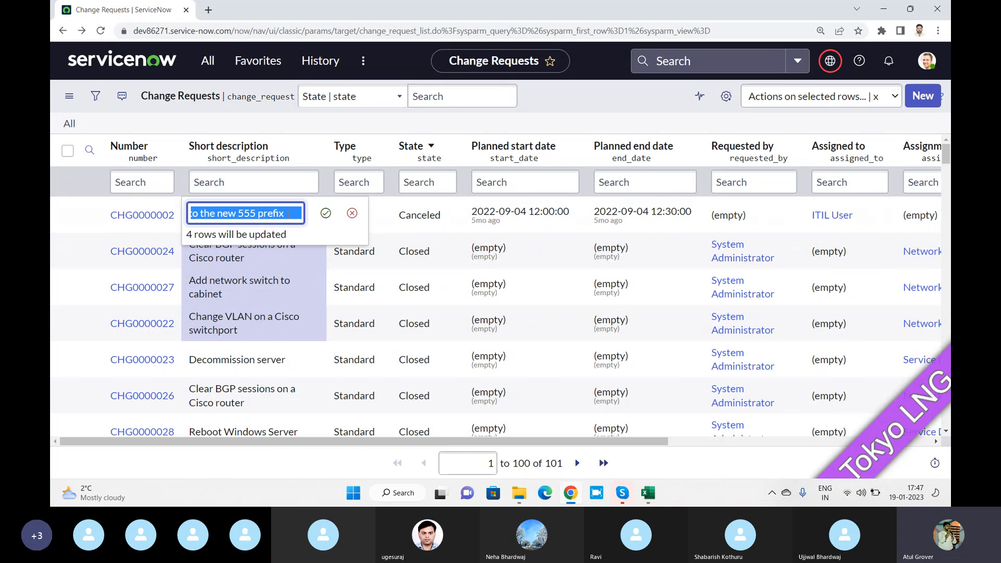
type("Test LNG")
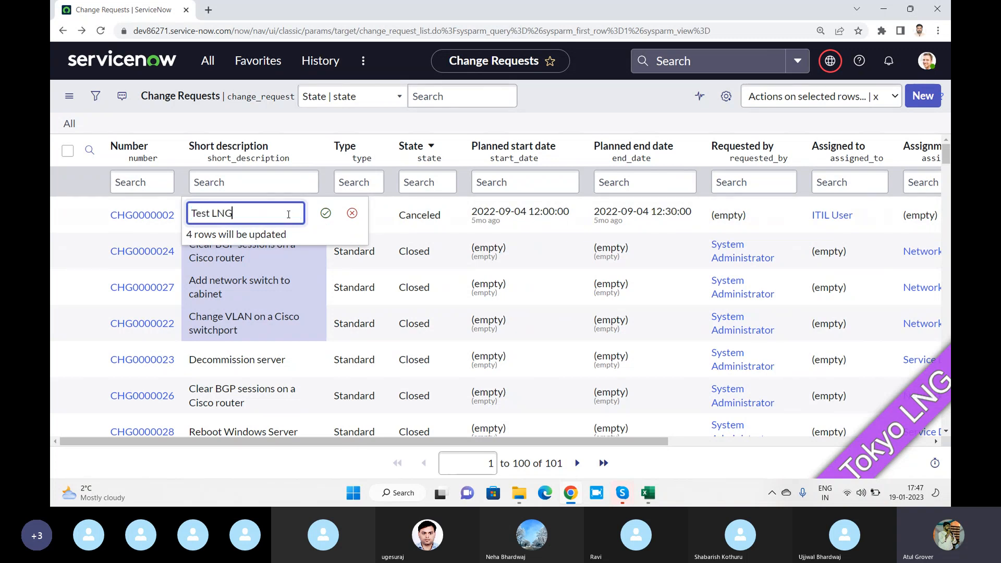
key("Return")
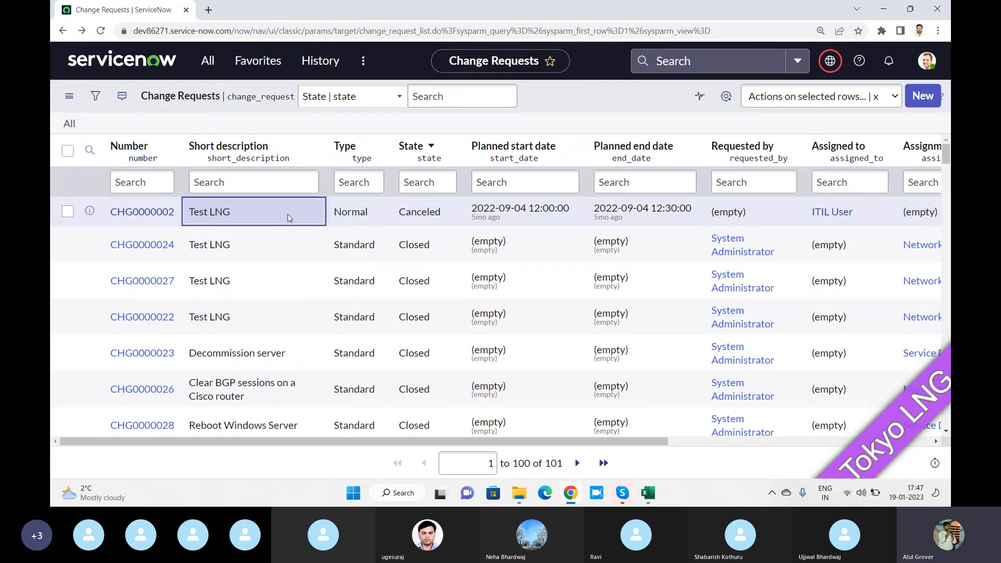
key("shift+Down")
key("shift+Down")
key("shift+Down")
right_click(262, 204)
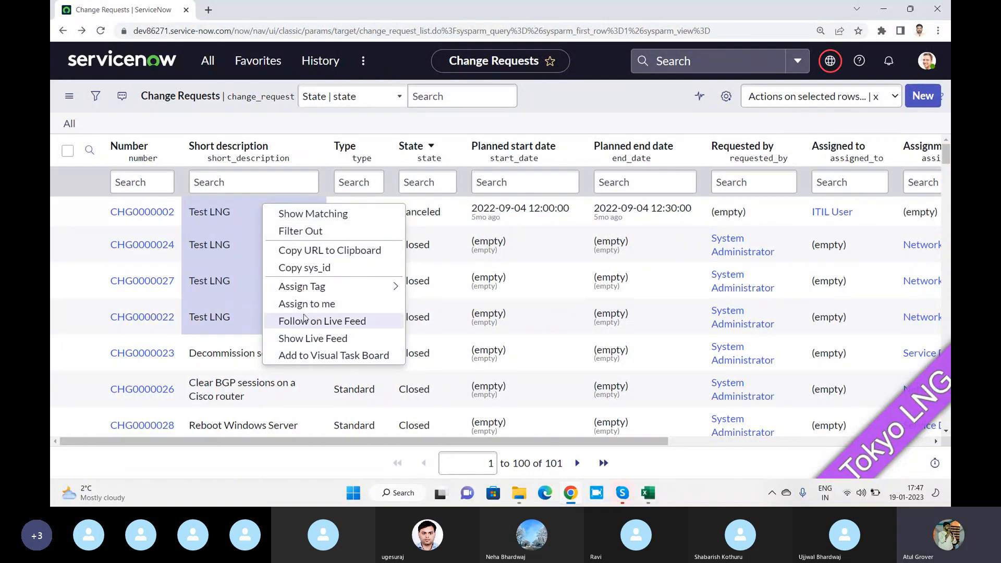
left_click(236, 240)
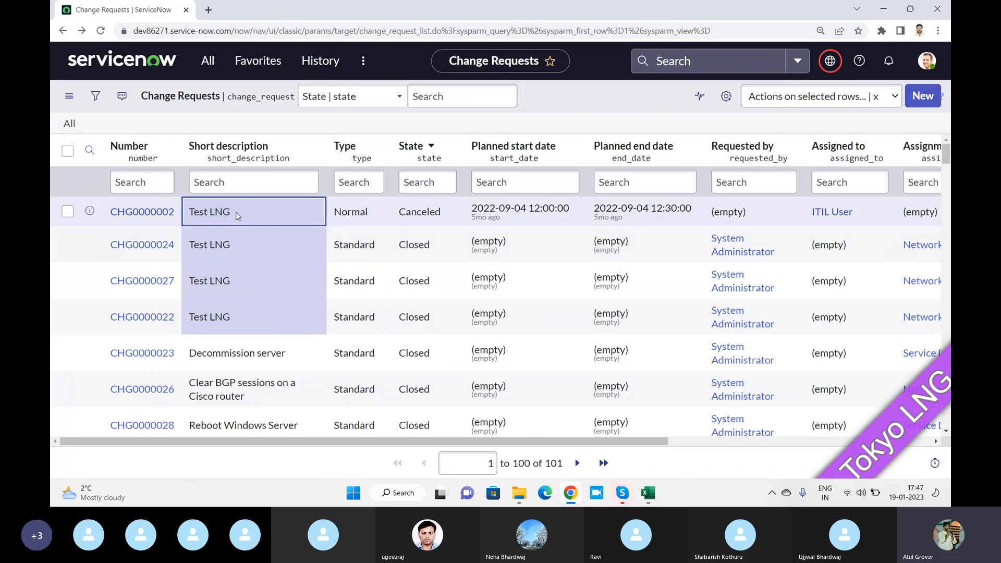
left_click(244, 353)
right_click(255, 219)
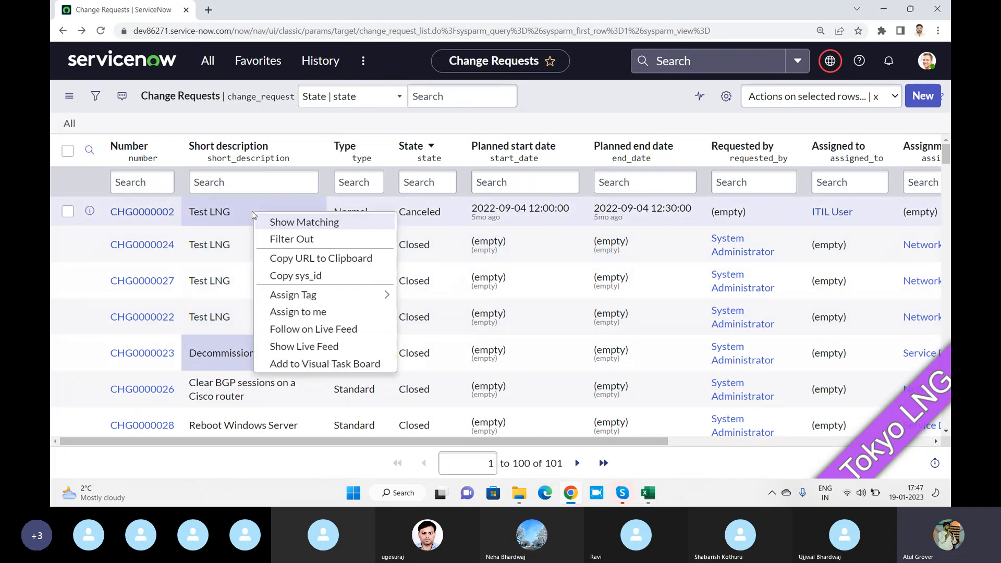
left_click(301, 131)
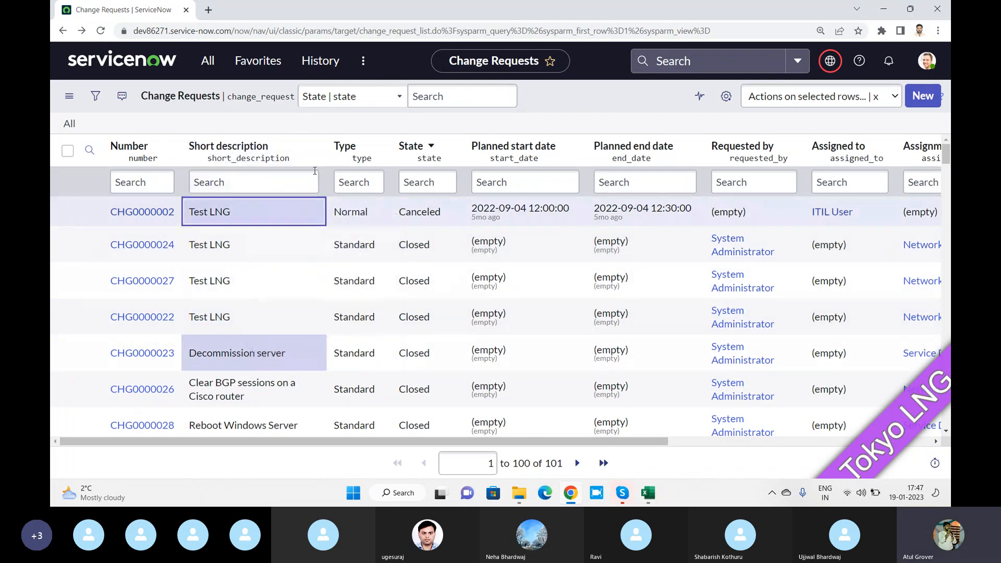
left_click(310, 145)
mouse_move(354, 337)
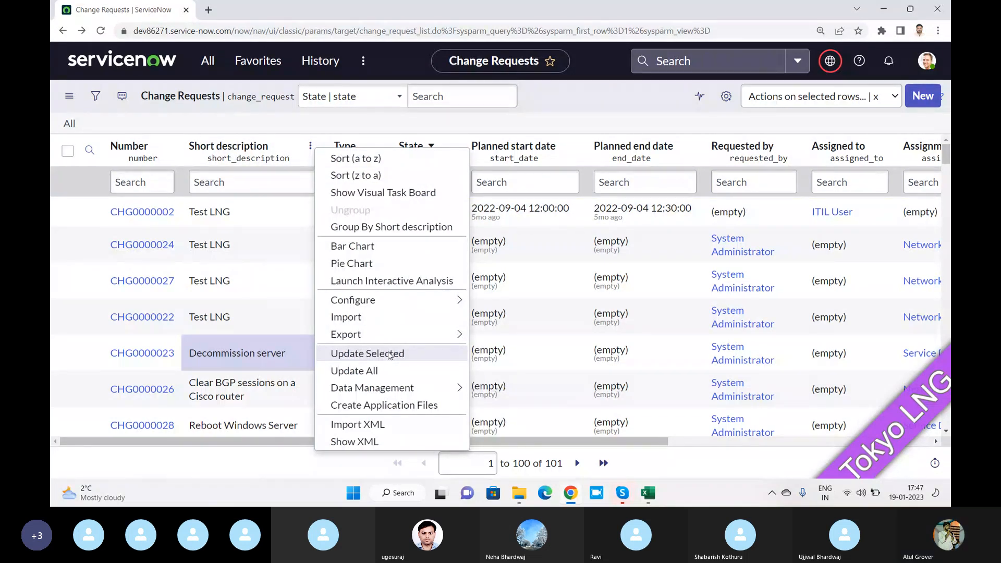
left_click(389, 354)
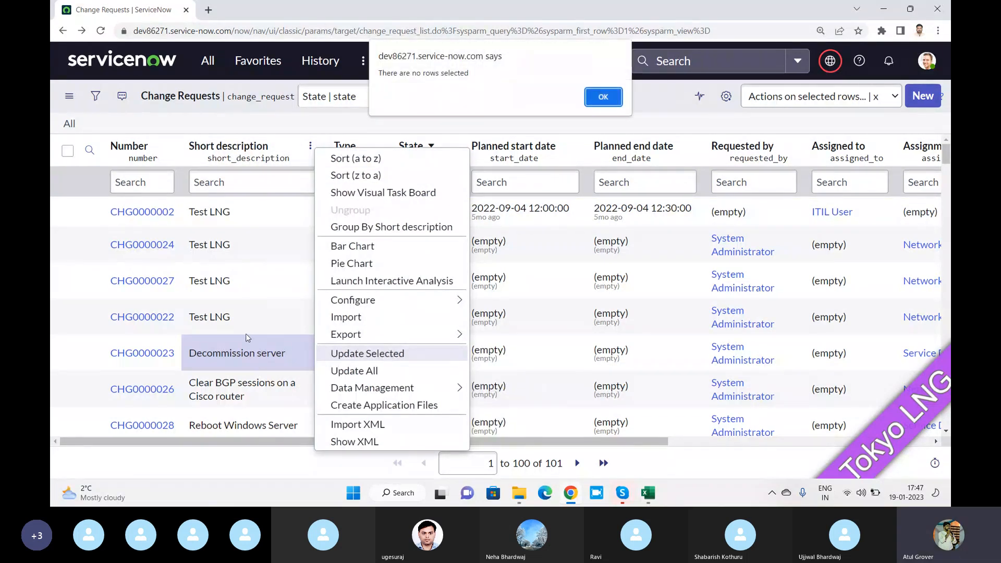
left_click(599, 100)
left_click(232, 312)
left_click_drag(231, 311, 258, 217)
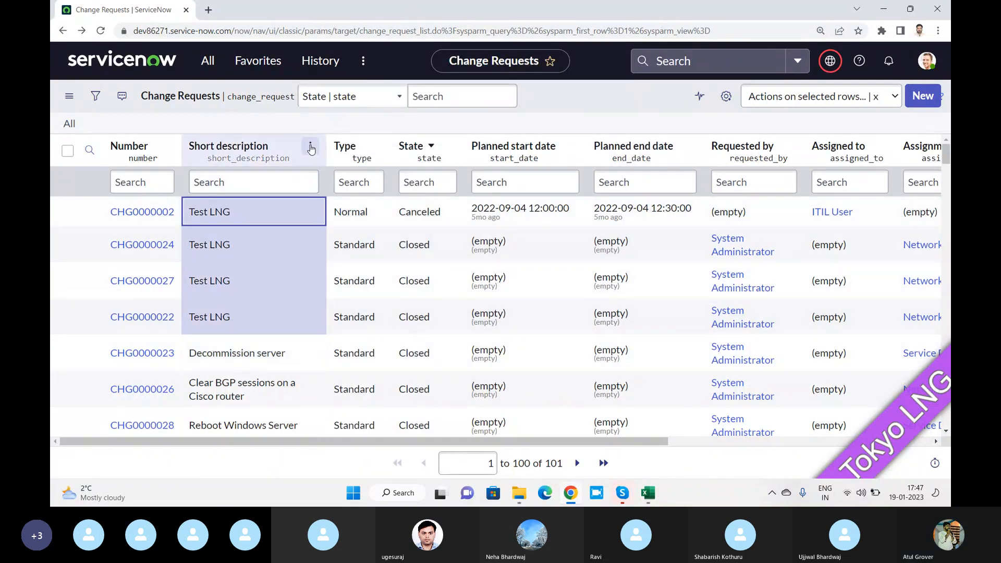
left_click(311, 148)
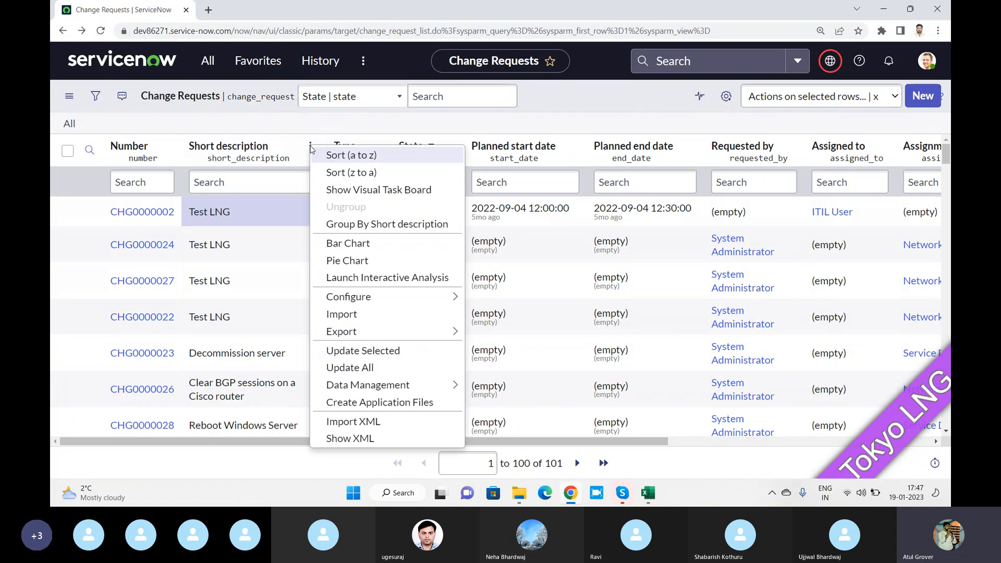
left_click(231, 316)
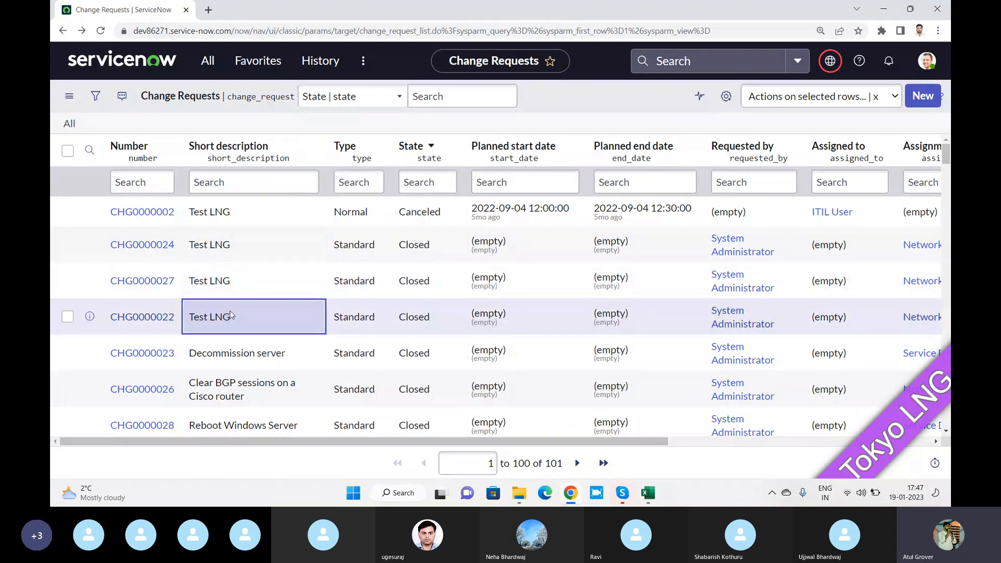
left_click(256, 218)
key("shift+Down")
key("shift+Down")
key("shift+Down")
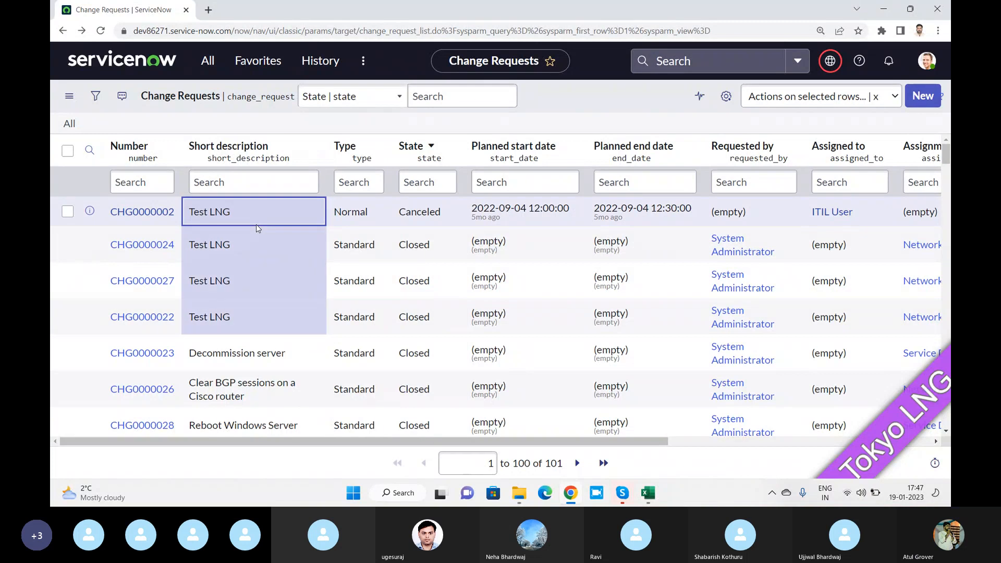
left_click(311, 146)
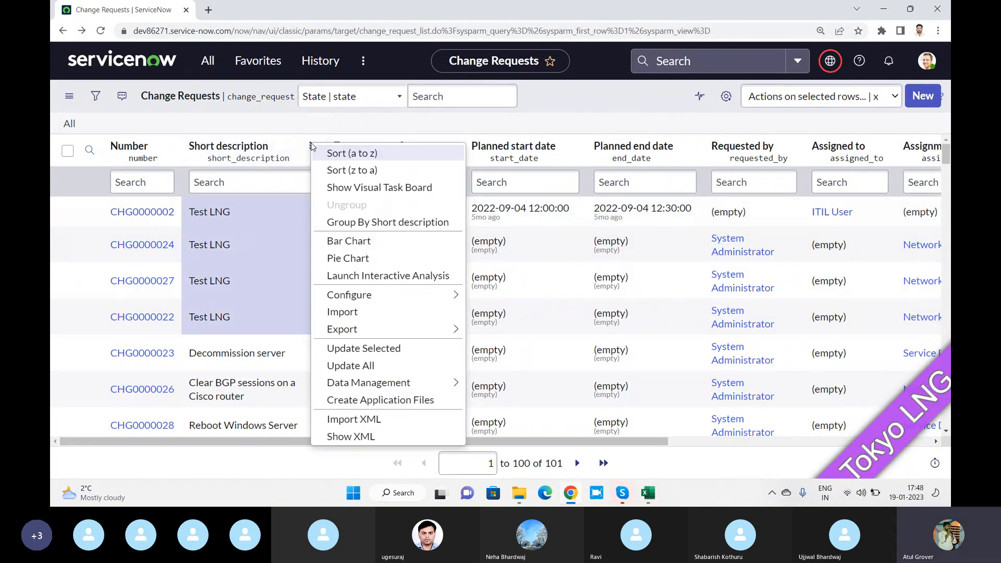
left_click(360, 368)
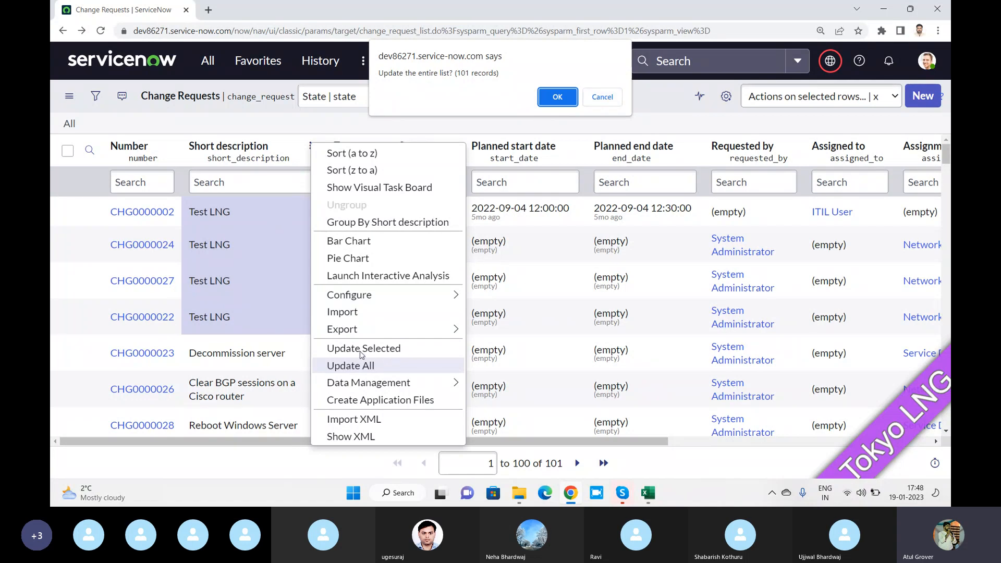
Accept the update-all prompt and select the four Test LNG short description cells
left_click(557, 97)
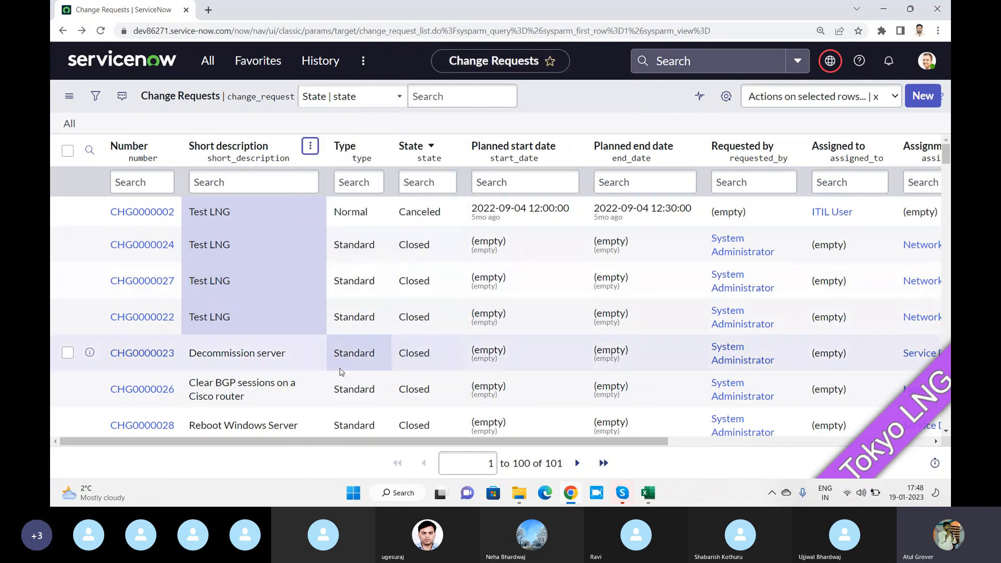
left_click(310, 147)
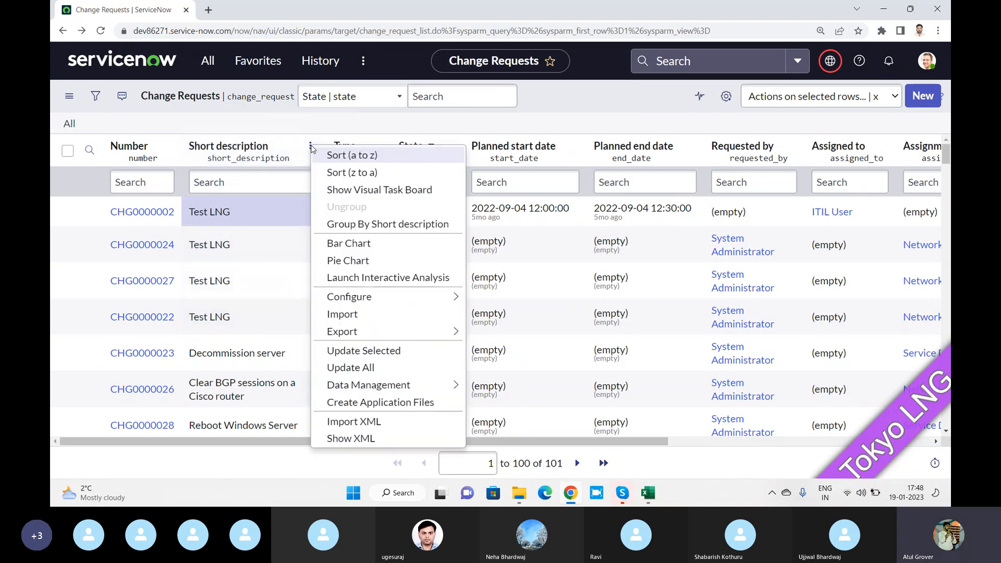
left_click(237, 214)
left_click(220, 317)
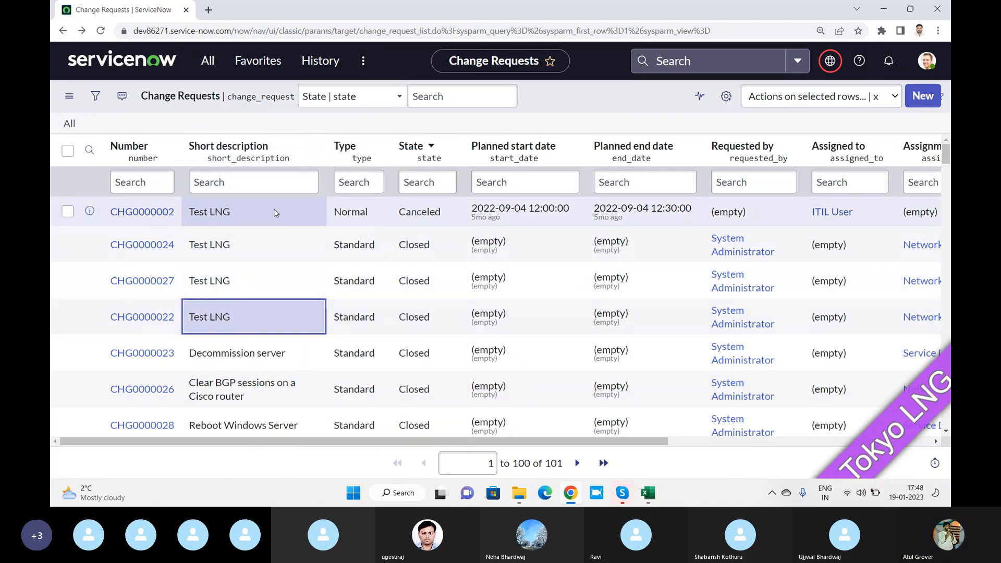
left_click(257, 245)
left_click_drag(242, 285, 236, 313)
left_click(258, 264)
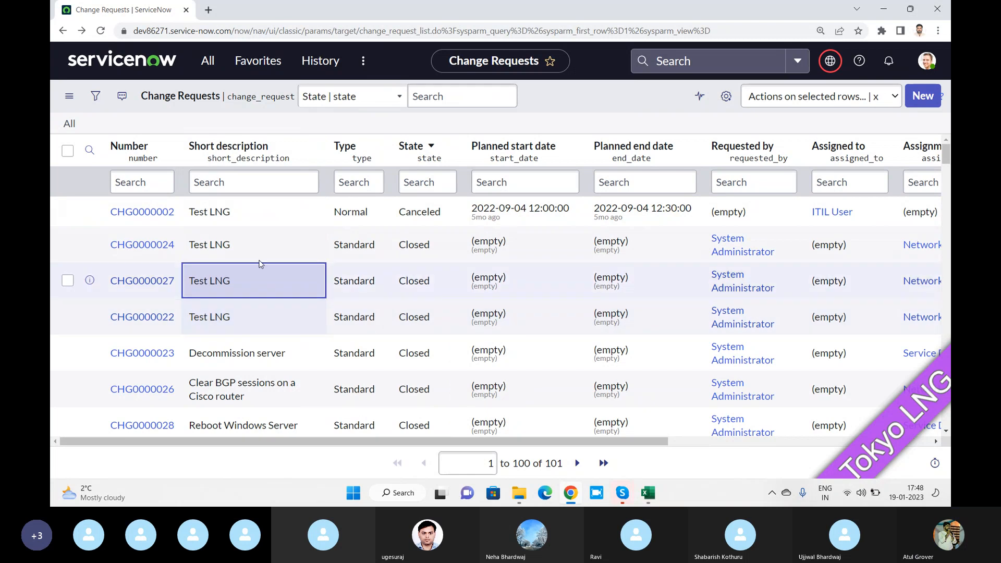
left_click_drag(258, 258, 258, 216)
Try Update Selected on the cell selection and dismiss the no-rows-selected warning
left_click(310, 147)
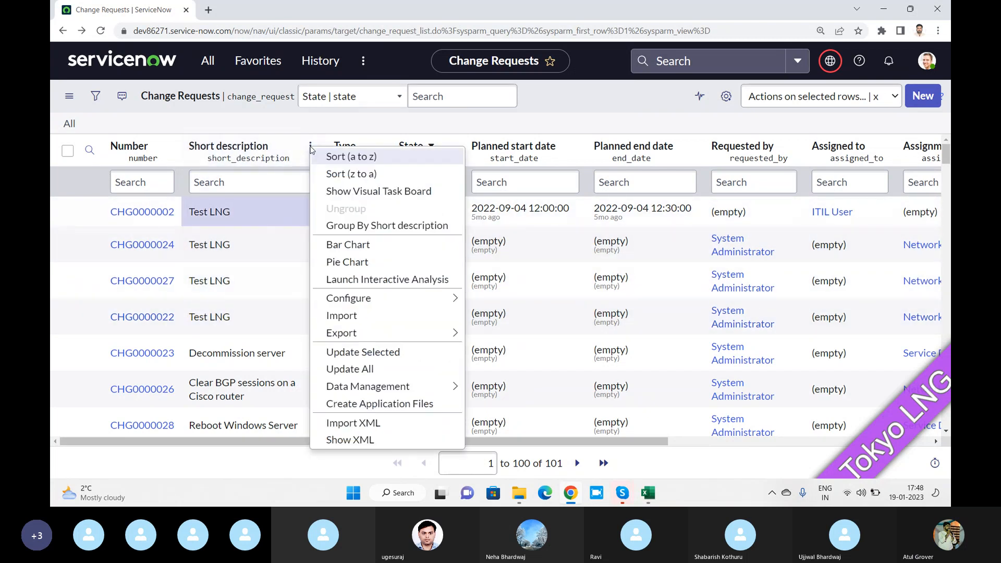
left_click_drag(233, 317, 241, 210)
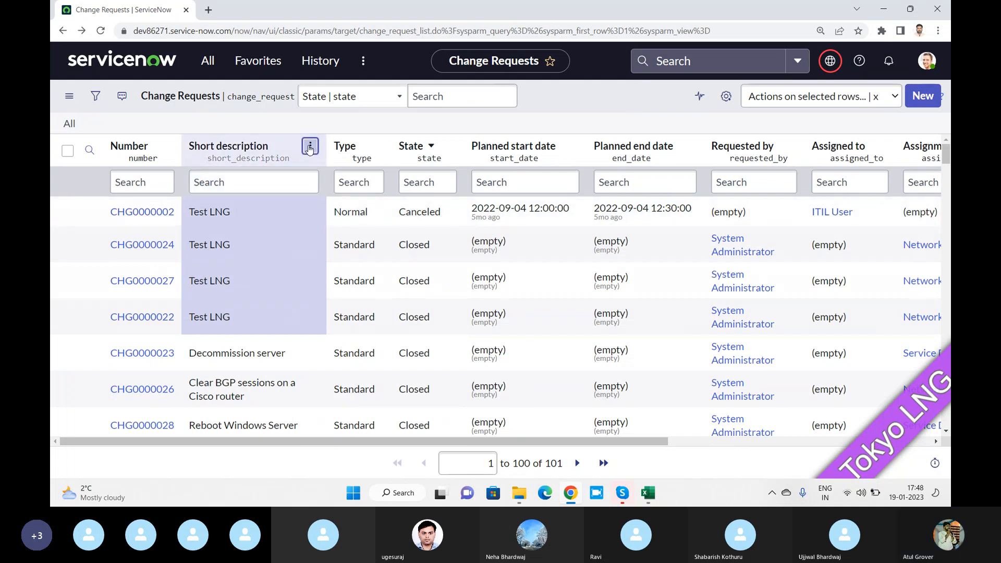
left_click(309, 147)
left_click(368, 353)
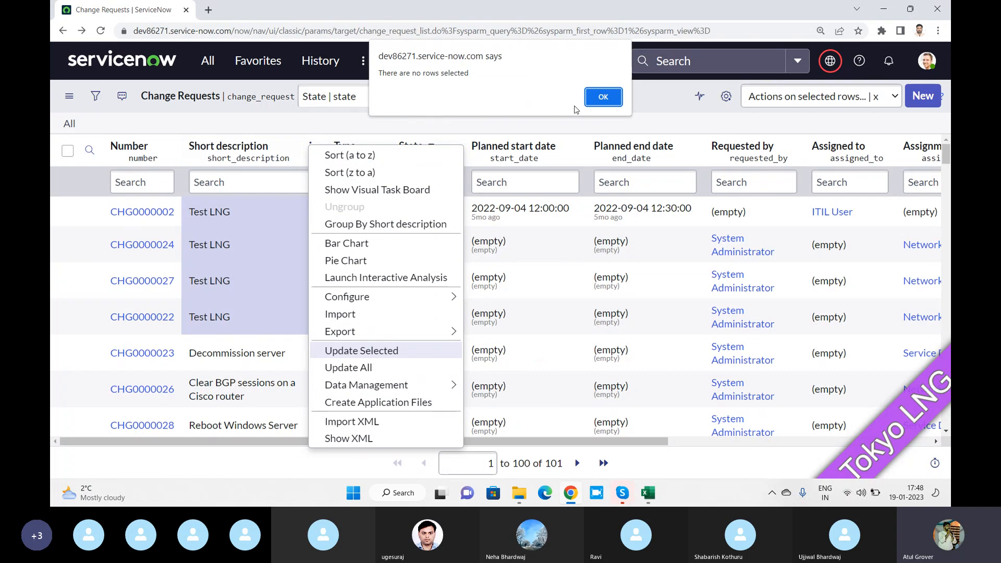
left_click(603, 97)
Check rows CHG0000002, 24, 27 and 22, then choose Update Selected from the Short description menu
left_click(68, 211)
left_click(68, 245)
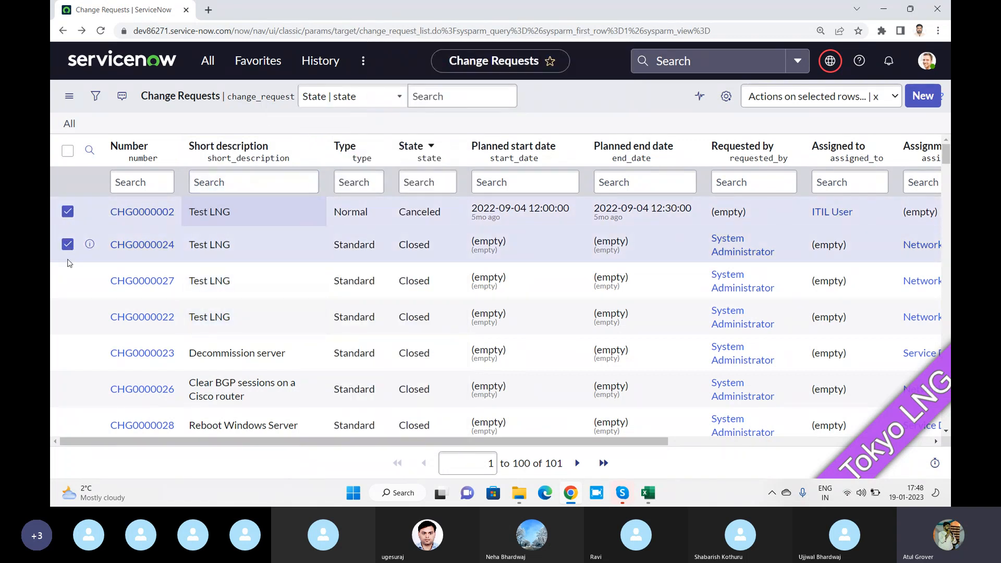
left_click(68, 280)
left_click(67, 317)
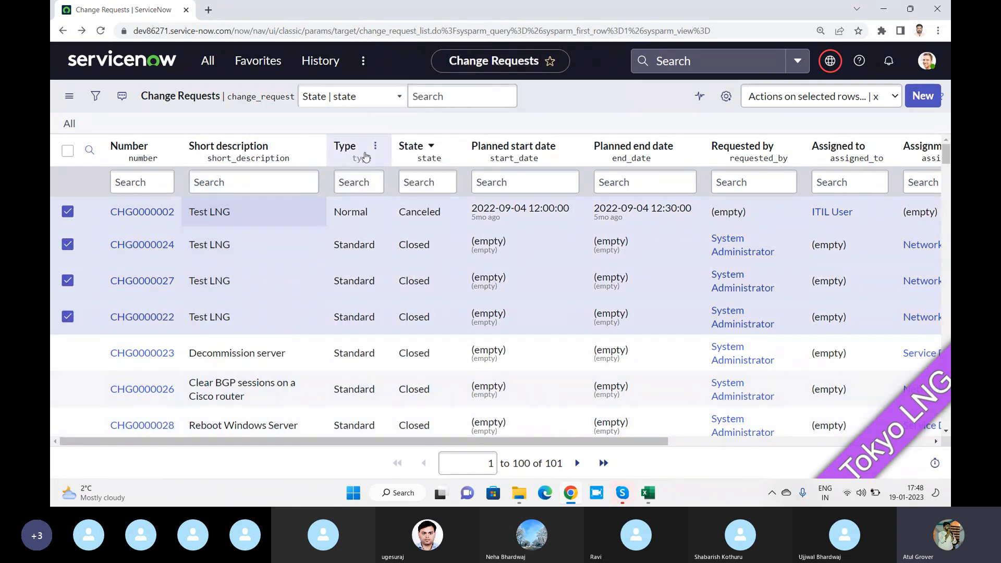
left_click(311, 145)
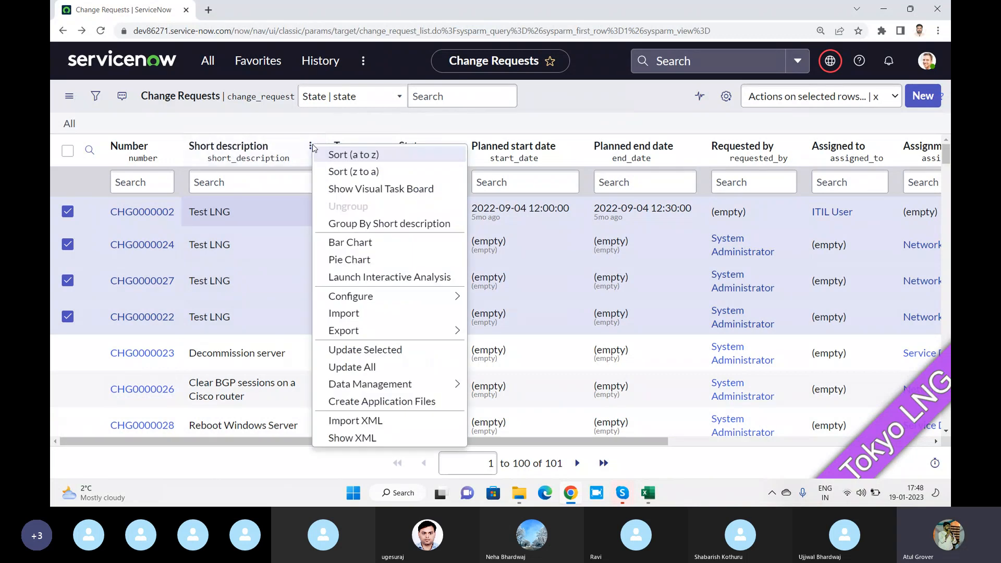
left_click(368, 350)
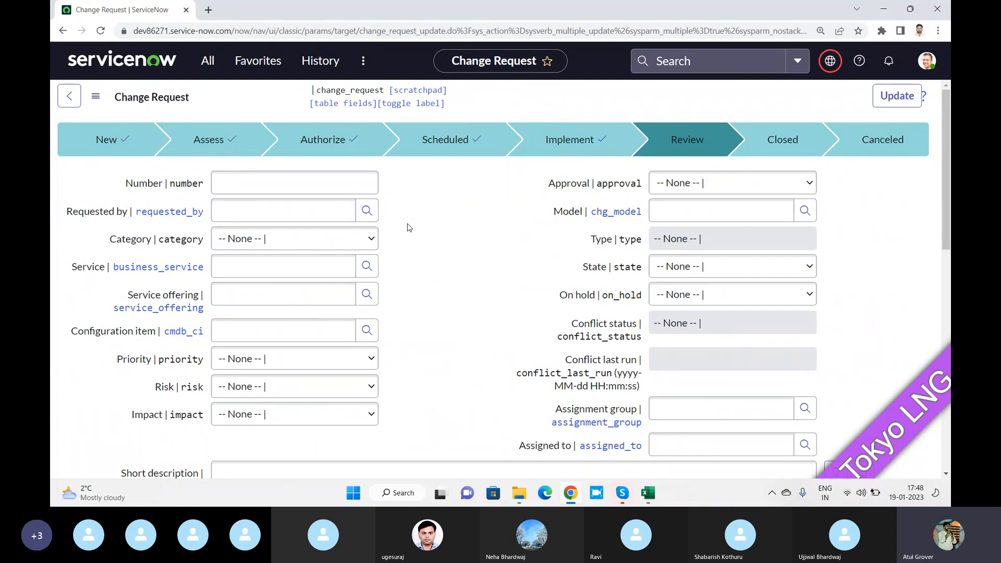
Go back from the multiple-update form unsaved, clear the cell selection and reload the list
left_click(63, 31)
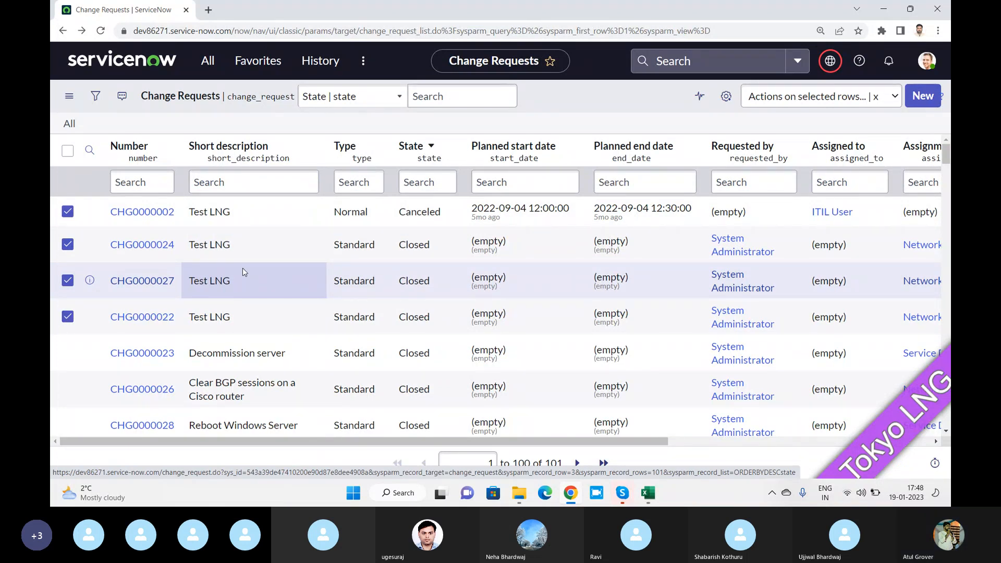
left_click(299, 211)
key("shift+Down")
key("shift+Down")
key("shift+Down")
key("shift+Down")
key("shift+Down")
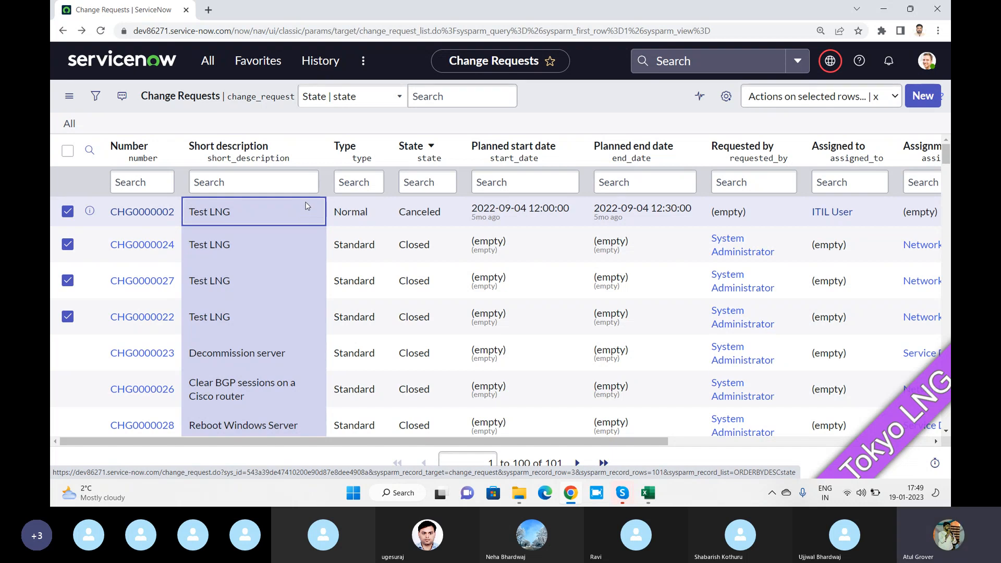
left_click(624, 109)
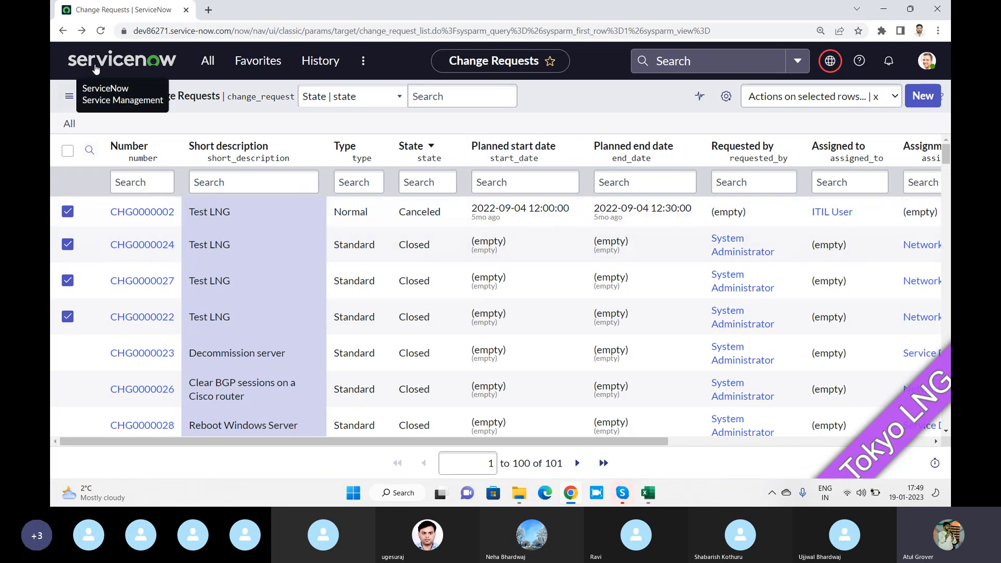
left_click(102, 33)
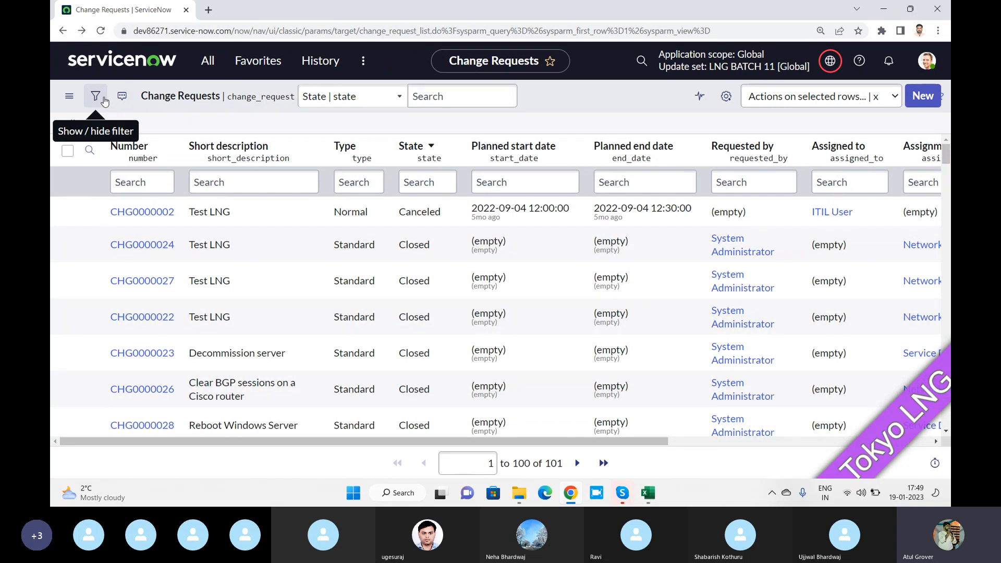
Run the filter Type is one of Normal, Emergency, leaving 88 change requests
left_click(104, 101)
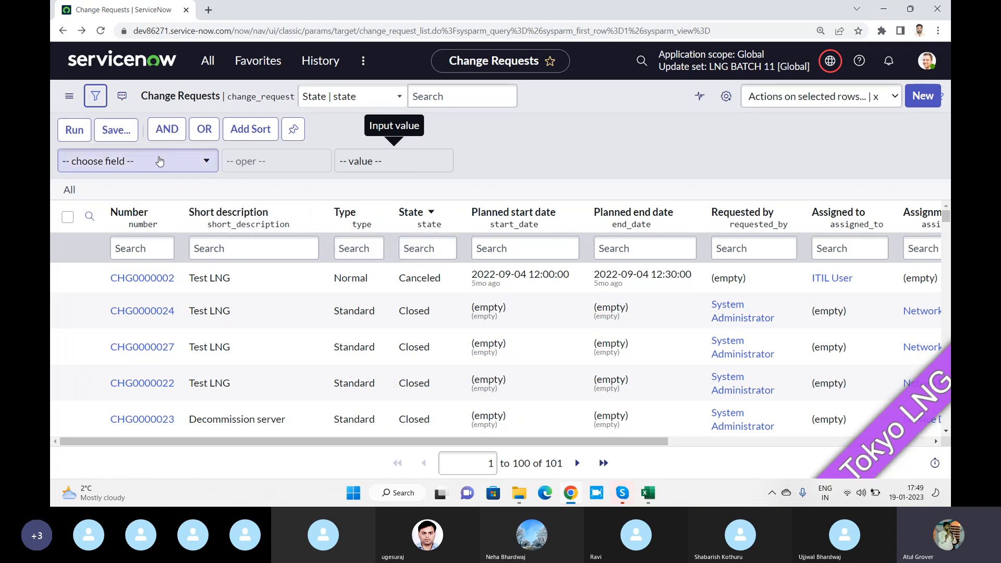
left_click(140, 160)
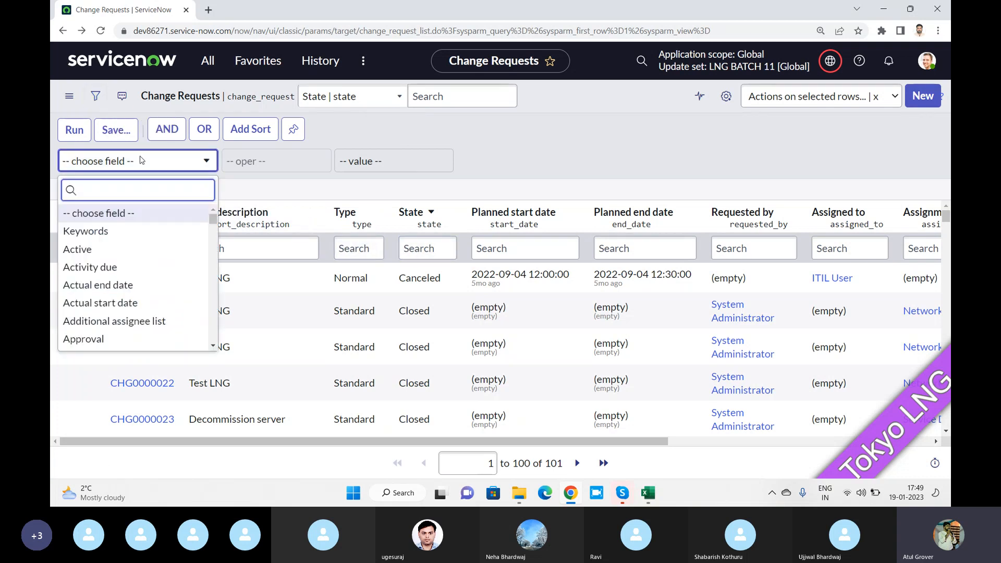
type("type")
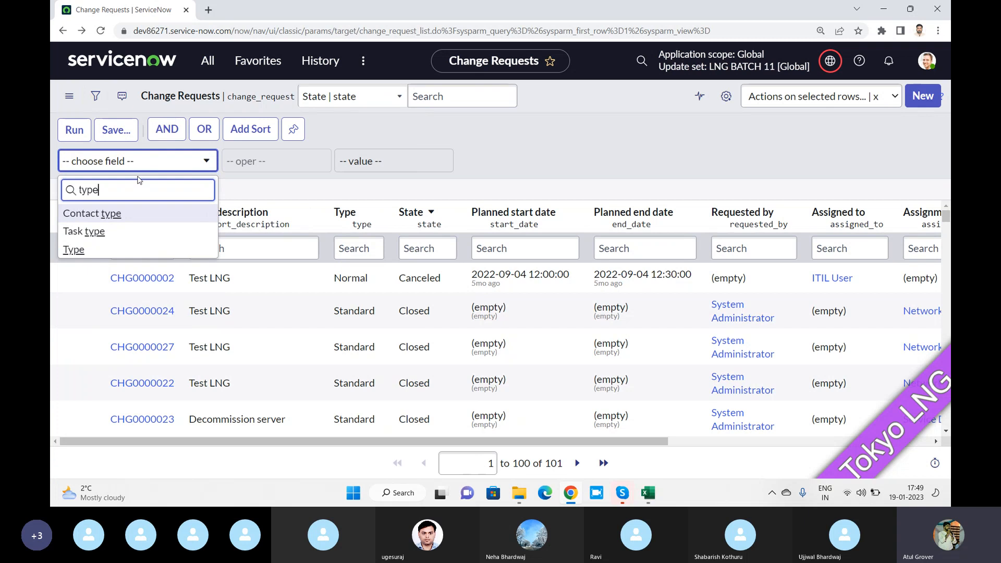
left_click(92, 250)
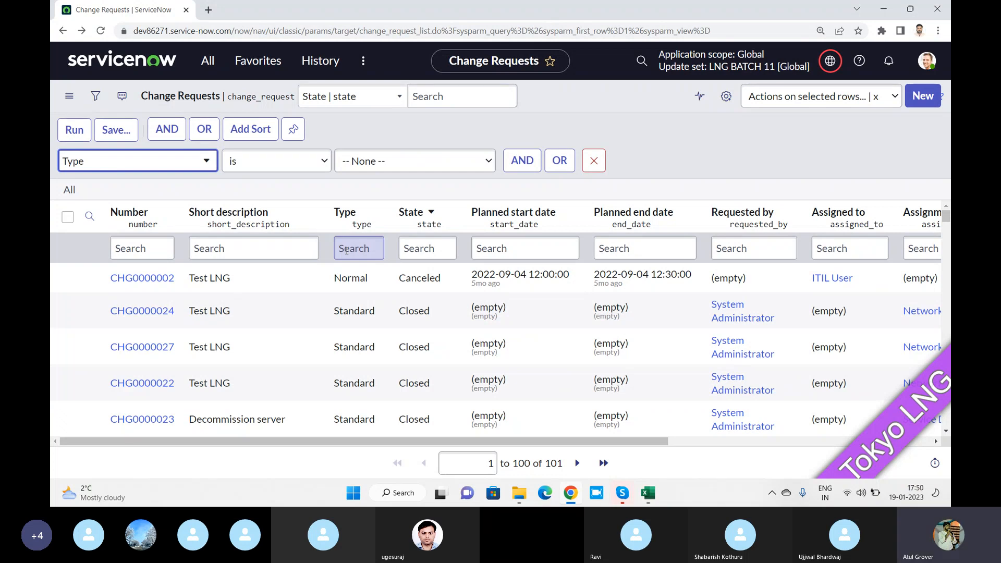
left_click(264, 162)
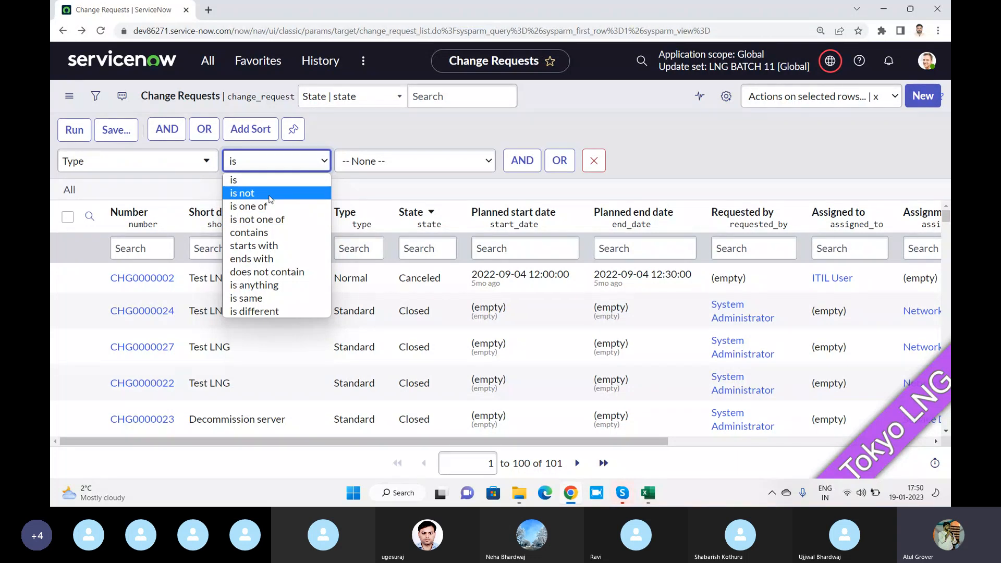
left_click(249, 206)
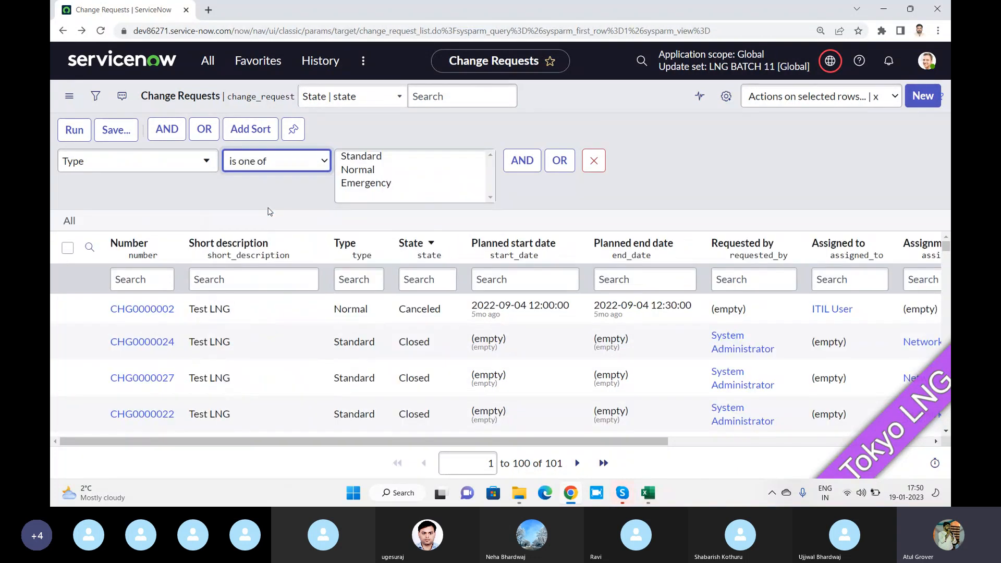
left_click(358, 184)
left_click(359, 176, "ctrl")
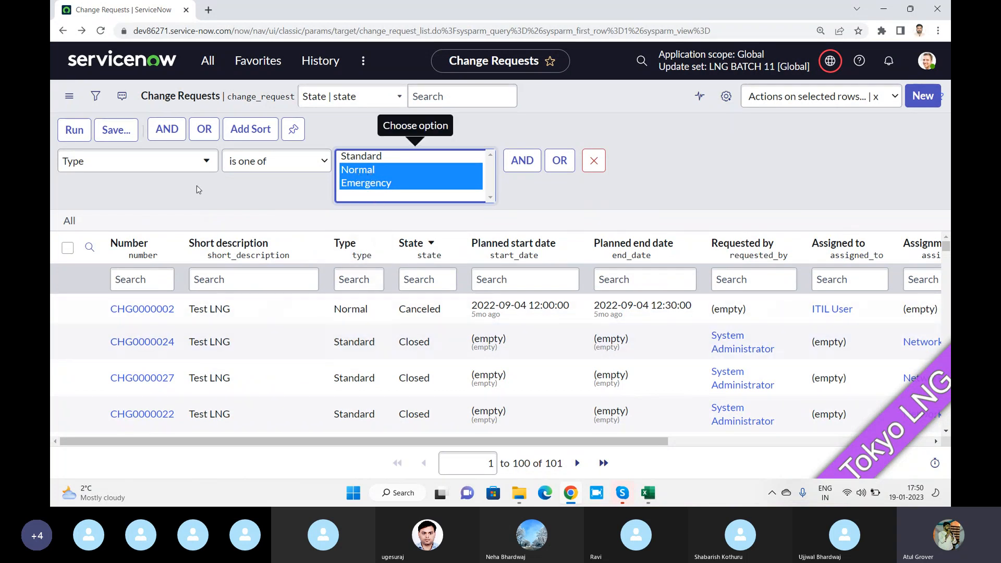
left_click(79, 133)
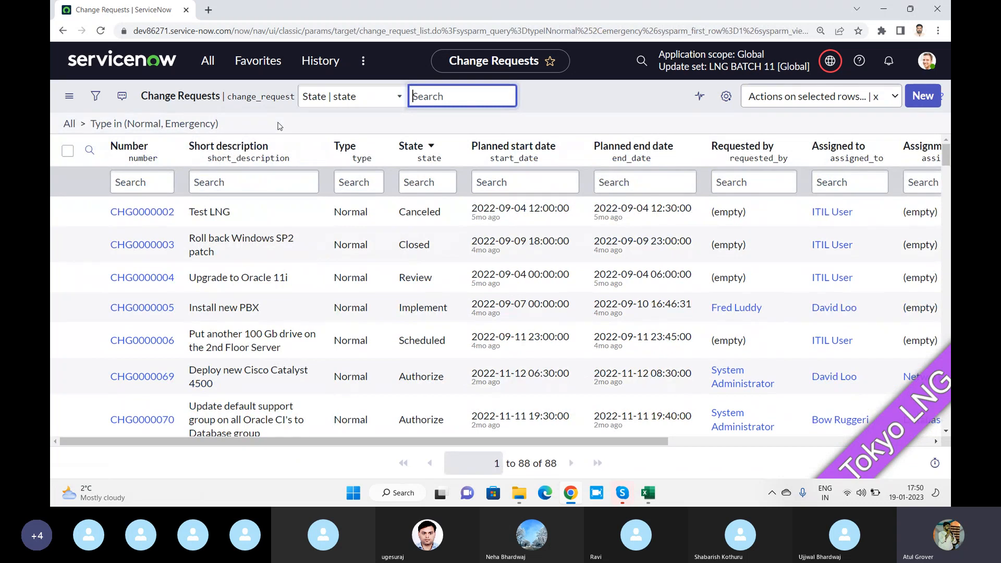
left_click(97, 98)
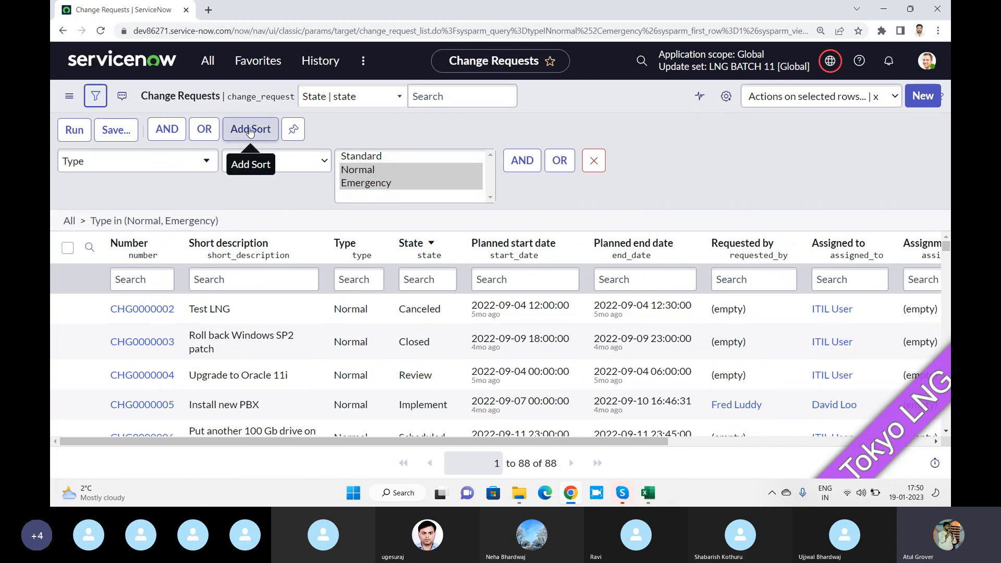
Add an AND condition to the filter with State as its field
left_click(530, 164)
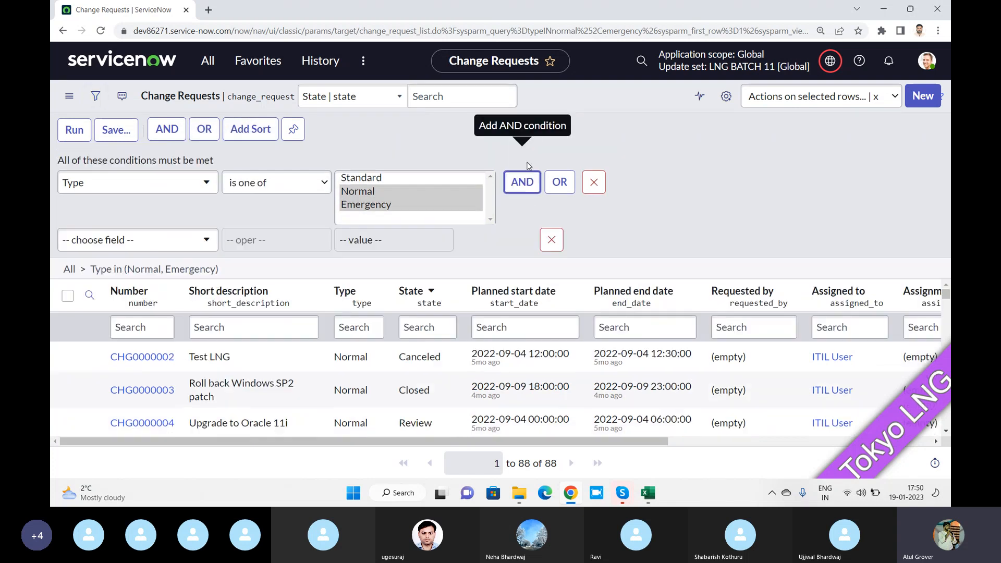
left_click(186, 244)
type("state")
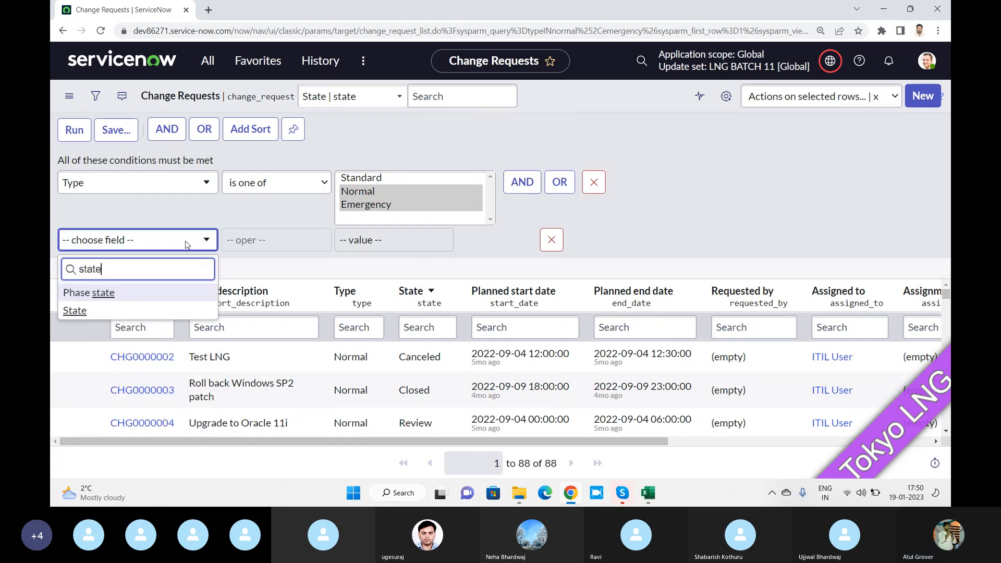
key("Down")
key("Return")
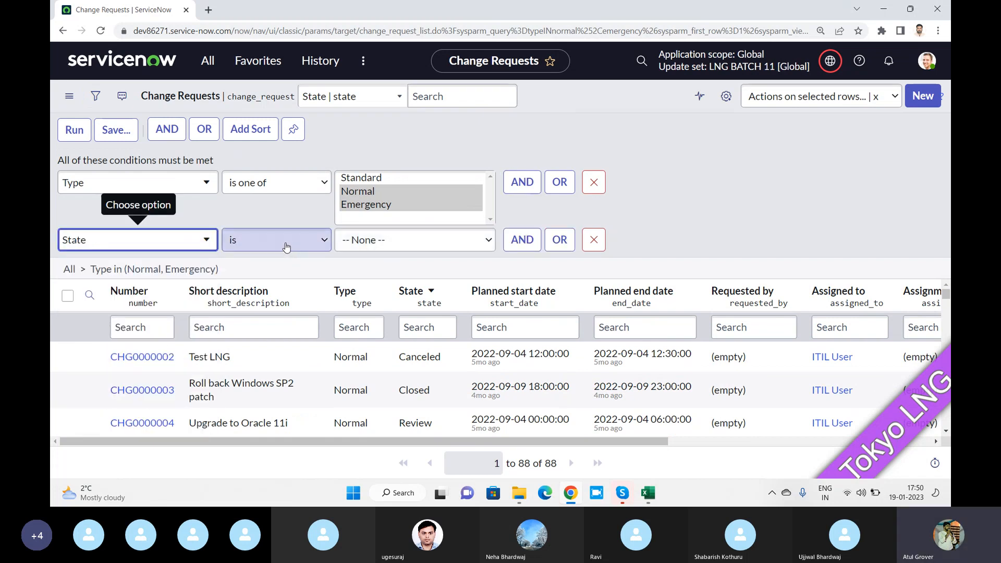
left_click(271, 240)
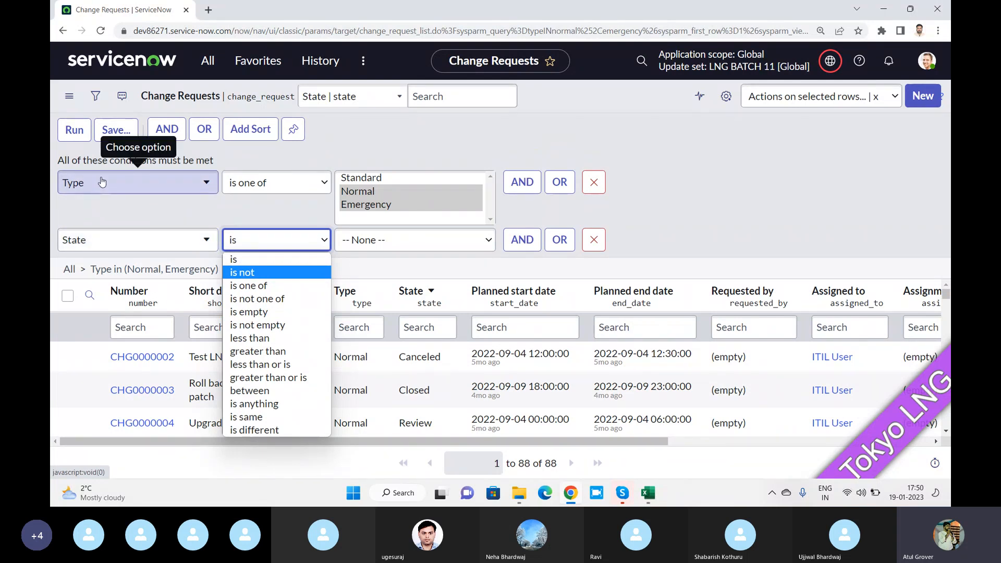
left_click(263, 183)
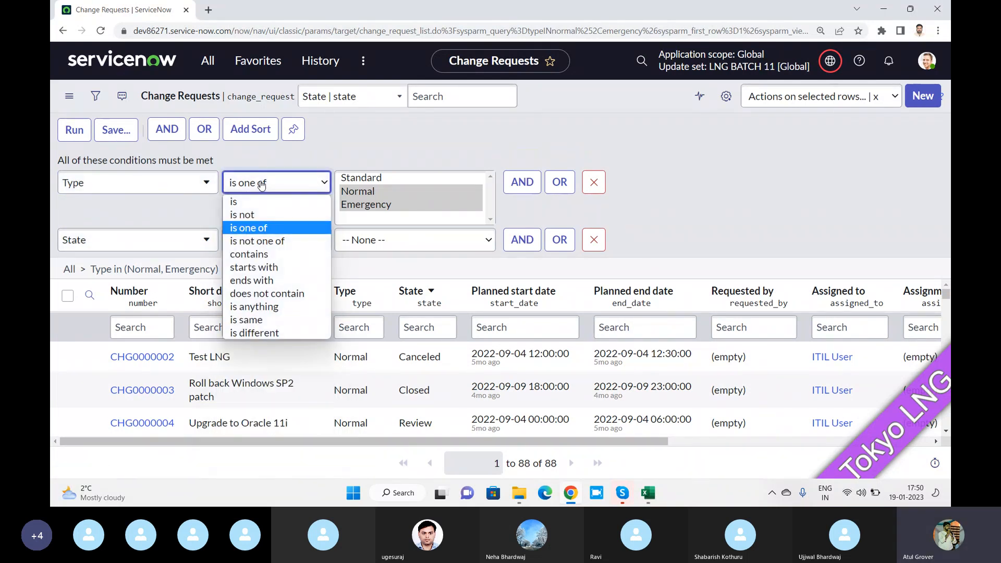
left_click(148, 241)
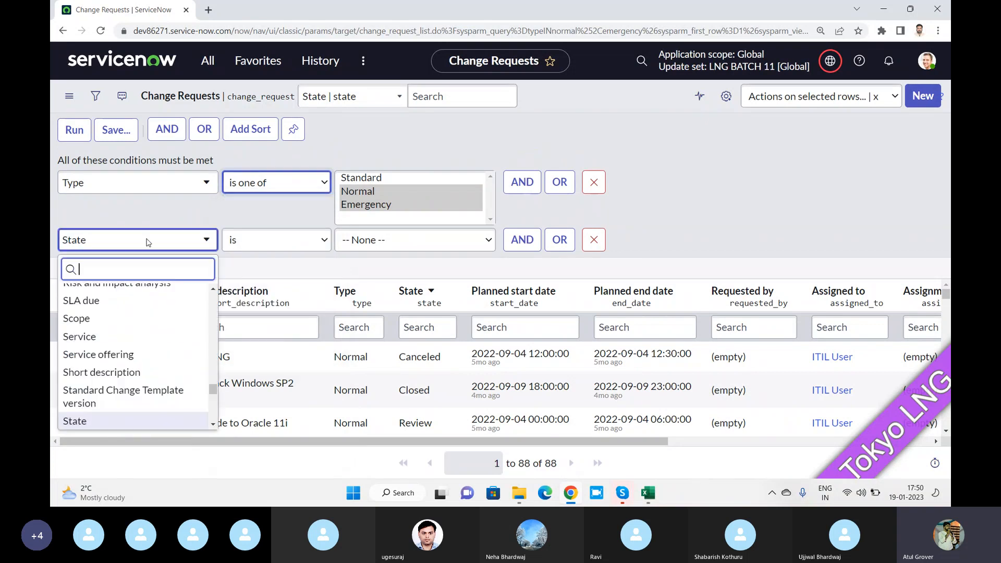
left_click(245, 241)
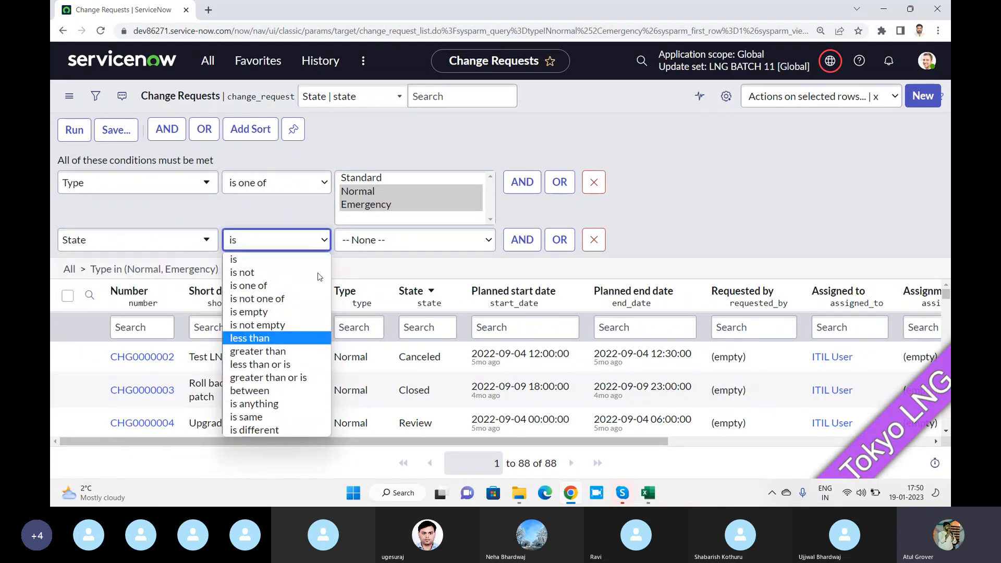
Change the second condition to Planned start date on Today, then switch to the Skype call
left_click(186, 242)
type("plan")
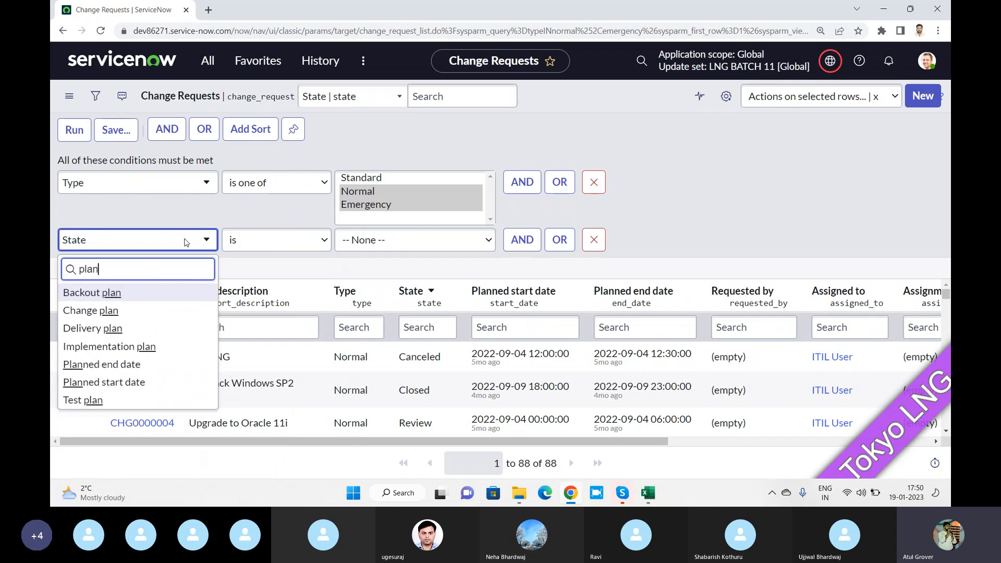
left_click(126, 381)
left_click(280, 249)
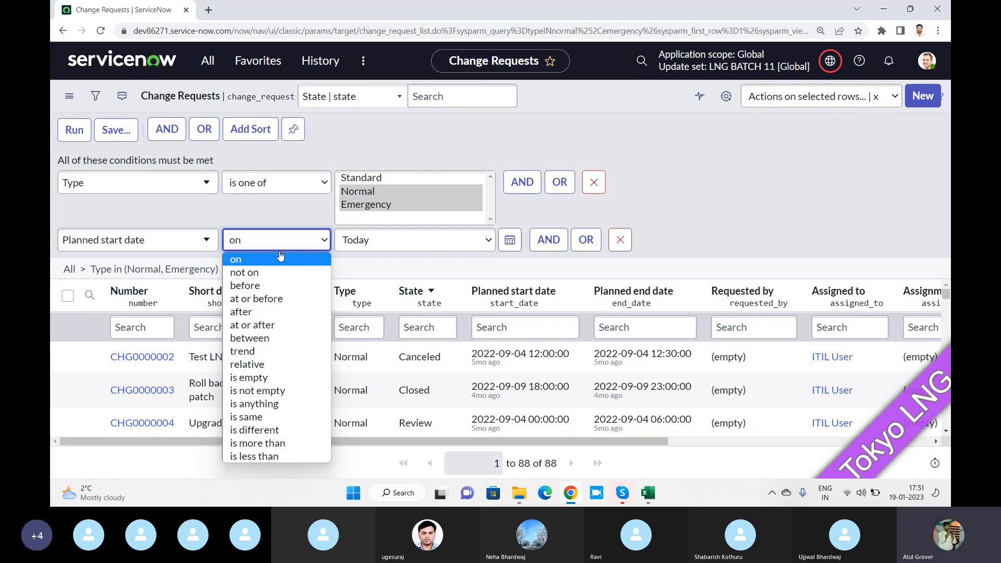
key("alt+Tab")
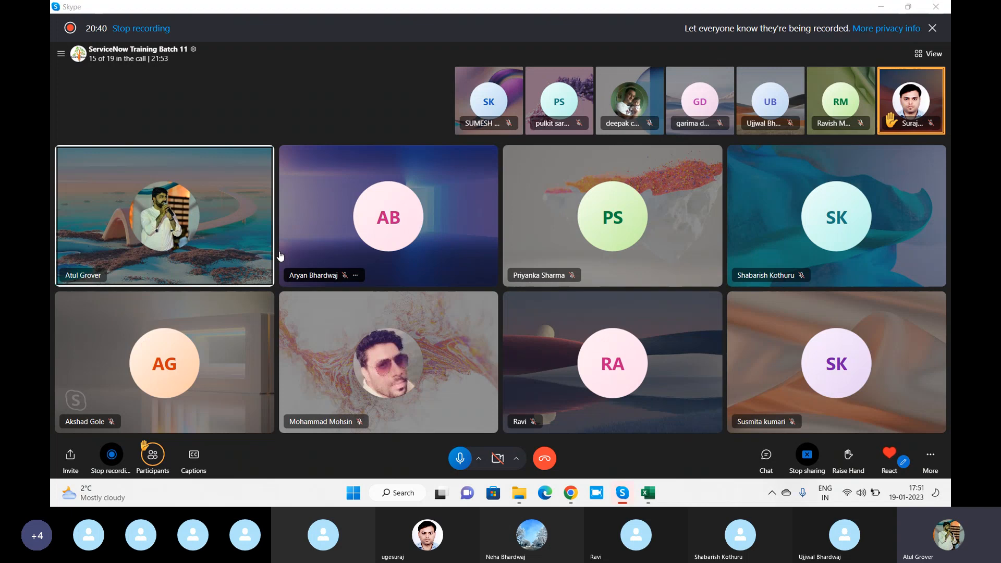
Switch from Skype back to the ServiceNow Change Requests filter in Chrome
key("alt+Tab")
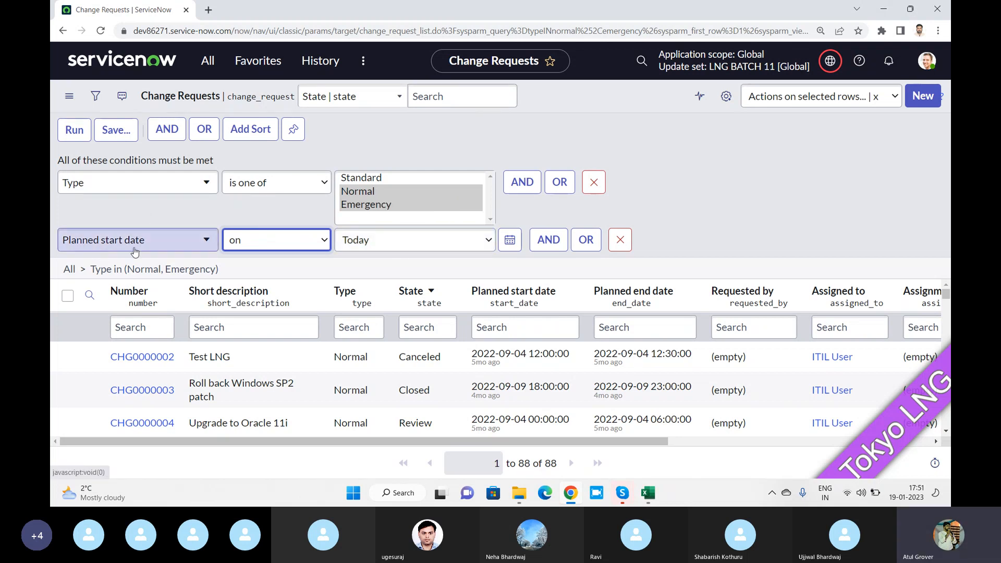
Cycle the Planned start date operator through before and after, settling on between
left_click(296, 246)
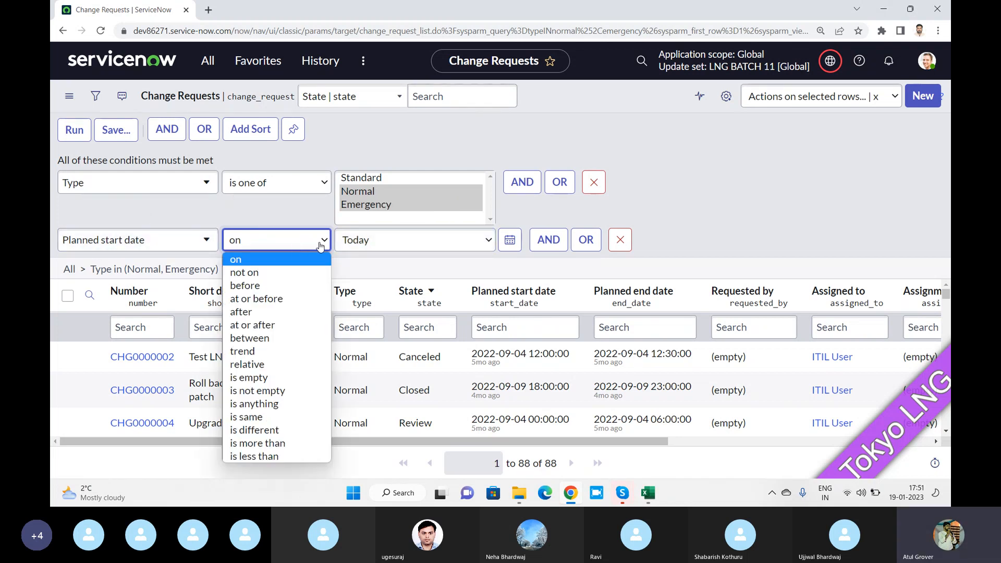
left_click(257, 285)
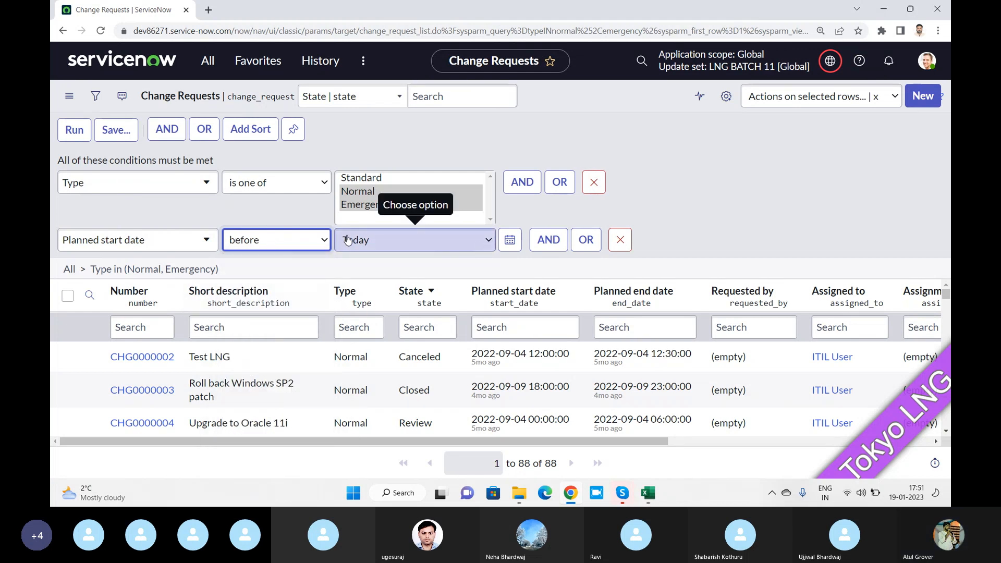
left_click(309, 239)
left_click(253, 312)
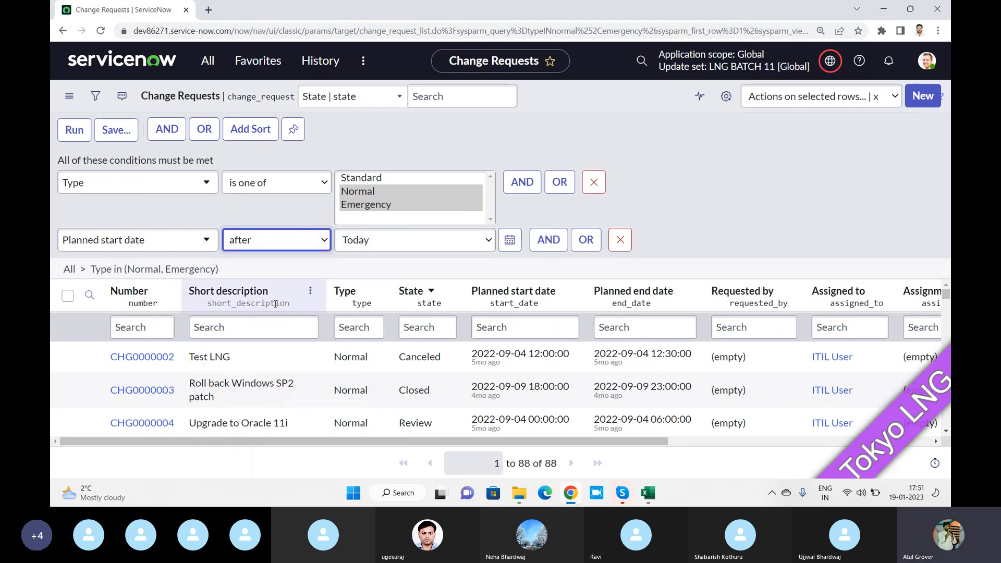
left_click(320, 241)
left_click(248, 342)
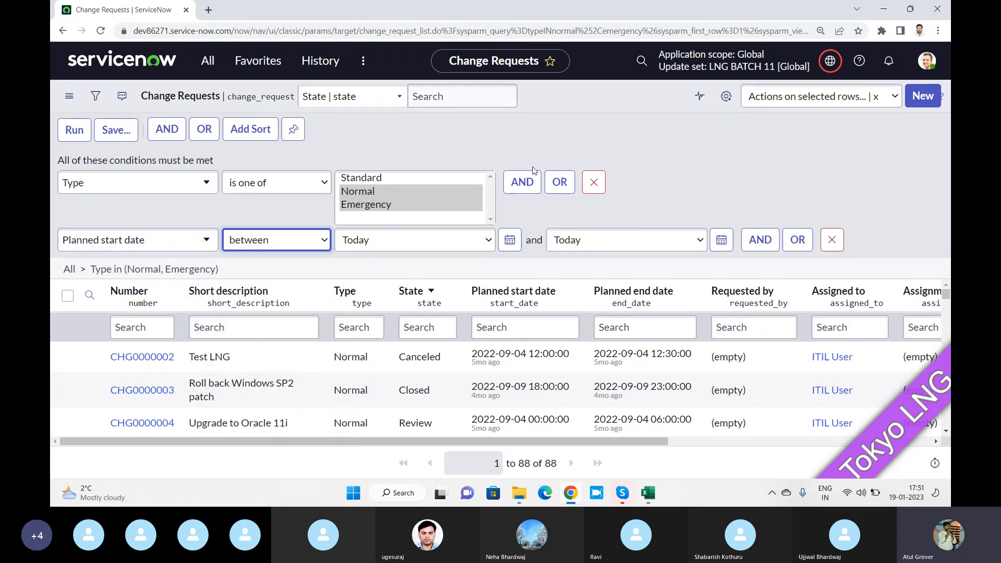
Keep the range start at 2023-01-19 and set the range end to Last quarter
left_click(487, 241)
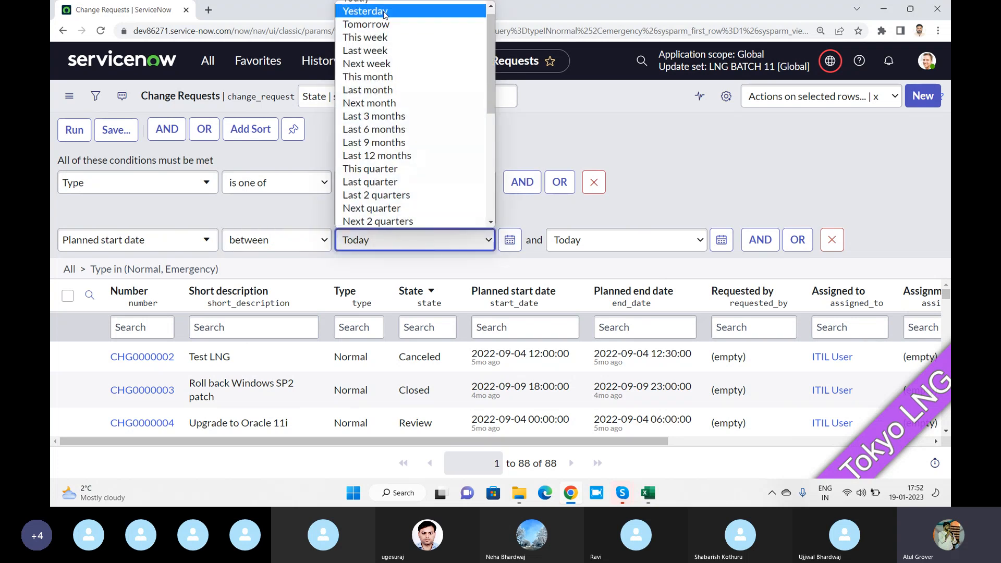
left_click_drag(493, 99, 451, 36)
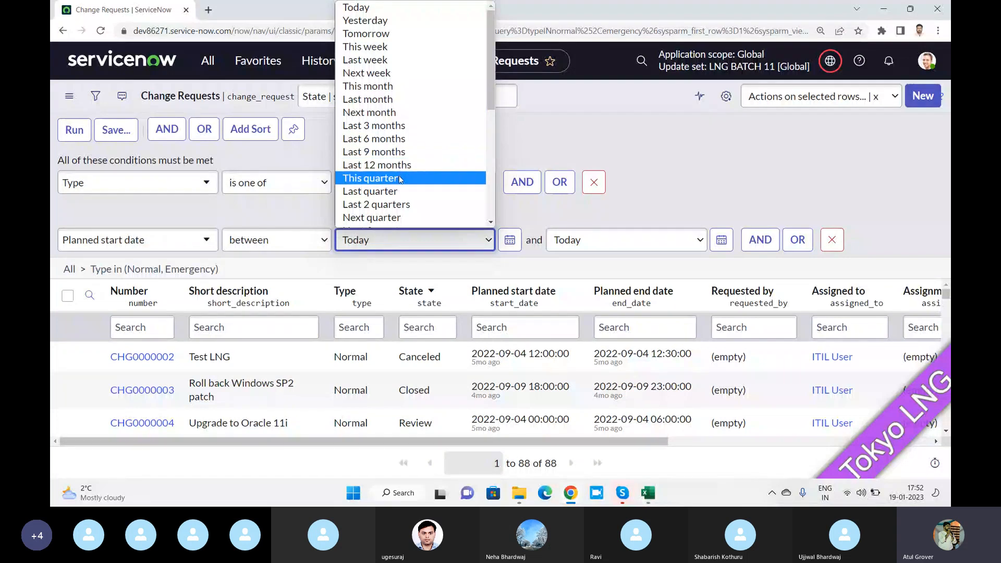
scroll(399, 146, "down", 5)
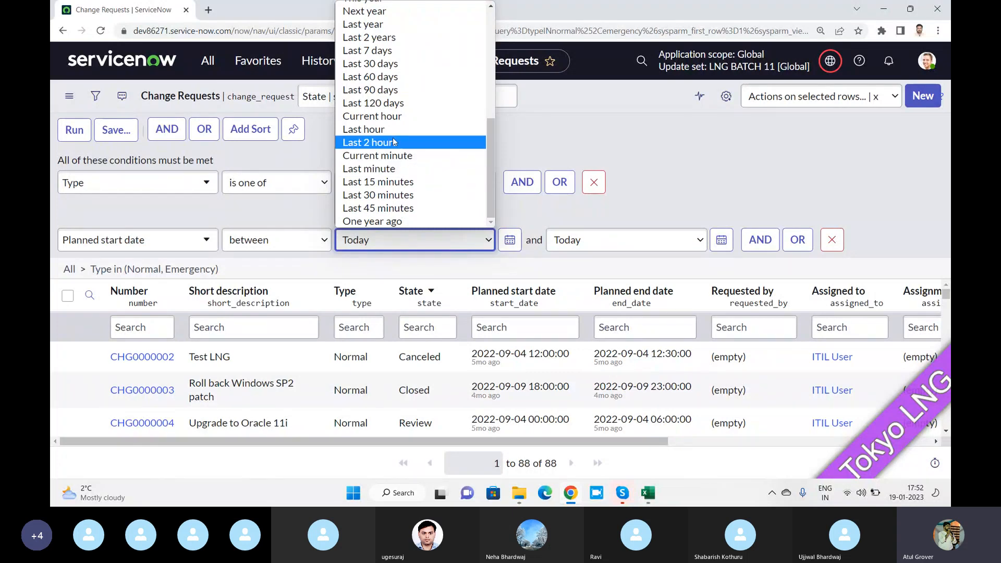
left_click(506, 241)
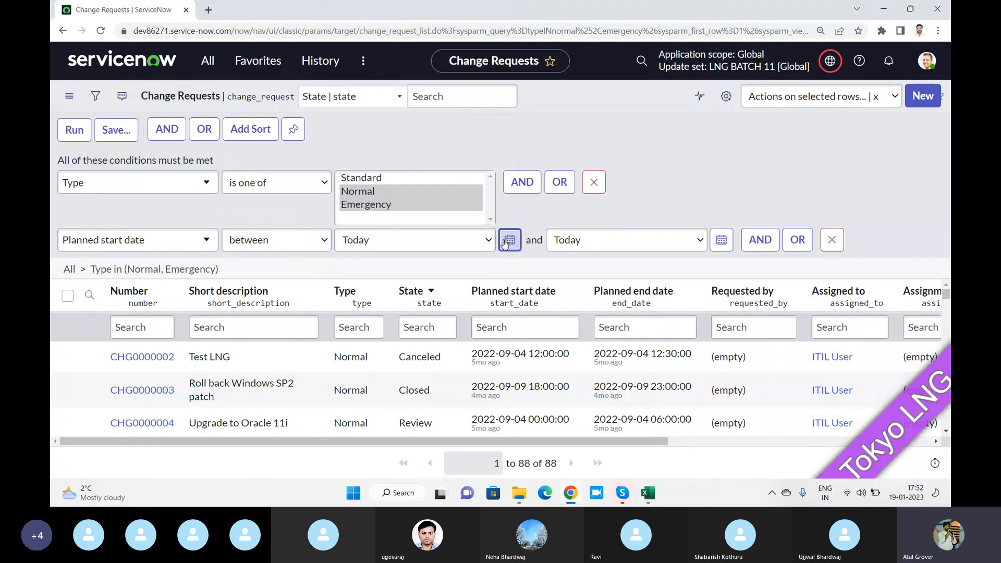
left_click(505, 242)
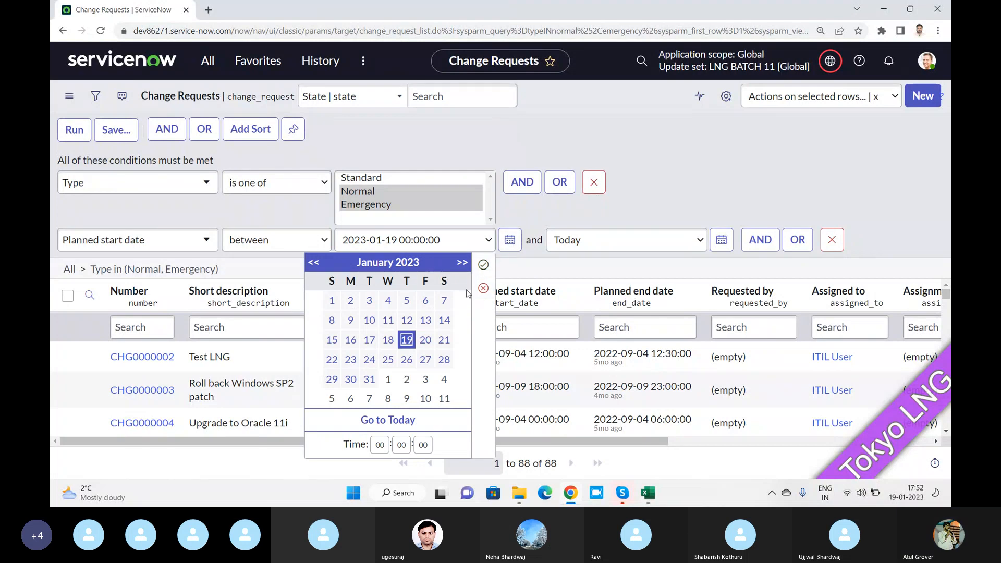
left_click(686, 194)
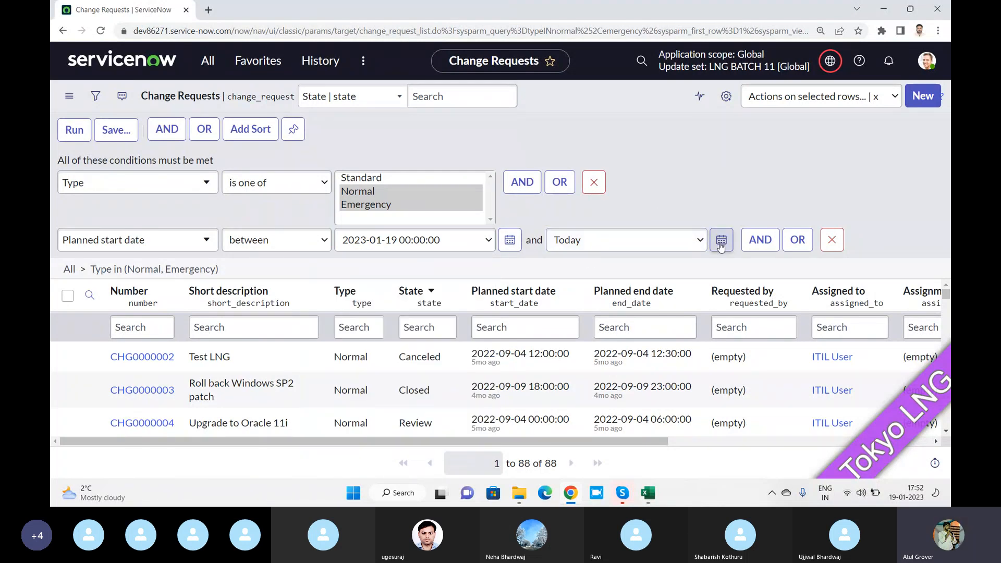
left_click(678, 240)
scroll(633, 216, "down", 1)
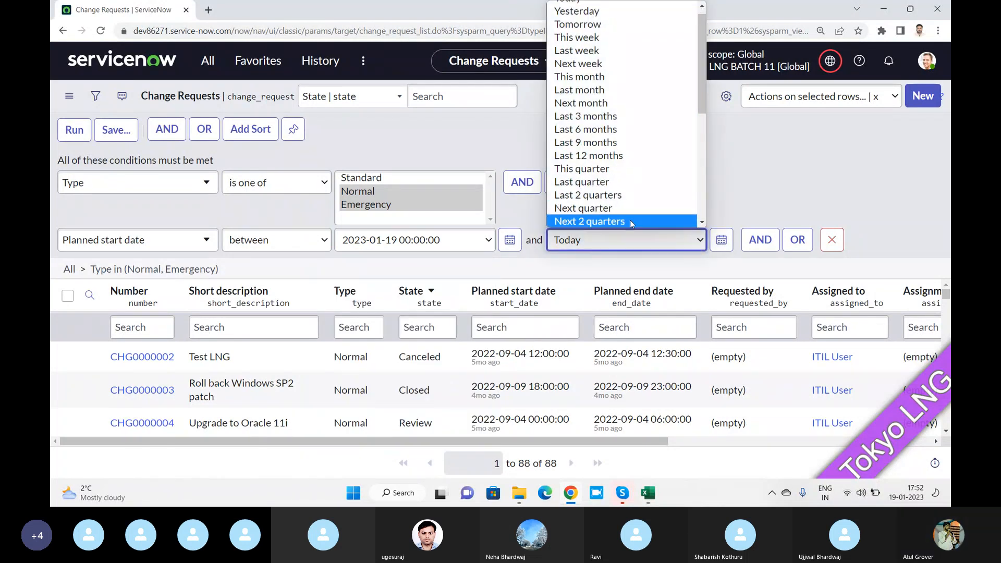
left_click(609, 180)
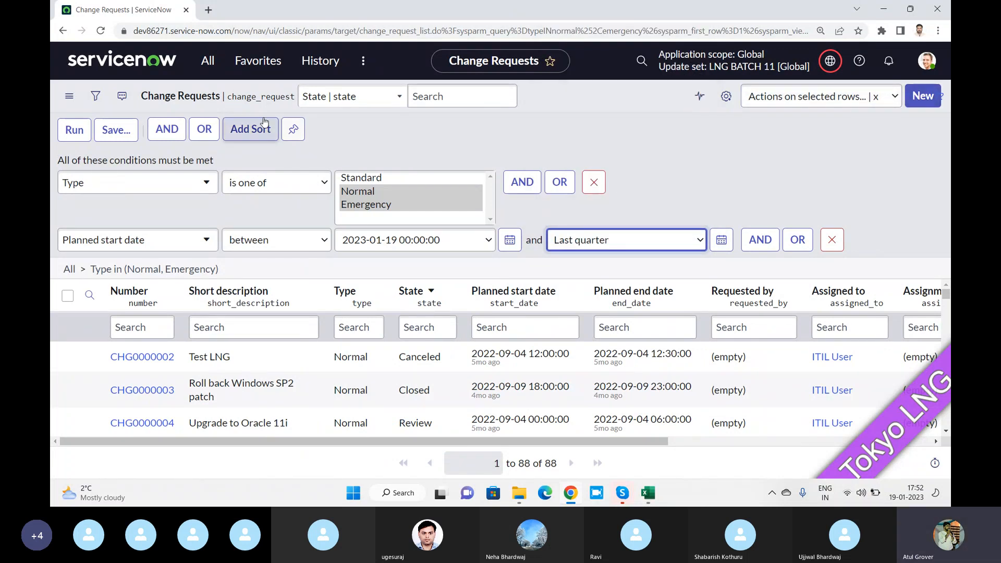
Run the planned start date range filter, then switch the condition to relative
left_click(66, 131)
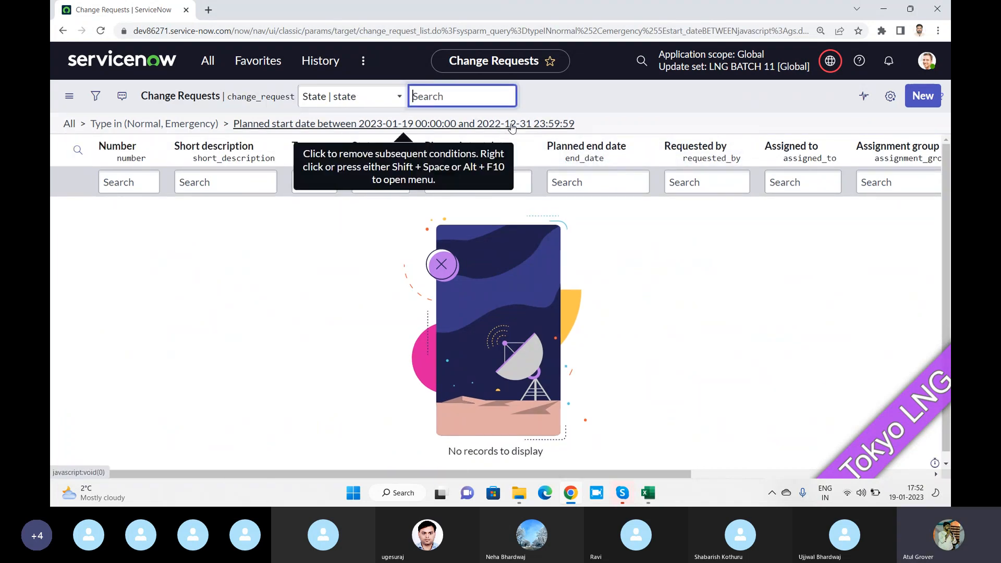
left_click(95, 96)
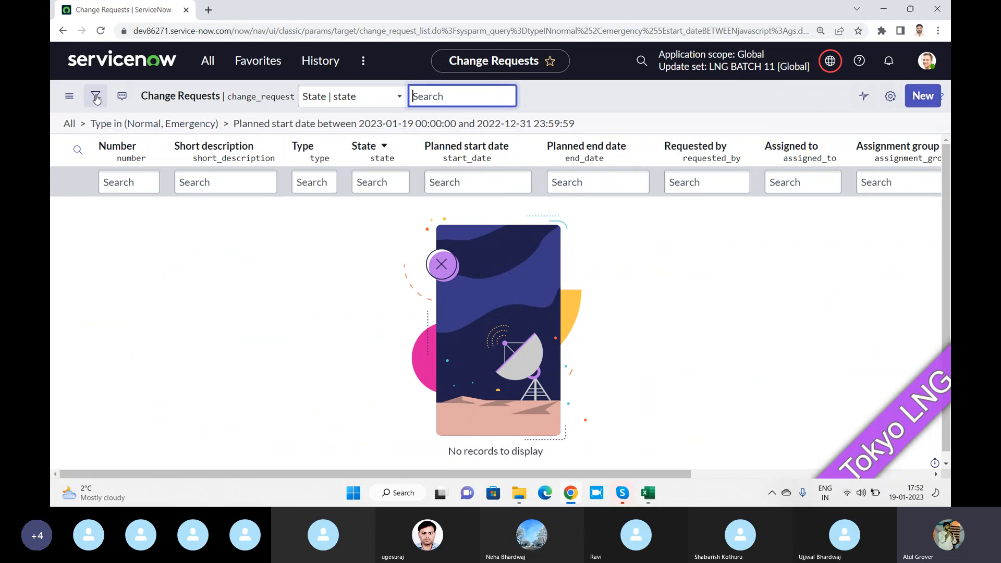
left_click(269, 232)
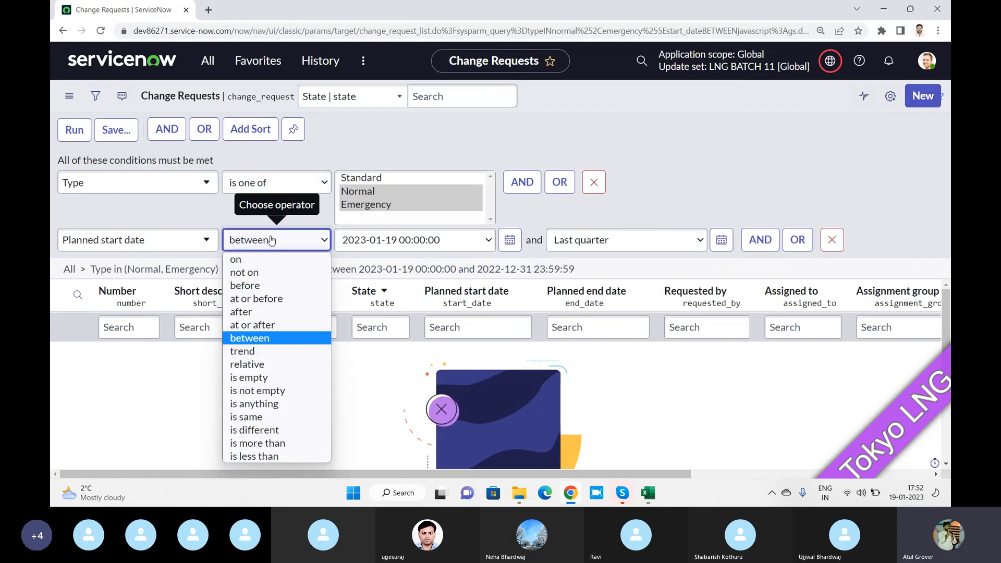
left_click(259, 364)
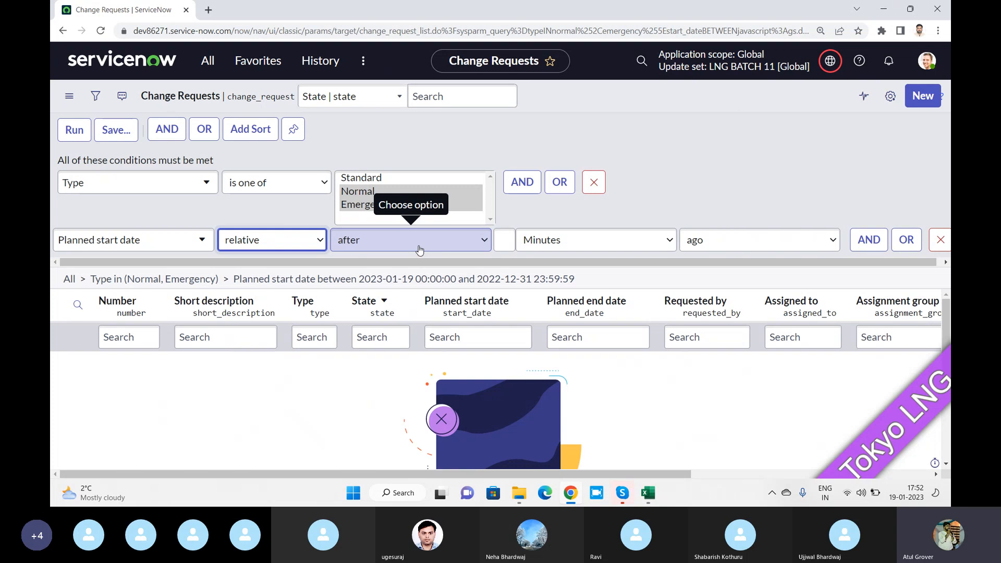
Review relative's after and before choices, then change the date condition to is anything
left_click(419, 250)
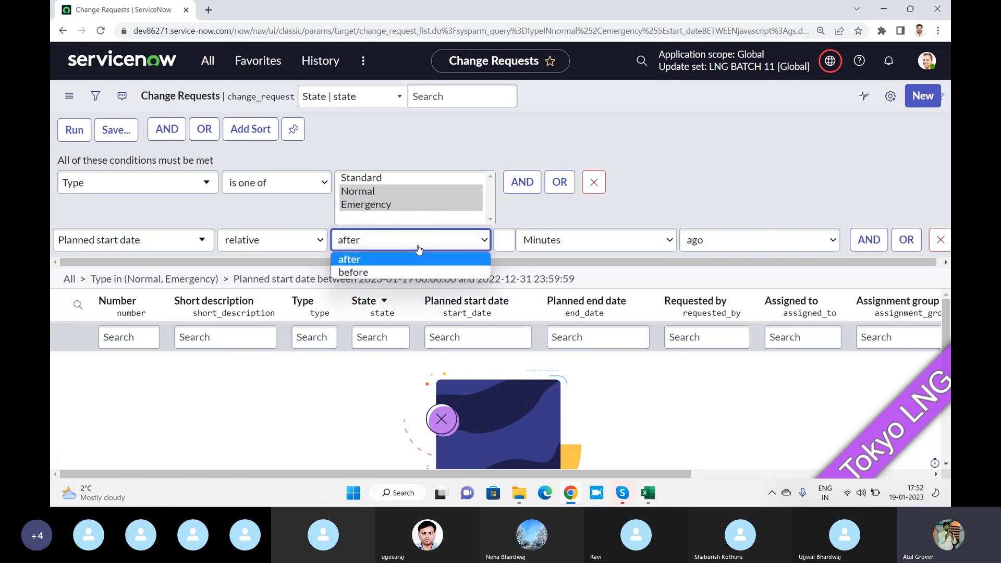
left_click(313, 240)
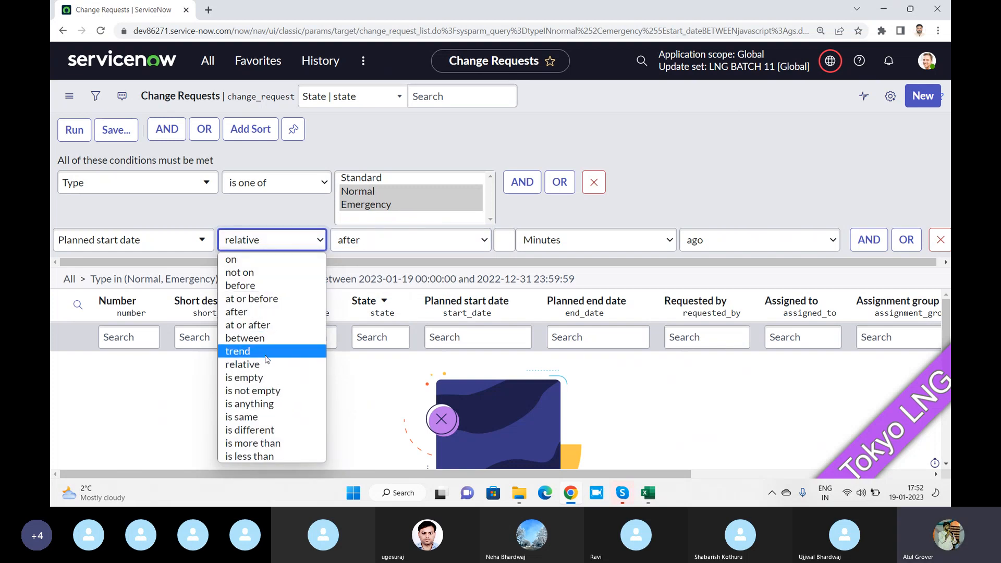
left_click(284, 402)
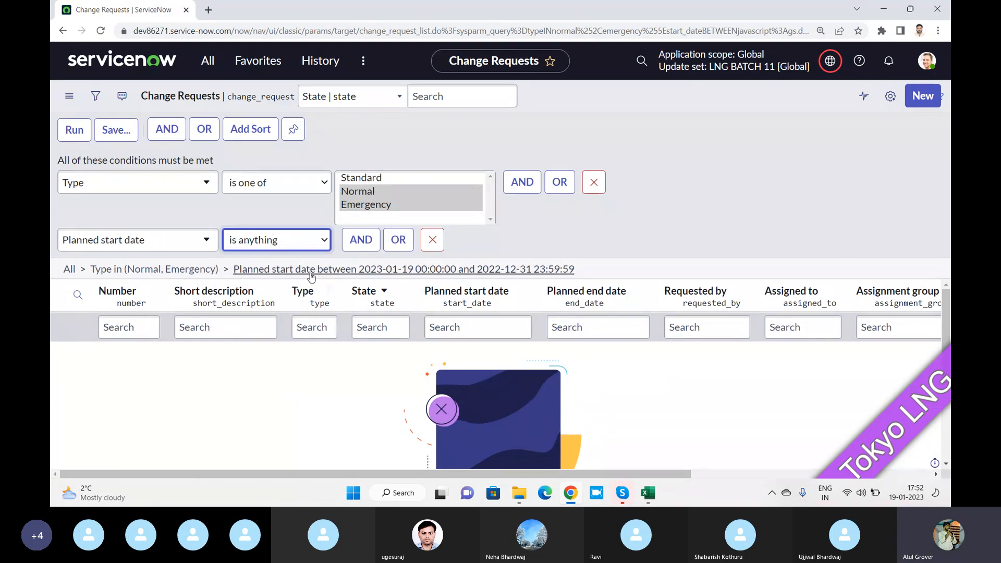
left_click(305, 240)
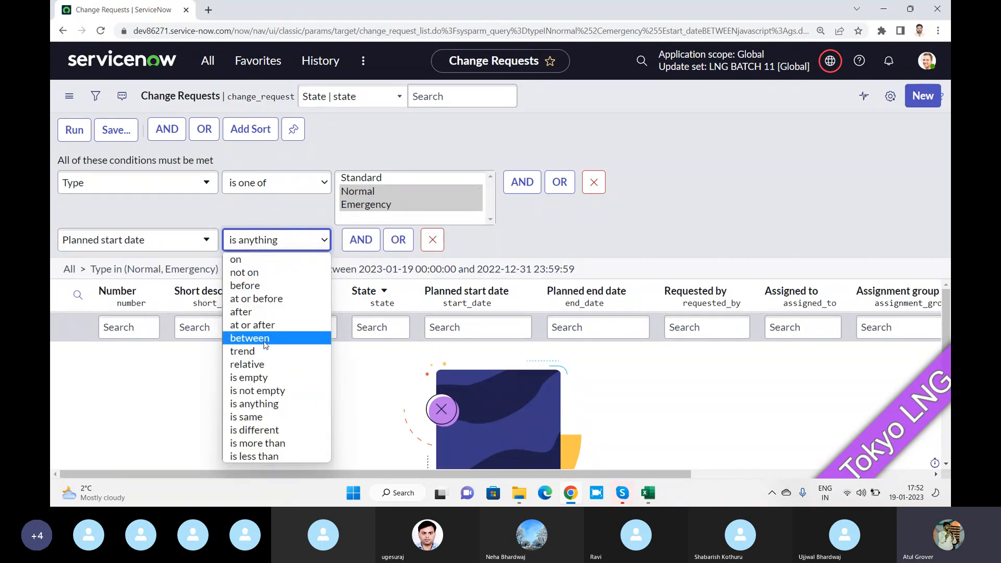
Open the Tables list by filtering the application navigator for 'tables'
key("alt+Tab")
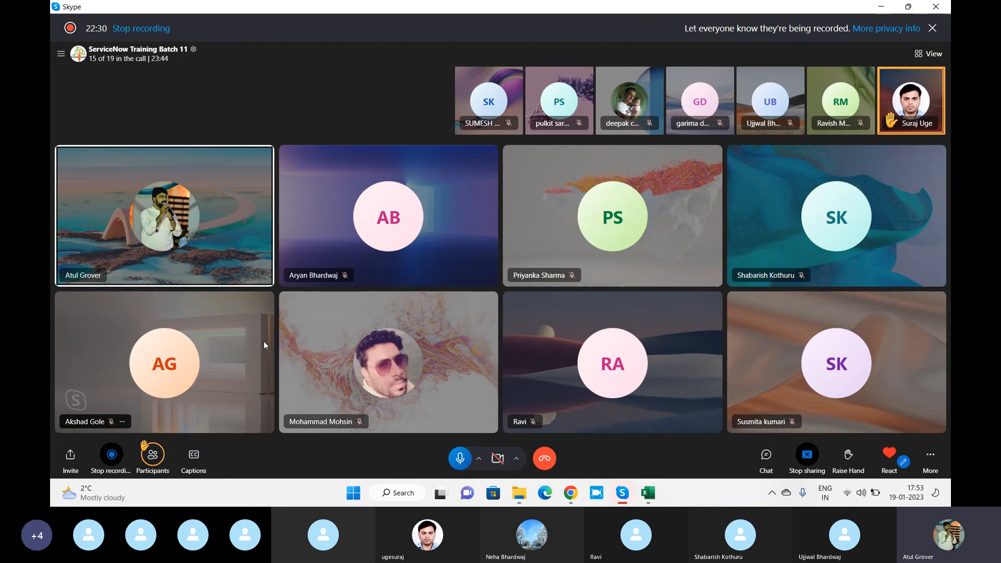
key("alt+Tab")
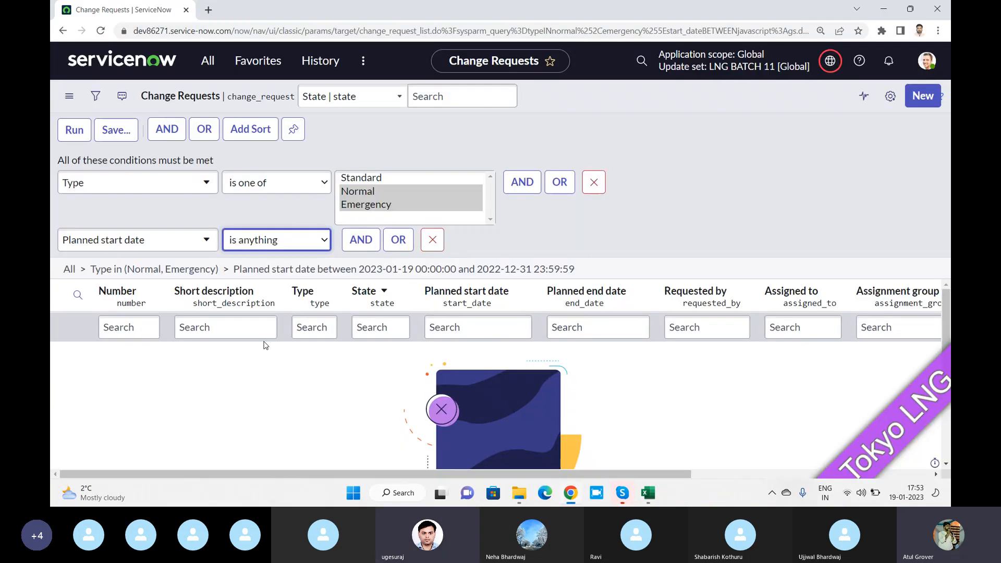
left_click(198, 70)
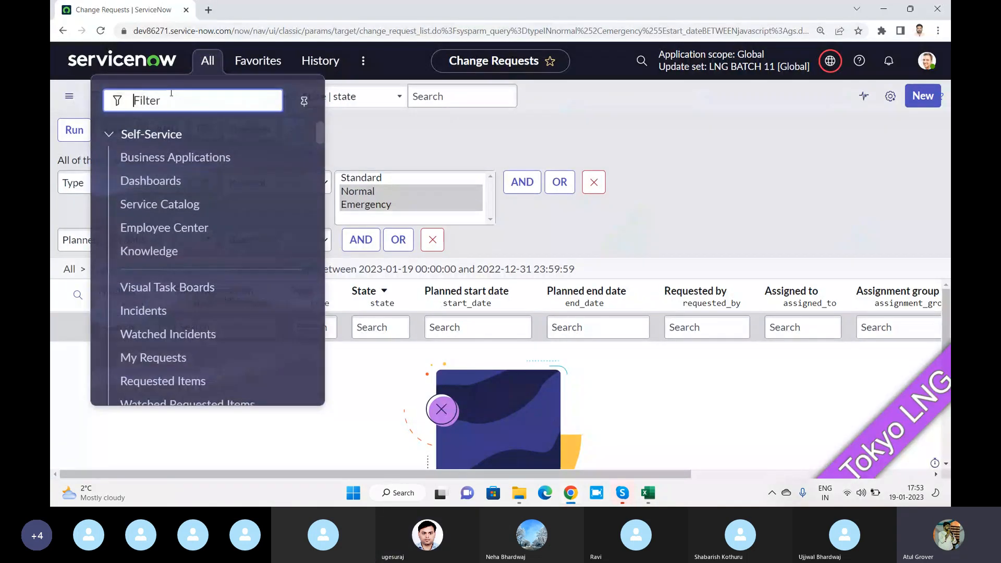
type("tables")
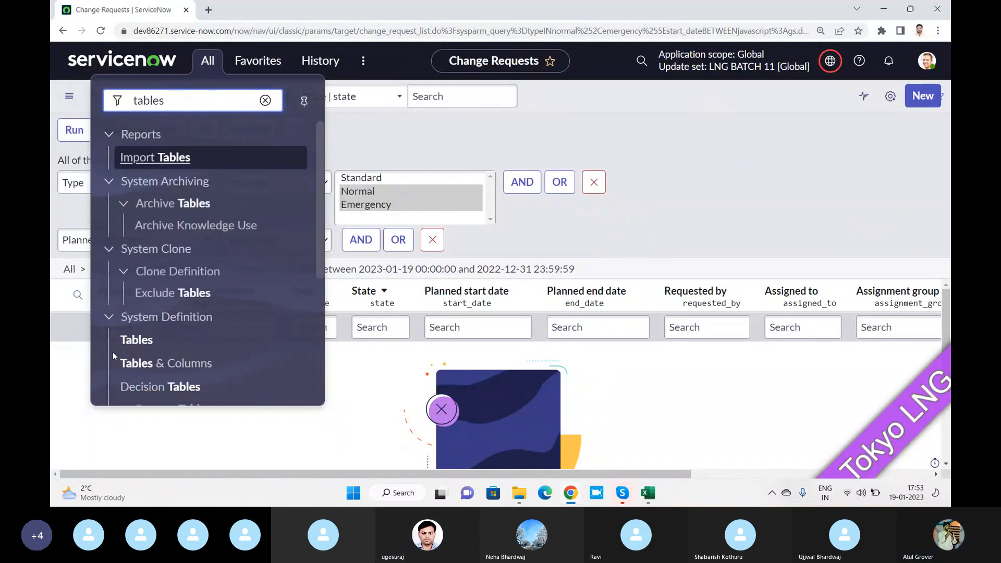
left_click(146, 343)
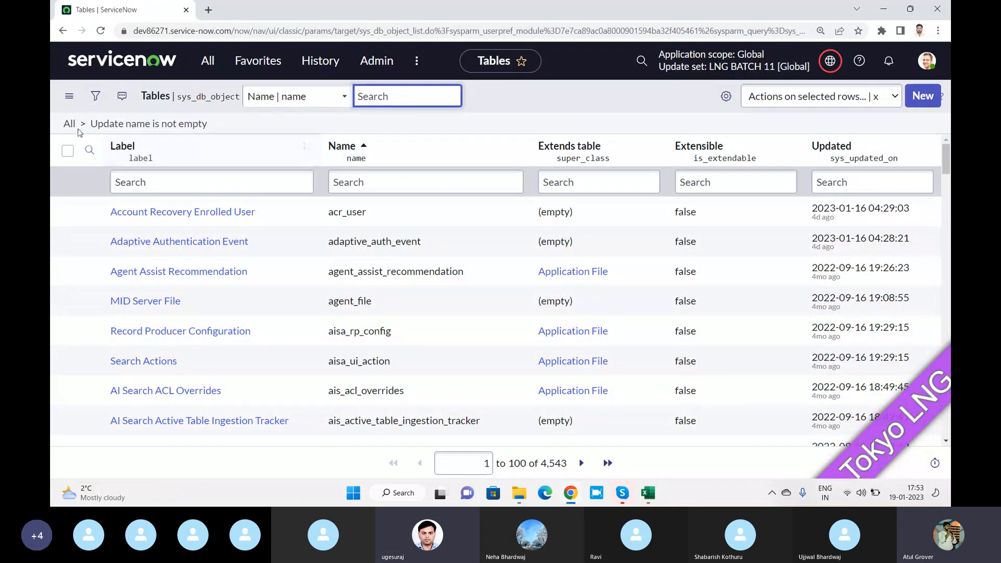
Reveal the Tables list filter conditions and the Extends table column's options menu
left_click(95, 97)
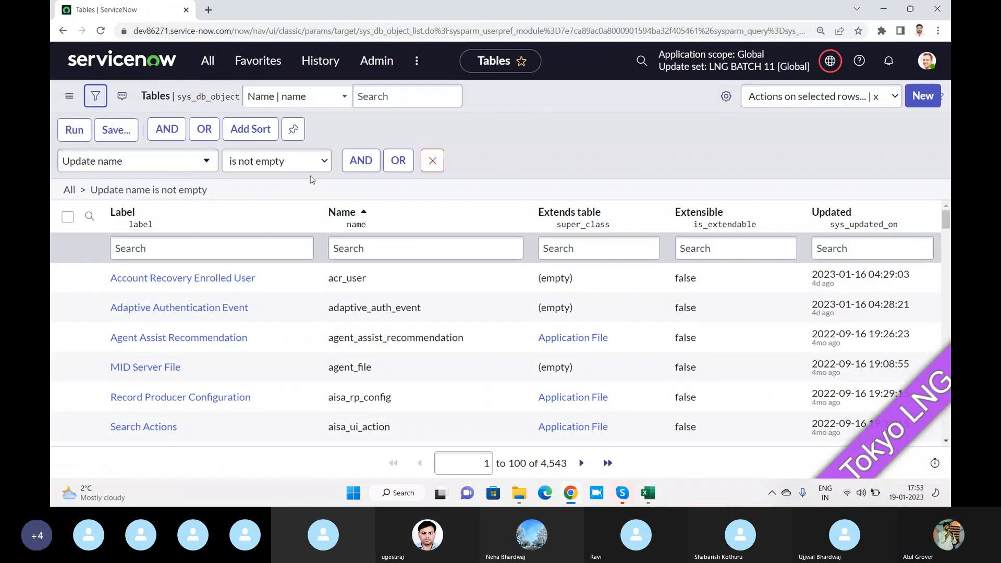
left_click(651, 212)
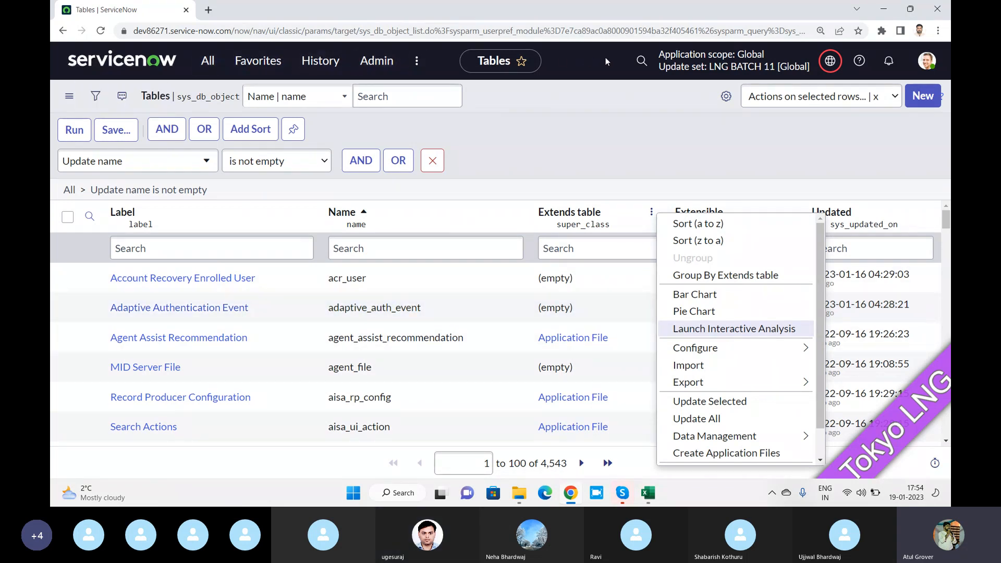
Check the row actions menu with no tables selected, then dismiss it
left_click(208, 61)
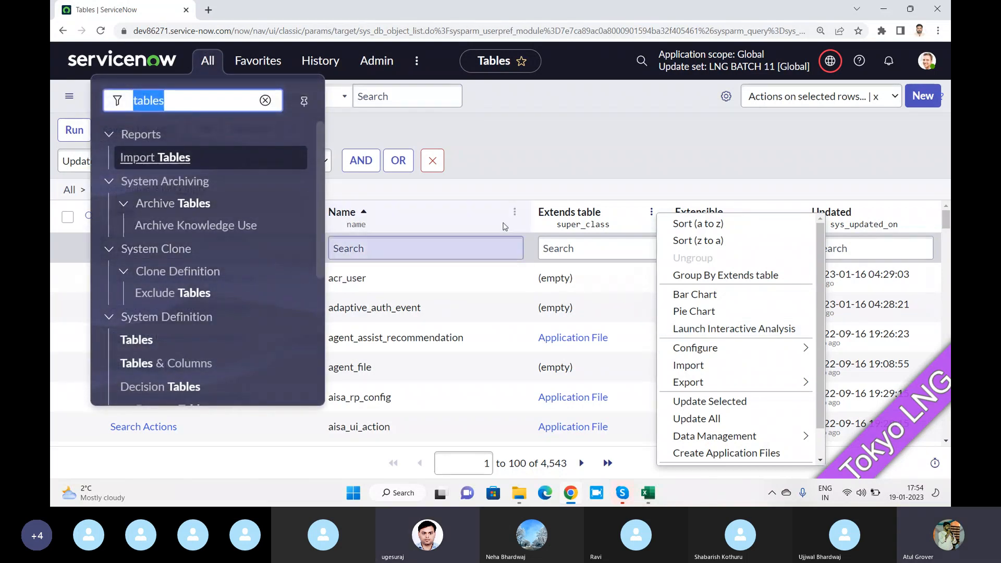
left_click(505, 166)
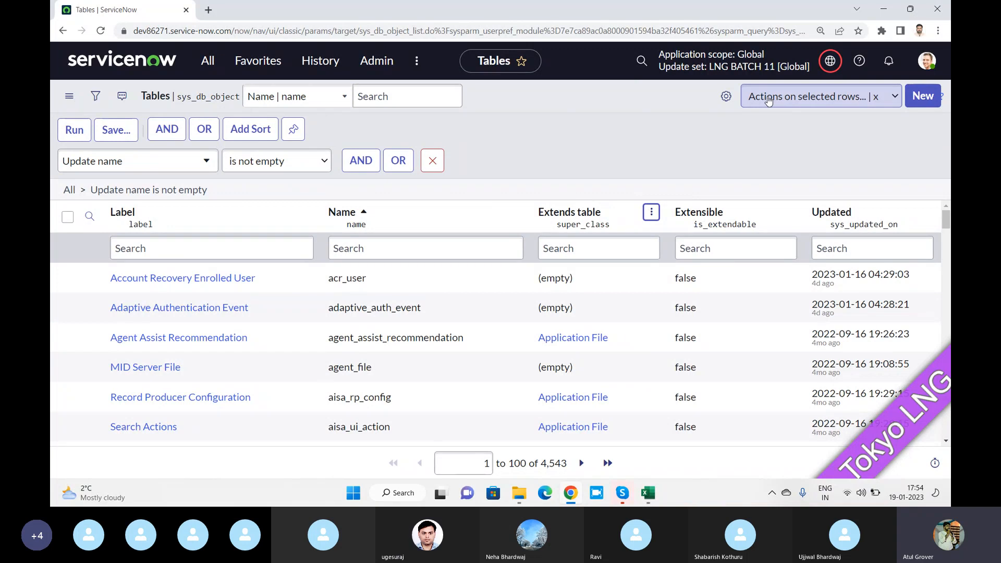
left_click(796, 102)
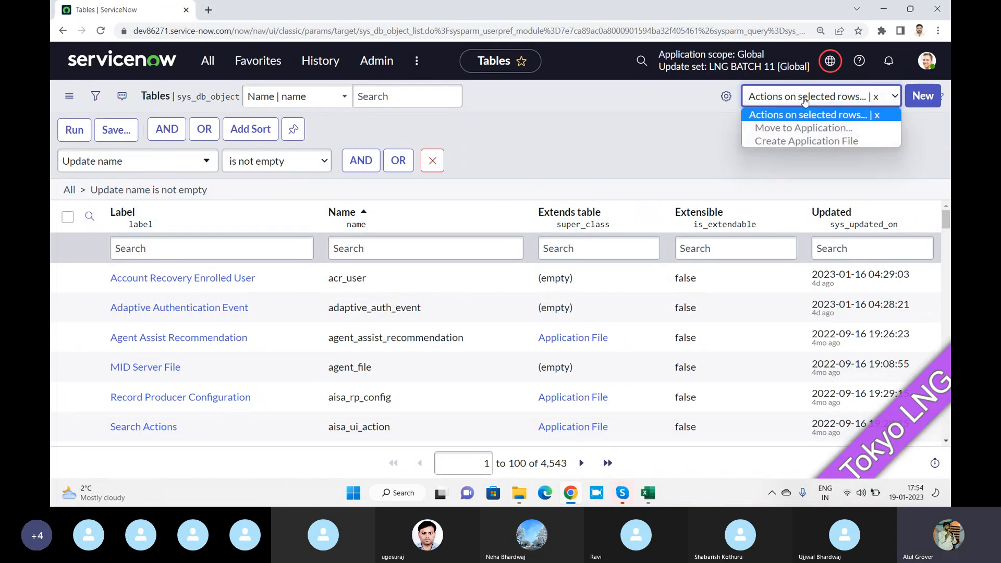
left_click(67, 312)
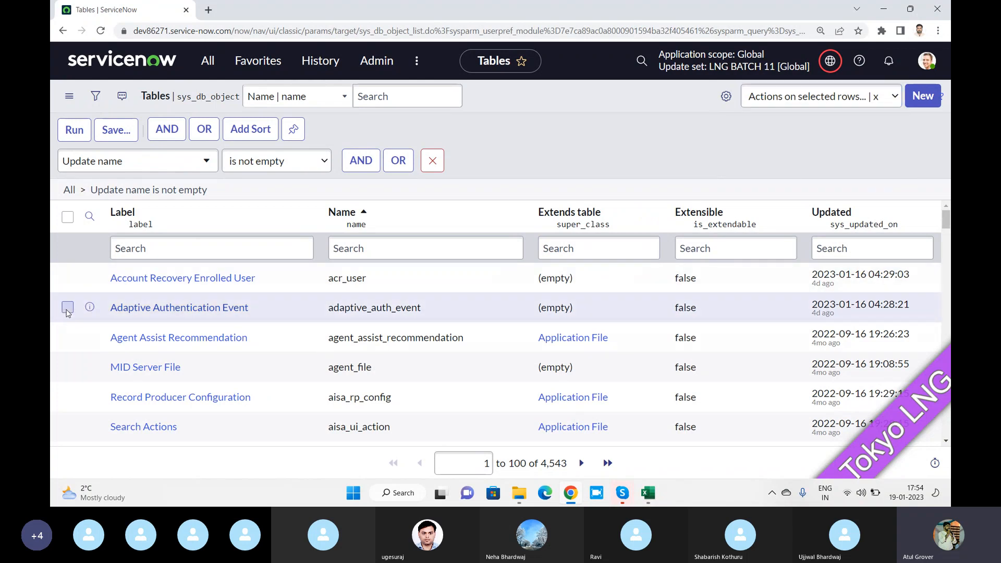
Select the top two tables, view their row actions, then filter the navigator by 'change'
left_click(67, 277)
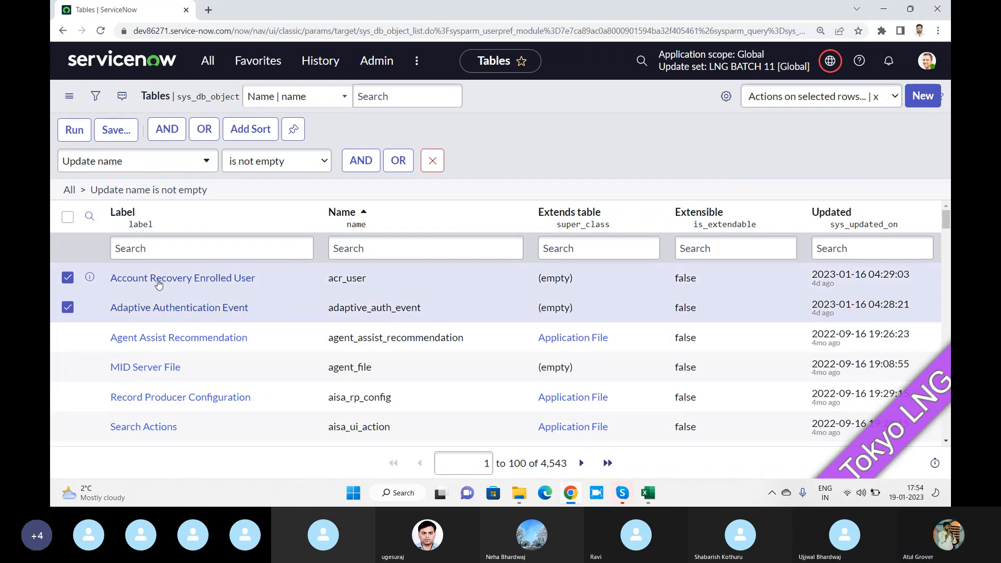
left_click(832, 97)
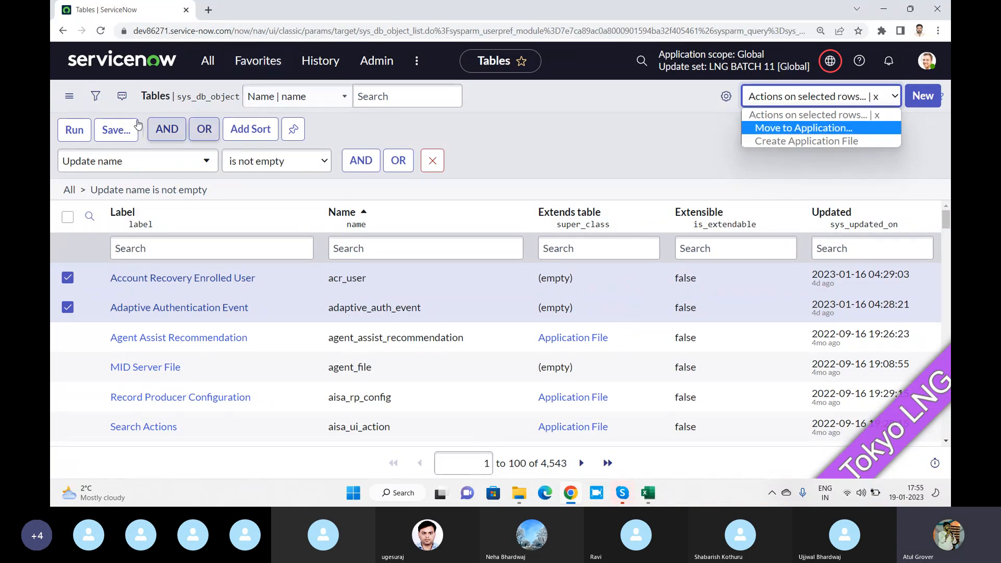
left_click(208, 60)
type("change")
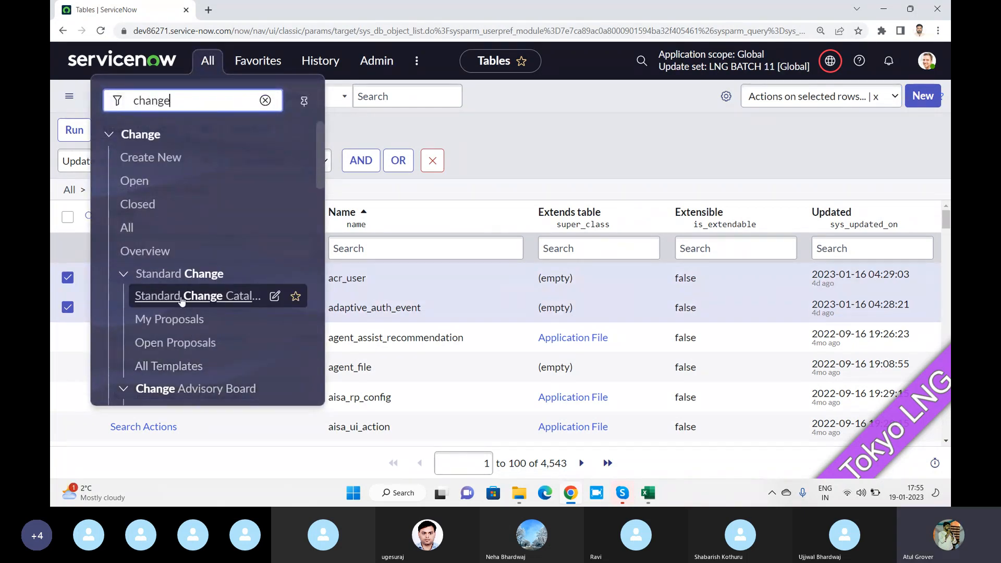
Open Change Requests, select CHG0000005, CHG0000006 and CHG0040005, and view their row actions
left_click(139, 202)
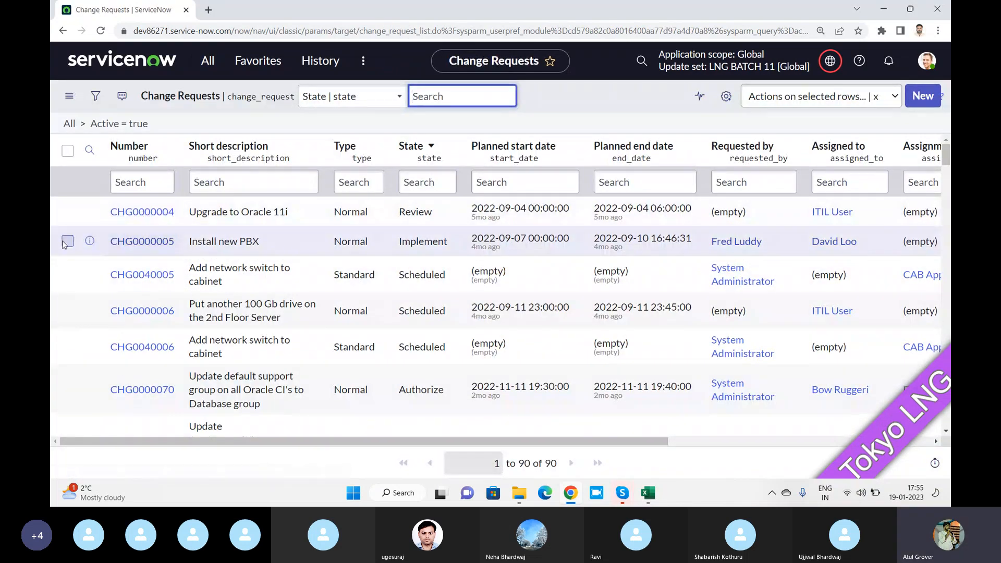
left_click(67, 241)
left_click(68, 310)
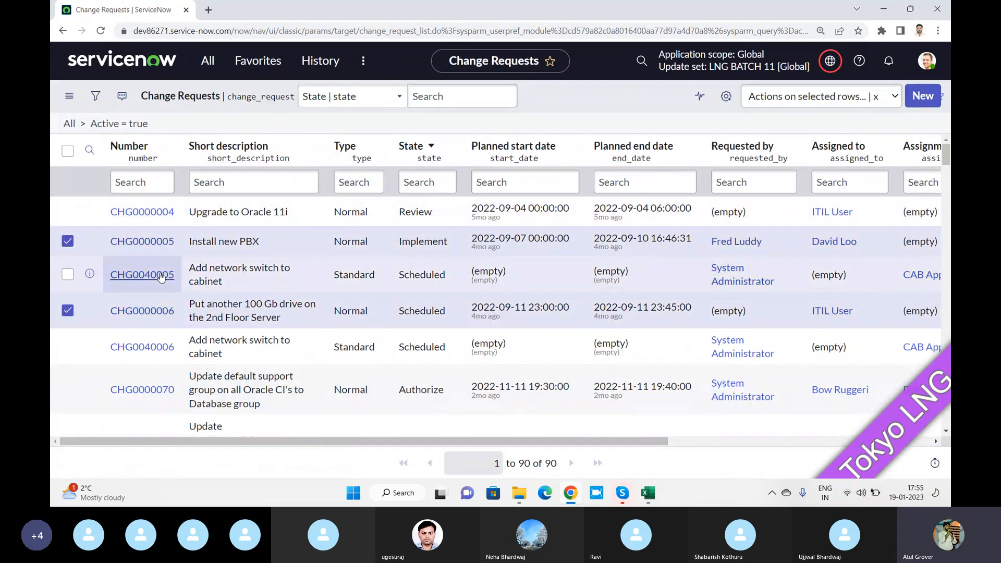
left_click(67, 274)
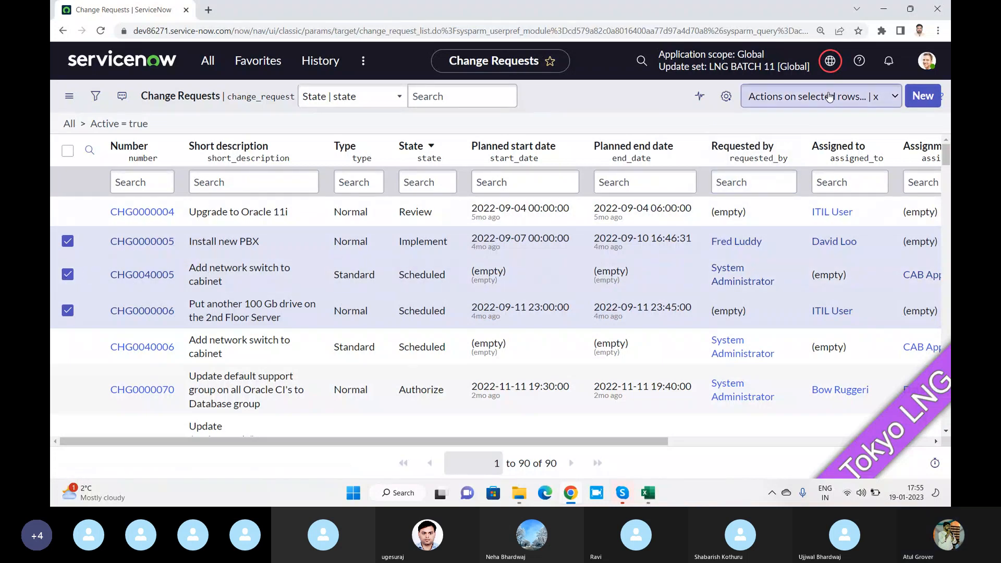
left_click(813, 96)
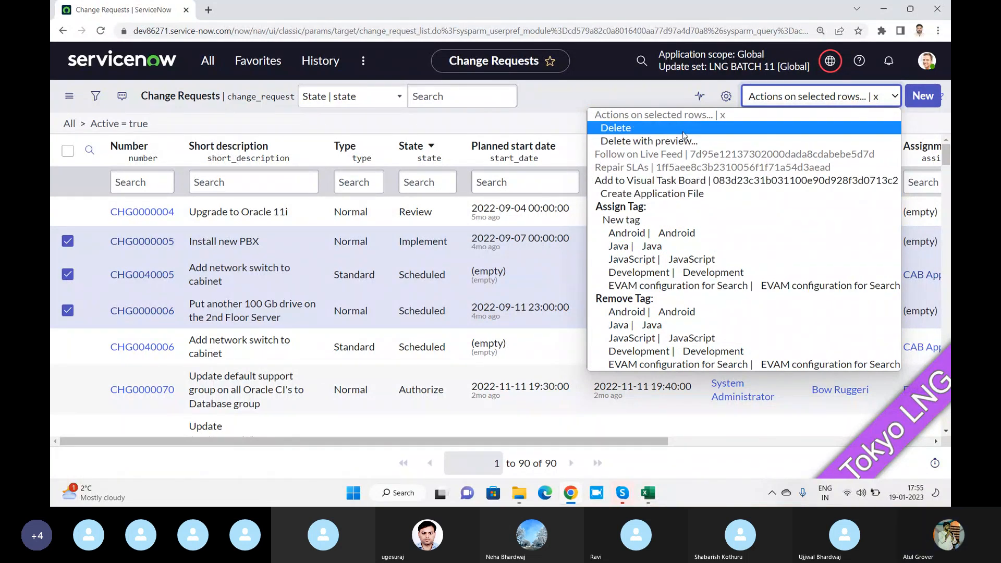
left_click(645, 92)
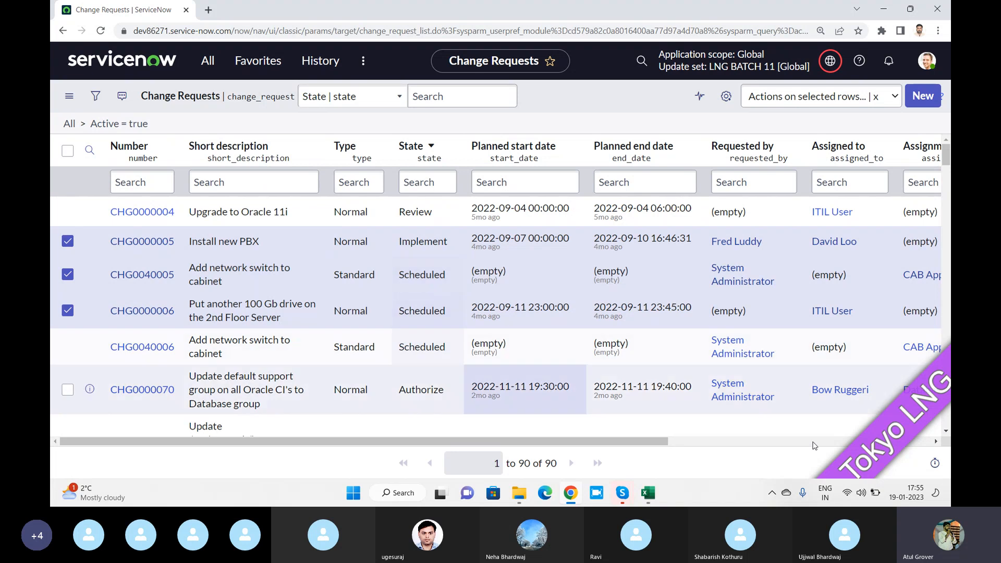
mouse_move(938, 473)
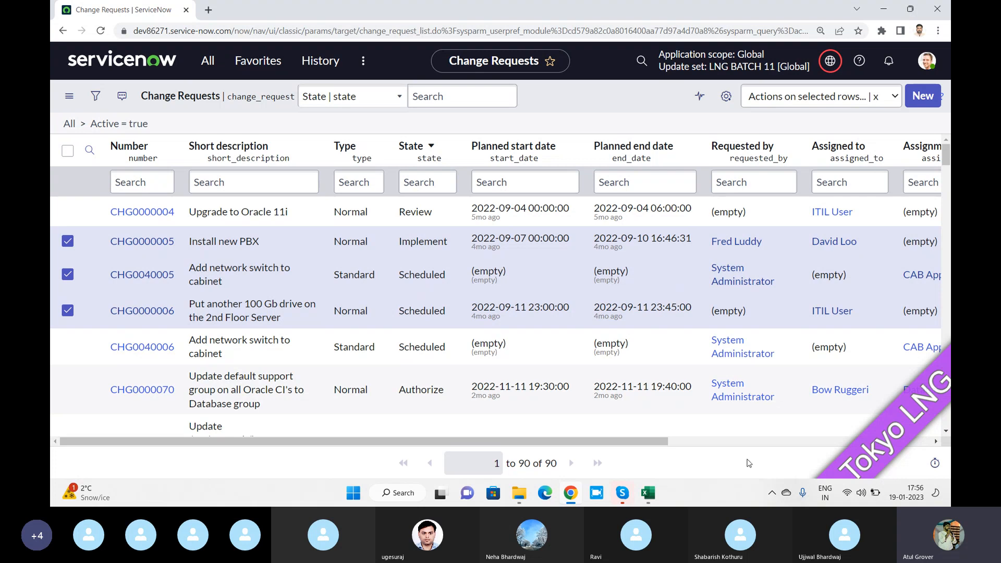
Open change request CHG0000005 and bring up its browser response time breakdown
left_click(139, 246)
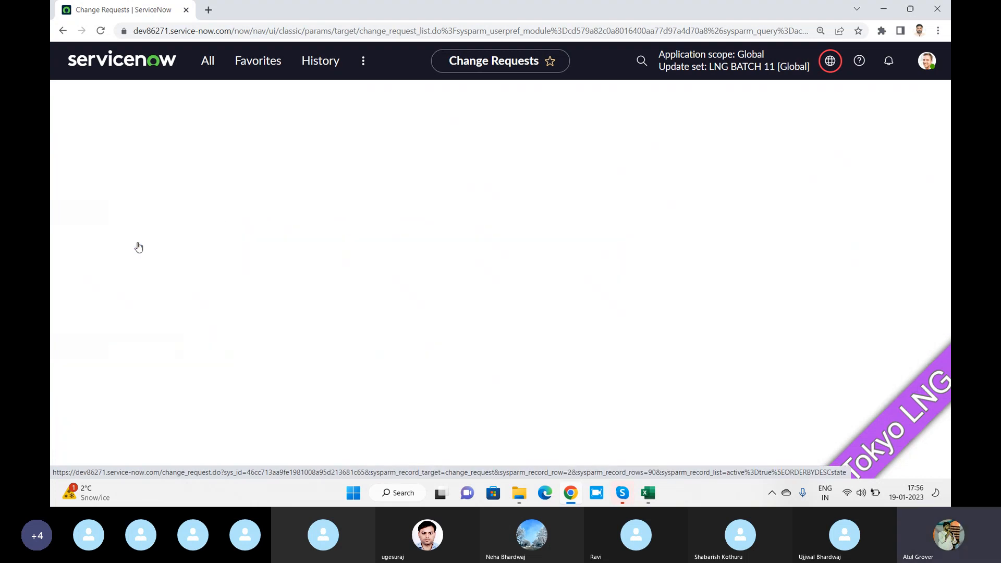
scroll(878, 263, "down", 5)
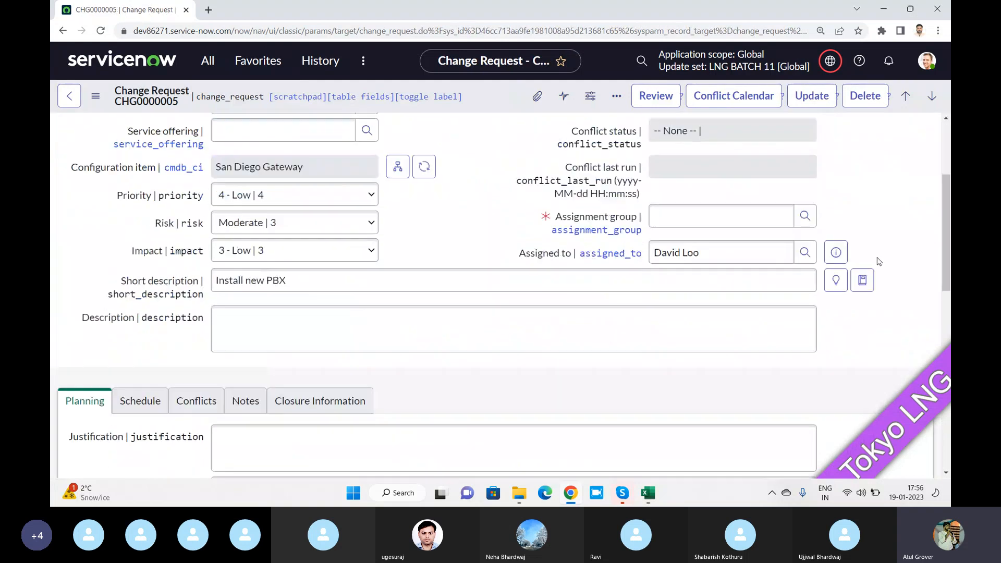
left_click_drag(946, 224, 949, 381)
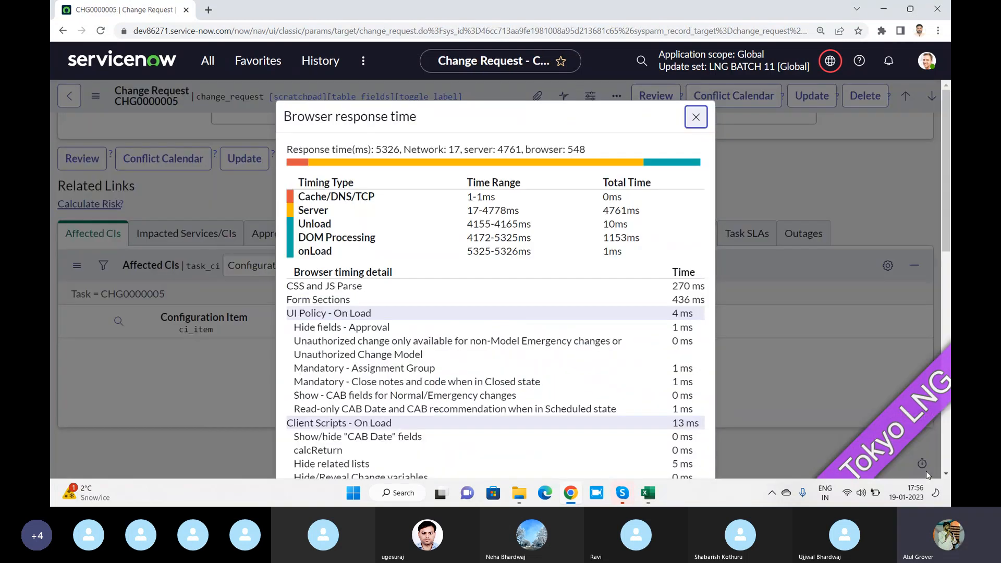
left_click(921, 463)
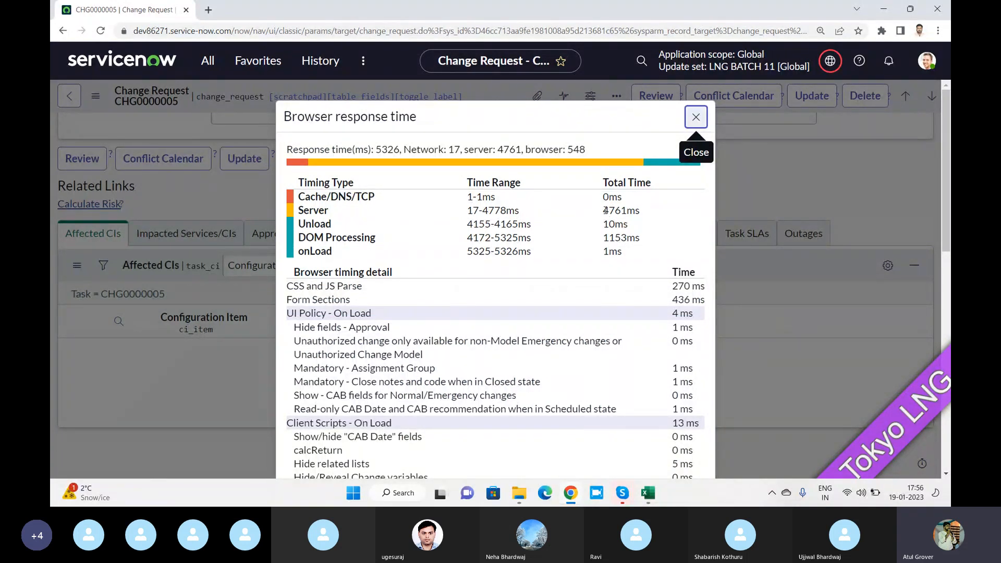
Review the breakdown: 4761ms server total, UI Policy and Client Scripts On Load timings
left_click_drag(604, 210, 642, 210)
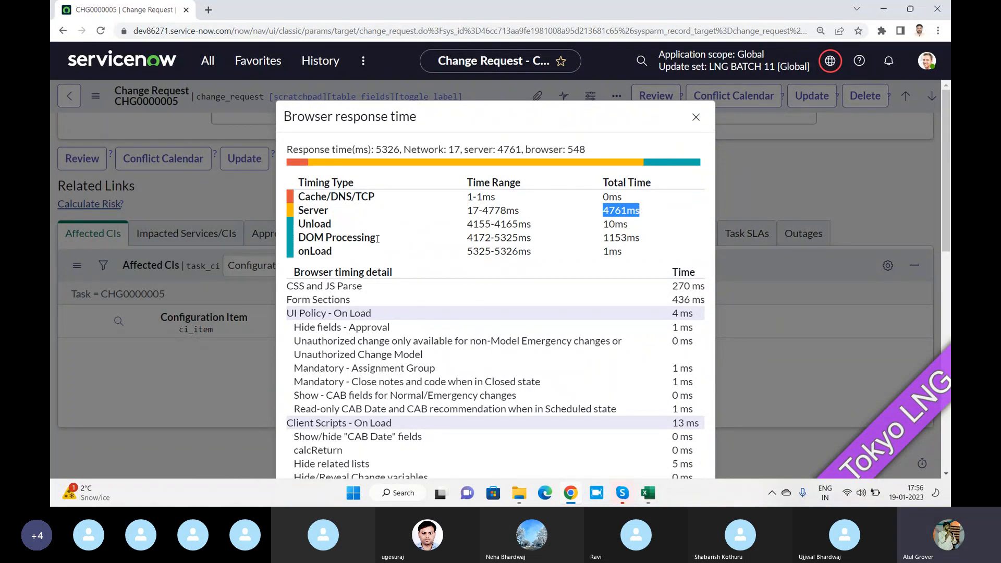
scroll(377, 238, "down", 2)
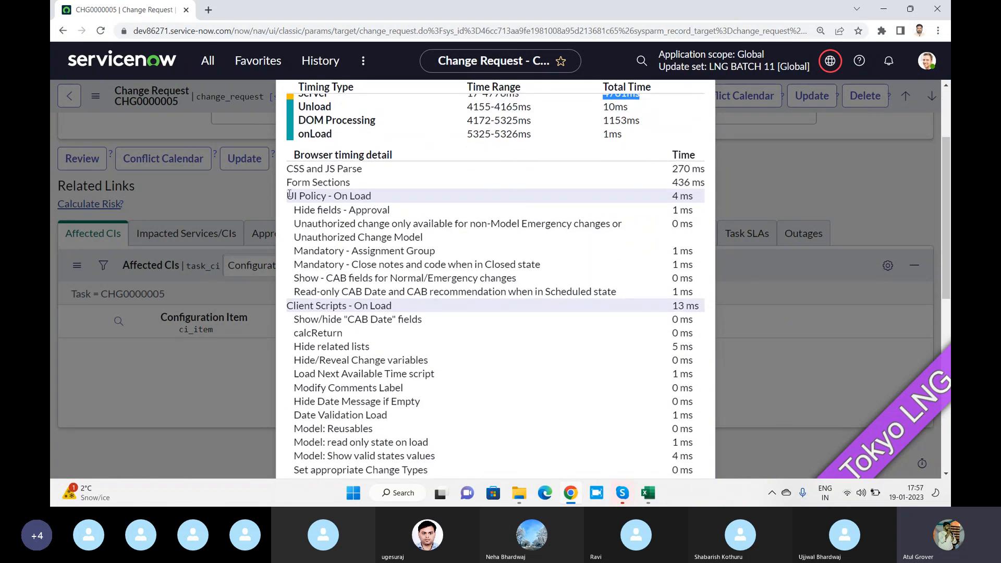
left_click_drag(289, 194, 380, 201)
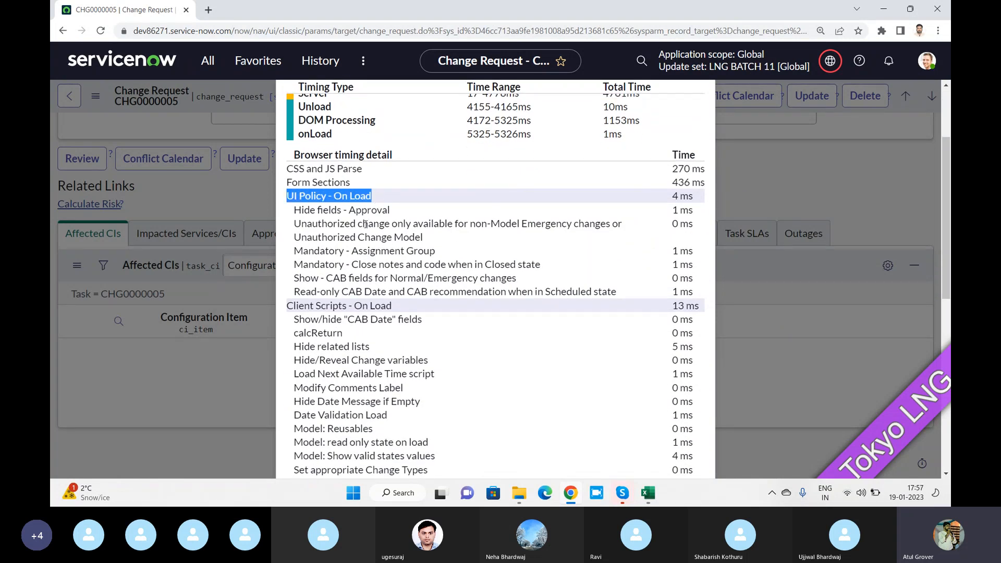
scroll(387, 172, "down", 1)
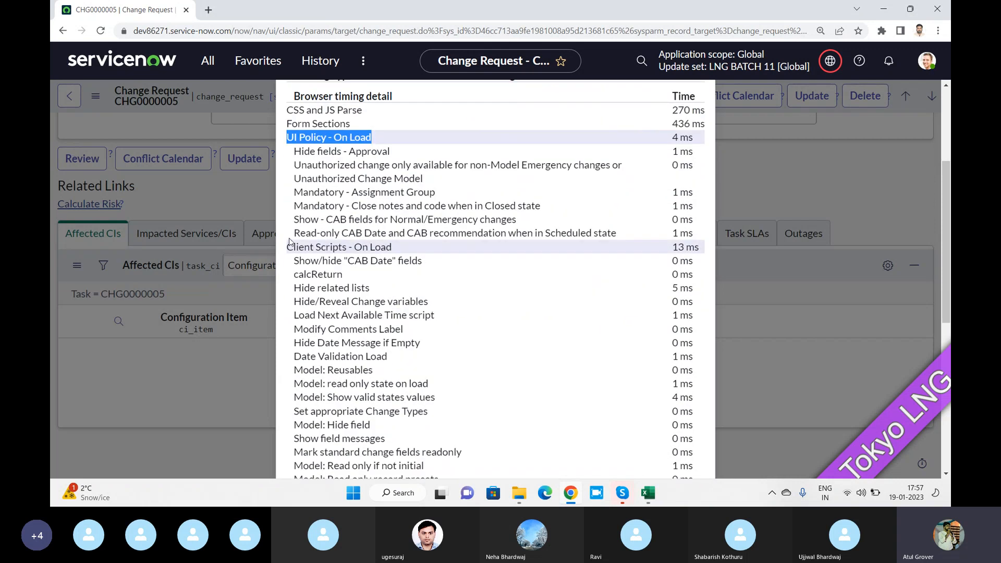
left_click_drag(287, 247, 407, 253)
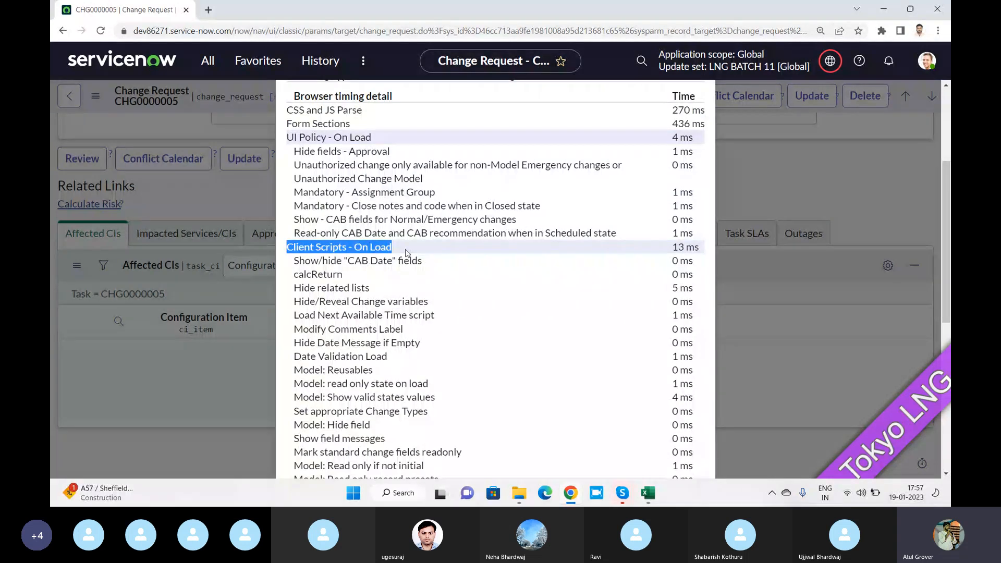
scroll(407, 253, "down", 5)
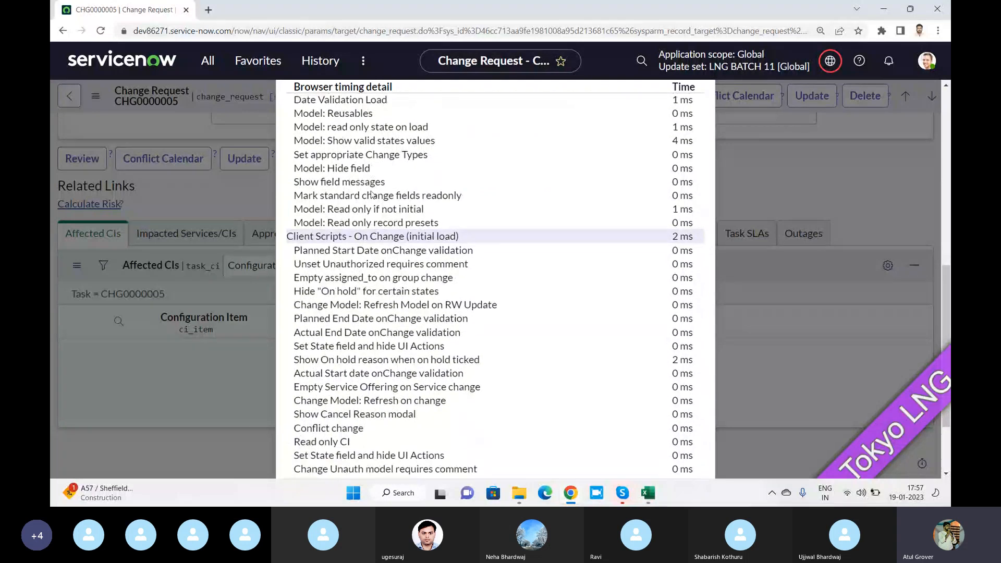
left_click_drag(352, 201, 464, 203)
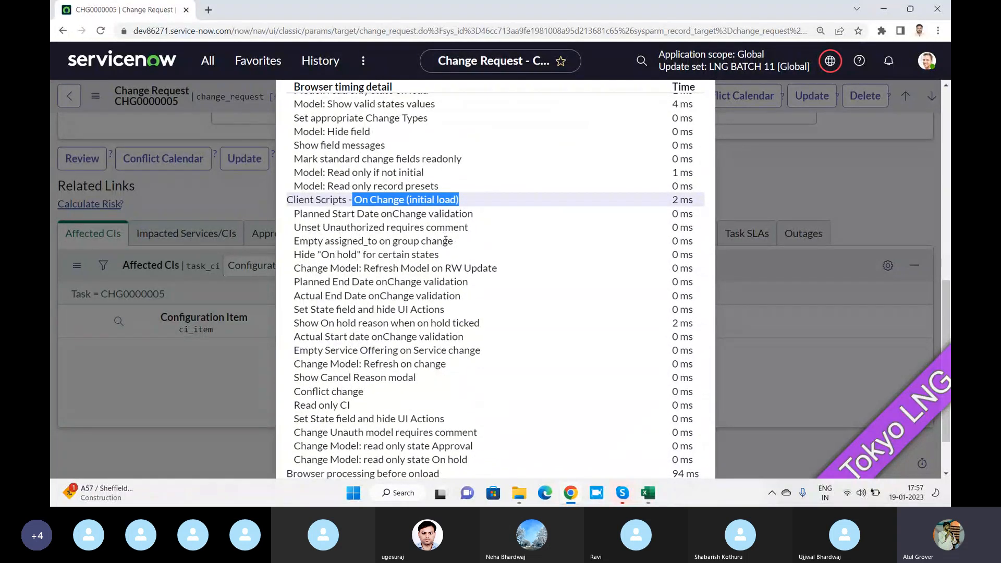
scroll(445, 241, "down", 1)
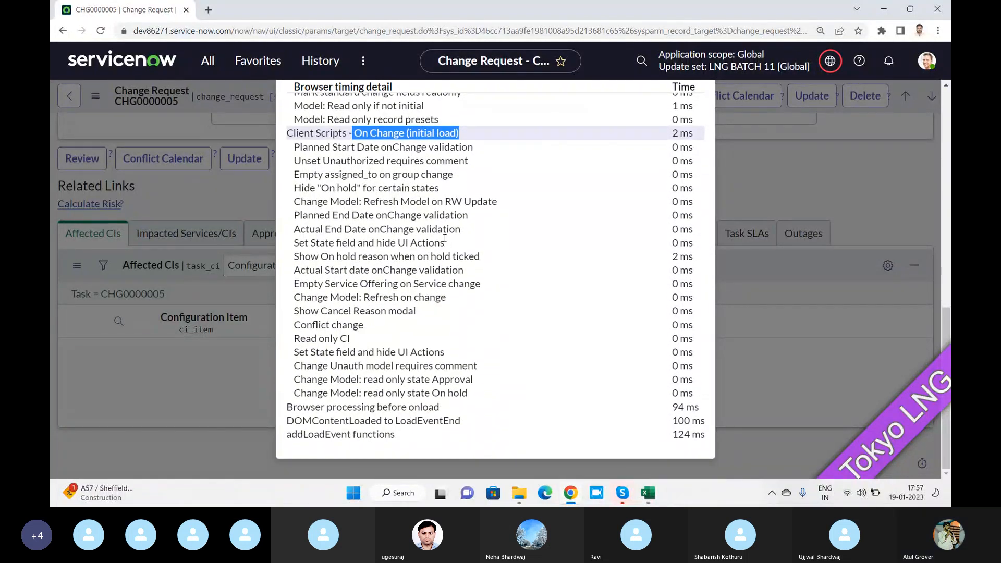
scroll(444, 238, "up", 10)
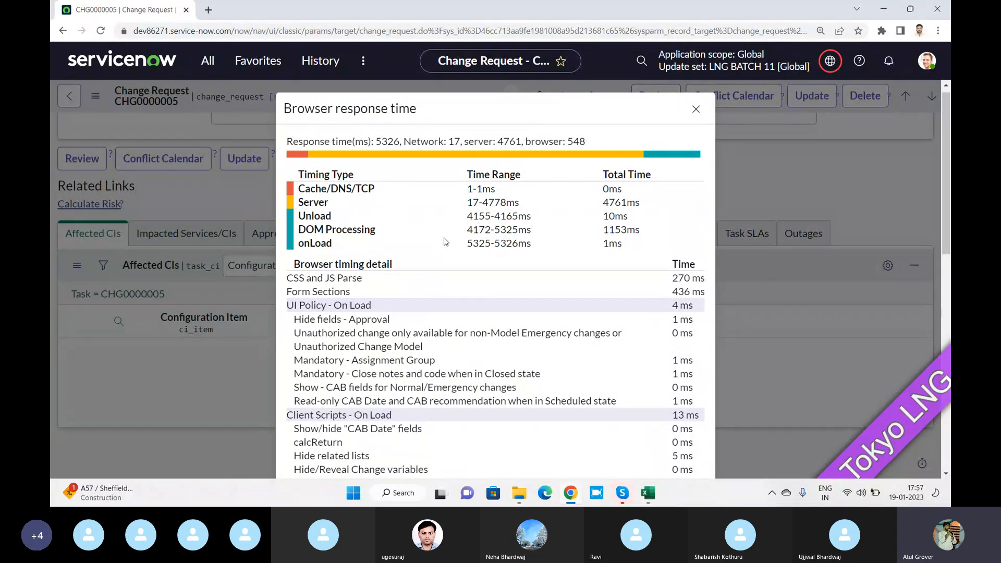
scroll(482, 240, "down", 3)
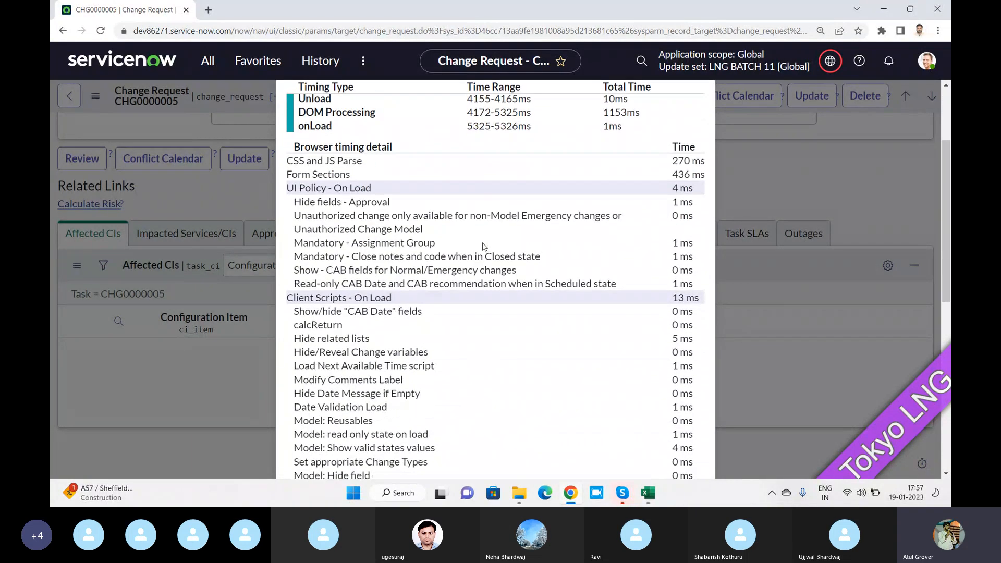
scroll(484, 246, "down", 3)
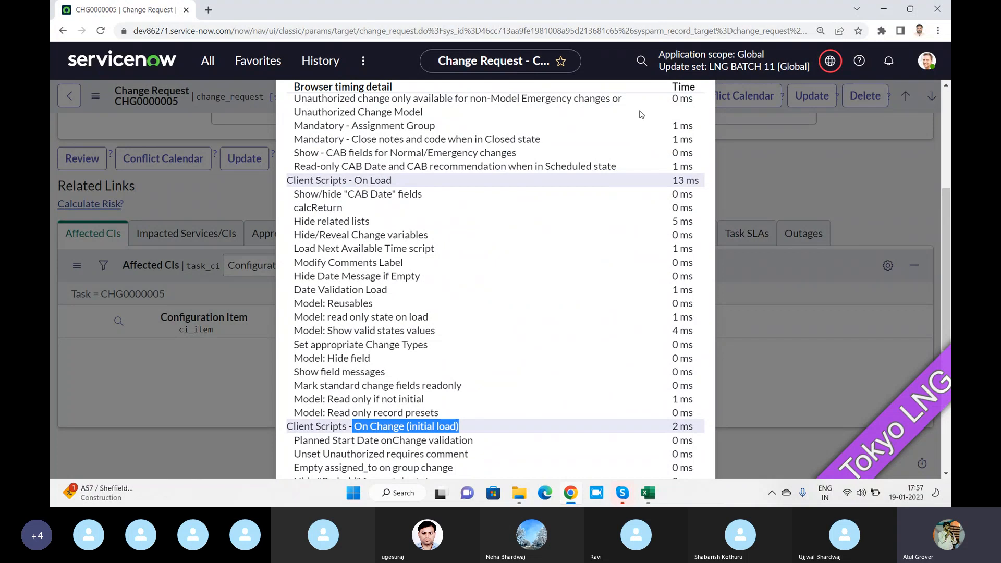
scroll(656, 150, "up", 5)
Close the record's breakdown, return to Change Requests, and show the list's response times
left_click(695, 117)
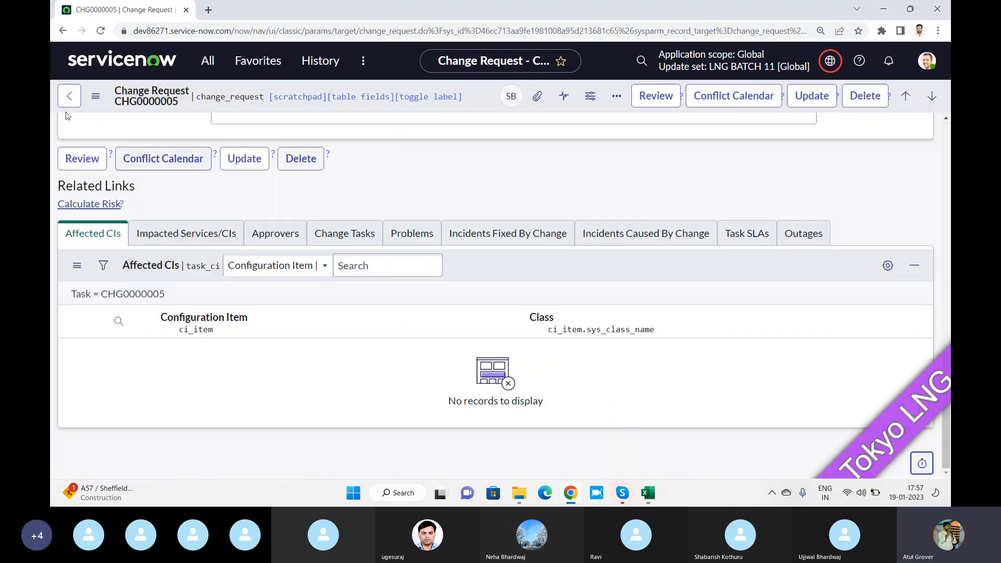
left_click(62, 93)
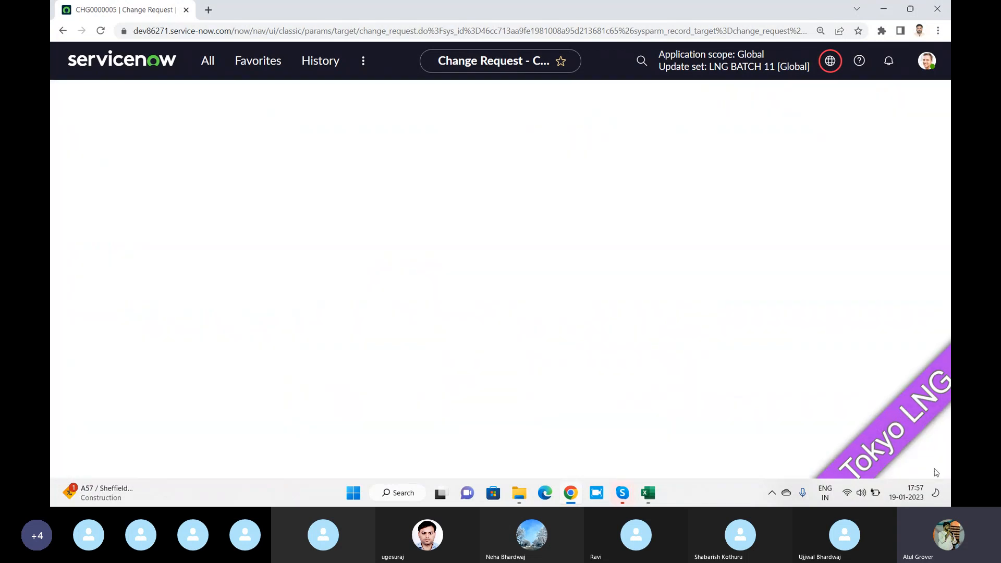
left_click(934, 463)
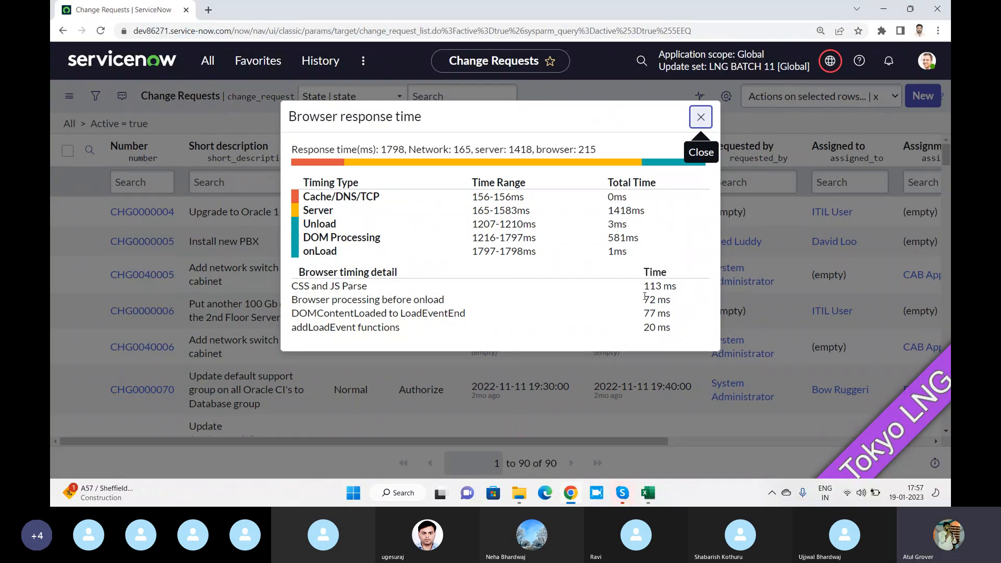
Highlight the list's 113 ms CSS and JS Parse time, briefly visiting the Skype call
left_click_drag(642, 286, 678, 320)
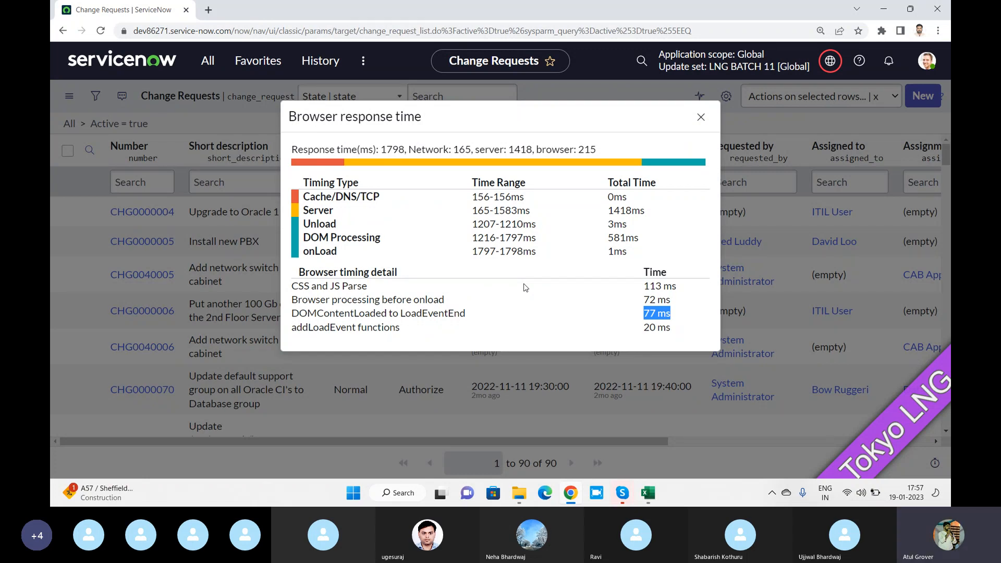
key("alt+Tab")
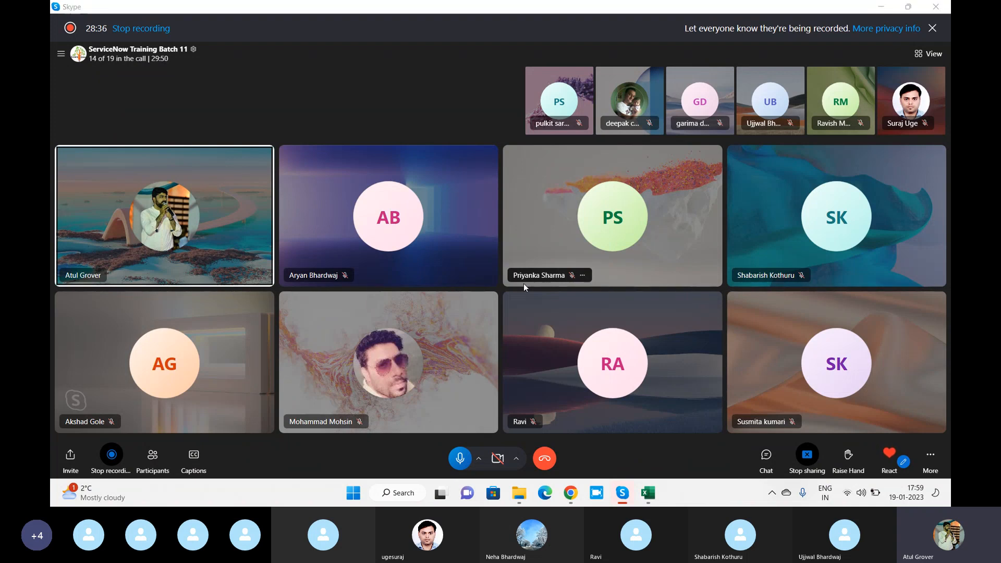
key("alt+Tab")
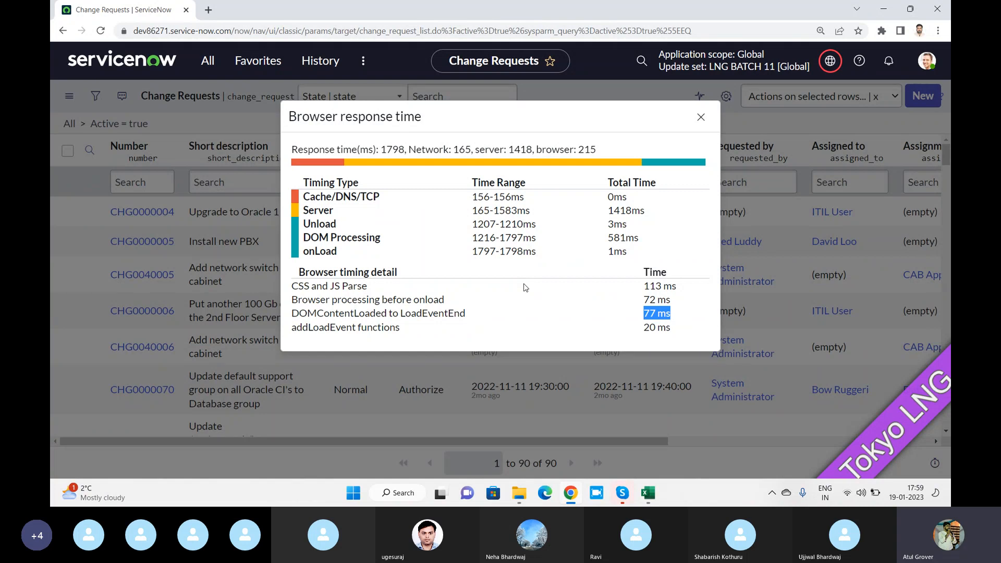
Close the list's browser response time dialog, then switch to the Skype call
left_click(700, 117)
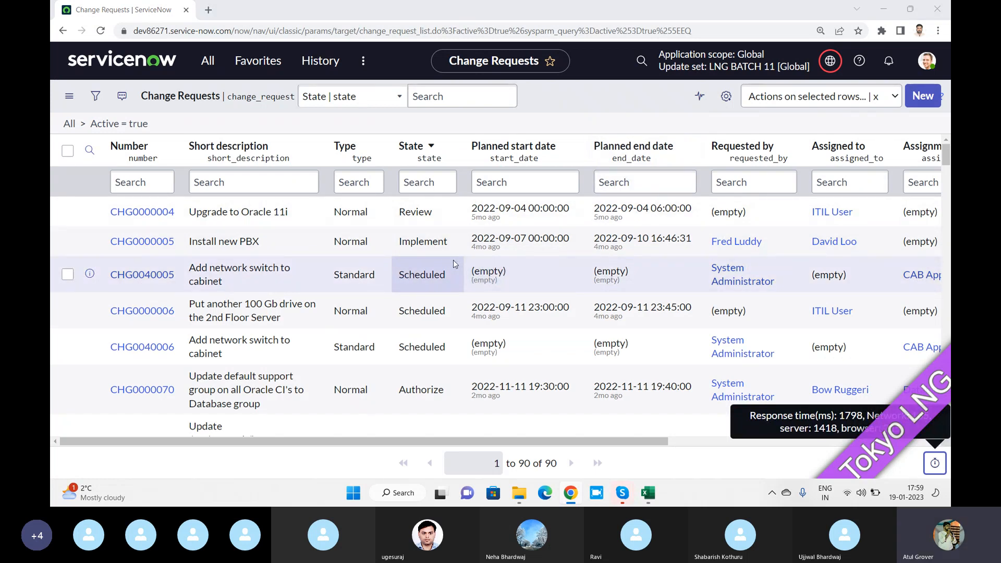
key("alt+Tab")
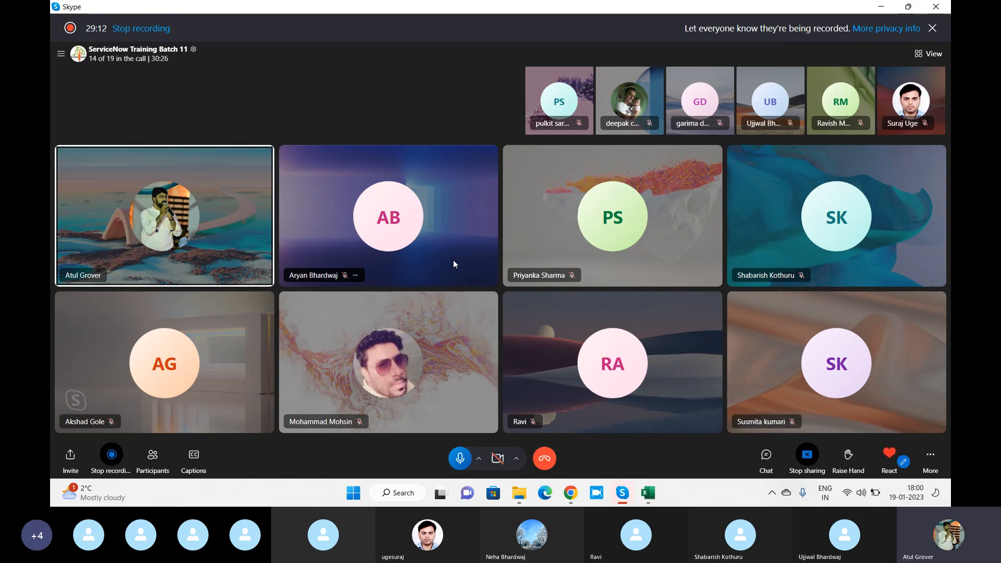
Back in Chrome, go to the ServiceNow home page via the logo, then return to Skype
key("alt+Tab")
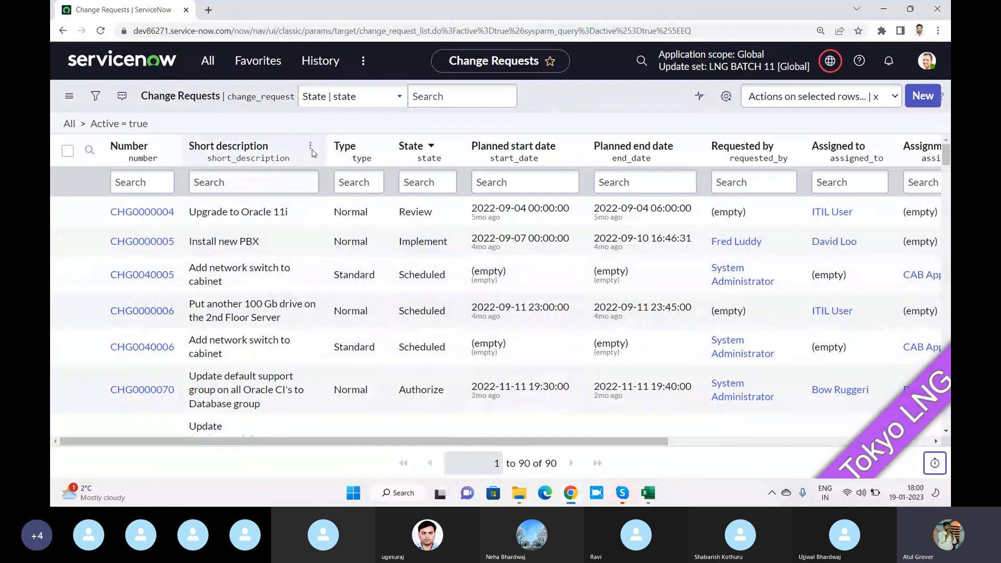
left_click(146, 62)
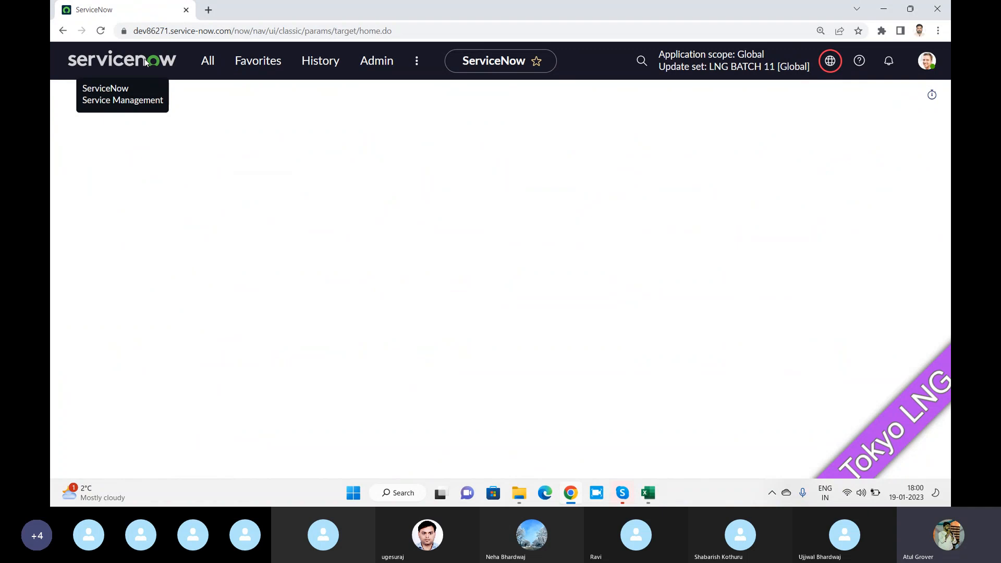
key("alt+Tab")
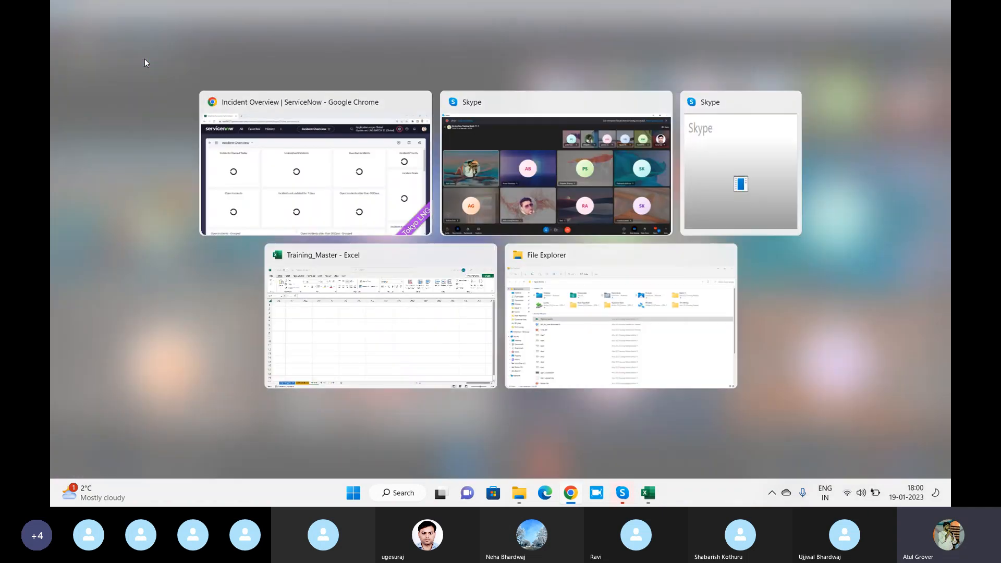
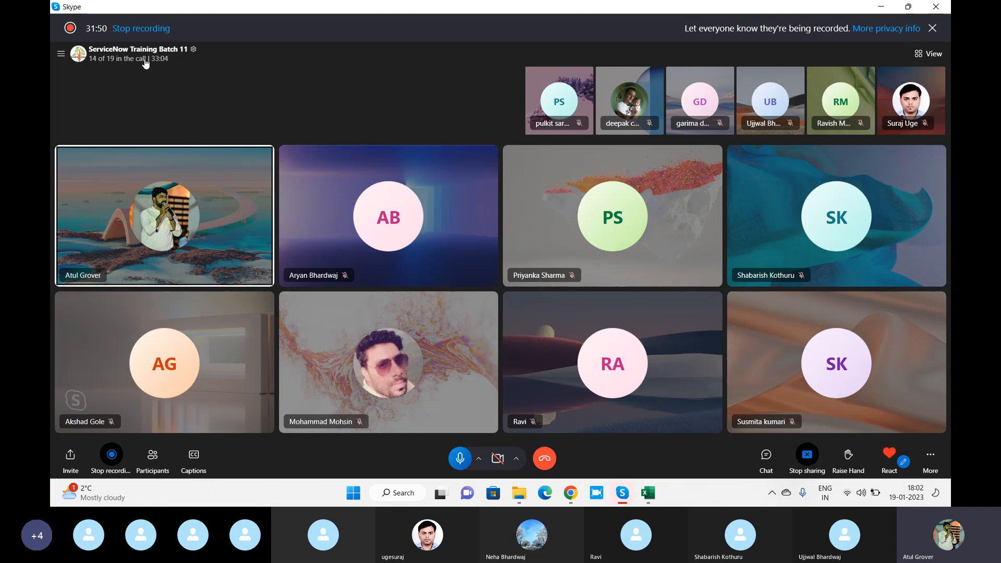
Switch from the Skype call back to Chrome showing the ServiceNow Incident Overview dashboard
key("alt+Tab")
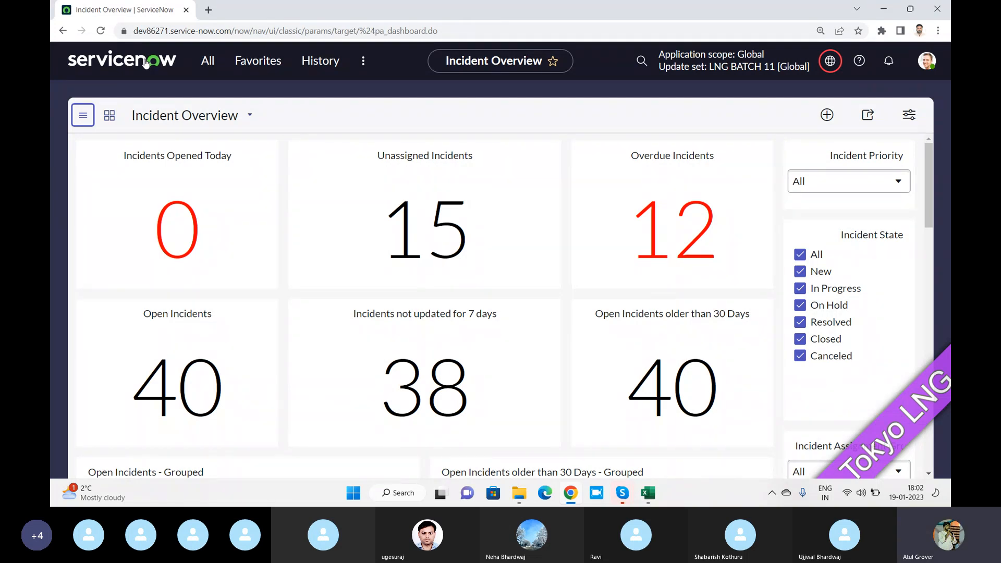
Filter the navigator for 'system properti' and open System Properties > Basic Configuration
left_click(206, 62)
type("system")
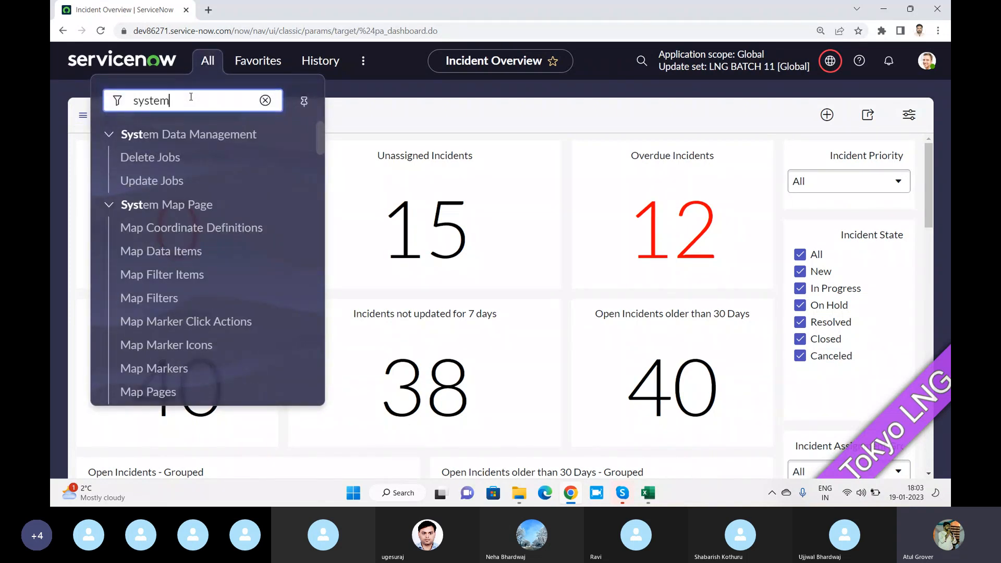
type(" prop")
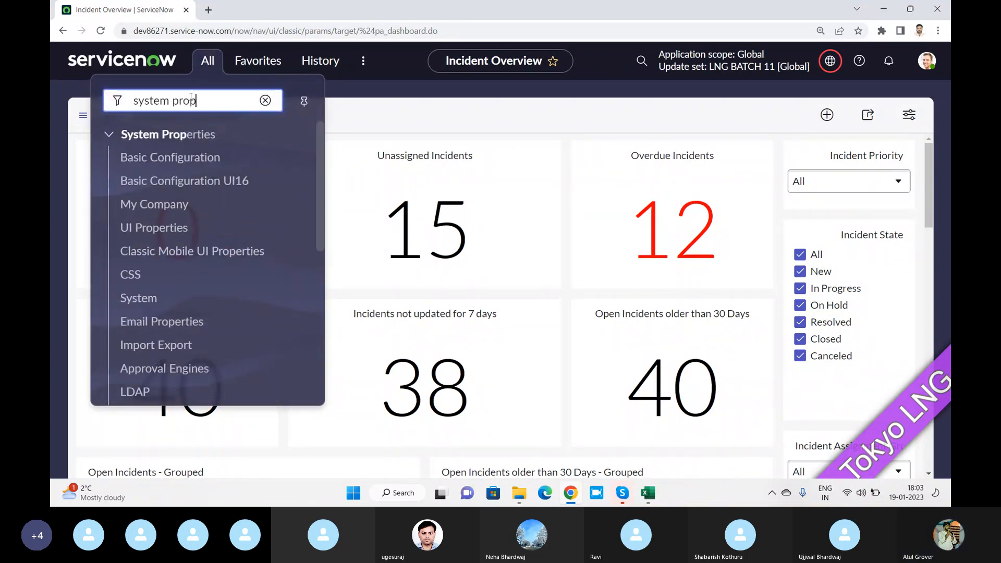
type("erti")
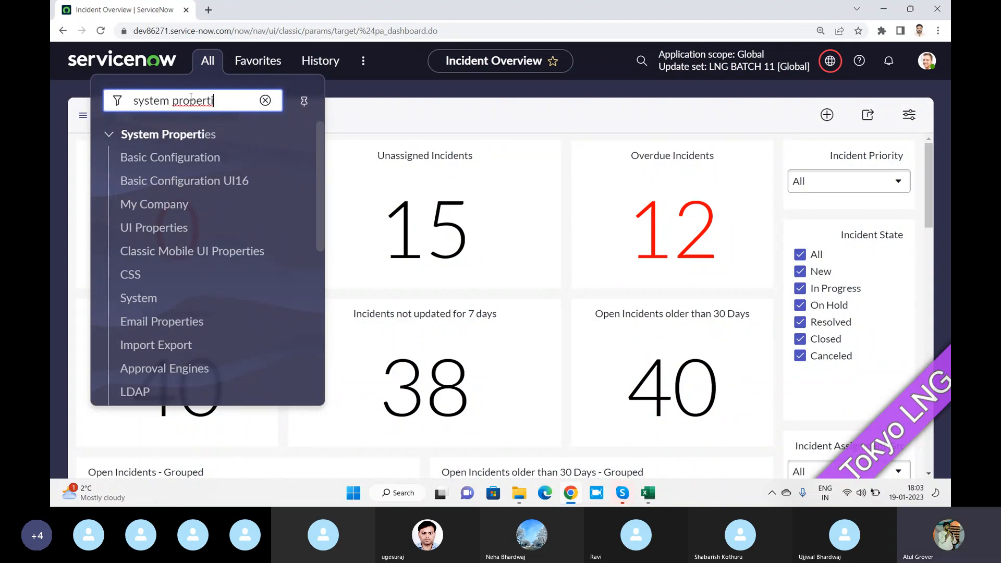
left_click(190, 166)
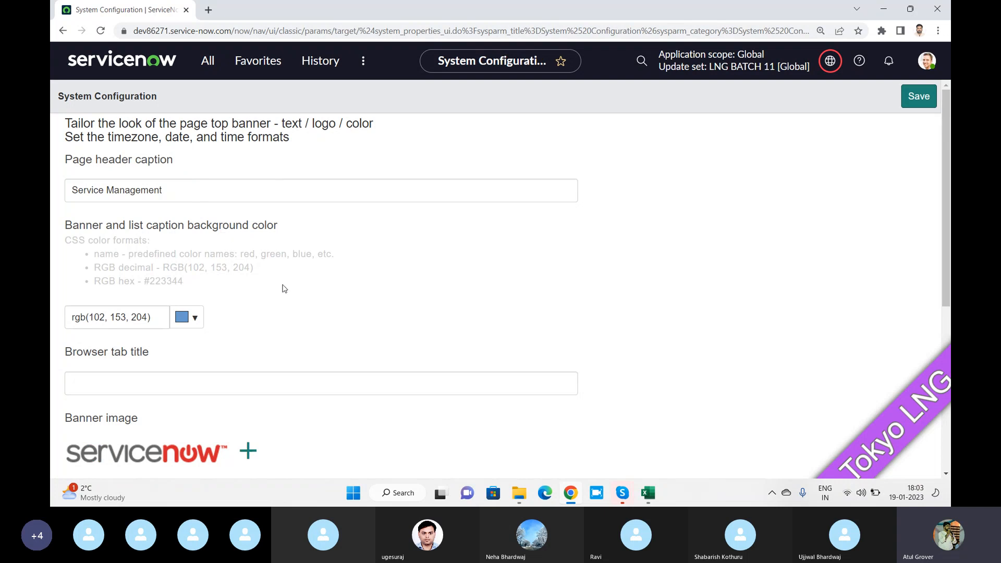
scroll(283, 288, "down", 6)
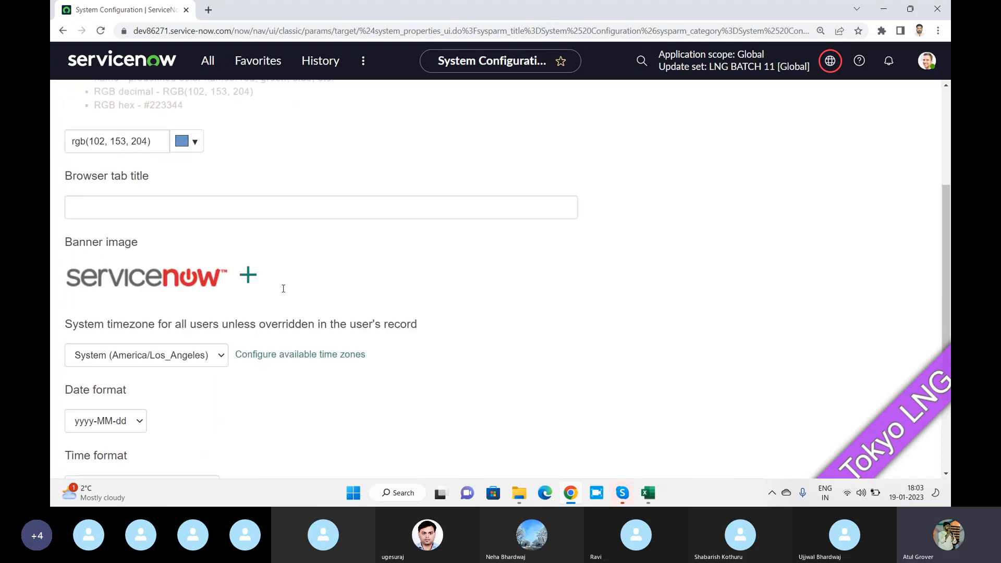
scroll(272, 326, "up", 6)
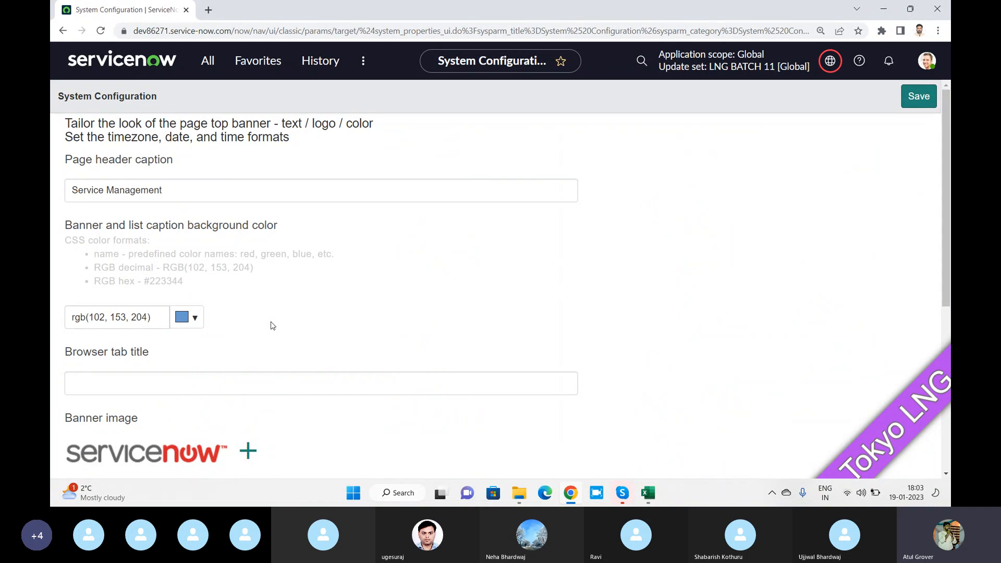
In Basic Configuration UI16, set header caption 'LearnGrow' and tab title 'LNG', save, and reload
left_click(209, 62)
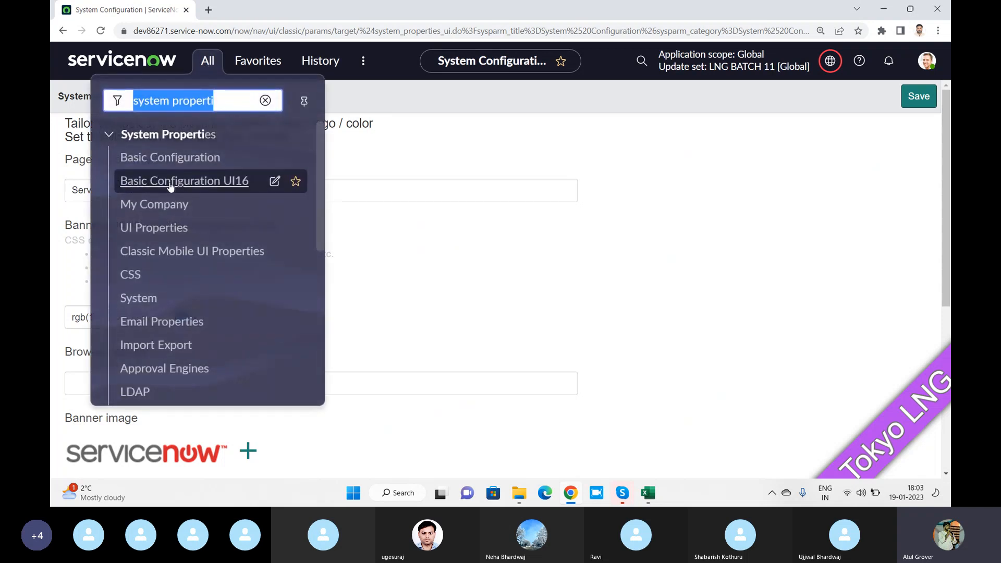
left_click(198, 183)
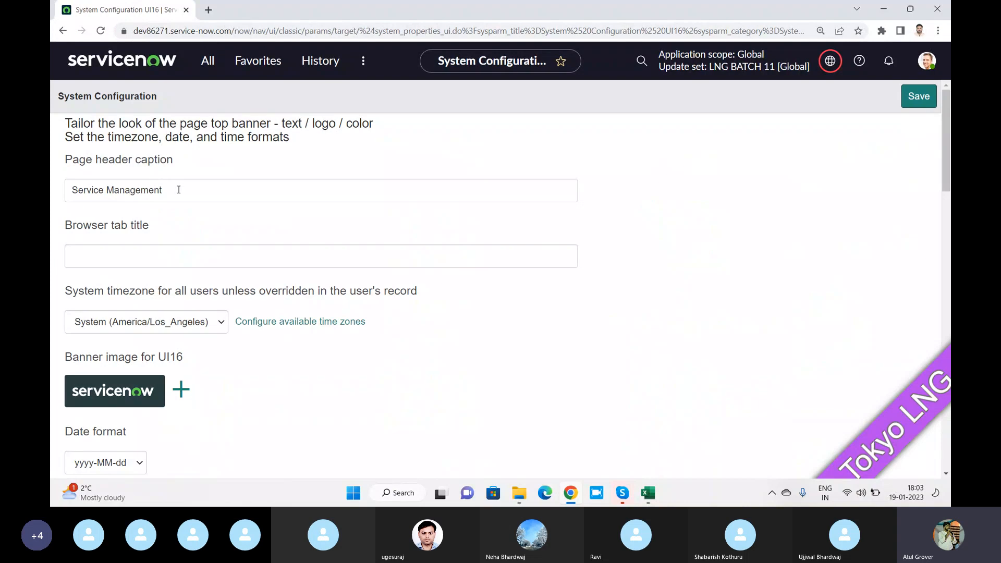
left_click_drag(179, 189, 59, 187)
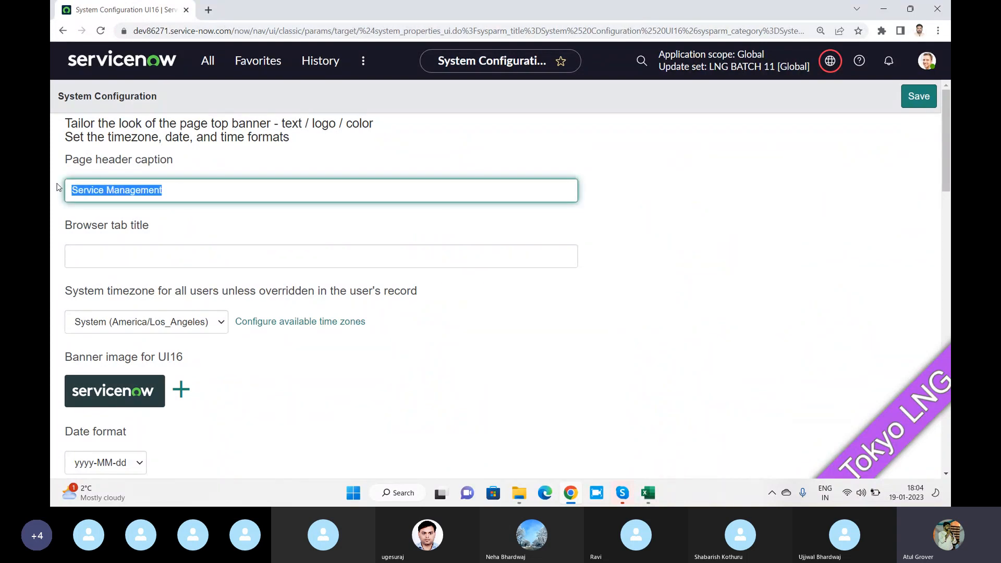
type("LNG")
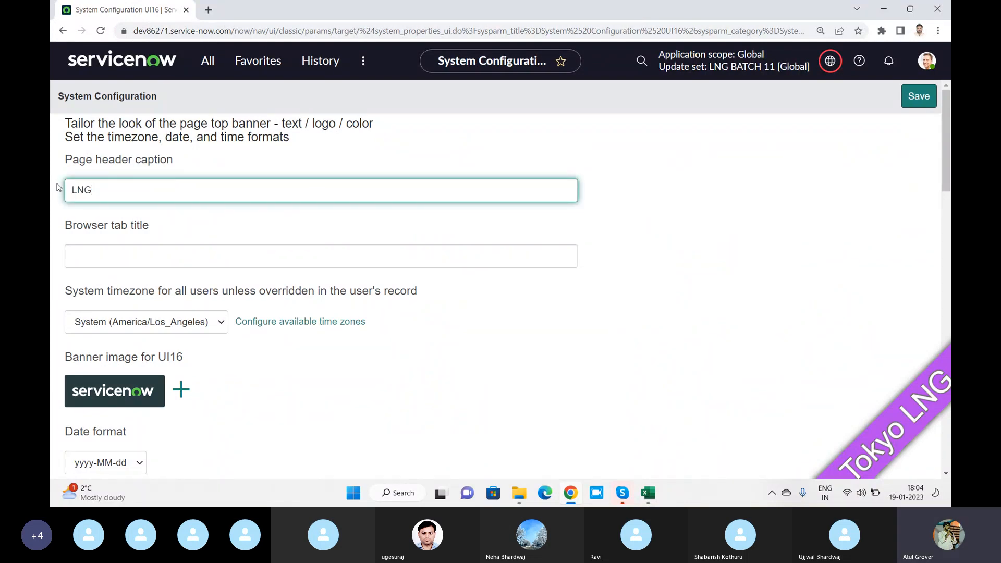
key("BackSpace")
key("BackSpace")
type("ea")
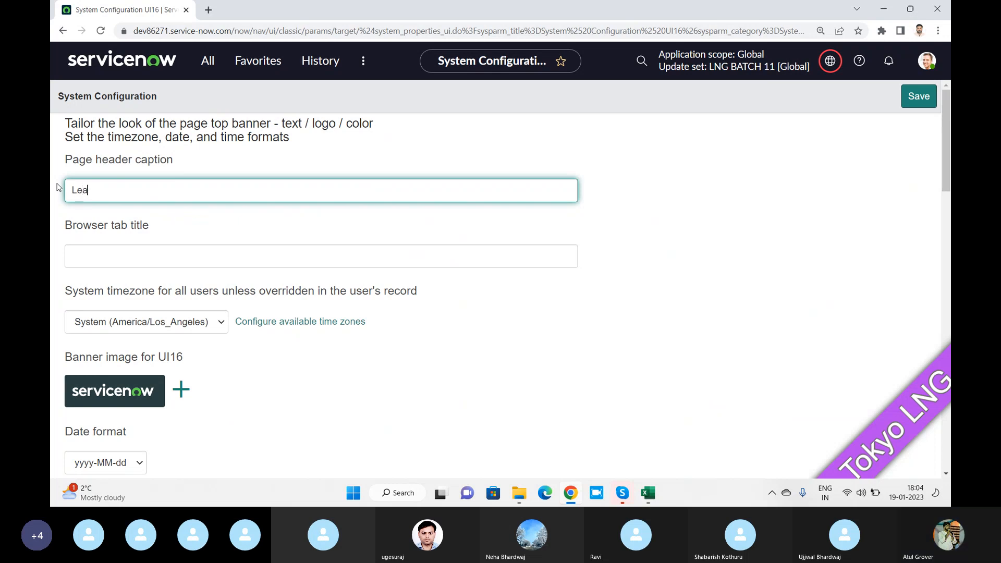
type("rnGrow")
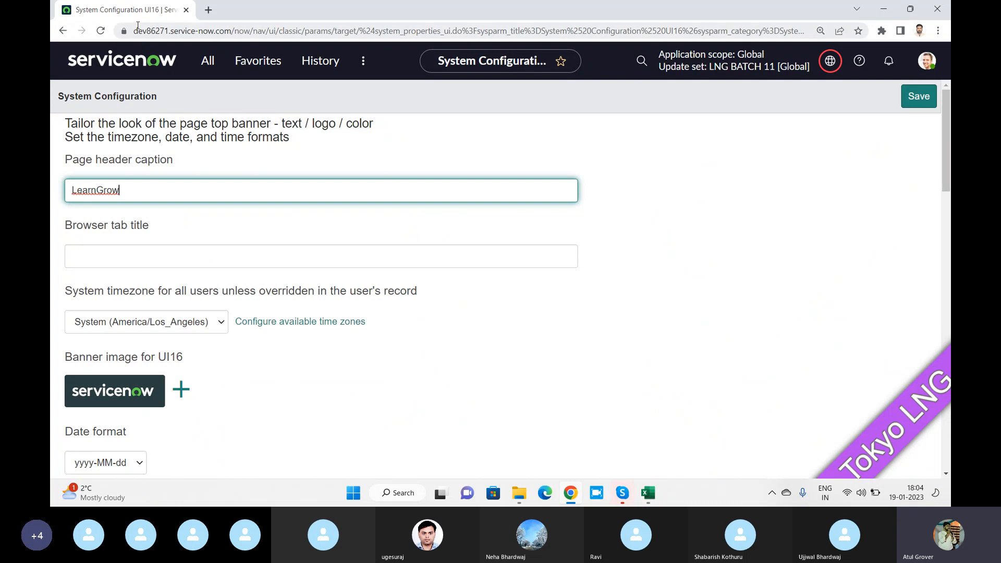
left_click(95, 253)
type("LNG")
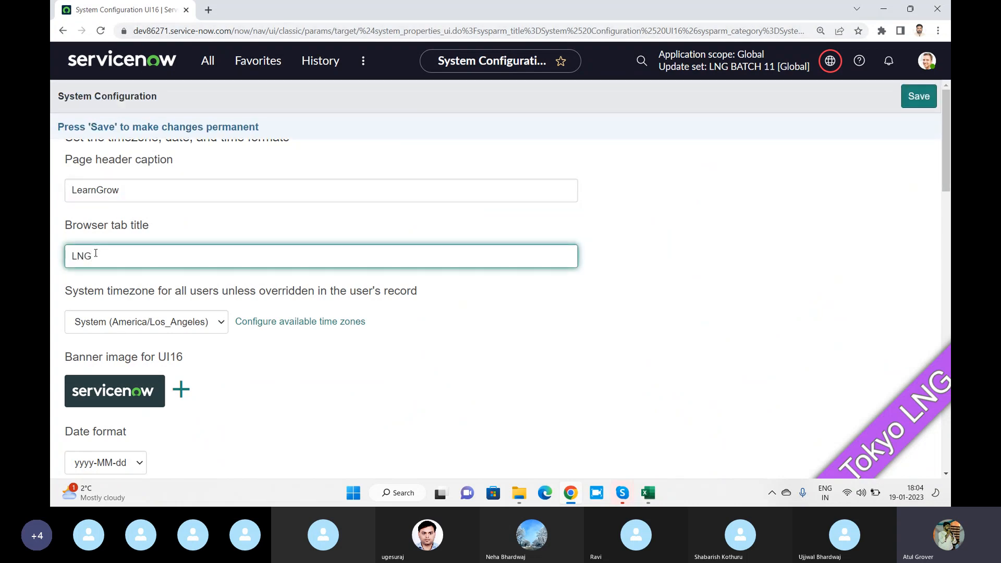
left_click(915, 99)
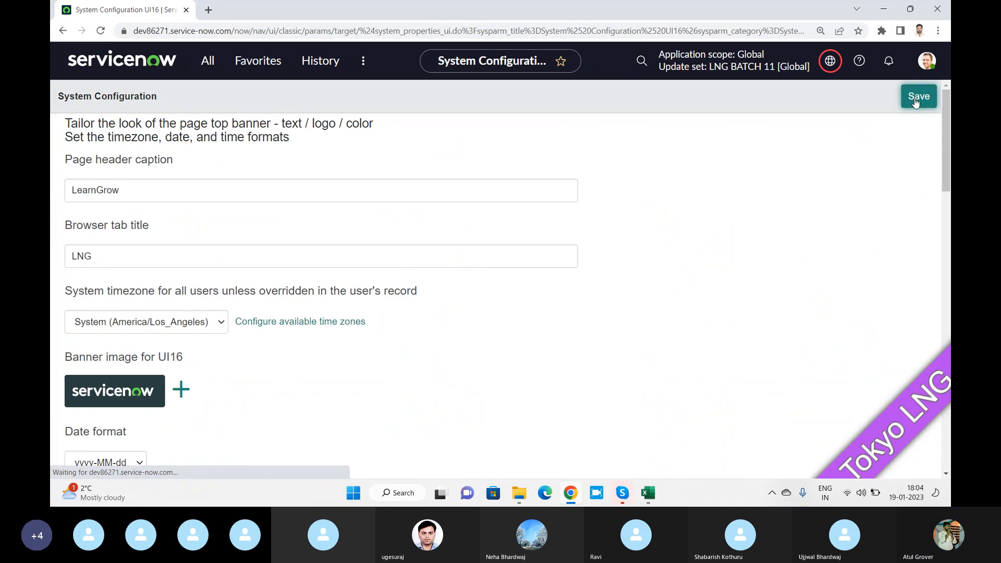
left_click(917, 97)
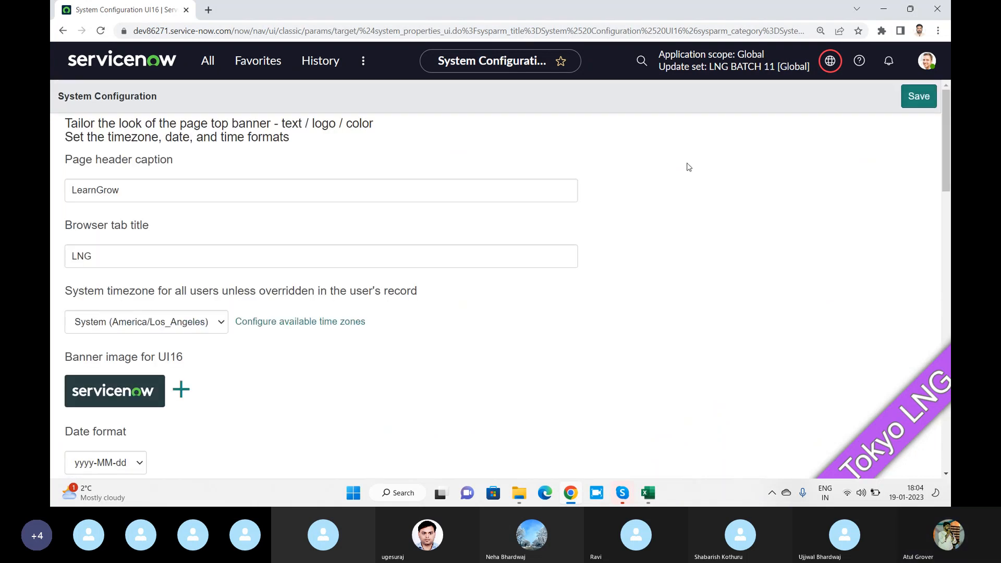
left_click(101, 32)
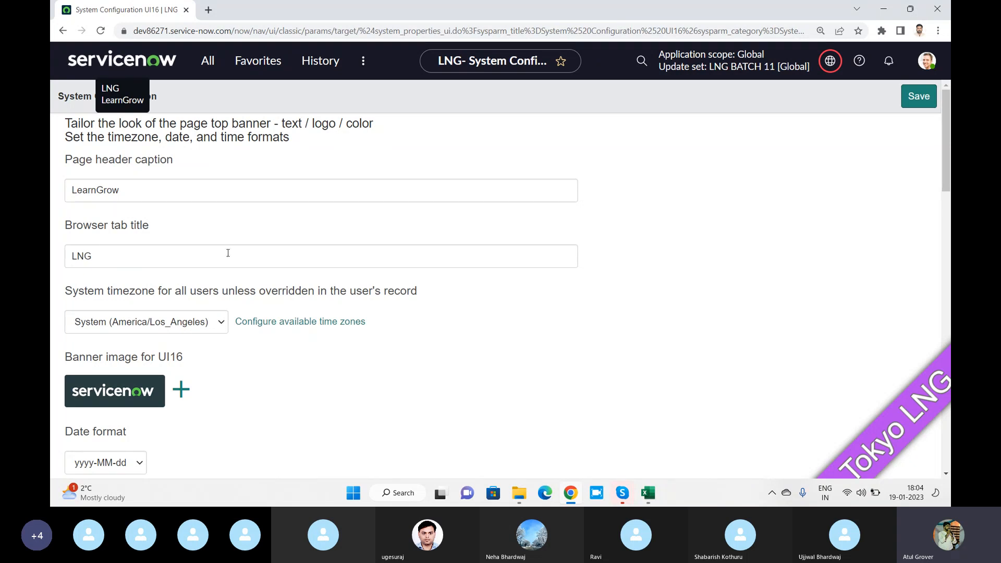
Highlight the system timezone description, then choose GMT in the System timezone dropdown
scroll(229, 239, "down", 1)
left_click_drag(105, 232, 417, 235)
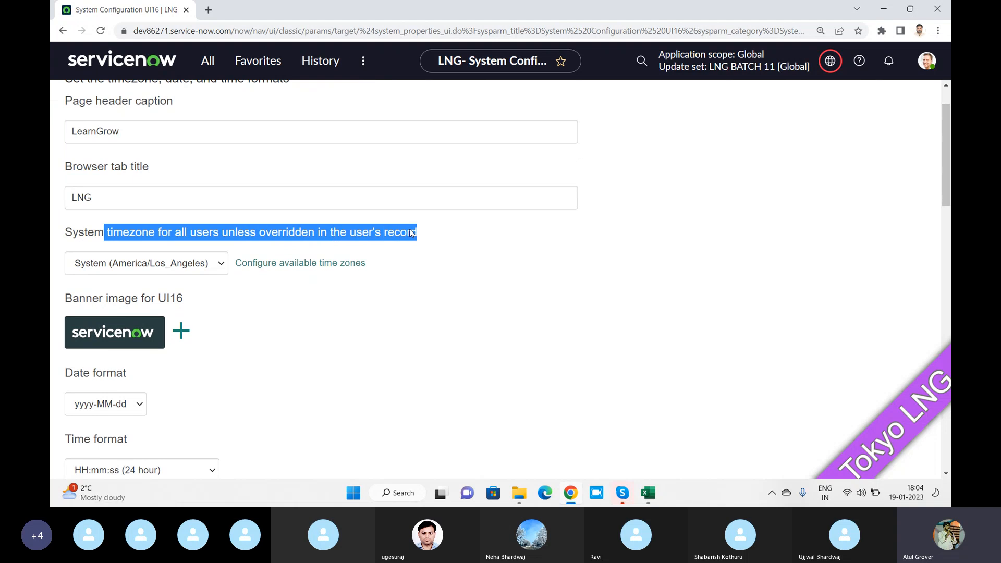
key("alt+Tab")
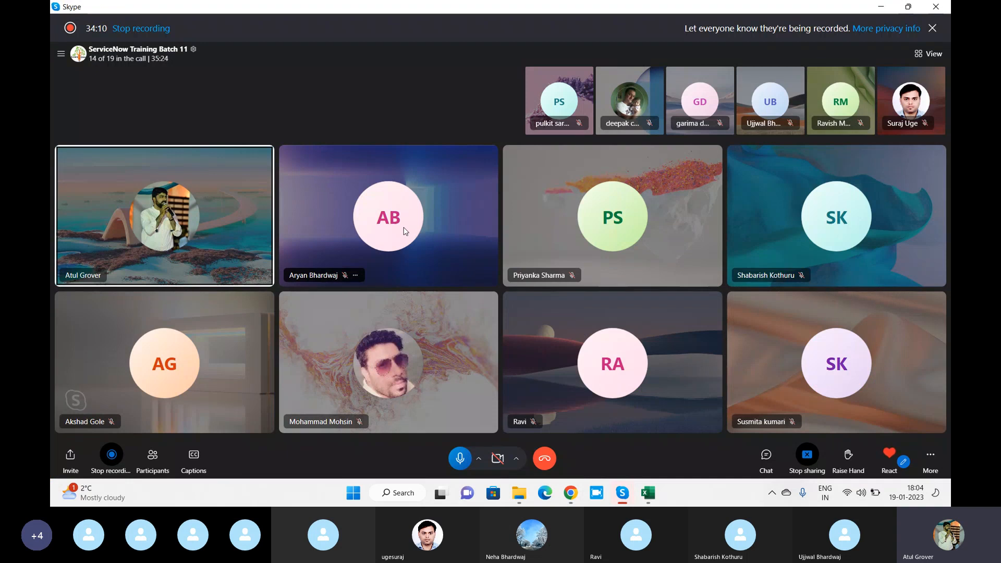
key("alt+Tab")
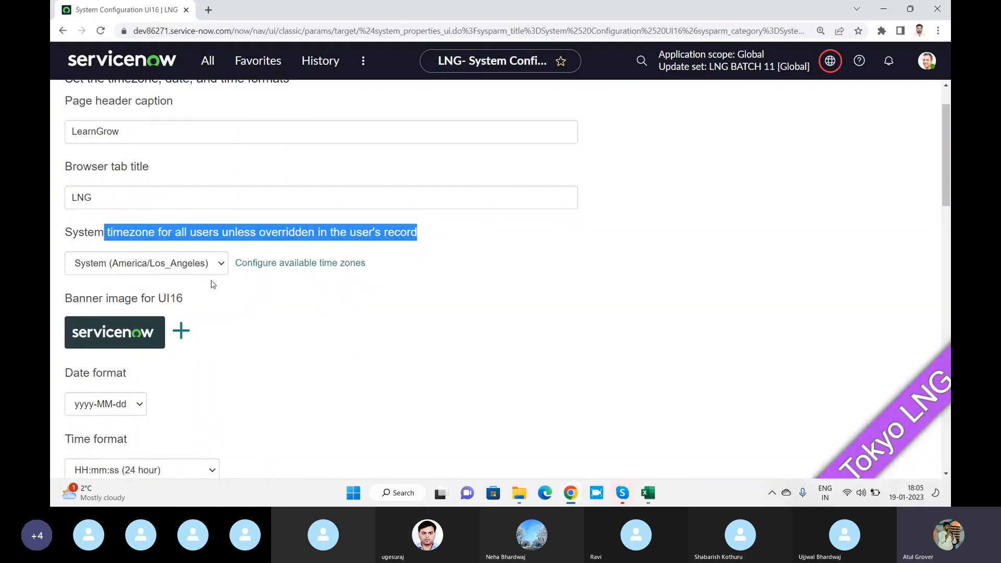
left_click(220, 265)
scroll(177, 194, "down", 1)
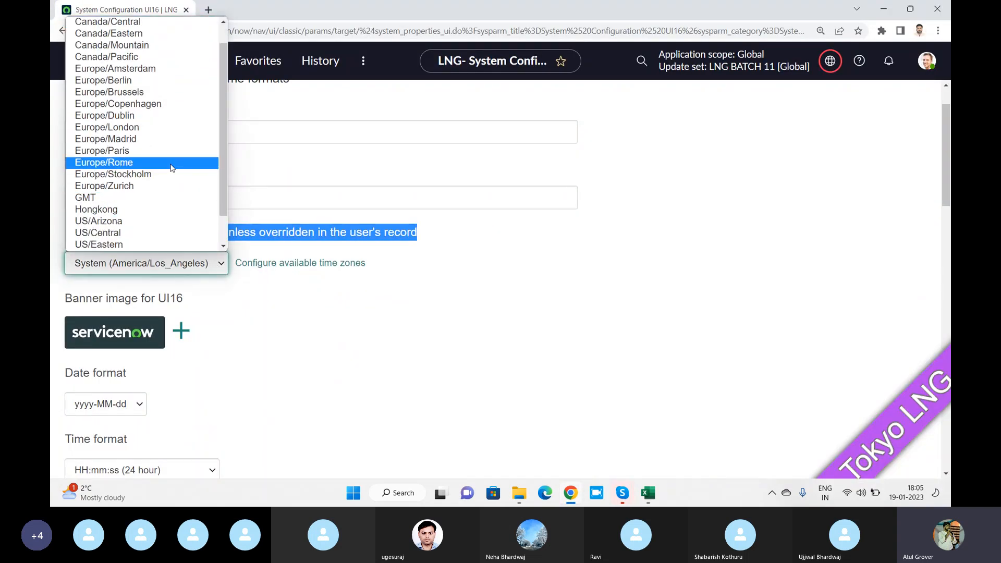
left_click(119, 197)
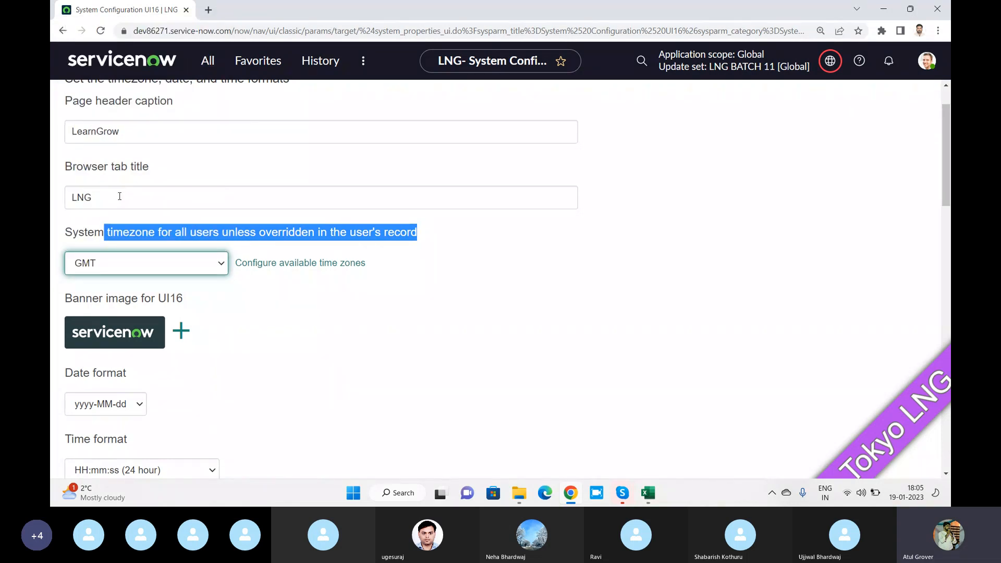
Filter the available time zones by 'IS' and add IST to the chosen list
left_click(298, 267)
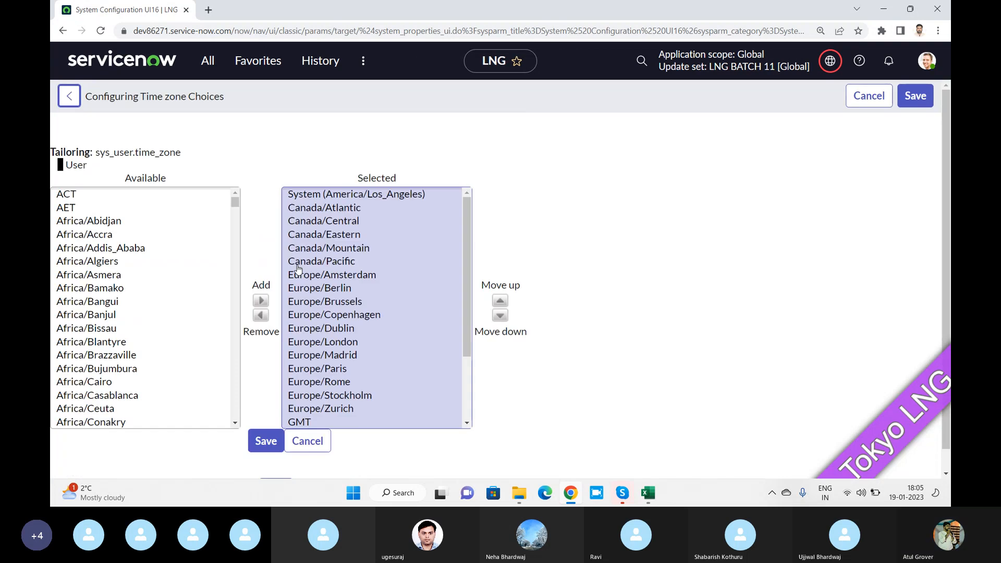
left_click(130, 199)
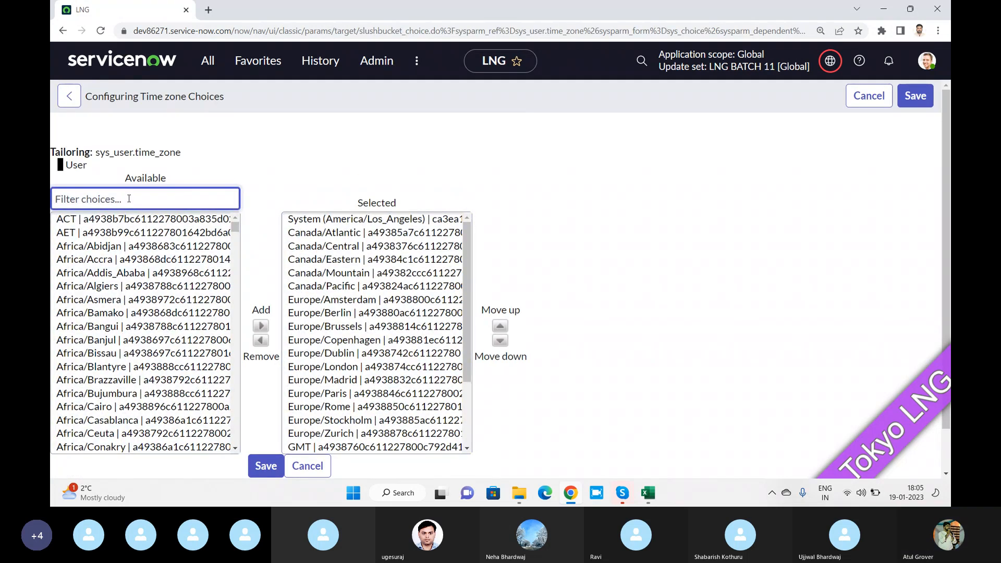
type("India")
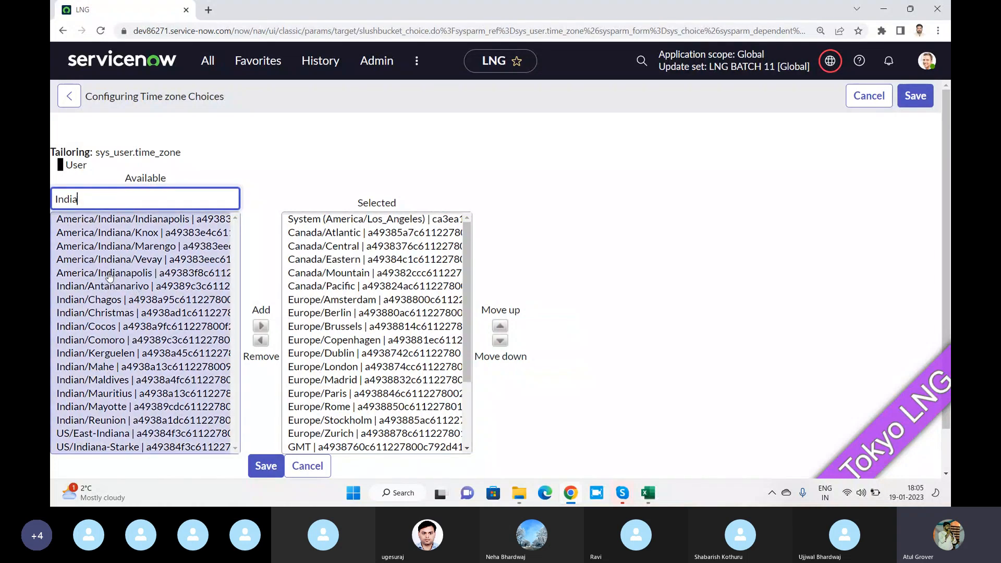
scroll(107, 277, "down", 1)
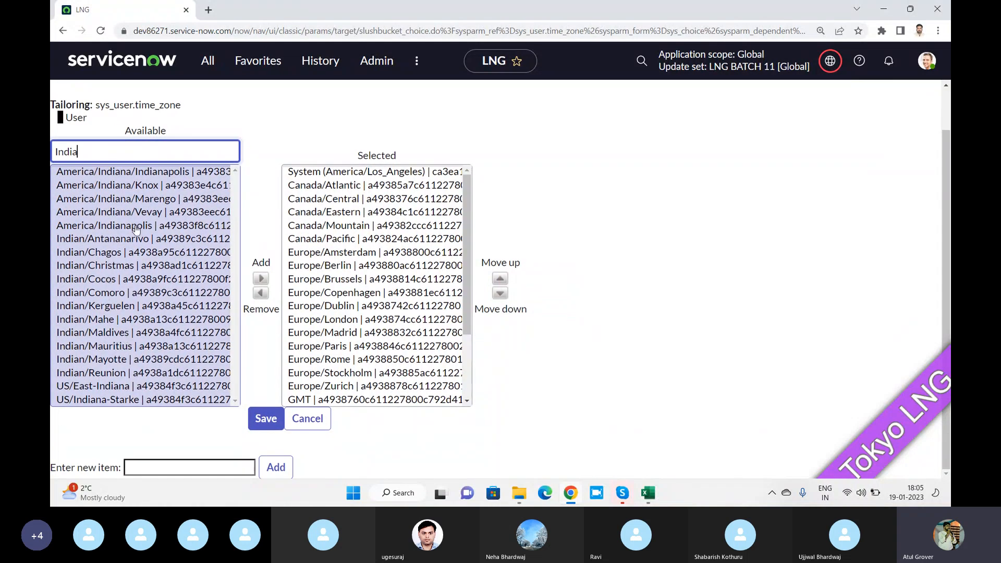
key("ctrl+a")
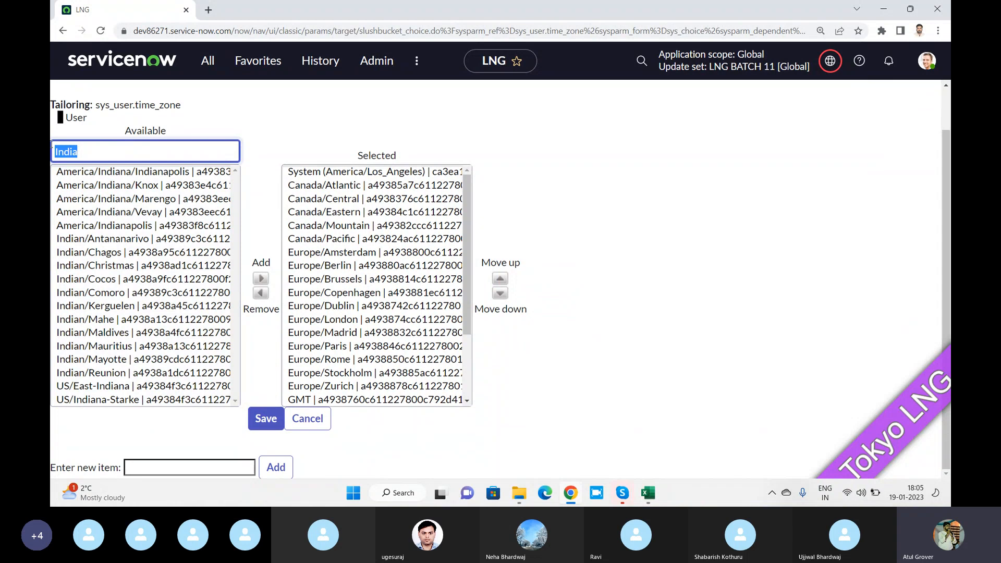
type("mum")
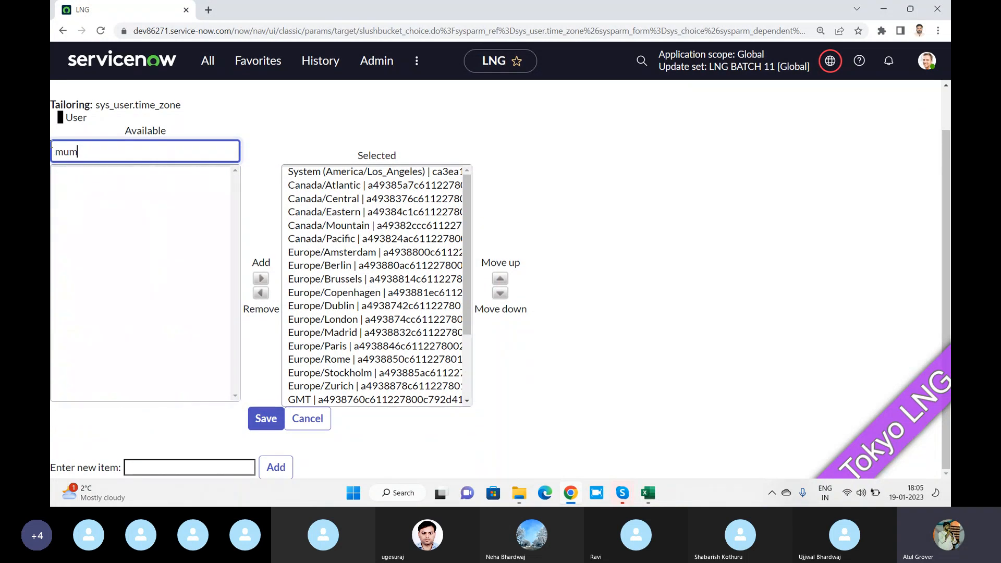
type("ba")
key("BackSpace")
key("BackSpace")
key("BackSpace")
key("BackSpace")
key("BackSpace")
key("BackSpace")
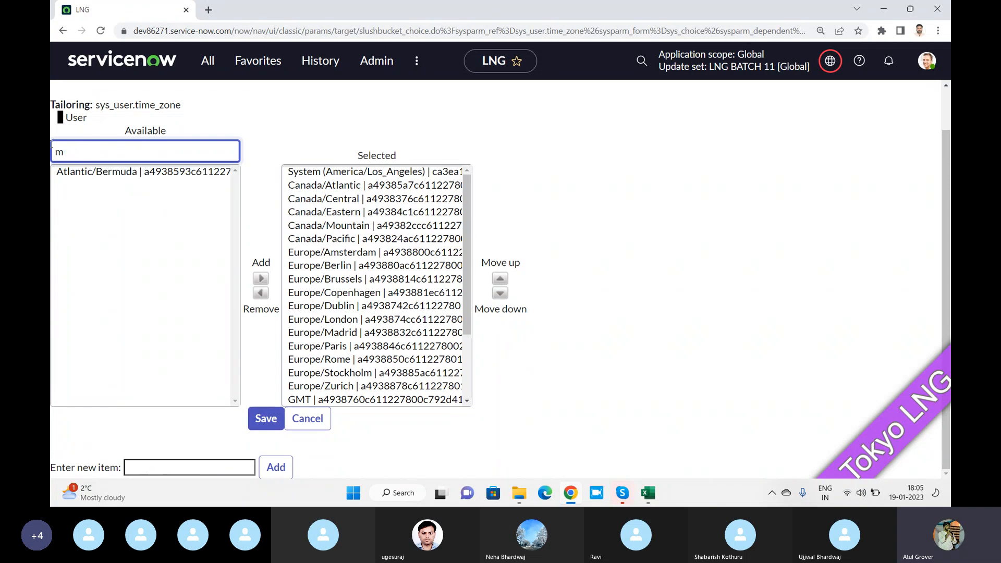
type("IS")
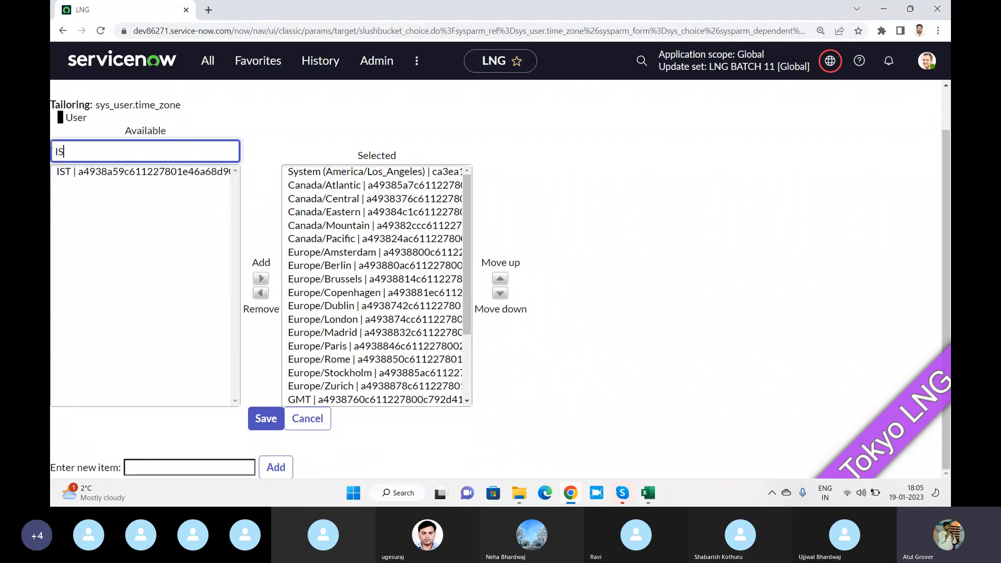
left_click(99, 172)
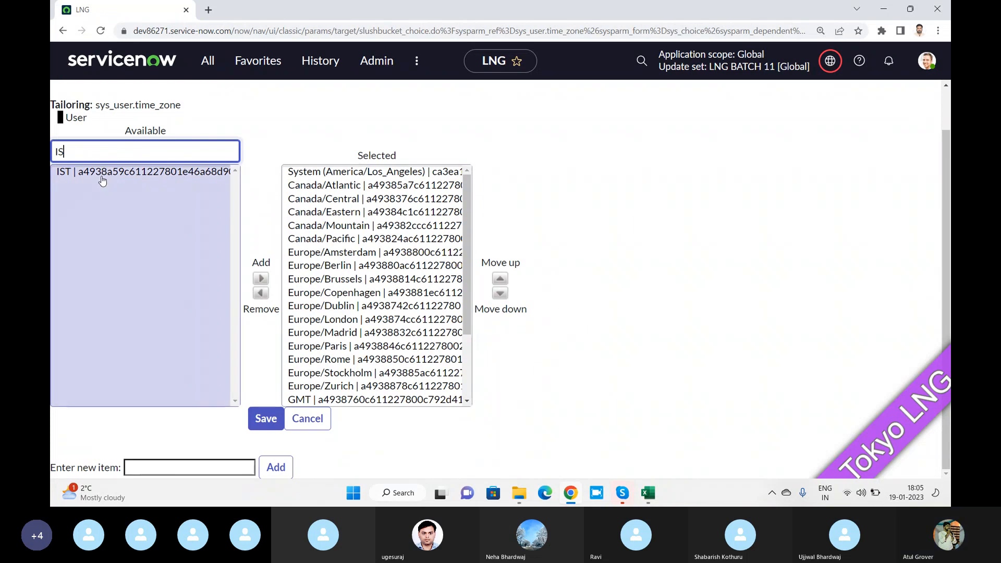
left_click(260, 280)
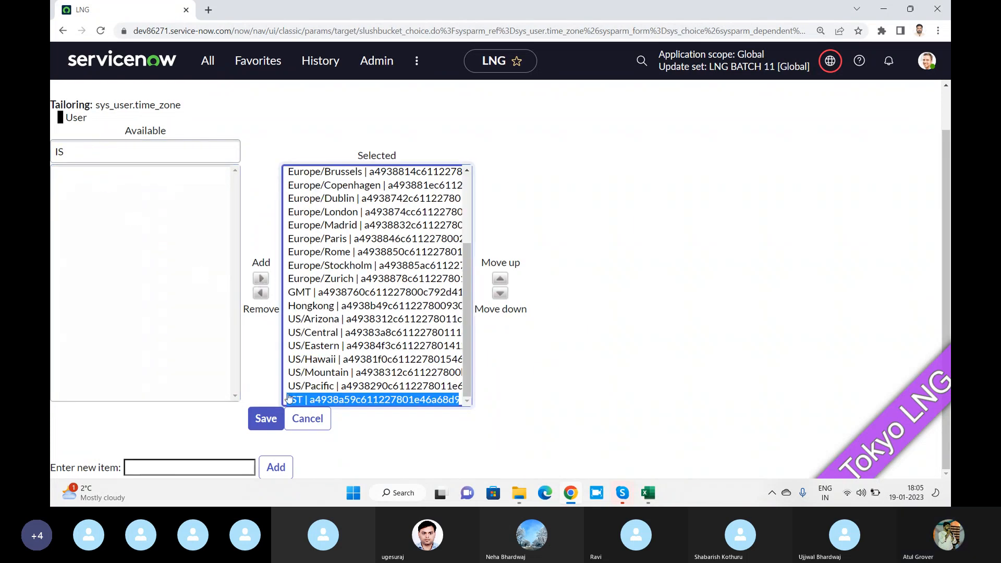
left_click(275, 424)
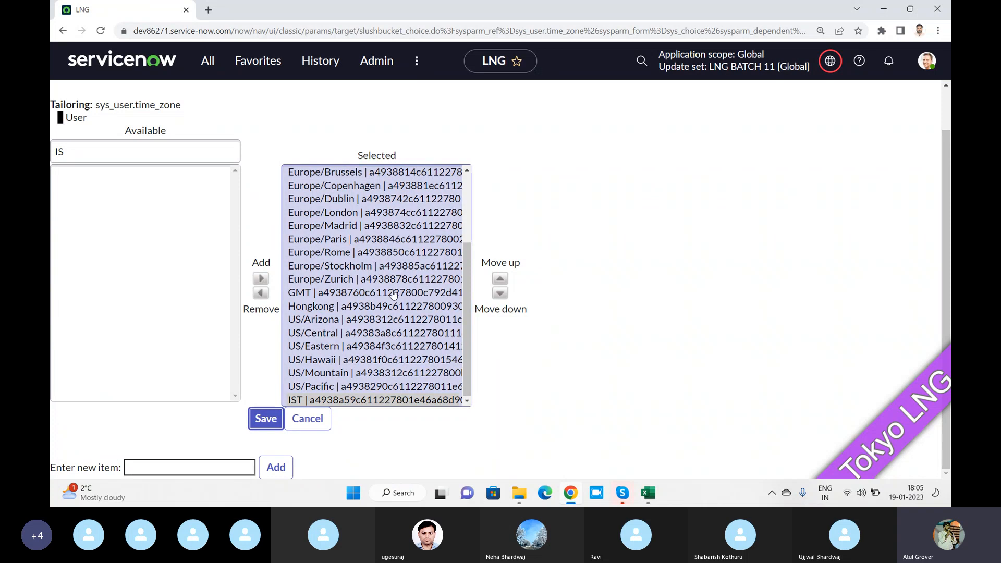
left_click(265, 423)
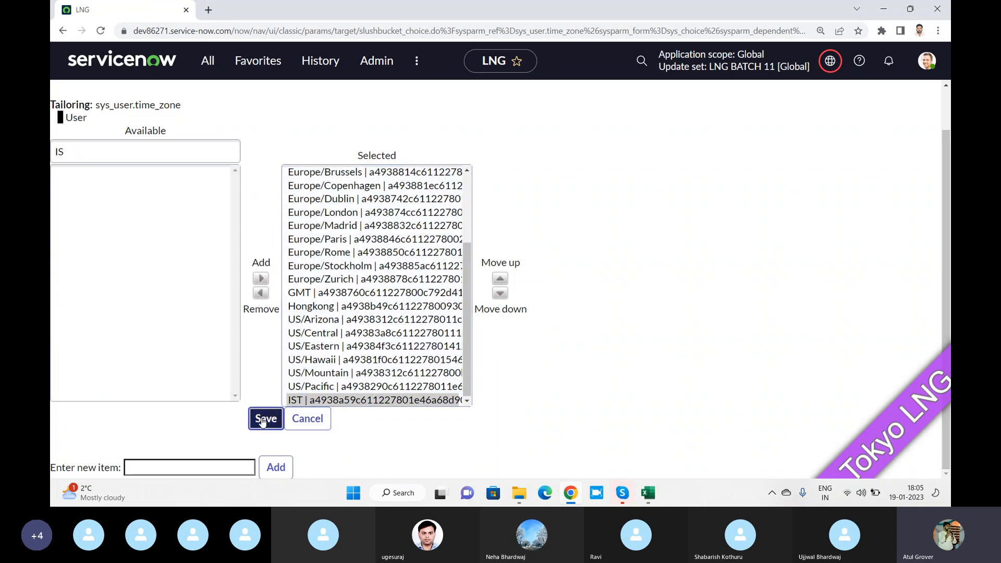
Move IST up to just below Europe/Rome and save the time zone choices
left_click(414, 399)
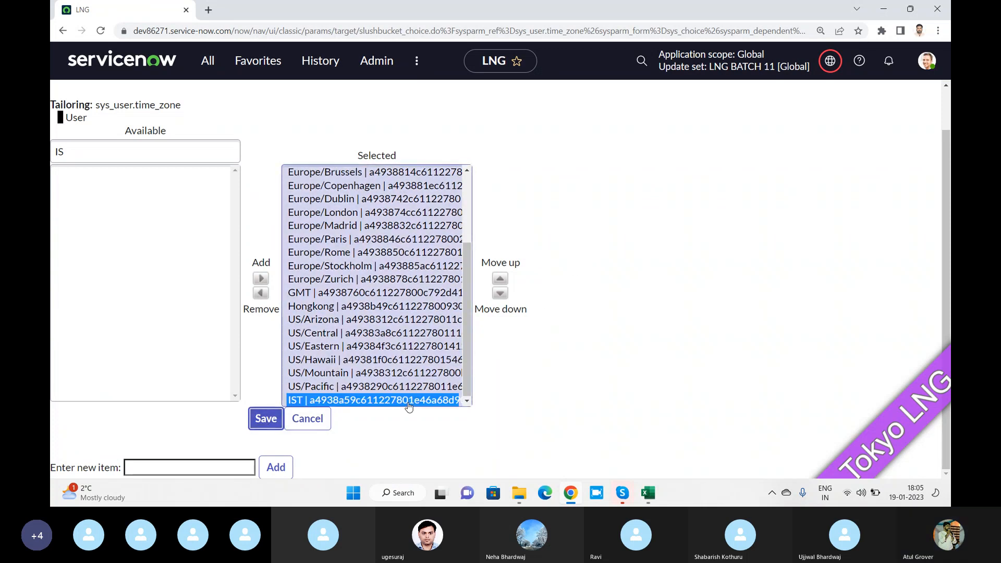
left_click(500, 279)
left_click(500, 279)
left_click(500, 279)
left_click(500, 279)
left_click(500, 278)
left_click(499, 279)
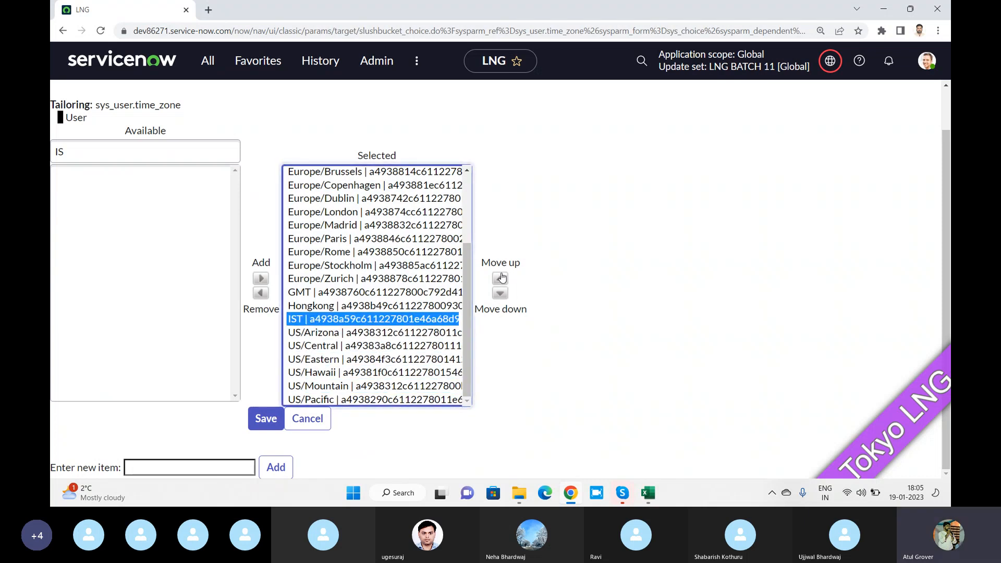
left_click(500, 279)
left_click(500, 279)
left_click(499, 279)
left_click(500, 279)
left_click(283, 419)
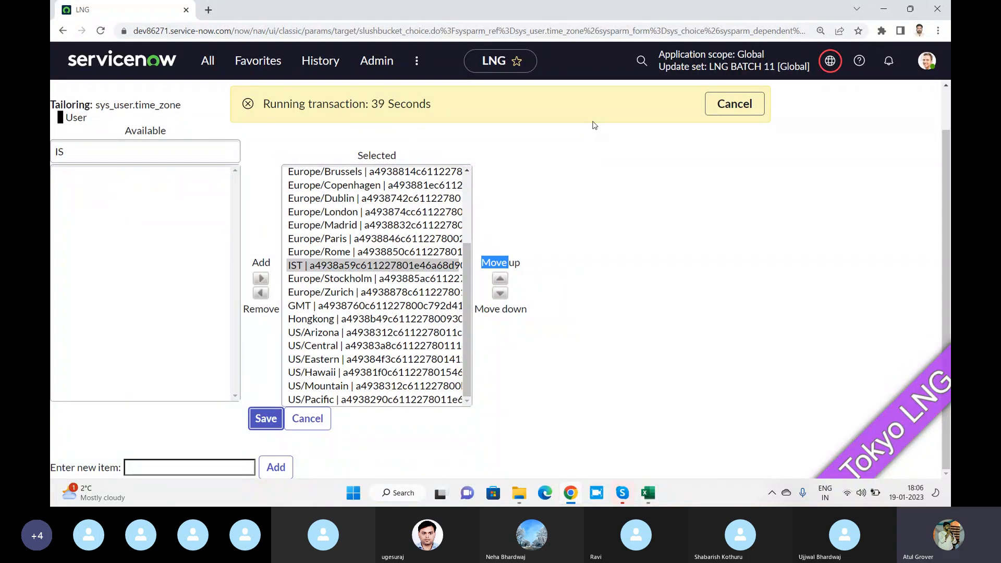
left_click_drag(260, 104, 462, 103)
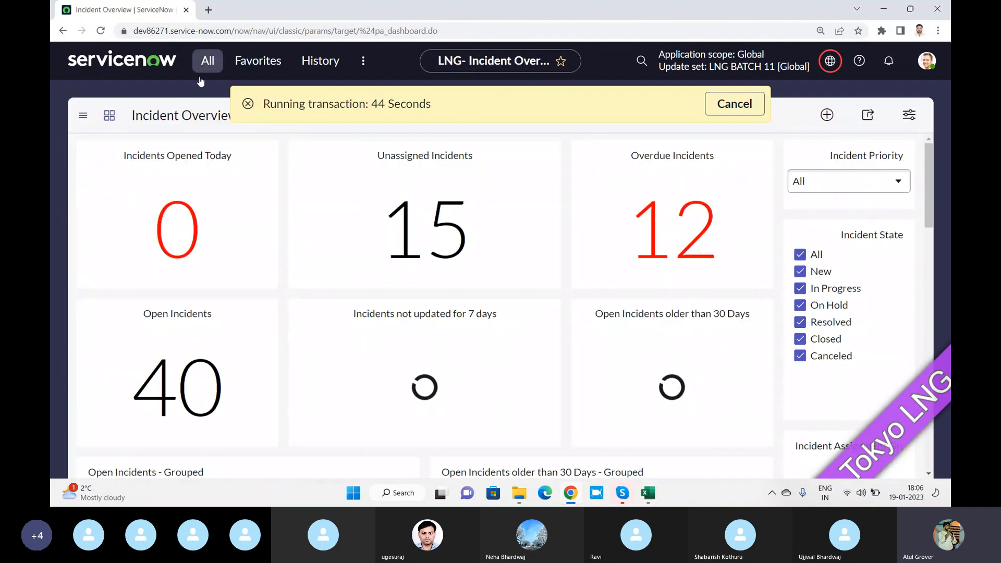
Open Basic Configuration UI16 via 'system pro' and set the system timezone to IST
left_click(217, 67)
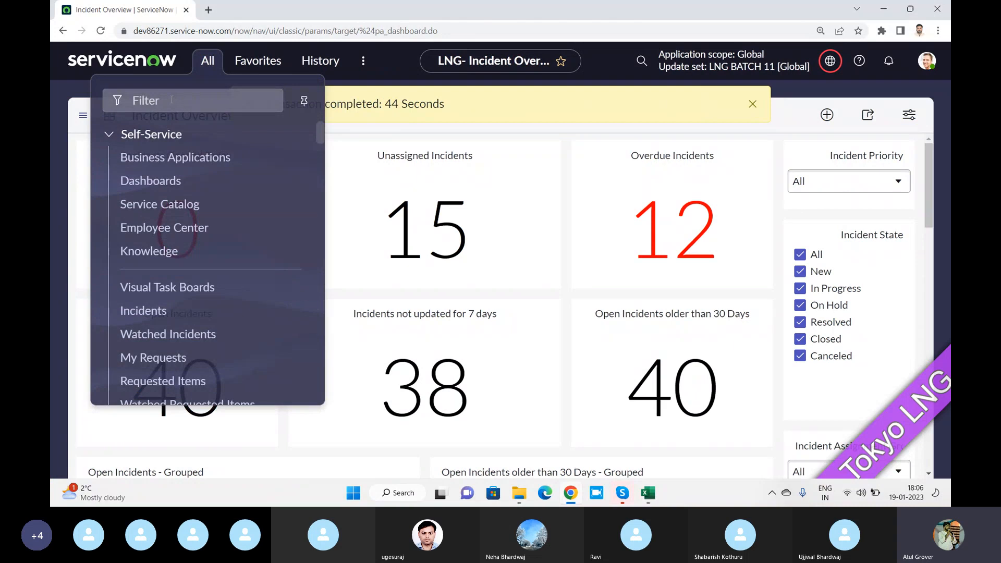
type("syste")
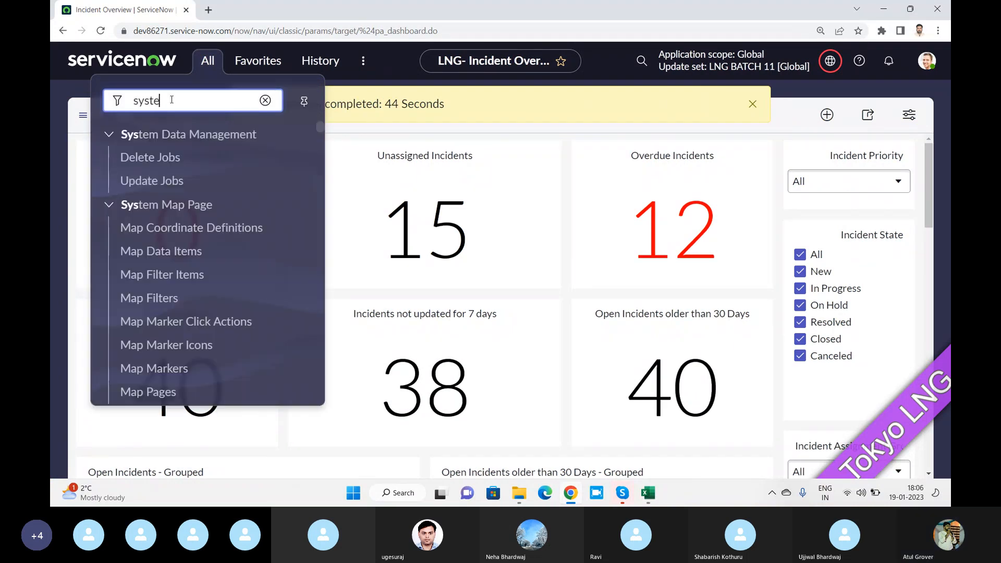
type("m pro")
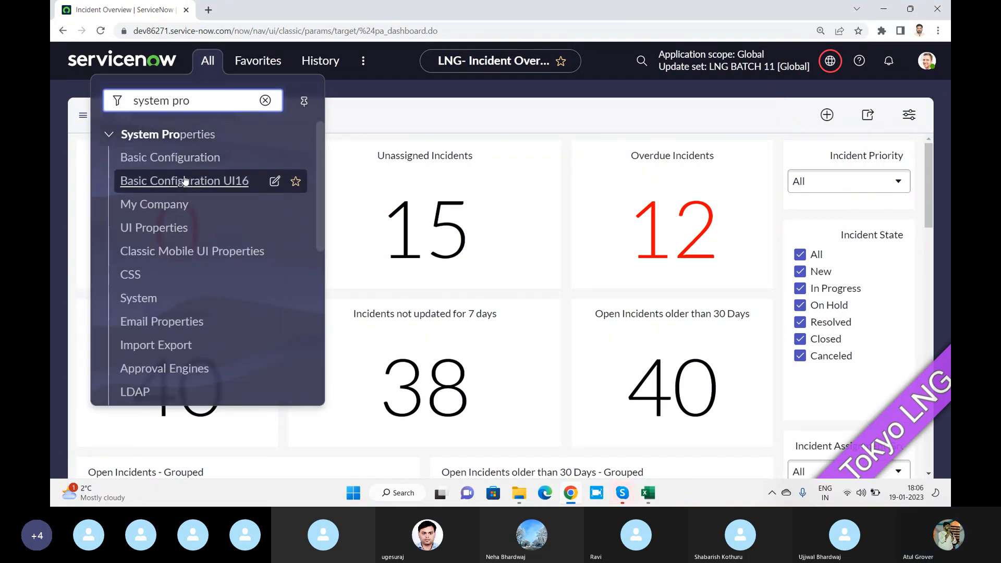
left_click(185, 180)
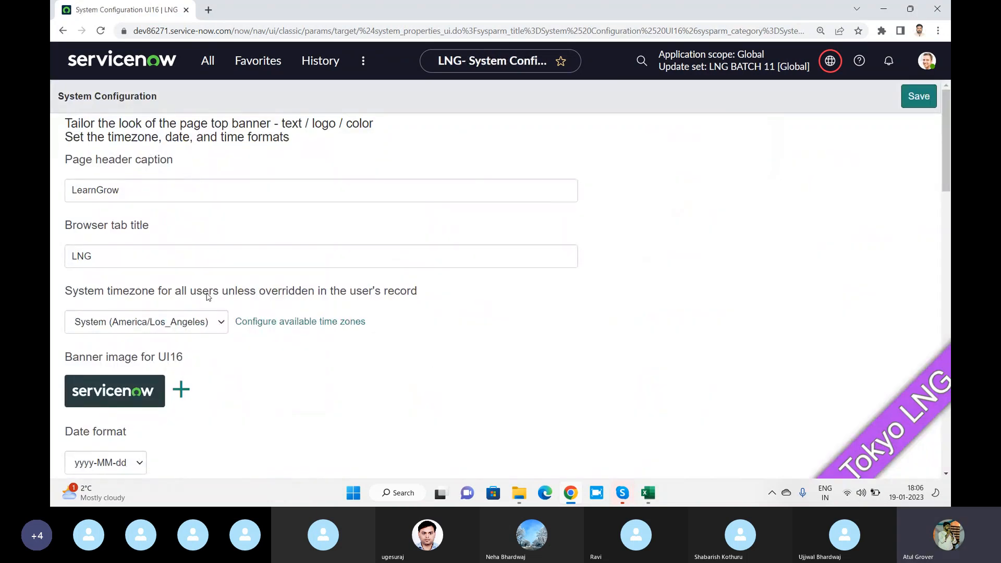
left_click(220, 323)
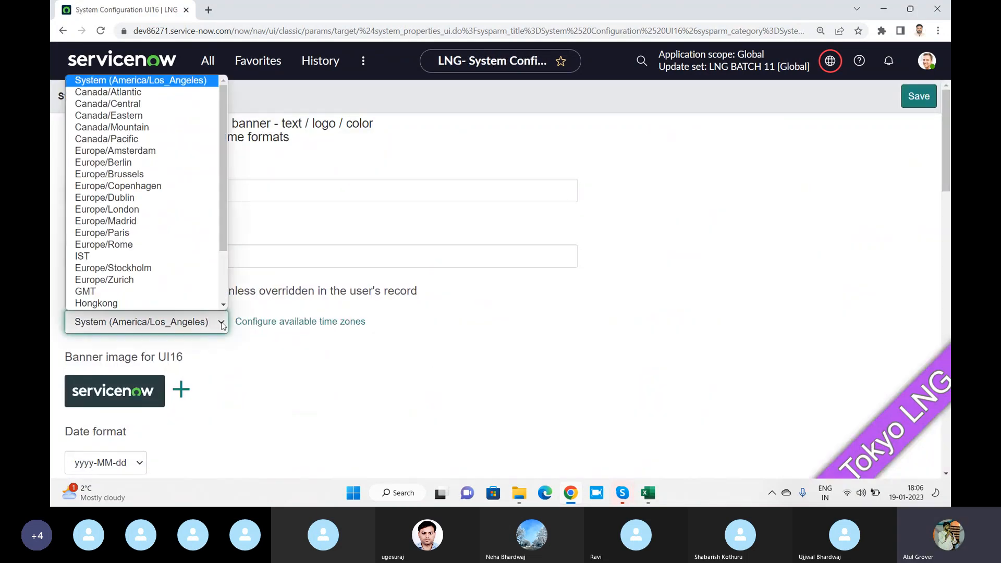
left_click(115, 253)
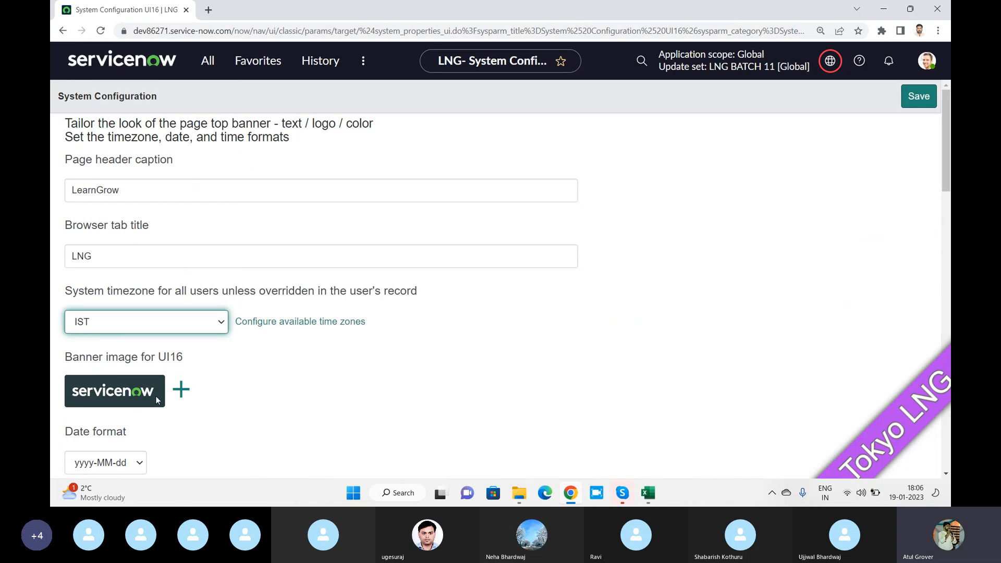
Upload the day1 image from the Batch 11 folder as the UI16 banner and save
left_click(183, 390)
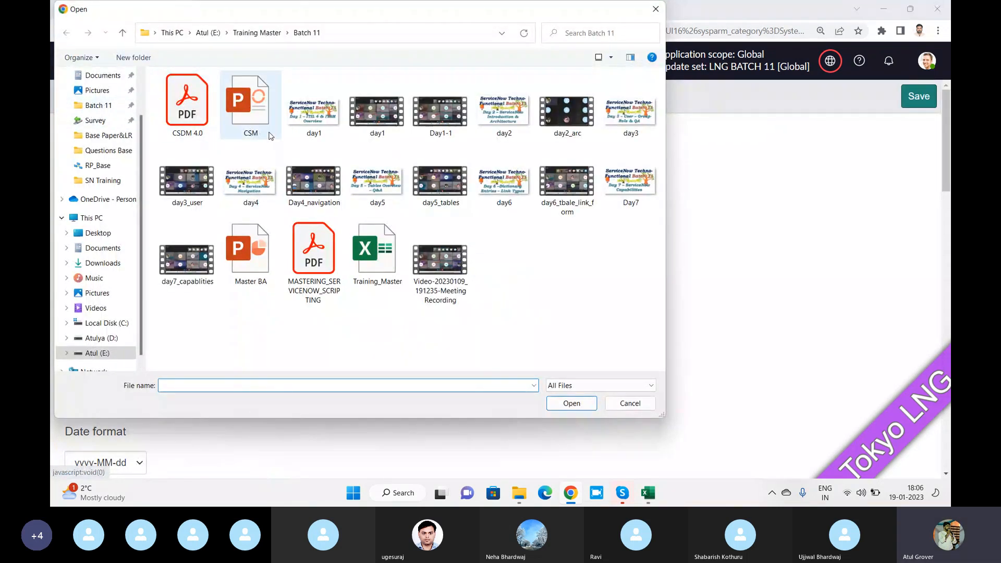
left_click(307, 115)
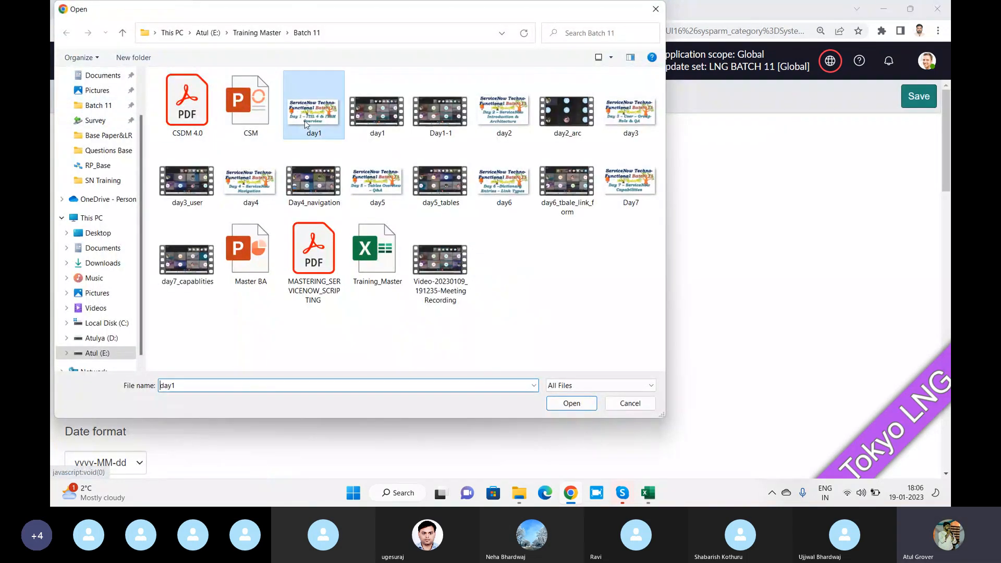
left_click(257, 33)
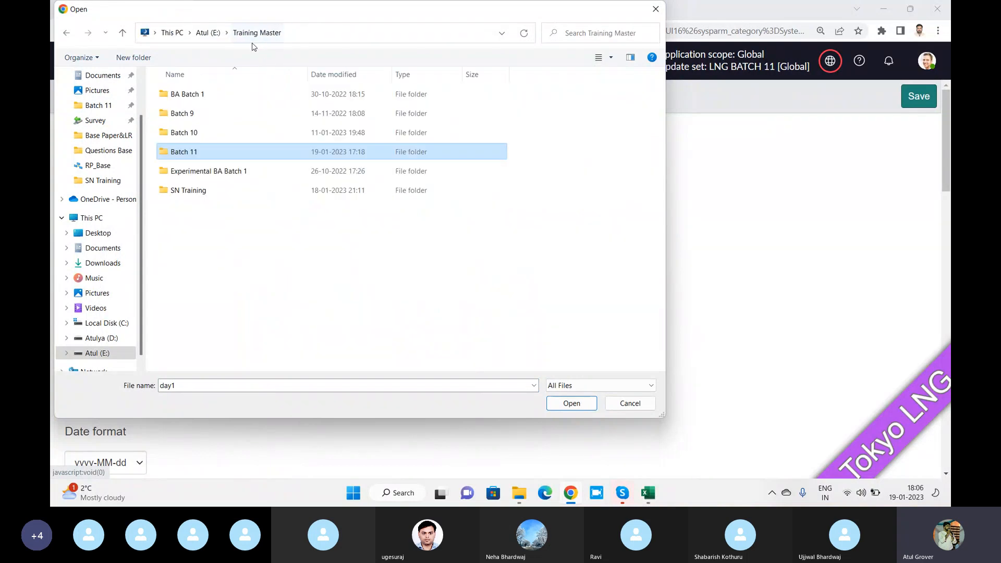
double_click(181, 113)
scroll(269, 137, "down", 5)
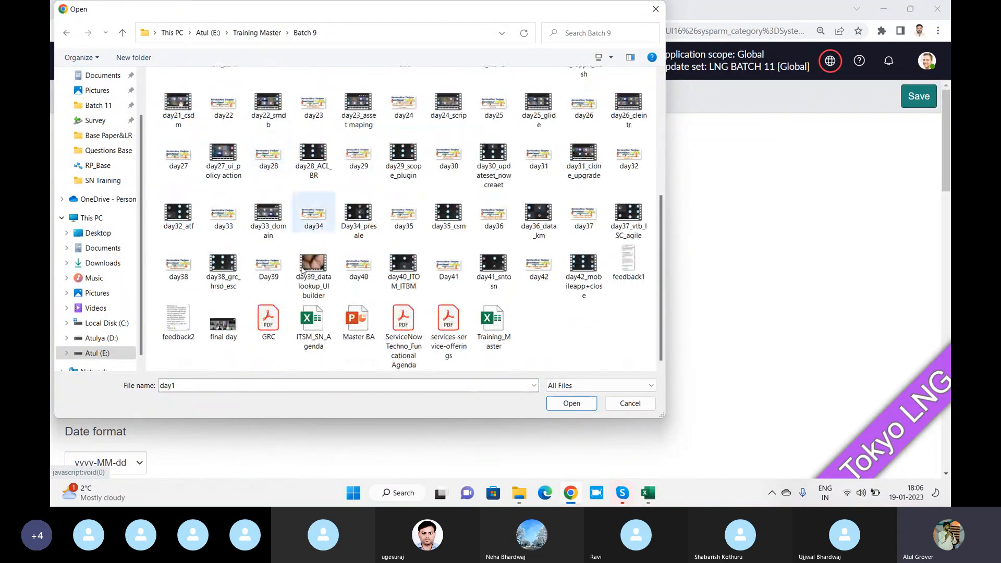
scroll(338, 252, "up", 5)
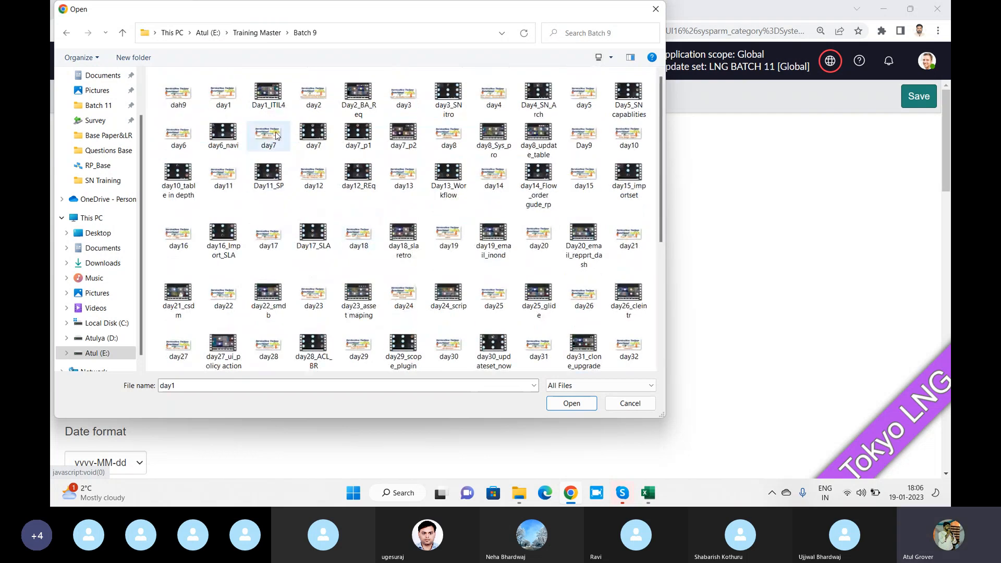
left_click(257, 32)
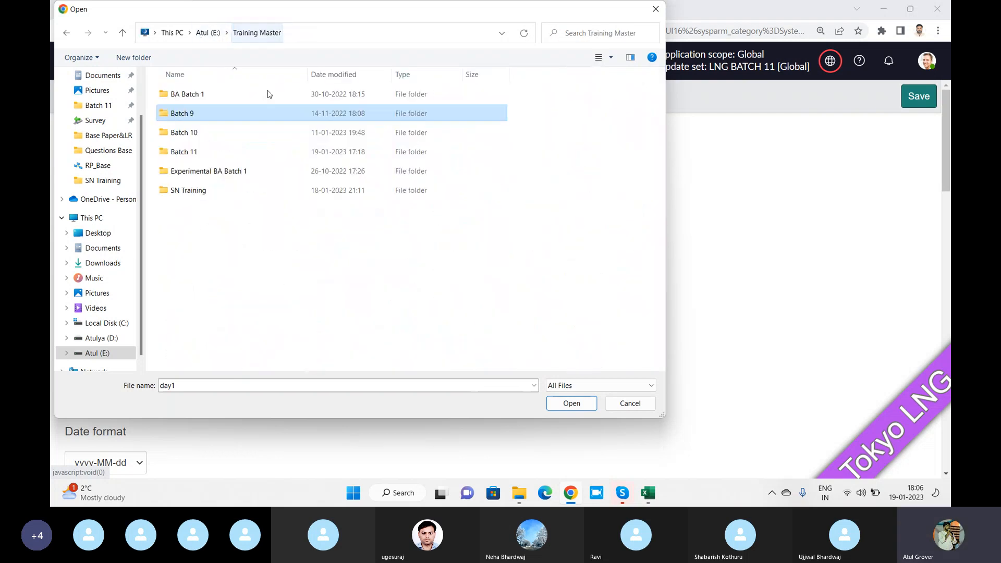
double_click(190, 172)
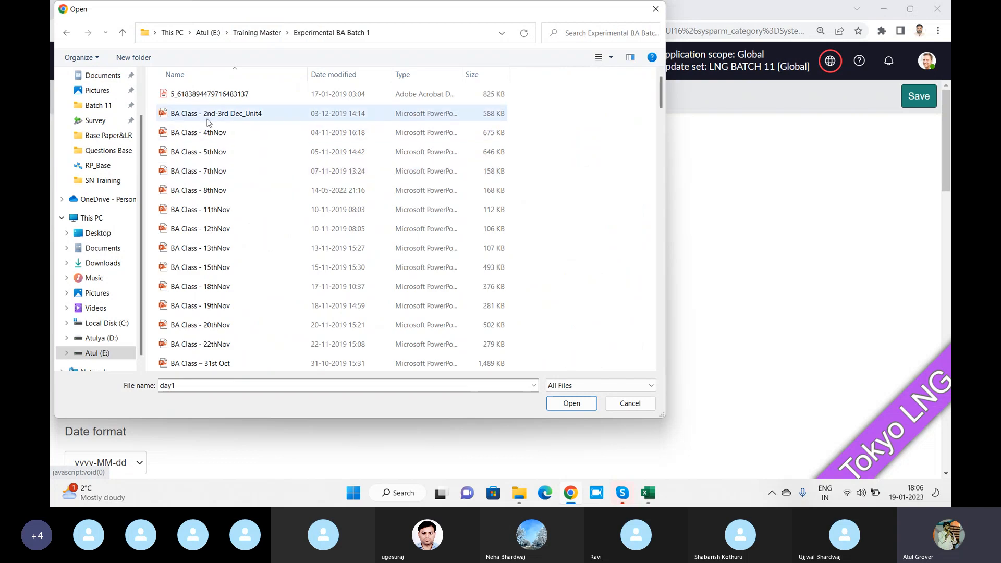
left_click(256, 32)
double_click(219, 150)
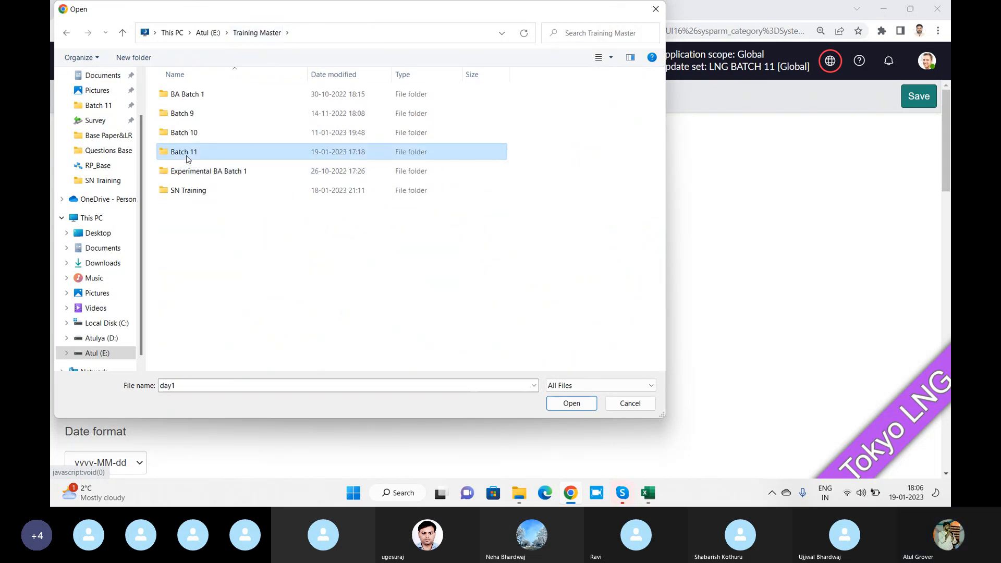
left_click(581, 408)
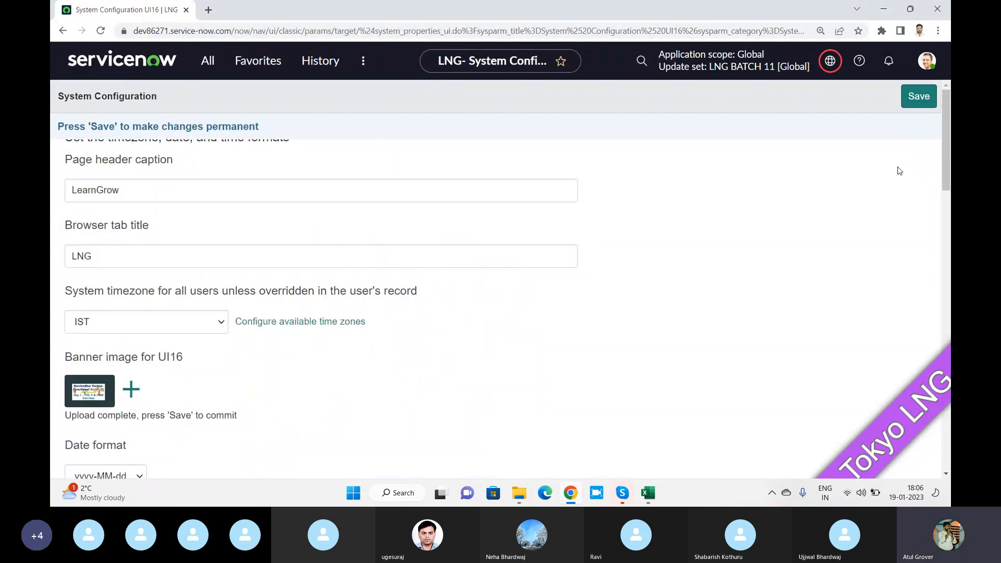
left_click(911, 98)
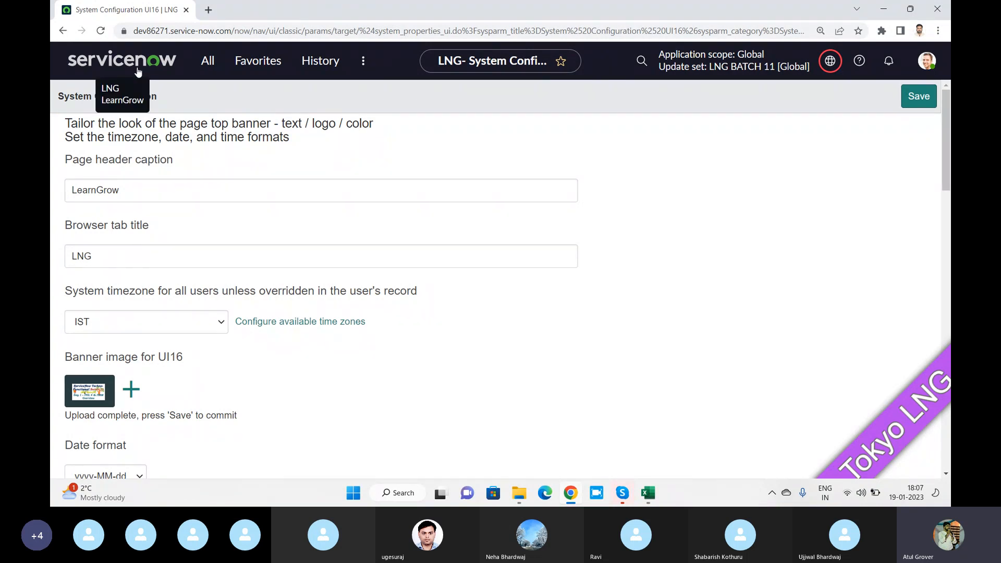
scroll(106, 359, "down", 2)
left_click(106, 359)
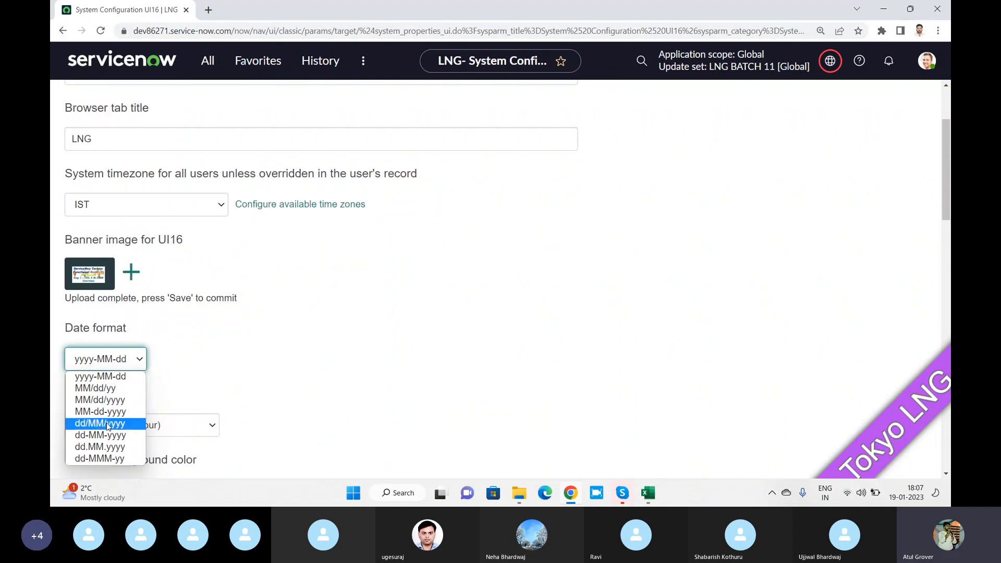
Set the date format to dd-MMM-yy and keep HH:mm:ss (24 hour) as time format
left_click(110, 460)
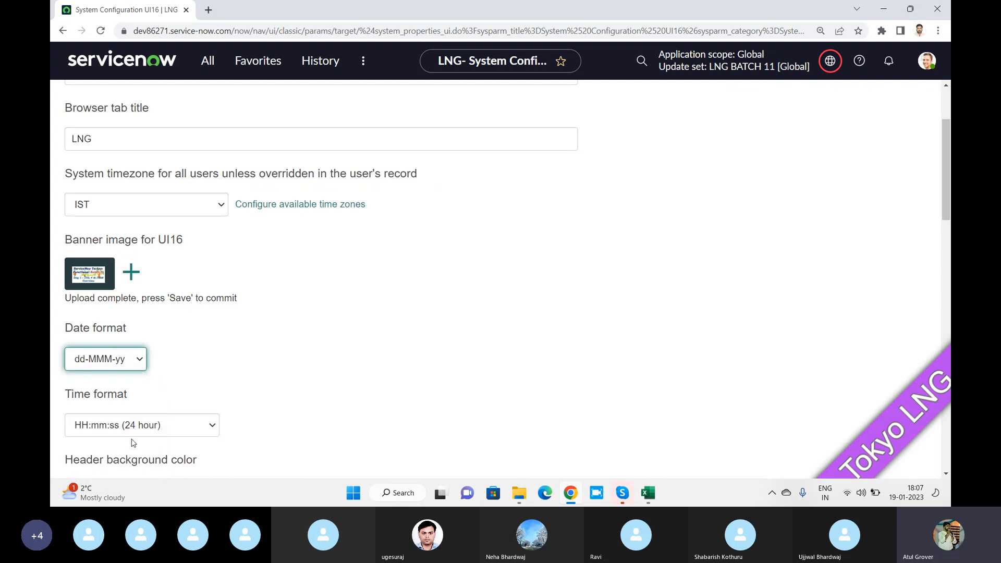
scroll(228, 330, "down", 2)
scroll(228, 329, "down", 1)
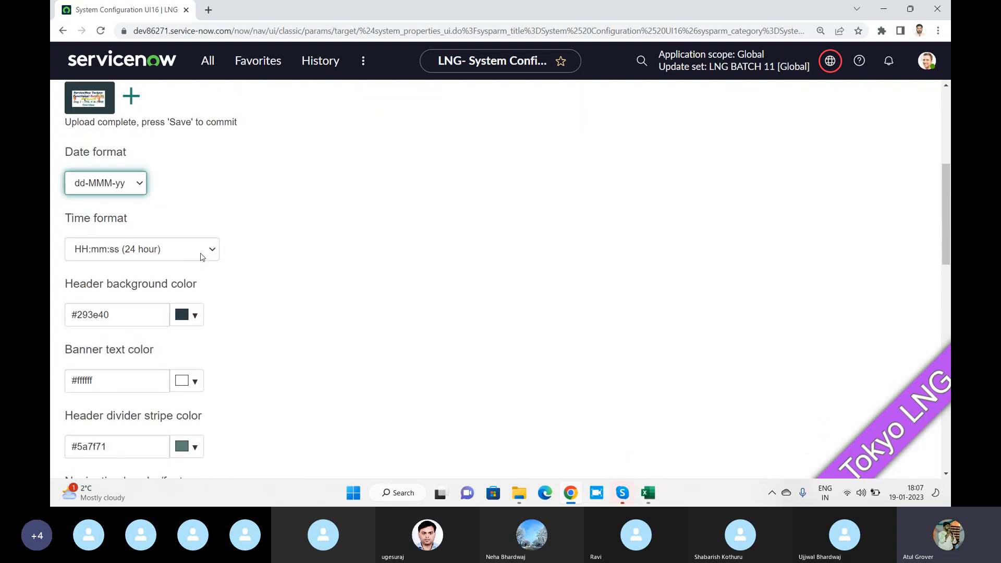
left_click(172, 249)
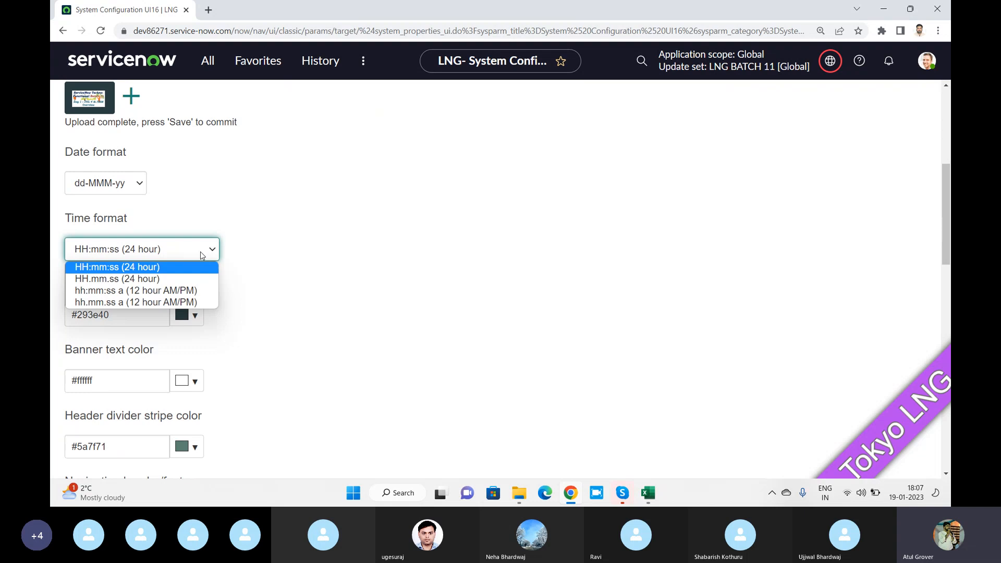
left_click(145, 268)
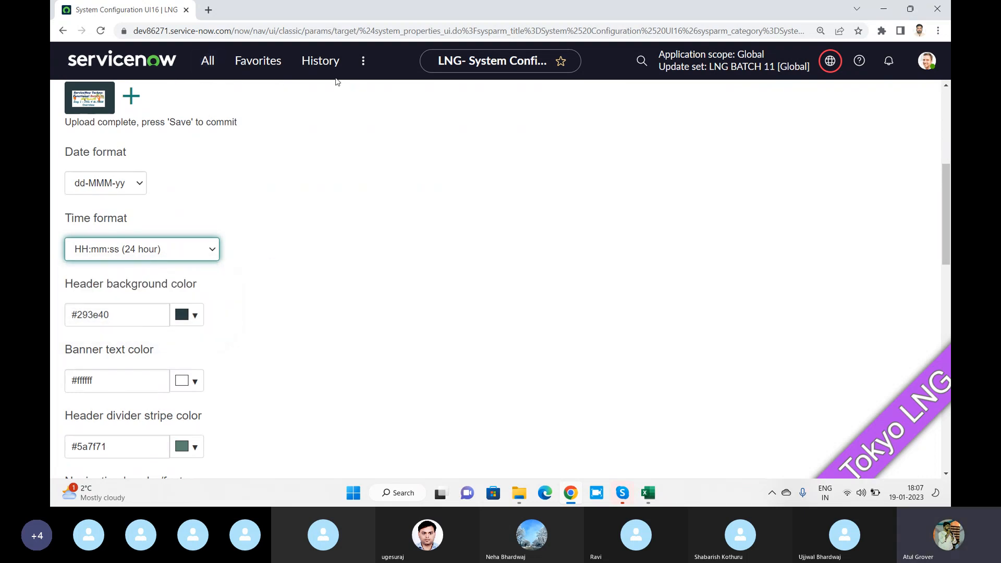
Set the header background colour to red (#f32309)
left_click(197, 316)
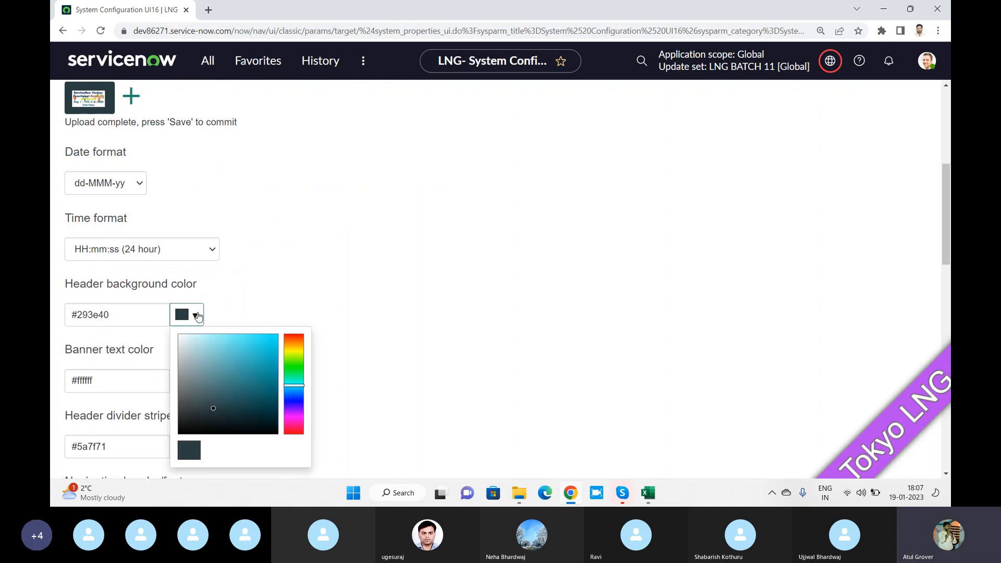
left_click(292, 351)
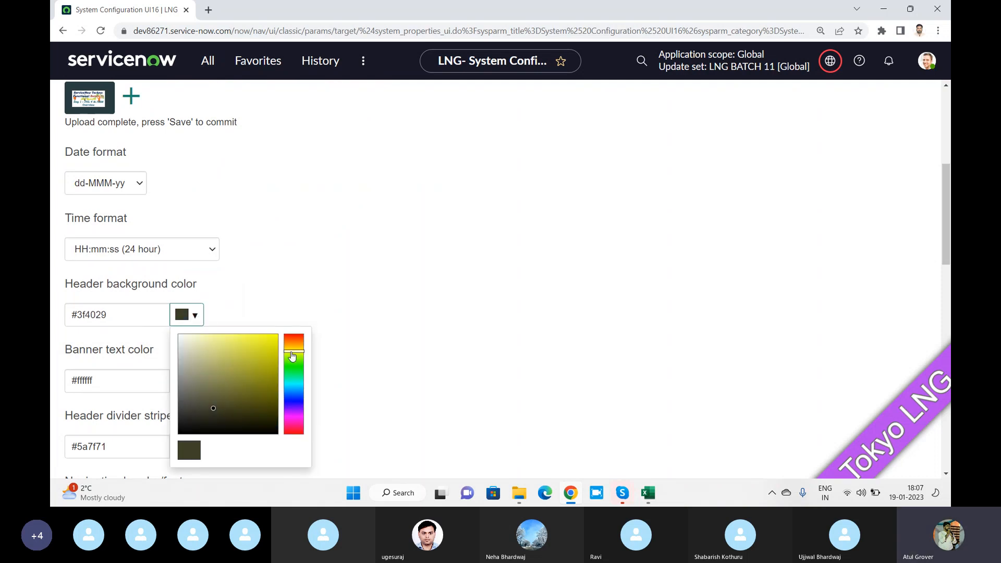
left_click(263, 345)
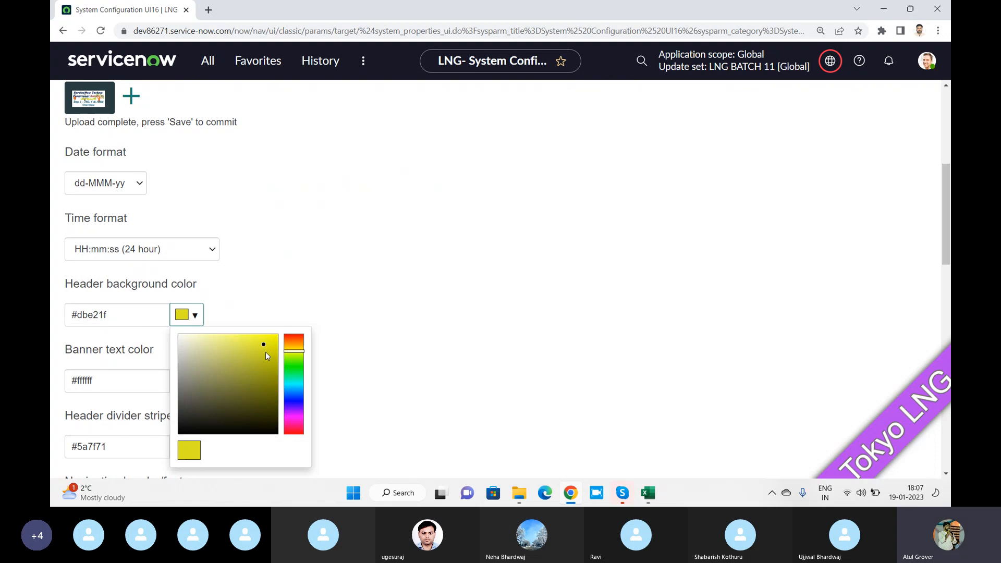
left_click_drag(263, 344, 274, 338)
left_click(289, 340)
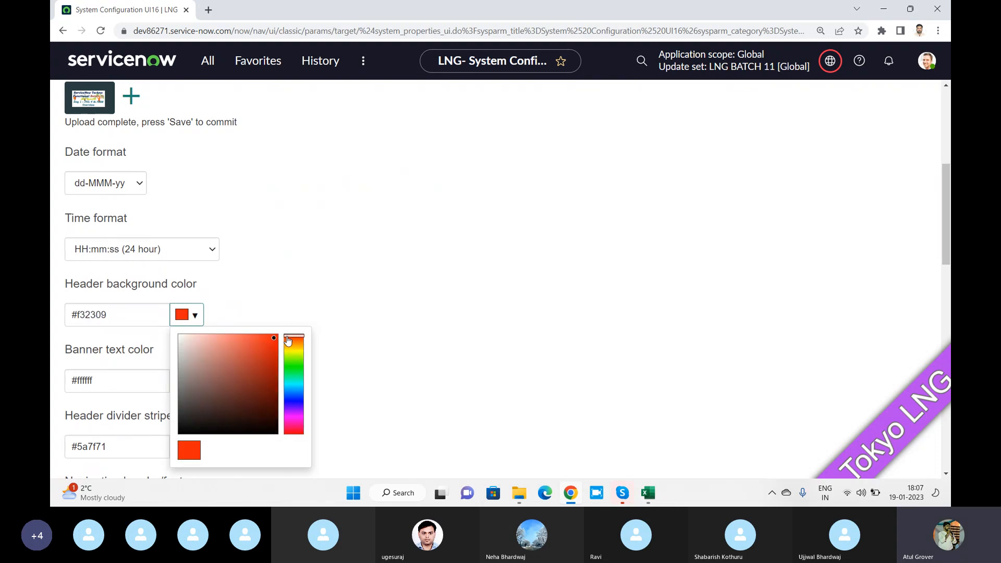
left_click(392, 296)
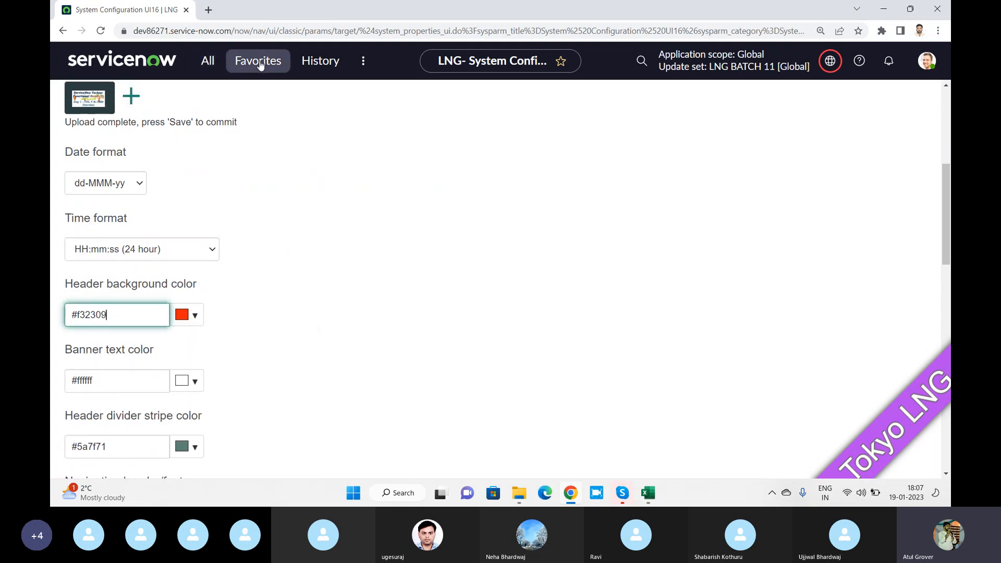
Set the banner text colour to blue (#1940e2)
left_click(204, 391)
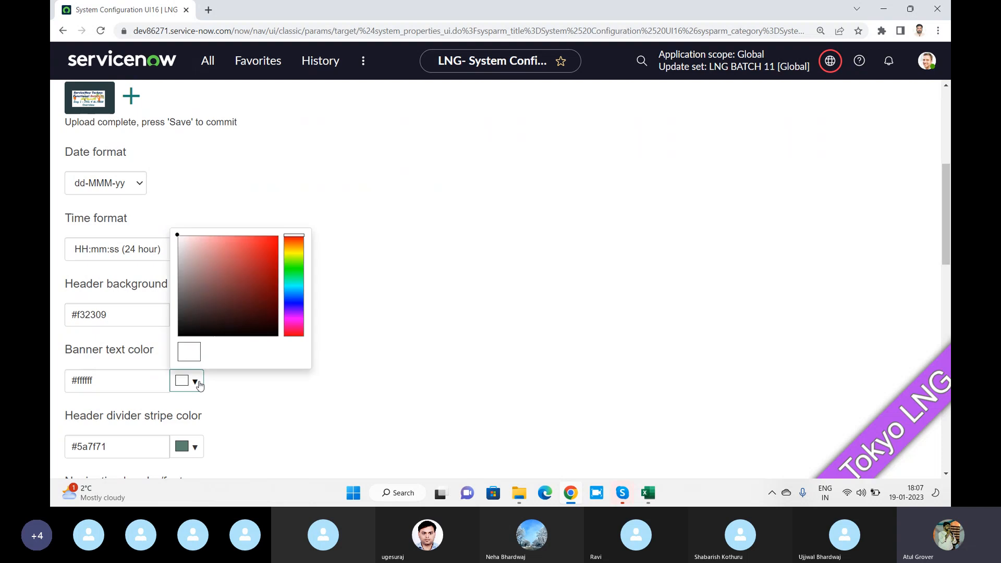
left_click(295, 299)
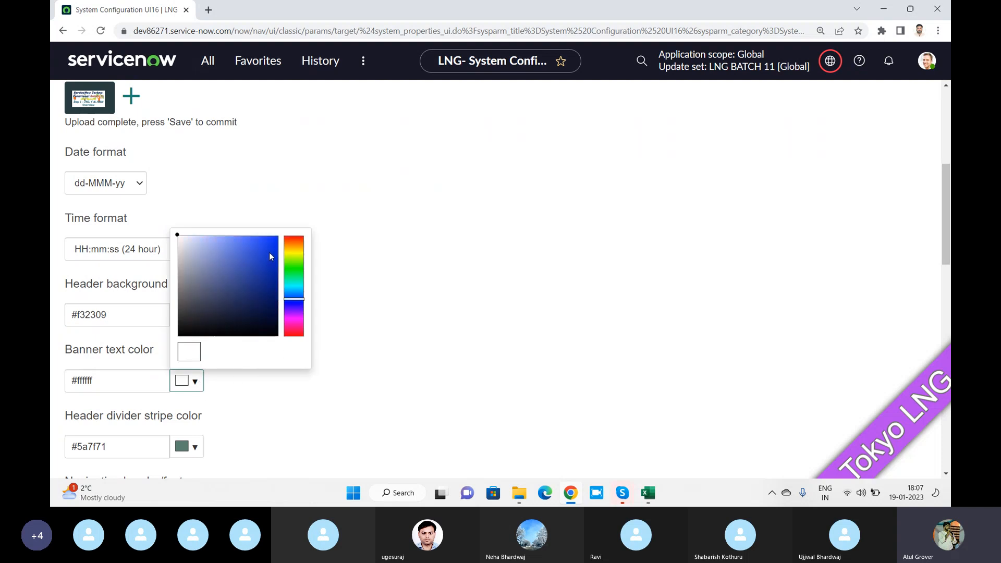
left_click(270, 254)
left_click(253, 395)
Set the header divider stripe to magenta (#e916e0) and review the remaining theme settings
scroll(253, 394, "down", 2)
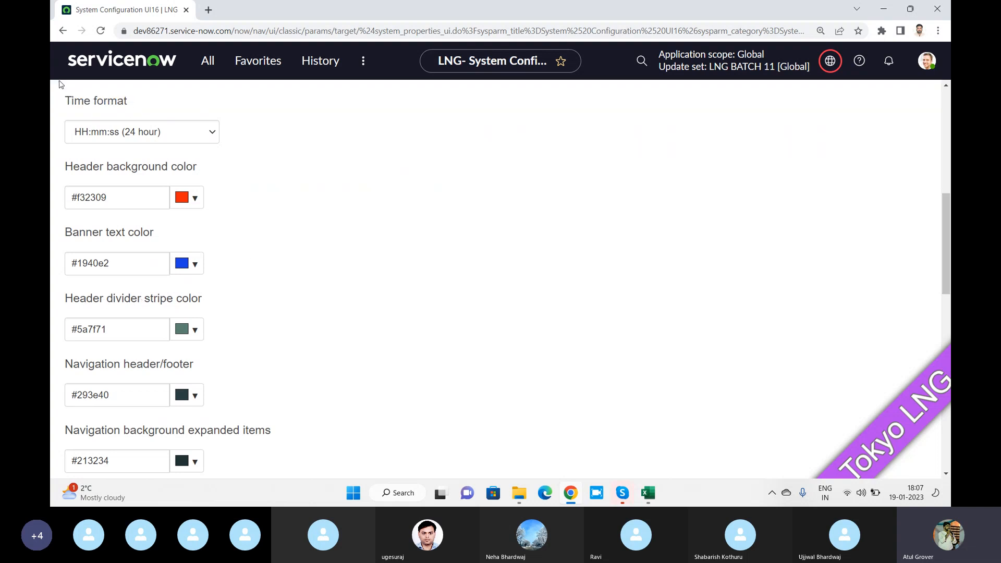
left_click(198, 329)
left_click(298, 271)
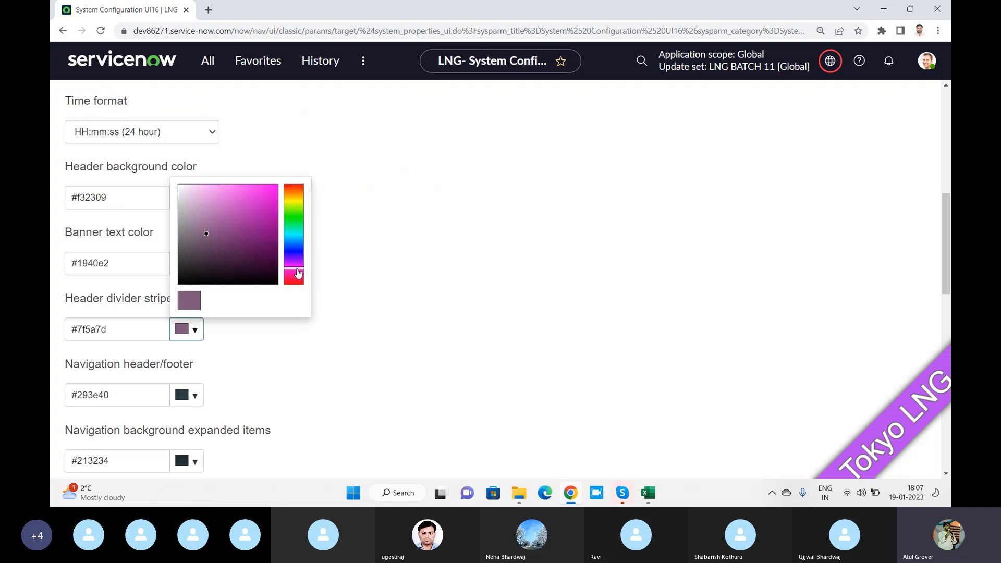
left_click(271, 197)
left_click(384, 219)
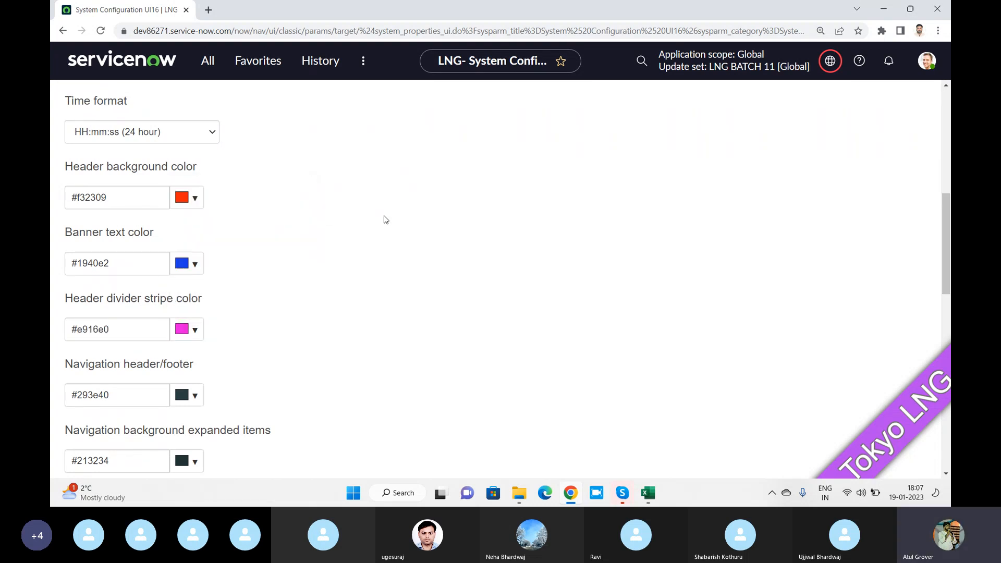
scroll(335, 290, "down", 2)
scroll(288, 297, "down", 3)
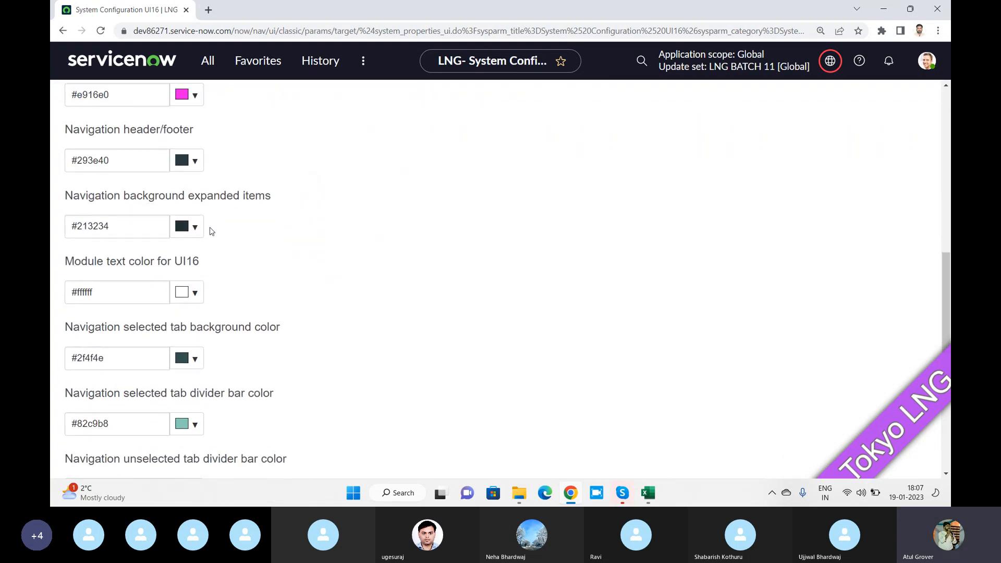
scroll(210, 230, "down", 6)
scroll(202, 261, "down", 3)
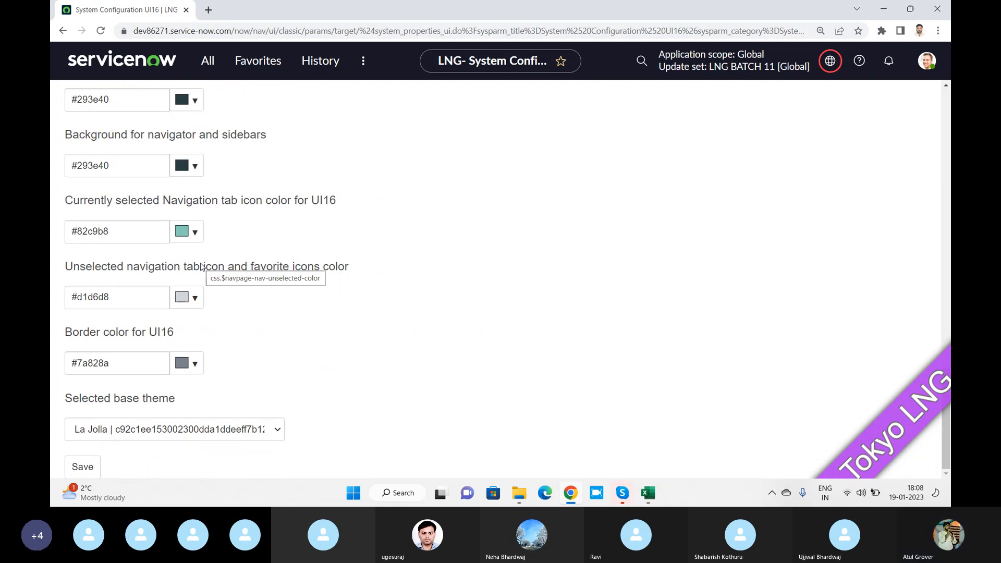
scroll(299, 264, "up", 10)
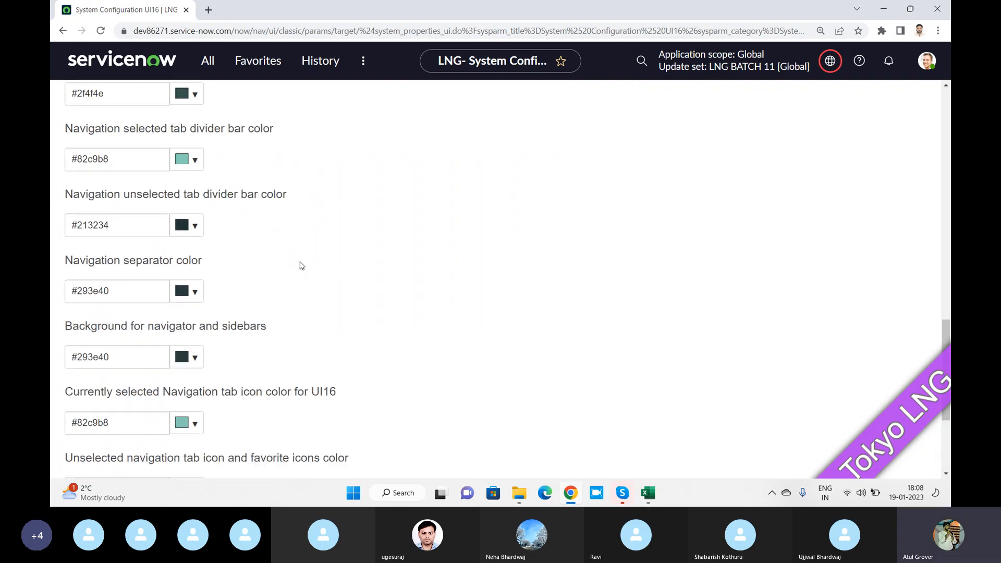
scroll(290, 262, "down", 10)
Save the changed system configuration properties and reload the page to apply the styles
left_click(88, 465)
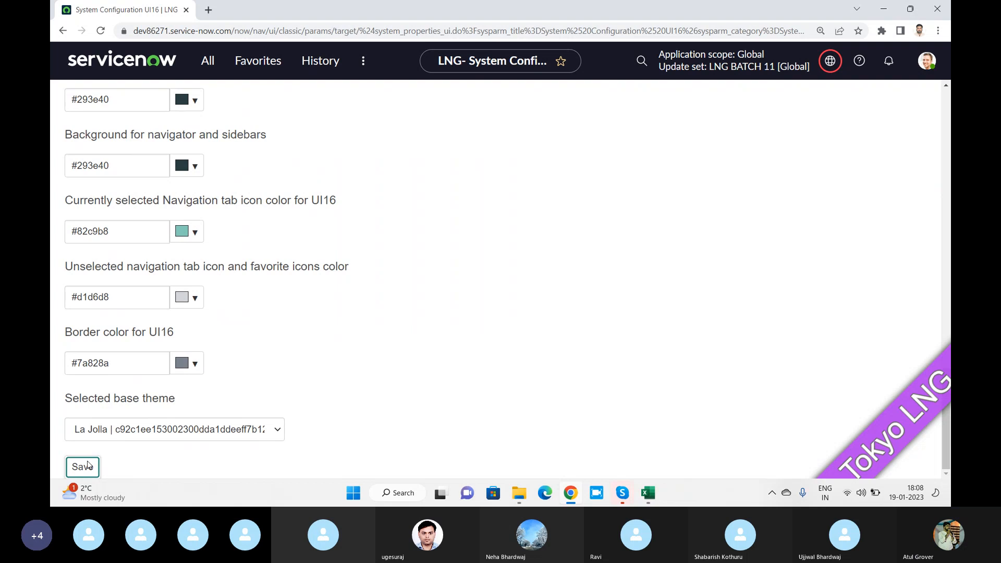
scroll(577, 257, "up", 10)
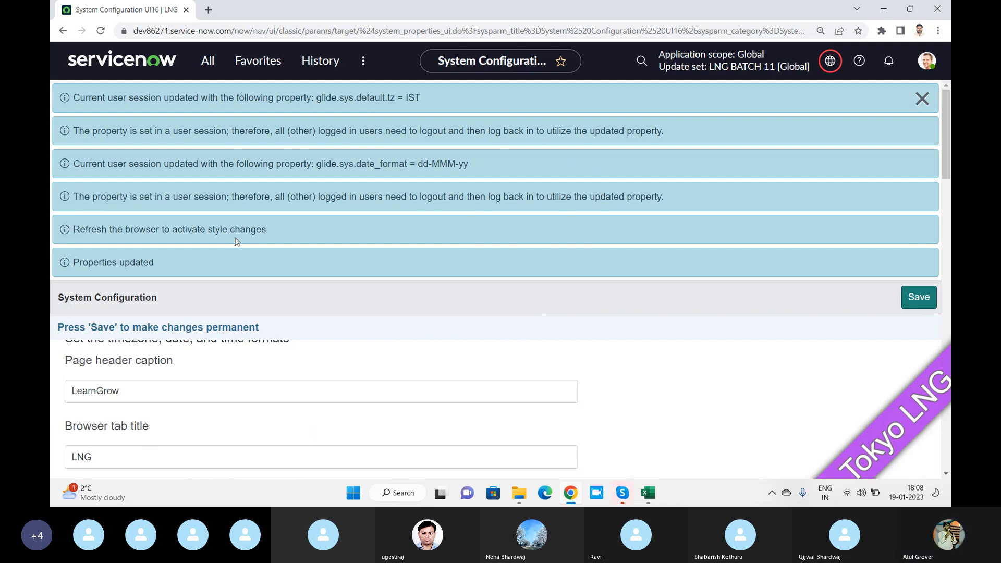
left_click(101, 31)
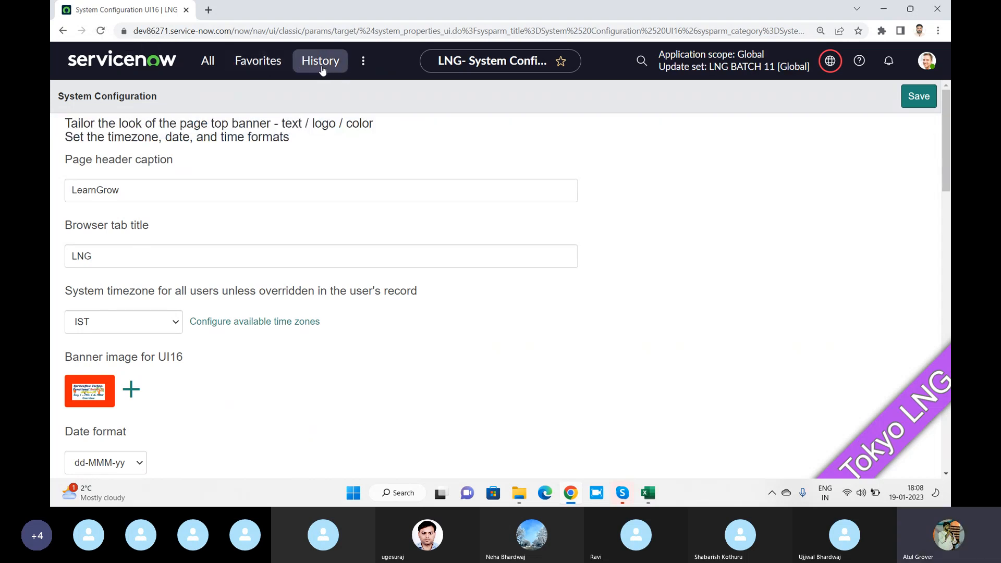
scroll(319, 149, "down", 4)
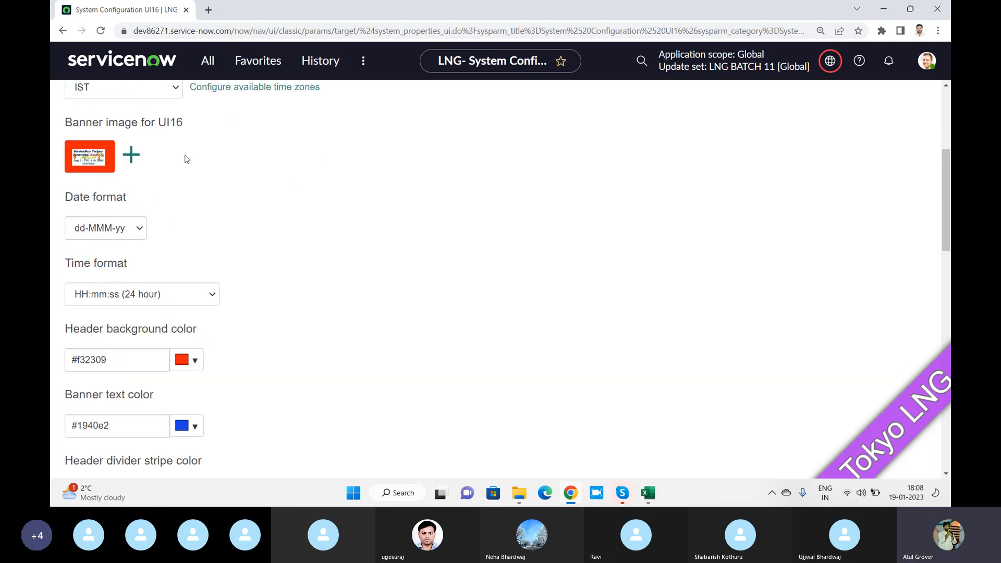
left_click(99, 31)
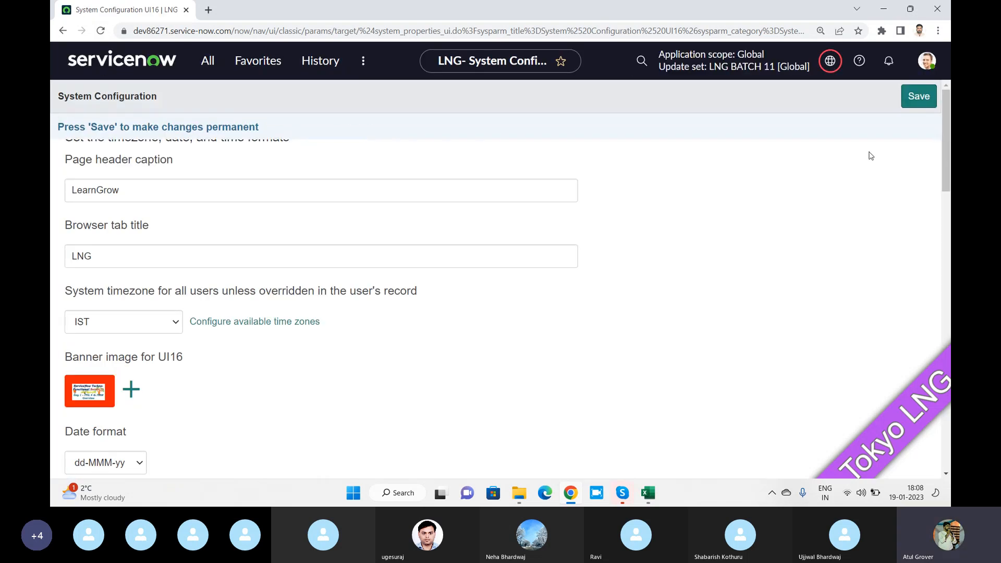
Log out from the user menu and log back in to the instance
left_click(925, 61)
left_click(798, 316)
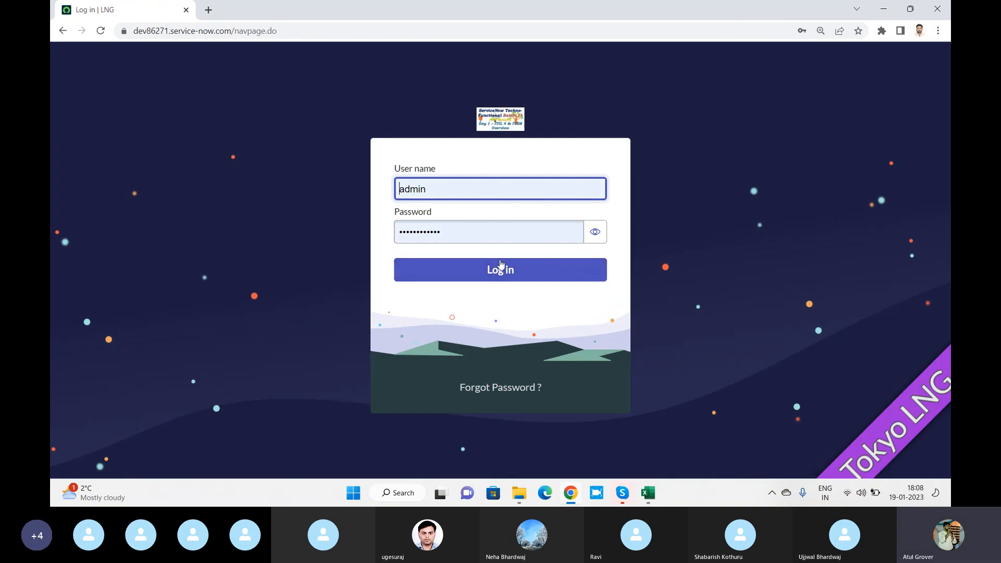
left_click(487, 272)
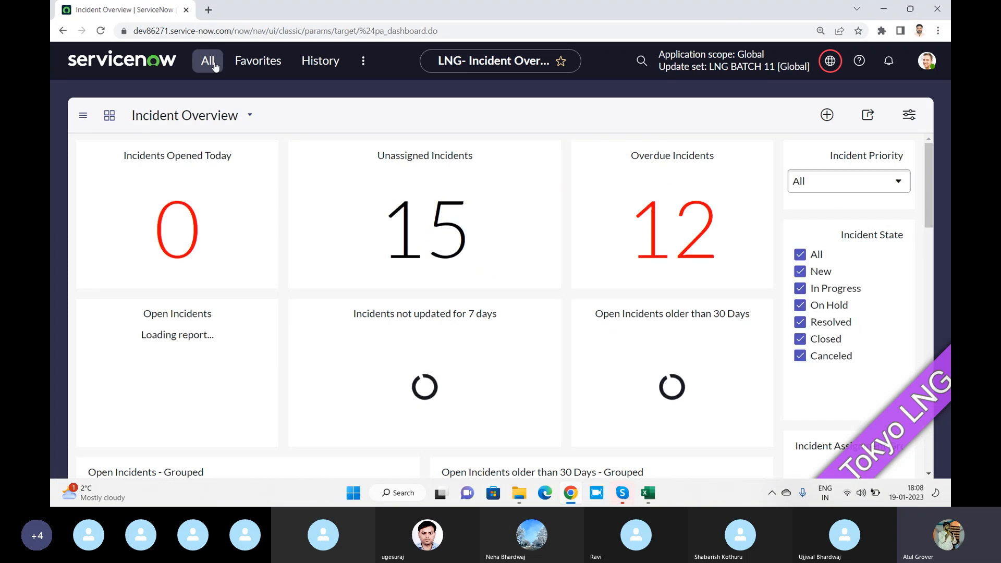
Return from the Skype call and reload the Incident Overview to show the day1 banner
key("alt+Tab")
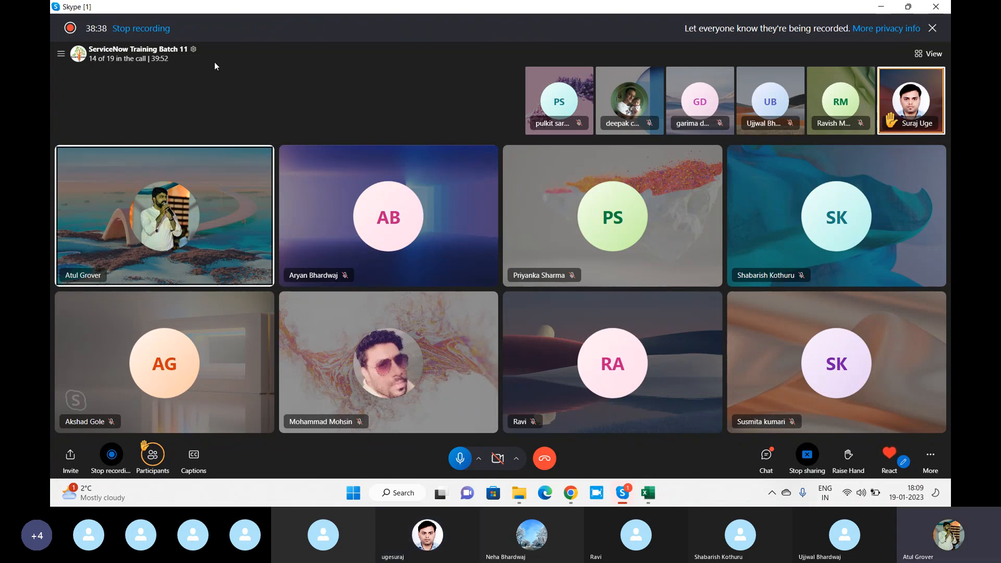
key("alt+Tab")
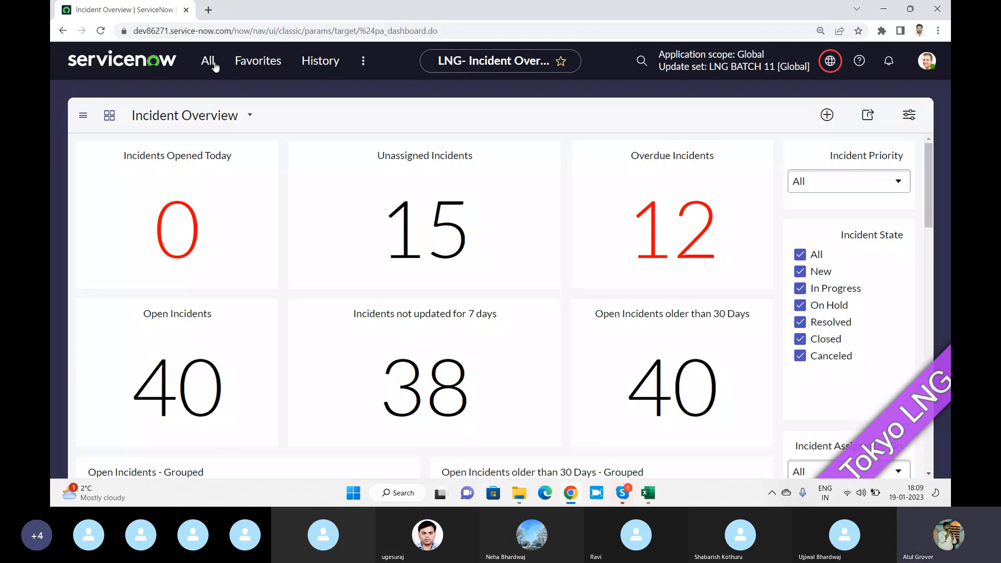
left_click(101, 32)
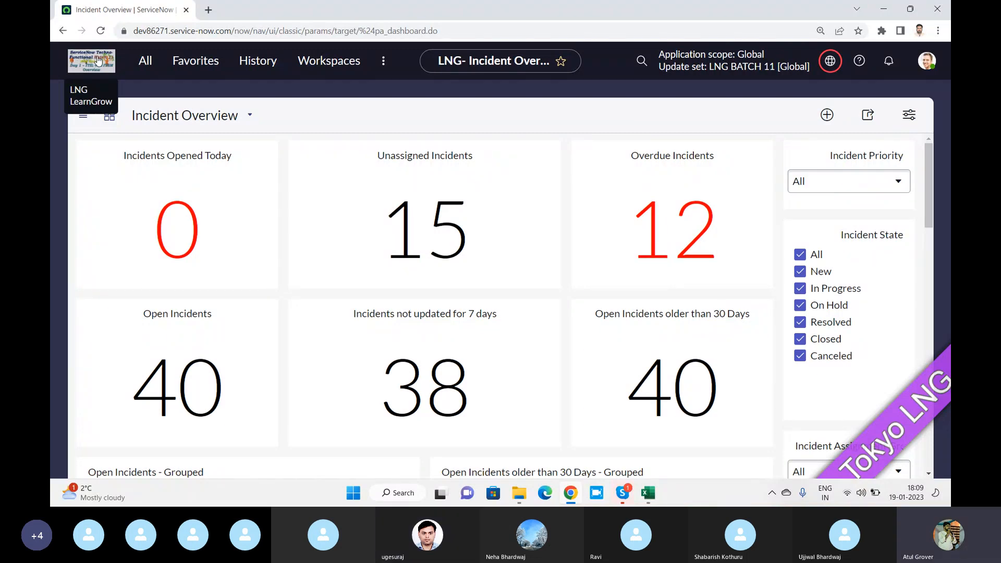
left_click(146, 61)
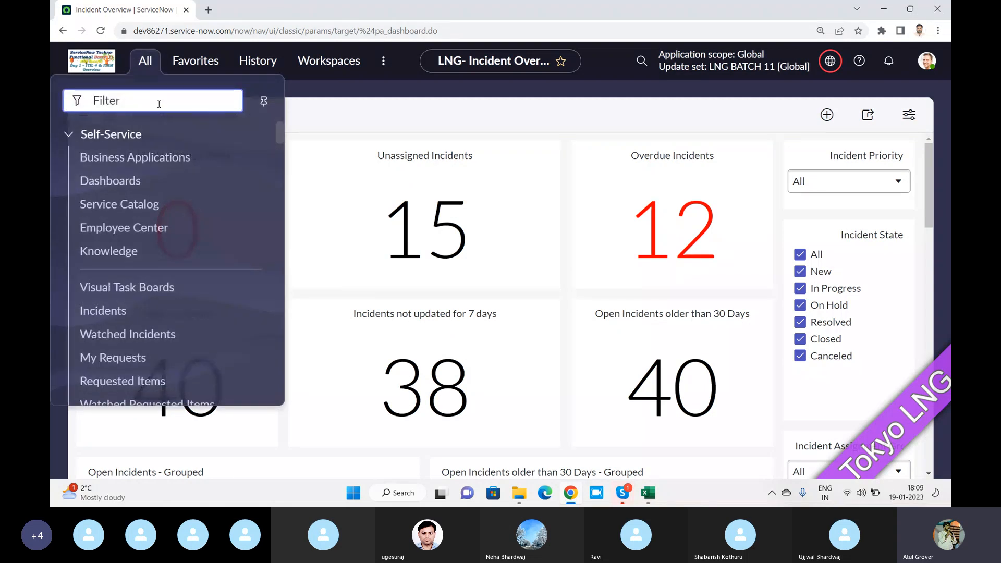
type("system pr")
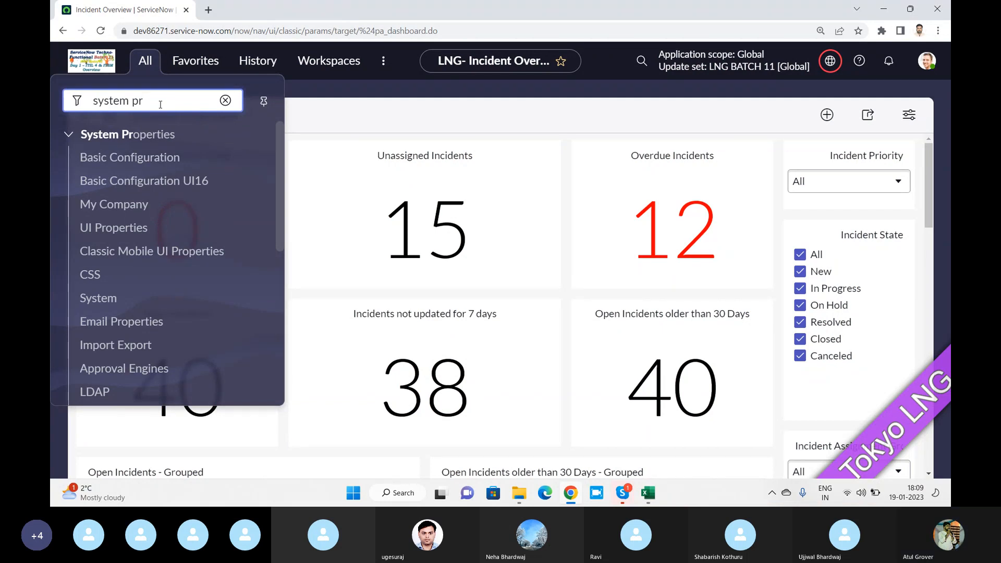
left_click(126, 230)
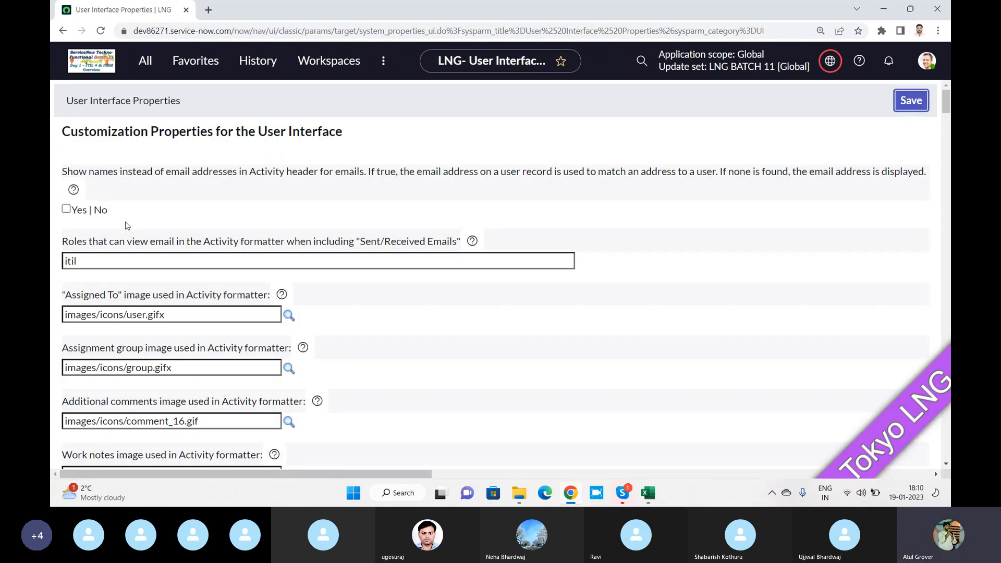
scroll(193, 198, "down", 10)
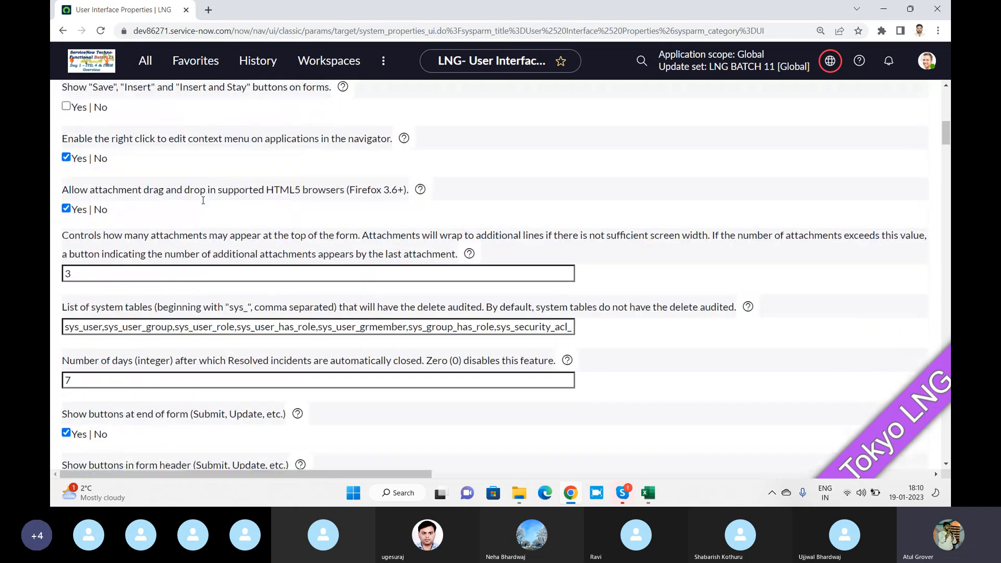
scroll(203, 201, "down", 15)
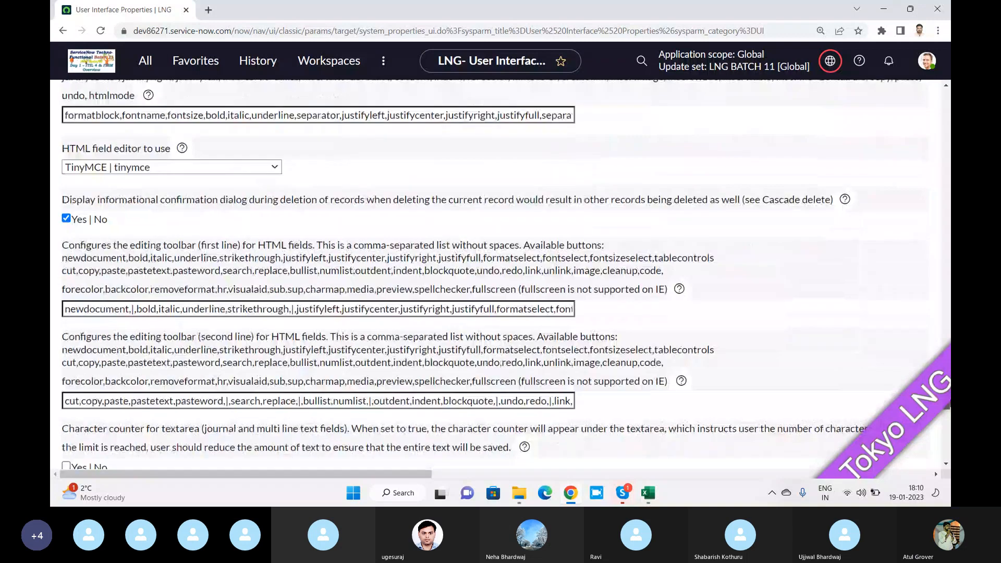
scroll(501, 271, "down", 10)
scroll(500, 271, "up", 12)
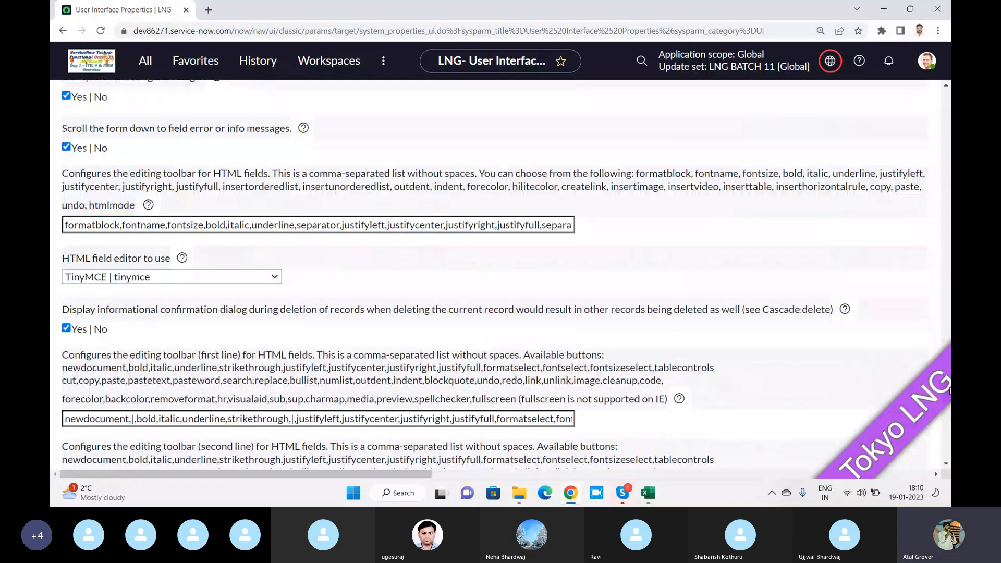
scroll(493, 274, "down", 10)
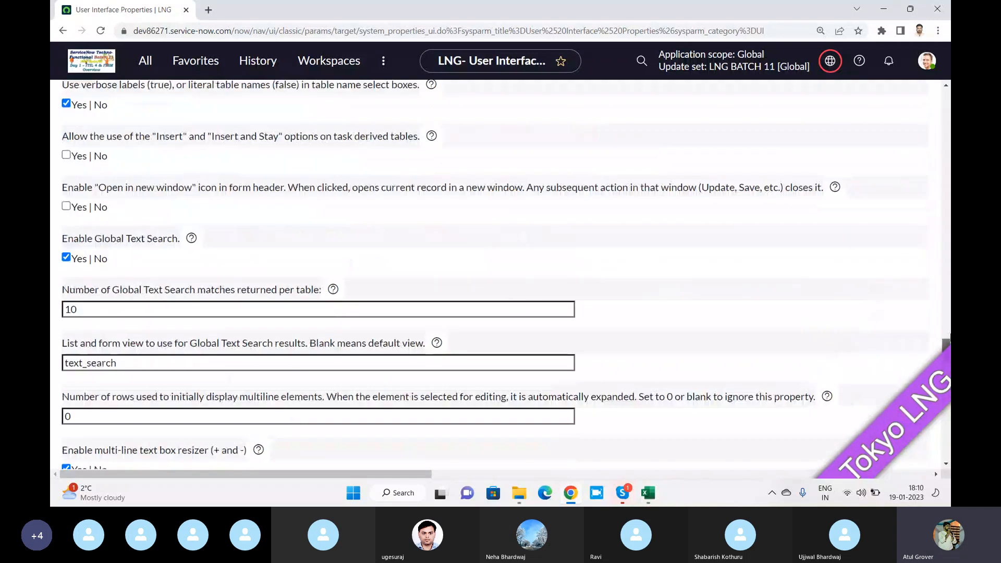
scroll(495, 274, "up", 15)
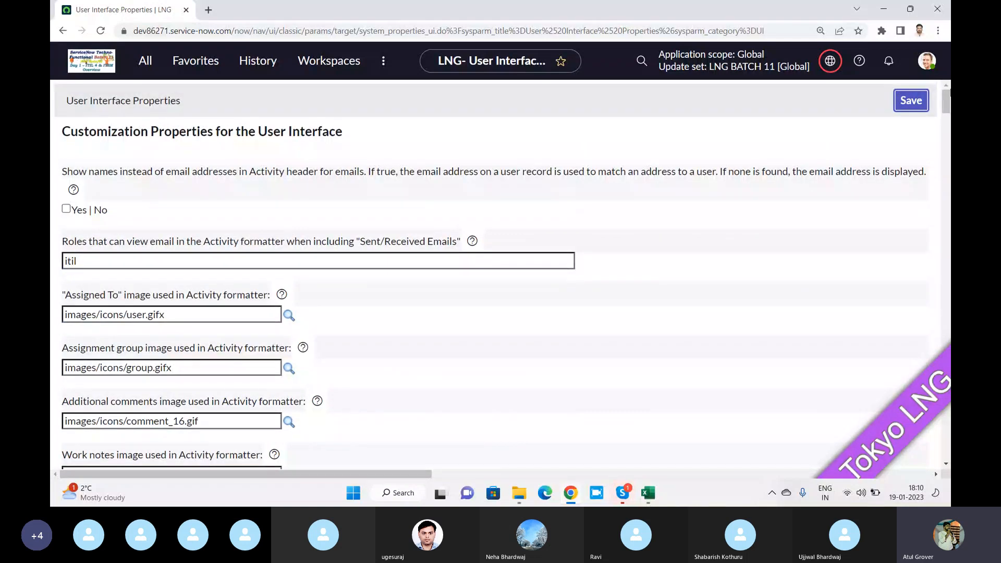
Highlight 'system_properties_ui' in the address bar, then open a new blank browser tab
left_click(361, 31)
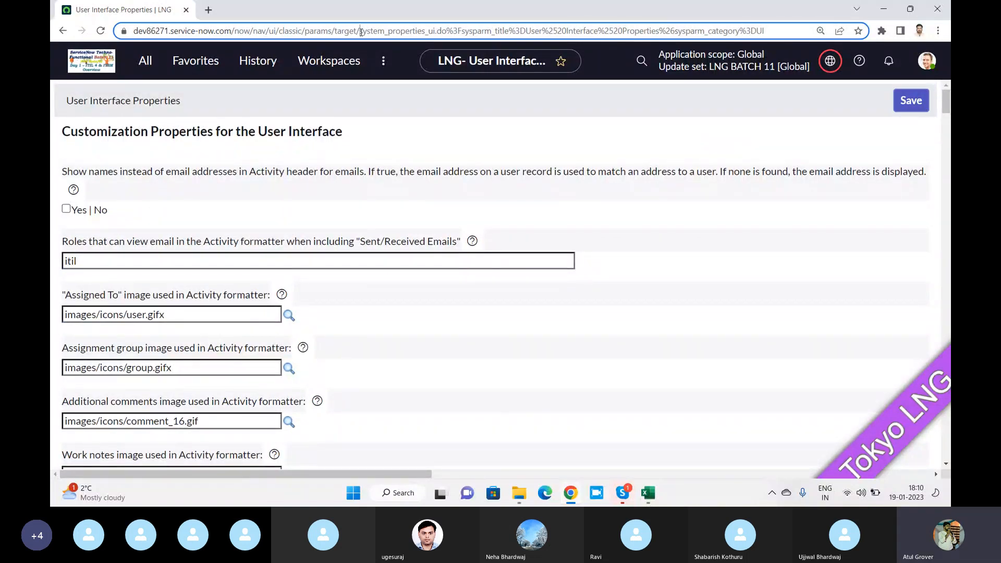
left_click_drag(361, 32, 438, 32)
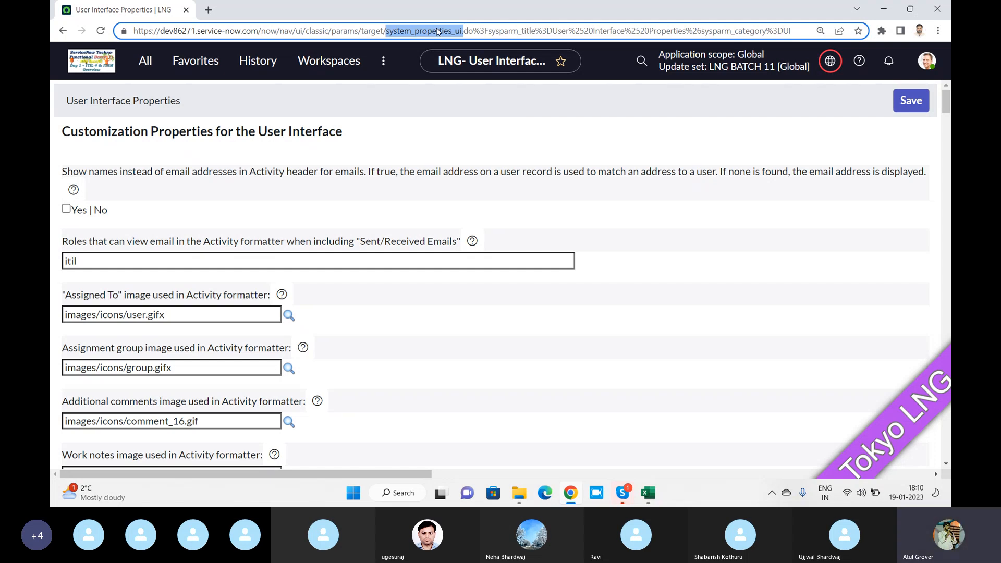
scroll(277, 222, "down", 3)
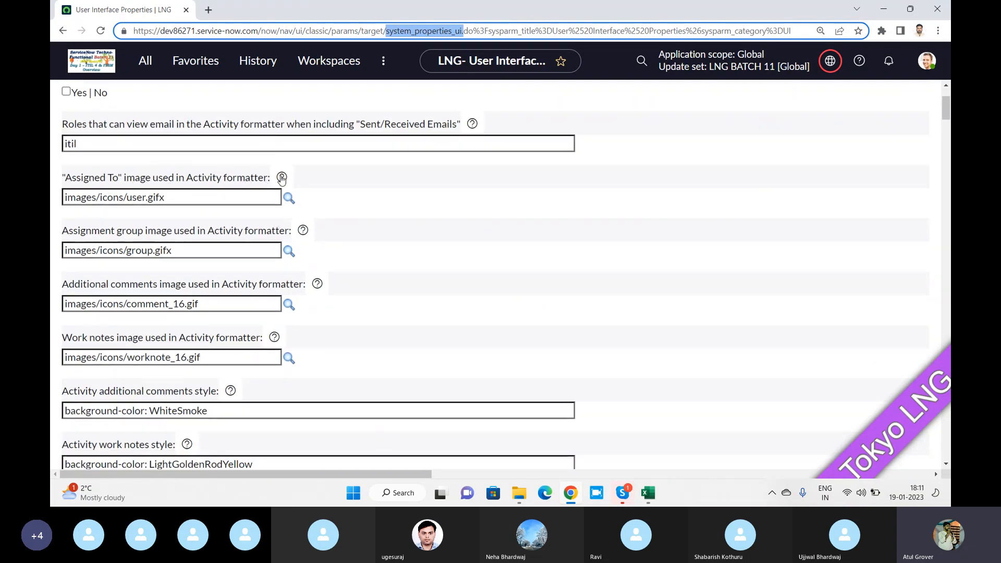
mouse_move(281, 180)
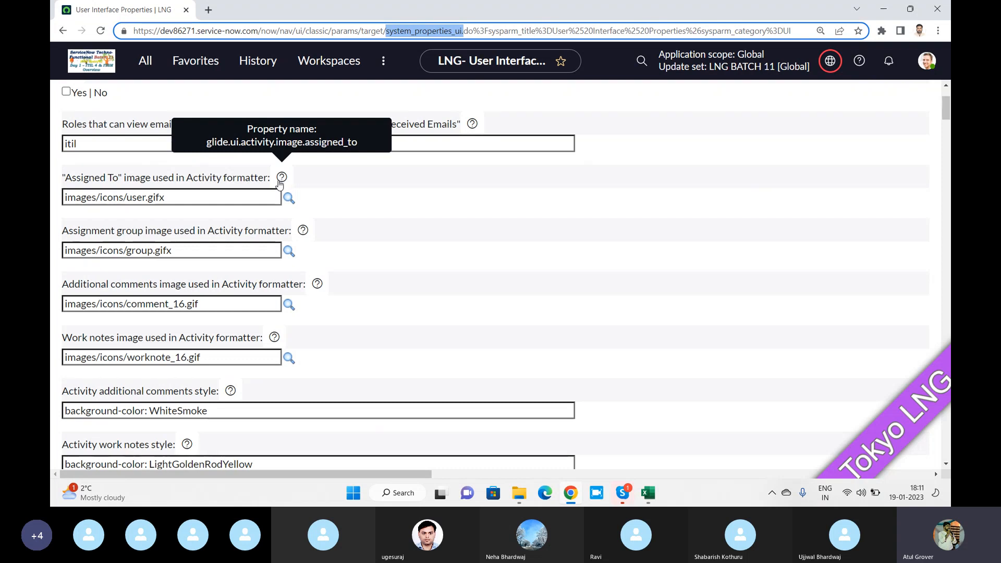
left_click(210, 11)
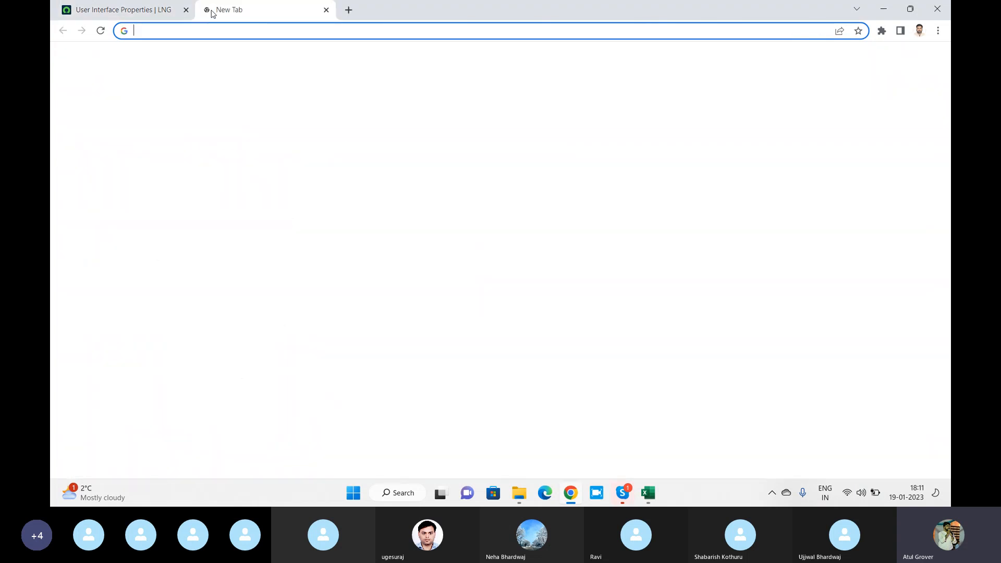
Load the dev86271 instance, filter the navigator for 'change' and open CHG0000004 from Change > Open
type("dev86271.service-now.com")
key("Return")
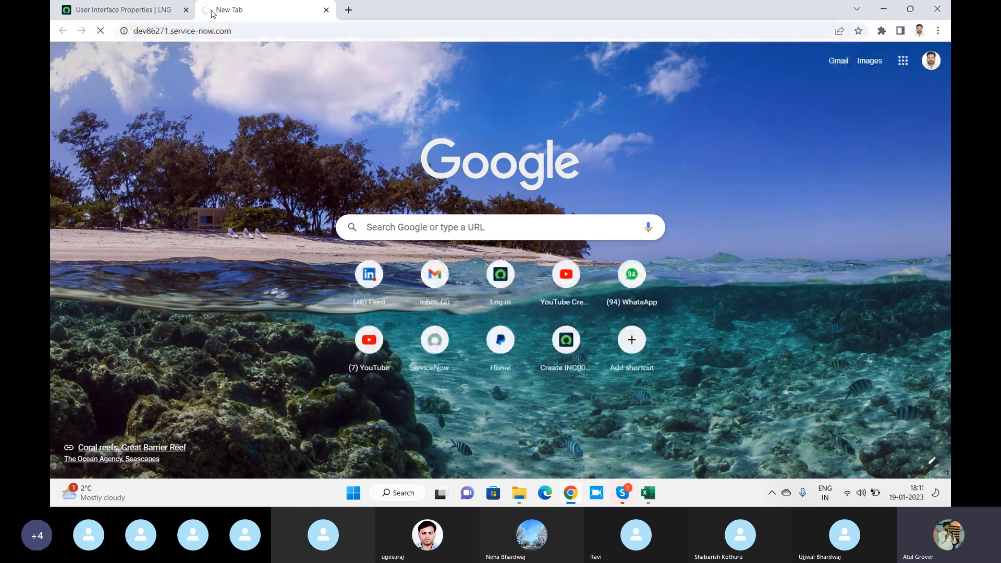
left_click(145, 61)
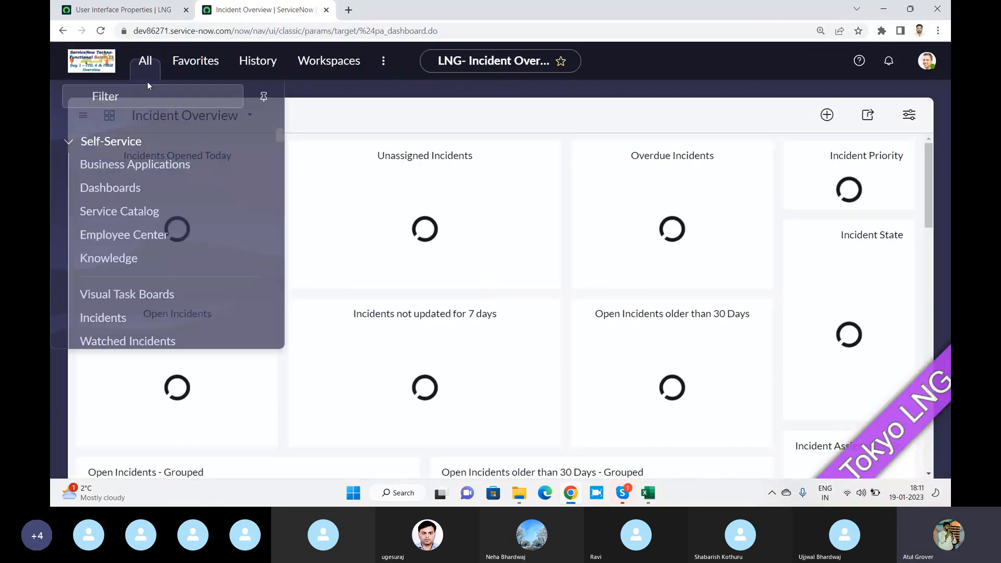
type("chang")
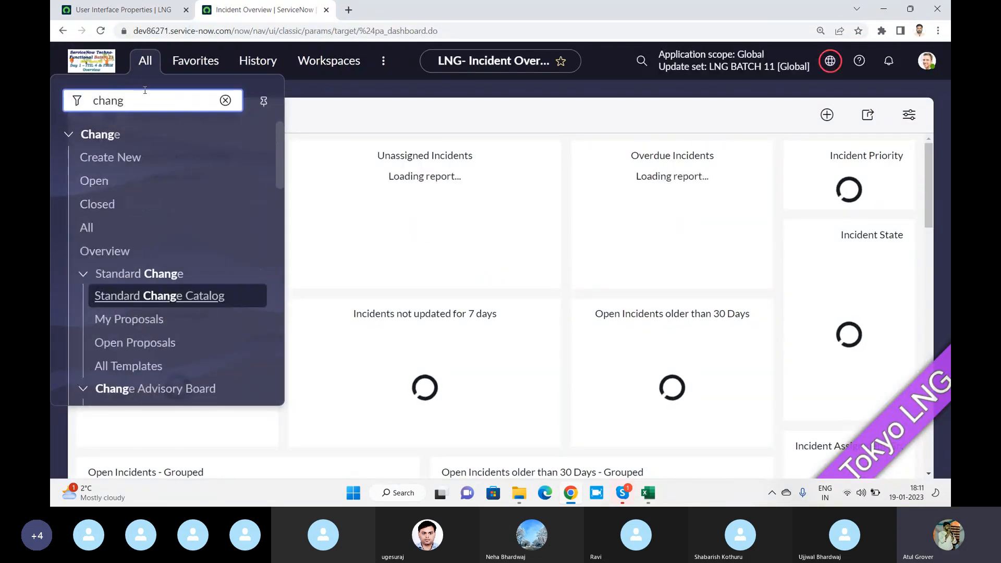
type("e")
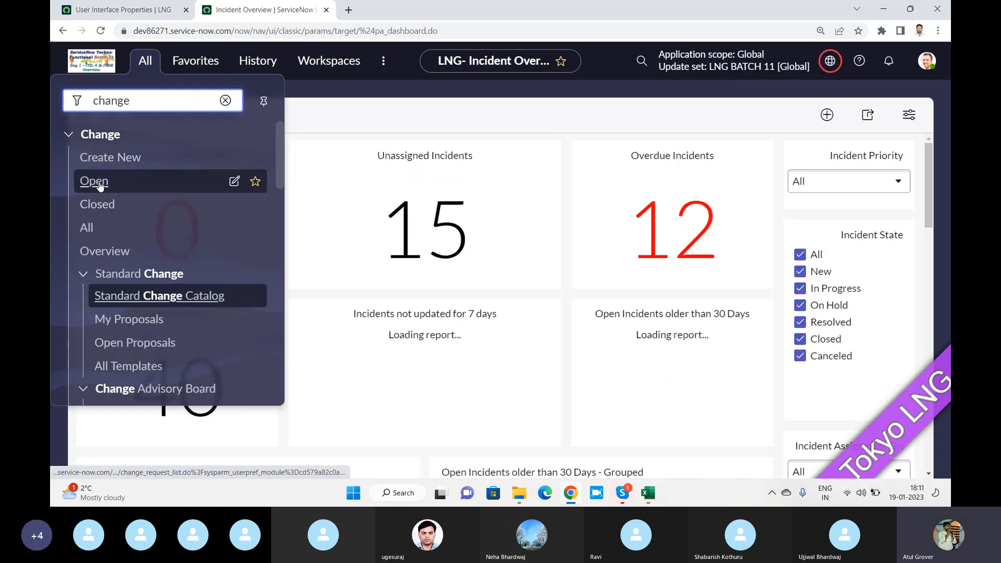
left_click(94, 181)
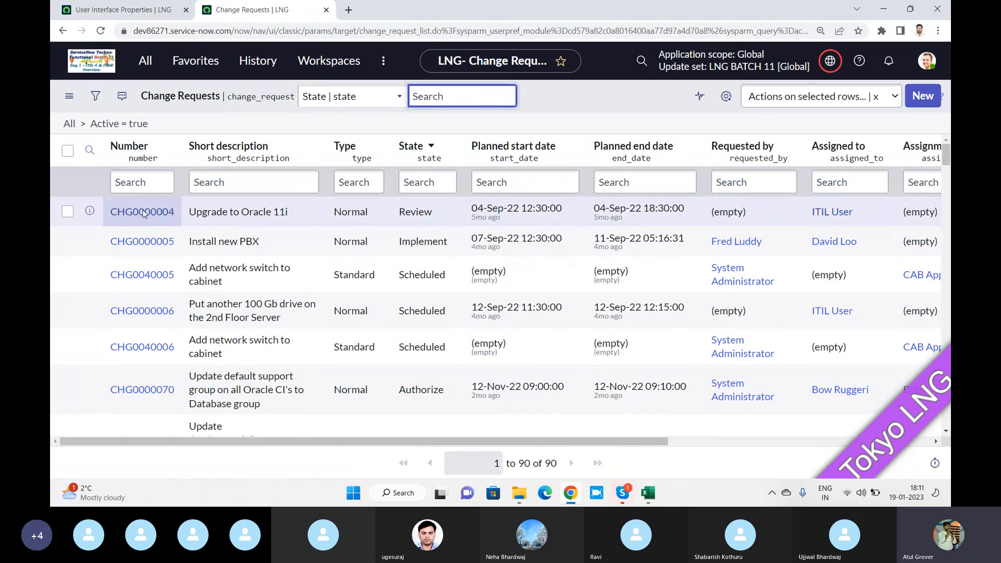
left_click(146, 214)
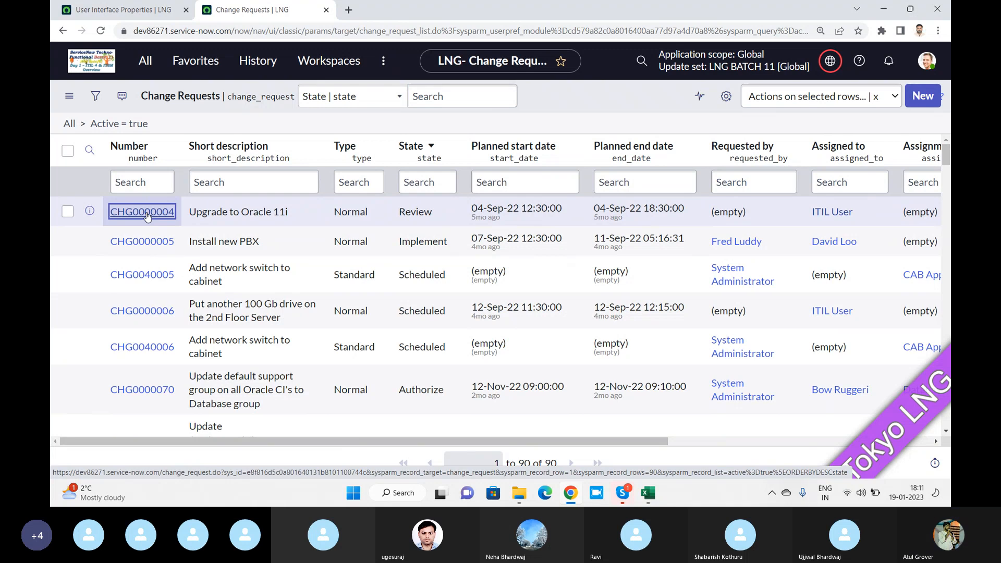
left_click(147, 216)
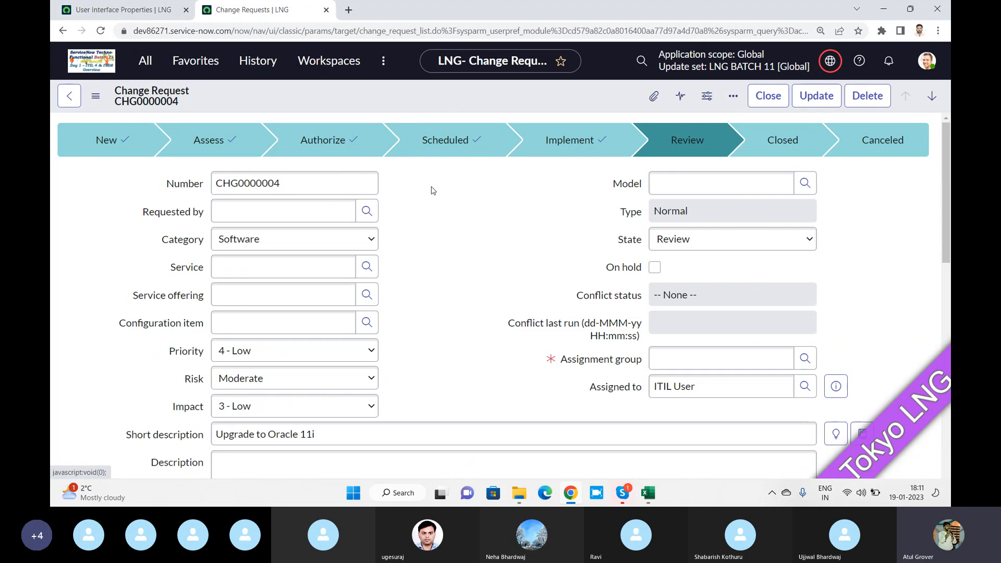
Scroll the CHG0000004 form and show its Notes section to review the activity history
scroll(430, 190, "down", 10)
scroll(431, 228, "down", 1)
scroll(282, 260, "up", 8)
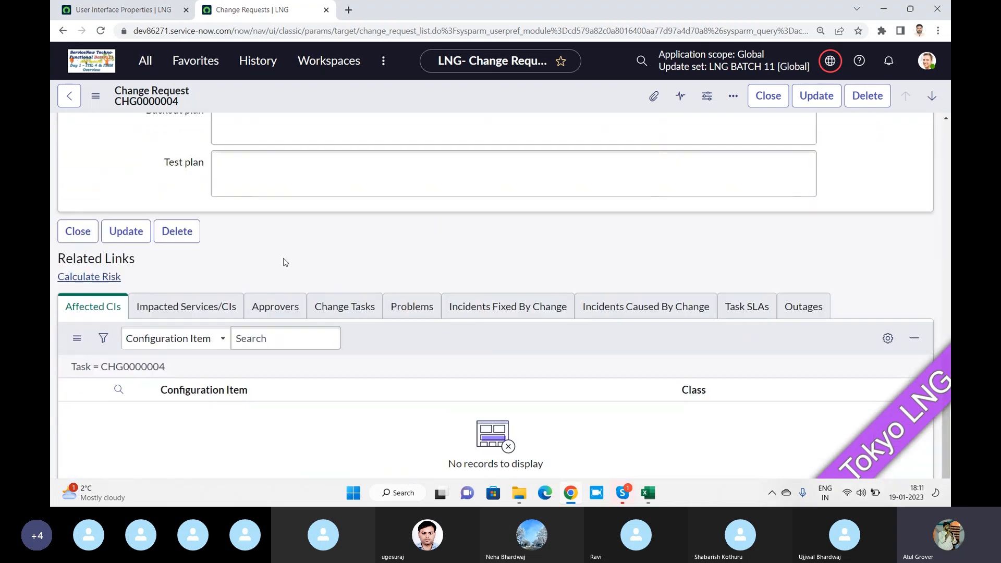
scroll(219, 388, "down", 1)
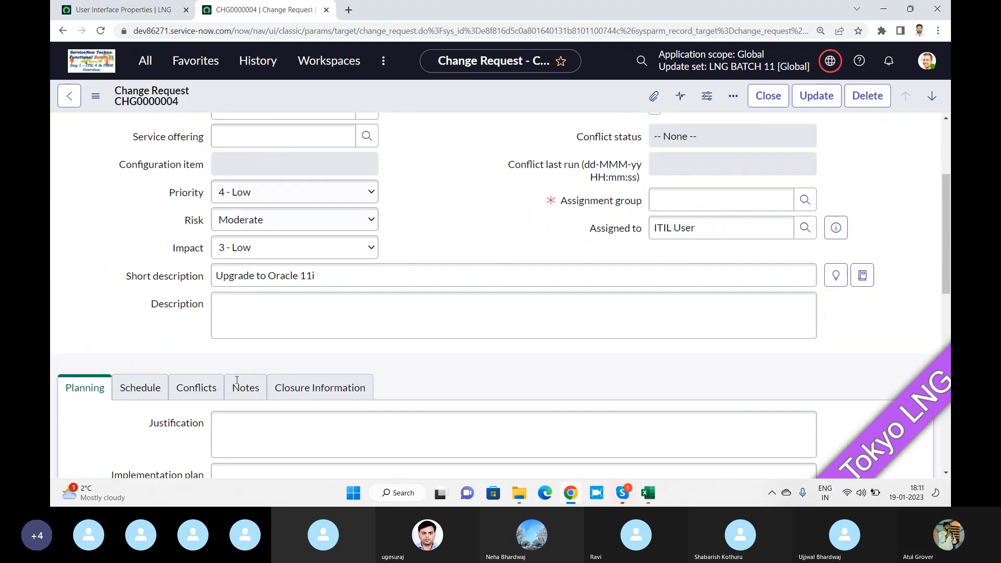
left_click(250, 412)
scroll(346, 305, "down", 6)
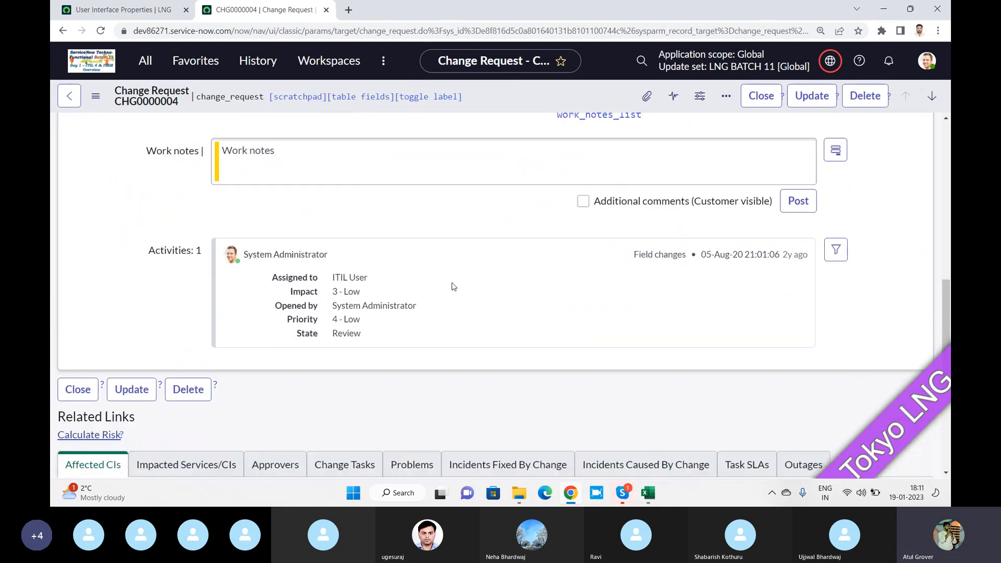
Select the 'Assigned To' image path images/icons/user.gifx and compare it with the change form's activities
left_click(141, 18)
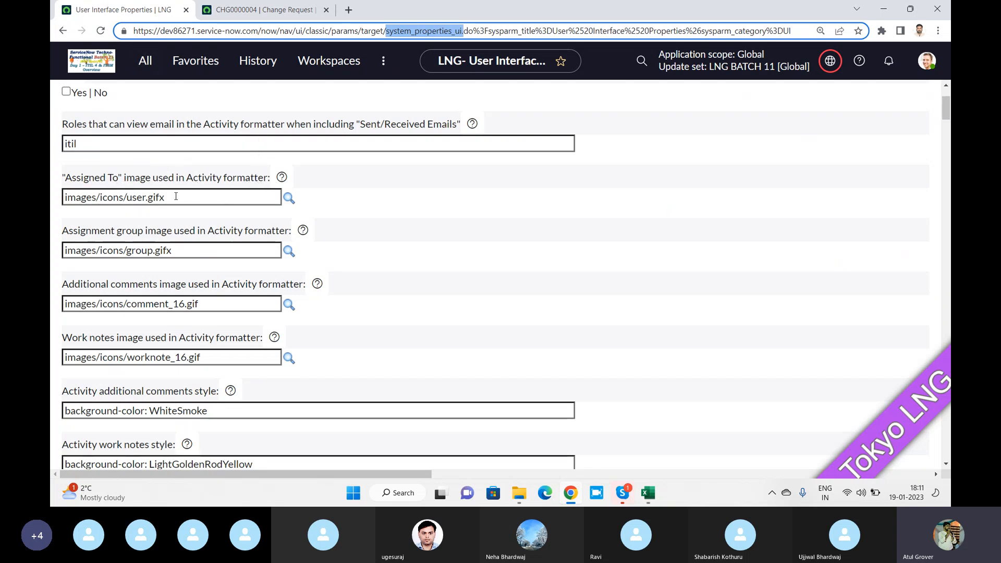
left_click_drag(166, 197, 58, 197)
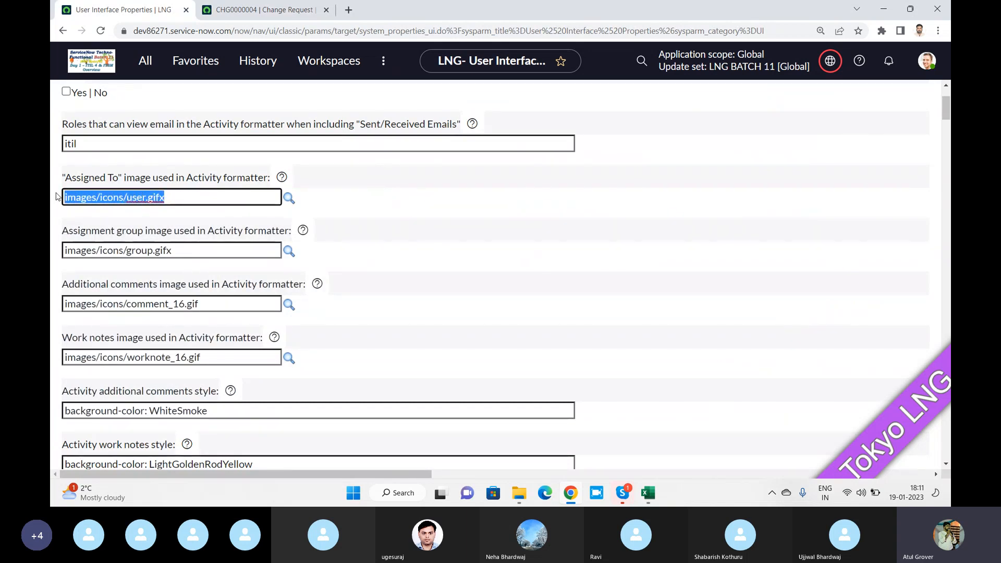
left_click(276, 14)
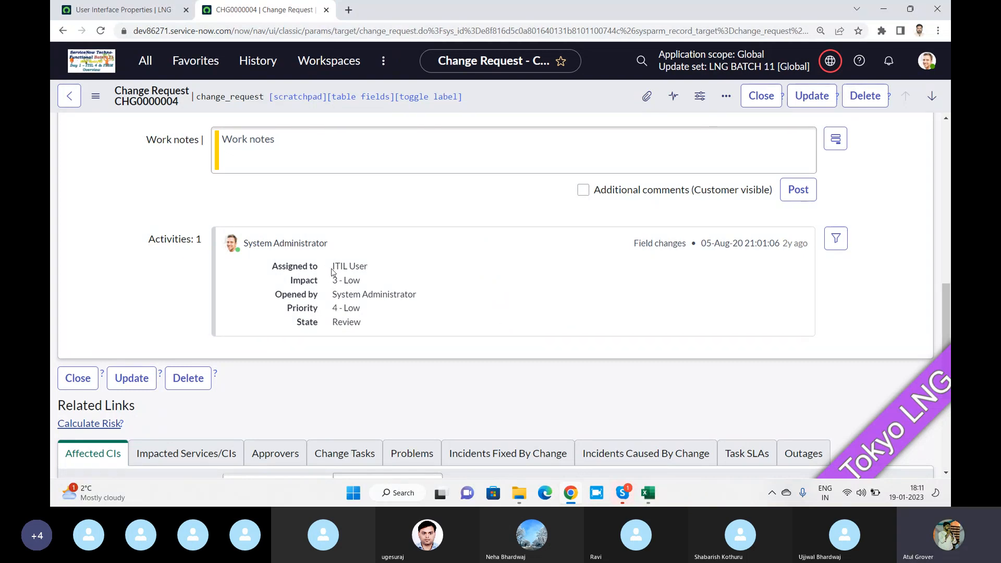
left_click_drag(374, 270, 329, 272)
scroll(398, 284, "up", 10)
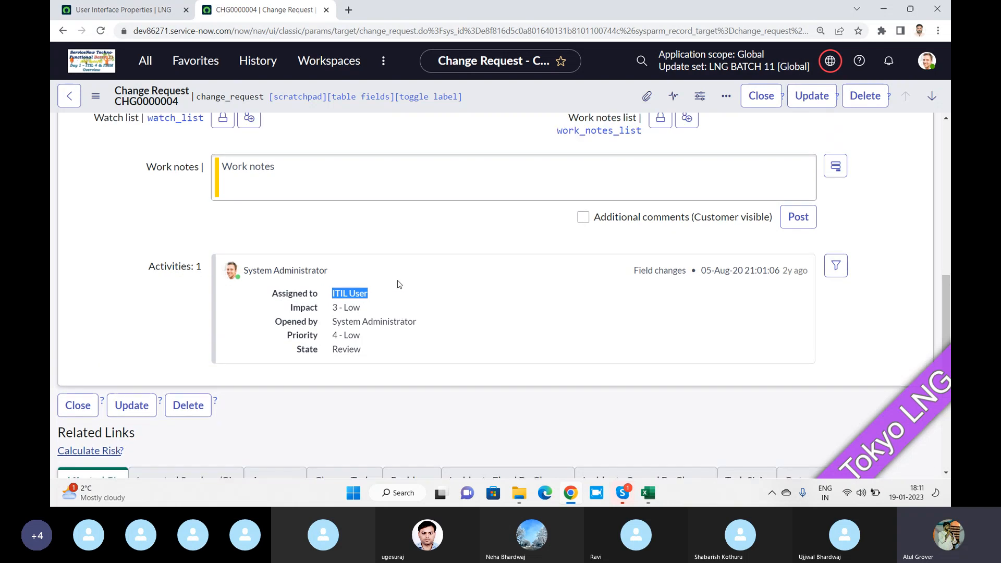
scroll(403, 280, "up", 3)
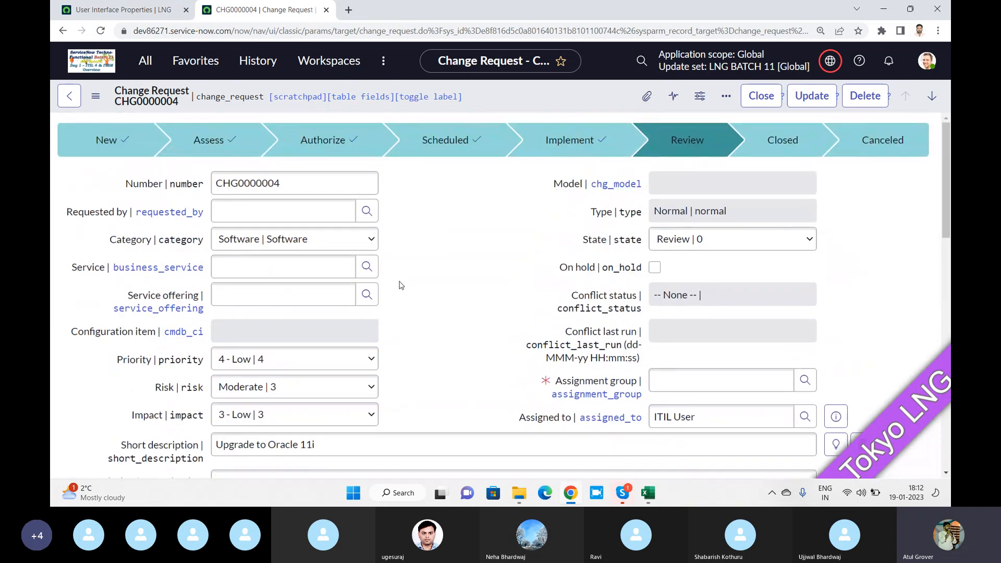
scroll(401, 285, "down", 3)
left_click(123, 9)
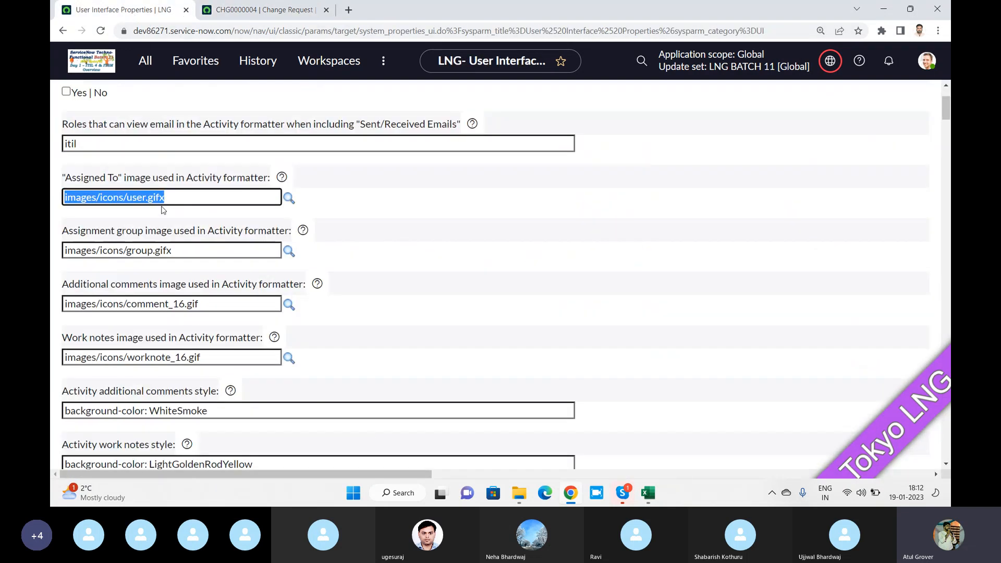
Pick the move icon (images/move16.gif) from the /images/ directory as the Assigned To image
left_click(287, 198)
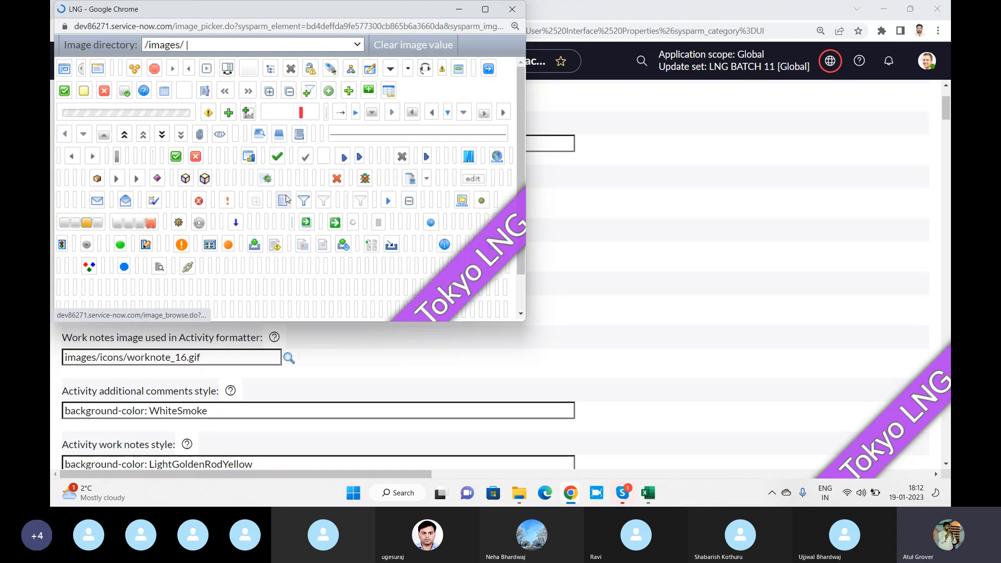
left_click_drag(234, 13, 450, 106)
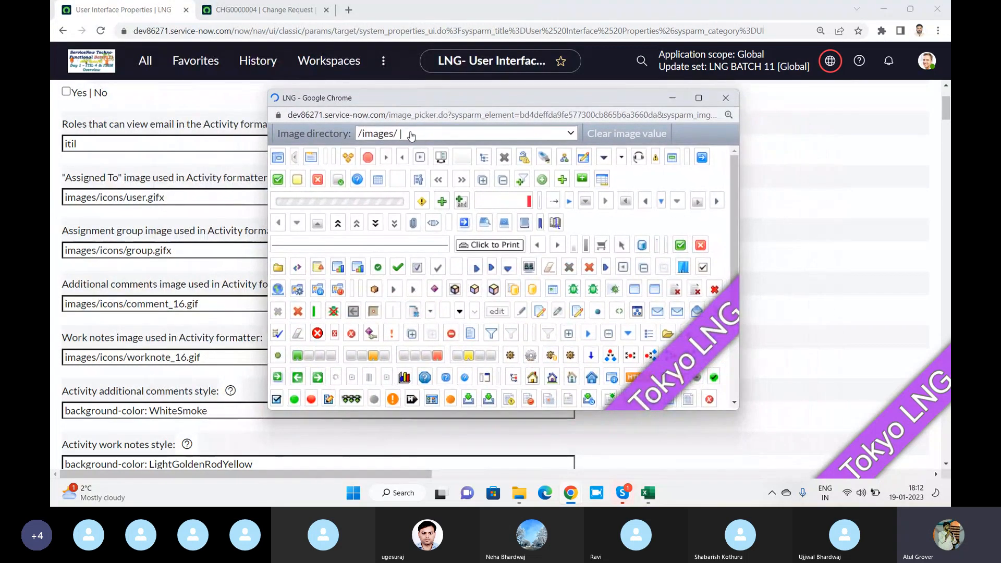
left_click(411, 134)
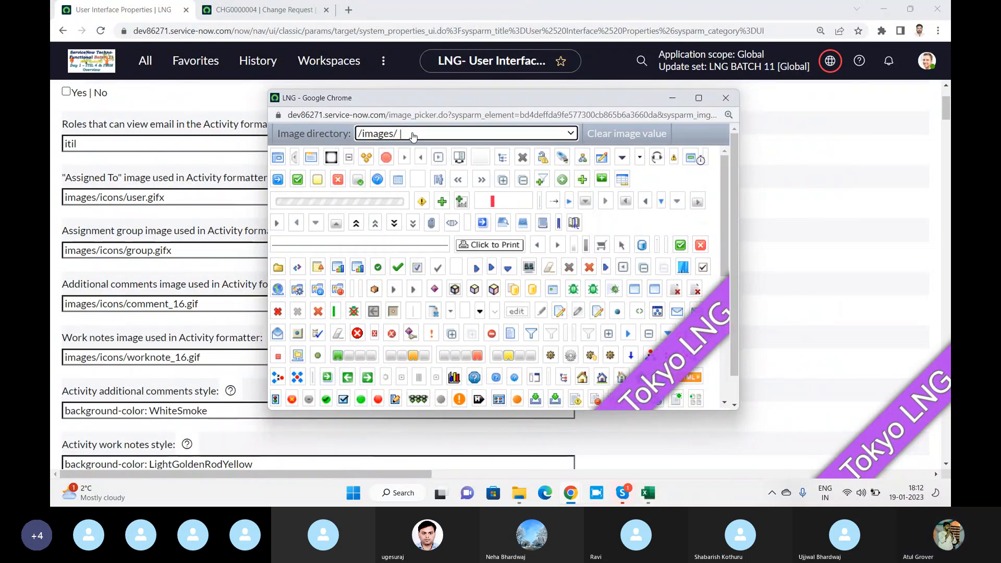
key("Down")
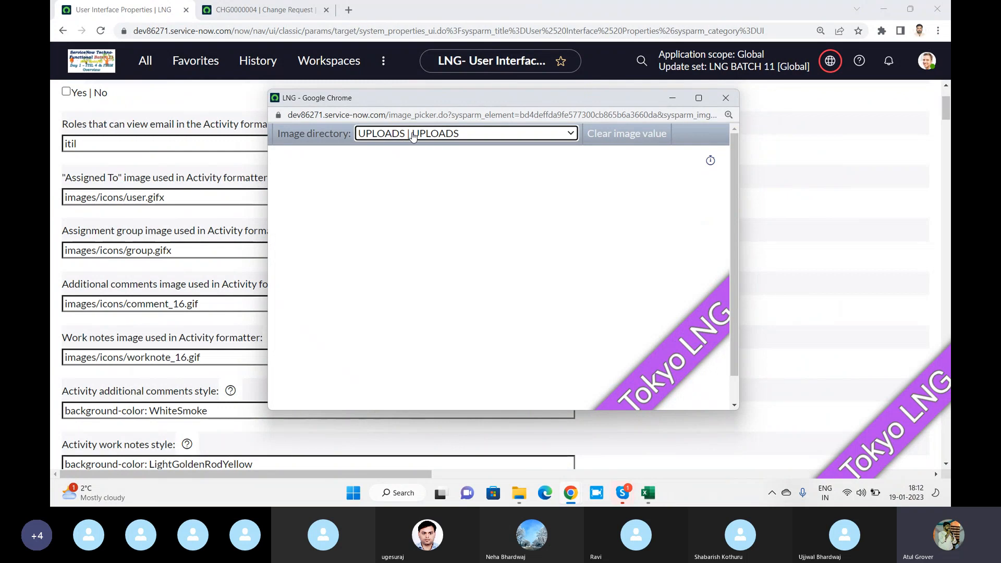
left_click(412, 135)
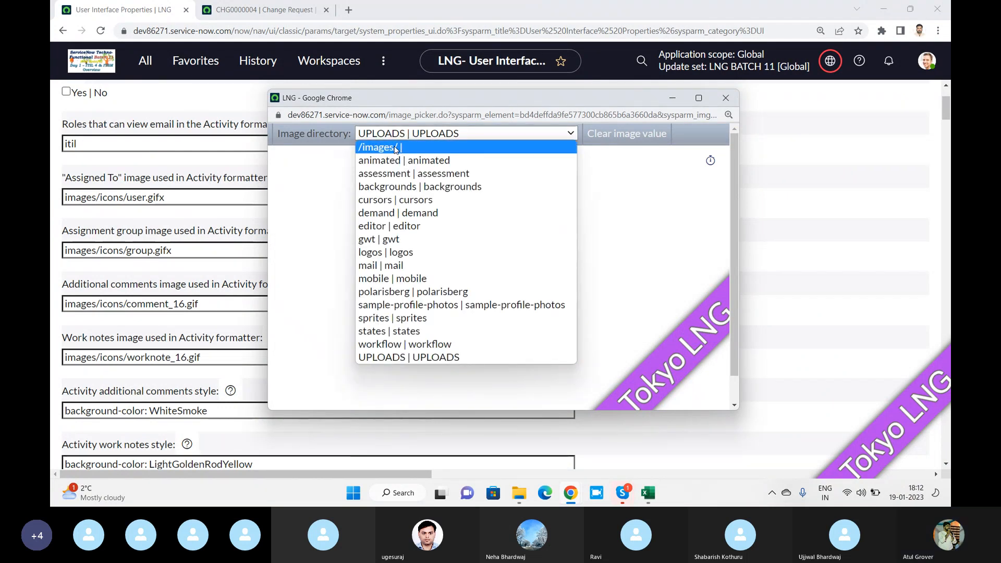
left_click(394, 148)
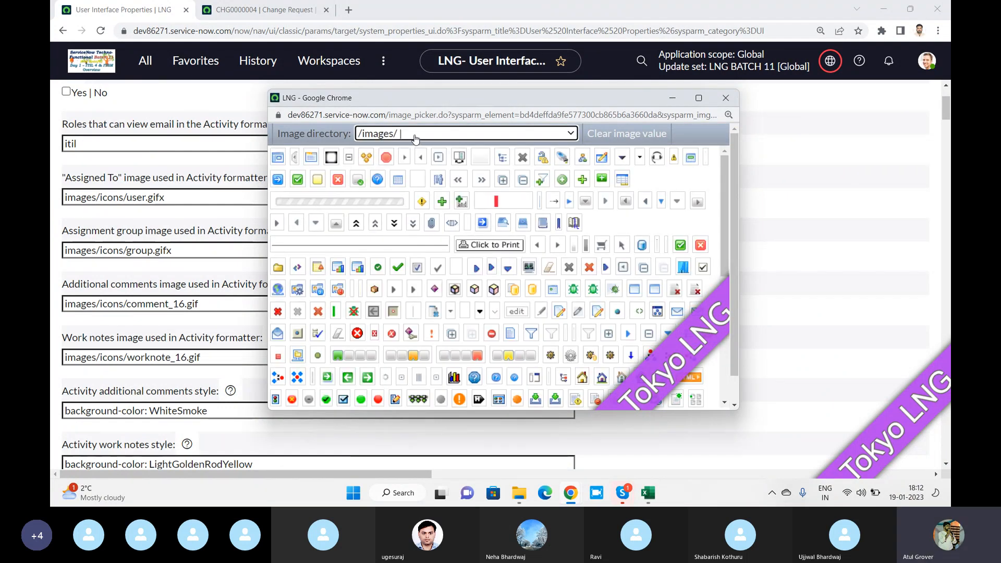
left_click(415, 136)
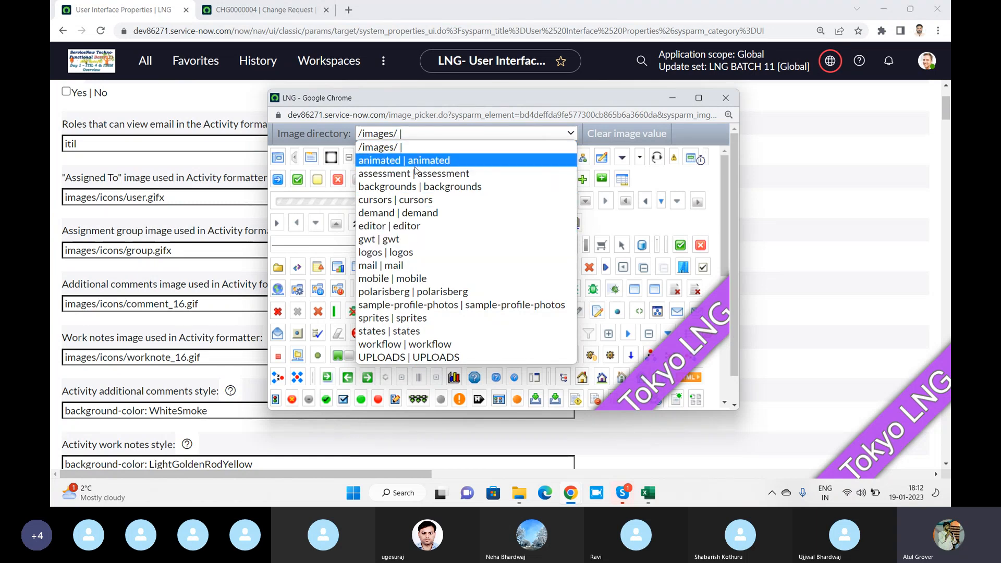
left_click(542, 99)
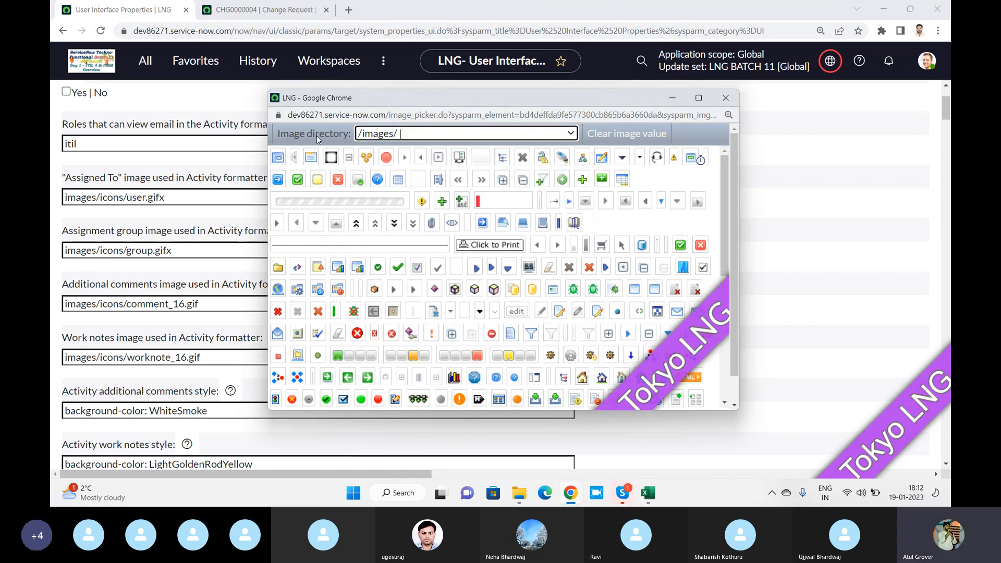
scroll(506, 236, "down", 10)
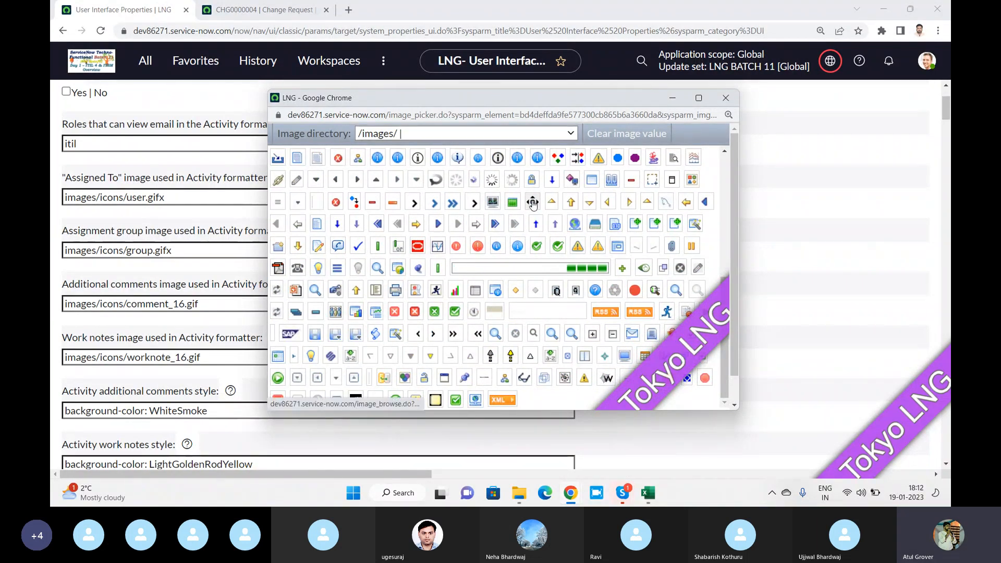
left_click(532, 204)
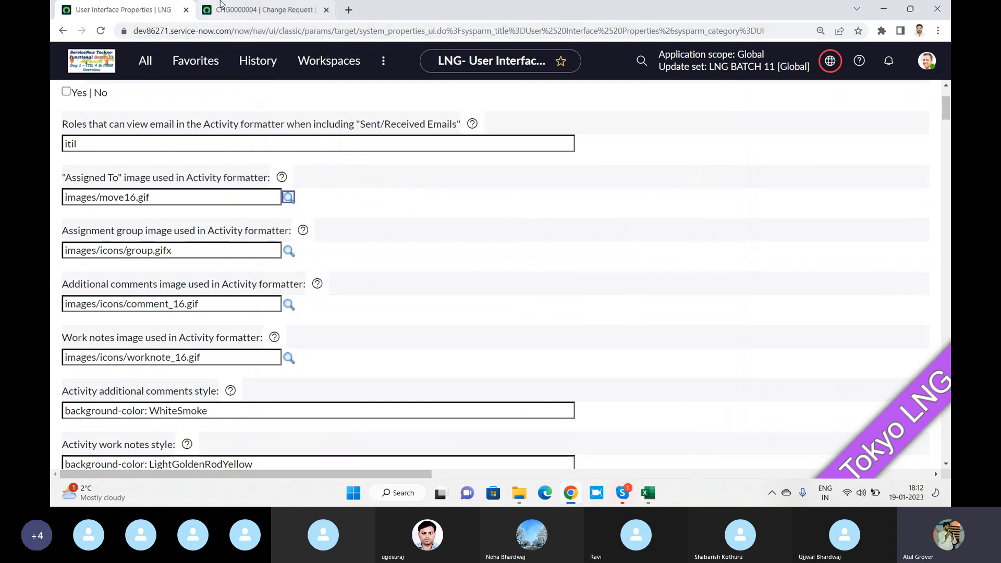
left_click(258, 10)
scroll(425, 360, "down", 4)
scroll(424, 359, "down", 3)
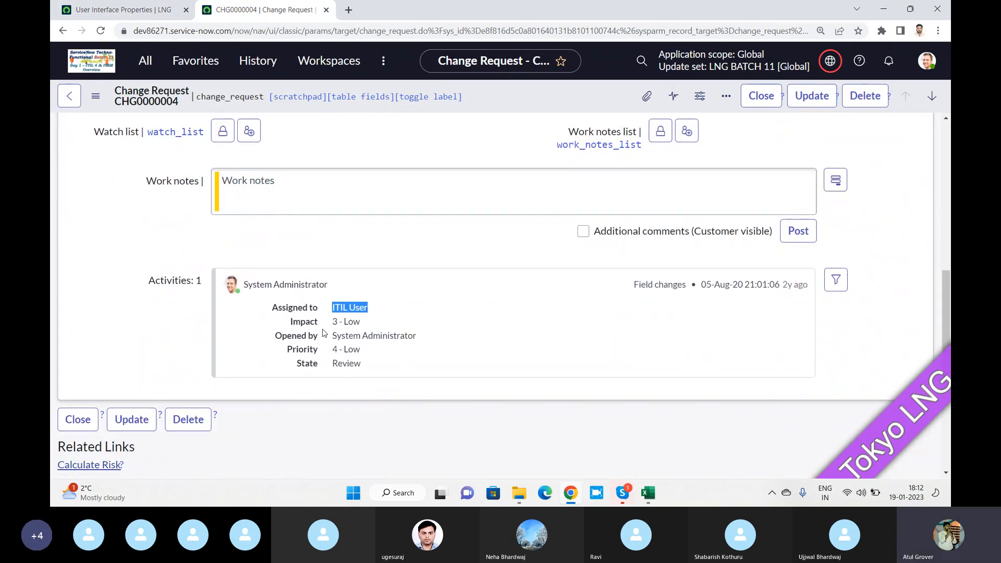
left_click(120, 11)
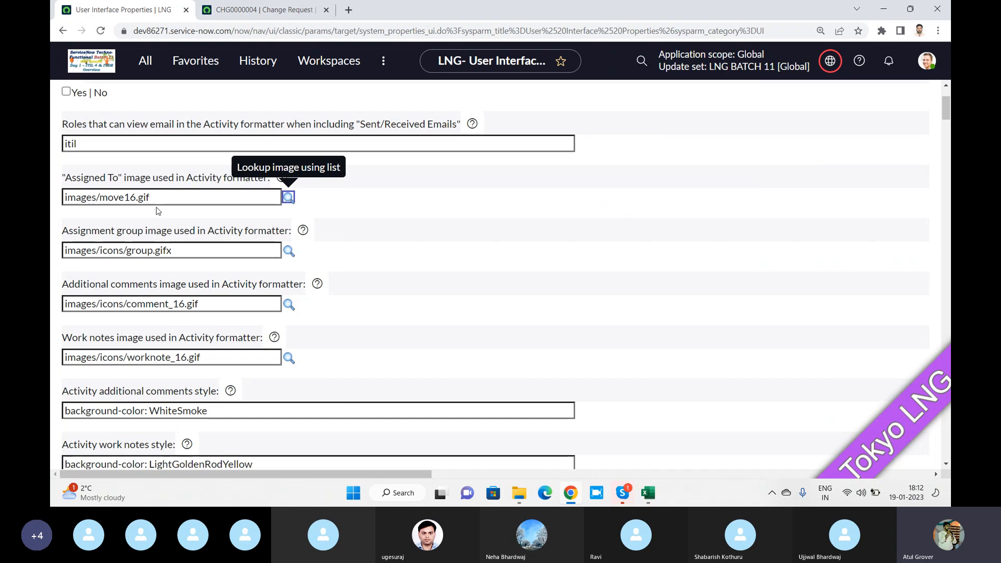
left_click_drag(125, 303, 198, 303)
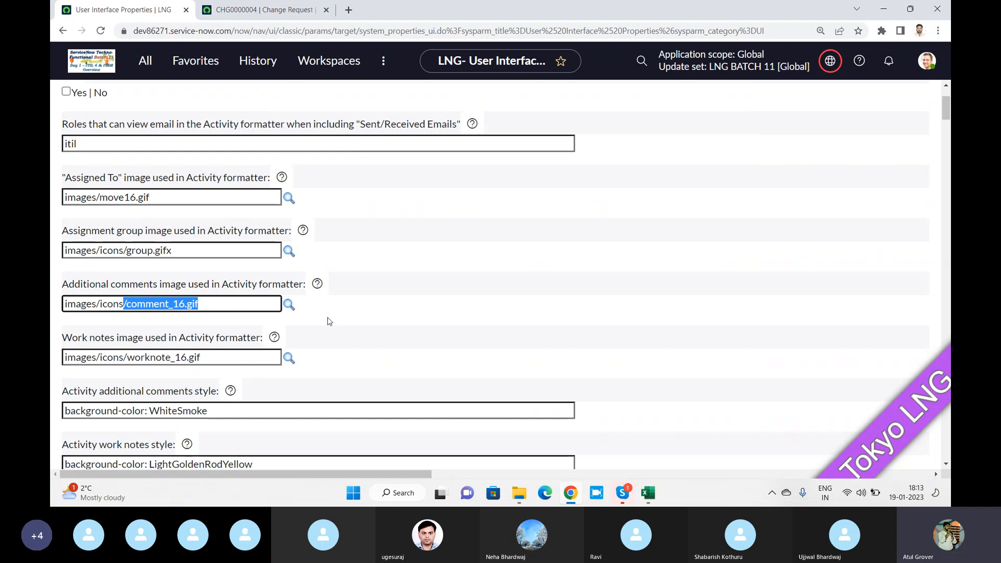
Copy the image picker page name and open image_picker.LIST from the navigator, which shows page not found
left_click(288, 304)
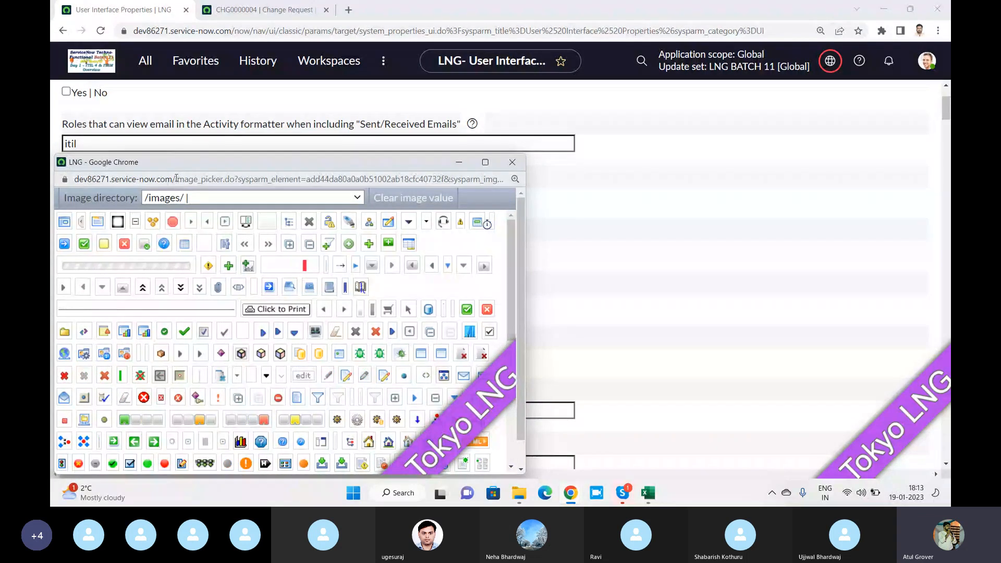
left_click_drag(176, 180, 225, 183)
key("ctrl+c")
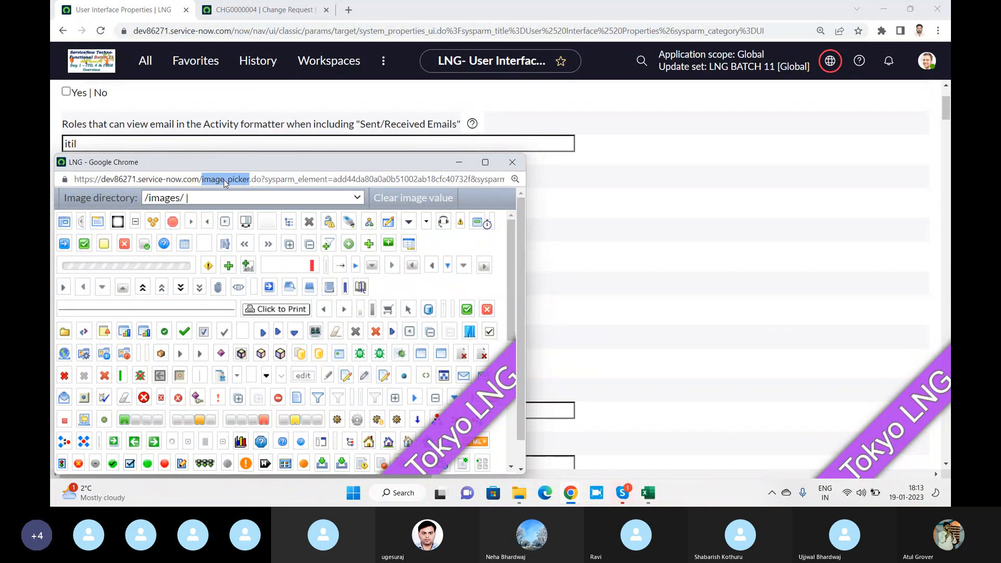
left_click(512, 162)
left_click(140, 61)
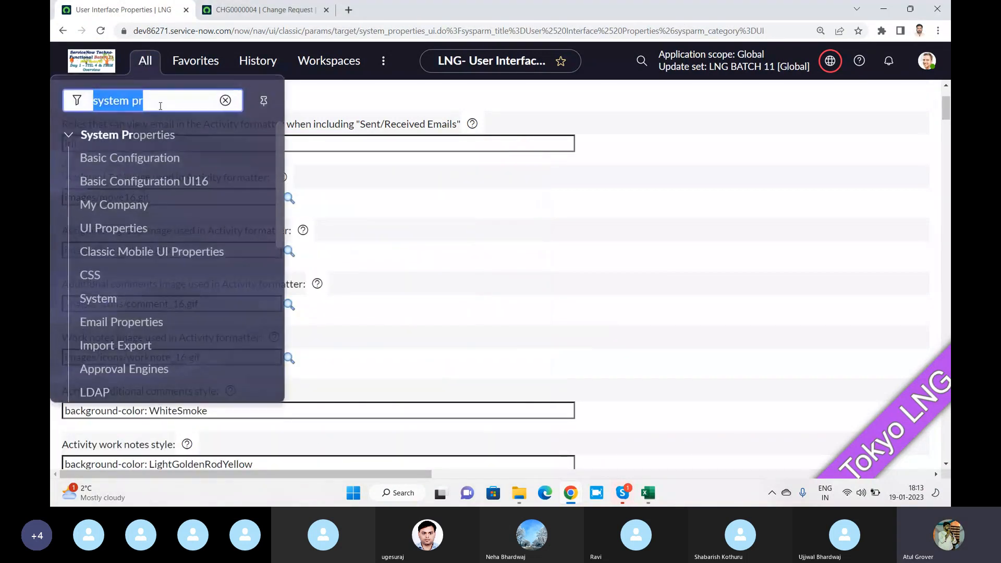
key("ctrl+v")
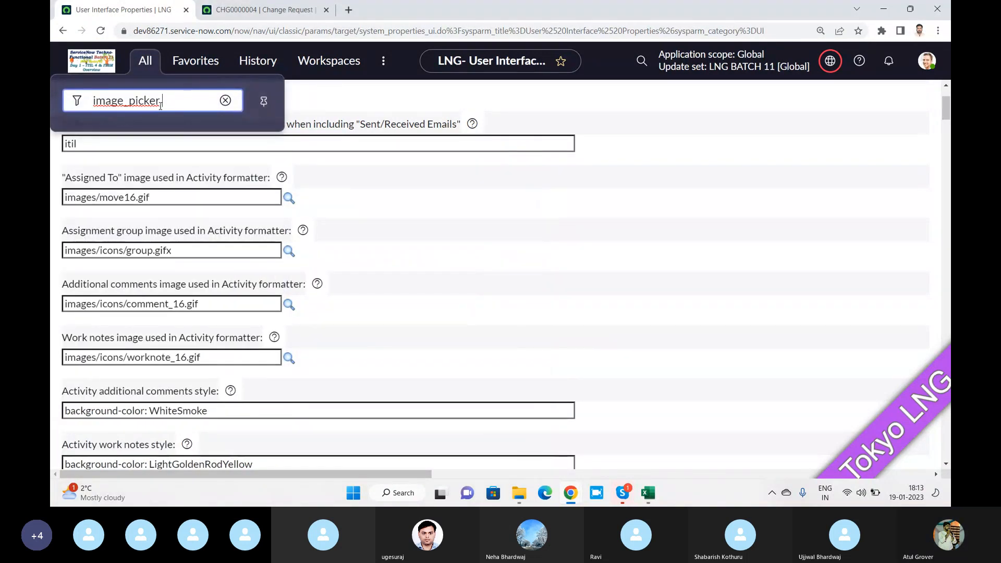
type("LIST")
key("Return")
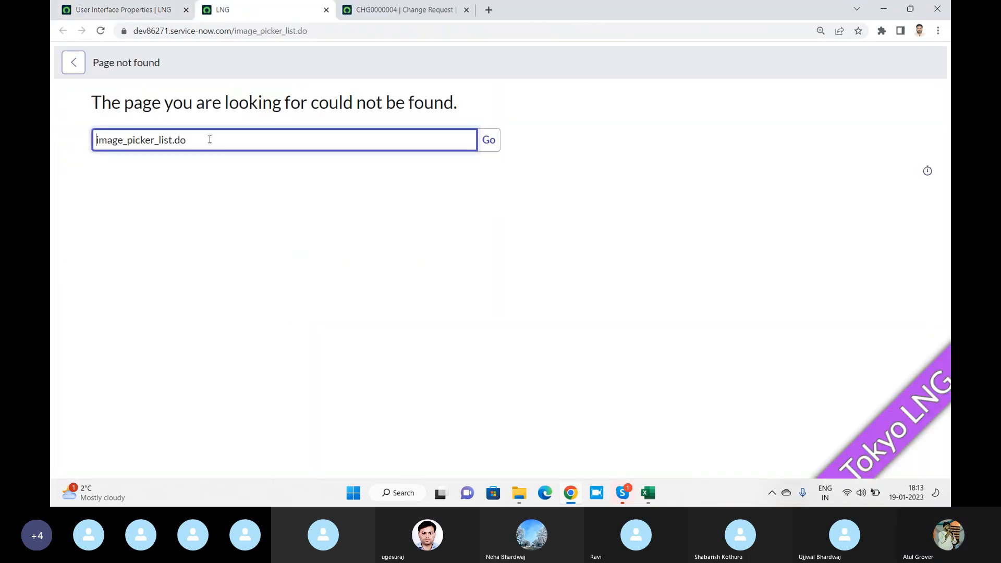
left_click(155, 10)
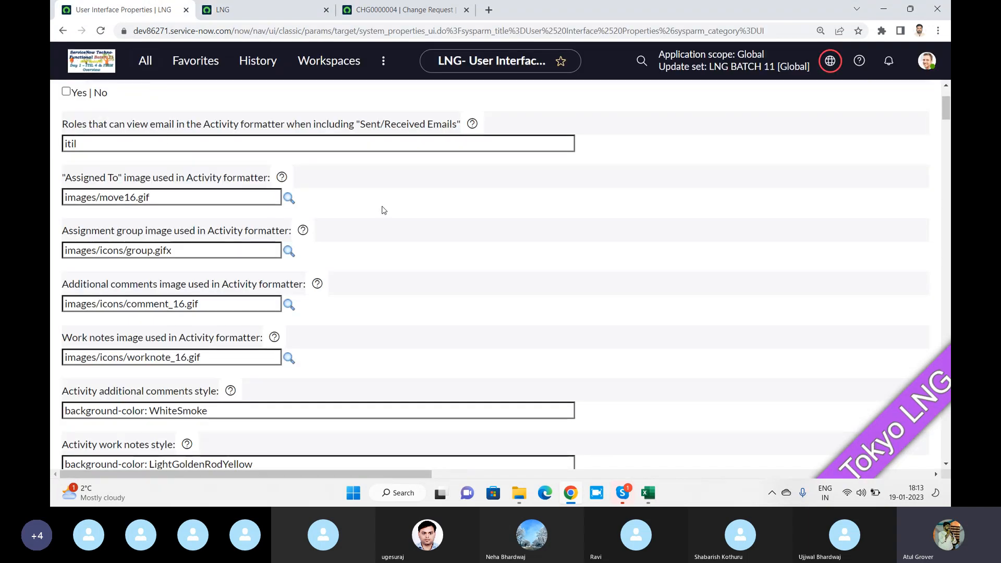
Check the form-actions context menu on the CHG0000004 change request form
scroll(383, 211, "down", 2)
scroll(385, 212, "down", 1)
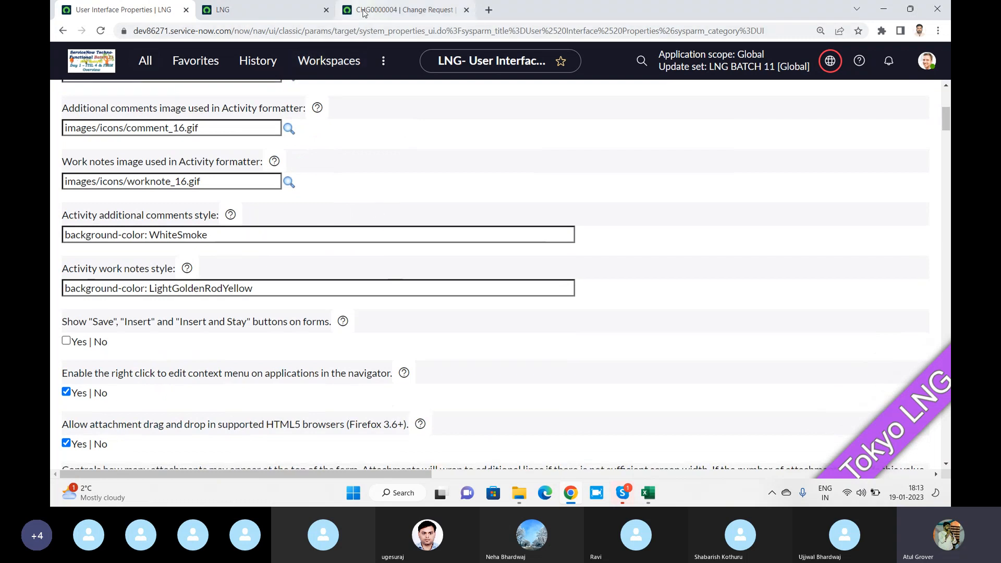
left_click(401, 10)
right_click(528, 96)
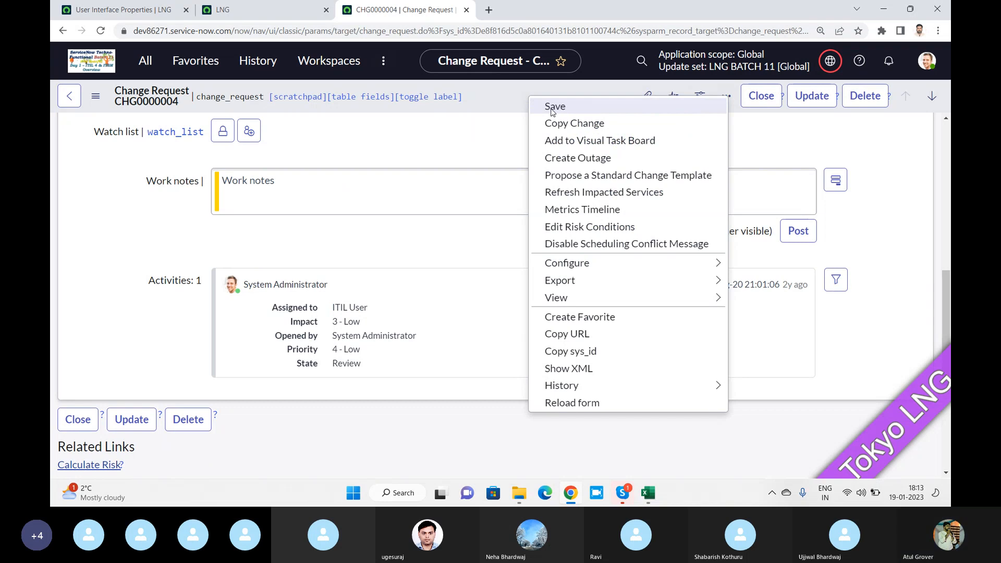
left_click(124, 12)
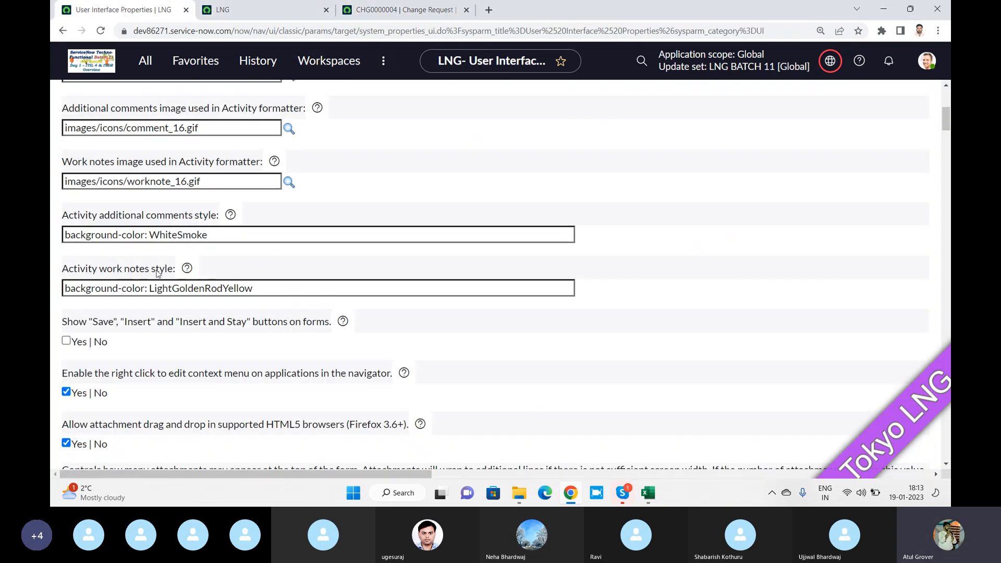
Set 'Show "Save", "Insert" and "Insert and Stay" buttons on forms' to Yes
scroll(84, 227, "down", 2)
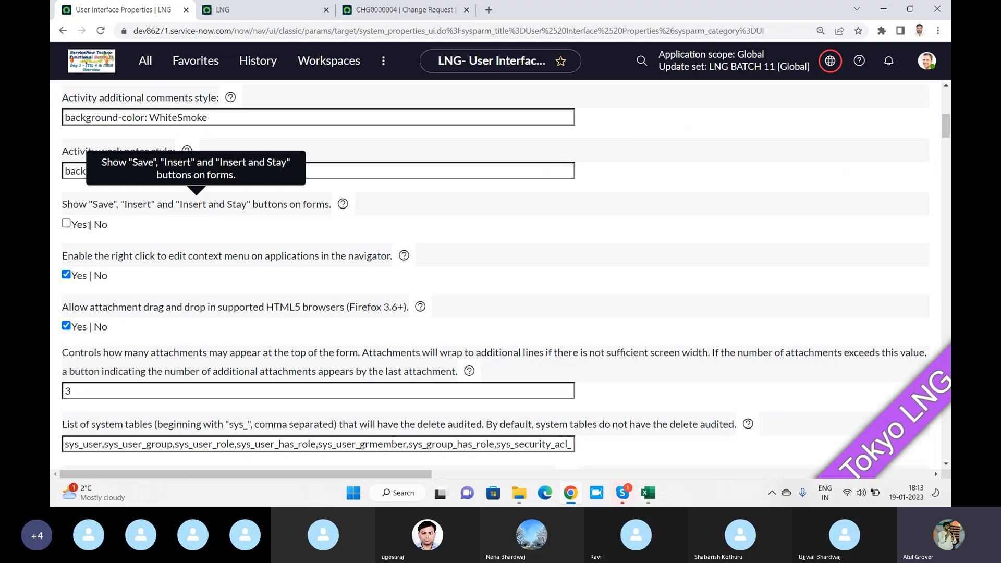
left_click(66, 223)
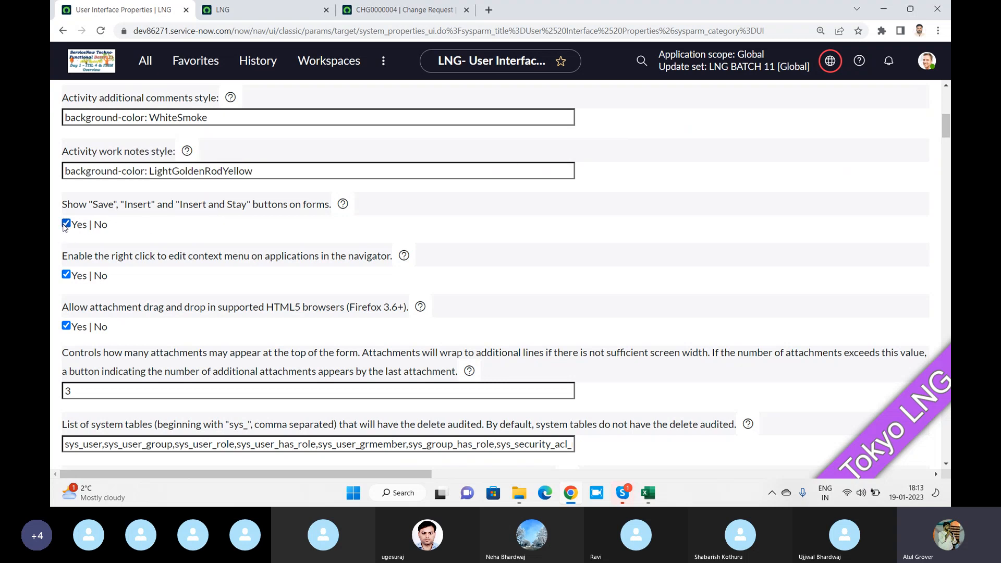
left_click_drag(949, 112, 948, 87)
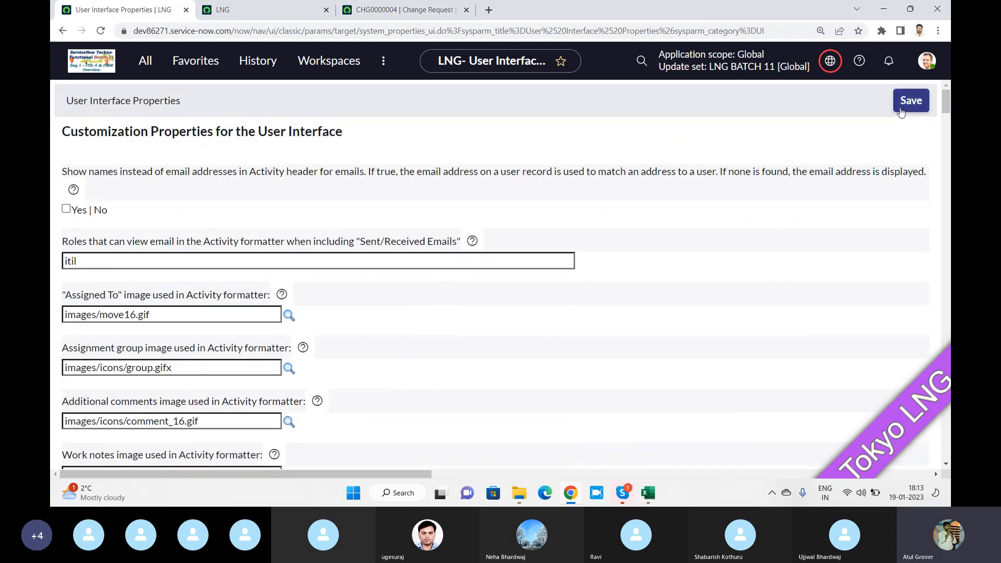
left_click(384, 15)
Reload the CHG0000004 change request by resubmitting its address
left_click(100, 32)
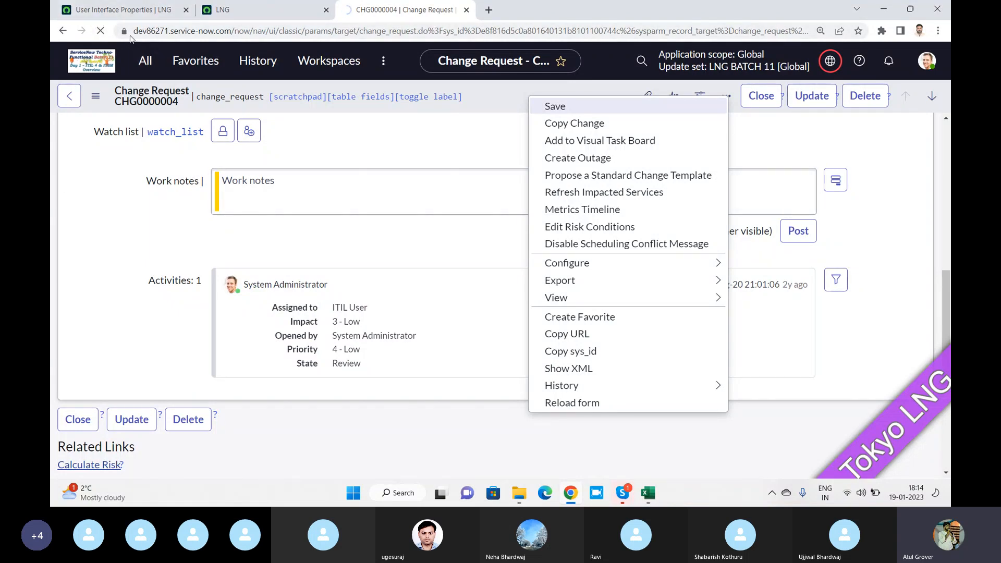
left_click(103, 13)
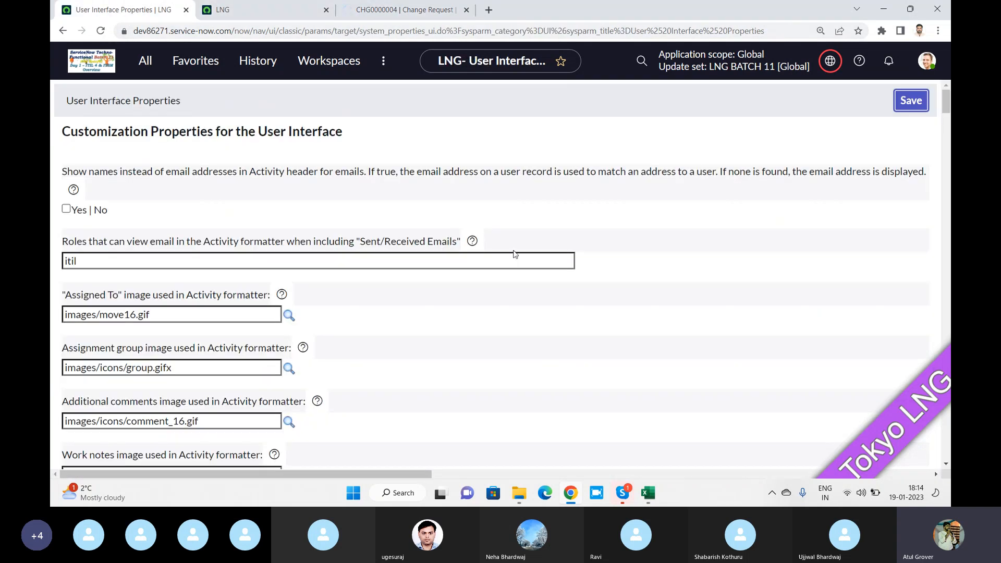
left_click(406, 10)
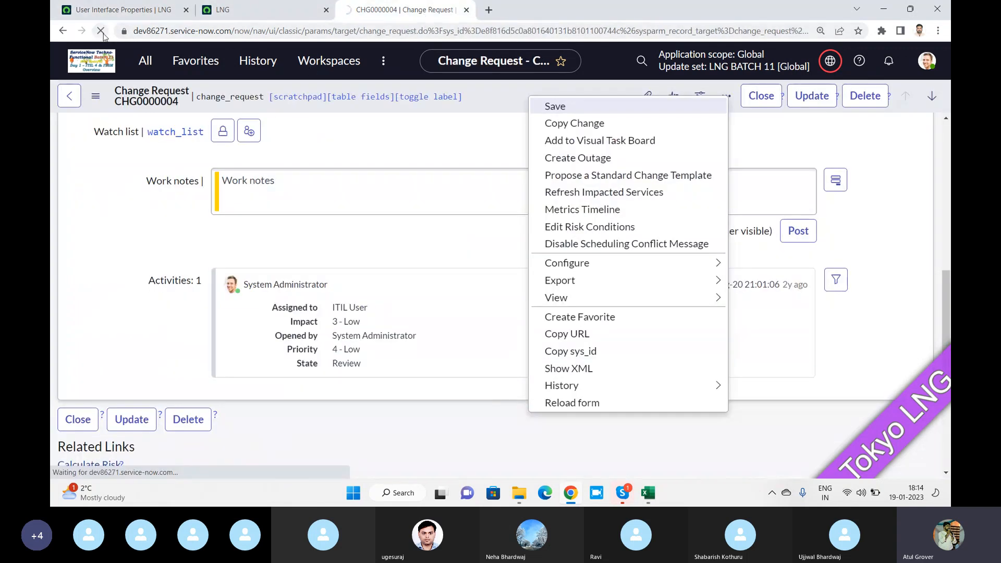
left_click(199, 34)
key("Return")
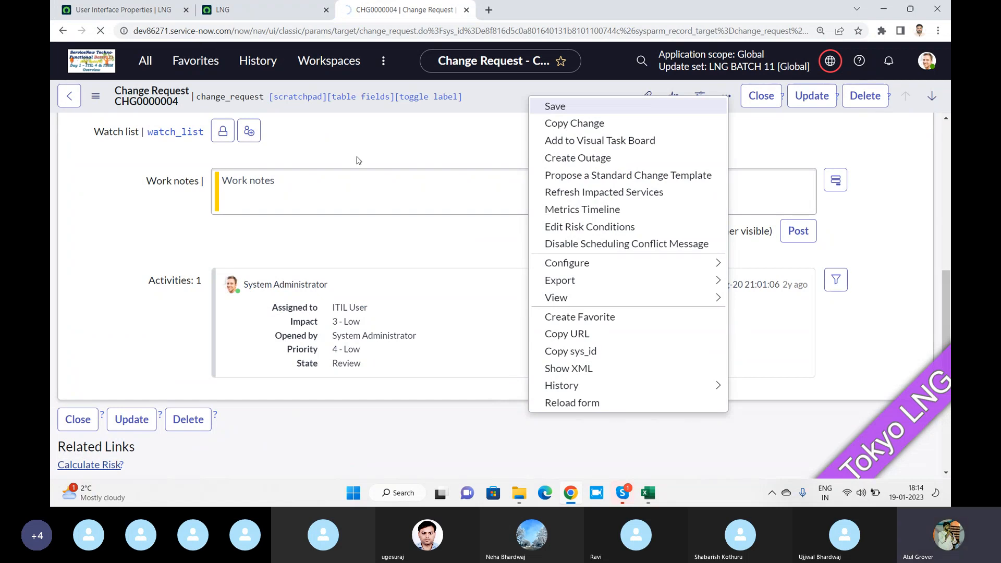
Return from the Skype window and dismiss the open form-actions menu on CHG0000004
mouse_move(625, 495)
left_click(591, 441)
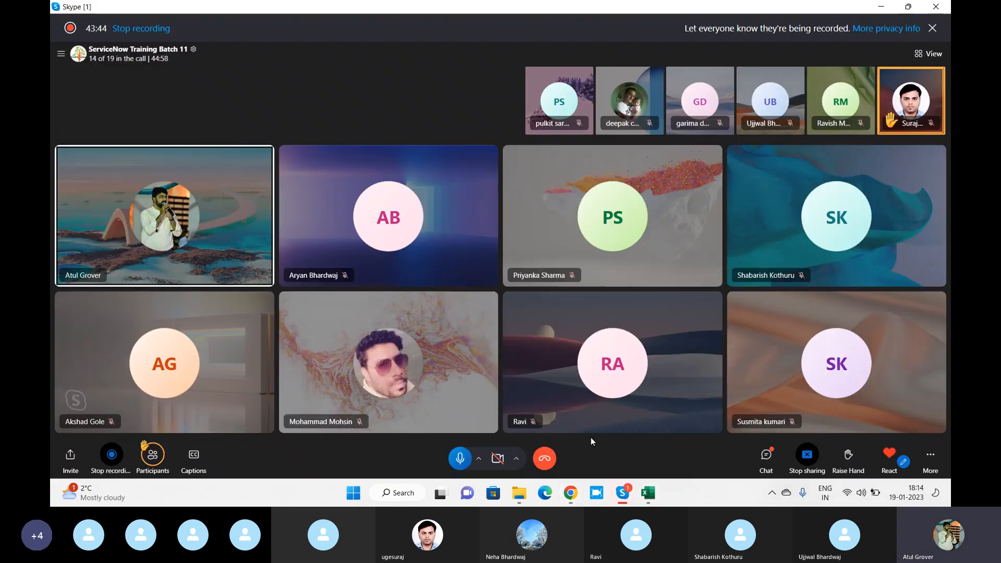
key("alt+Tab")
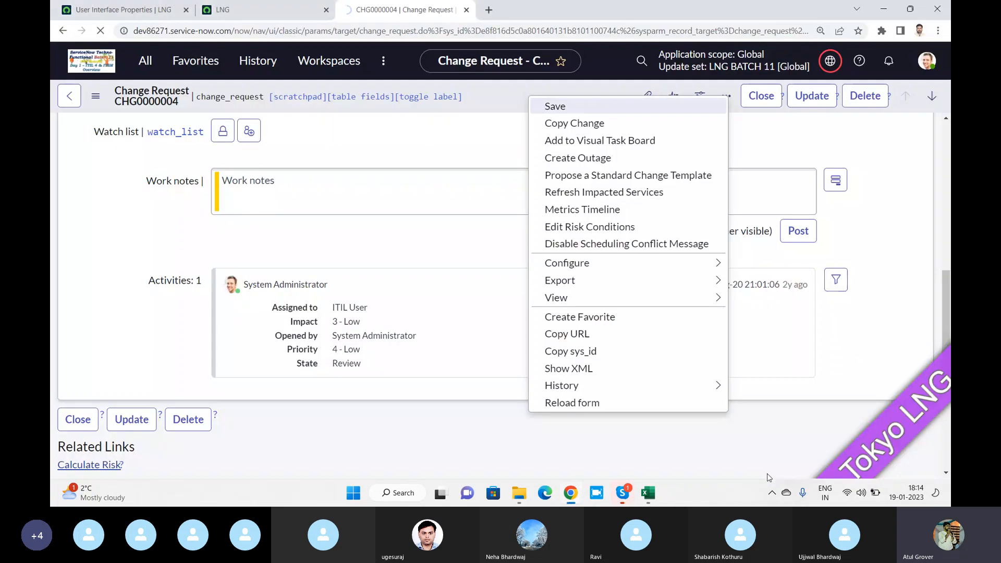
left_click(495, 146)
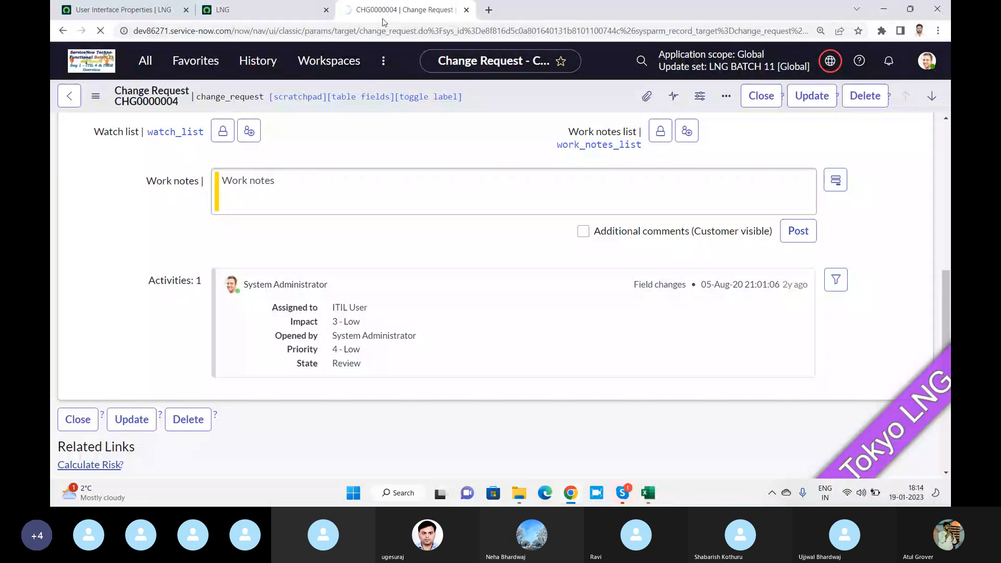
left_click(108, 10)
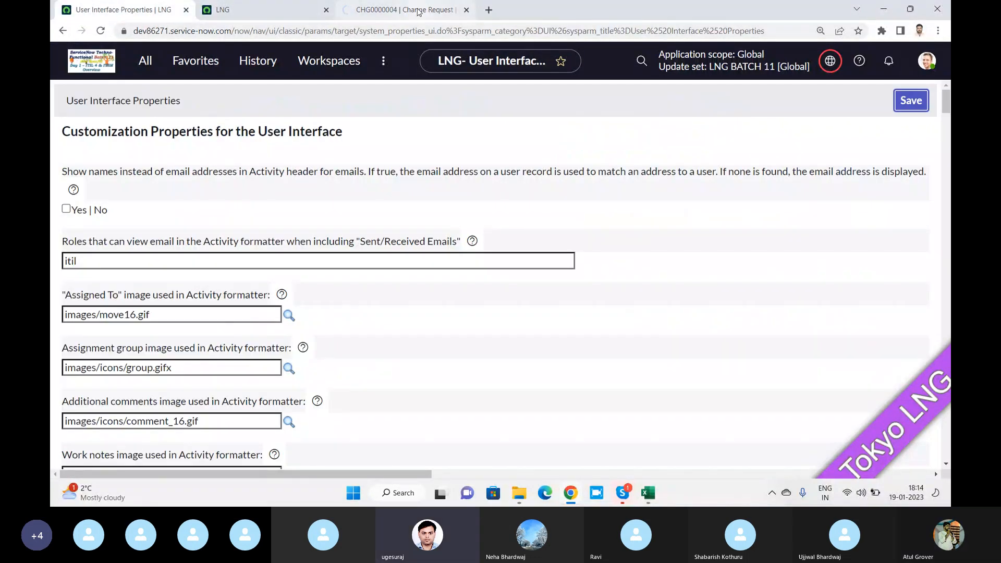
Close the Page not found tab and view the reloaded CHG0000004 form with Save beside Update
left_click(418, 11)
left_click(309, 11)
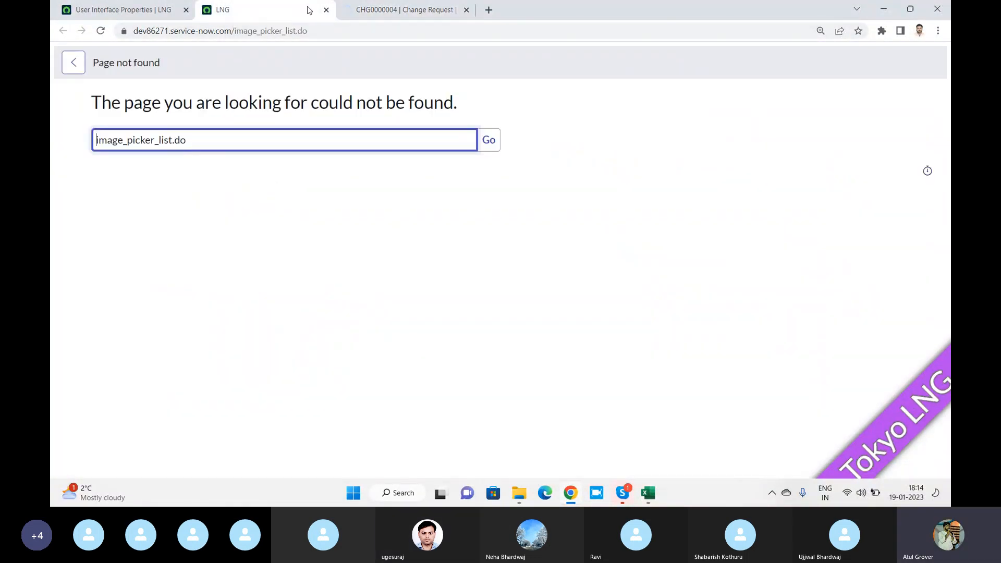
key("ctrl+w")
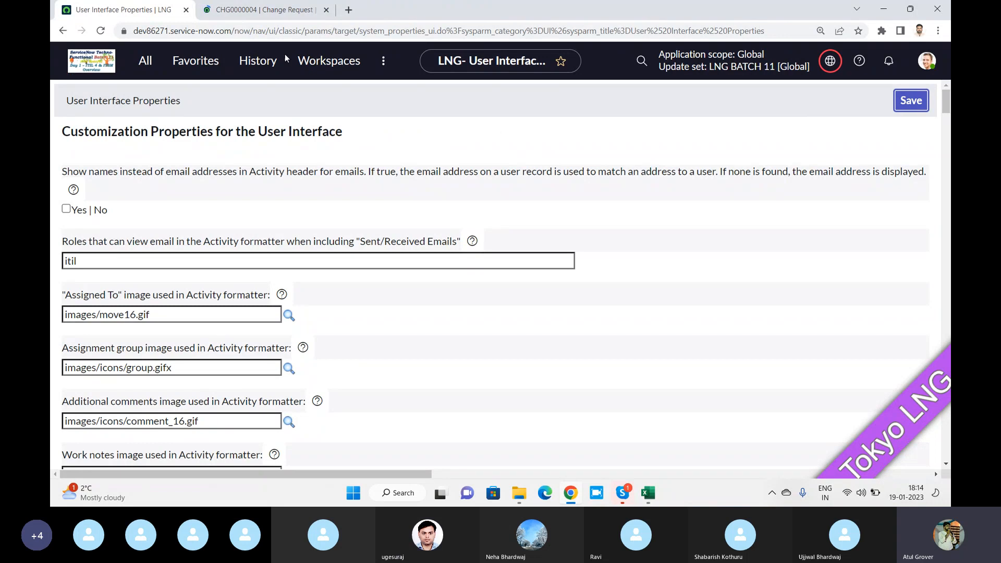
left_click(255, 13)
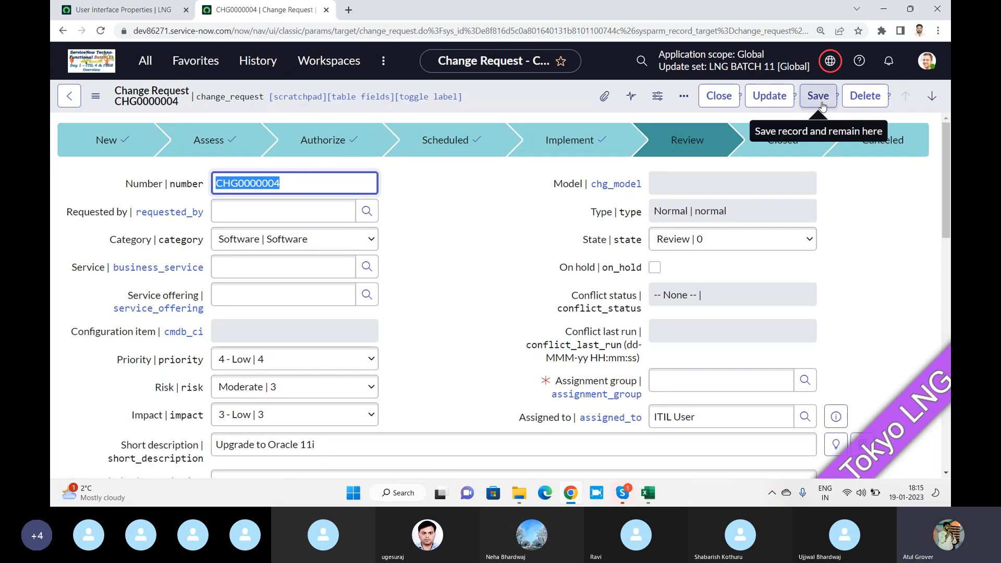
left_click(121, 11)
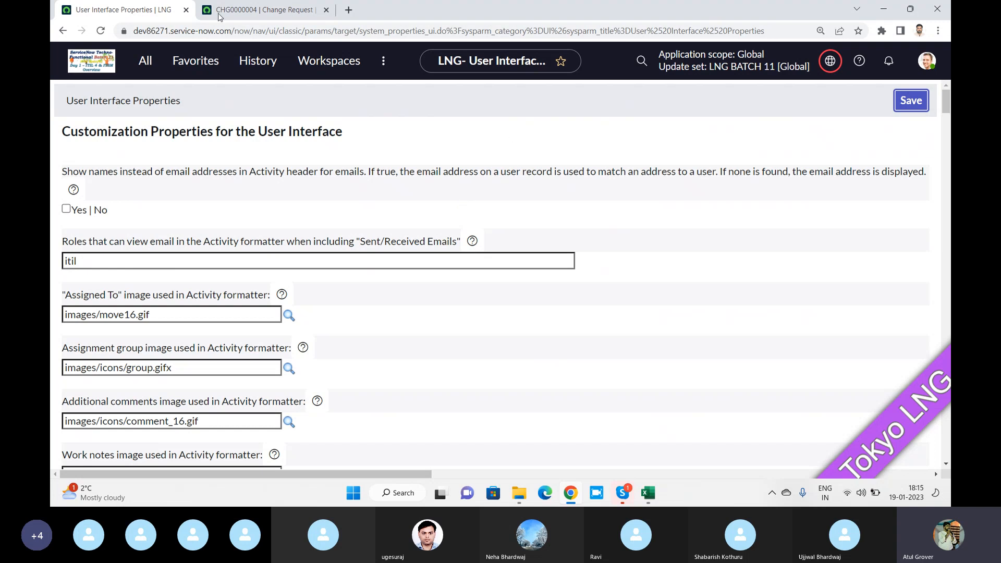
left_click(258, 11)
left_click(120, 9)
left_click(152, 33)
key("Return")
left_click(265, 10)
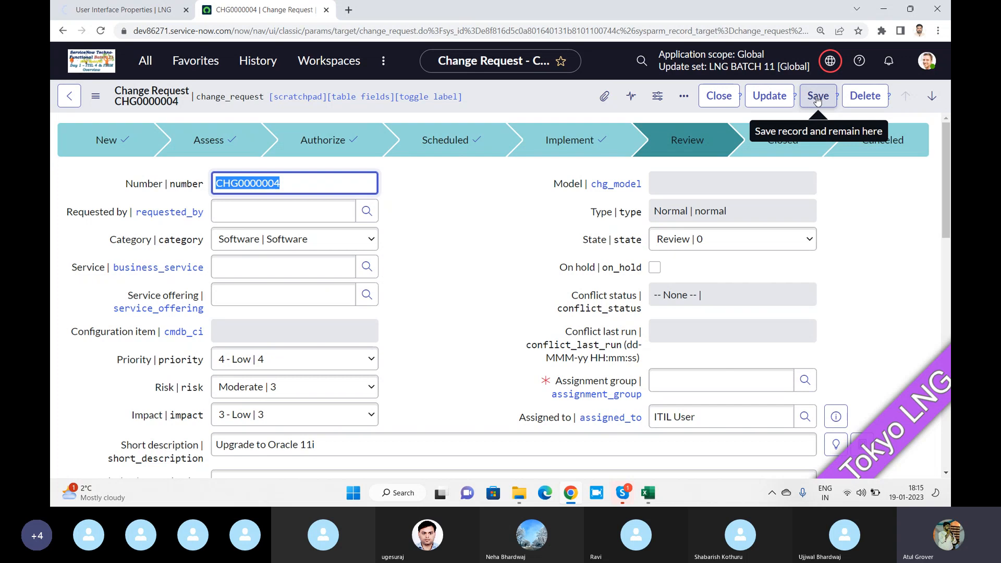
left_click(348, 13)
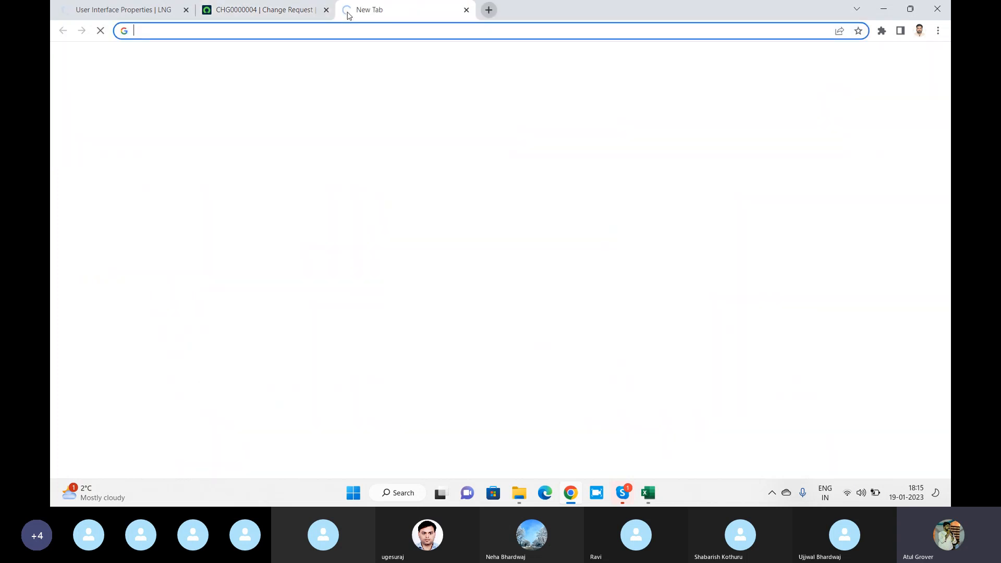
Open sys_user.do and submit a new user record with a throwaway User ID
type("dev86271.service-now.com/sys_user.do")
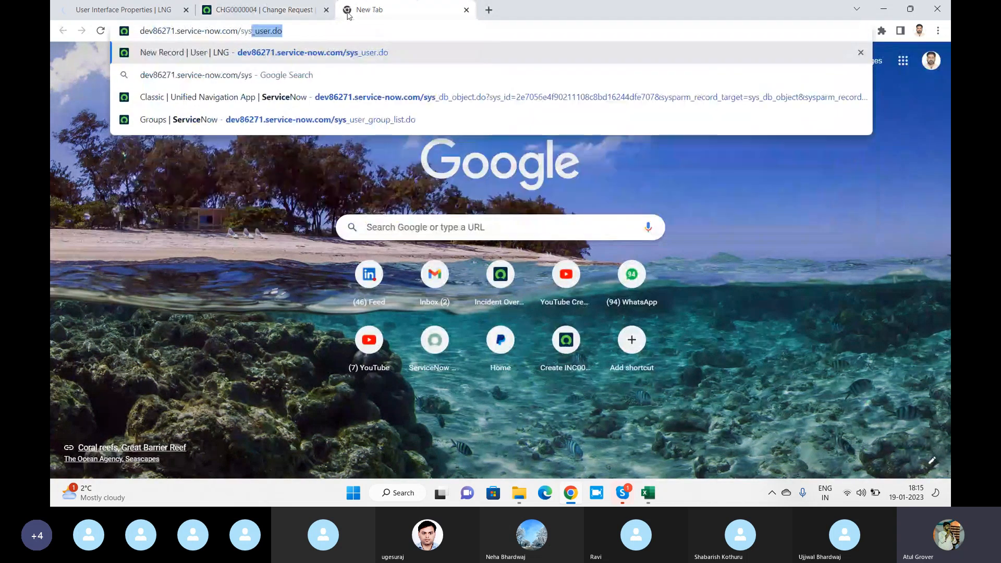
key("Return")
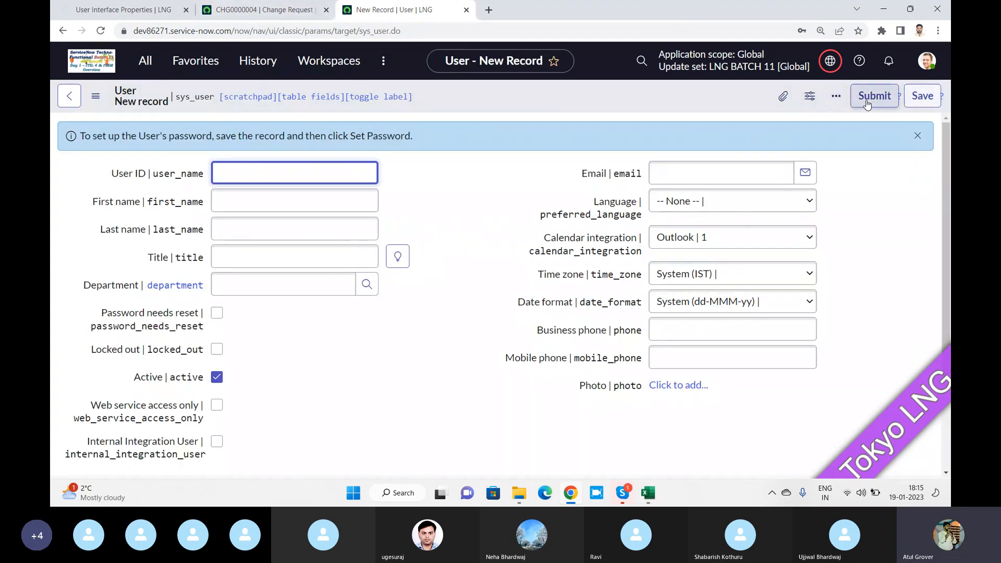
left_click(282, 172)
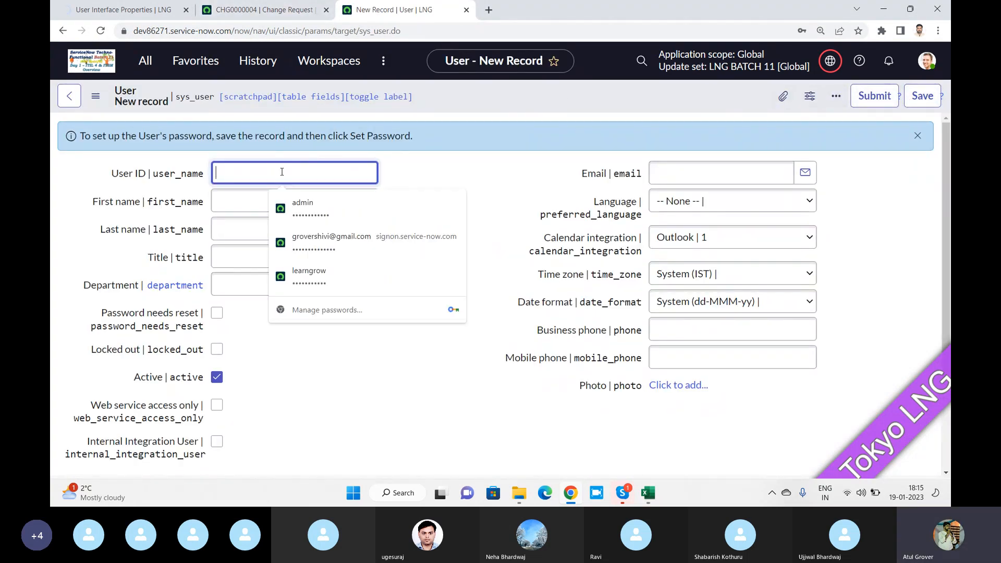
type("SDasdasda")
left_click(931, 102)
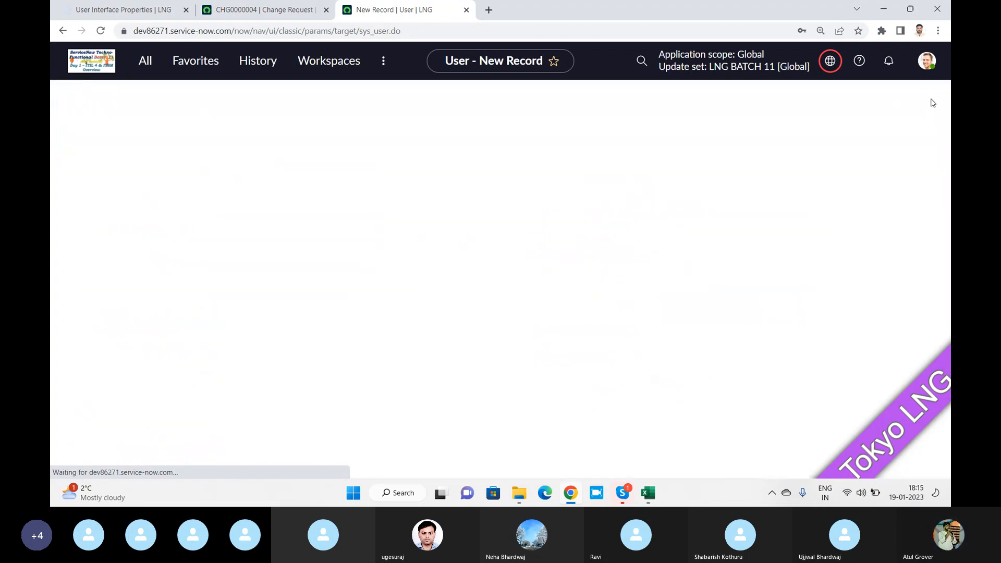
left_click(840, 198)
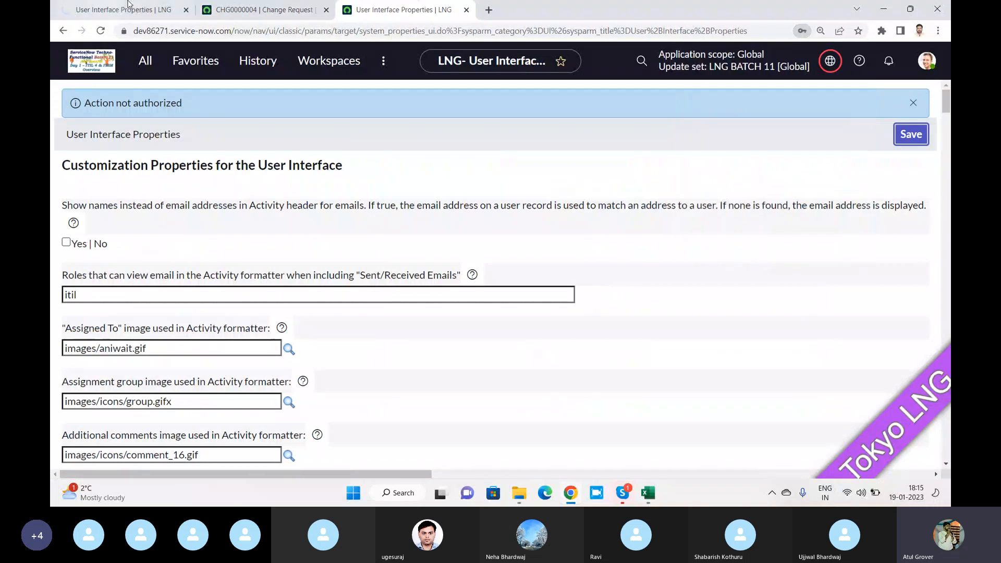
Change the address to sys_user_list.do to list all 648 user records
left_click(362, 31)
type("dev")
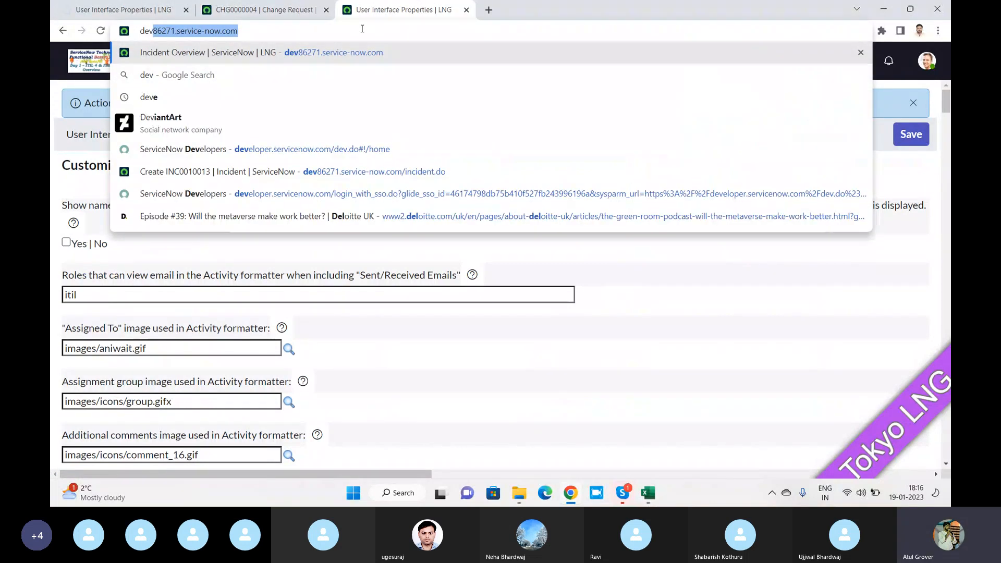
key("Right")
type("/sys")
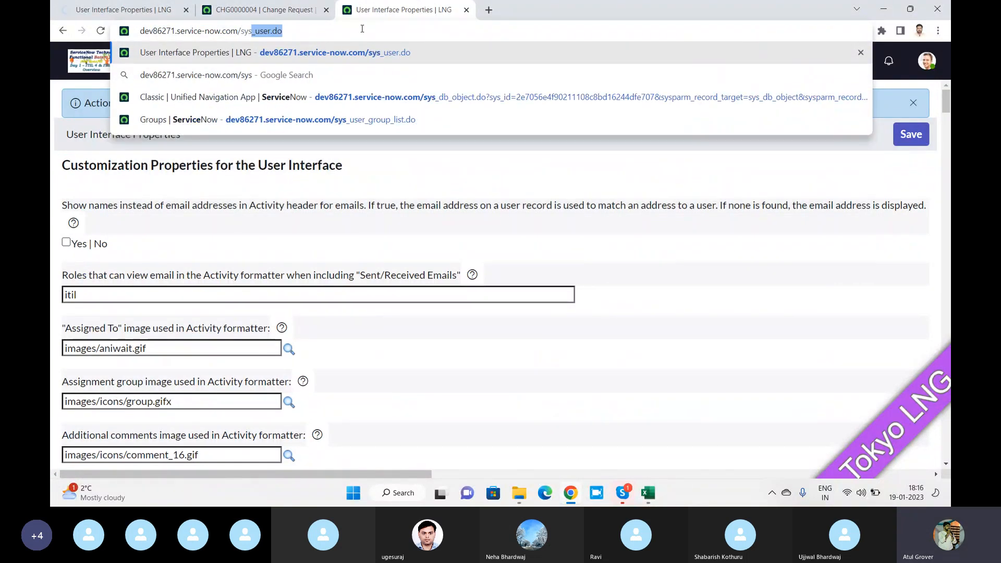
key("Right")
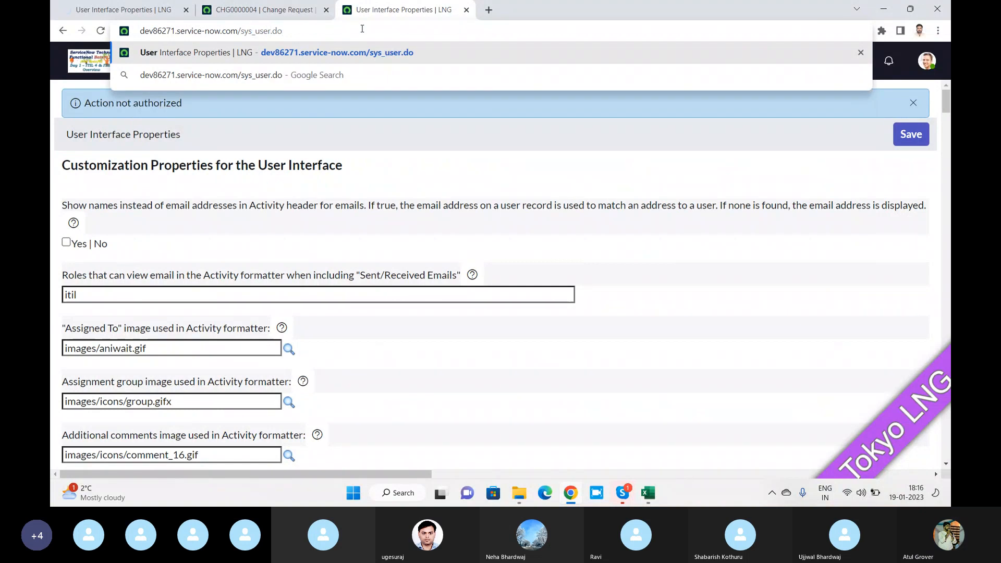
type("_list")
key("Return")
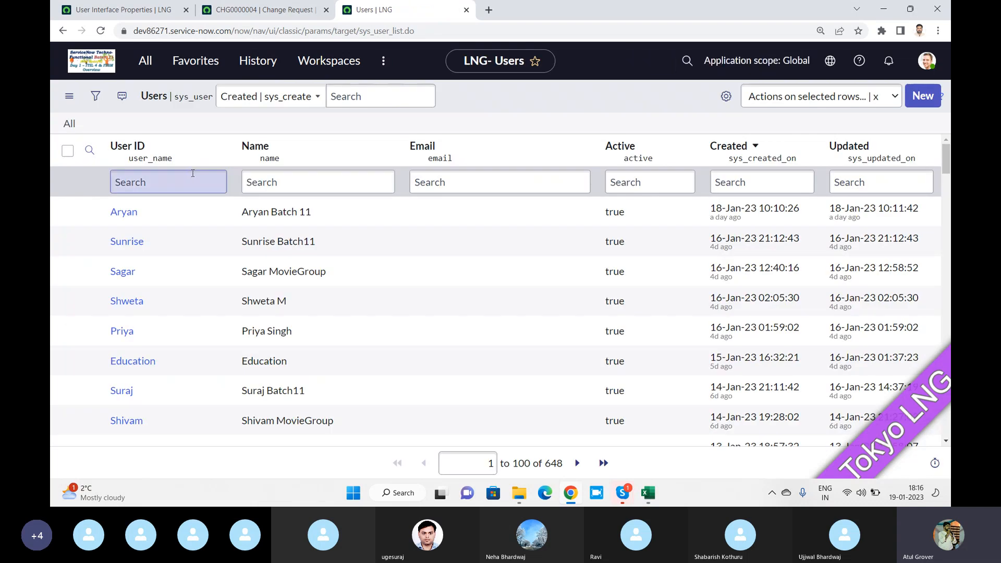
Open a trainee's user record from the Users list and reload it
left_click(124, 214)
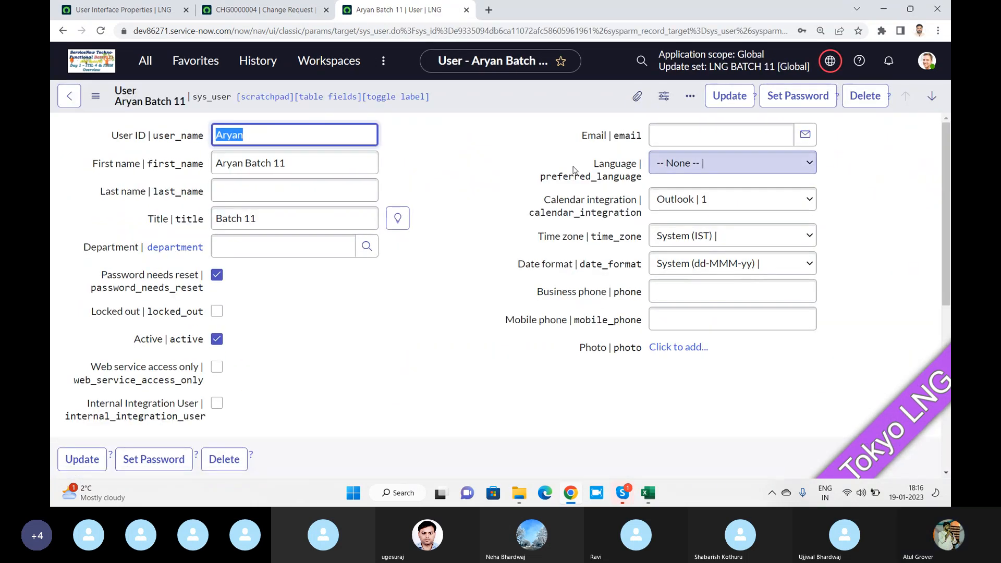
left_click(131, 9)
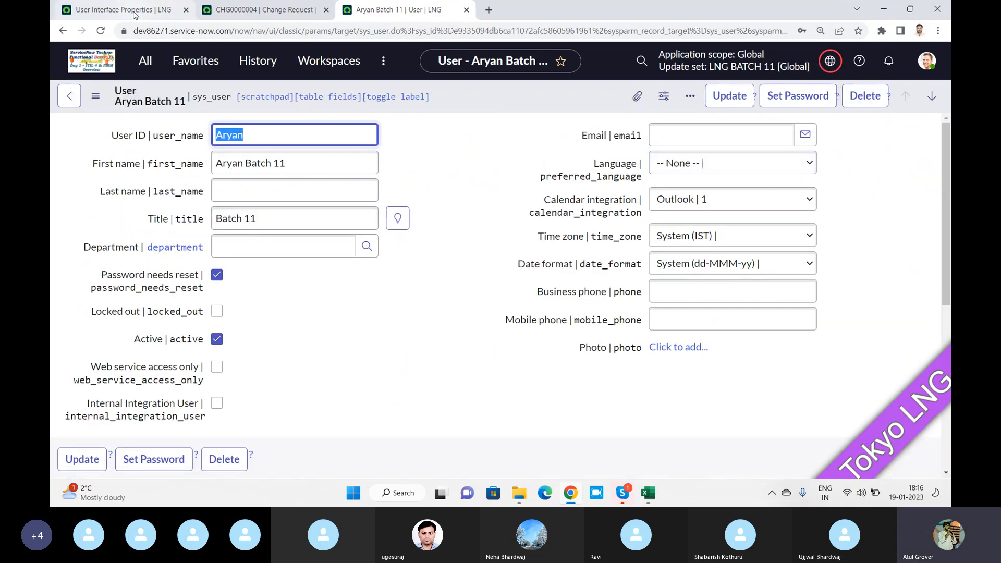
left_click(308, 13)
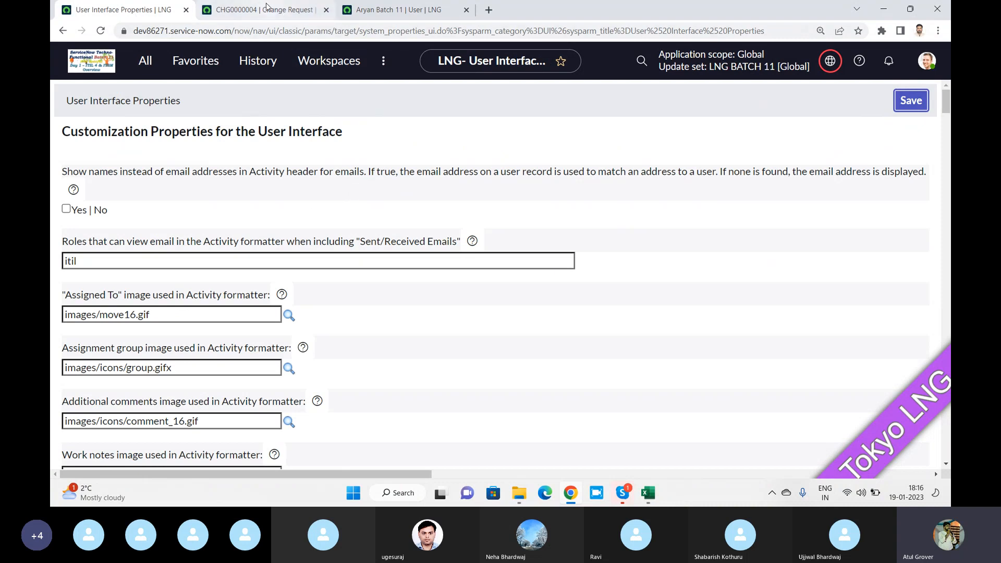
left_click(411, 11)
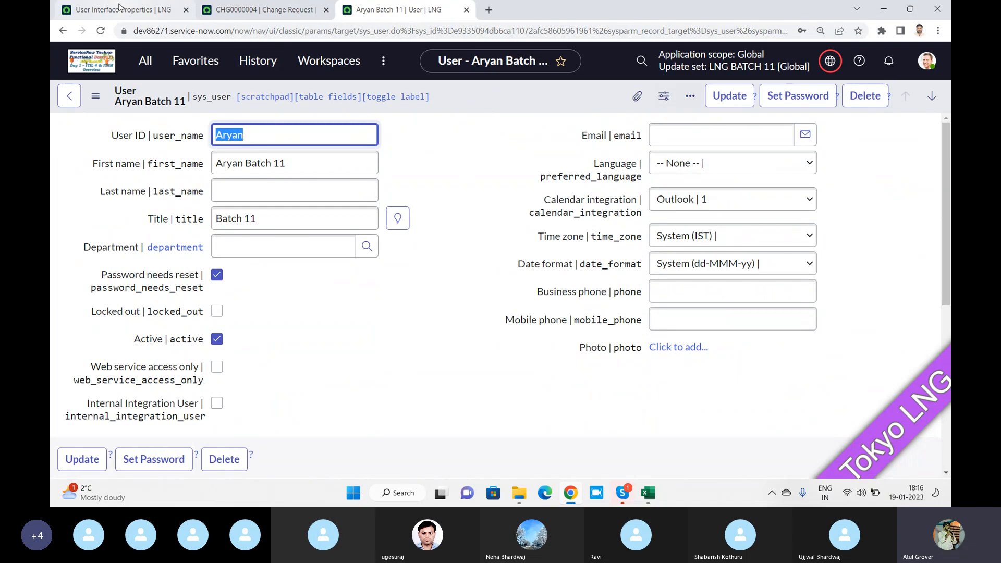
left_click(118, 10)
scroll(223, 247, "down", 5)
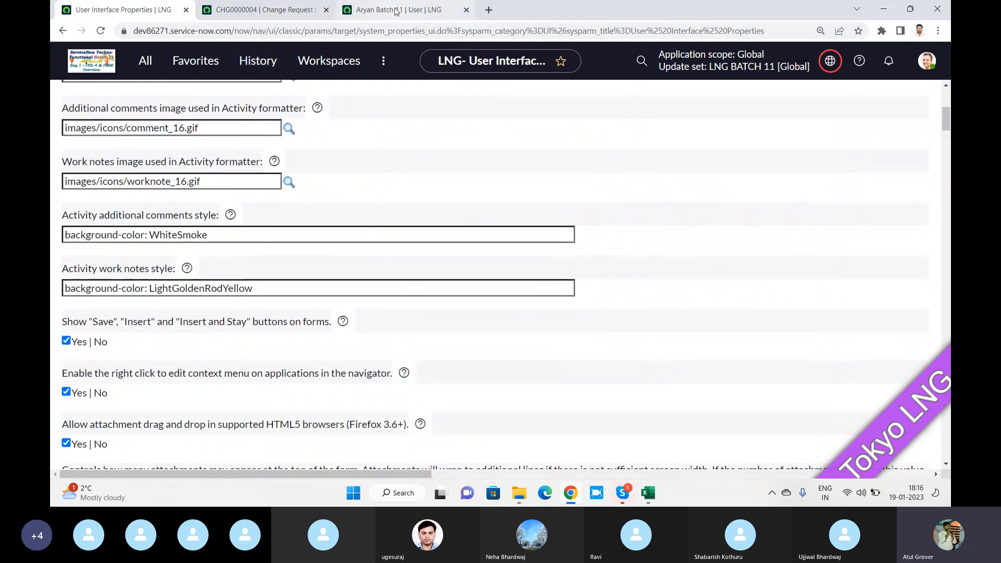
left_click(374, 11)
left_click(375, 36)
key("Return")
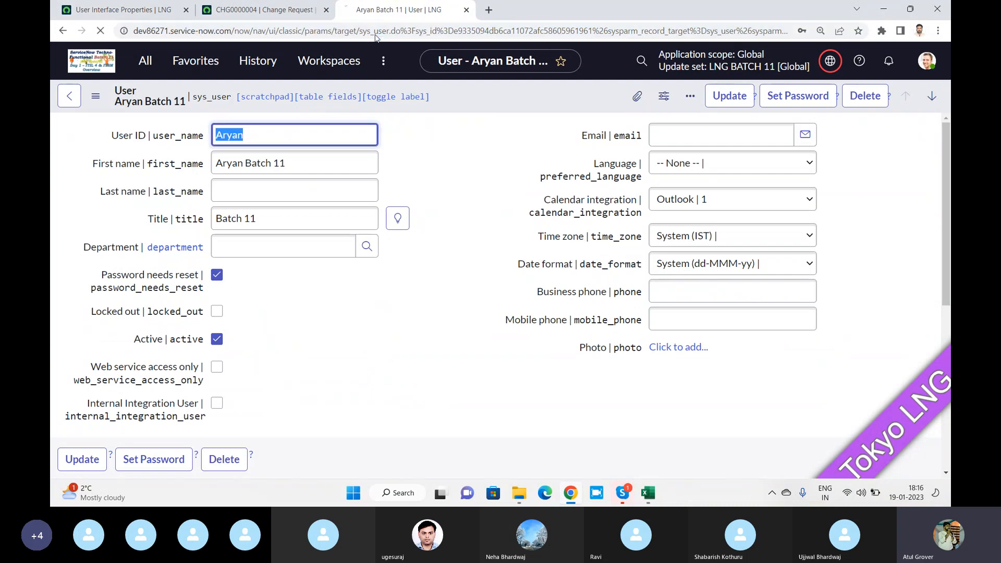
Reload CHG0000004 and toggle the Show Save/Insert buttons property off and back on
left_click(277, 17)
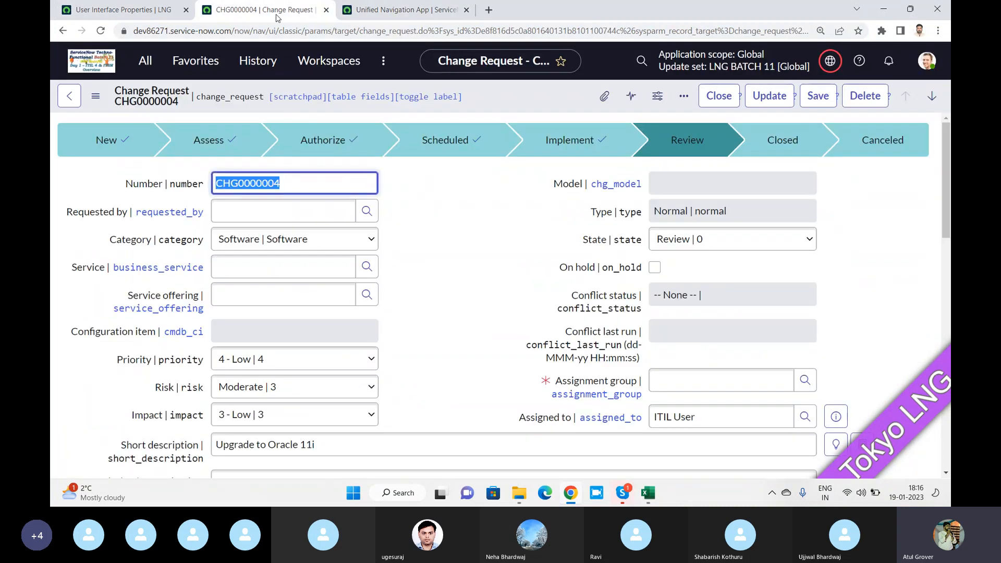
left_click(100, 30)
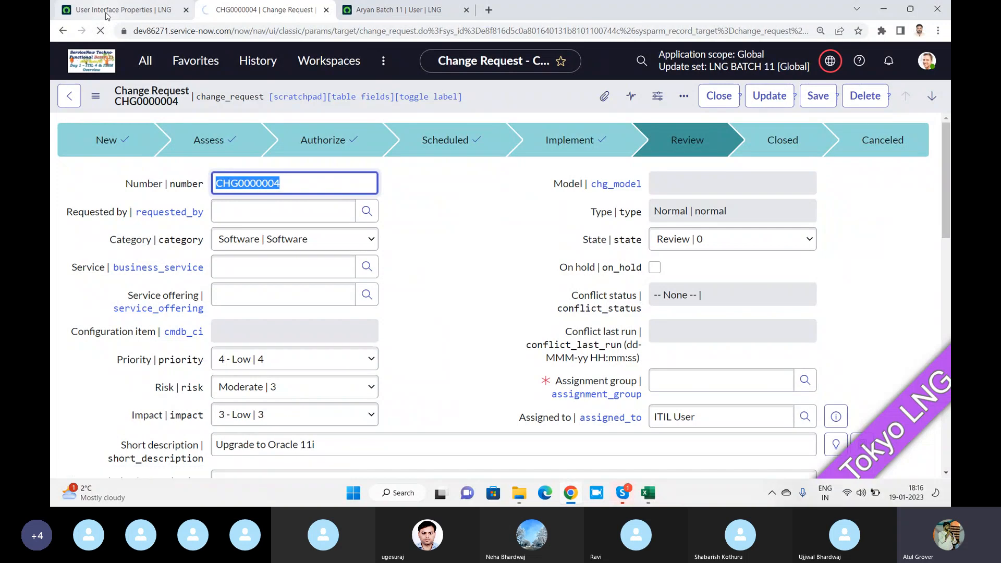
left_click(106, 16)
scroll(109, 247, "down", 3)
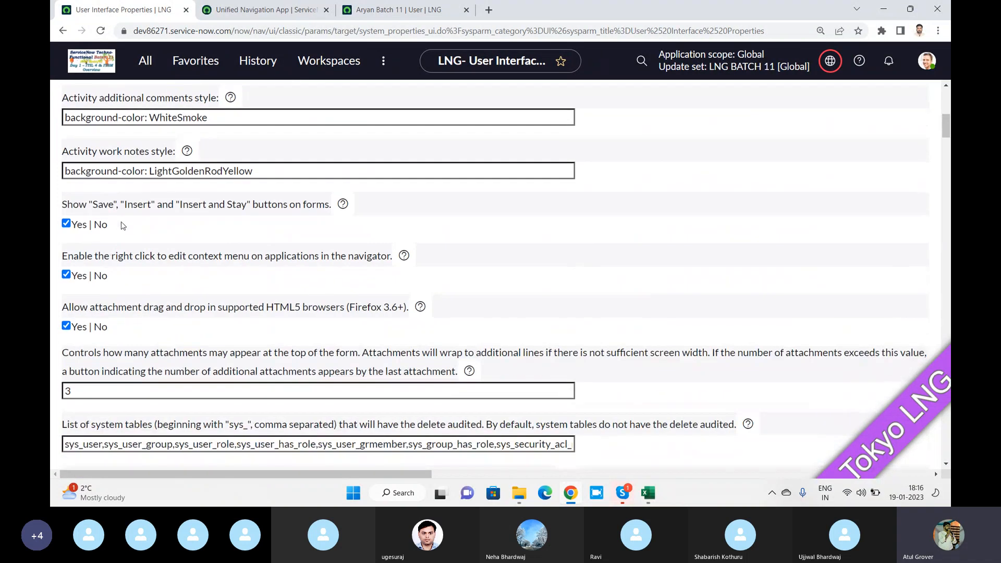
left_click(65, 223)
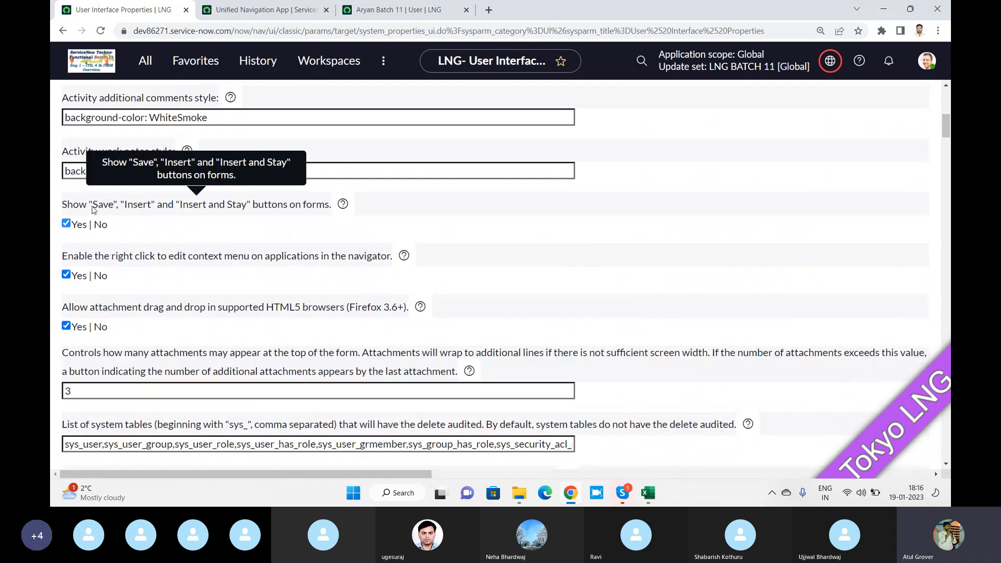
left_click(65, 223)
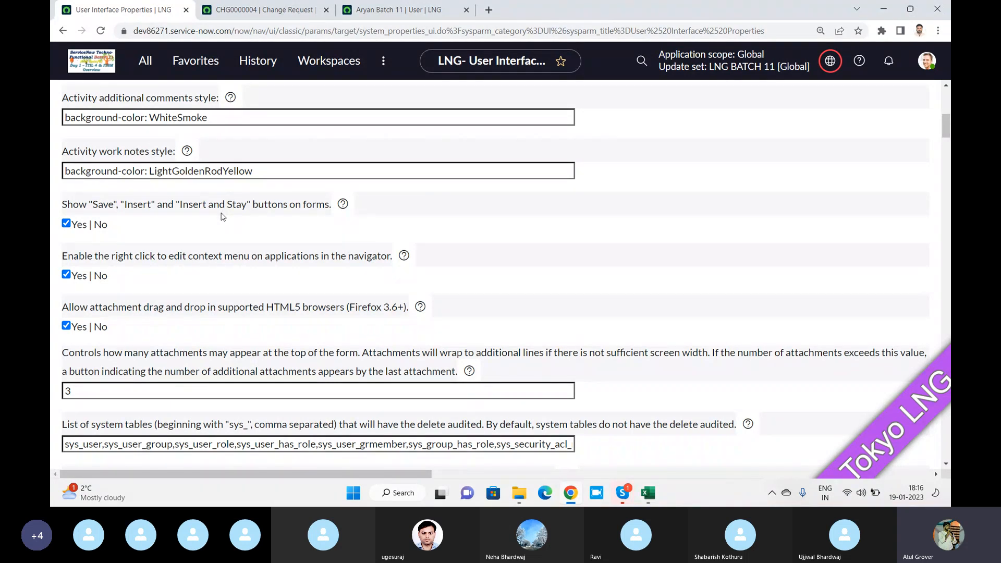
key("alt+Tab")
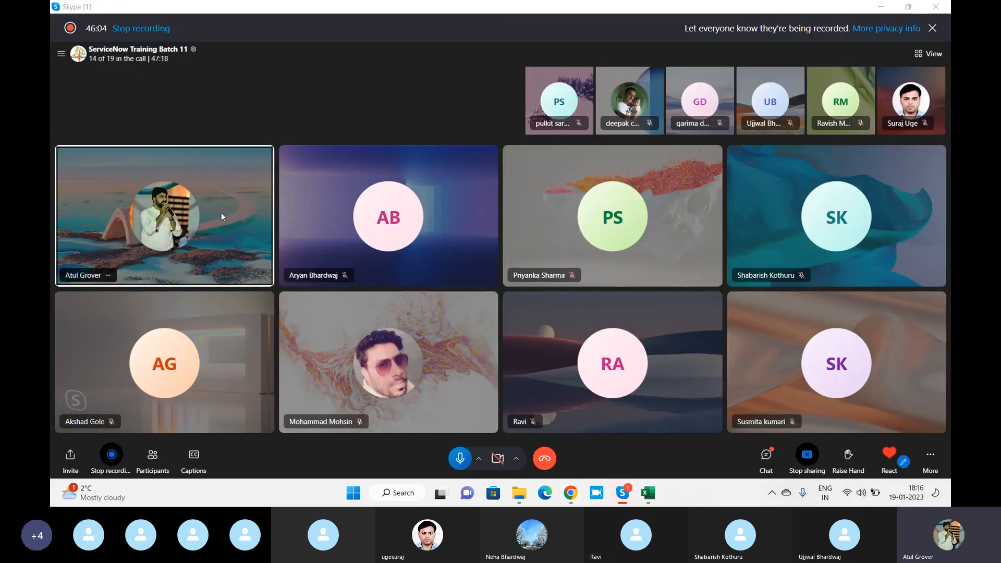
Leave the Skype training call window and bring User Interface Properties back to the front
key("alt+Tab")
key("alt+Tab")
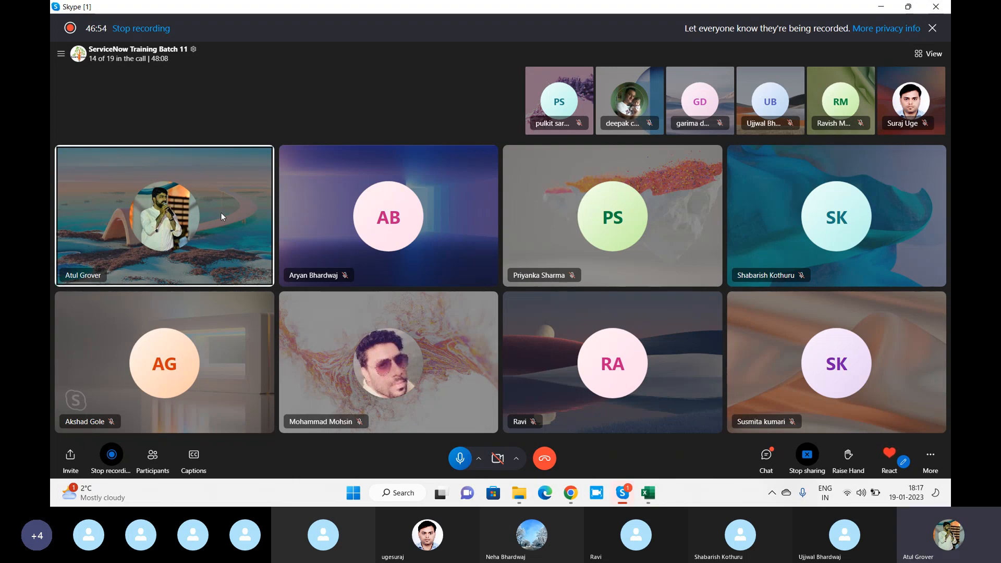
key("alt+Tab")
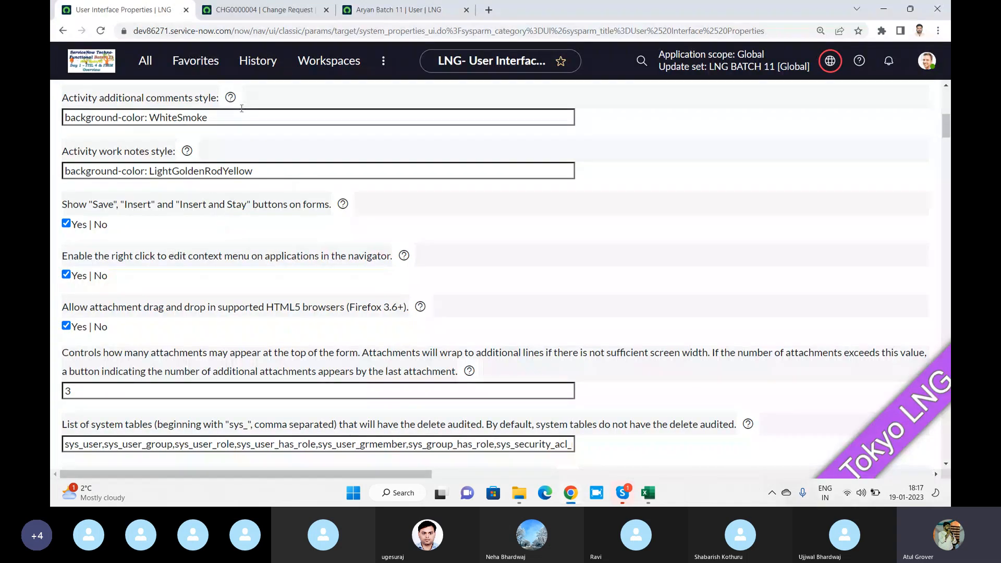
Open the Users list by filtering the navigator for 'user a'
left_click(266, 11)
left_click(399, 9)
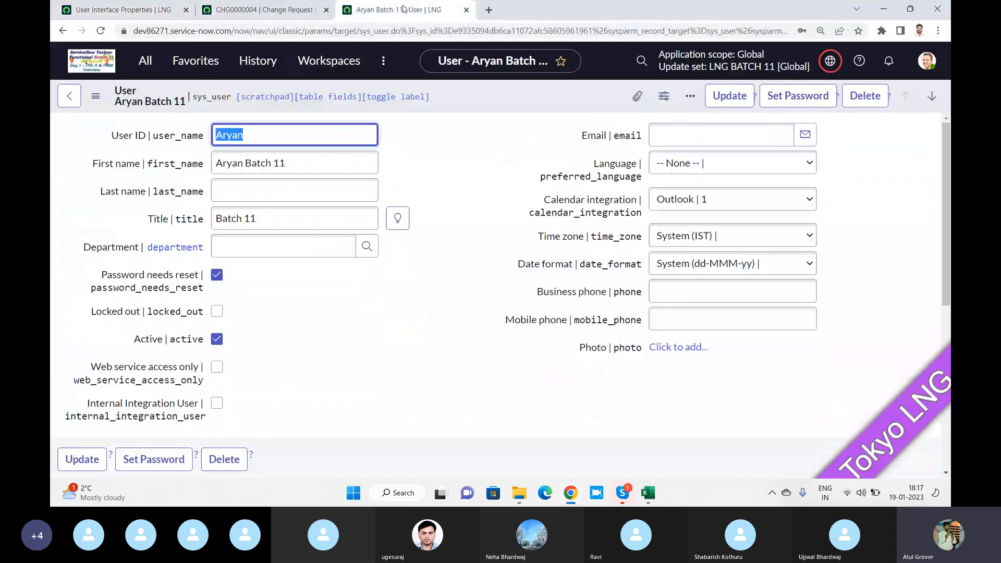
left_click(146, 61)
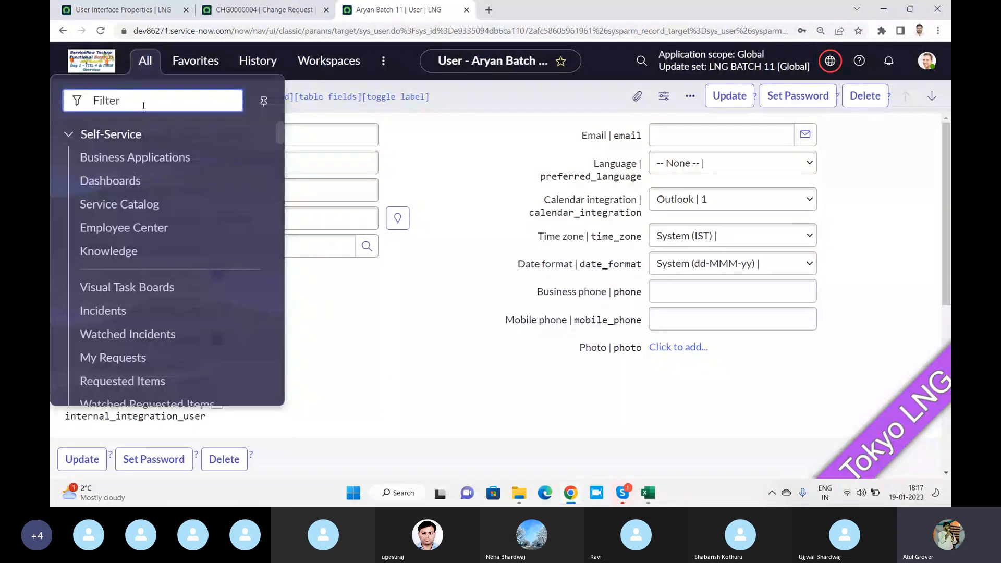
type("user a")
left_click(94, 184)
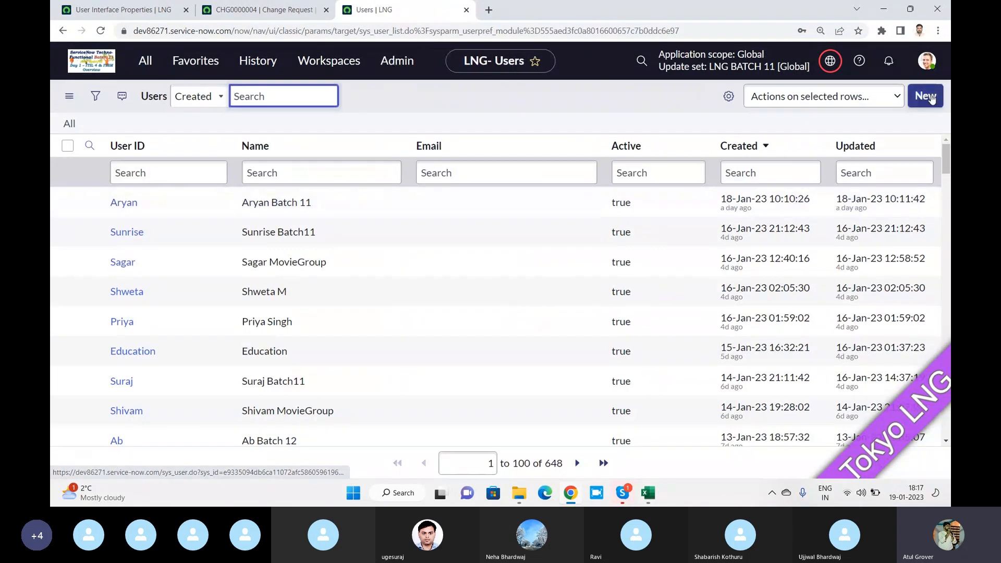
Create a new user with User ID 'testtt' and save it from the form header menu
left_click(928, 96)
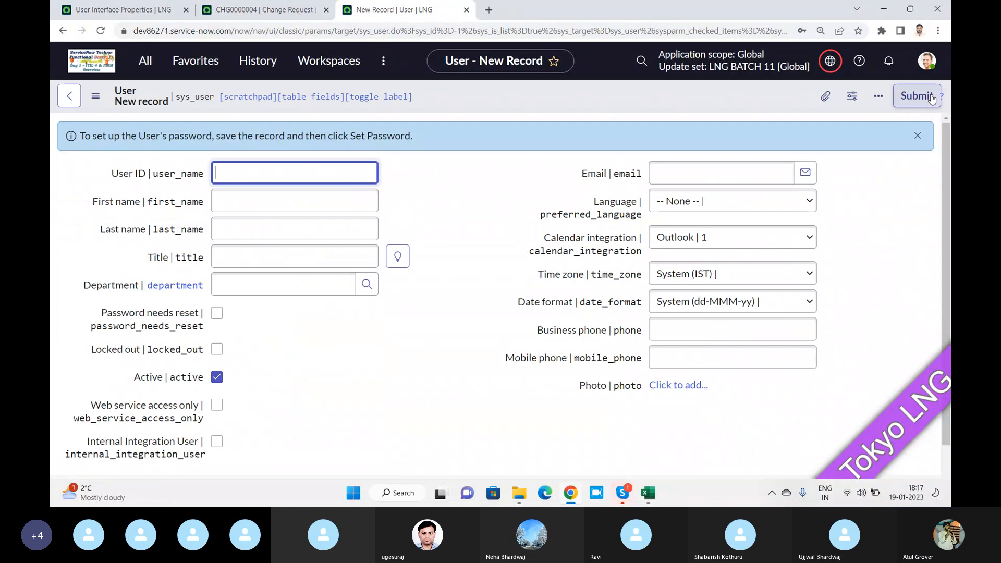
left_click(237, 173)
type("testtt")
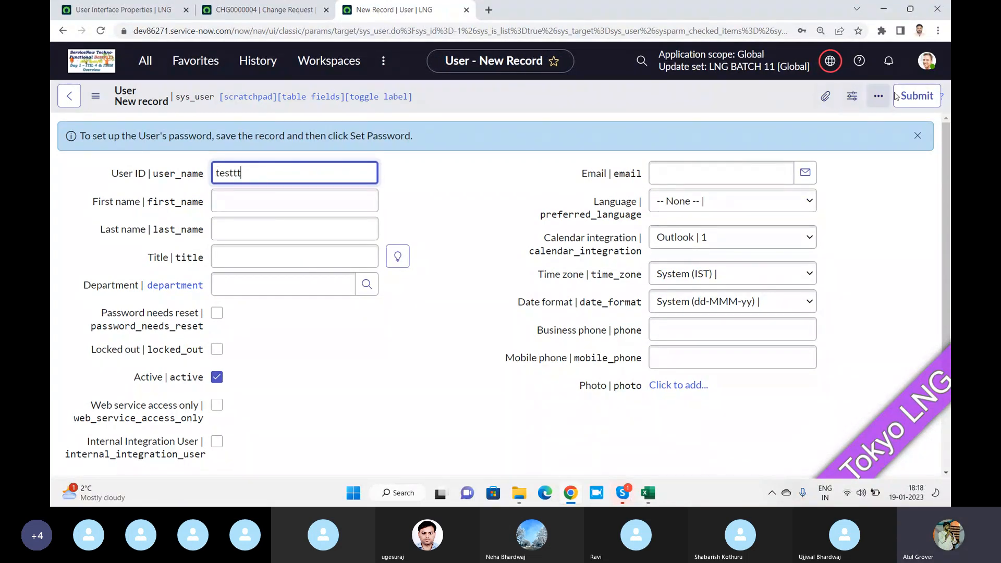
right_click(691, 96)
left_click(714, 107)
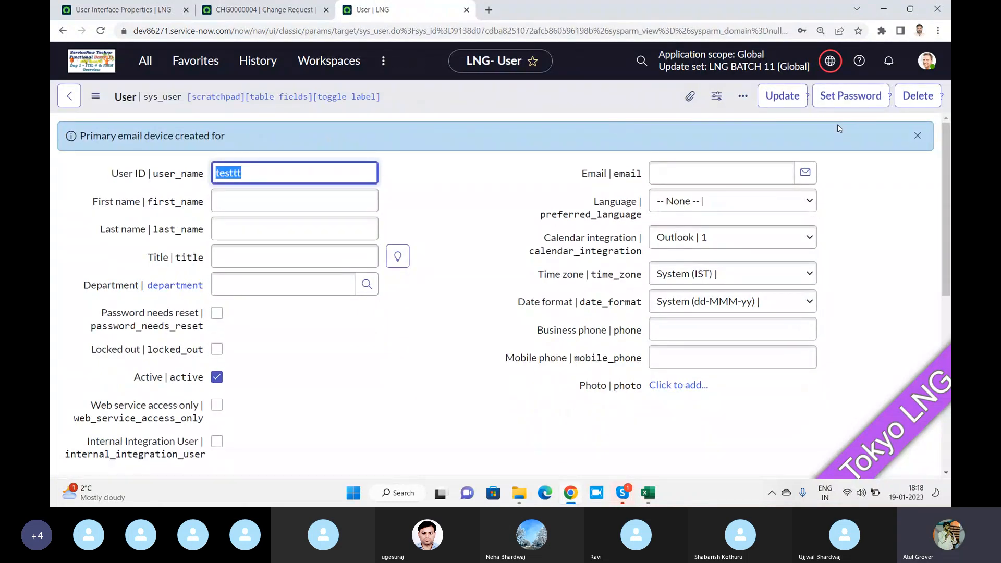
left_click(120, 9)
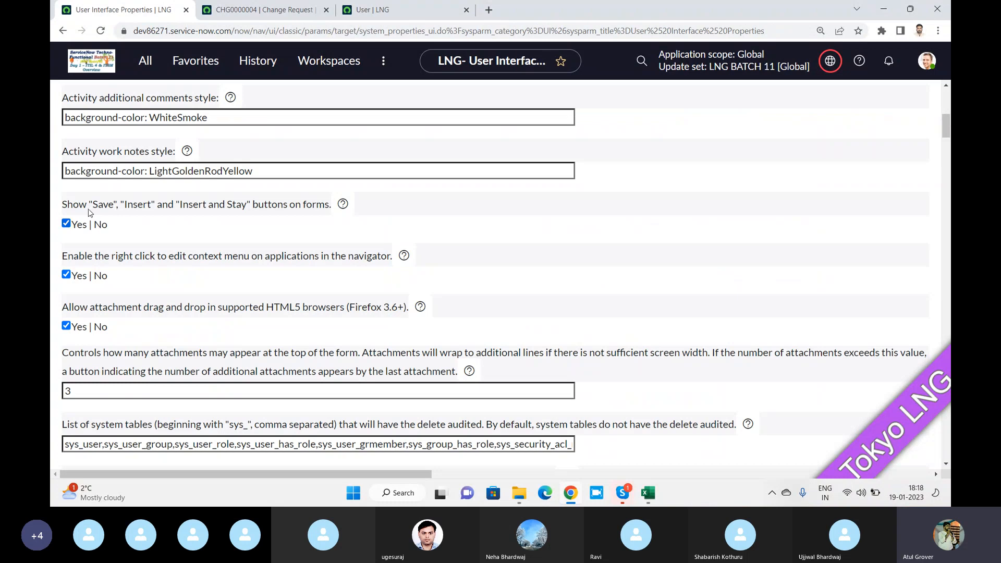
Toggle 'Show Save, Insert' off and back on, save UI Properties, and return to the testtt user
left_click(67, 223)
left_click(66, 223)
scroll(204, 215, "up", 8)
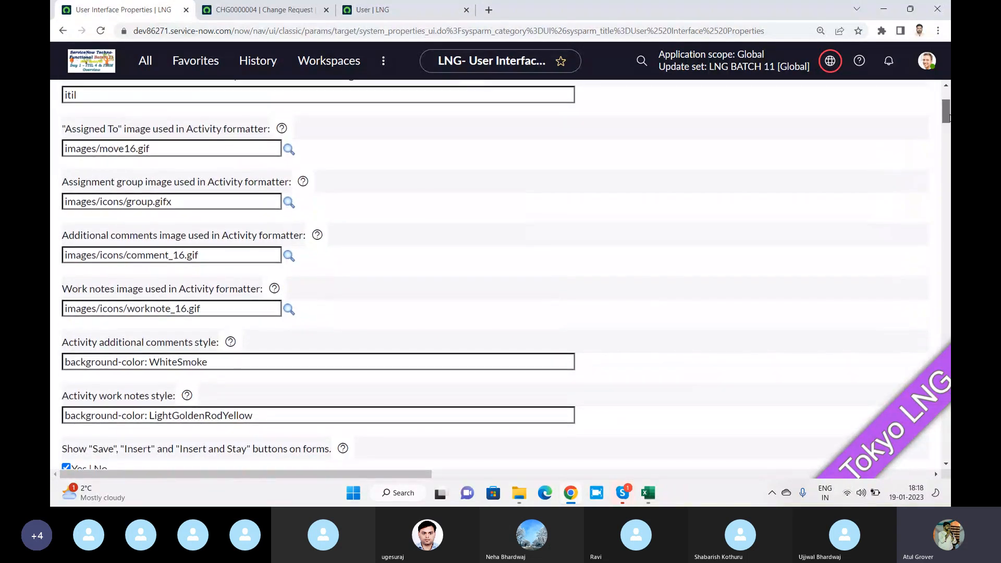
left_click(910, 101)
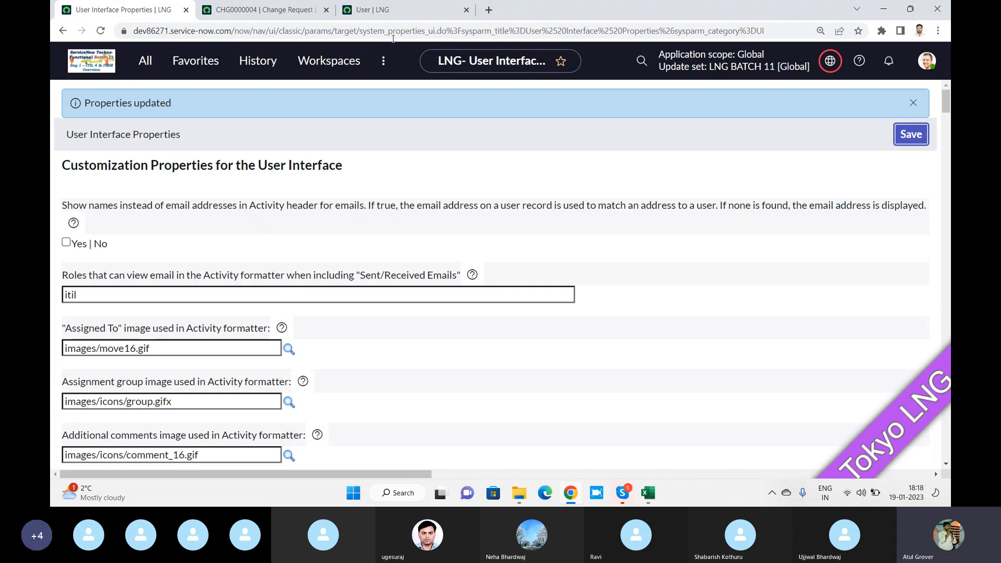
left_click(399, 16)
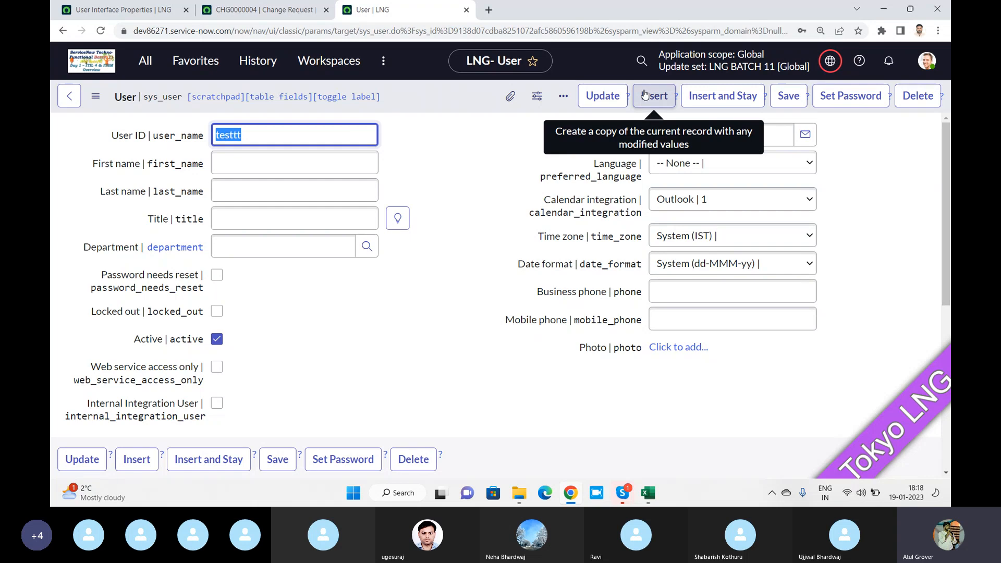
Reload CHG0000004, go back to the testtt user record, then bring Skype forward
left_click(270, 5)
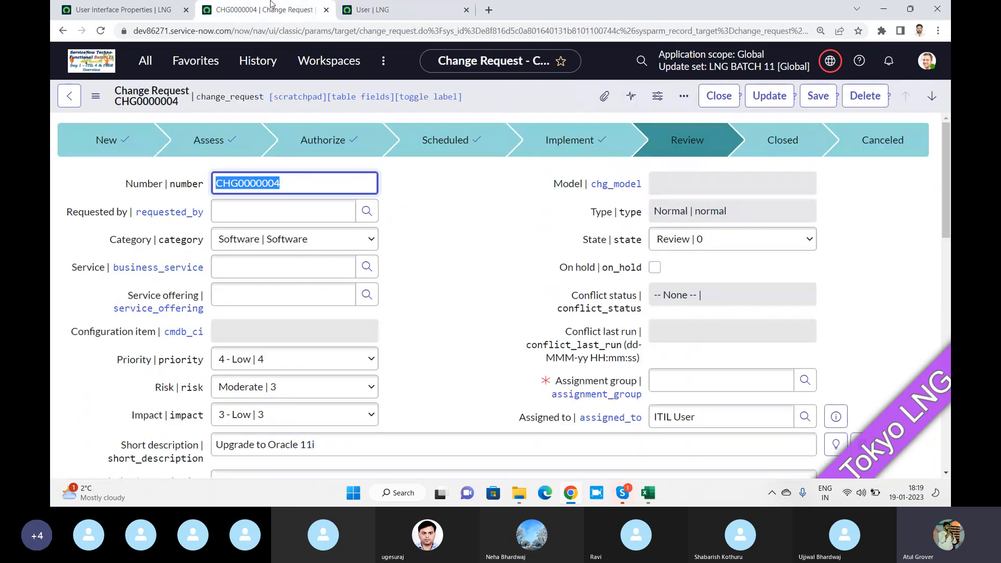
left_click(100, 31)
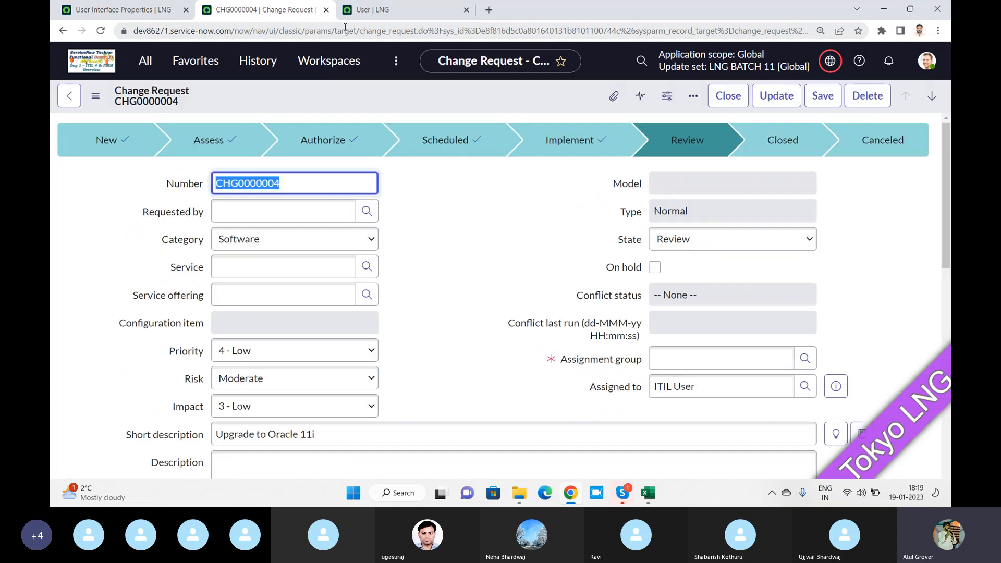
left_click(402, 14)
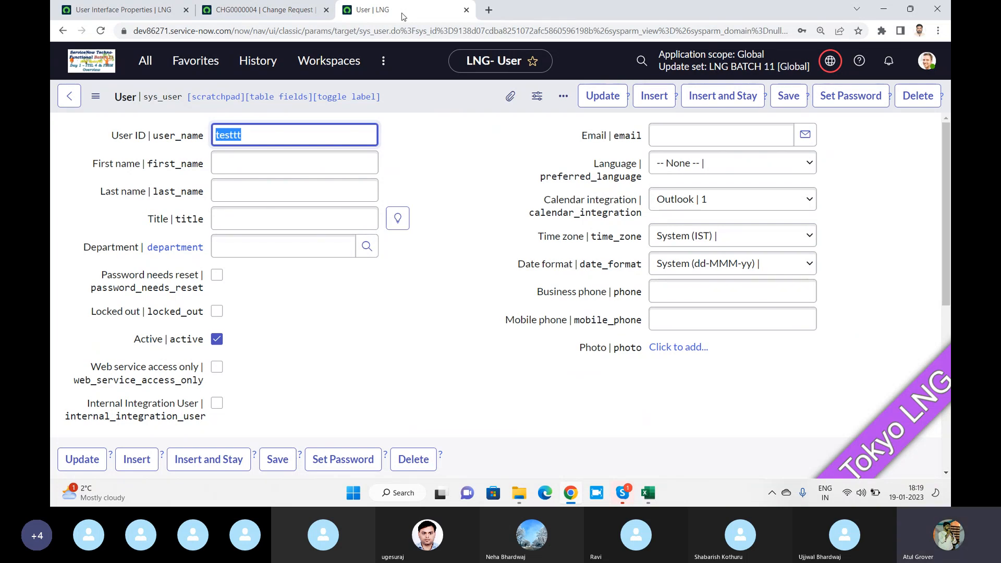
key("alt+Tab")
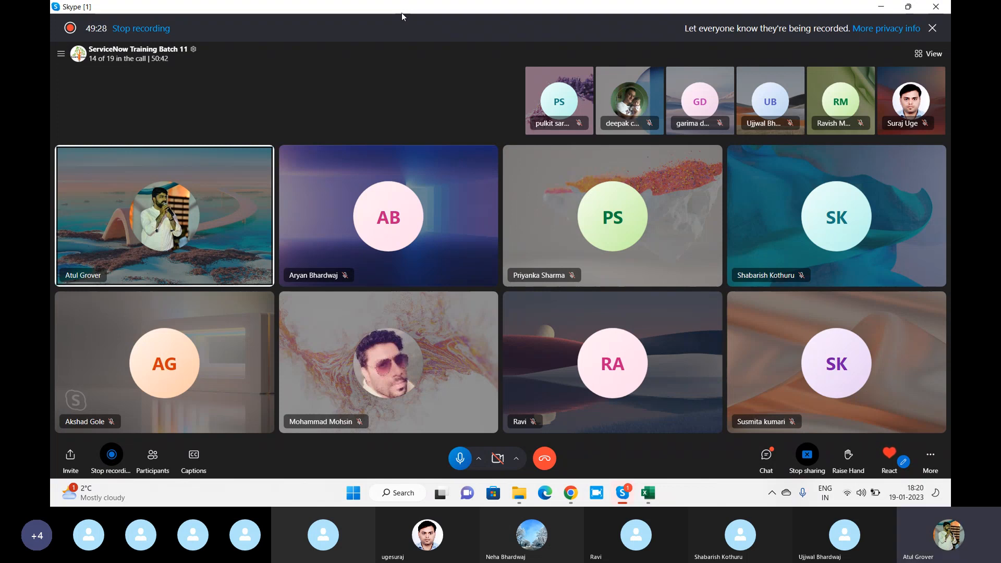
Alt+Tab between Skype and Chrome, ending on the testtt user record
key("alt+Tab")
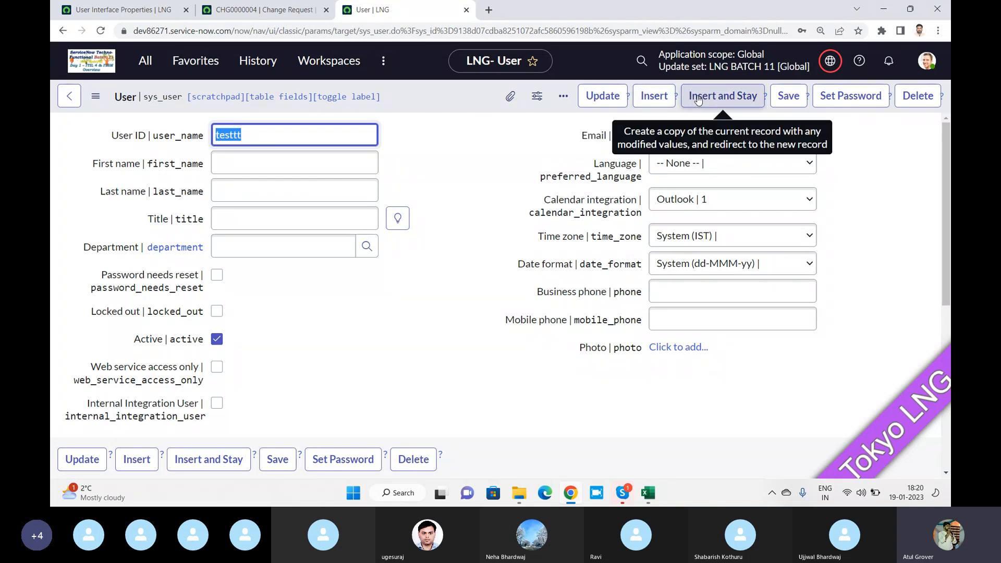
key("alt+Tab")
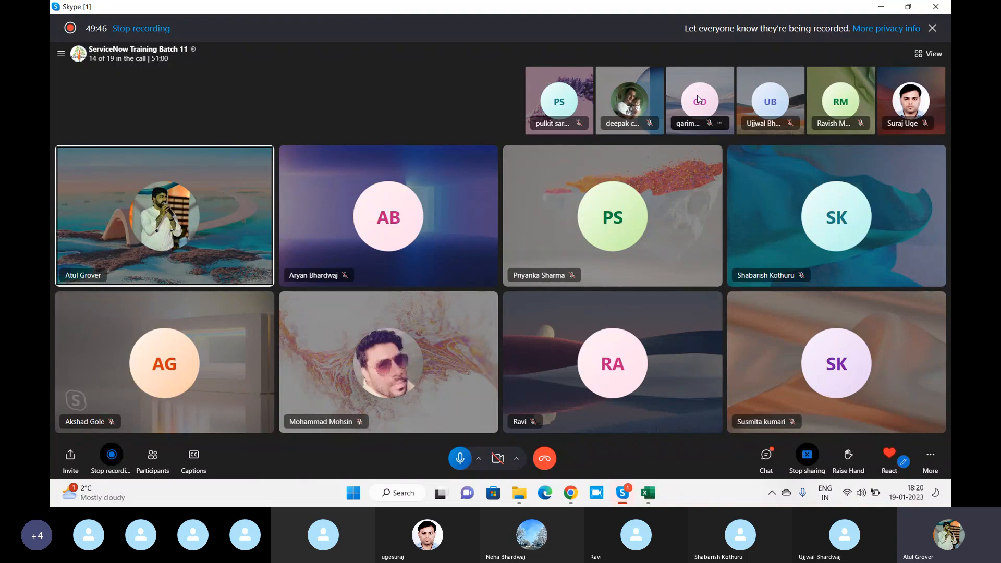
key("alt+Tab")
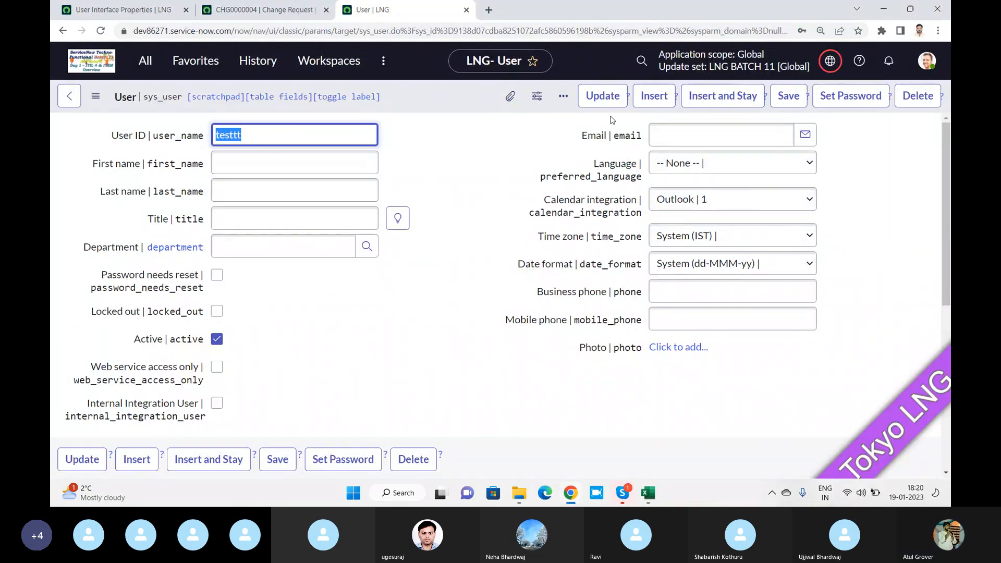
Look over the testtt form's Insert options, then switch to the CHG0000004 change request
left_click(151, 63)
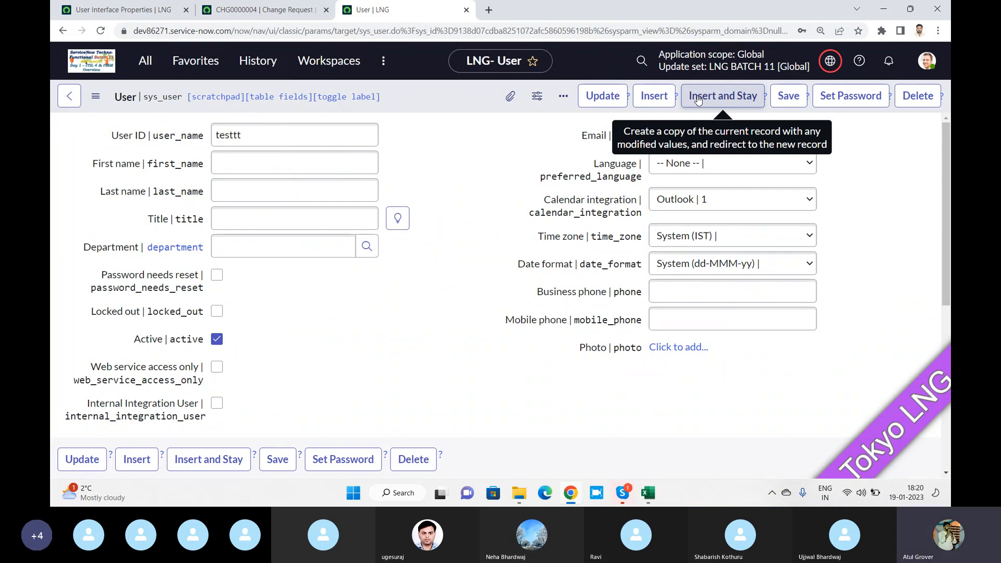
left_click(693, 99)
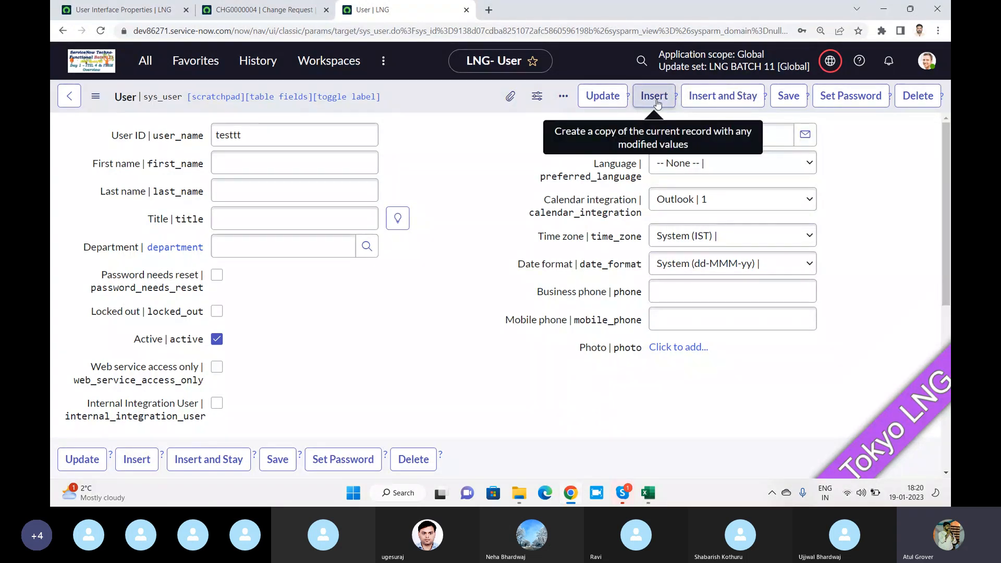
left_click(264, 11)
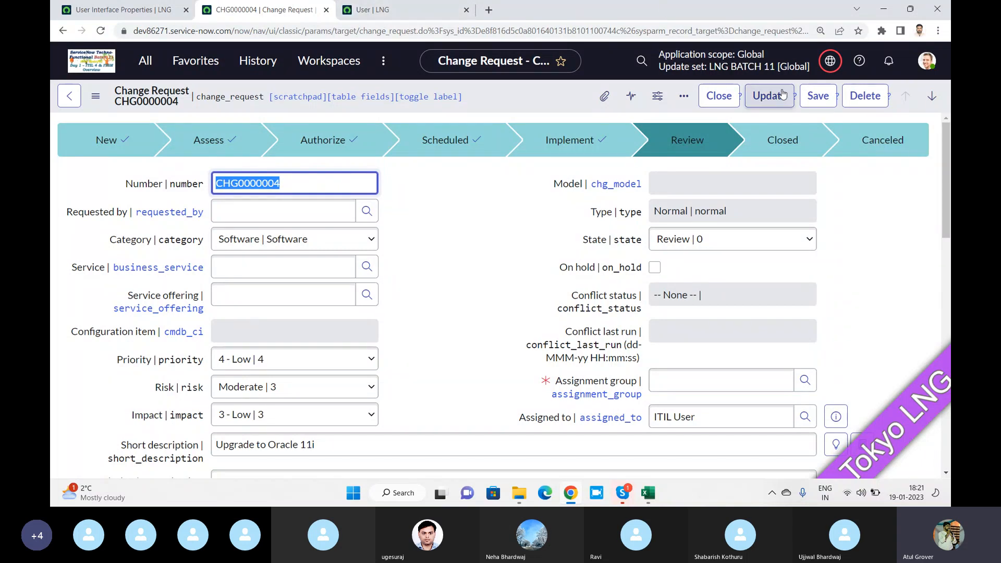
Check the testtt form header's right-click menu, then return to UI Properties for the navigator right-click setting
left_click(148, 9)
scroll(224, 229, "down", 6)
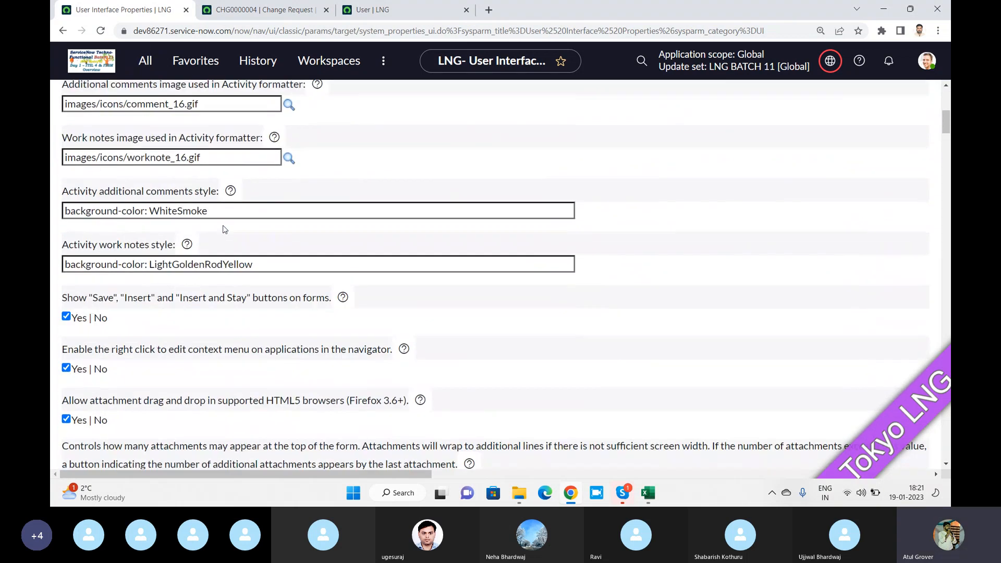
scroll(224, 230, "down", 1)
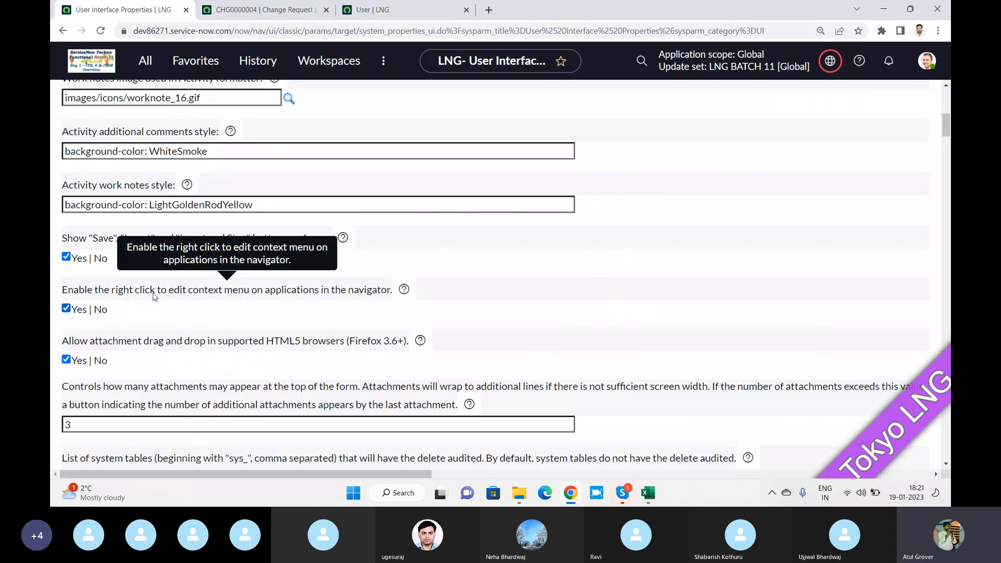
left_click(358, 15)
right_click(420, 98)
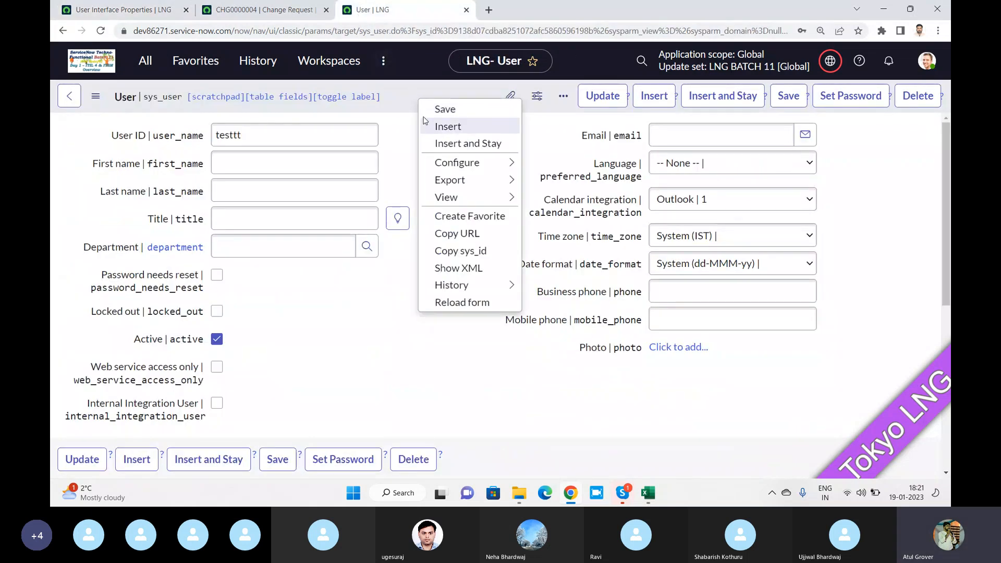
left_click(145, 13)
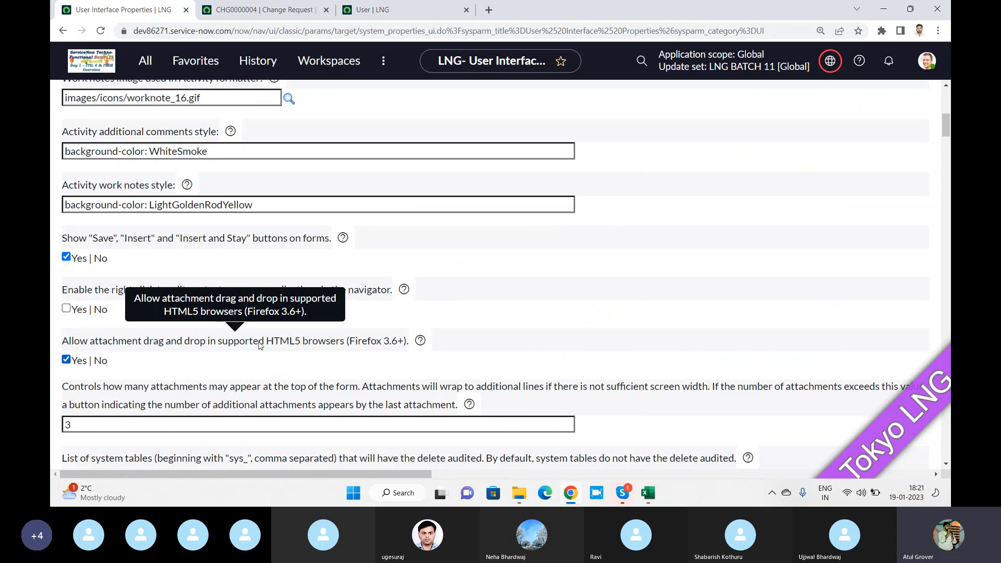
Open File Explorer and resize it and the browser into smaller side-by-side windows
left_click(519, 494)
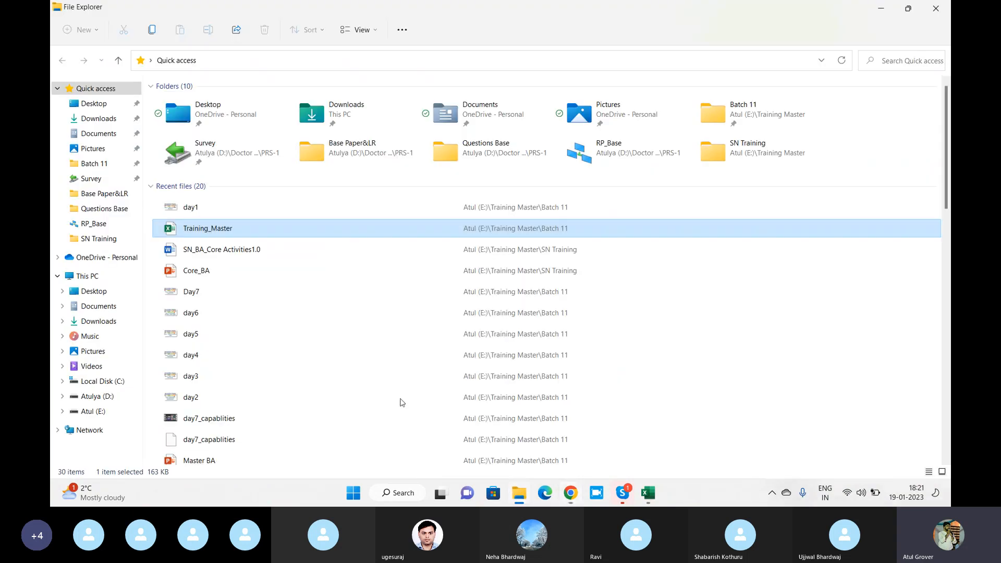
left_click(192, 293)
left_click_drag(192, 294, 572, 498)
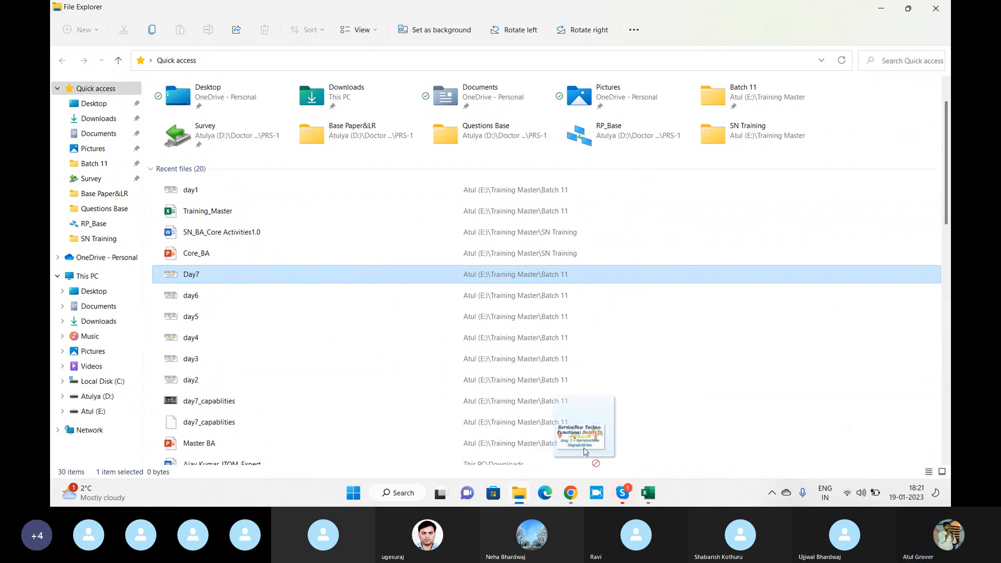
left_click(571, 497)
left_click(913, 8)
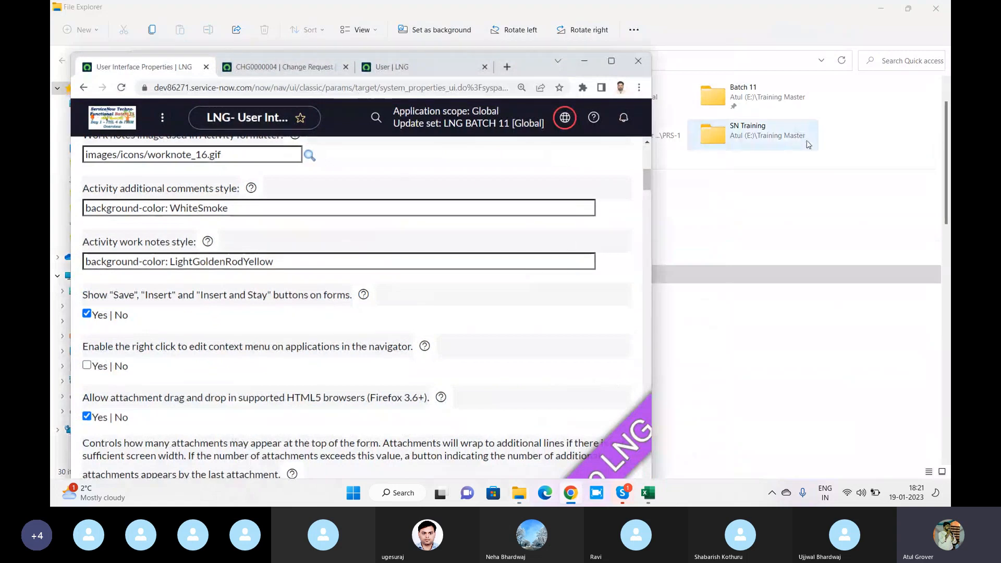
left_click(907, 10)
left_click(907, 10)
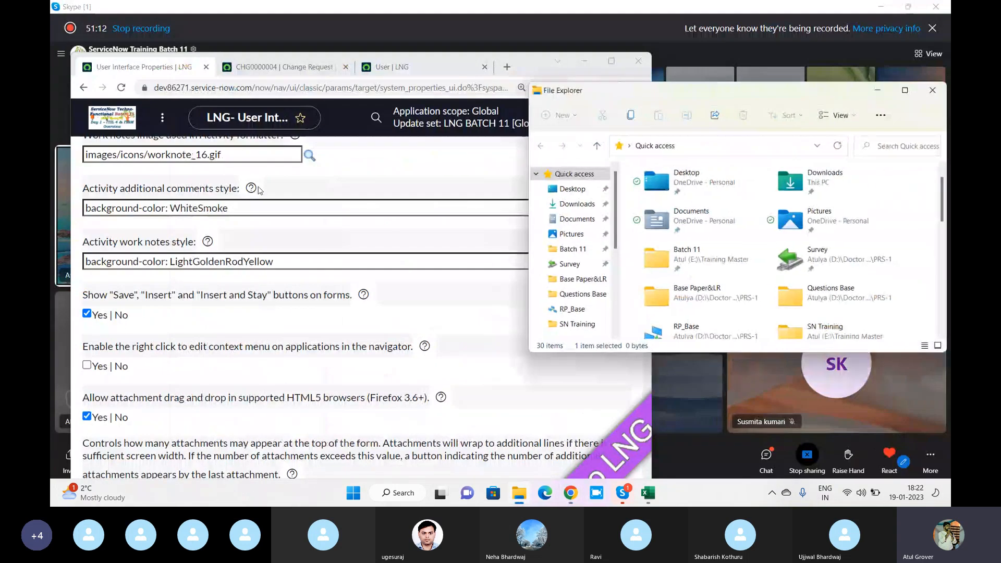
Drag day1 from the Batch 11 folder onto the testtt user form to attach it
left_click(576, 204)
scroll(586, 237, "down", 2)
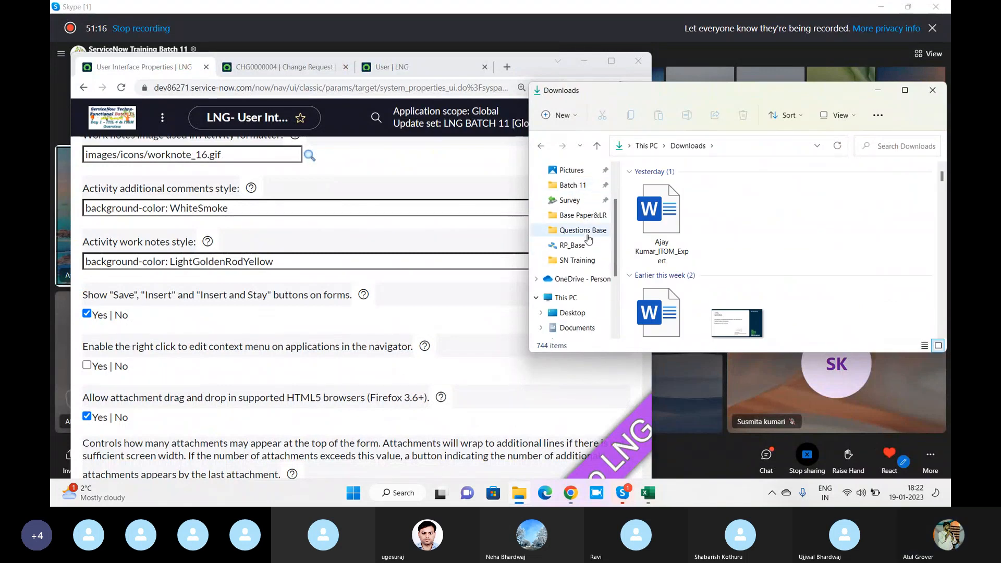
scroll(578, 250, "up", 3)
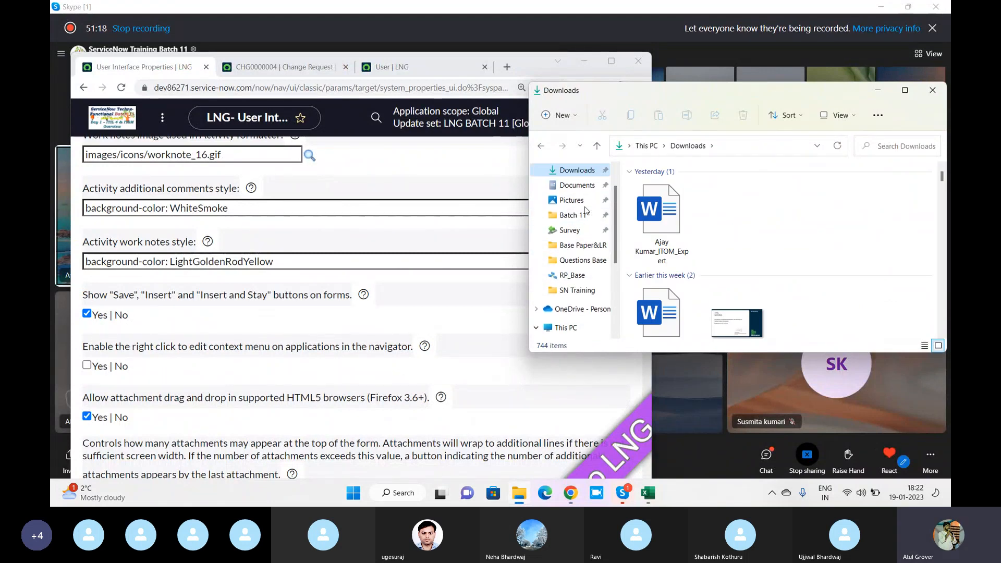
left_click(572, 230)
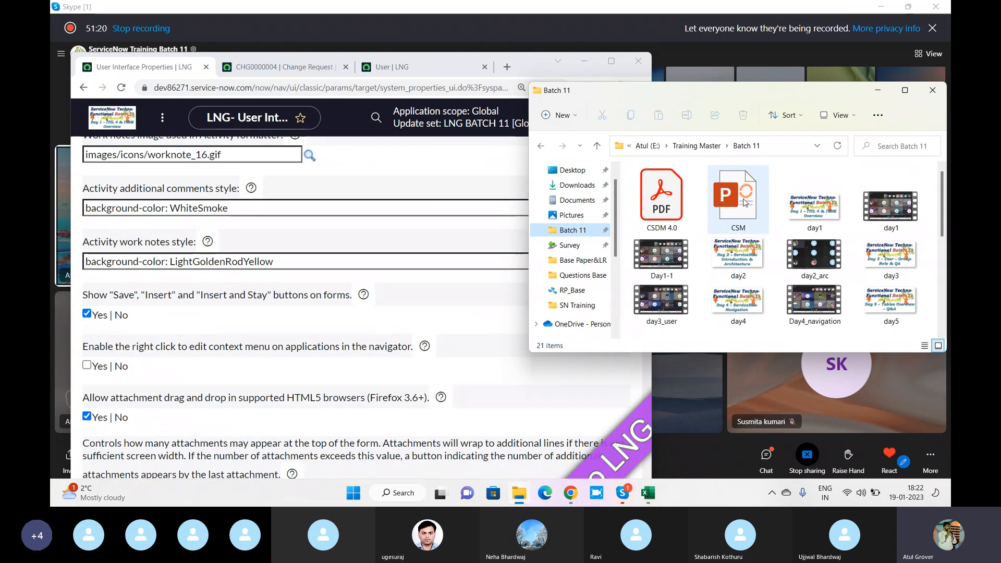
left_click(399, 71)
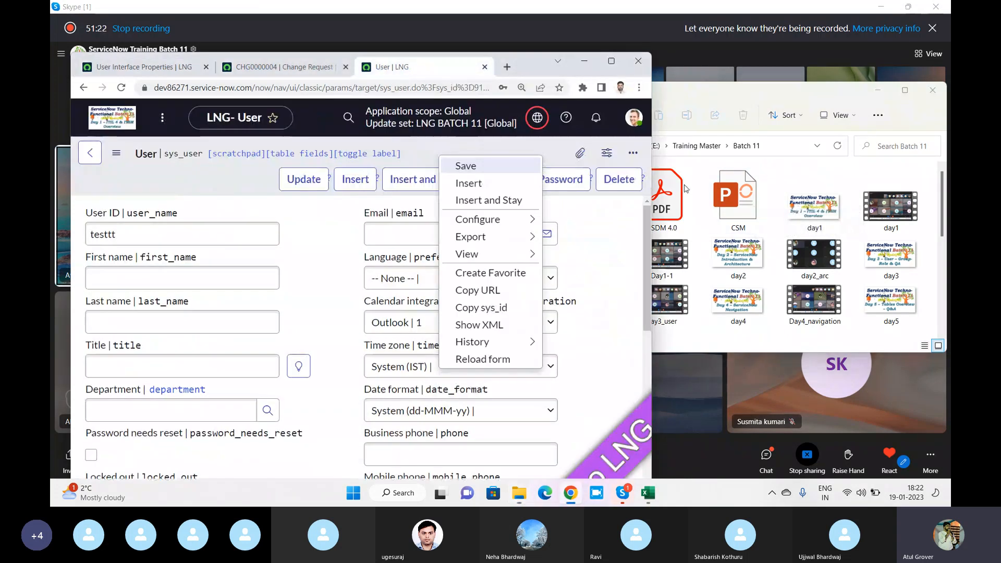
left_click_drag(814, 206, 305, 215)
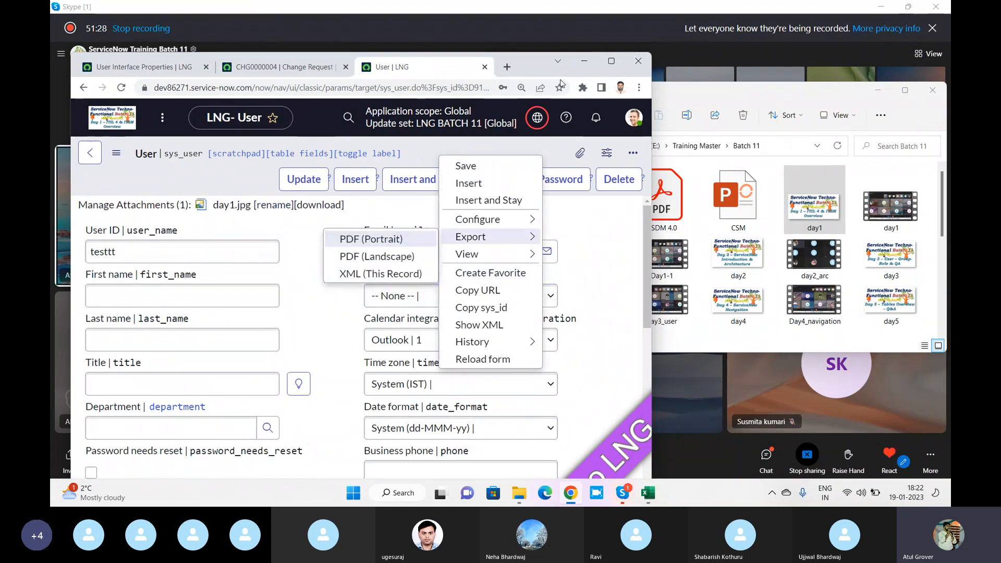
Maximise the browser and untick 'Allow attachment drag and drop' in UI Properties
left_click(610, 60)
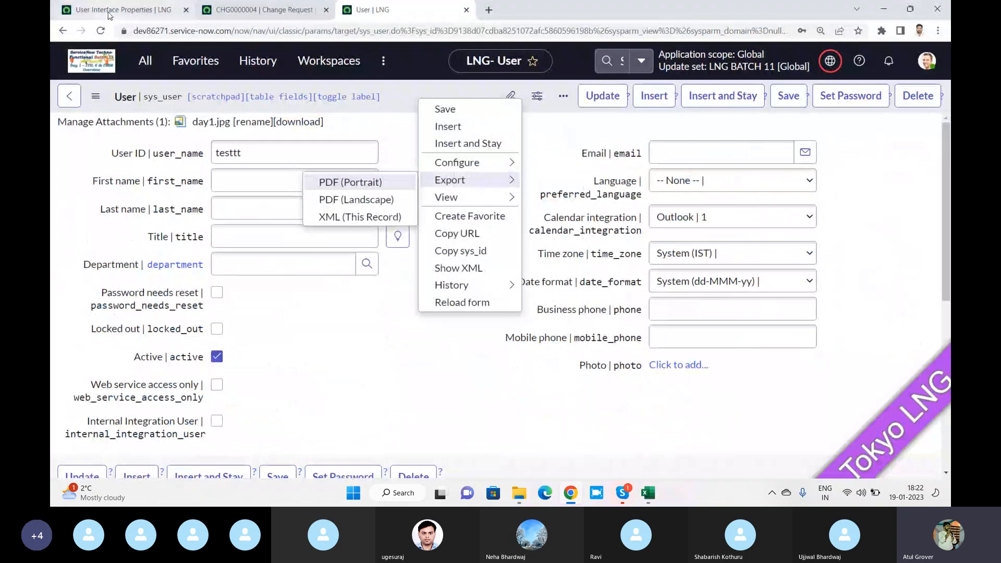
left_click(110, 14)
left_click(67, 360)
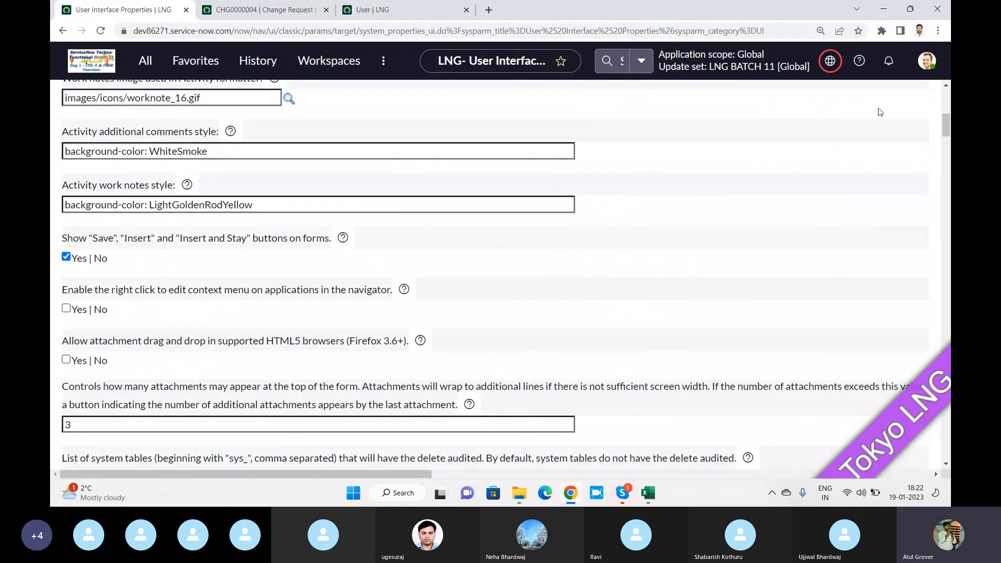
Save the UI properties, then reload the testtt user record and CHG0000004
left_click_drag(945, 123, 944, 93)
left_click(907, 135)
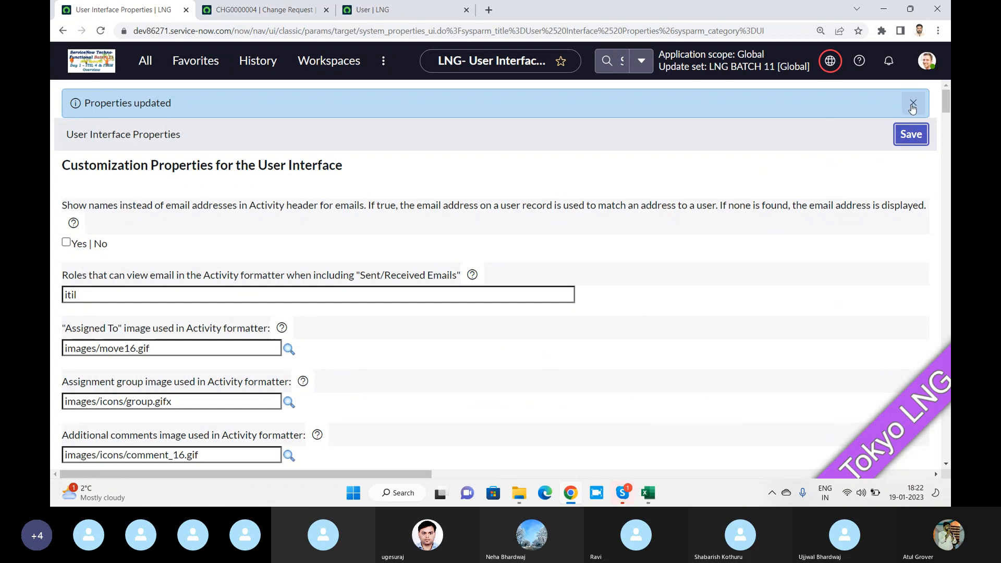
left_click(385, 9)
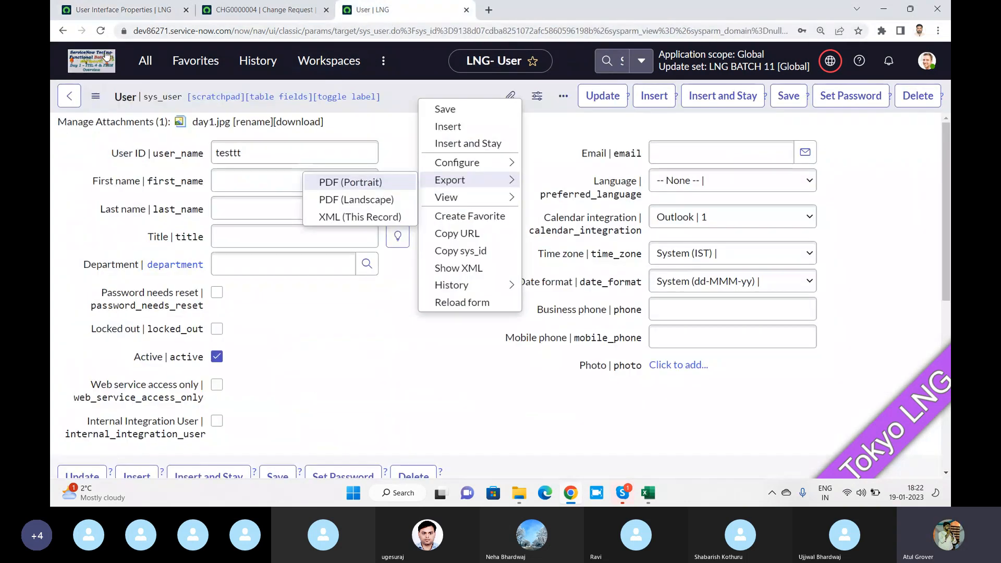
left_click(101, 32)
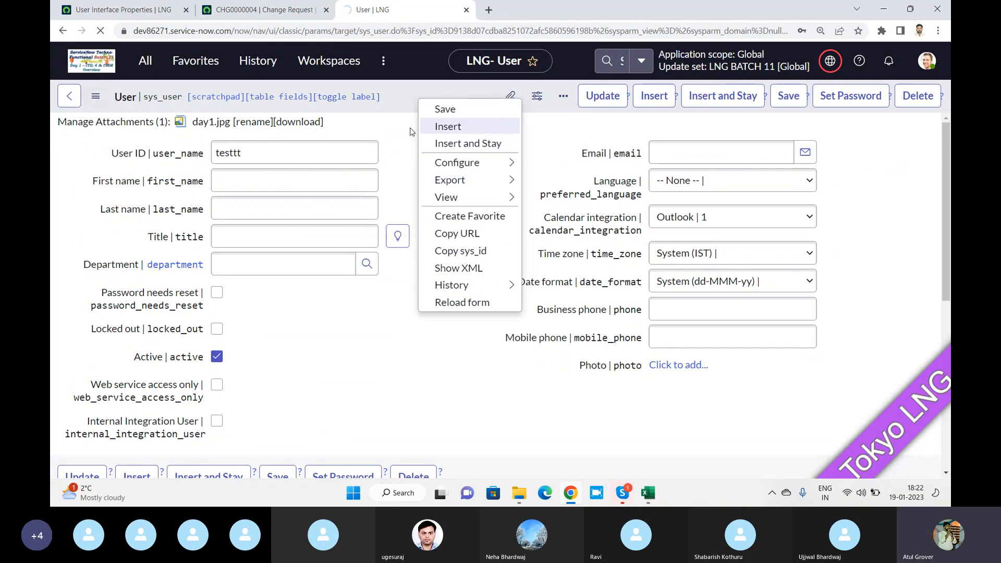
left_click(261, 9)
left_click(104, 32)
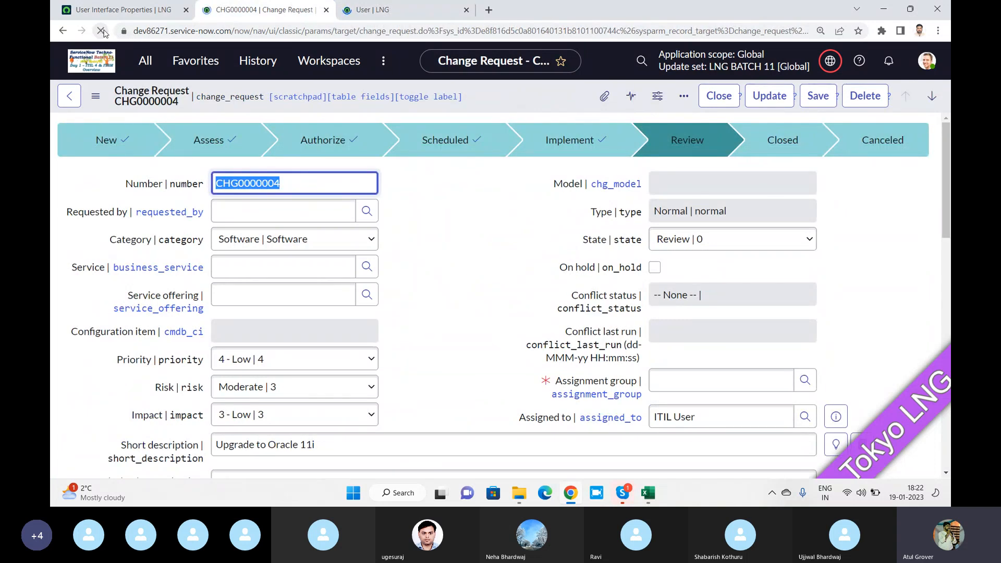
Right-click the testtt user form header to test its context menu
left_click(375, 10)
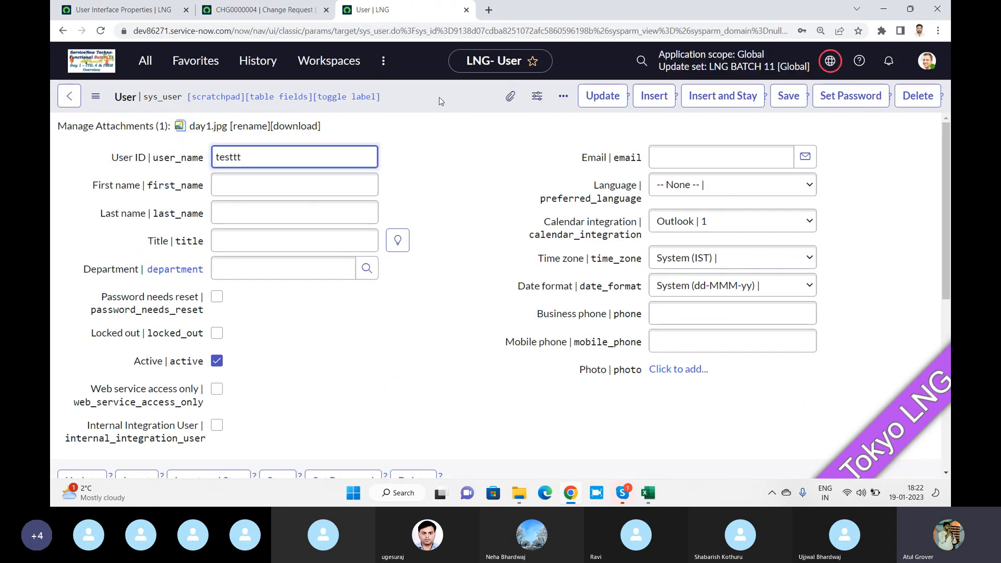
right_click(439, 97)
left_click(410, 90)
right_click(412, 90)
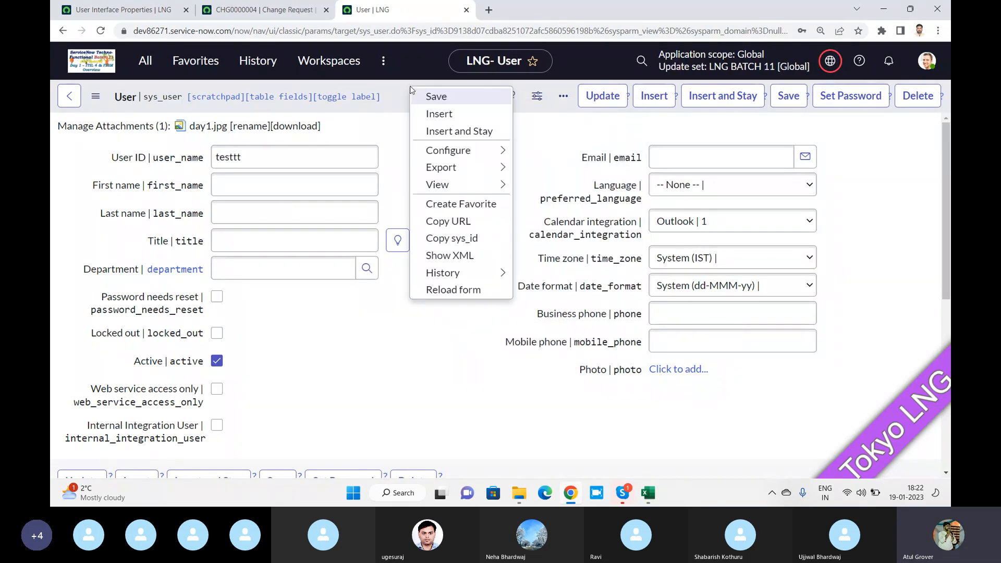
left_click(125, 9)
scroll(172, 277, "down", 5)
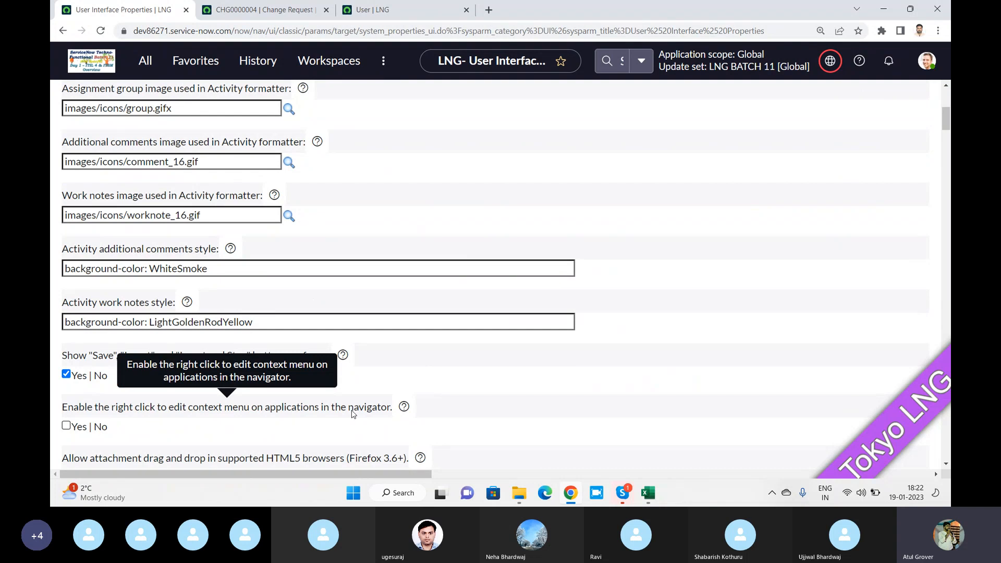
left_click(372, 9)
Test right-clicking on Business Applications and other modules in the All navigator
left_click(145, 64)
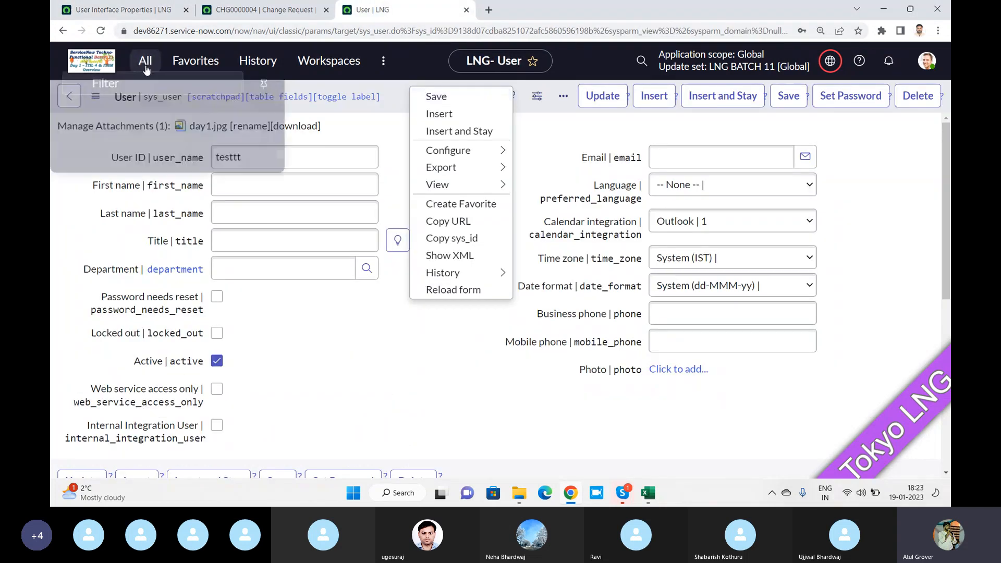
right_click(140, 162)
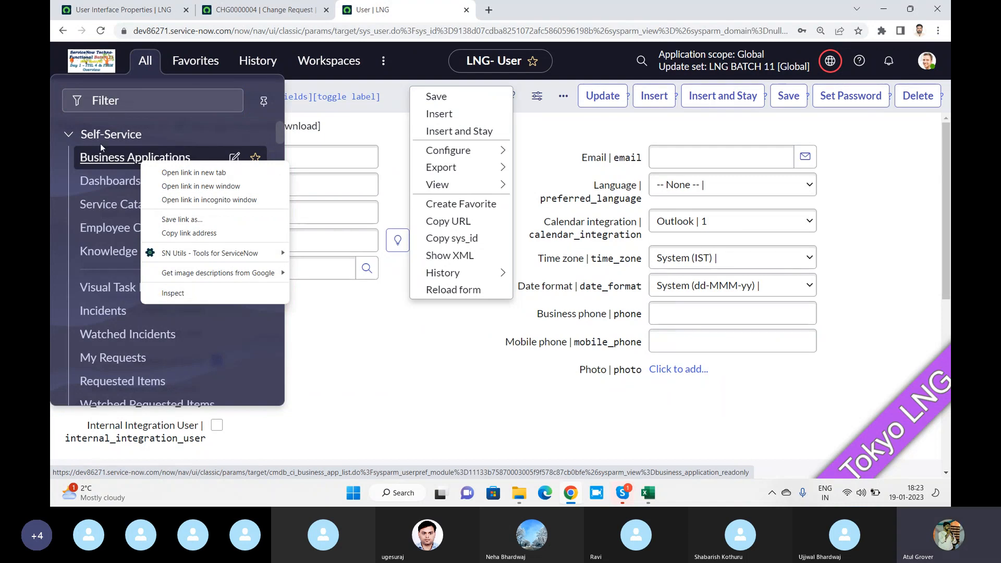
right_click(139, 77)
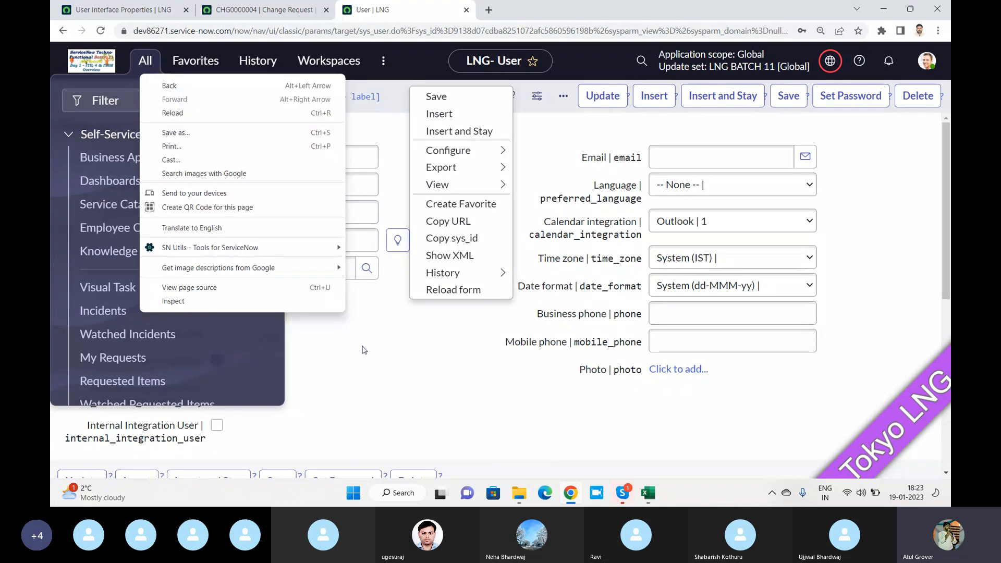
left_click(359, 344)
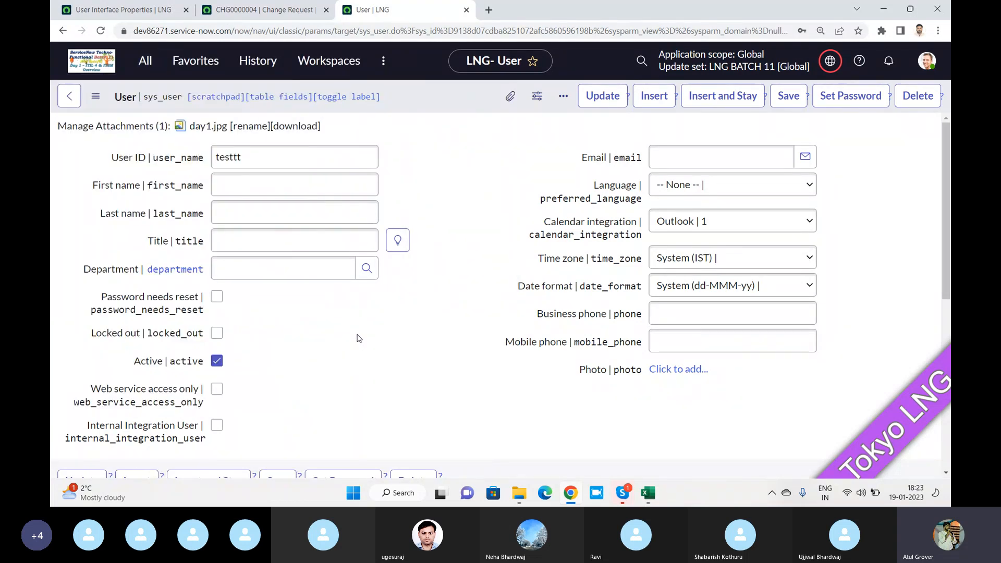
Try the day2 image from Batch 11, which opens as a tab; close it and maximise Chrome
left_click(909, 9)
double_click(737, 256)
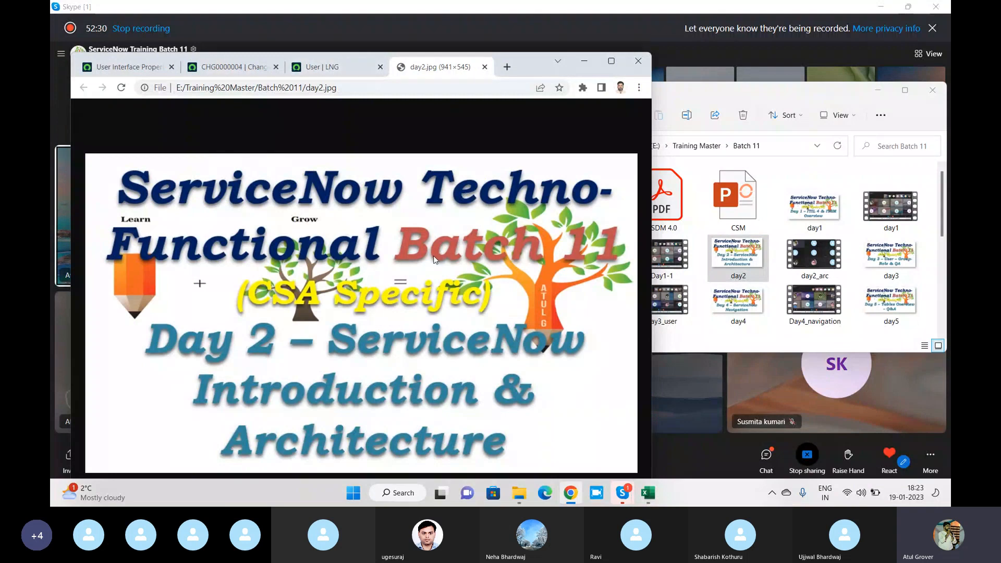
left_click(484, 67)
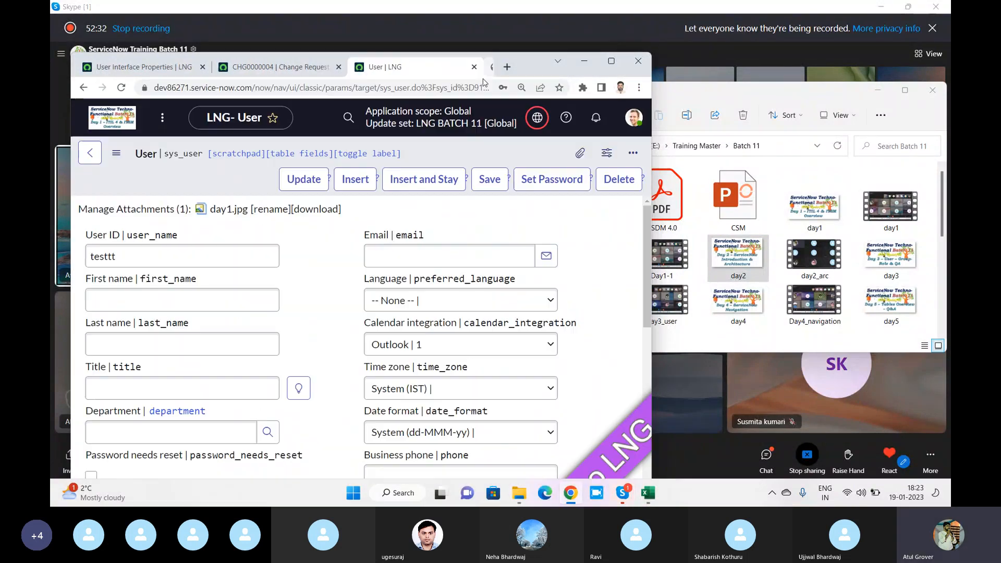
left_click(611, 61)
Tick 'Allow attachment drag and drop' in UI Properties, then return to the testtt user record
left_click(122, 12)
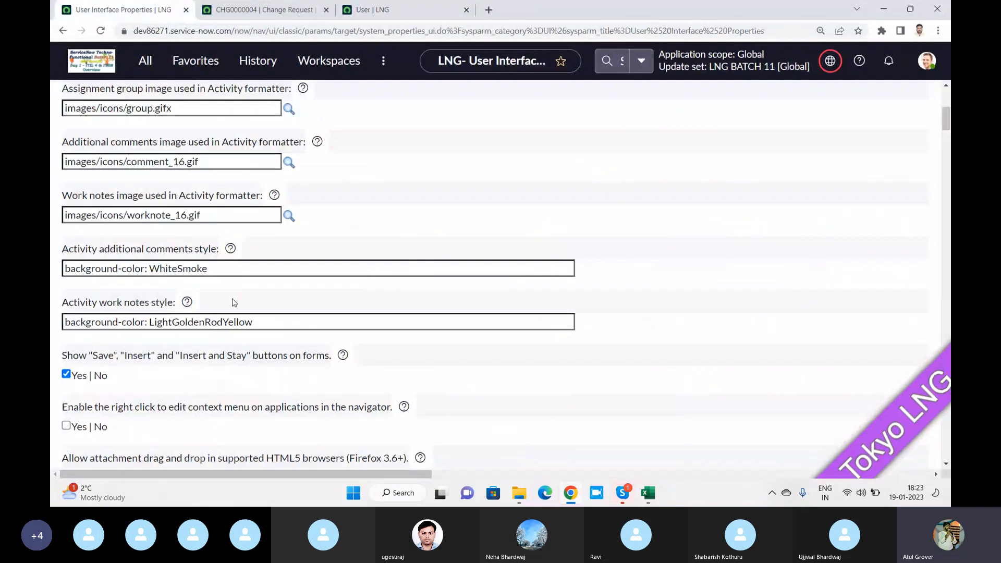
scroll(234, 303, "down", 1)
scroll(233, 303, "down", 1)
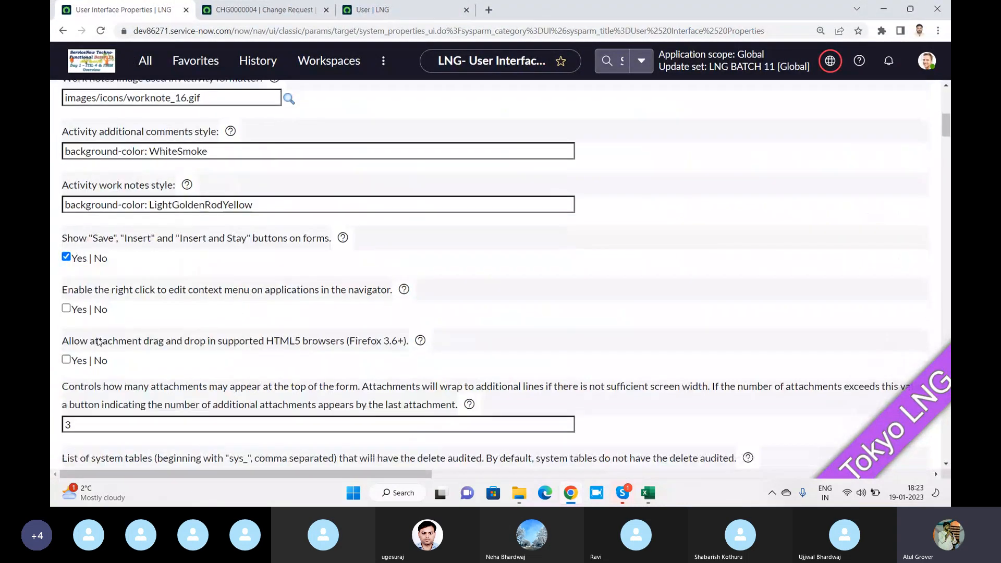
left_click(66, 359)
scroll(323, 200, "down", 2)
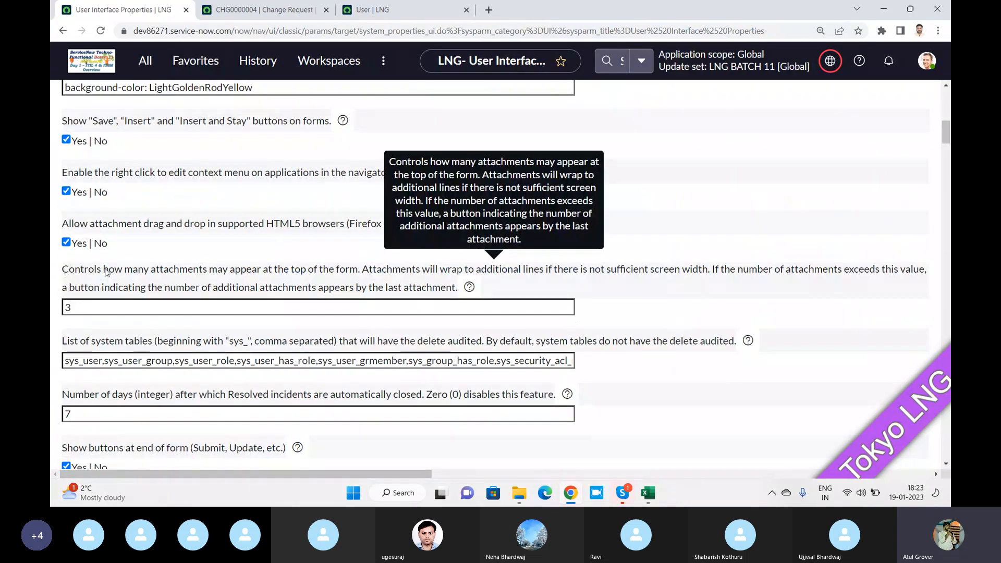
left_click(378, 9)
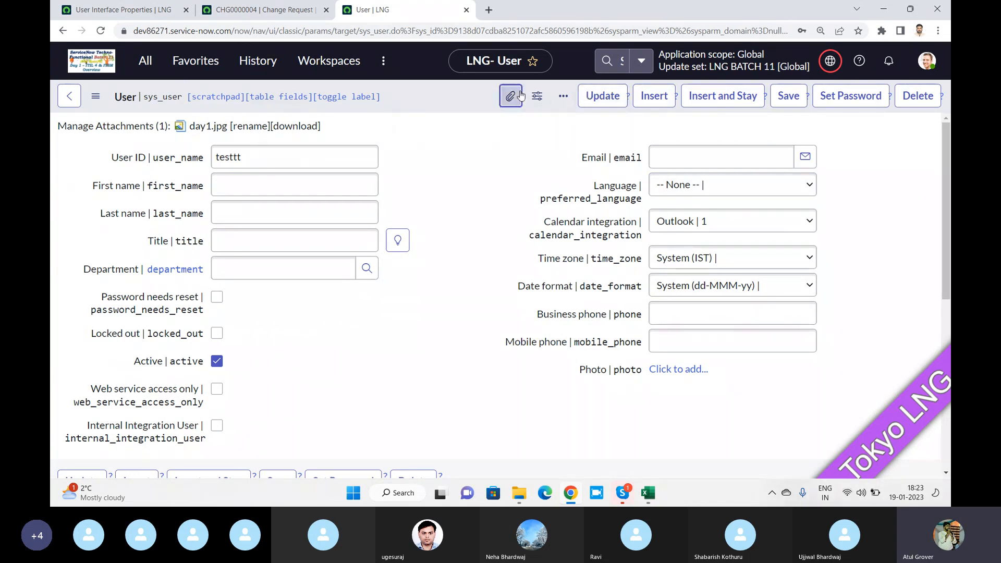
Attach the seven images day1 through Day7 to the testtt user record
left_click(509, 96)
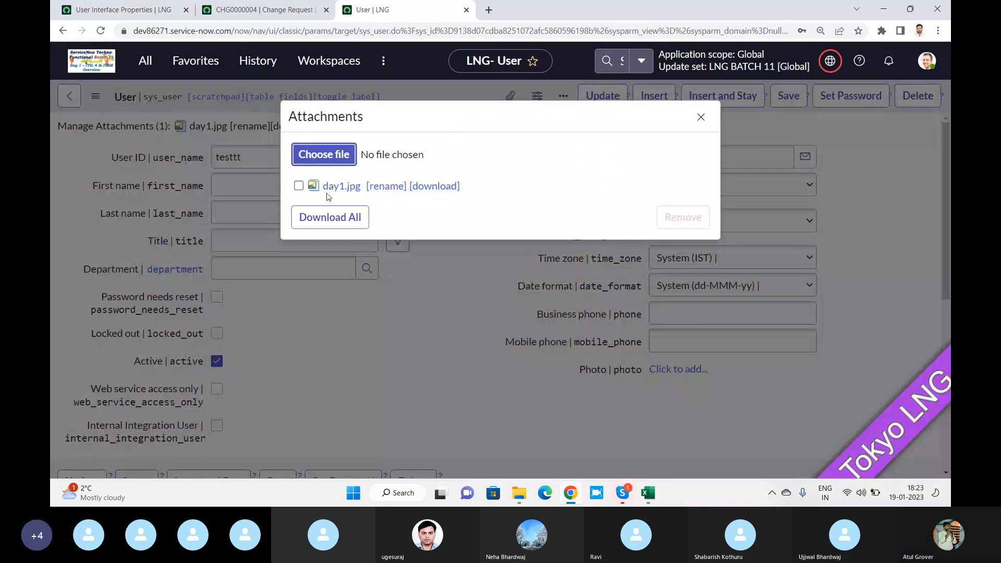
left_click(323, 154)
left_click(332, 132)
left_click(503, 114, "ctrl")
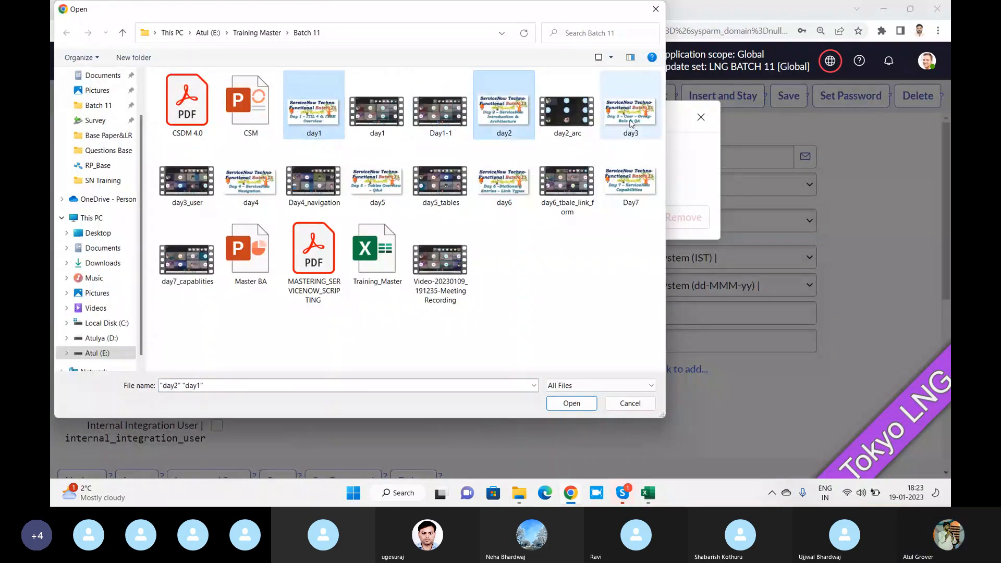
left_click(629, 115, "ctrl")
left_click(630, 182, "ctrl")
left_click(504, 183, "ctrl")
left_click(376, 183, "ctrl")
left_click(250, 182, "ctrl")
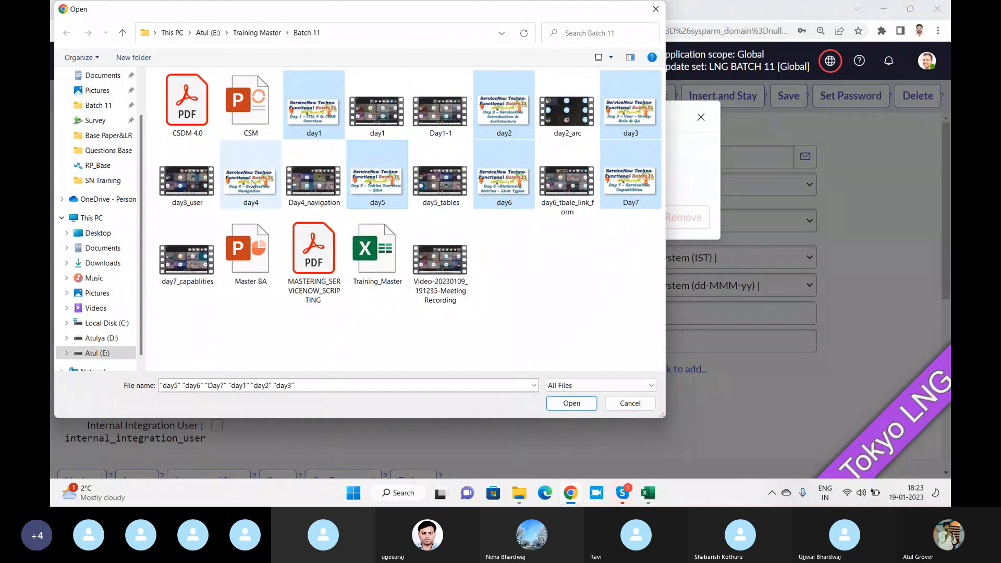
left_click(570, 404)
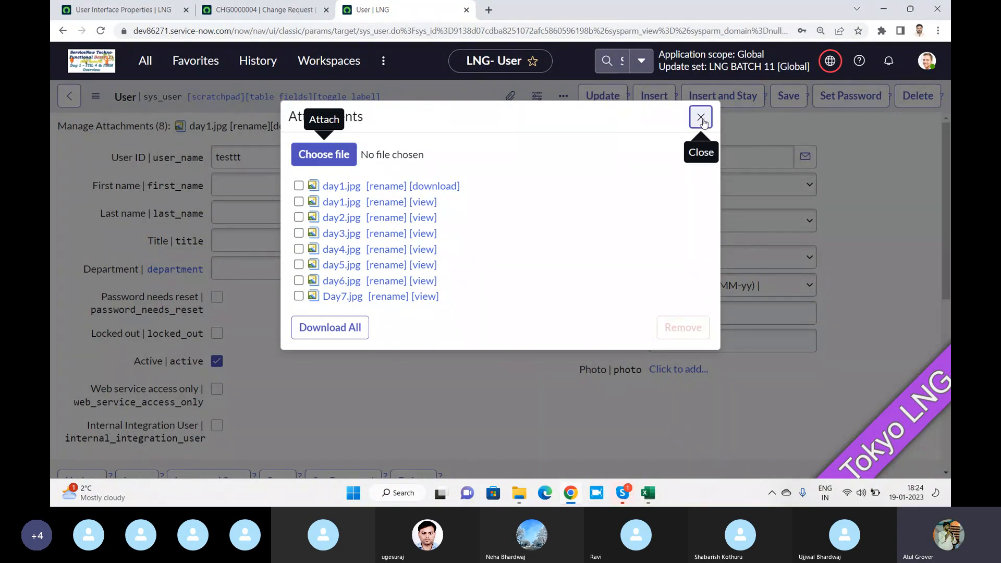
Return to User Interface Properties and select the attachment count value 3
left_click(701, 118)
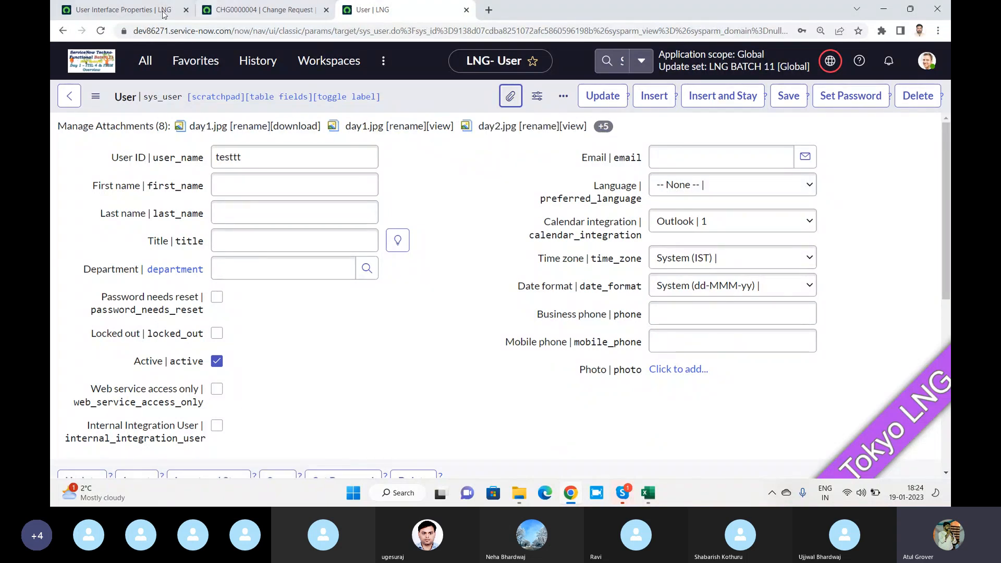
left_click(120, 9)
left_click_drag(73, 307, 52, 311)
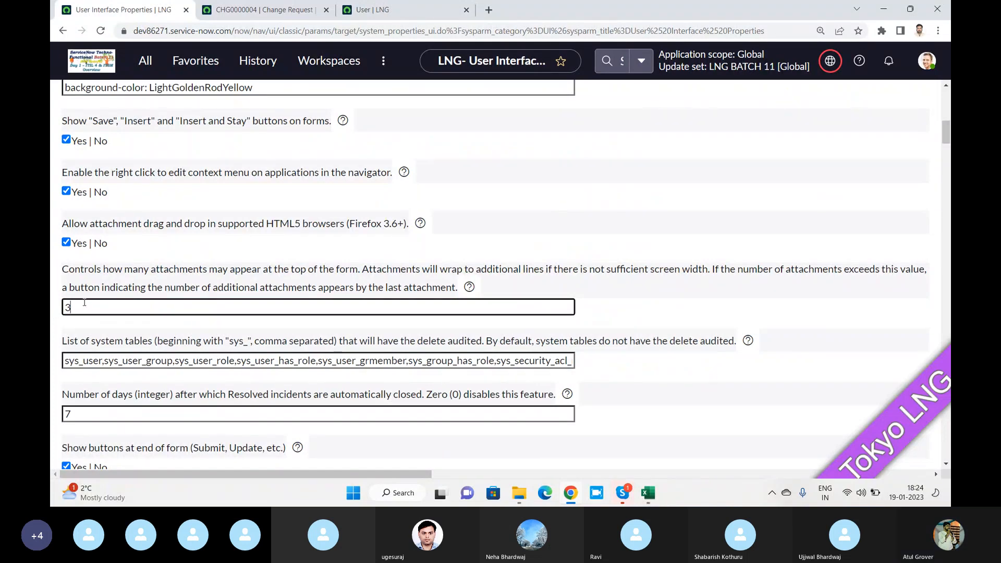
Change the top-of-form attachment count from 3 to 10, checking the user record in between
key("BackSpace")
type("10")
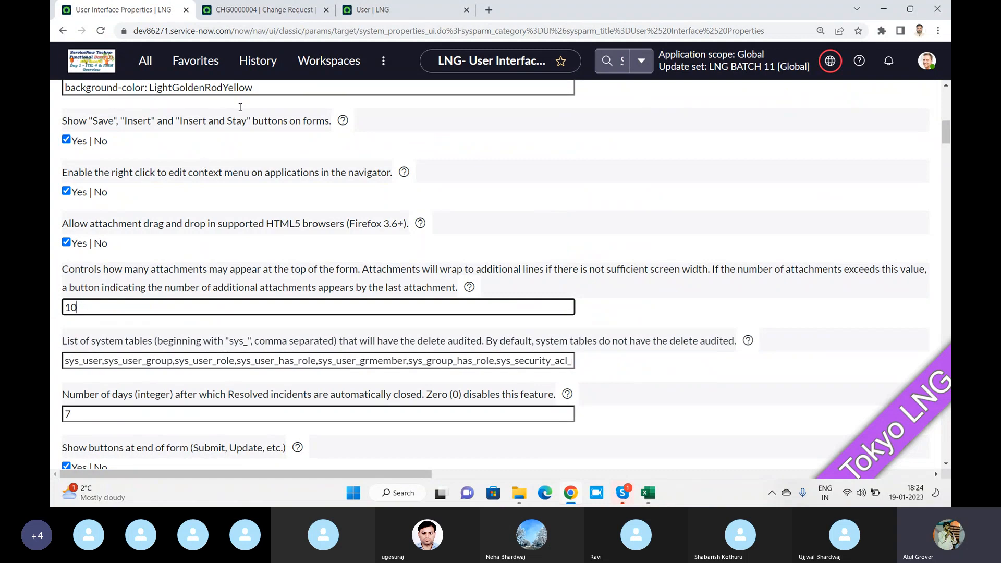
left_click(416, 14)
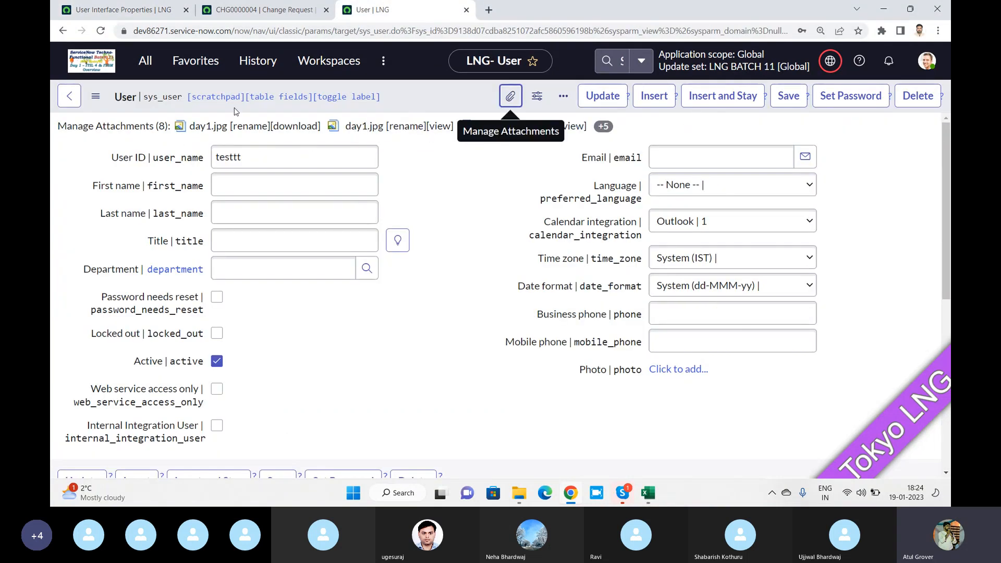
left_click(134, 10)
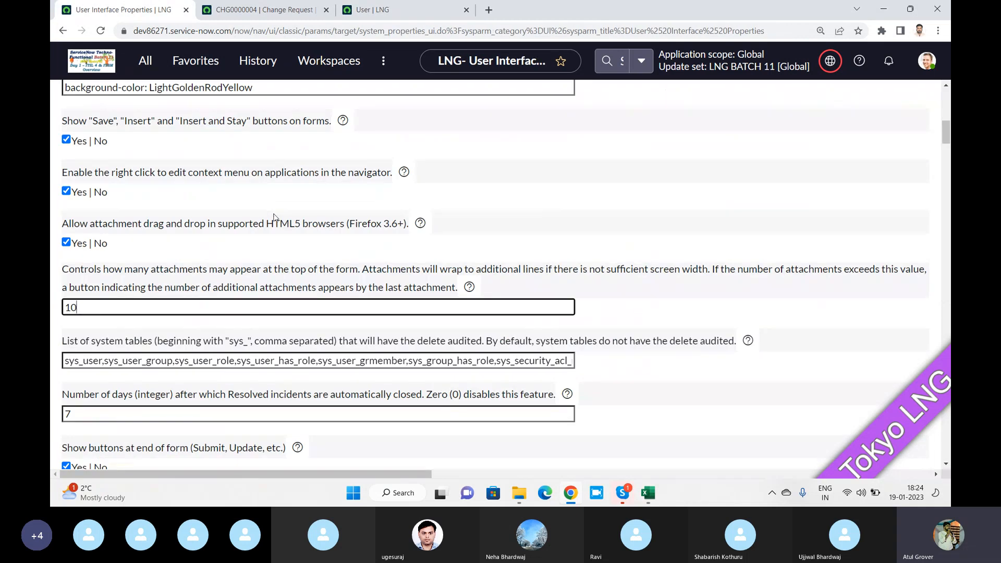
scroll(276, 217, "down", 1)
scroll(276, 217, "down", 2)
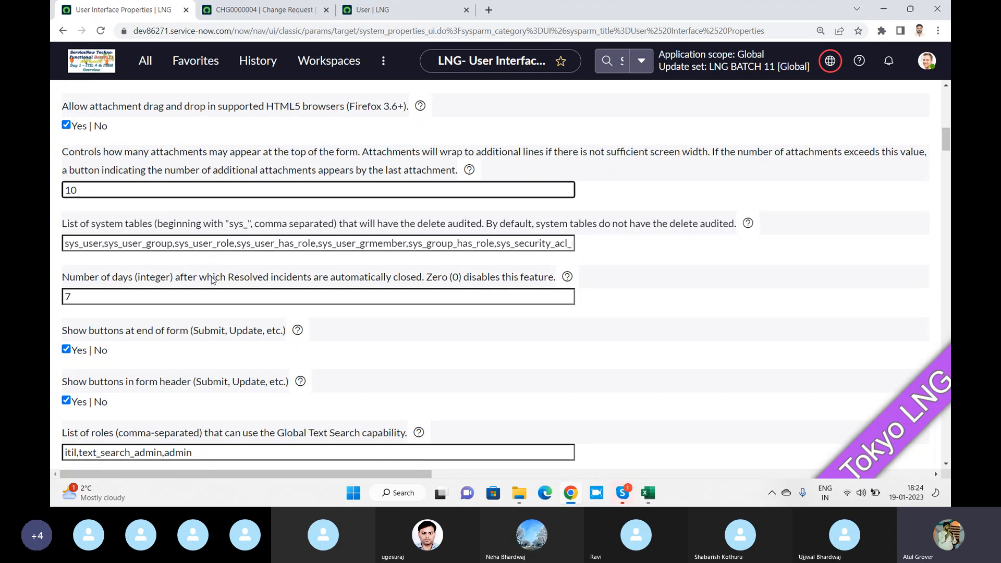
Uncheck 'Show buttons at end of form', comparing against the CHG0000004 change request form
scroll(212, 273, "down", 2)
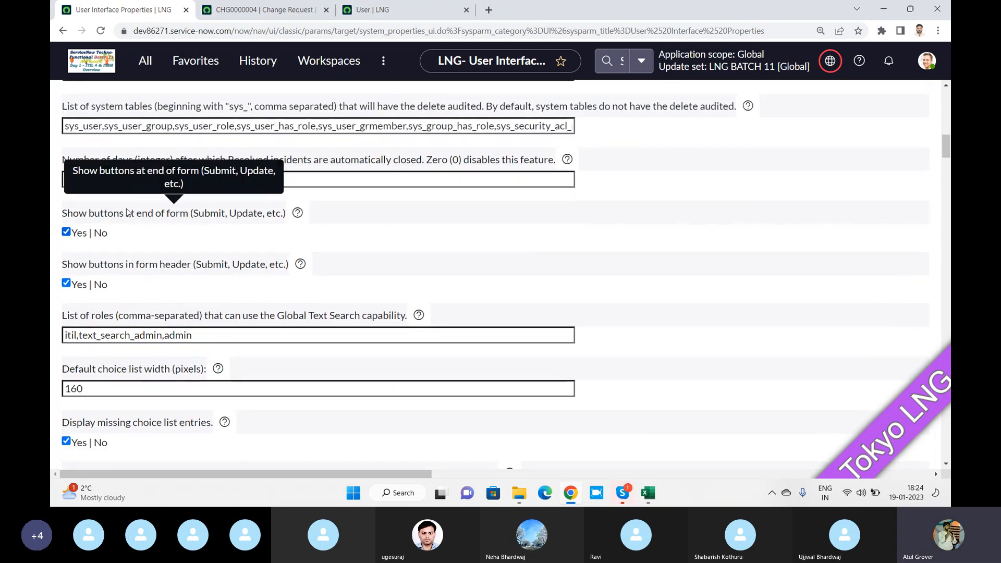
left_click(278, 10)
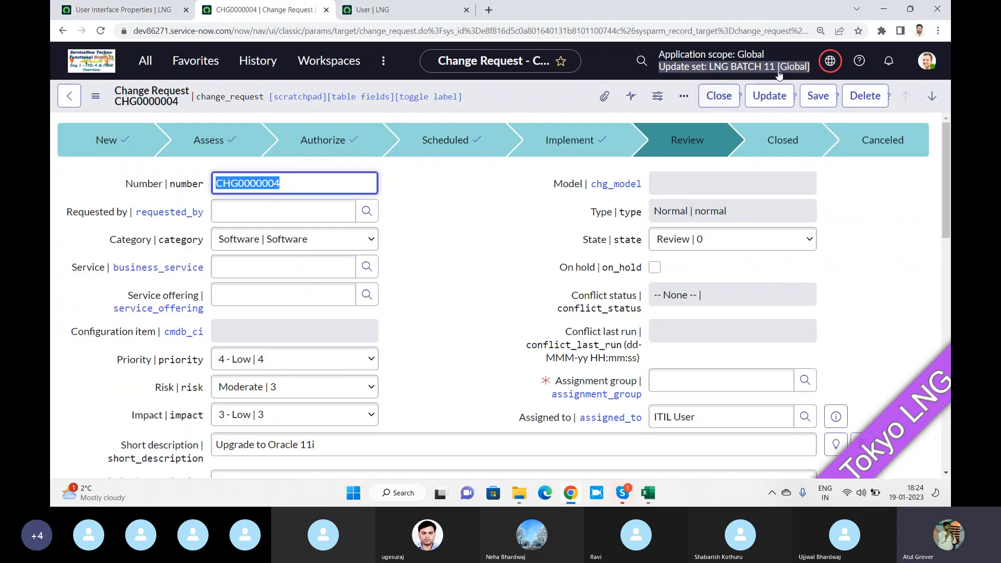
scroll(480, 360, "down", 10)
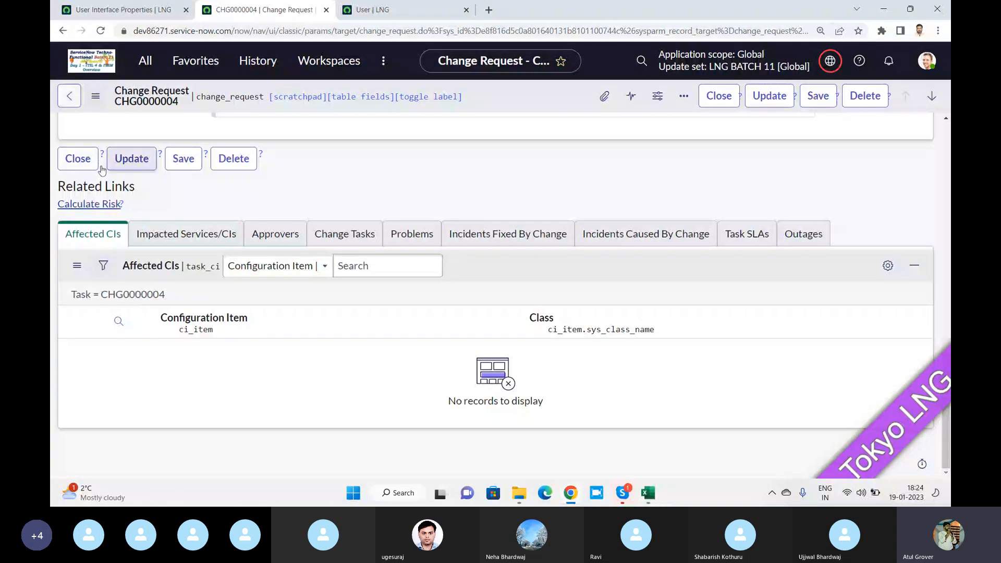
left_click(127, 9)
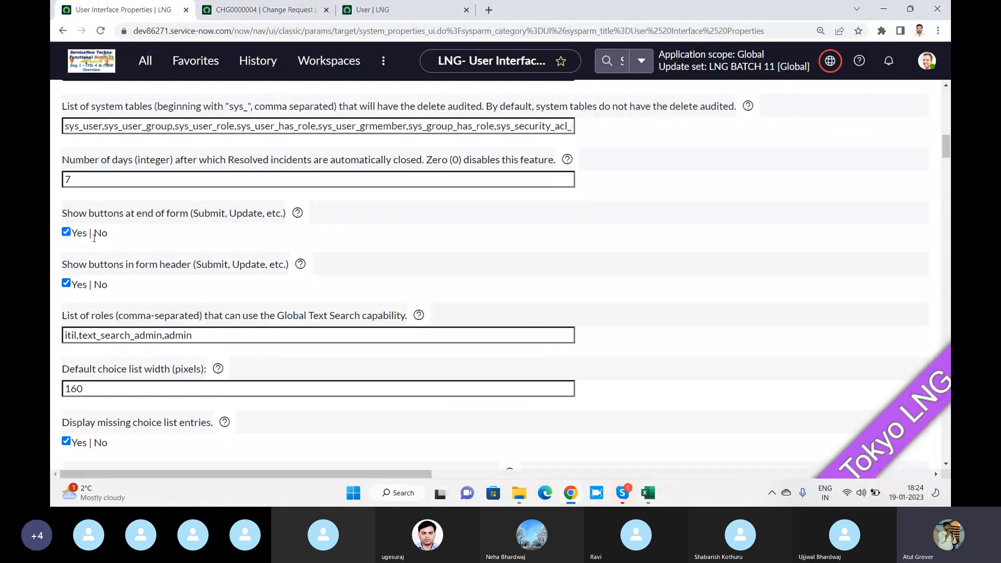
left_click(66, 232)
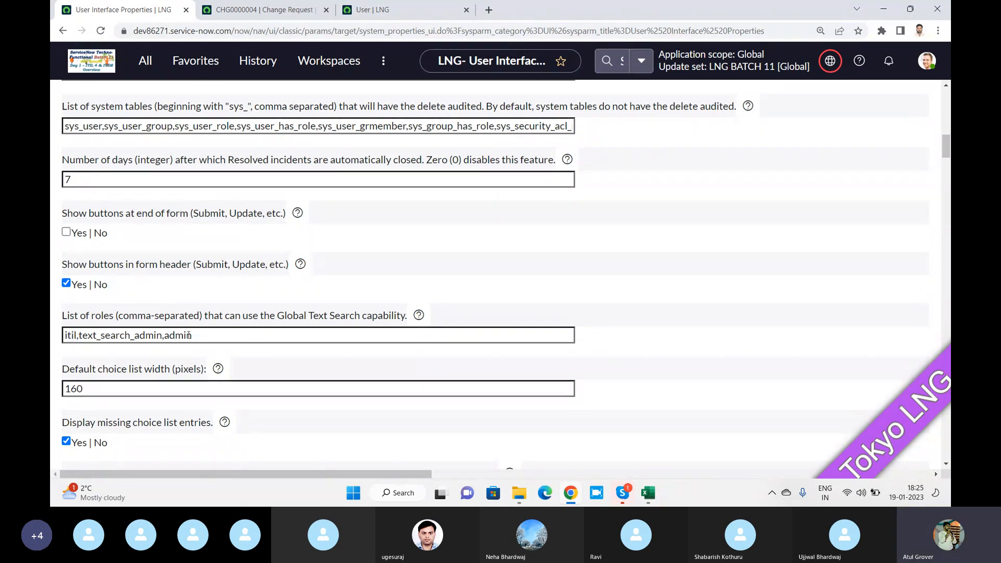
Select text_search_admin in the Global Text Search roles list, then deselect it
left_click(158, 335)
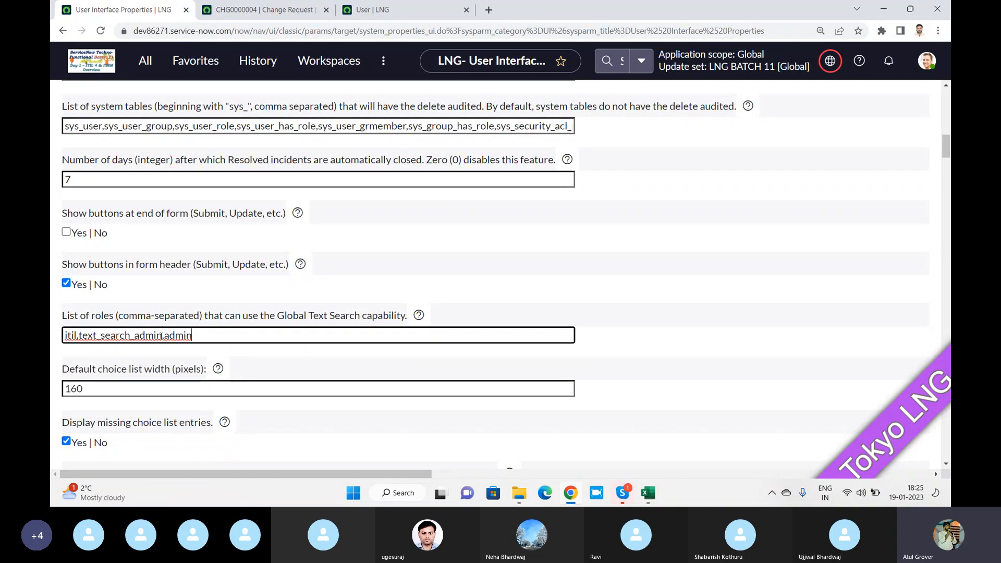
left_click_drag(161, 335, 87, 335)
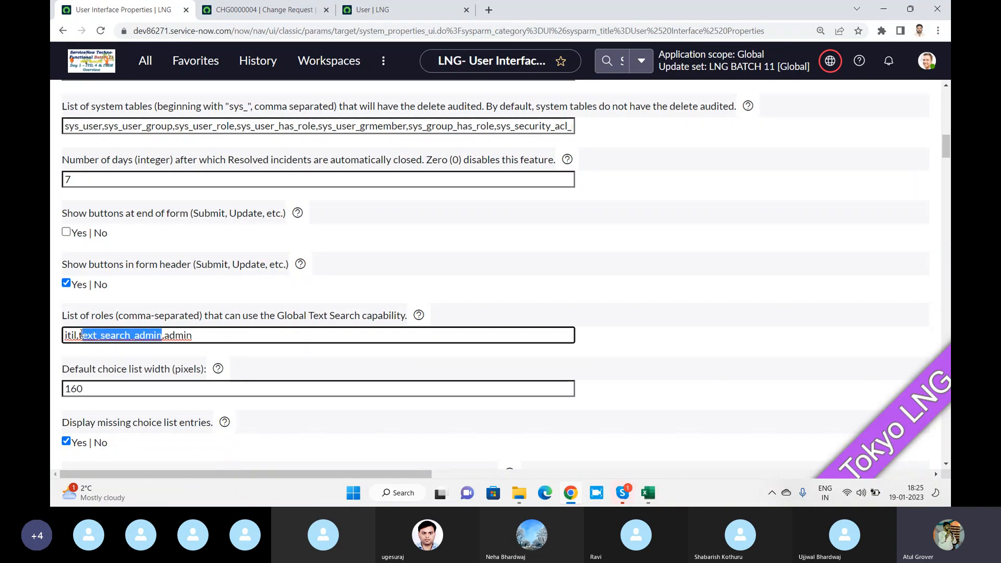
left_click(75, 335)
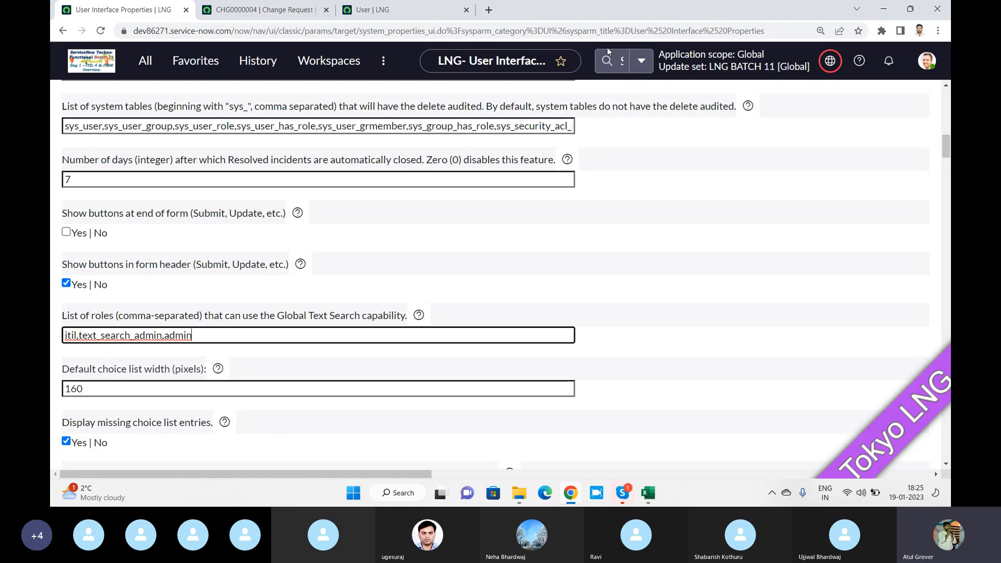
Uncheck Enable Global Text Search in its properties, save, and go back to User Interface Properties
left_click(141, 63)
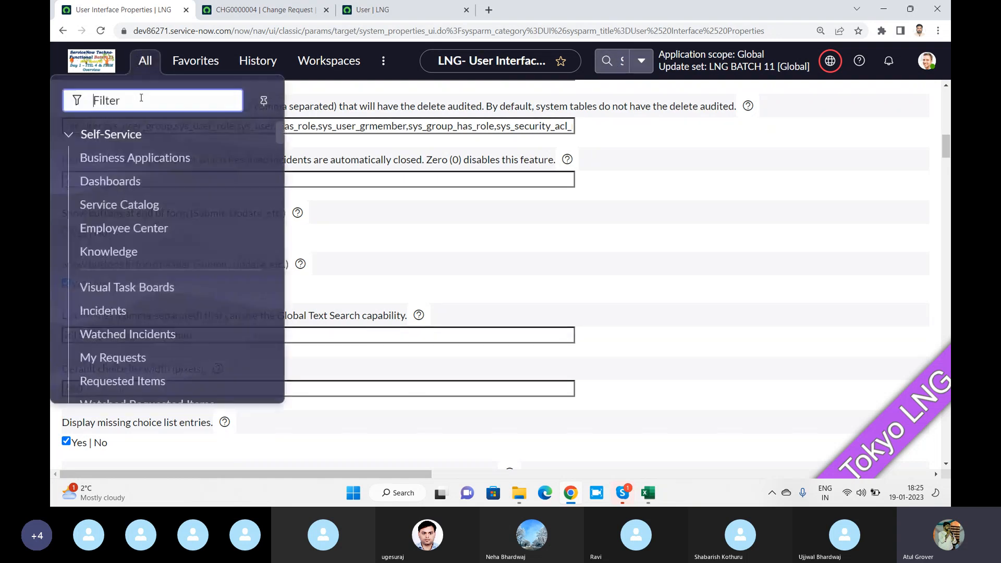
type("glo")
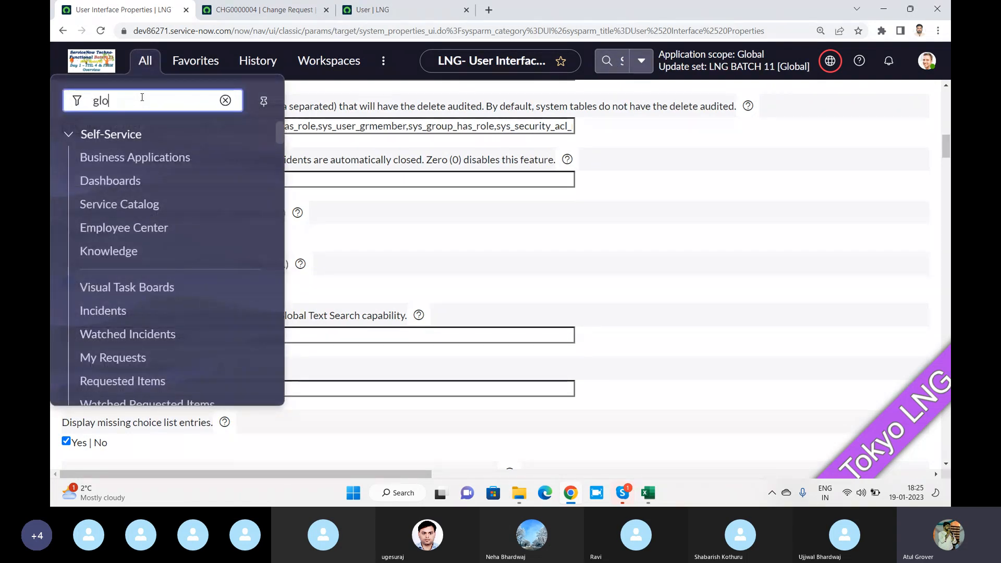
type("bal")
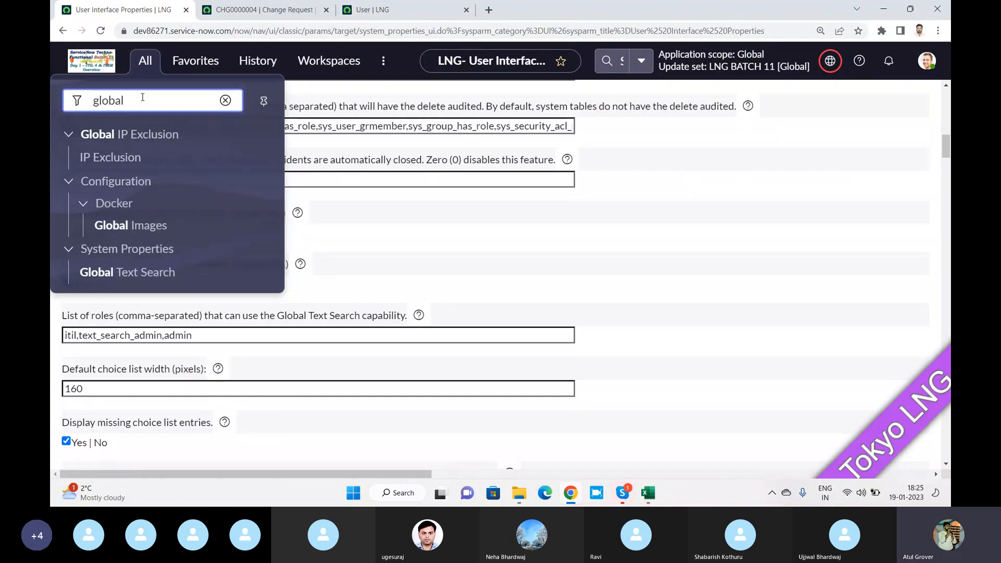
middle_click(139, 276)
left_click(262, 14)
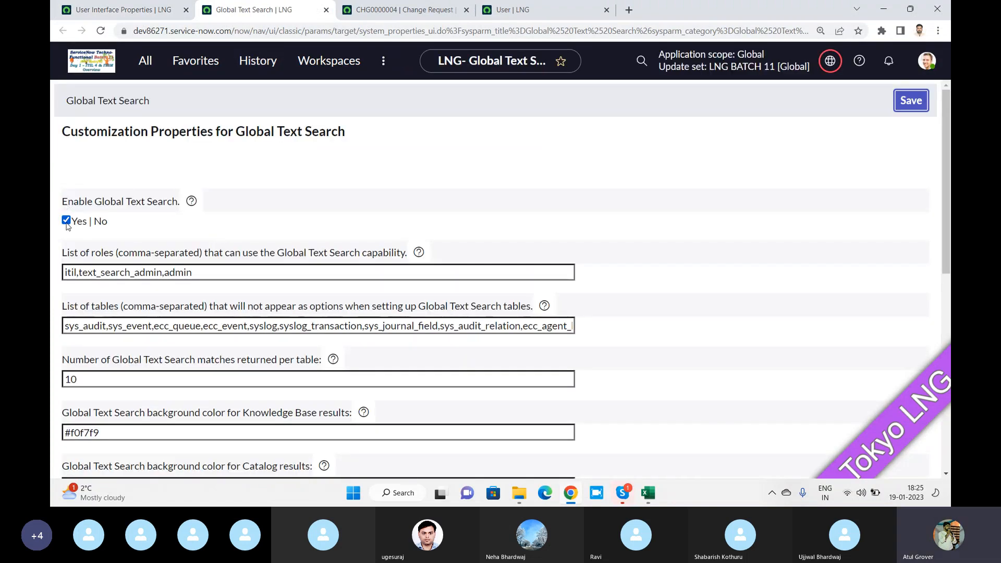
left_click(66, 221)
left_click(909, 104)
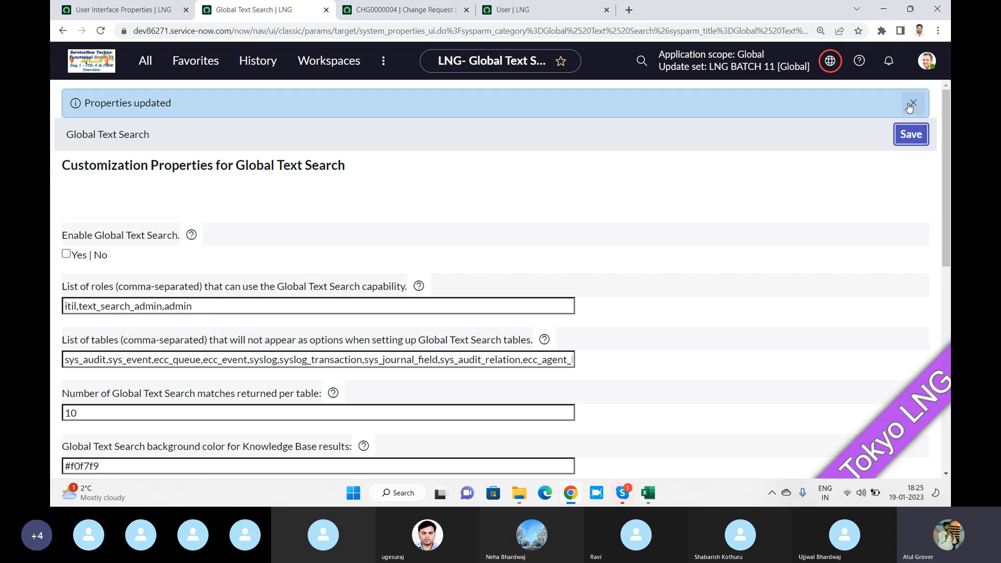
left_click(99, 10)
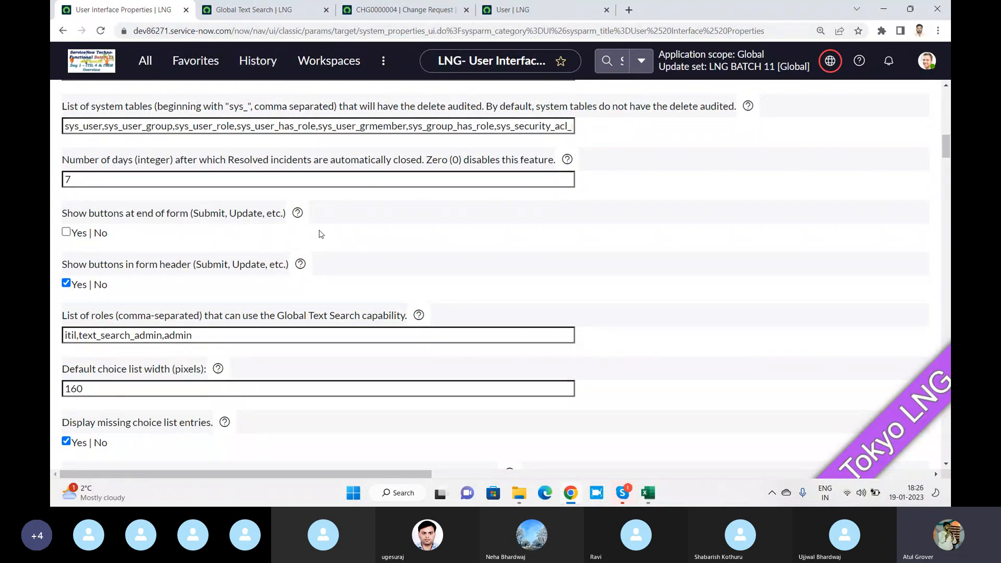
Preview the assigned user on change request CHG0000004 and open their full record
scroll(320, 234, "down", 5)
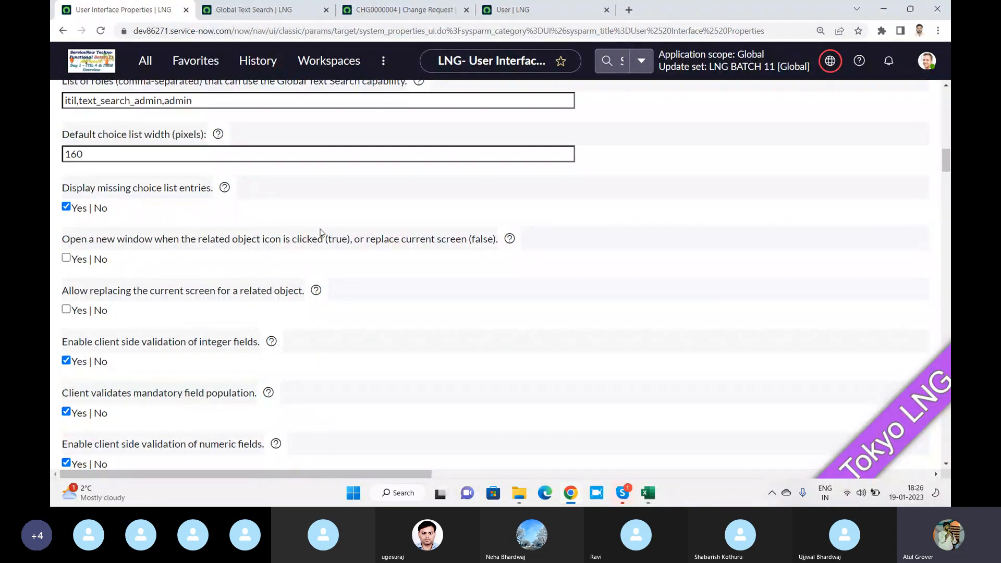
scroll(227, 323, "down", 2)
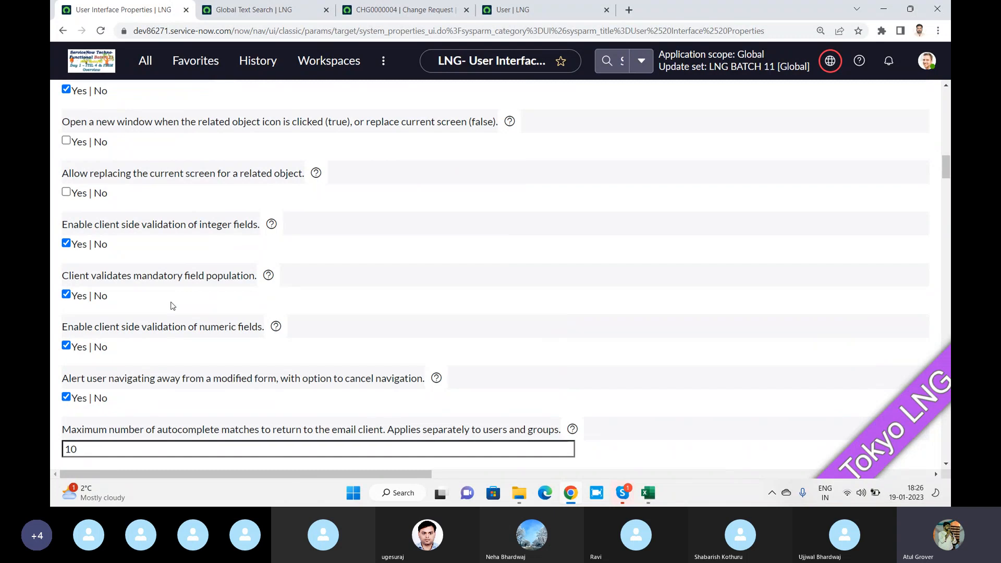
scroll(173, 306, "up", 1)
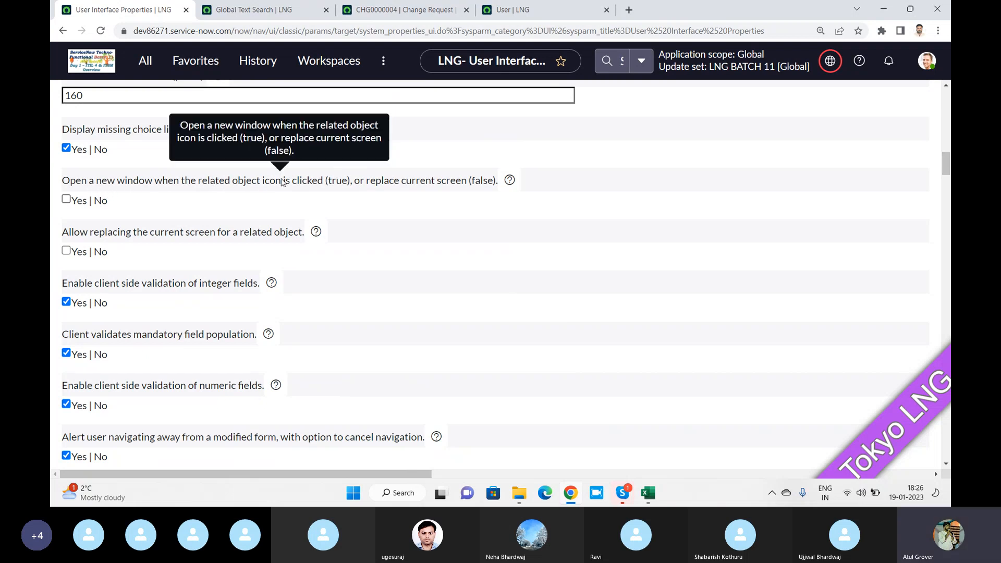
left_click(397, 15)
scroll(380, 188, "up", 10)
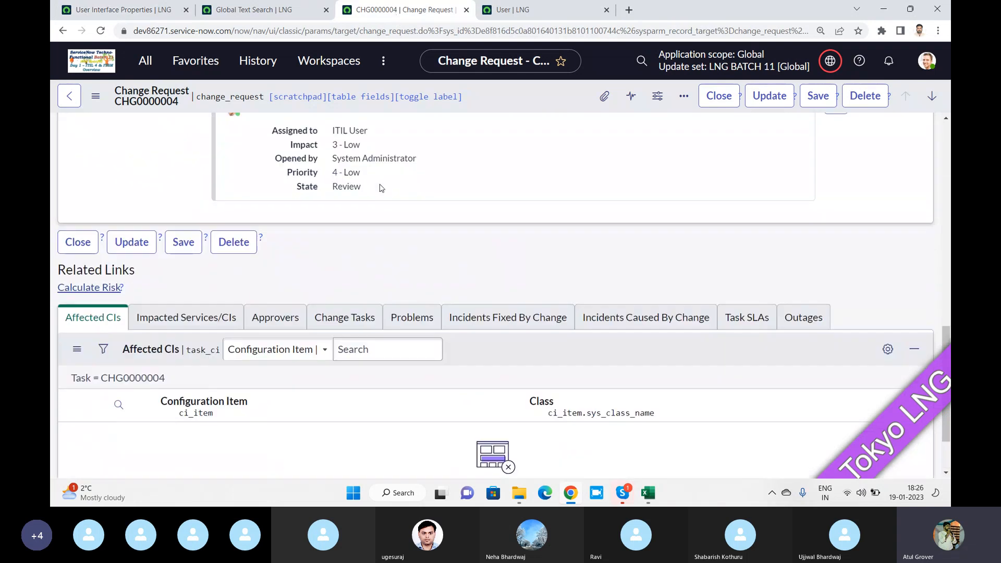
scroll(379, 187, "up", 3)
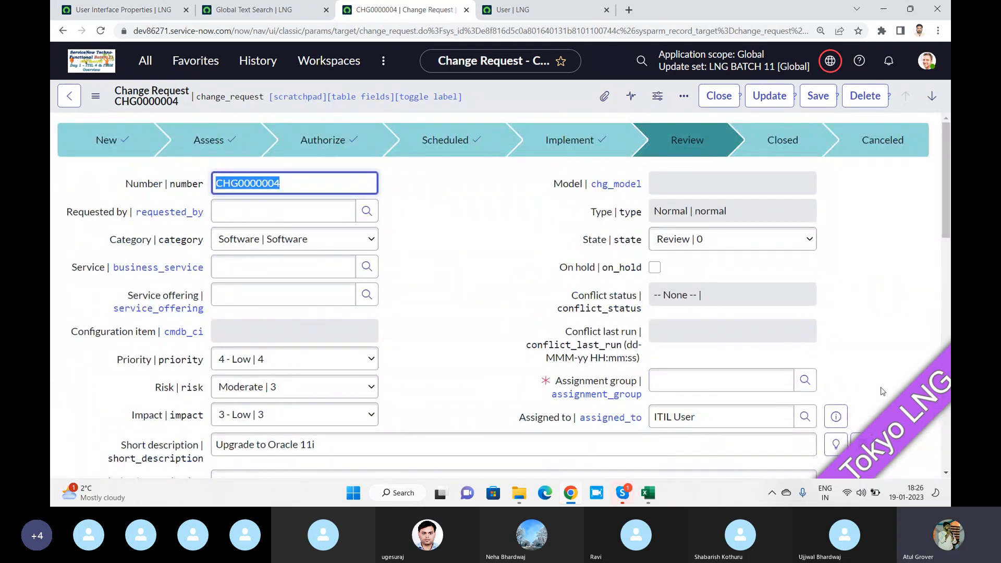
left_click(840, 419)
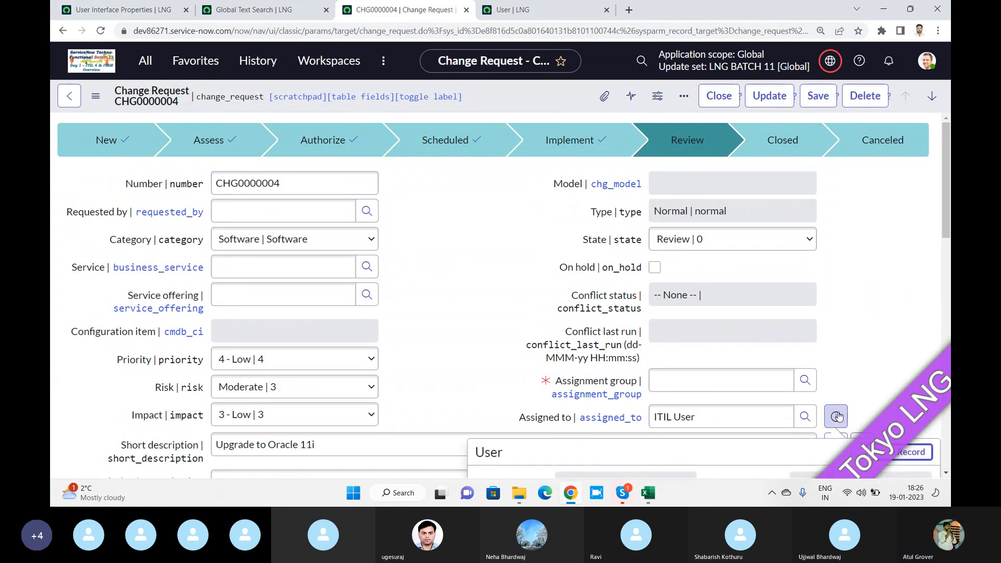
scroll(811, 310, "down", 1)
scroll(811, 310, "down", 2)
left_click(900, 276)
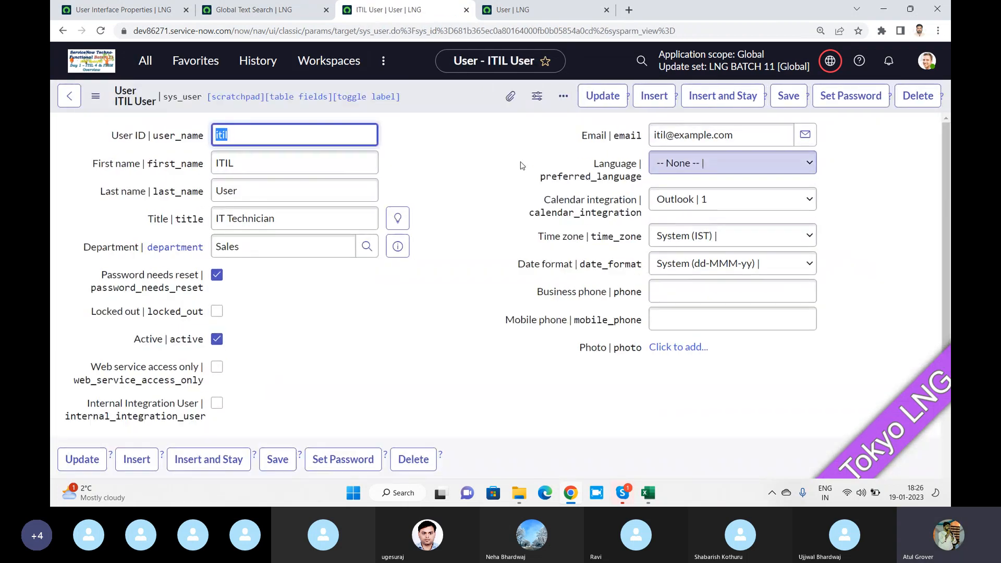
Set 'Open a new window for related object icon' and 'Allow replacing the current screen' to Yes
left_click(140, 10)
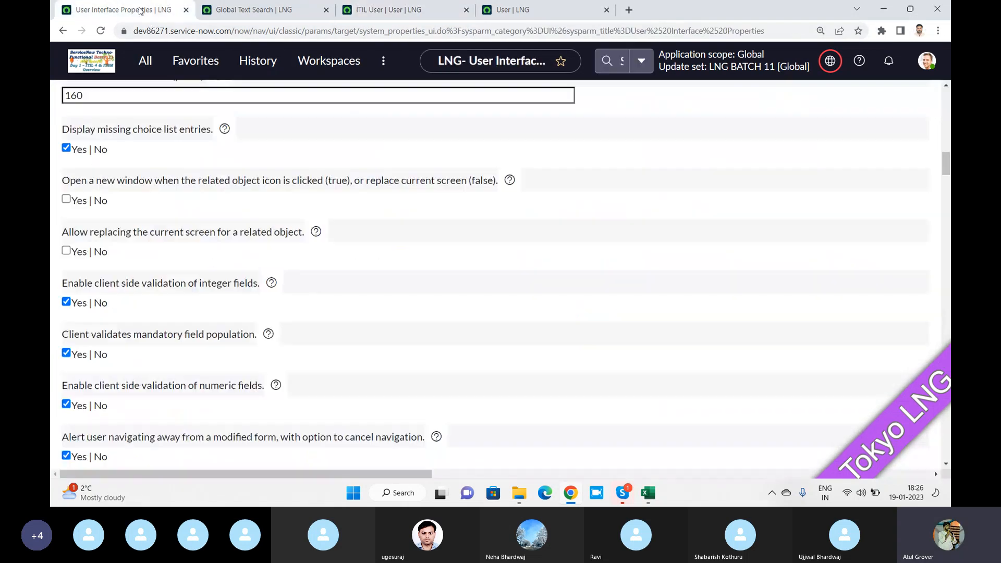
left_click(67, 199)
left_click(66, 251)
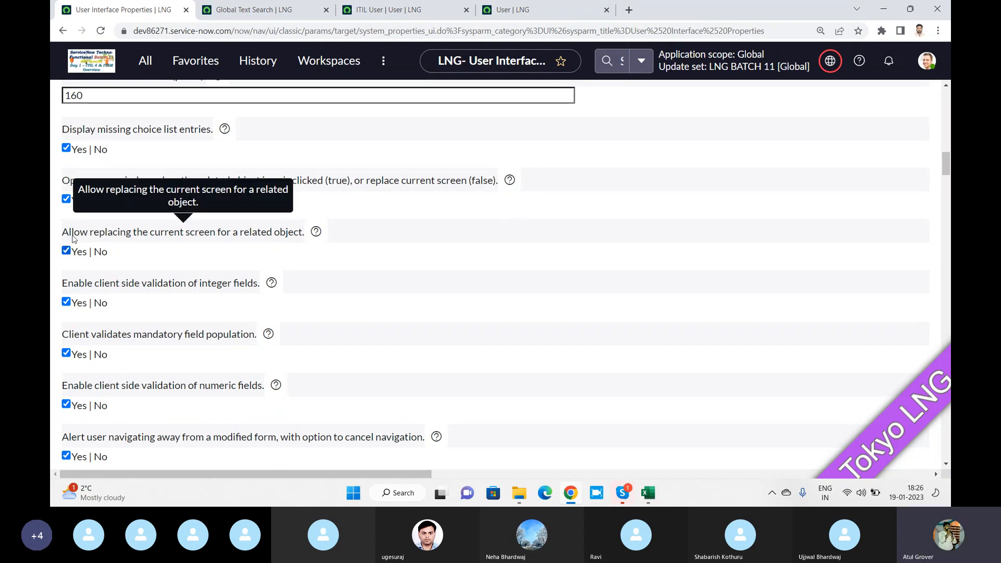
scroll(73, 239, "down", 3)
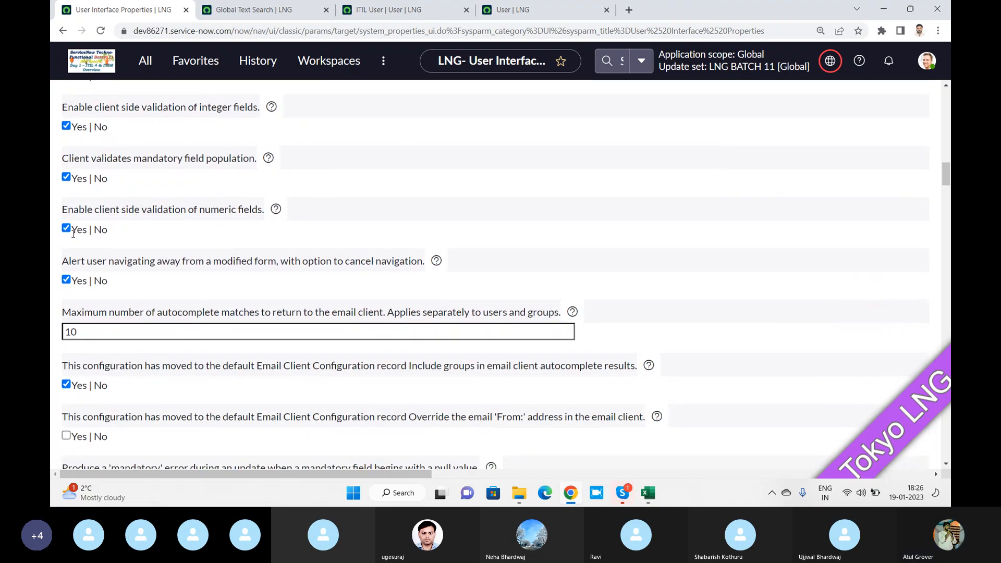
scroll(72, 234, "down", 2)
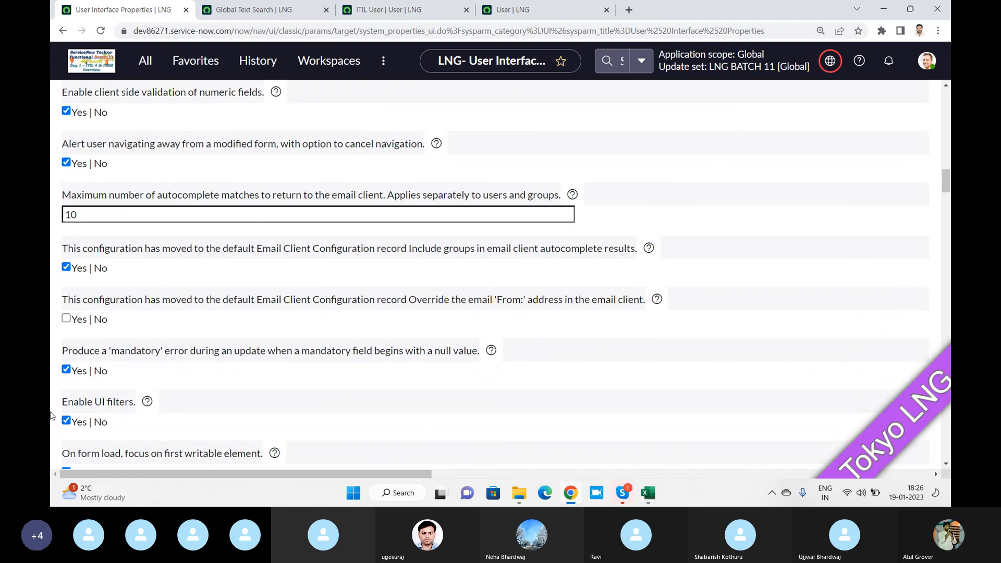
scroll(253, 305, "down", 1)
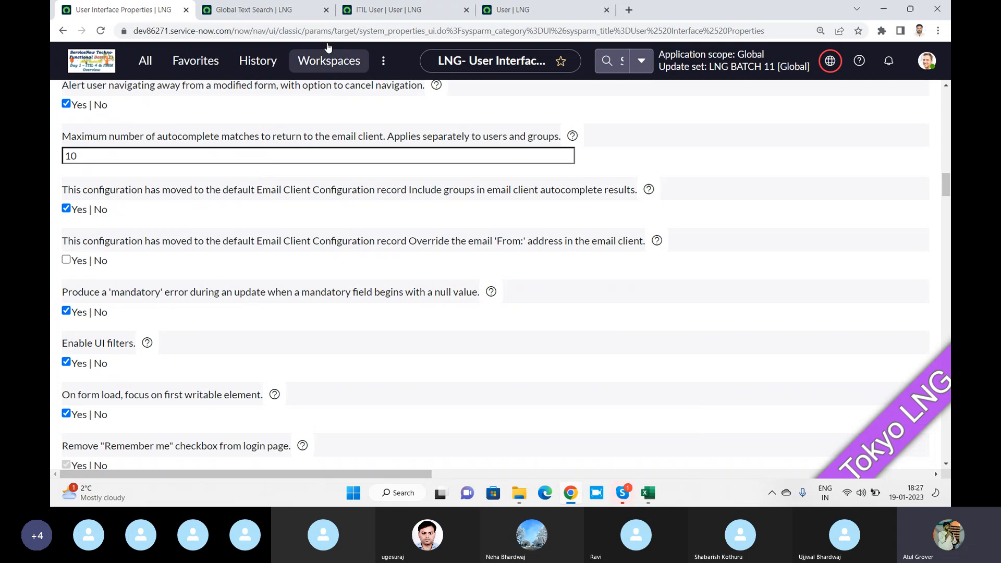
Open the list of open change requests by filtering the navigator for 'change'
left_click(384, 7)
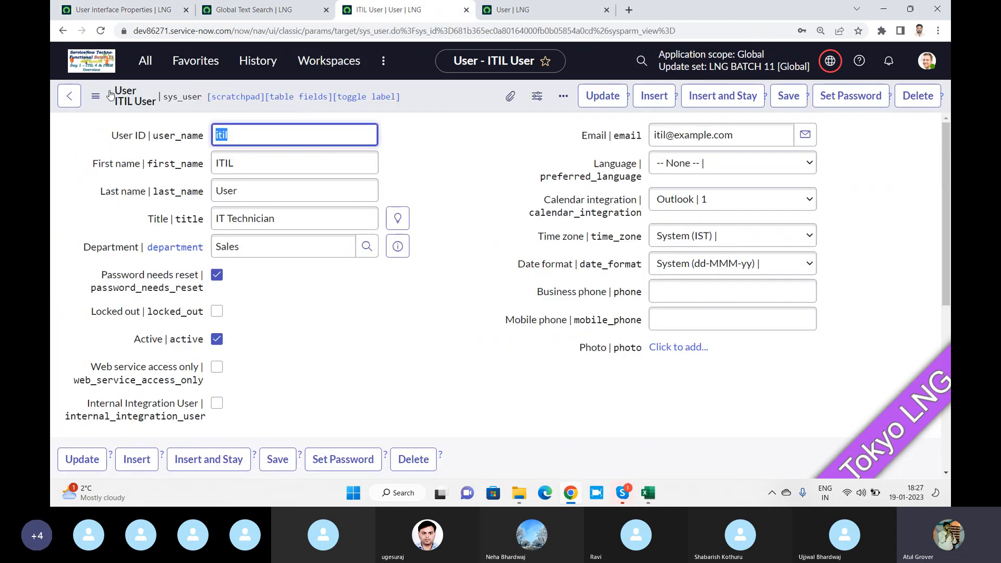
left_click(122, 10)
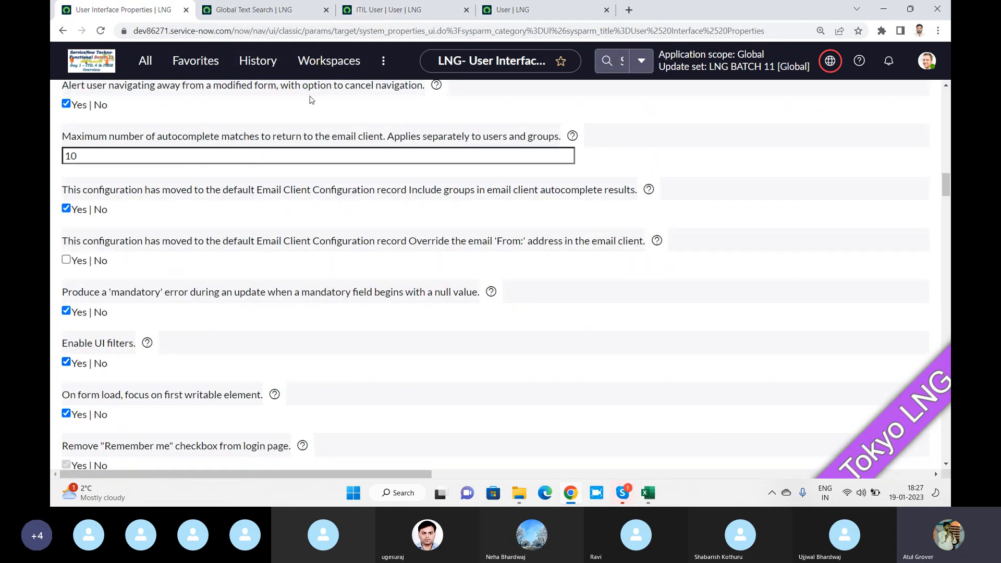
left_click(390, 12)
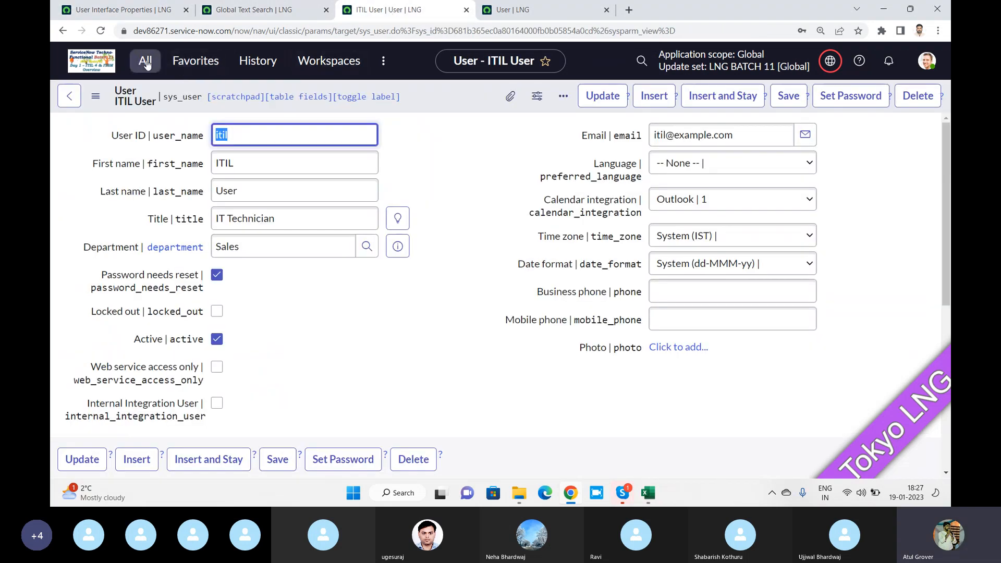
left_click(146, 61)
type("change")
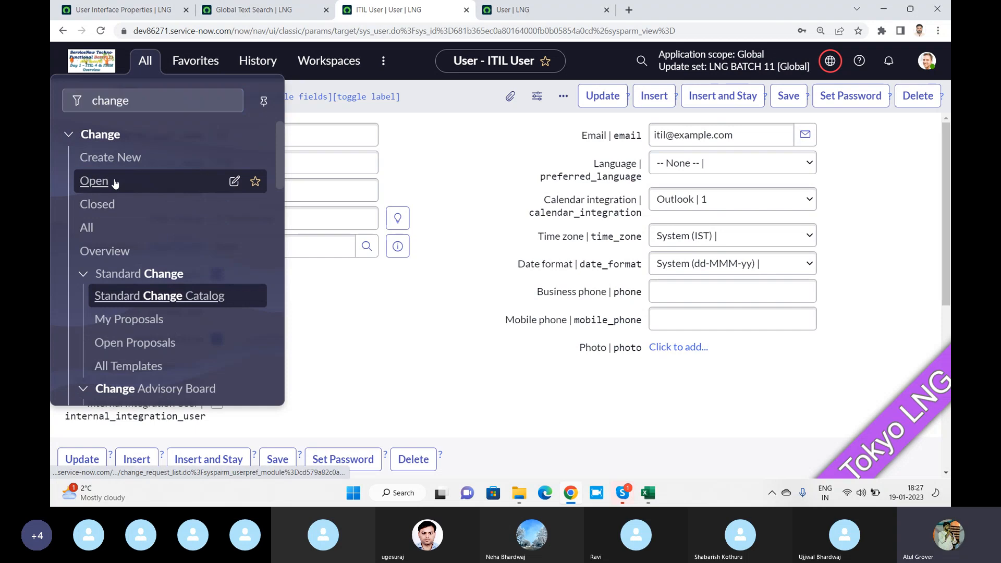
left_click(68, 179)
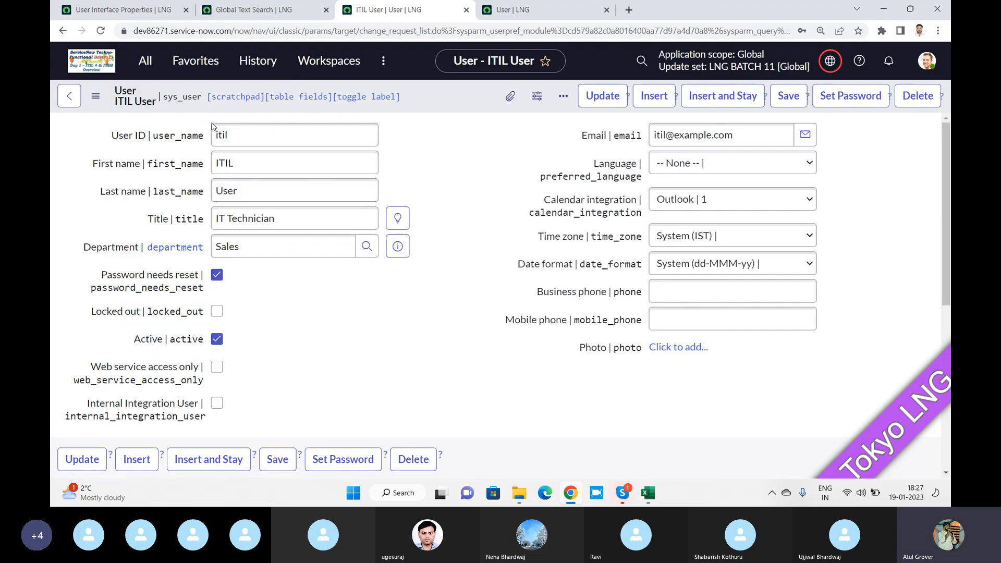
Scroll through the User Interface Properties, then go back to the user record form
left_click(176, 6)
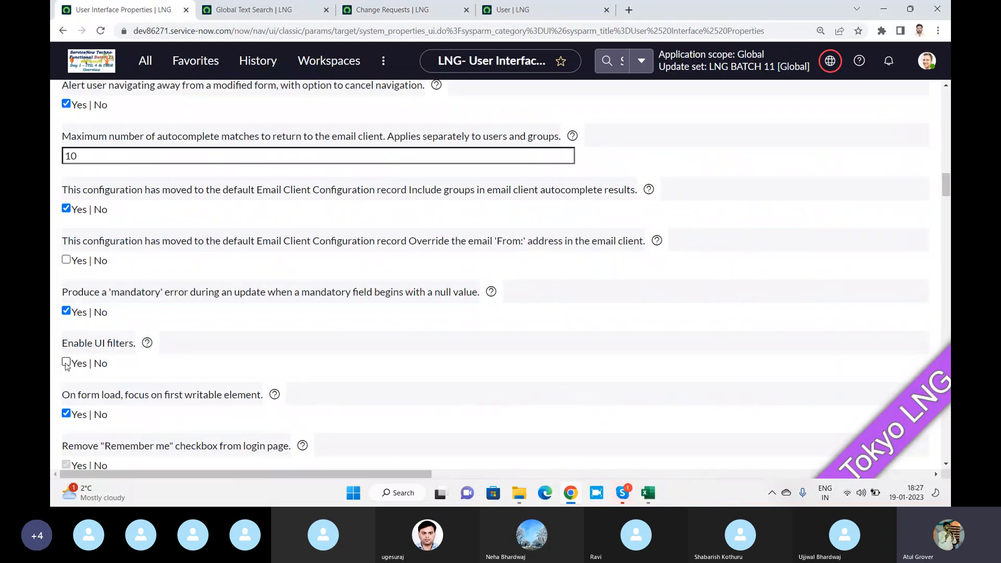
scroll(281, 254, "down", 1)
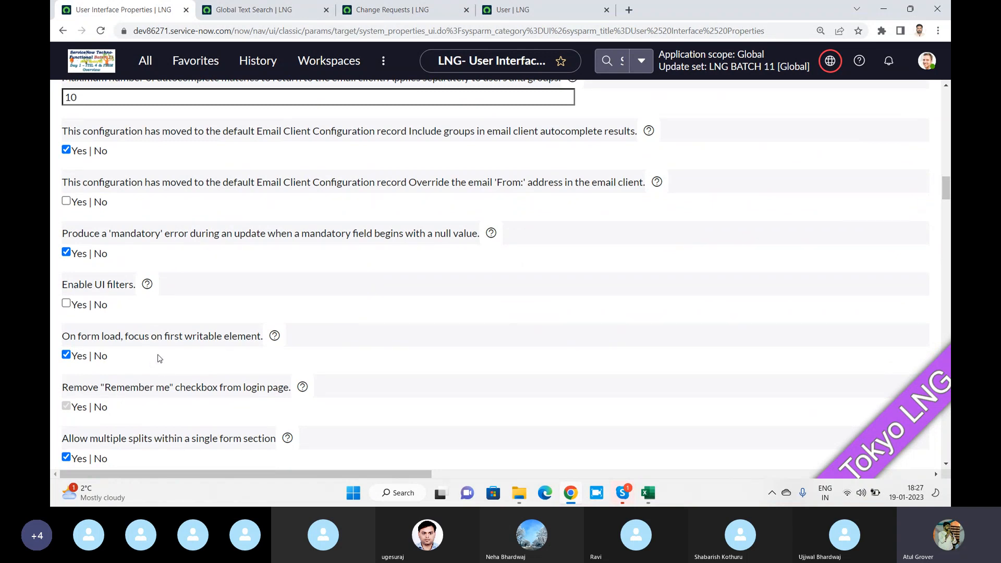
scroll(158, 358, "down", 2)
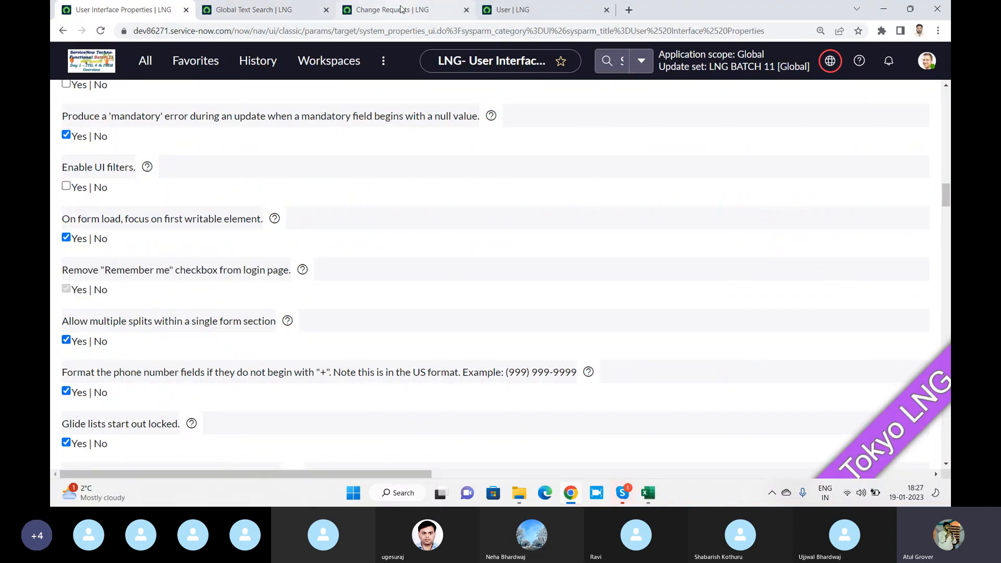
left_click(523, 10)
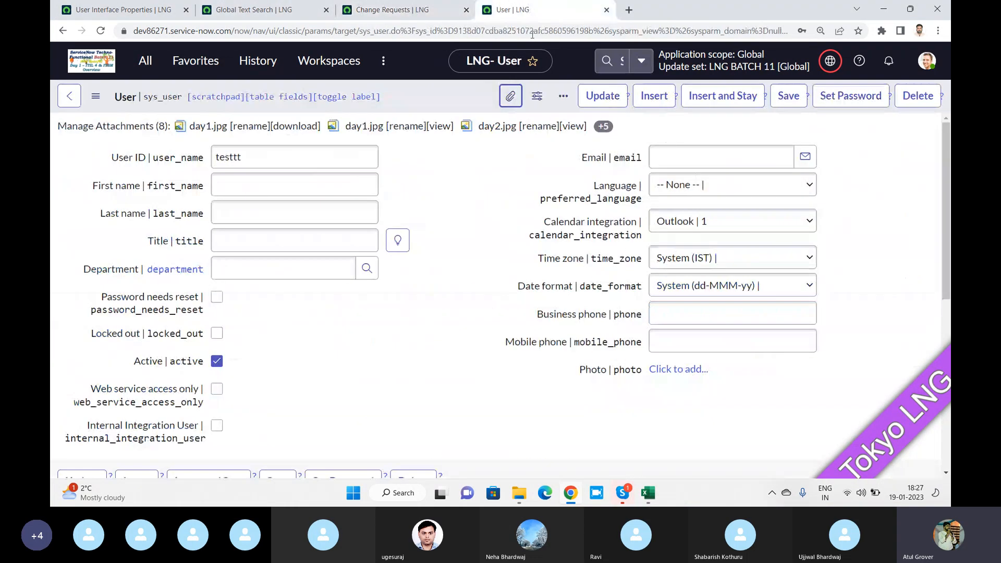
left_click(658, 334)
left_click(125, 10)
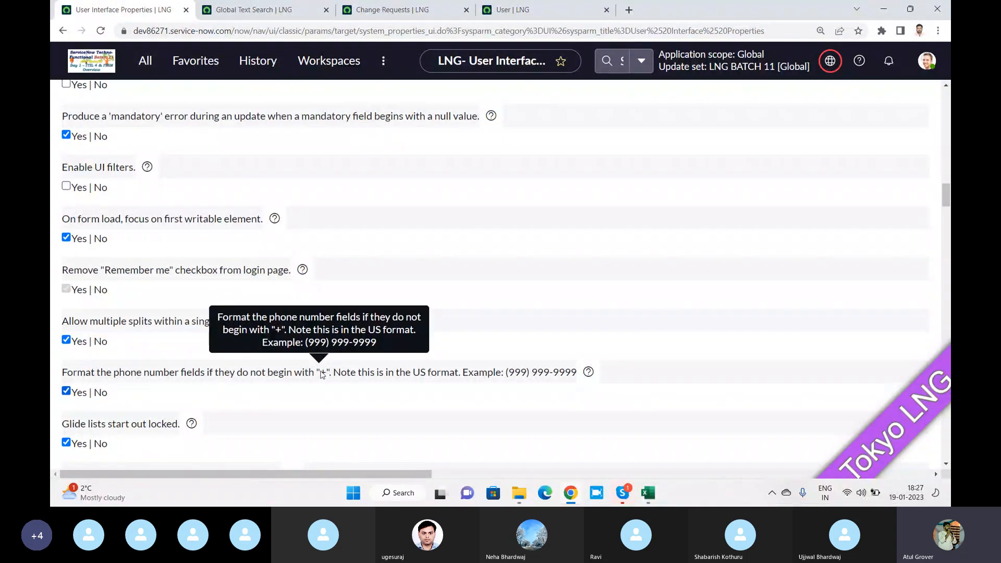
left_click(518, 11)
left_click(695, 344)
type("99")
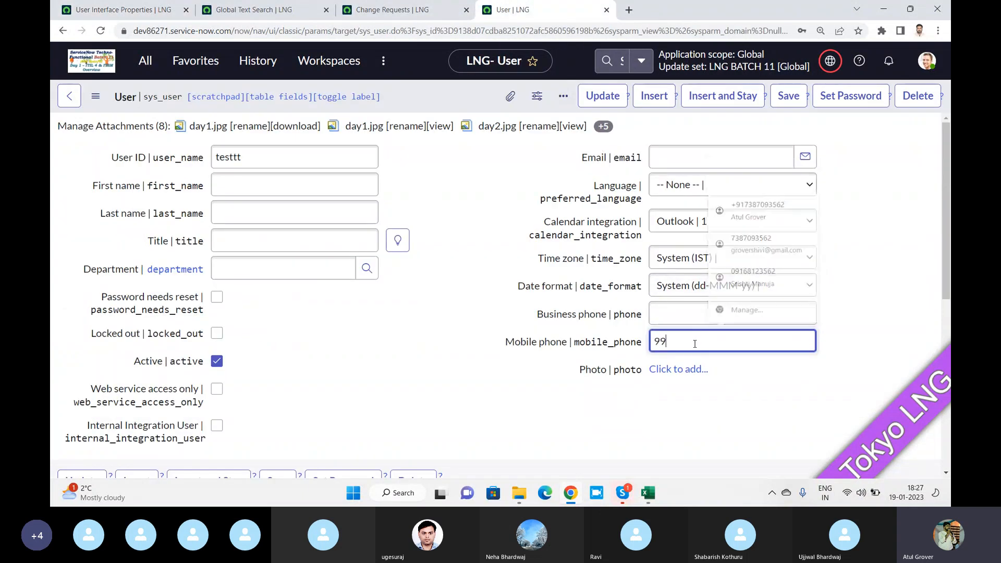
type("9999999999")
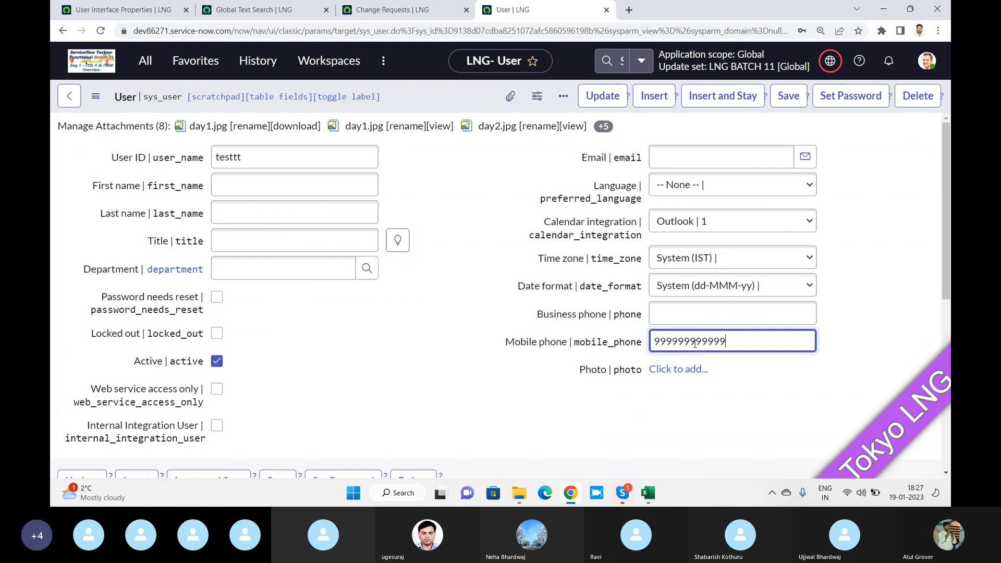
key("Tab")
left_click(688, 311)
type("9")
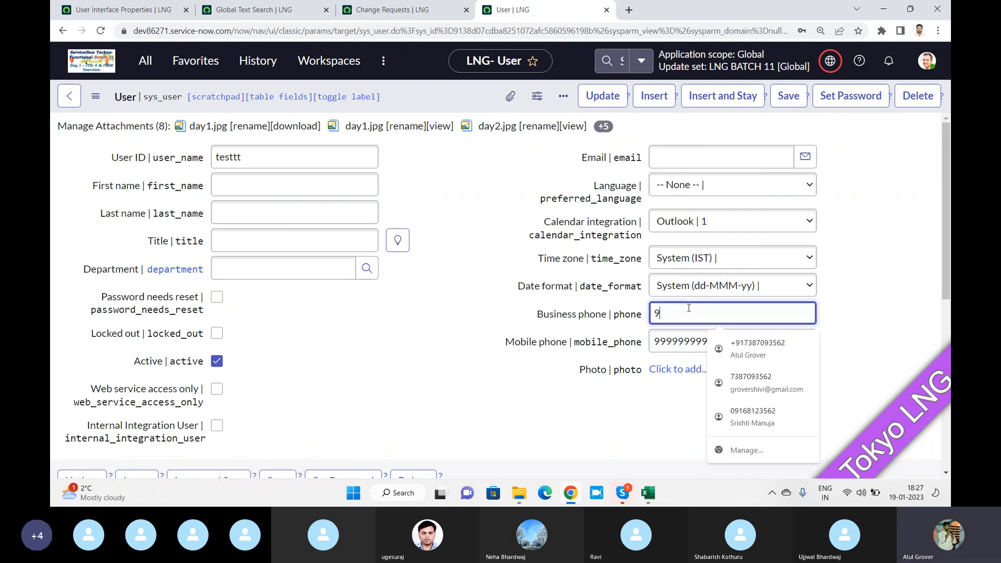
type("99999999999")
key("Tab")
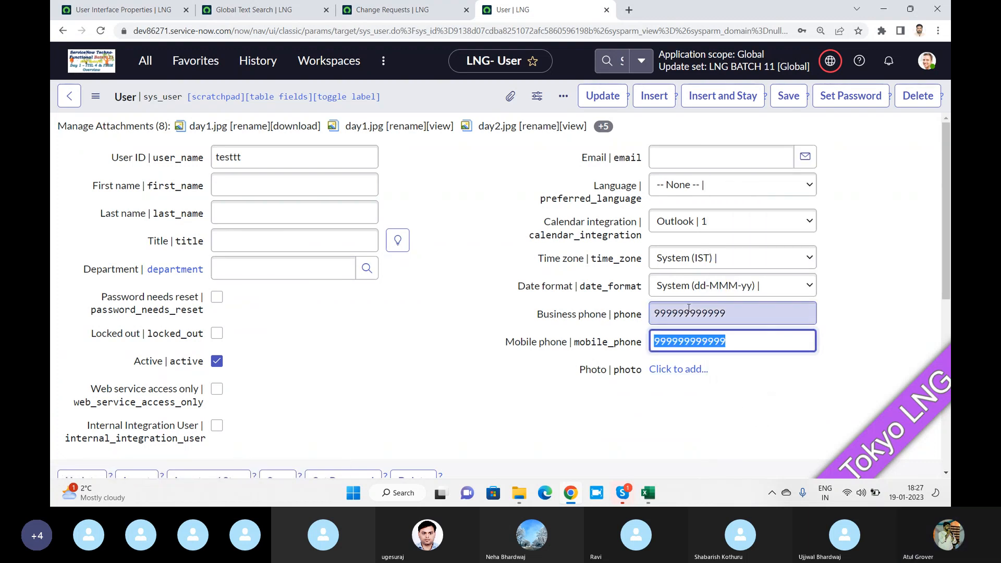
Save the user record with the new phone numbers and return to the interface properties
left_click(136, 15)
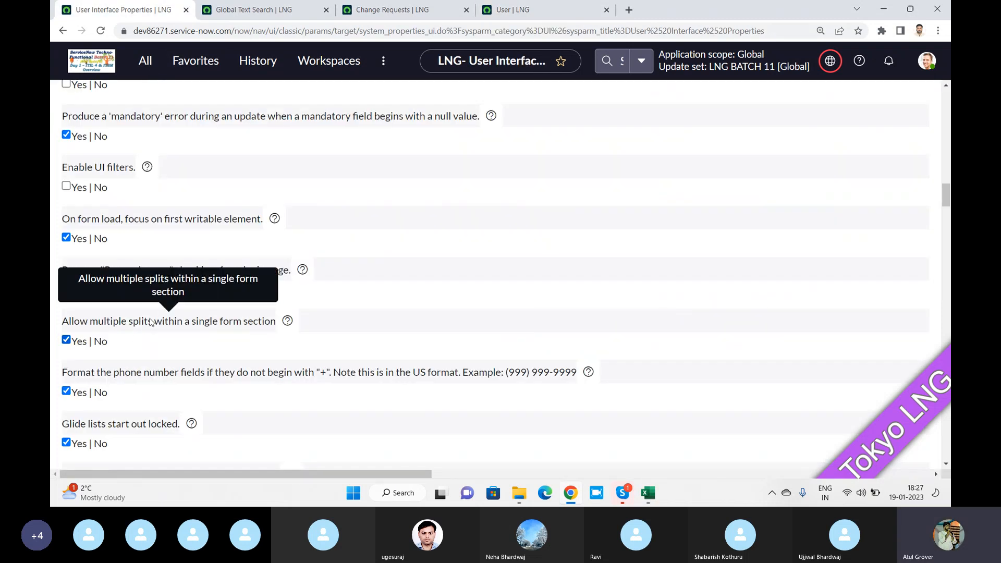
key("alt+Tab")
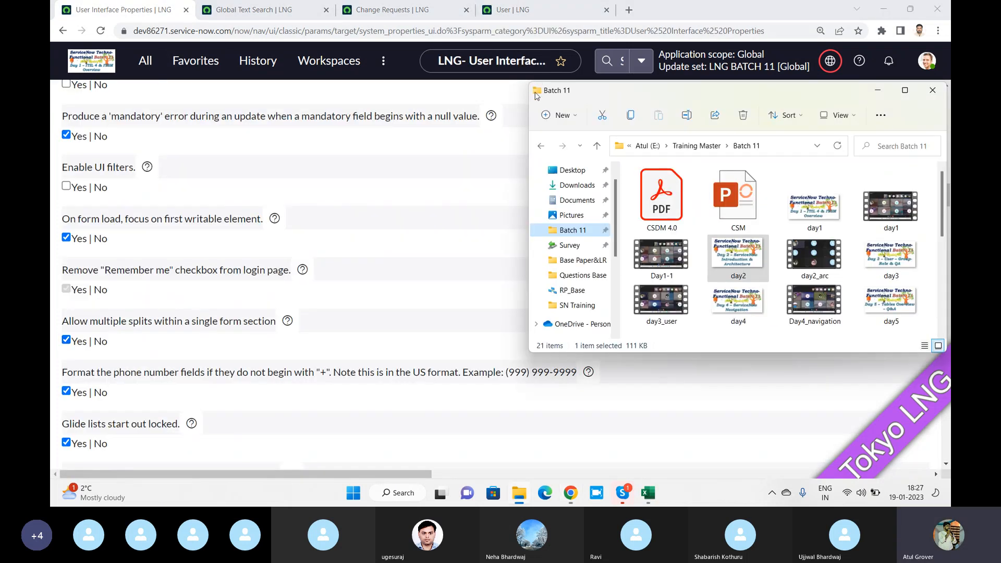
left_click(515, 15)
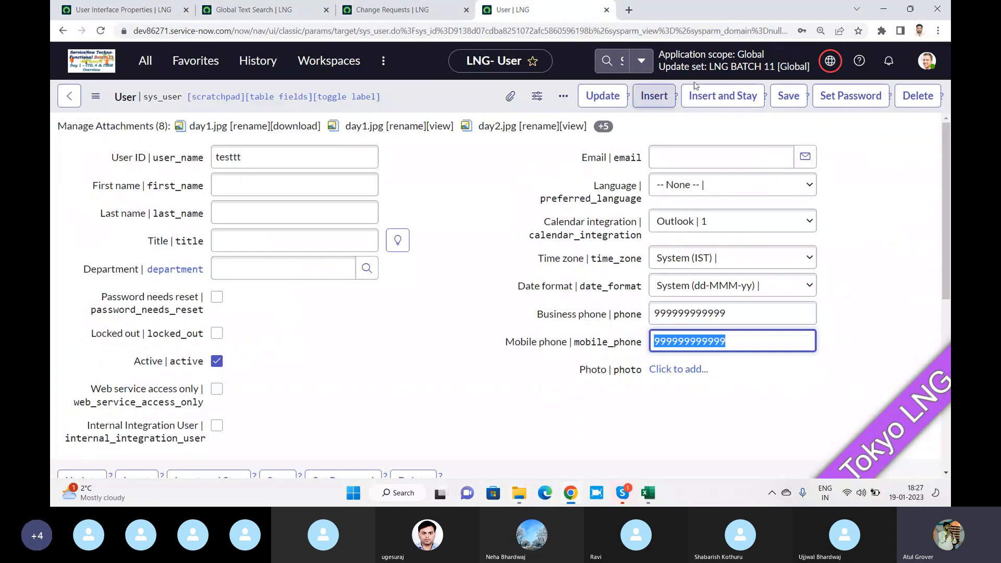
left_click(800, 104)
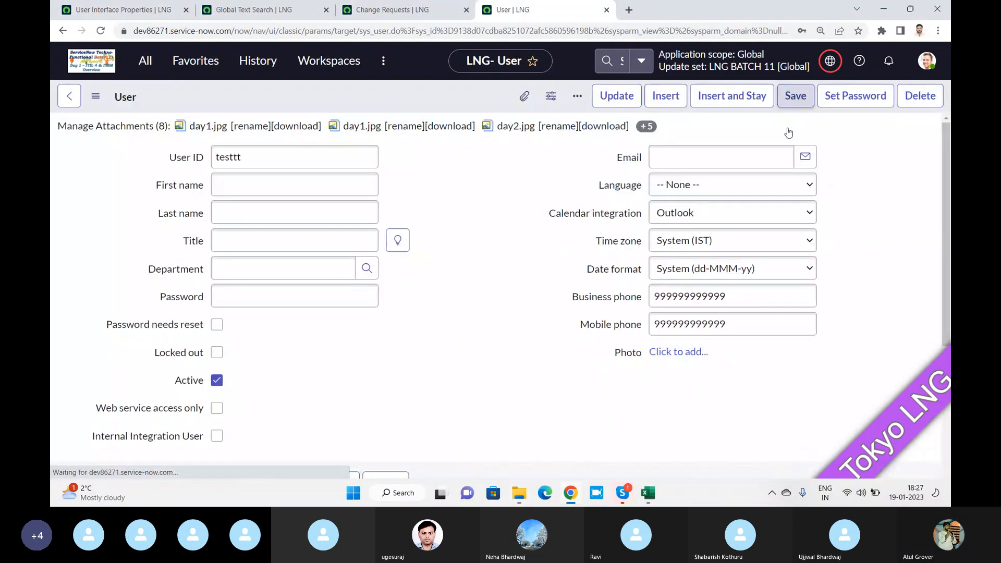
left_click(672, 310)
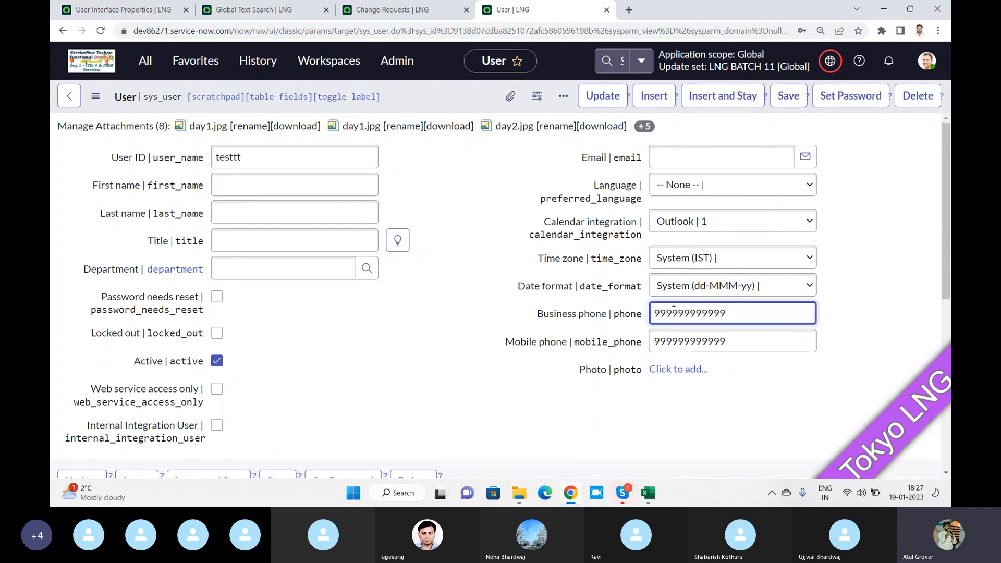
left_click(123, 10)
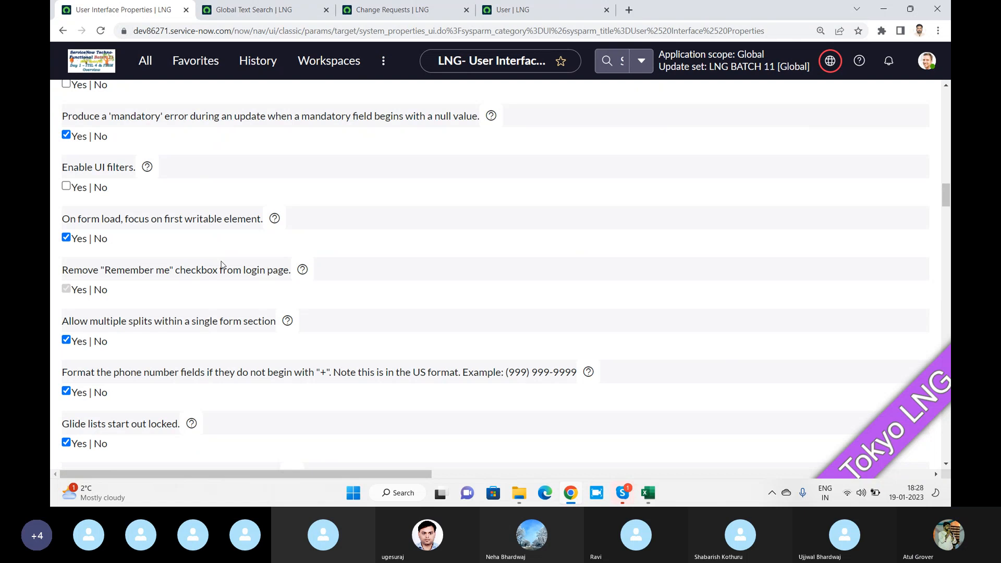
Uncheck Yes for 'Enable impersonation button in banner line'
scroll(221, 264, "down", 3)
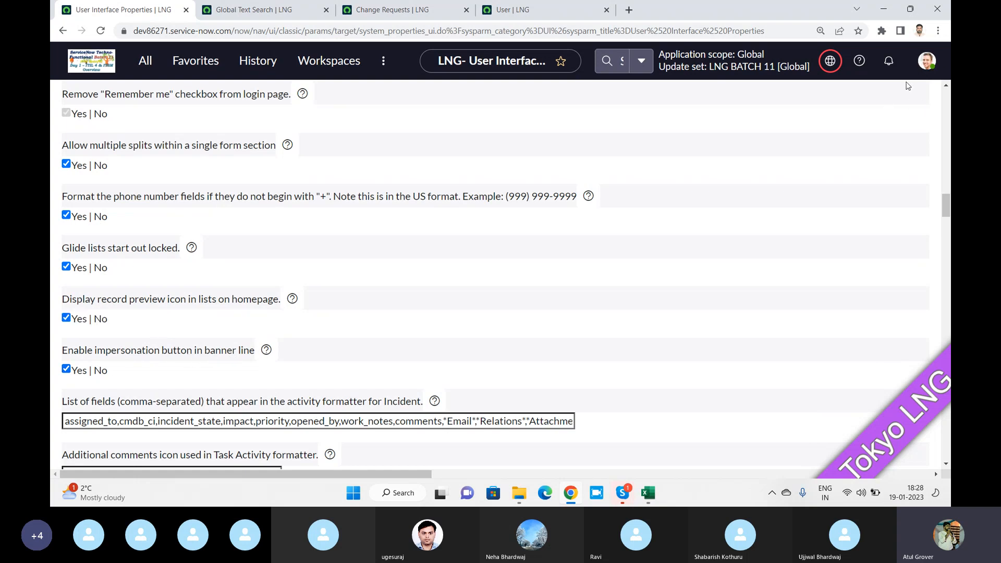
left_click(66, 369)
scroll(434, 274, "down", 1)
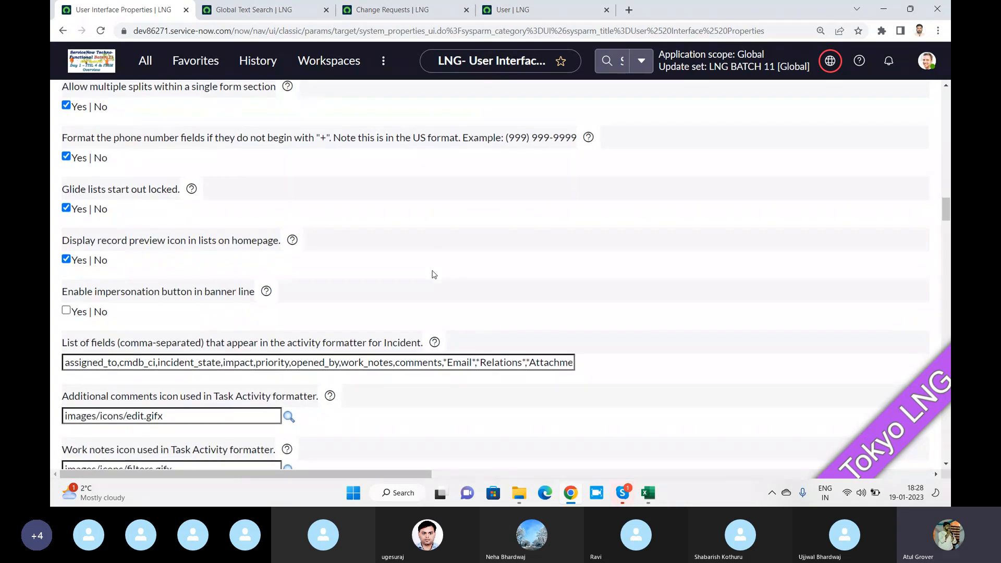
scroll(434, 270, "down", 1)
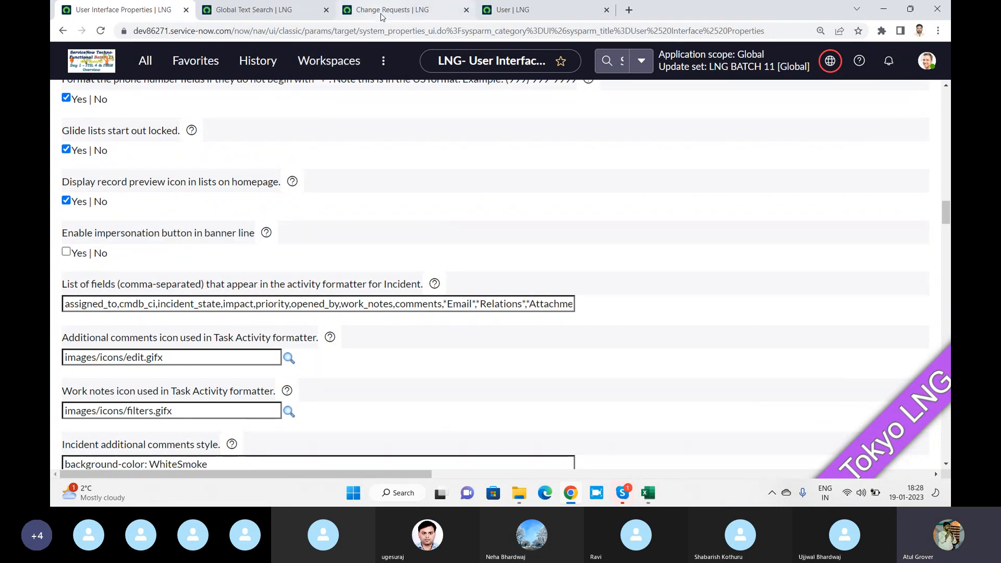
Change the change requests tab's URL to incident_list and open incident INC0009009
left_click(423, 10)
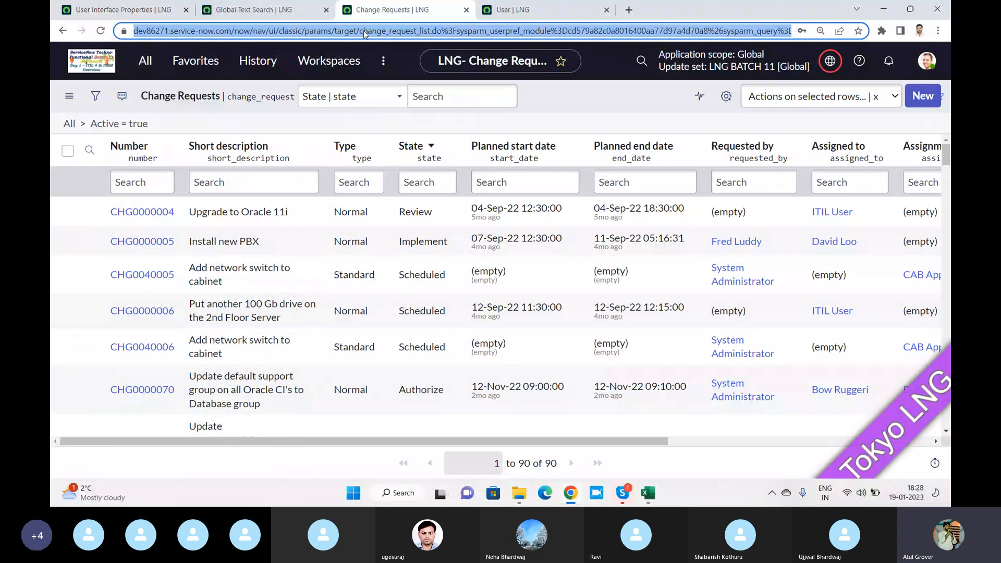
left_click_drag(391, 30, 945, 37)
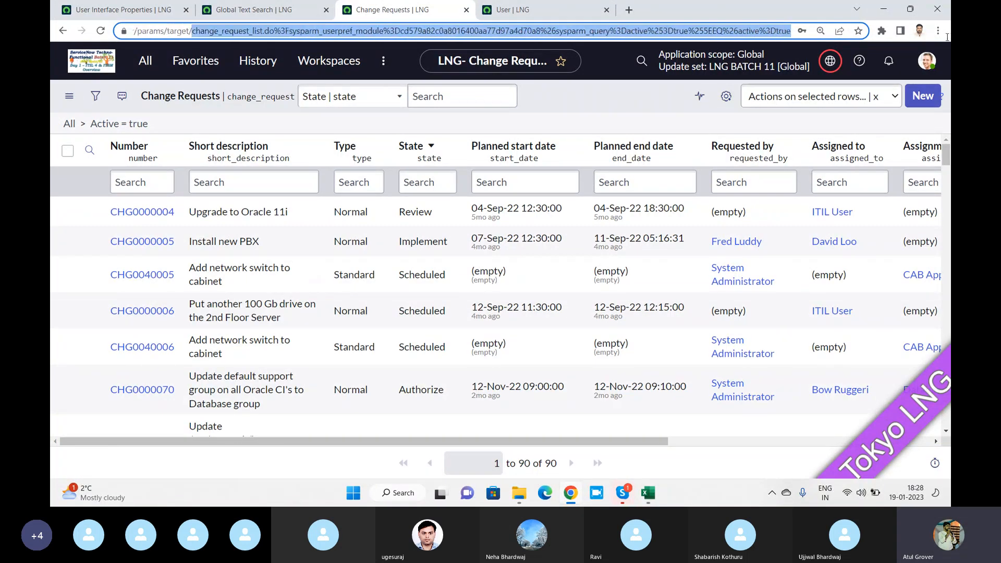
type("in")
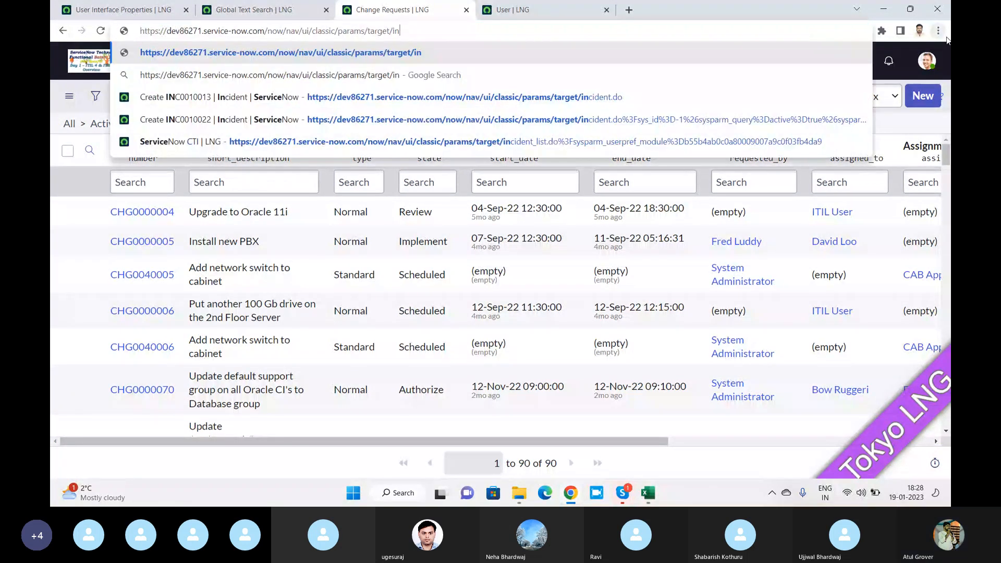
type("cident_list.do")
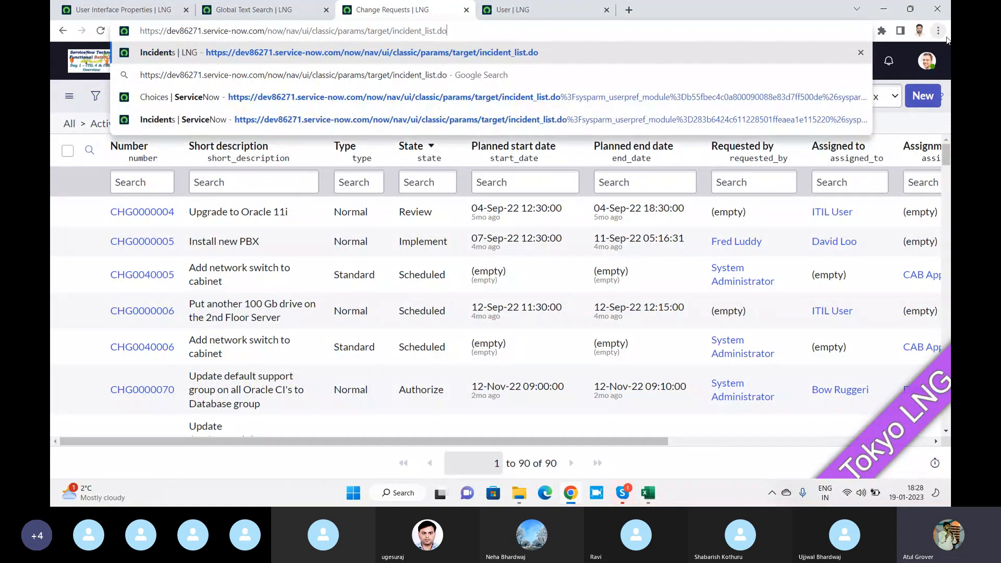
key("Return")
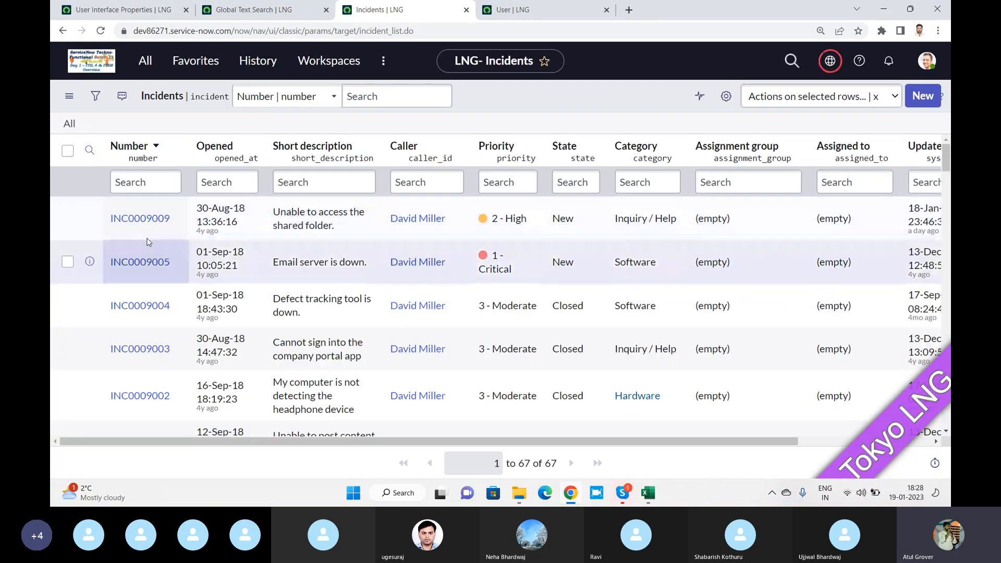
left_click(139, 218)
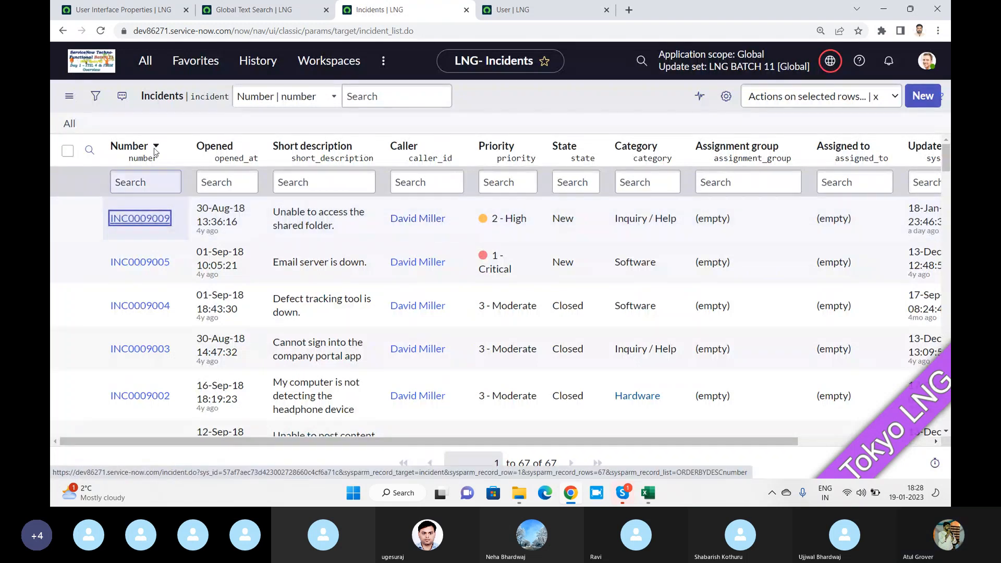
left_click(131, 10)
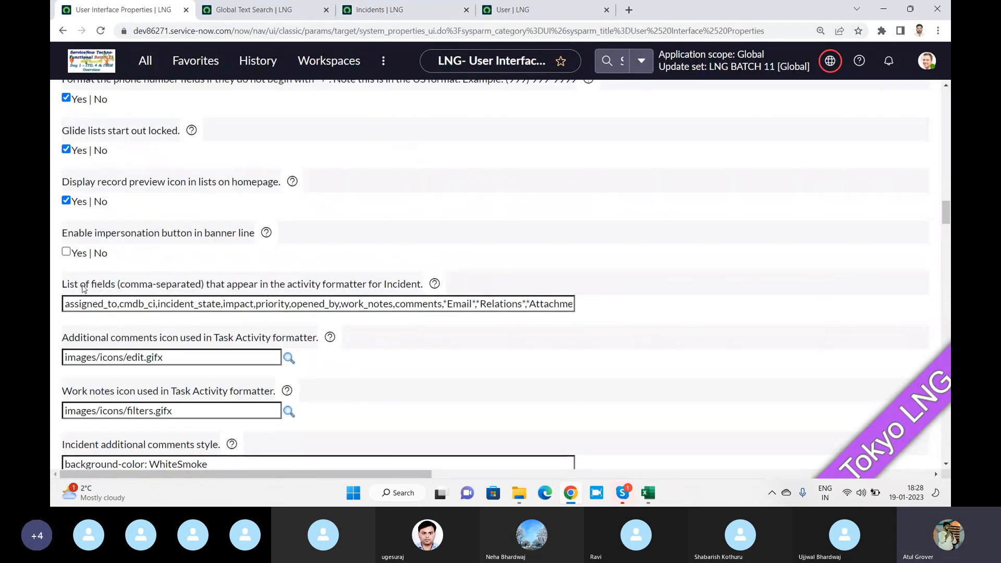
Select the Incident activity formatter field list, comparing it with INC0009009's activities
left_click_drag(215, 288, 421, 284)
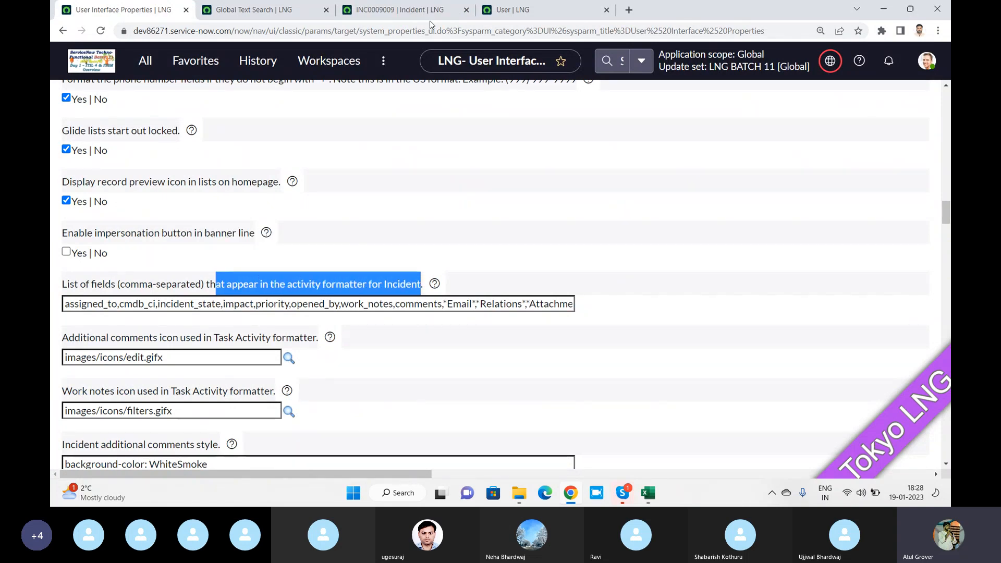
left_click(413, 11)
scroll(430, 258, "down", 5)
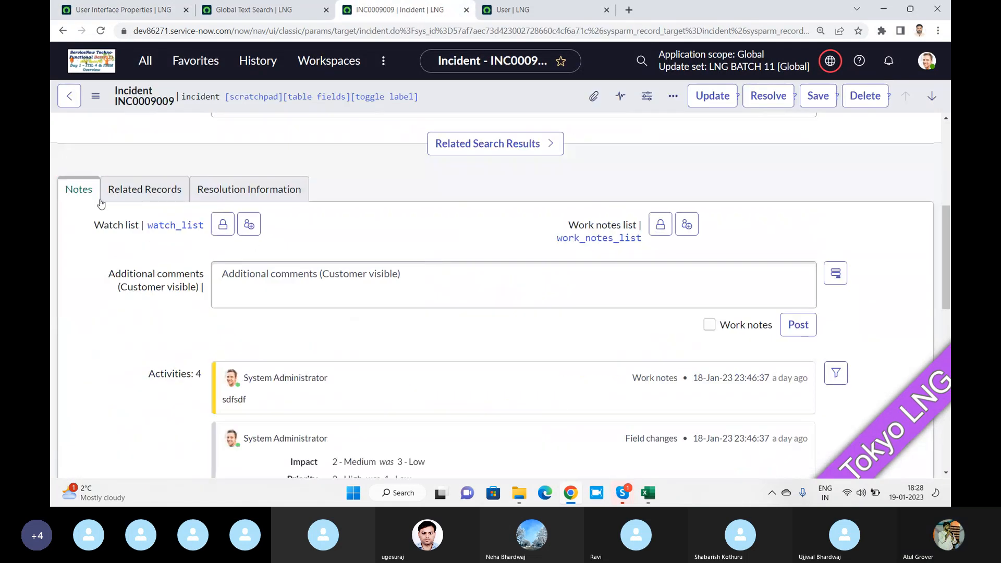
scroll(398, 333, "down", 3)
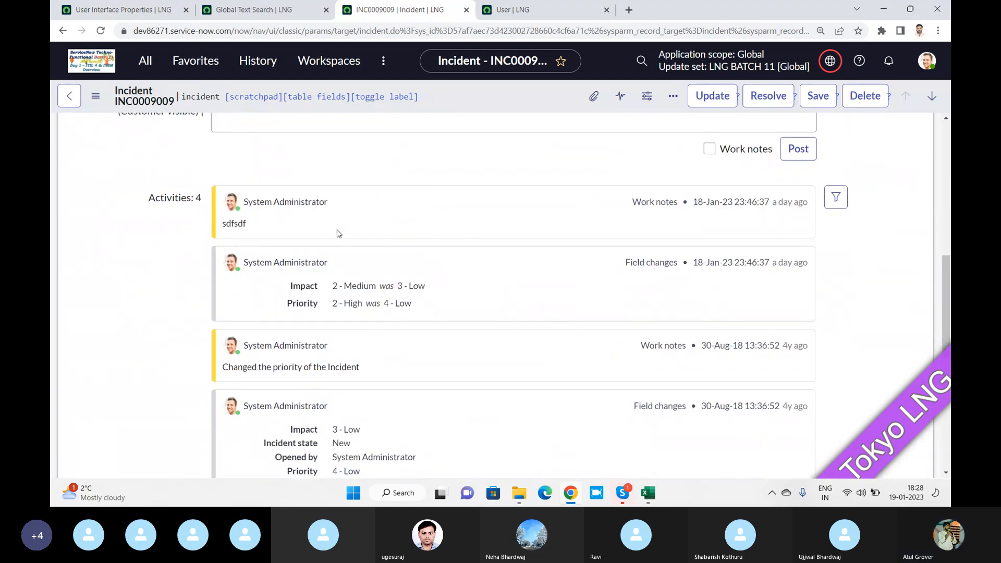
left_click(133, 11)
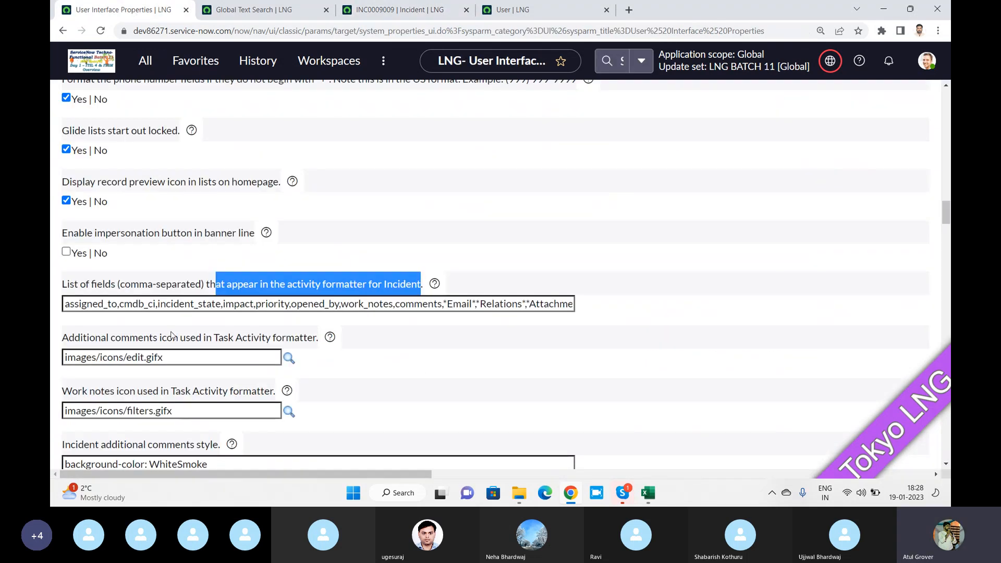
left_click(98, 305)
left_click_drag(67, 302, 588, 295)
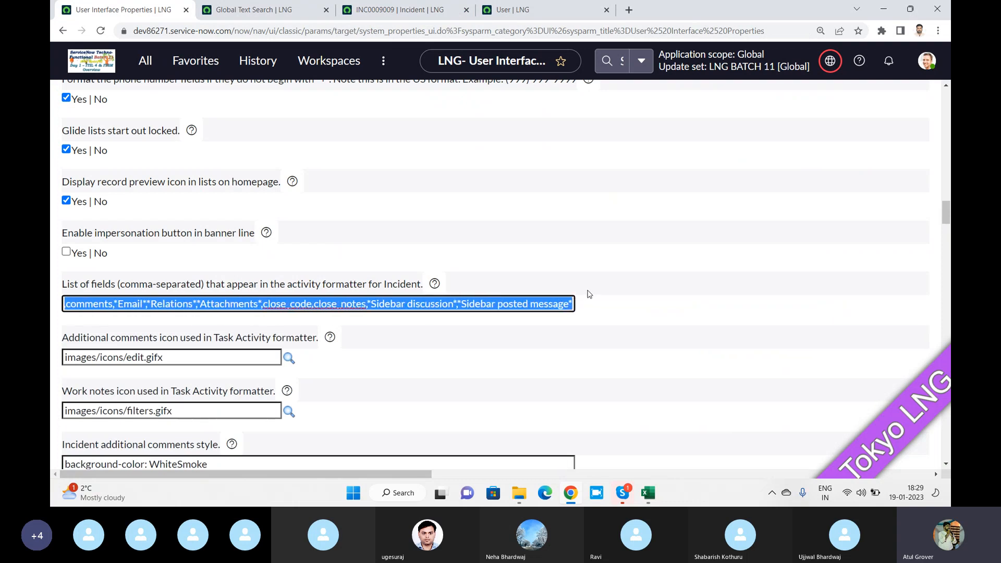
left_click(395, 10)
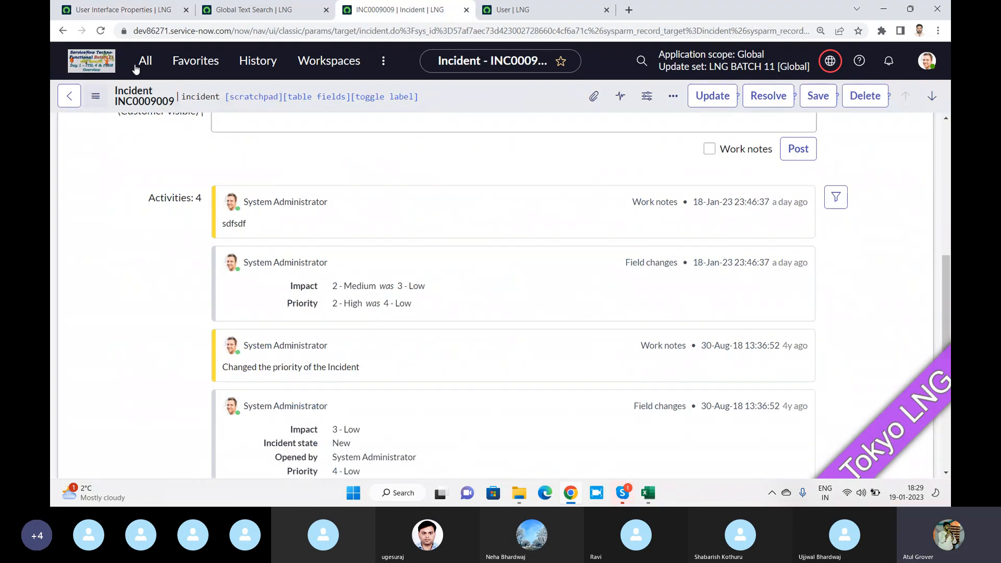
left_click(119, 10)
Delete work_notes from the activity formatter field list and submit the properties
left_click(191, 304)
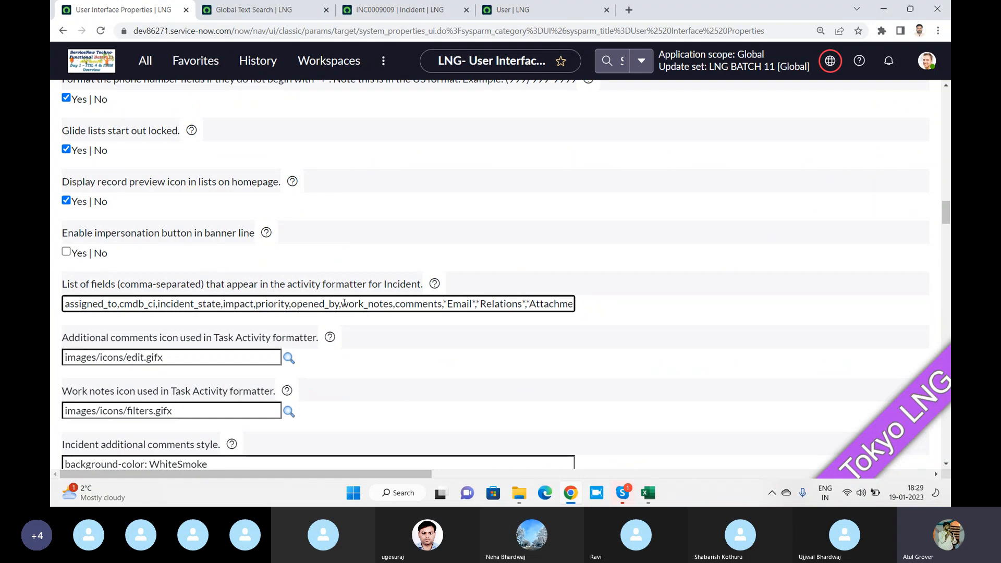
left_click_drag(342, 304, 393, 303)
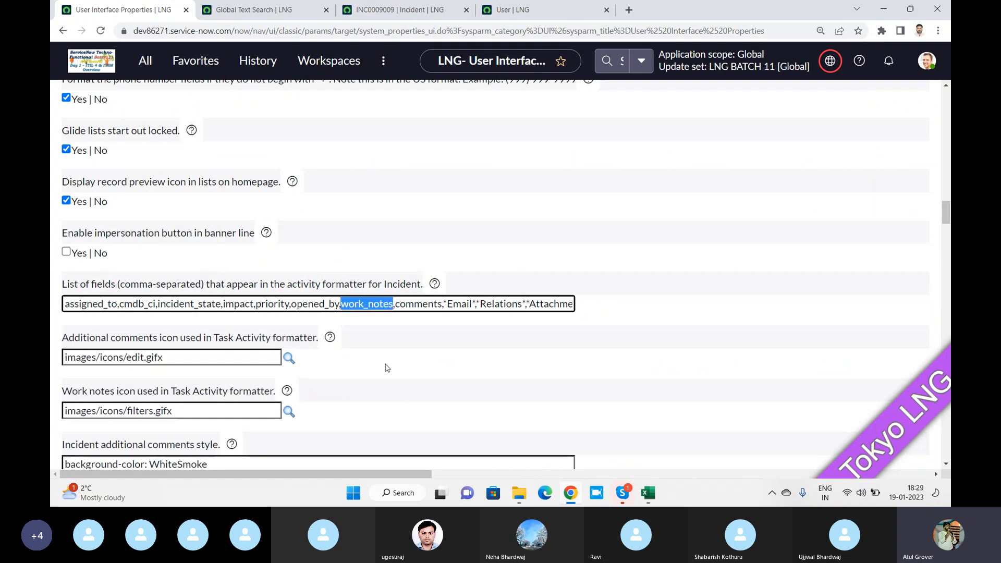
key("BackSpace")
key("BackSpace")
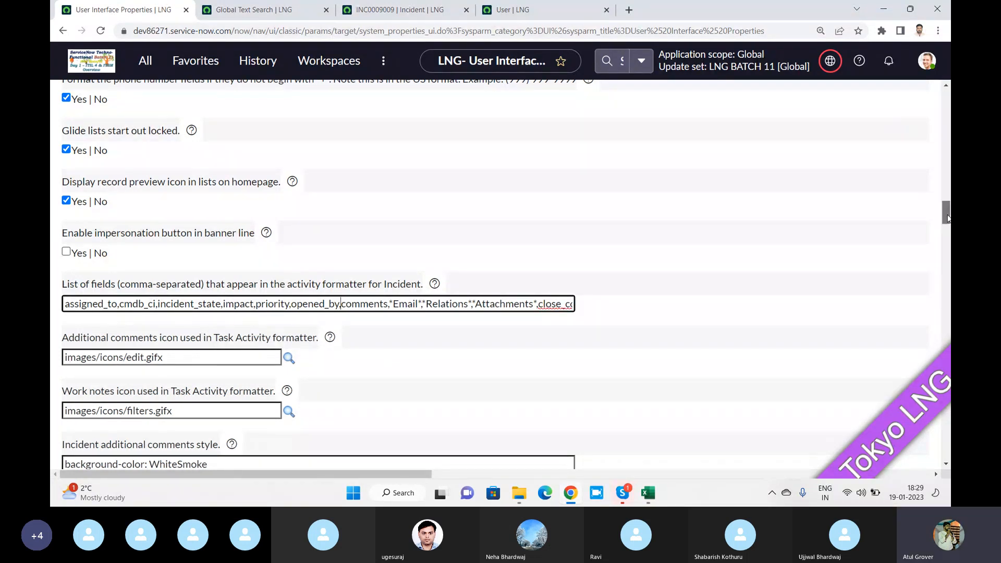
key("Return")
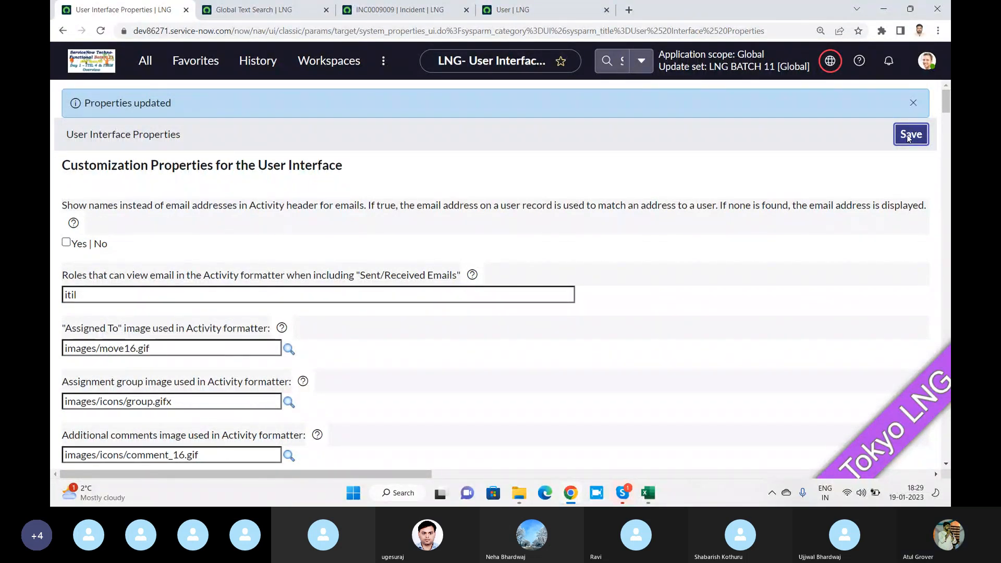
Save the properties again and reload the INC0009009 incident tab
left_click(909, 135)
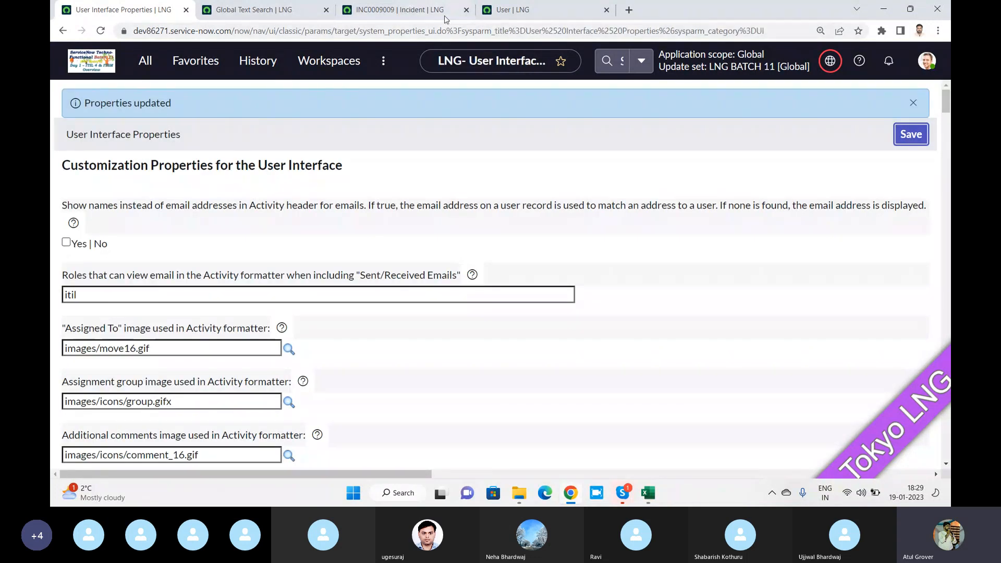
left_click(359, 11)
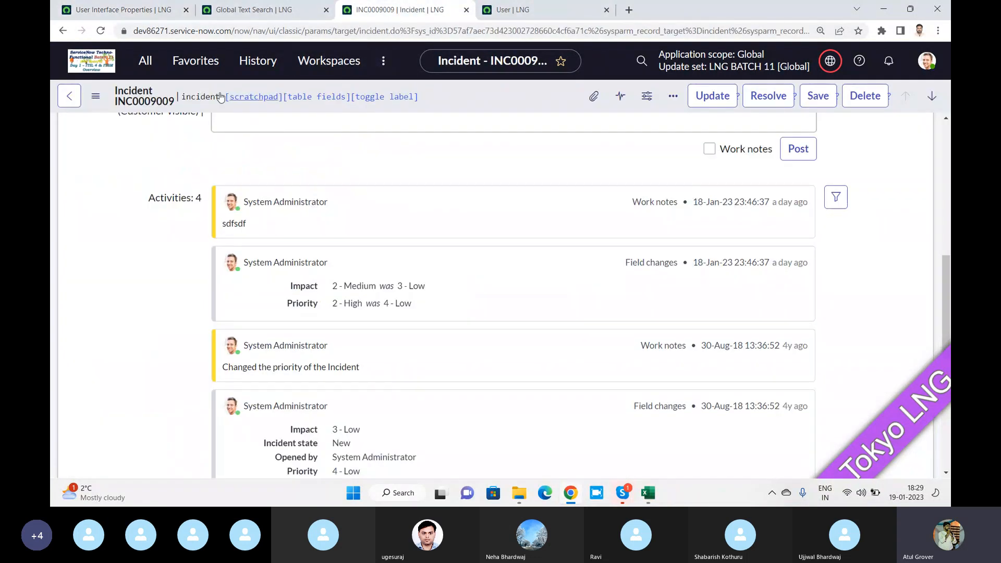
left_click(100, 31)
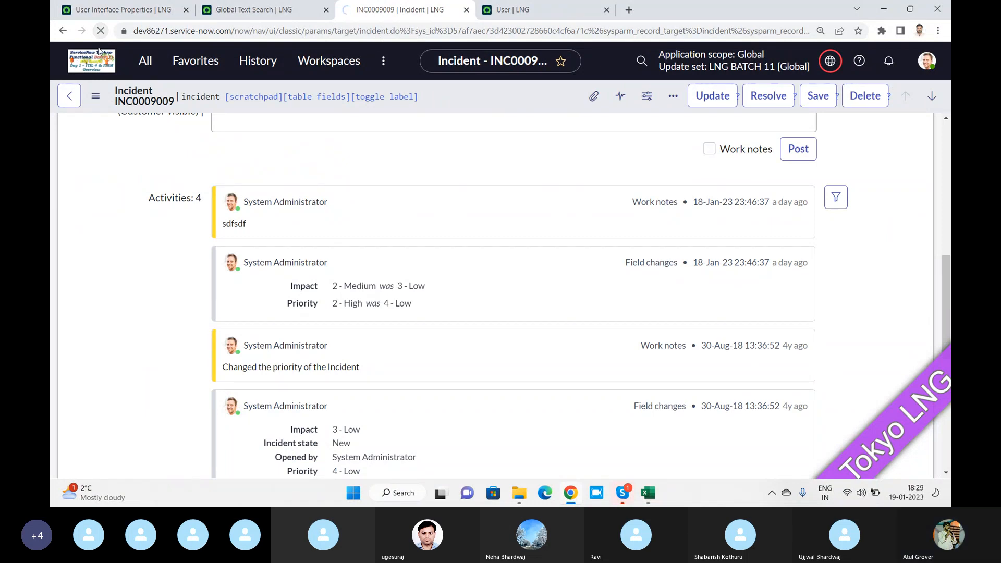
scroll(370, 146, "up", 3)
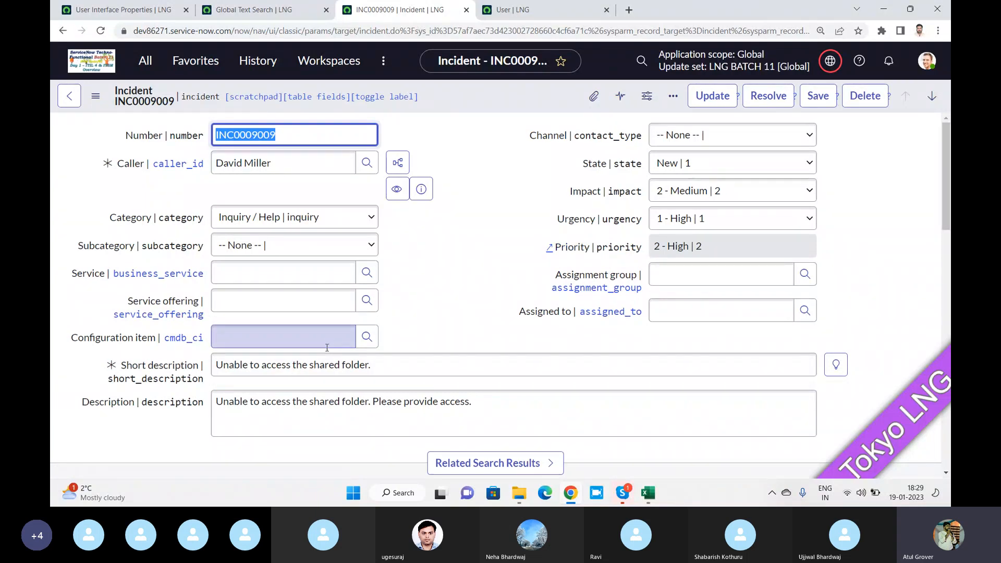
Add the test work note 'xdfsdafsadfasdf asdfsadf' and save incident INC0009009
scroll(417, 259, "down", 5)
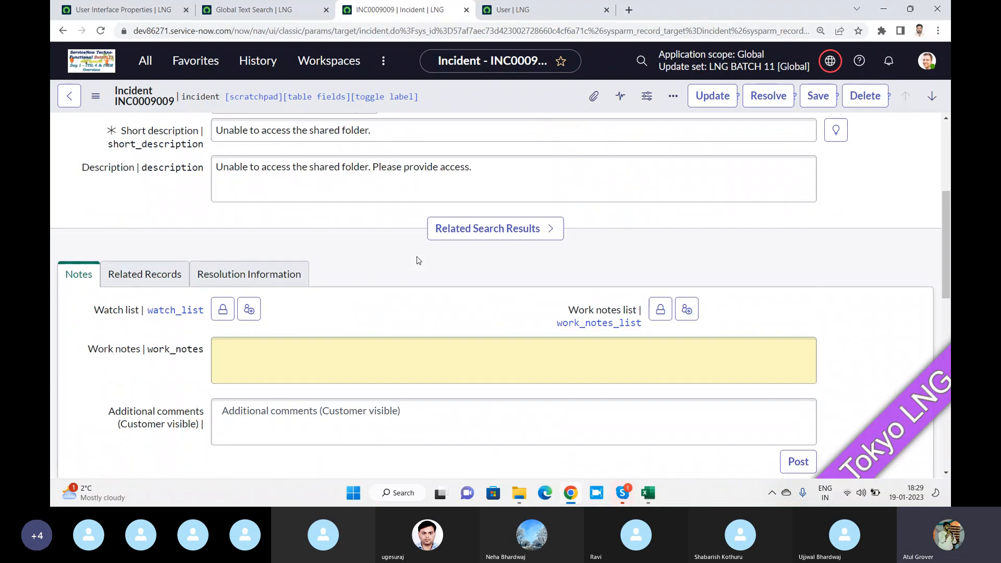
scroll(417, 259, "down", 2)
left_click(342, 378)
type("xdf")
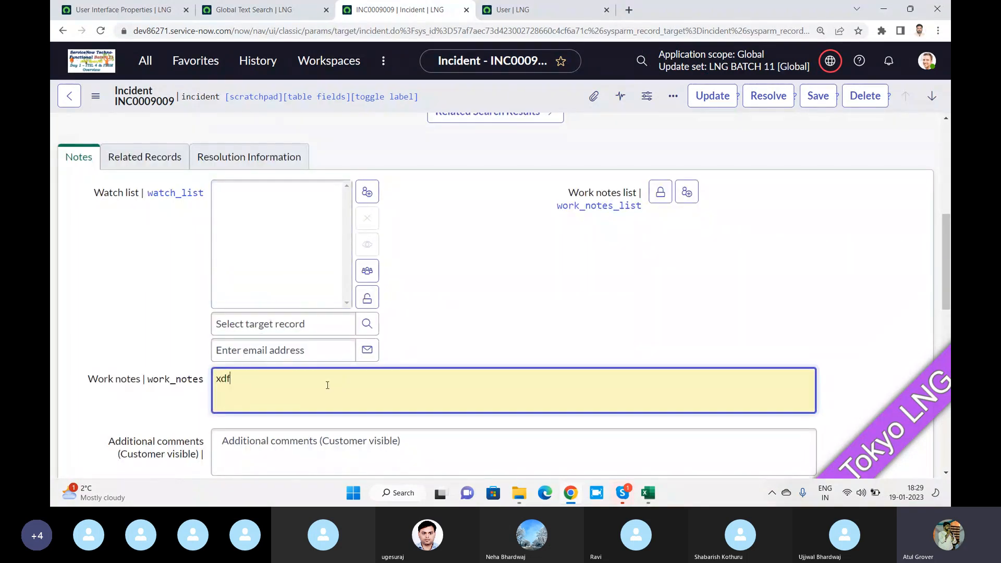
type("sdafsadfasdf")
left_click(370, 297)
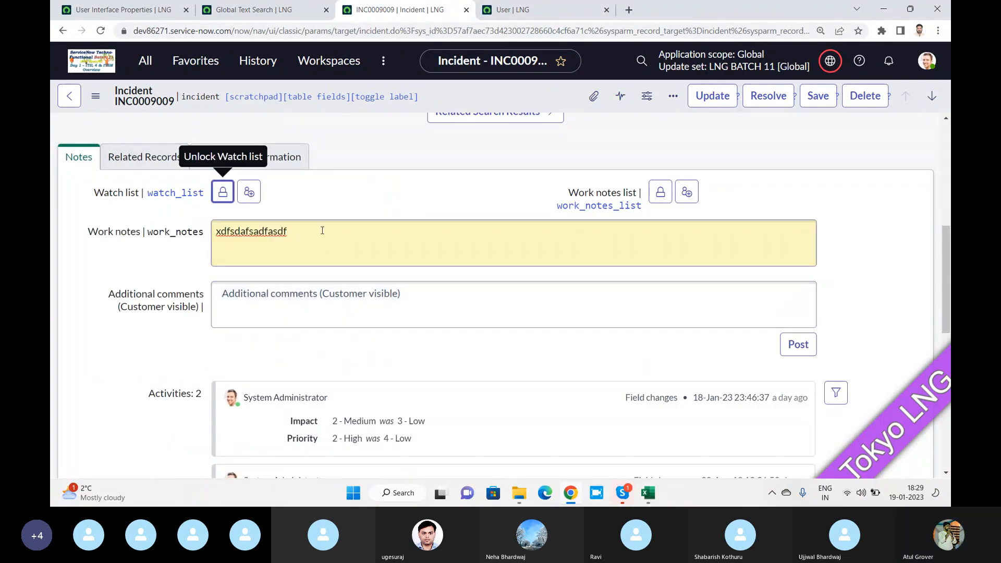
left_click(321, 231)
type("asdfsadf")
left_click(330, 282)
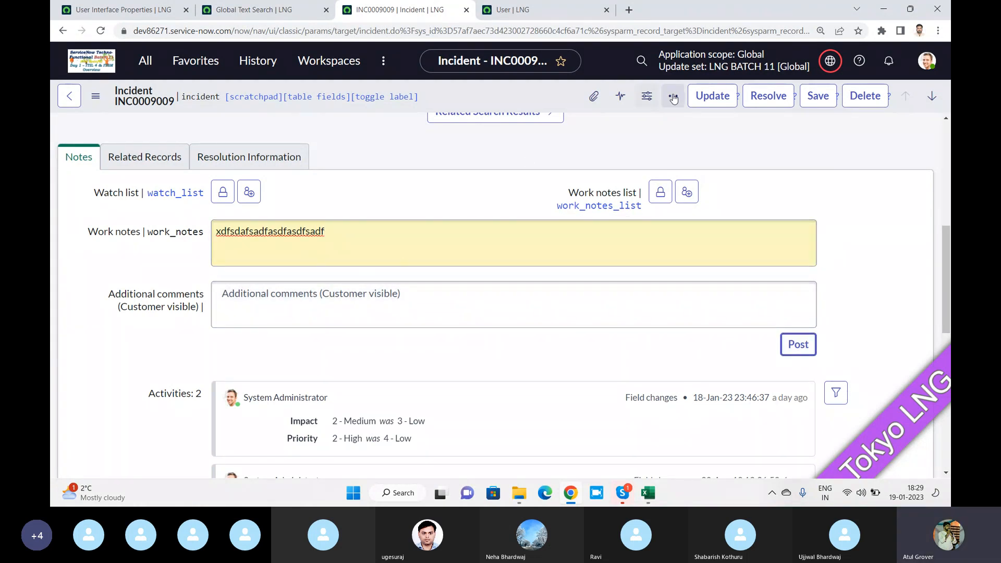
left_click(819, 99)
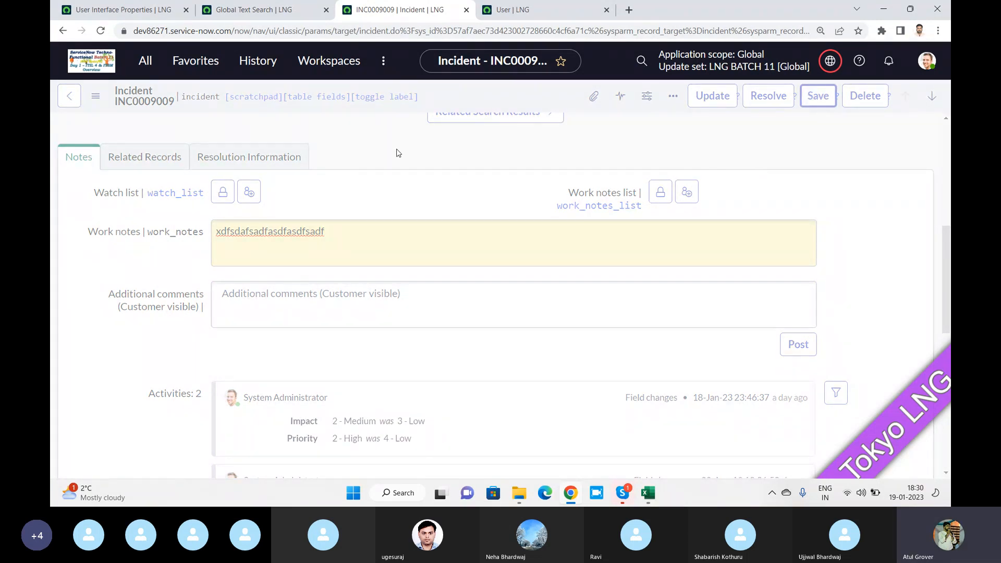
Check the incident's activities show no work note, then select the Work notes label
scroll(520, 221, "down", 5)
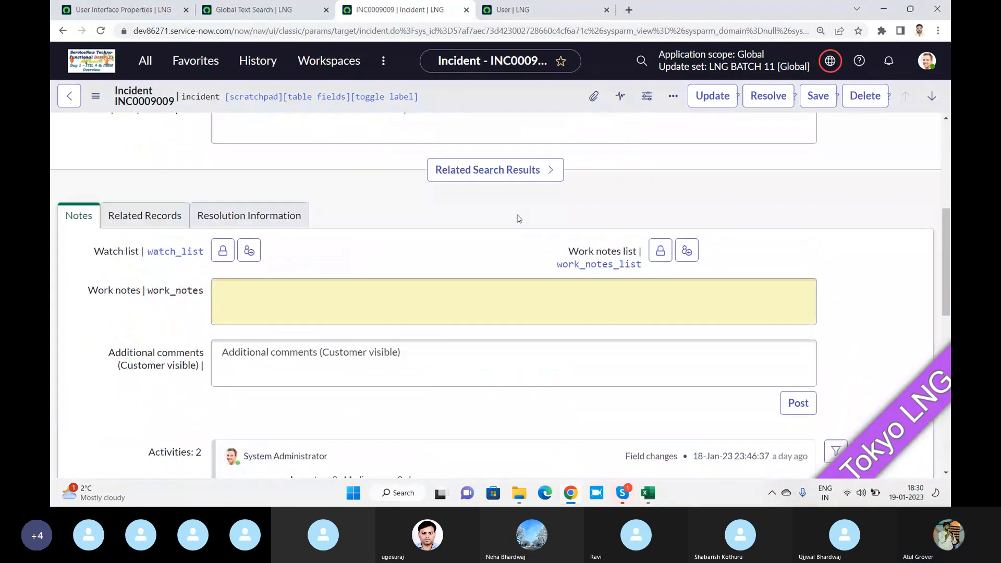
scroll(519, 218, "down", 4)
scroll(254, 267, "up", 1)
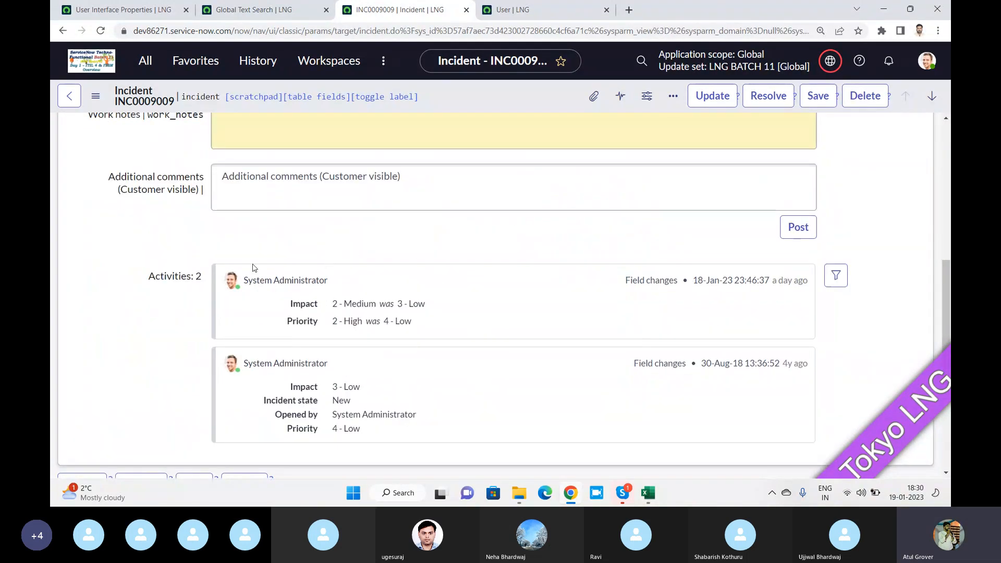
left_click(116, 12)
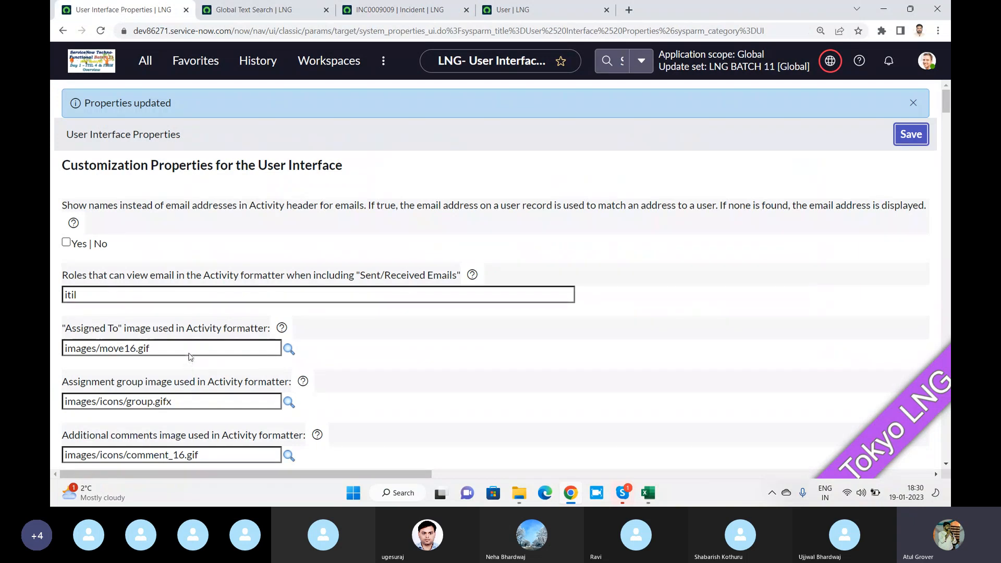
left_click(527, 19)
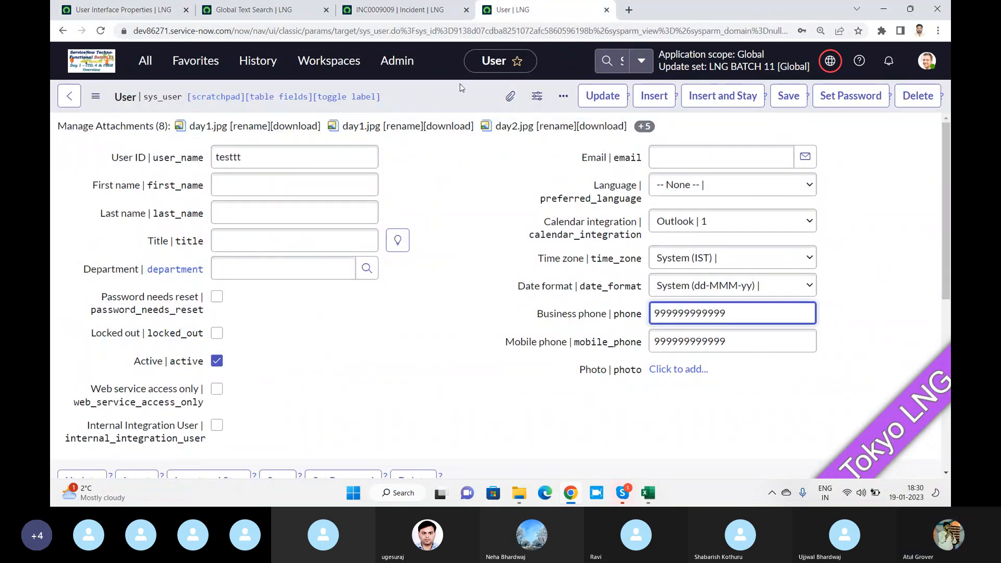
left_click(412, 11)
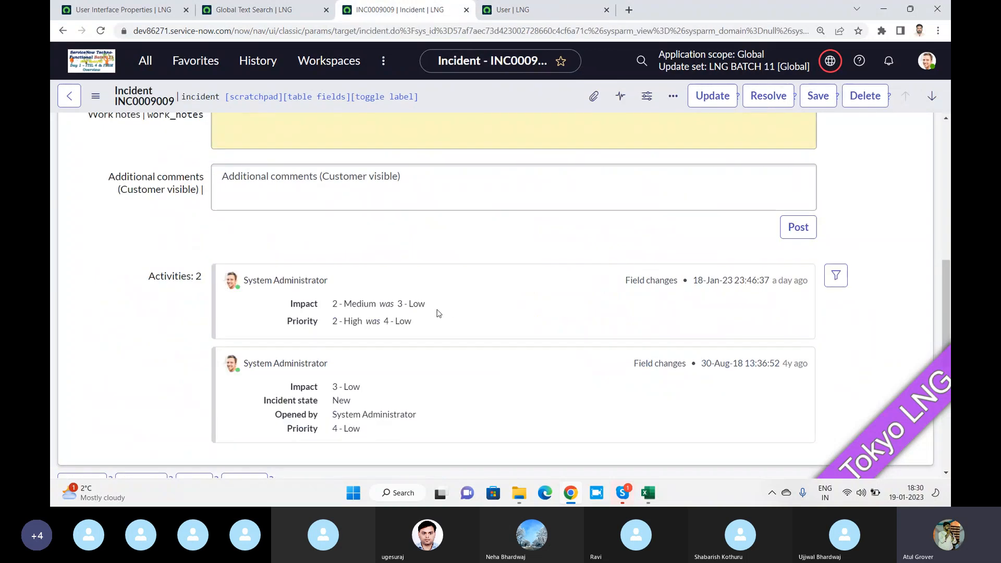
scroll(423, 228, "up", 2)
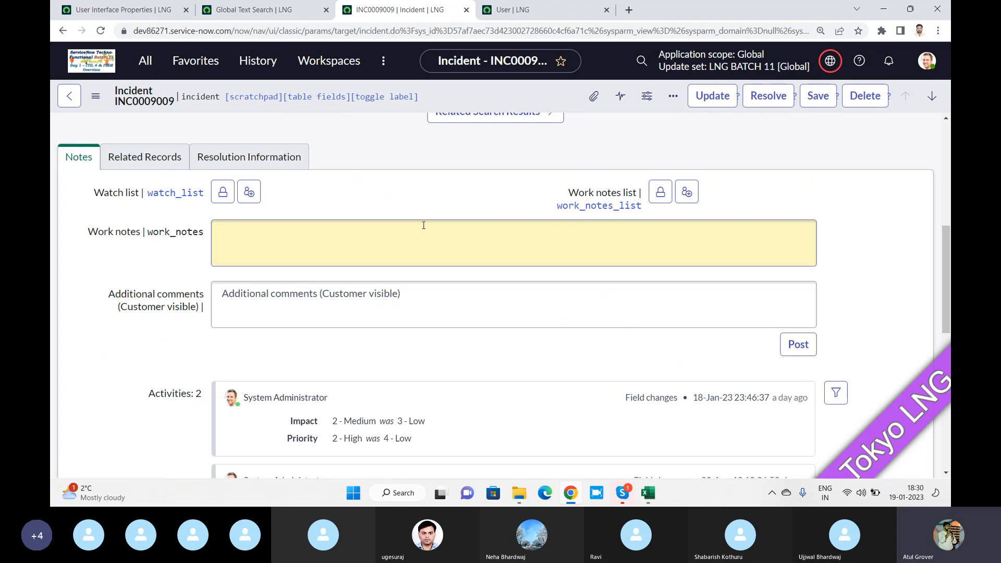
left_click_drag(204, 232, 89, 233)
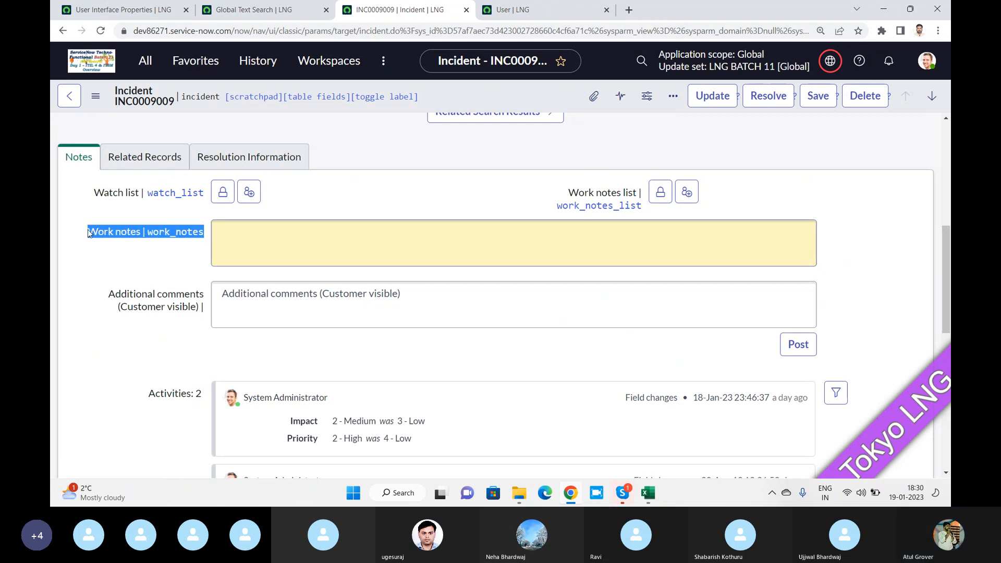
key("alt+Tab")
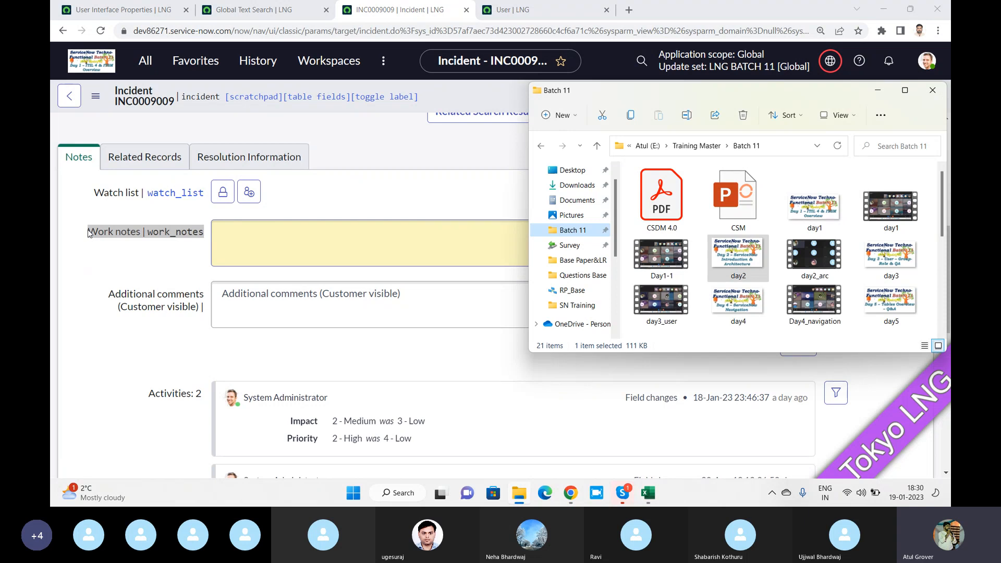
key("alt+Tab")
key("alt+Tab")
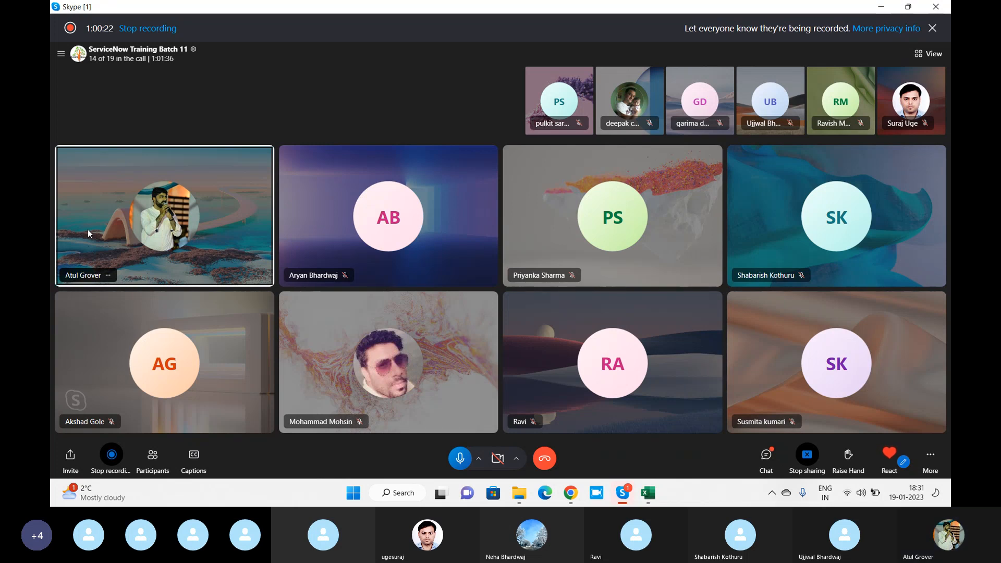
key("alt+Tab")
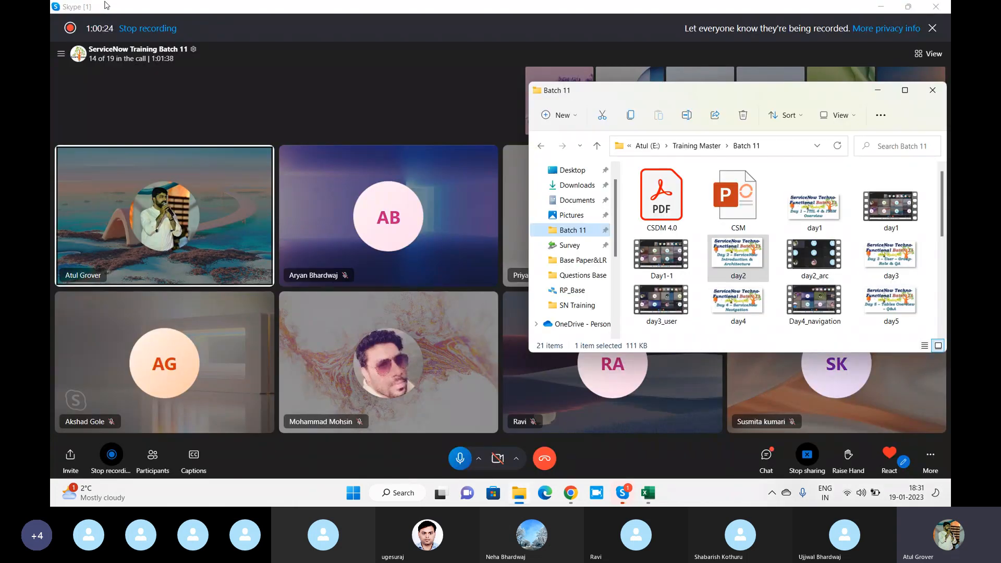
key("alt+Tab")
key("alt+Tab")
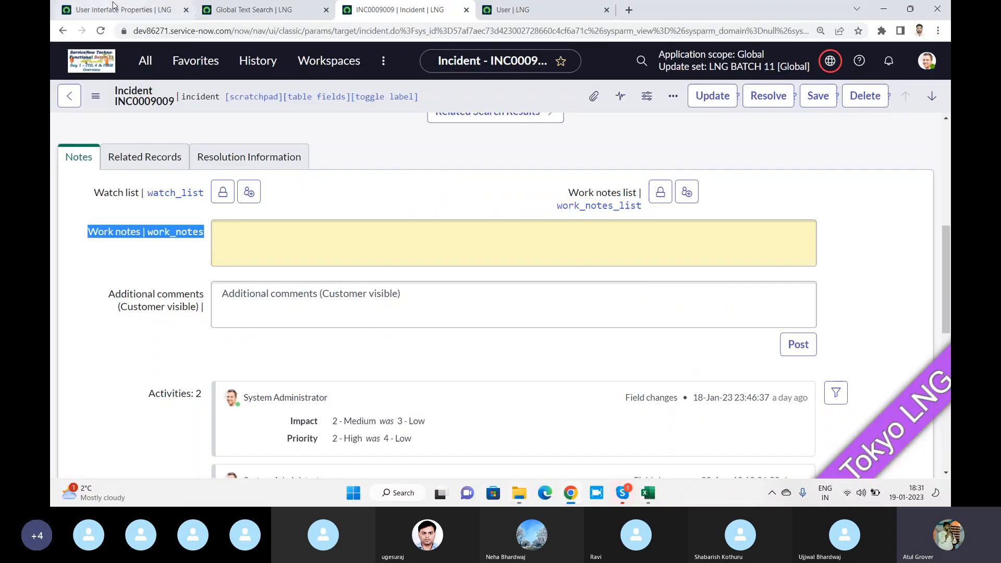
Return to the ServiceNow browser and reload the incident INC0009009 form
left_click(111, 9)
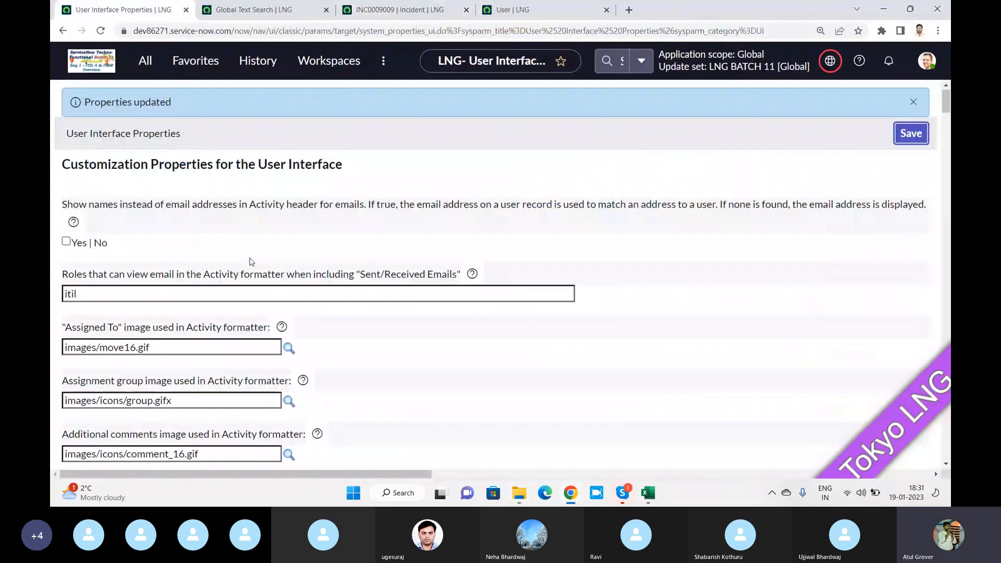
scroll(245, 261, "down", 5)
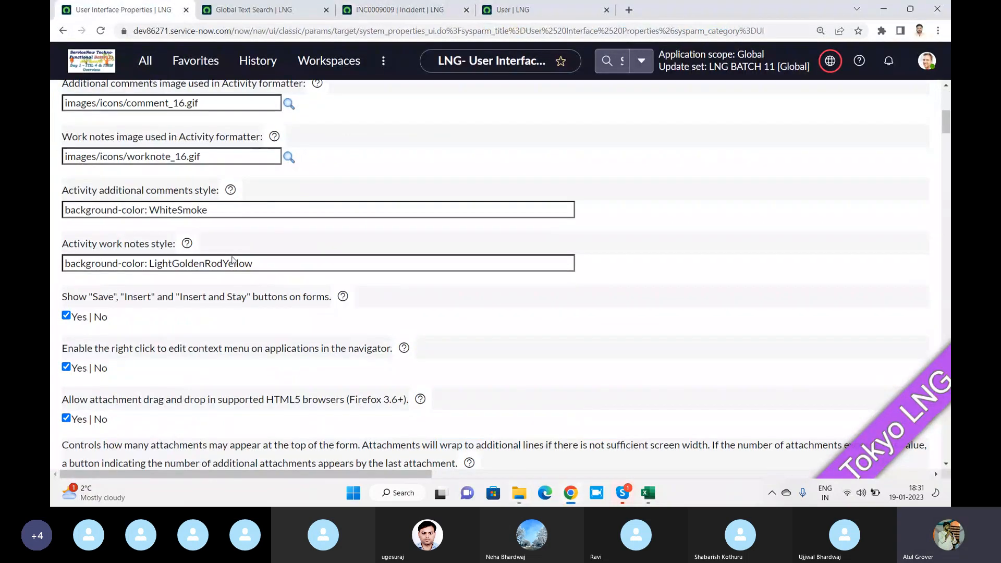
left_click(259, 12)
left_click(389, 11)
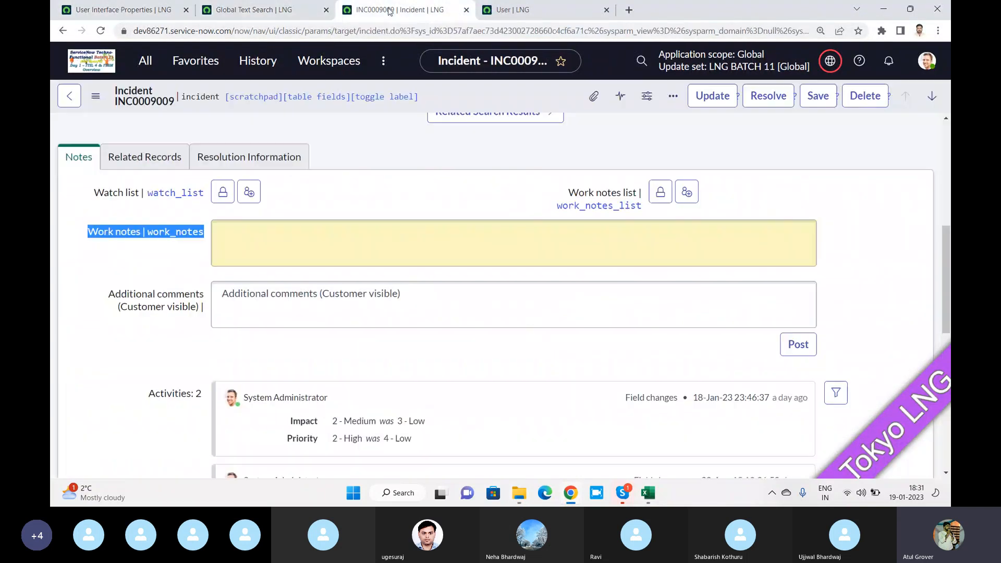
left_click(641, 63)
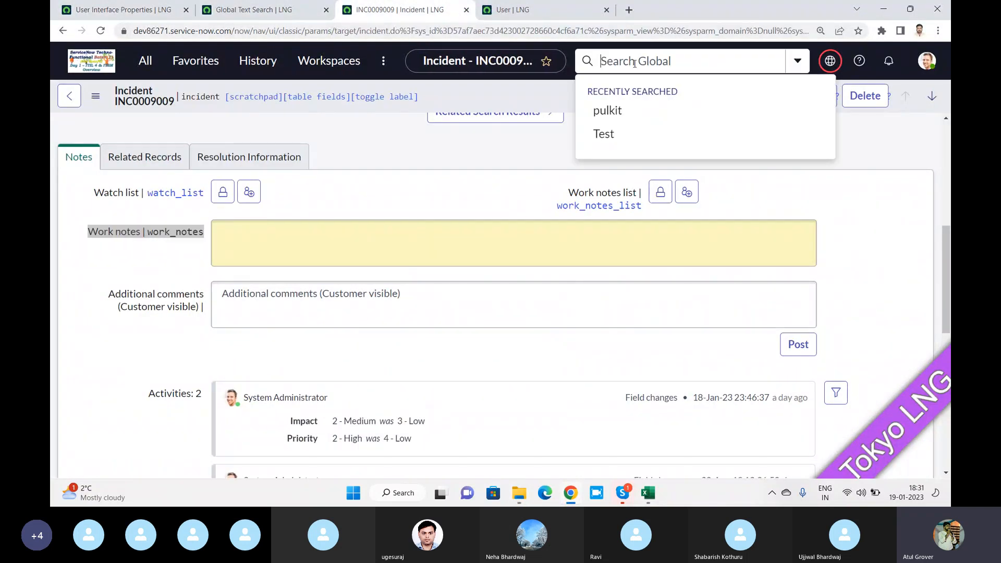
left_click(100, 31)
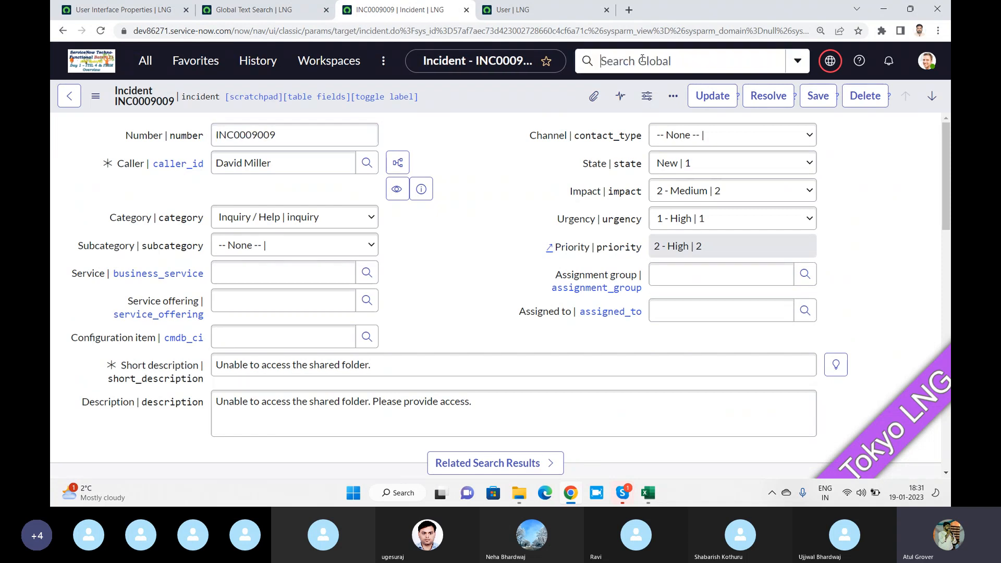
Skim User Interface Properties, then dismiss search suggestions and scroll incident INC0009009
left_click(125, 9)
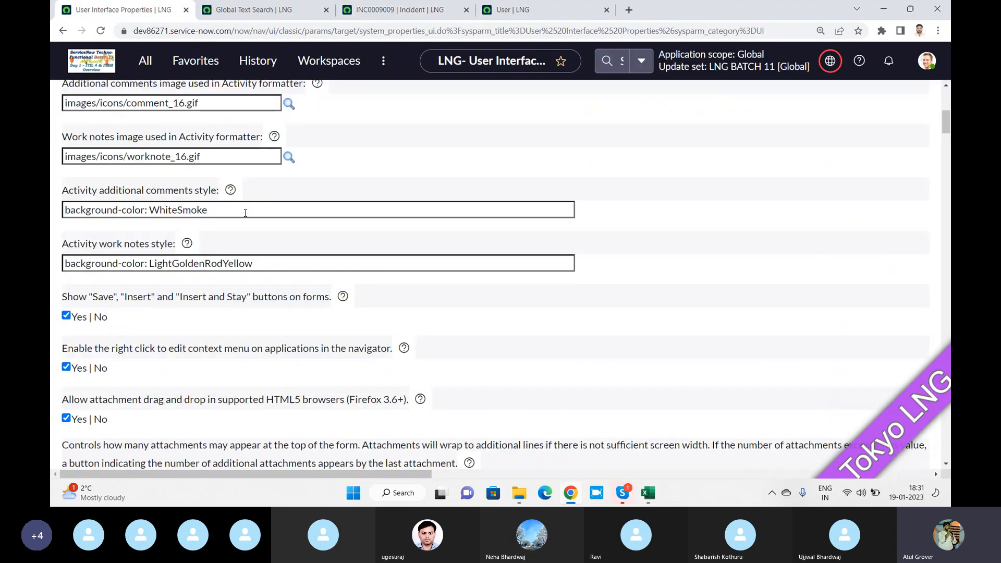
scroll(245, 212, "down", 5)
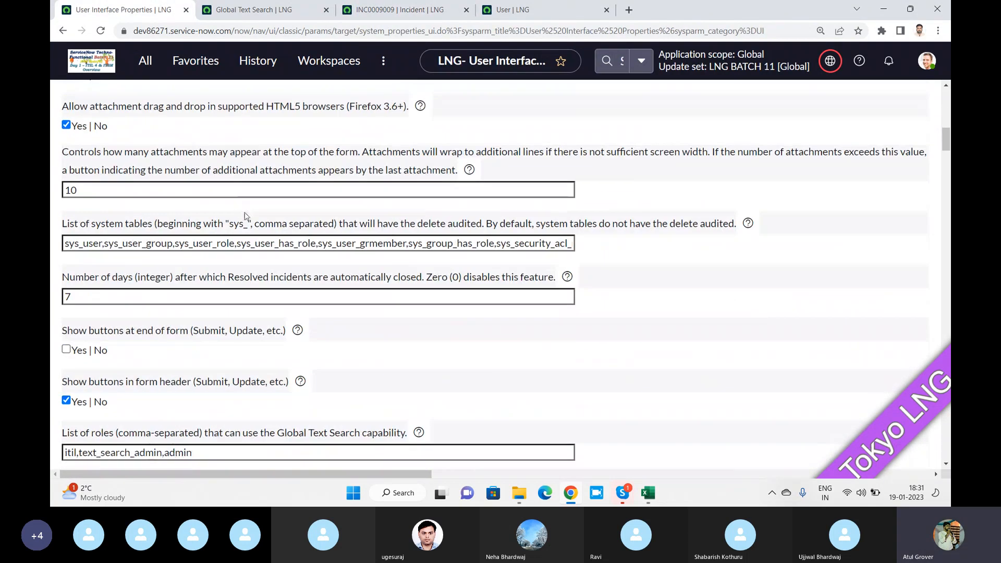
scroll(245, 216, "down", 1)
left_click(396, 9)
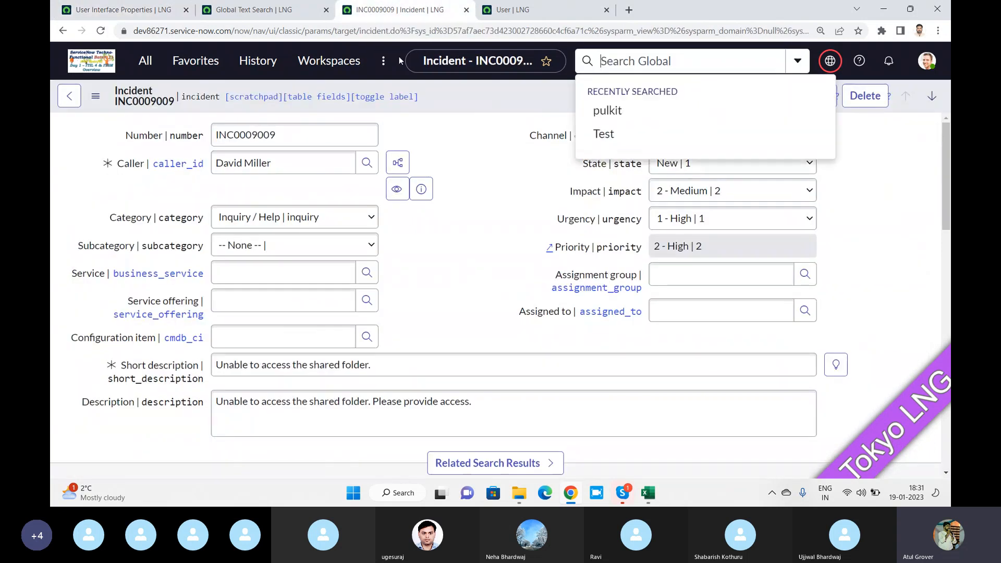
left_click(499, 170)
scroll(460, 177, "down", 9)
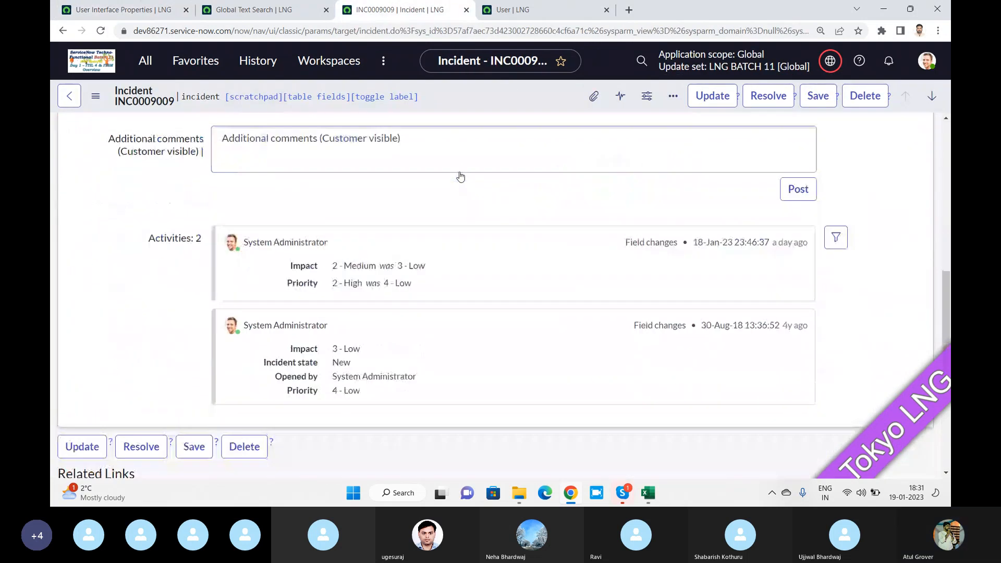
scroll(461, 177, "down", 5)
scroll(439, 197, "up", 10)
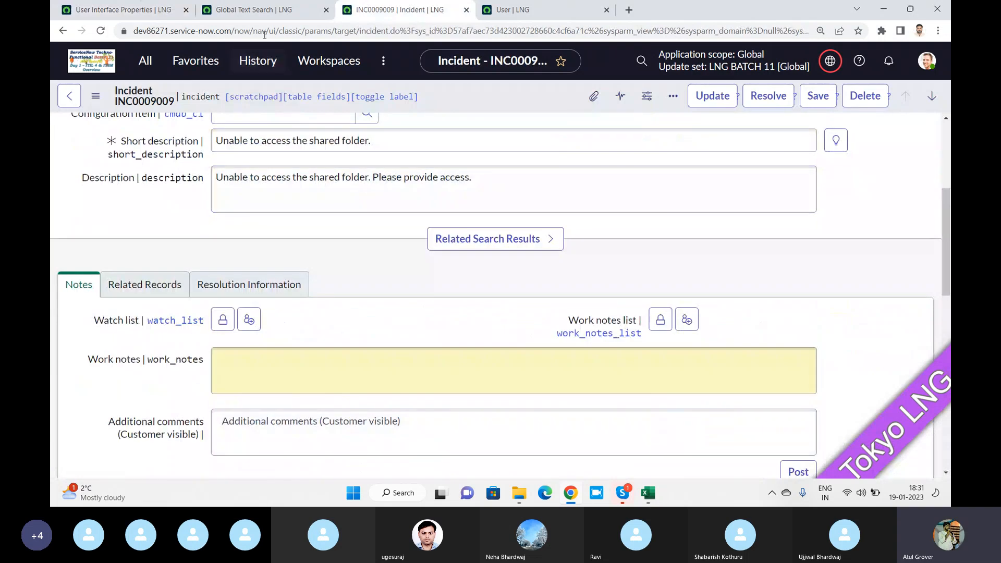
Scroll User Interface Properties down to list editing and the 40-character list cell limit
left_click(125, 10)
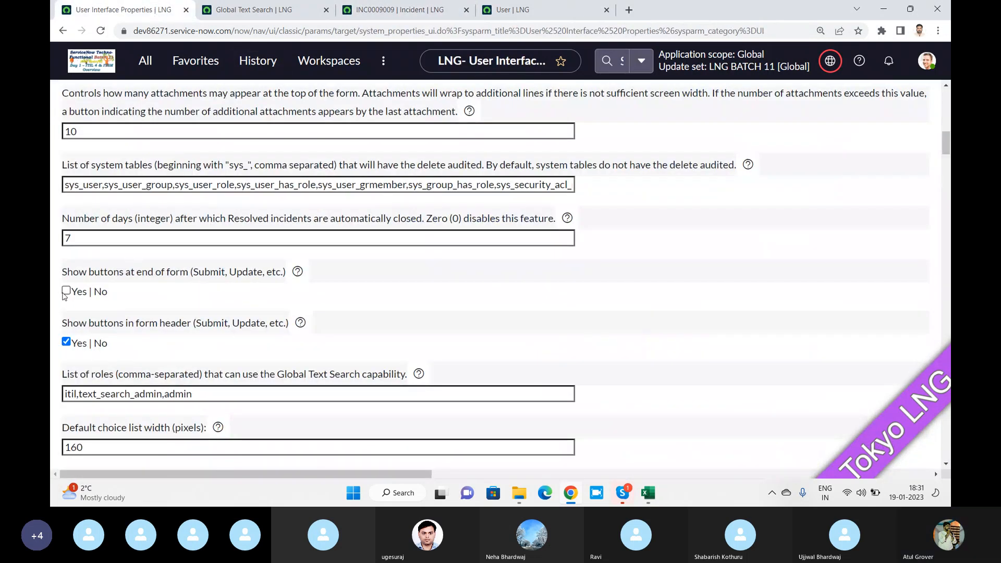
scroll(246, 261, "down", 14)
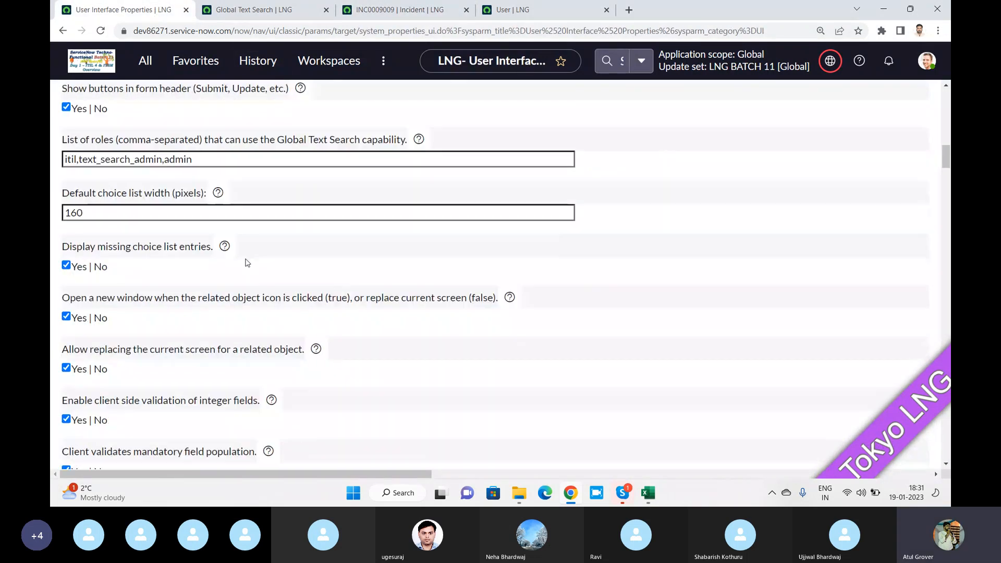
scroll(246, 261, "down", 8)
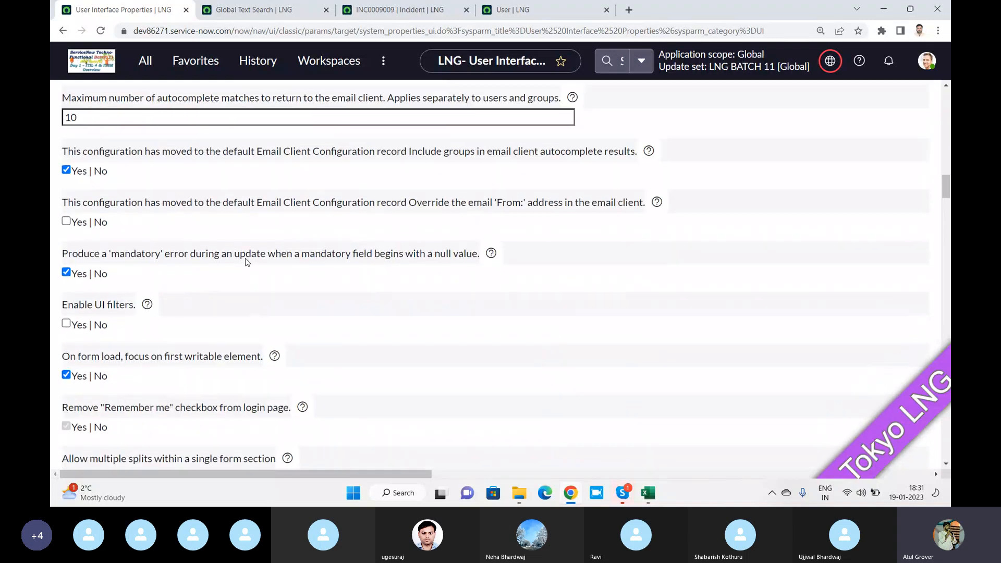
scroll(245, 261, "down", 5)
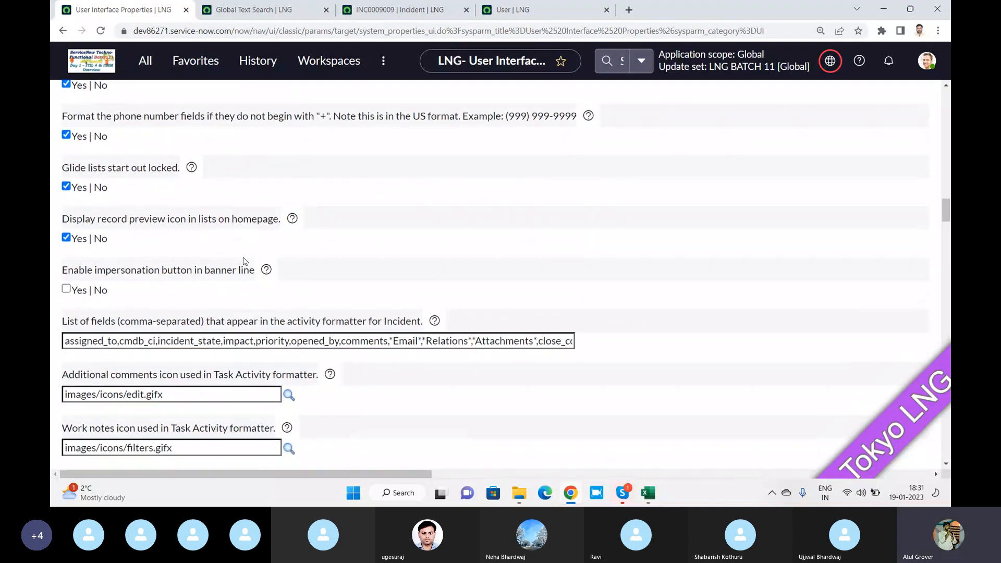
scroll(243, 259, "up", 3)
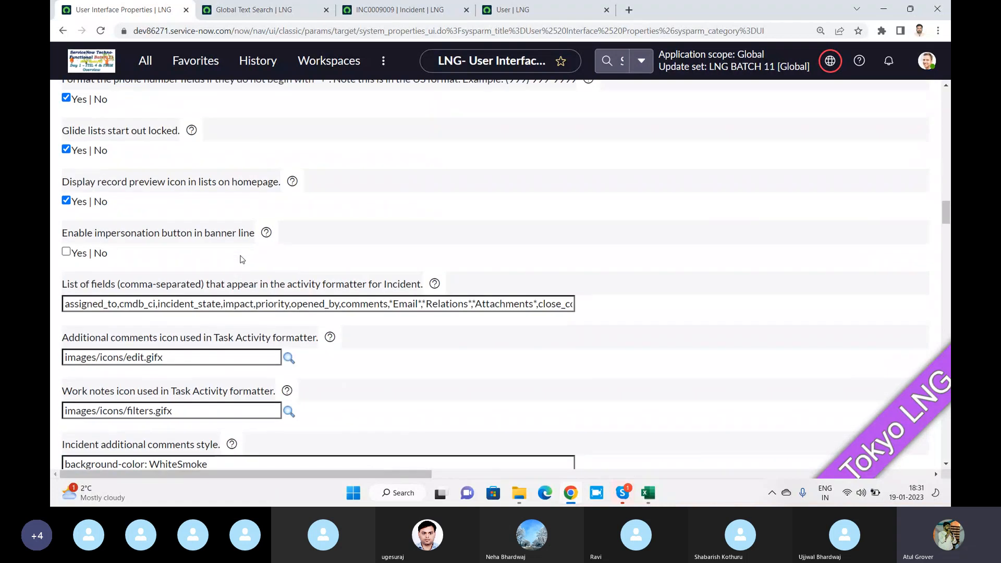
scroll(173, 255, "down", 4)
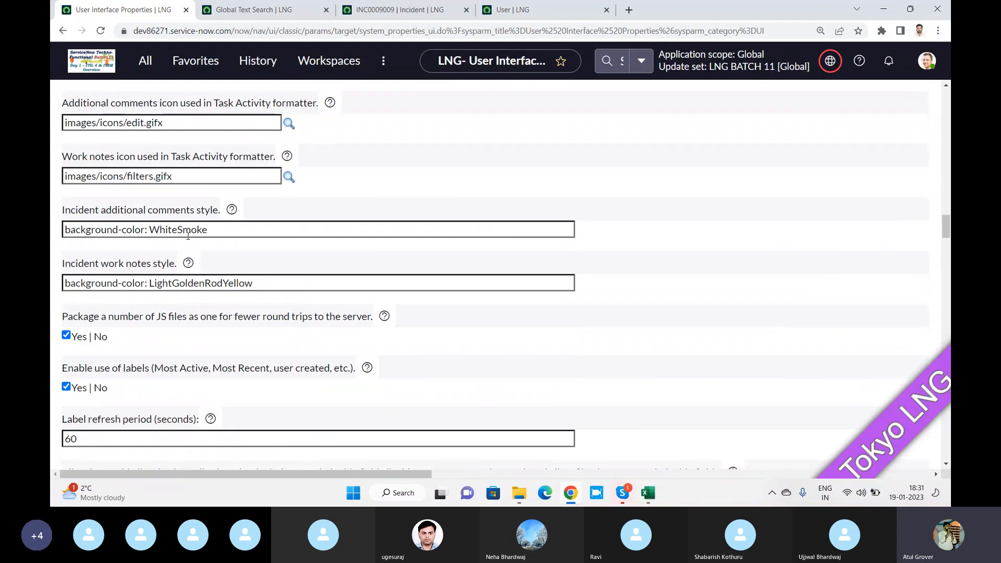
scroll(188, 236, "down", 4)
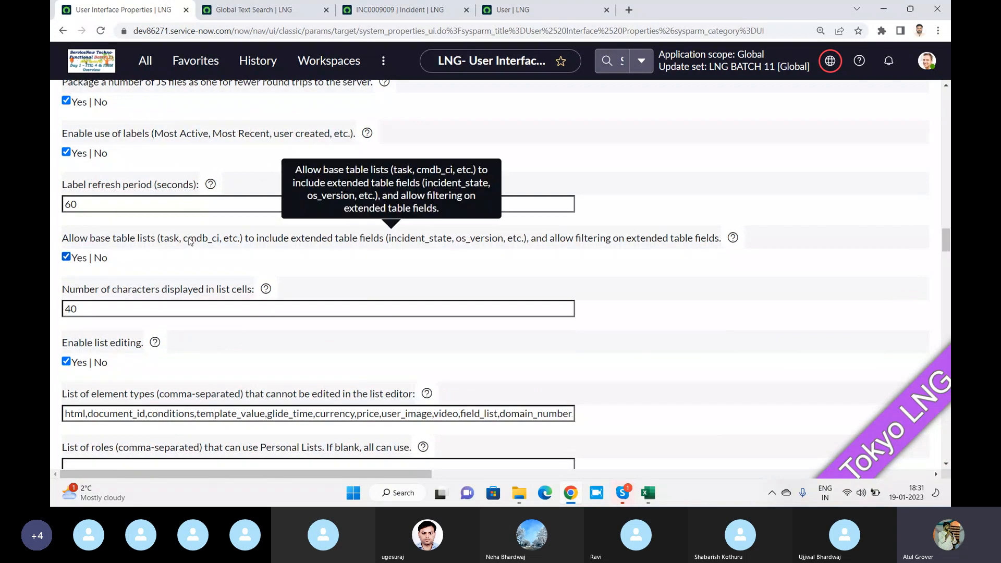
scroll(189, 241, "down", 2)
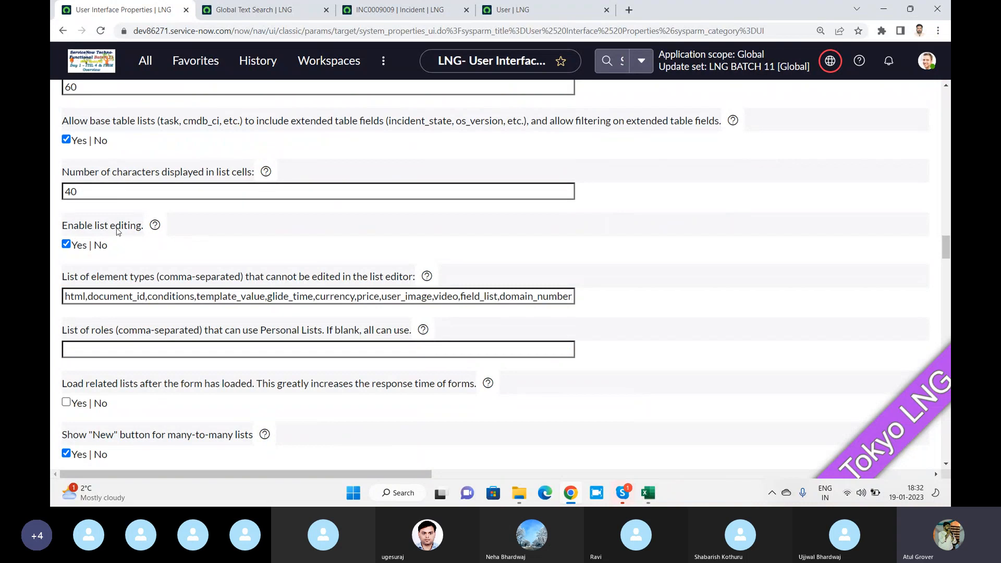
Change the user record URL to sys_user_list.do to load the 649-record Users list
left_click(257, 14)
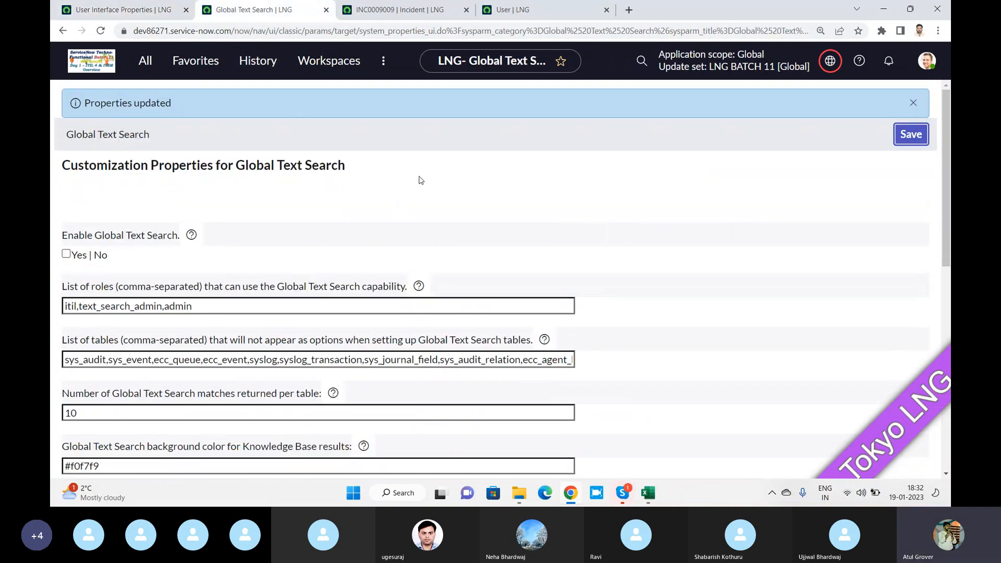
left_click(417, 13)
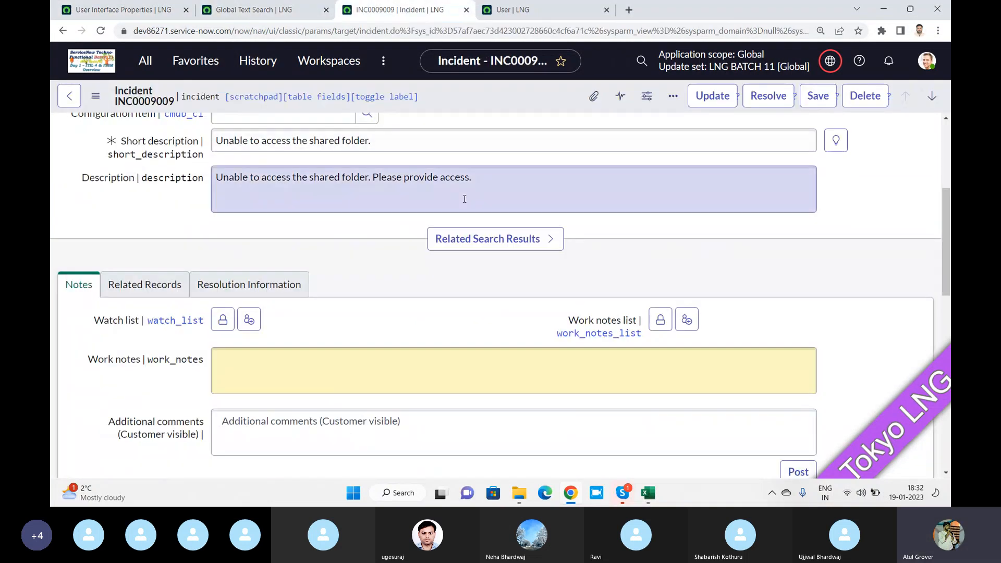
left_click(516, 10)
left_click_drag(389, 32, 945, 23)
type("_")
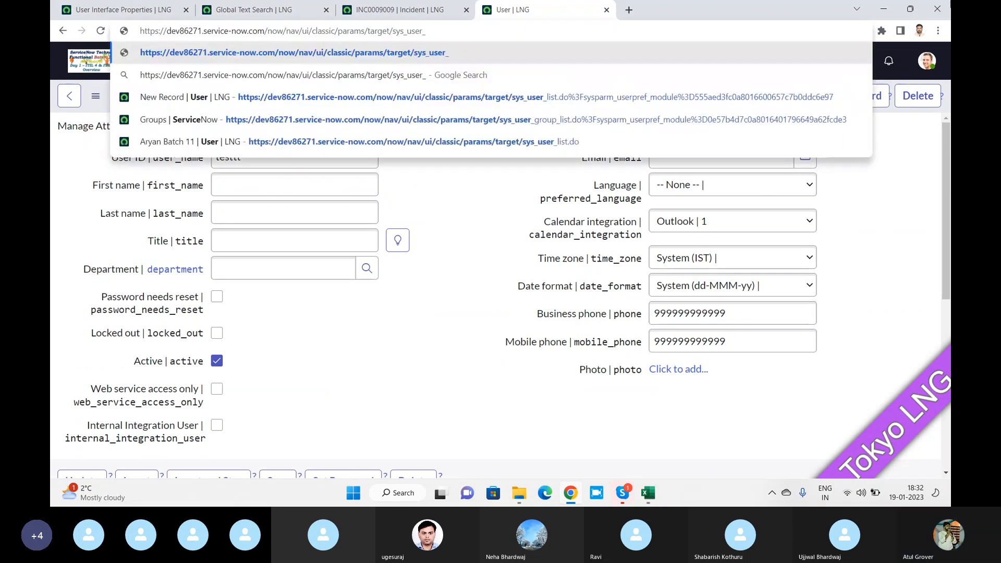
type("list.do")
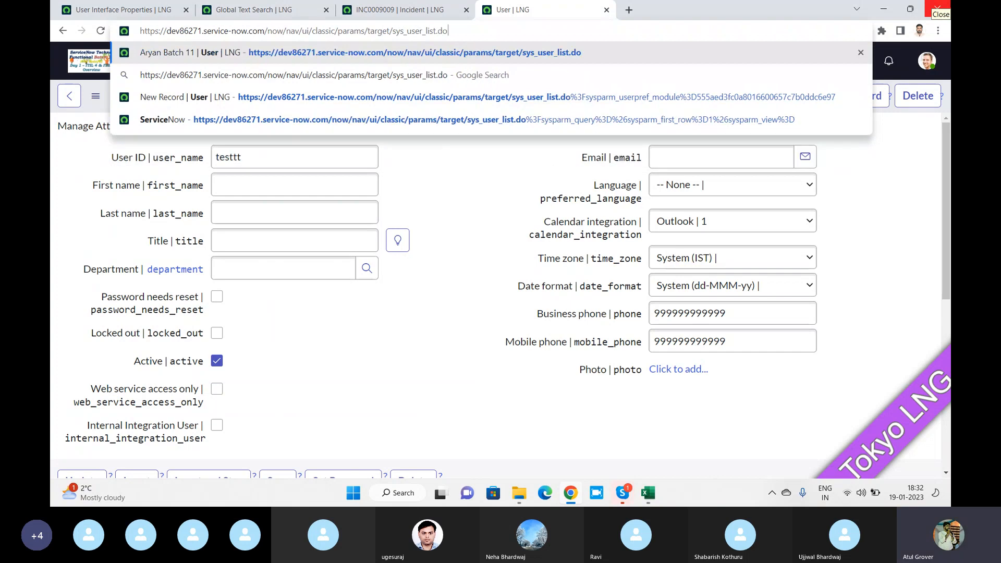
key("Return")
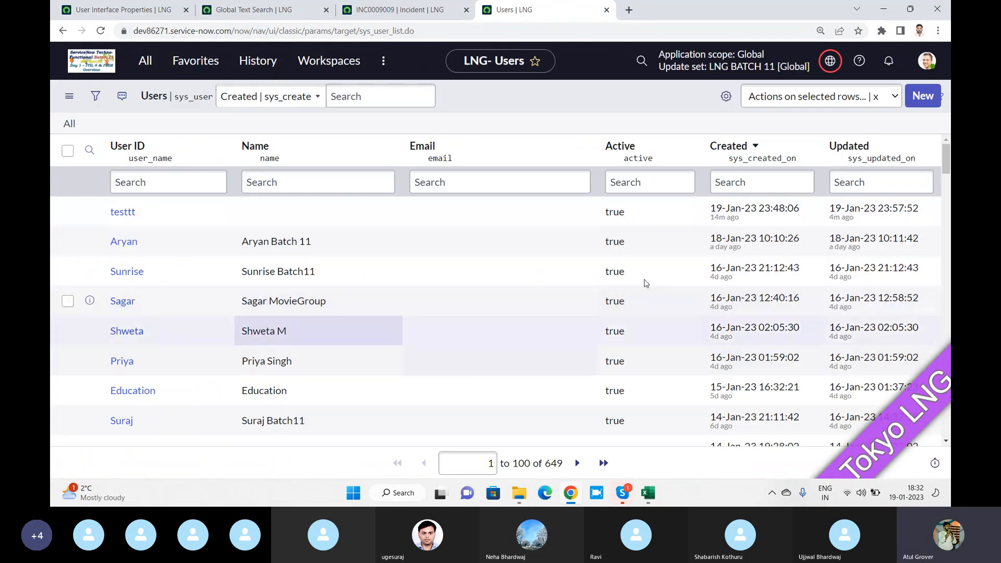
left_click(123, 9)
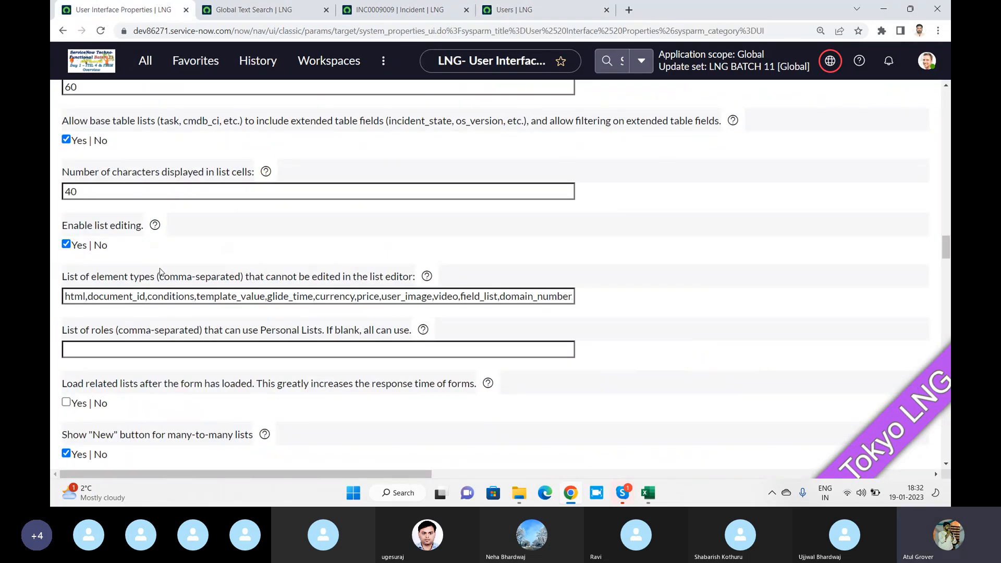
Reveal glide.ui.mobile.activity.initial_limit as the property behind the 7000 mobile activity limit
scroll(159, 271, "down", 2)
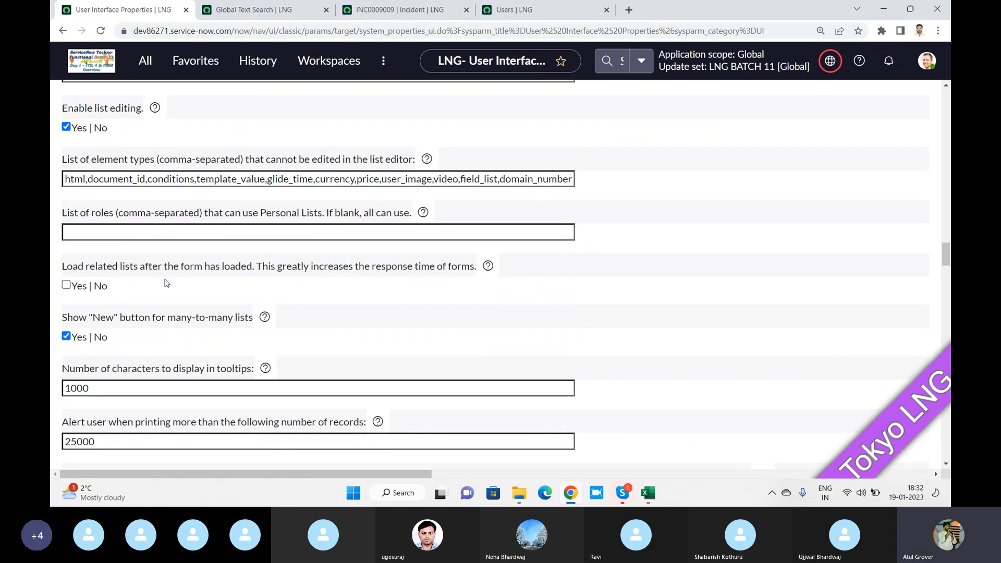
scroll(166, 283, "down", 3)
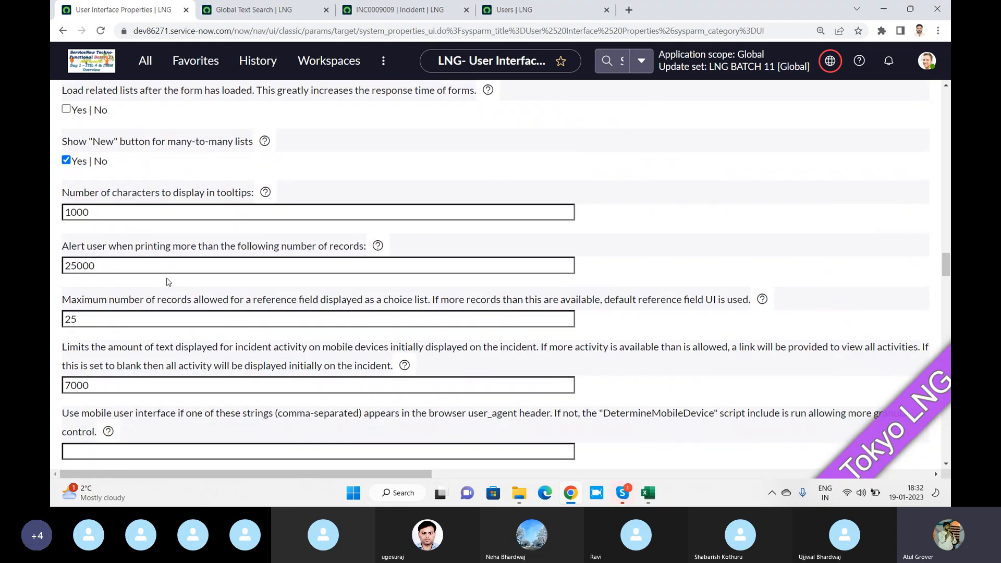
scroll(168, 282, "down", 4)
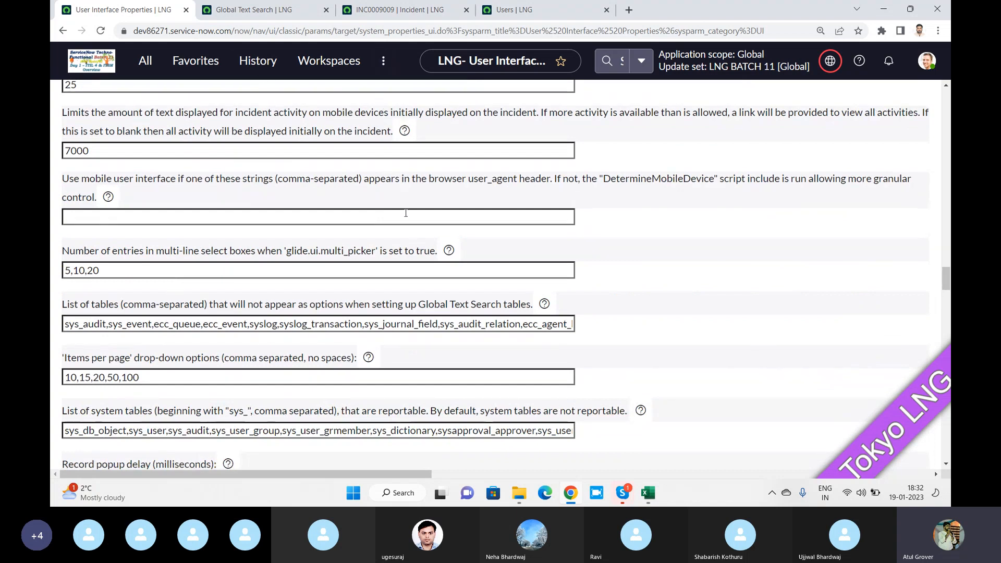
mouse_move(405, 133)
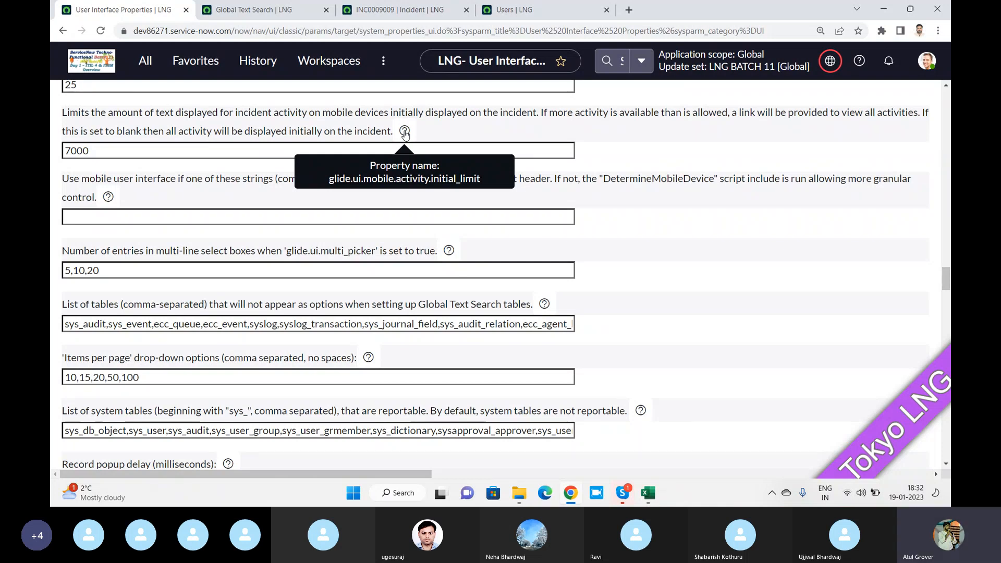
Open the System Properties list with sys_properties.LIST and scroll through it
left_click(146, 61)
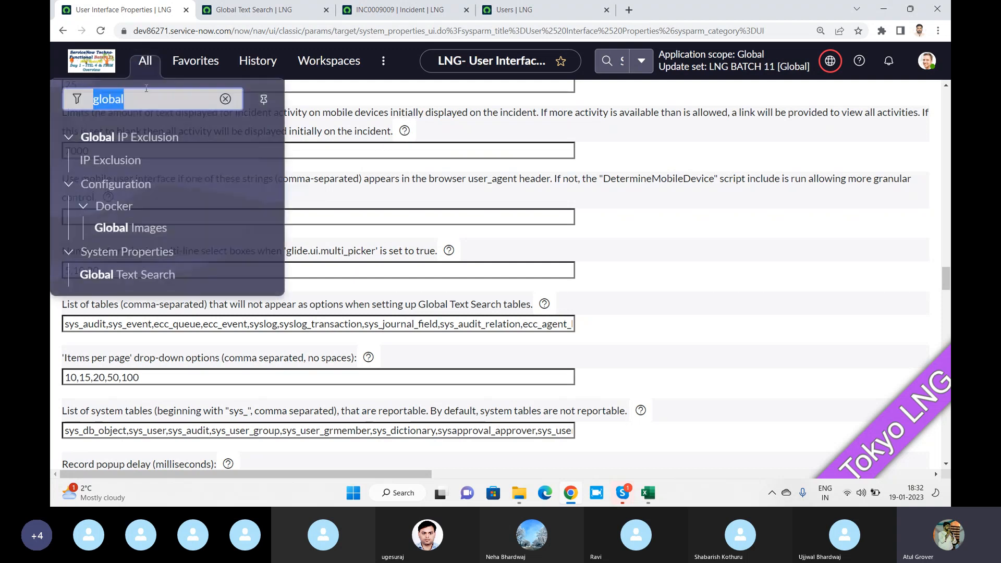
type("sys")
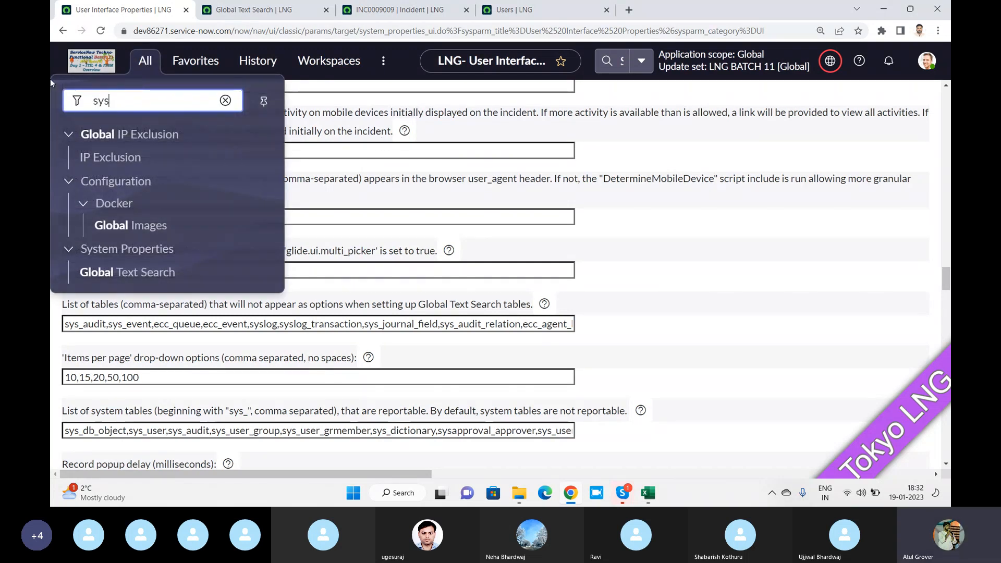
type("_proper")
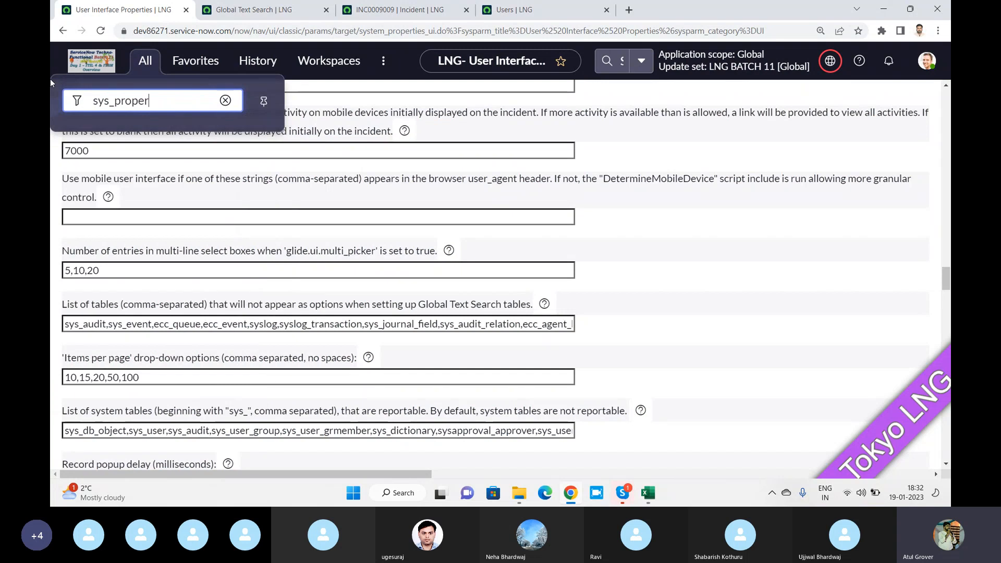
type("ties.LIST")
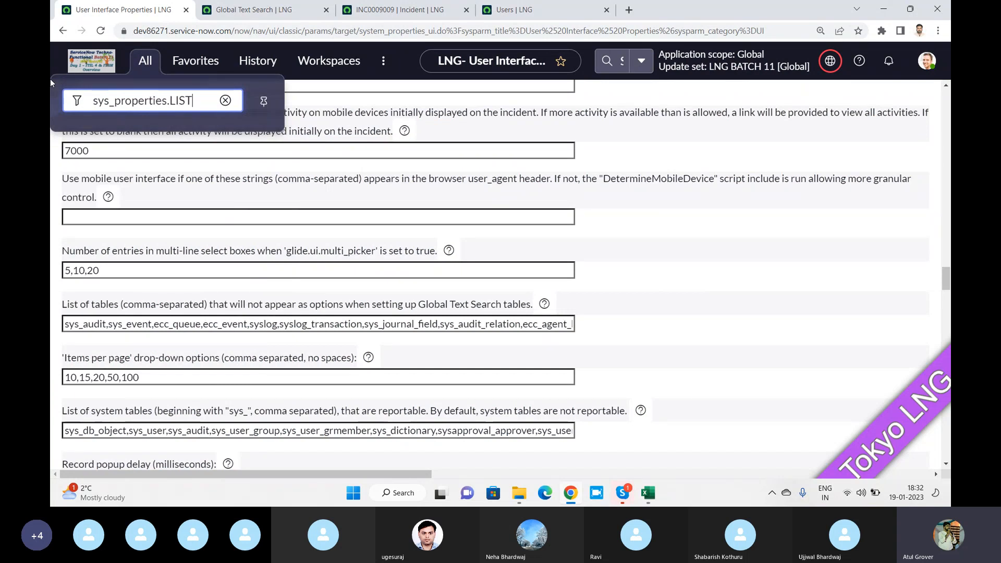
key("Return")
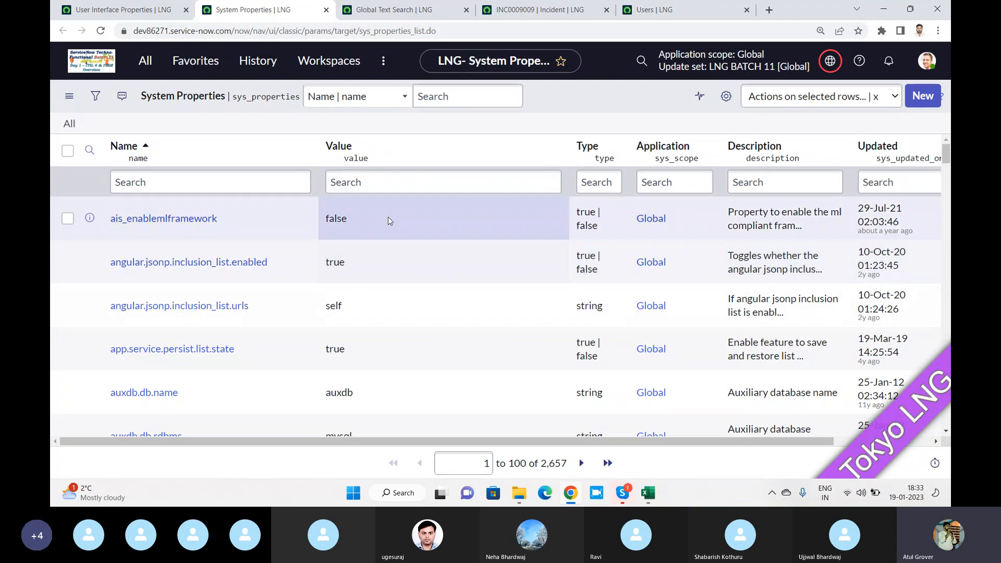
scroll(391, 220, "down", 5)
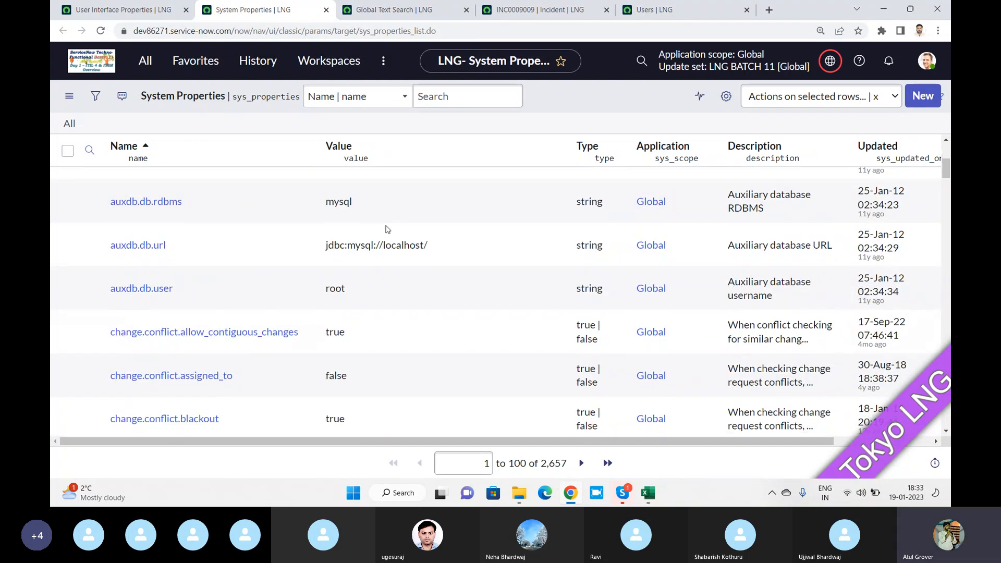
scroll(388, 229, "down", 3)
left_click_drag(540, 463, 571, 465)
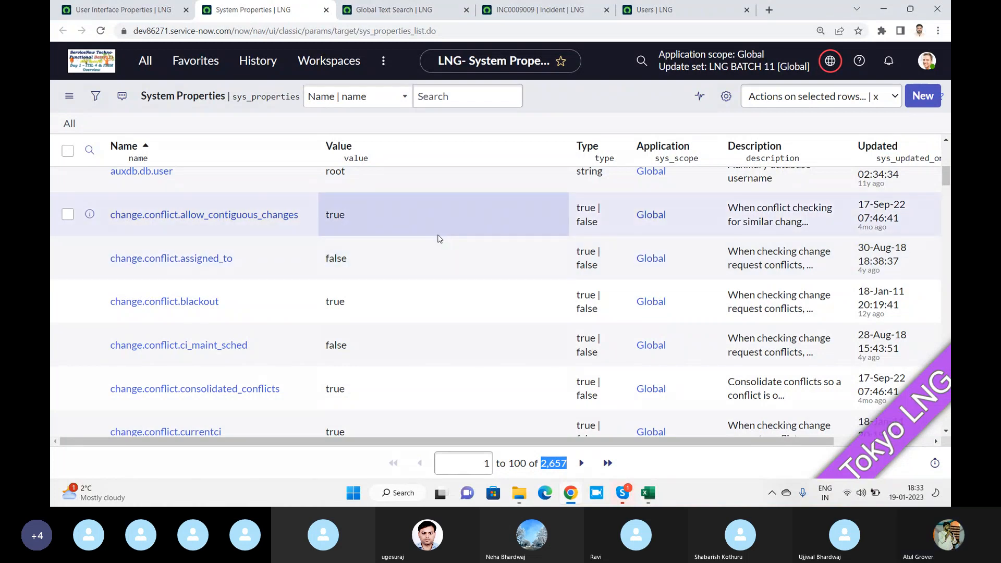
scroll(438, 239, "down", 15)
scroll(435, 238, "down", 20)
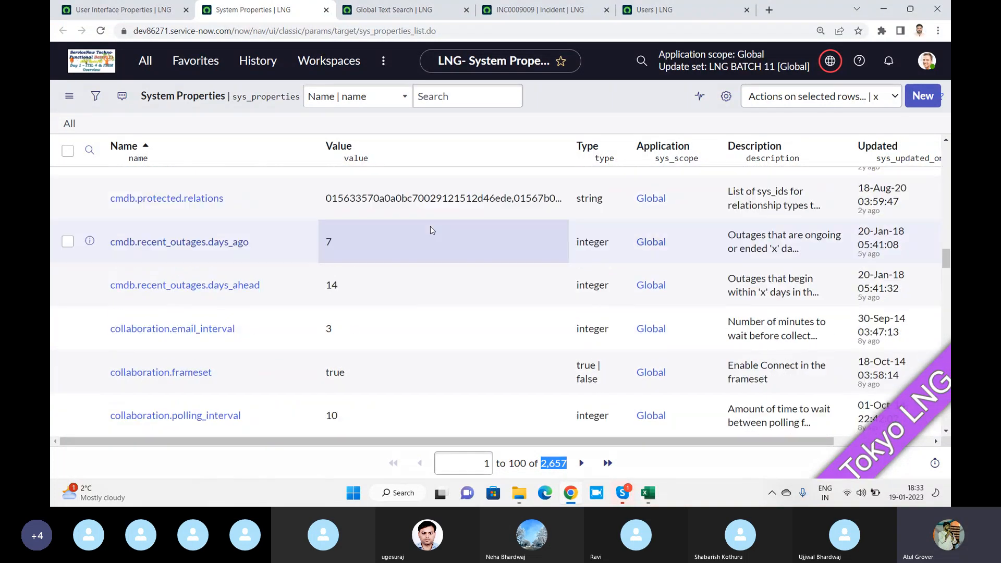
scroll(429, 229, "up", 15)
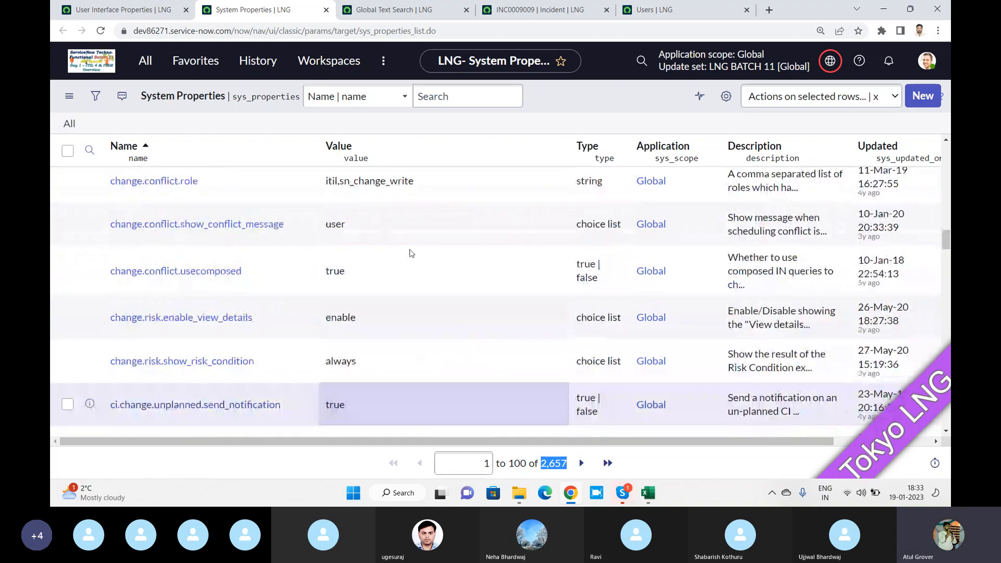
Filter property names with *global to show the 21 matching properties
left_click(90, 151)
left_click(204, 181)
type("*")
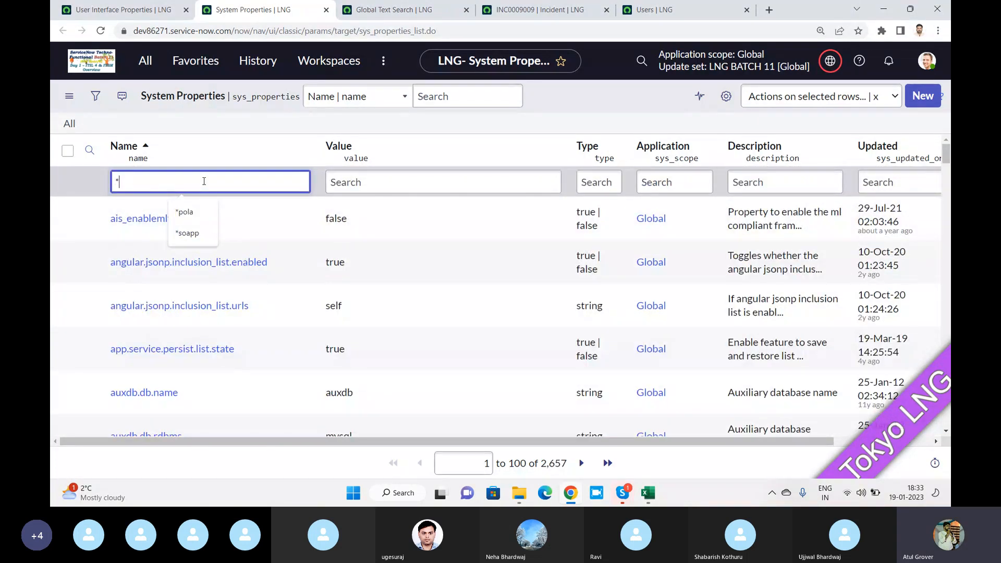
type("g")
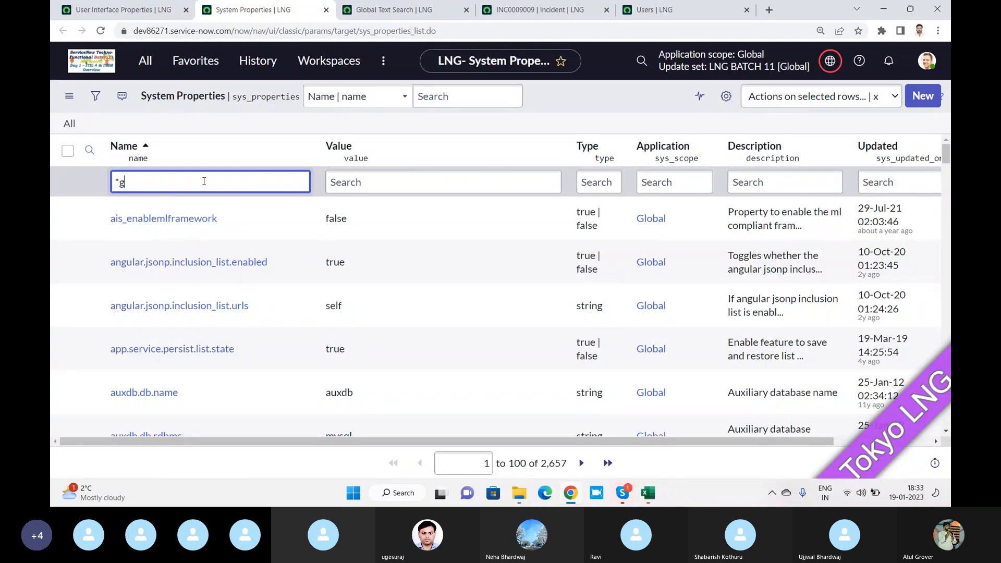
type(";plocua")
key("BackSpace")
key("BackSpace")
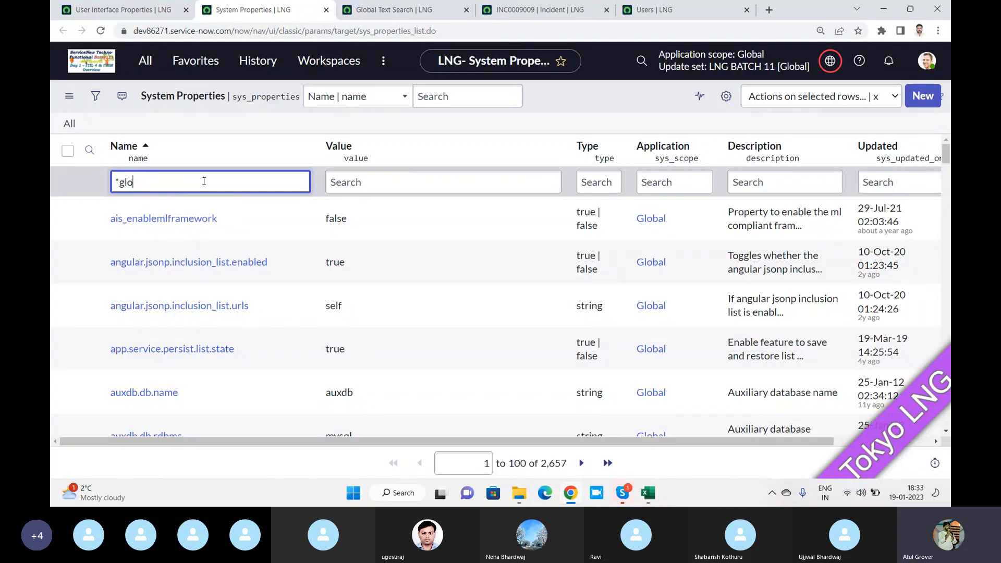
type("bal")
key("Return")
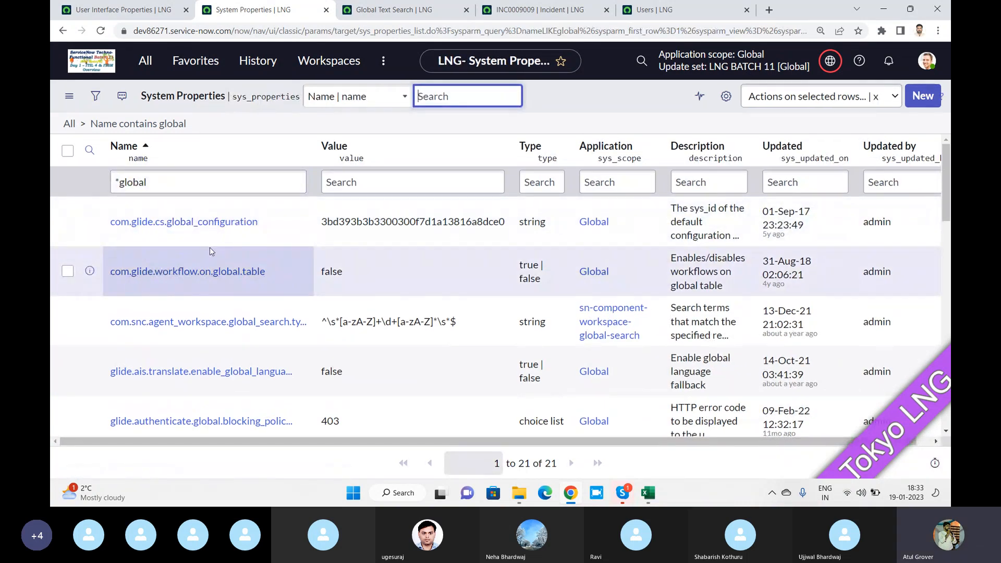
scroll(210, 248, "down", 5)
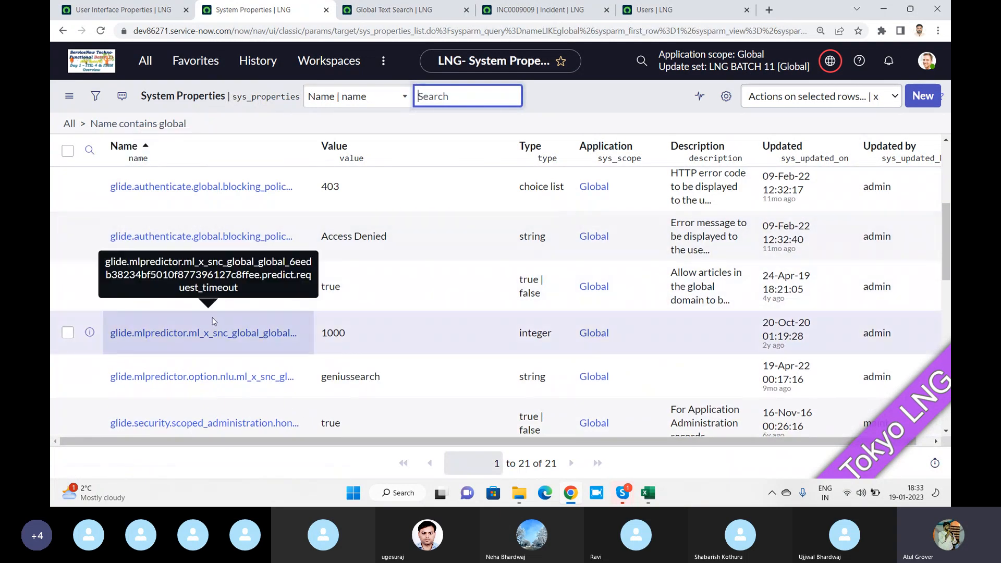
Append 200 to the Items per page options on User Interface Properties
left_click(120, 11)
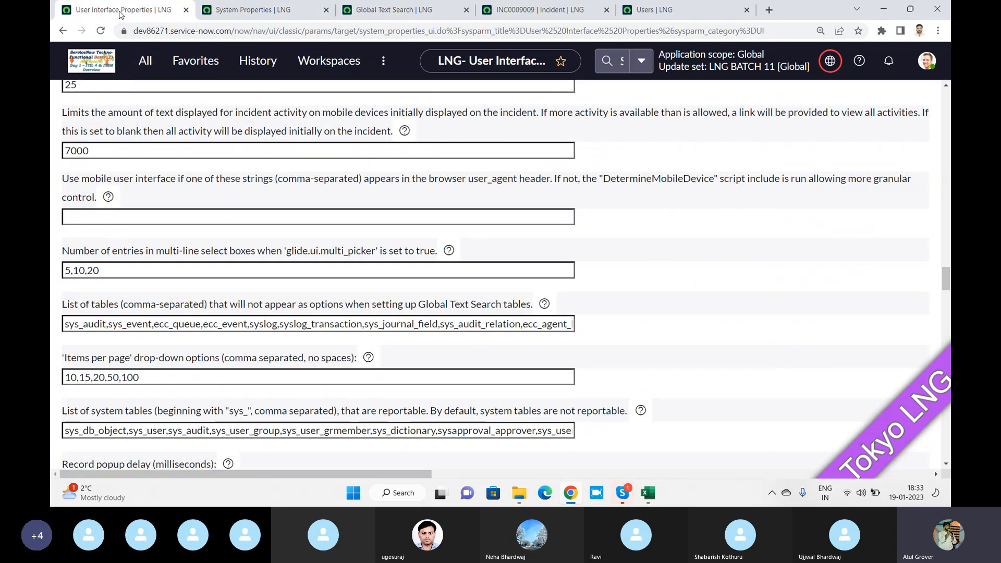
left_click(250, 10)
left_click(120, 10)
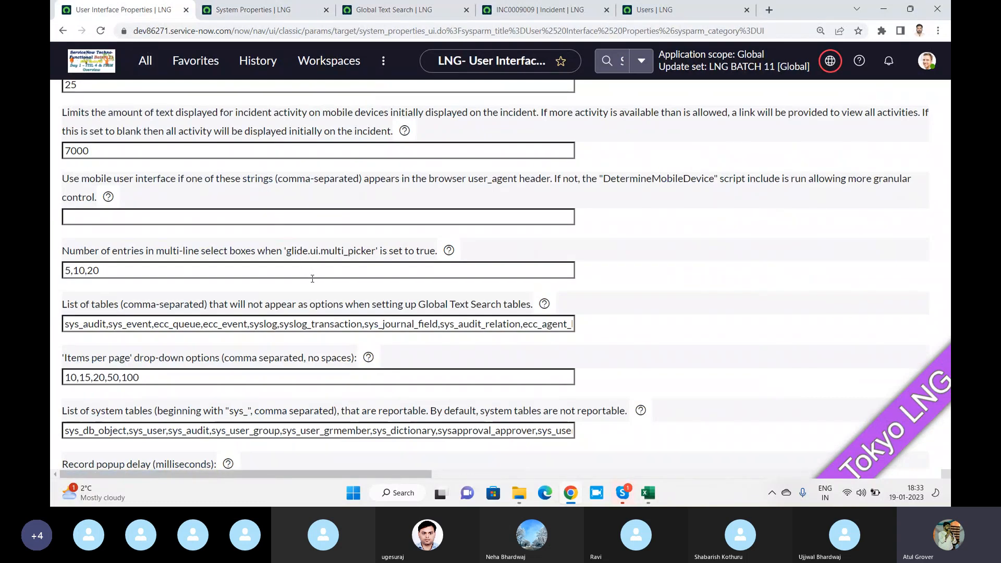
scroll(310, 282, "down", 1)
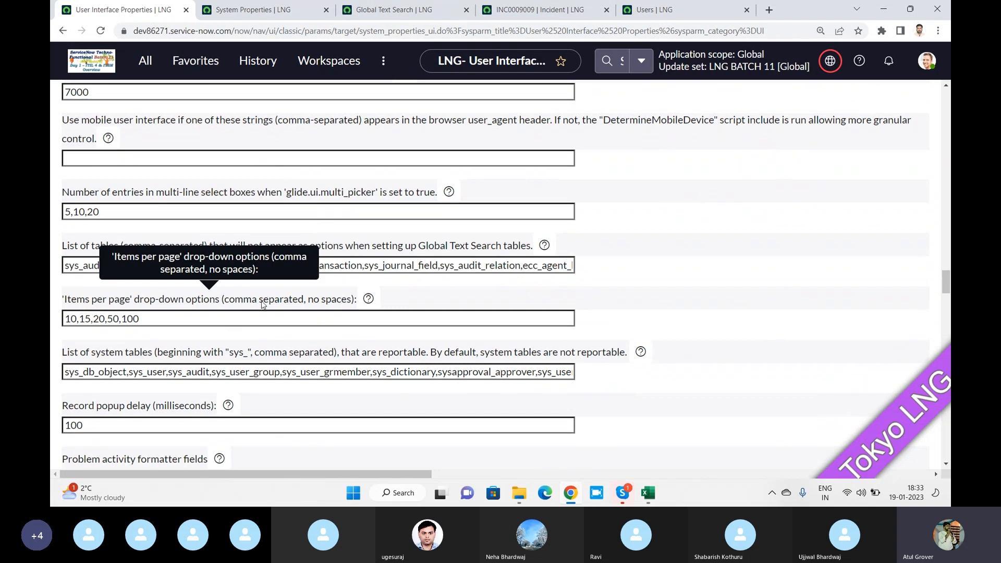
left_click(161, 320)
type(".20")
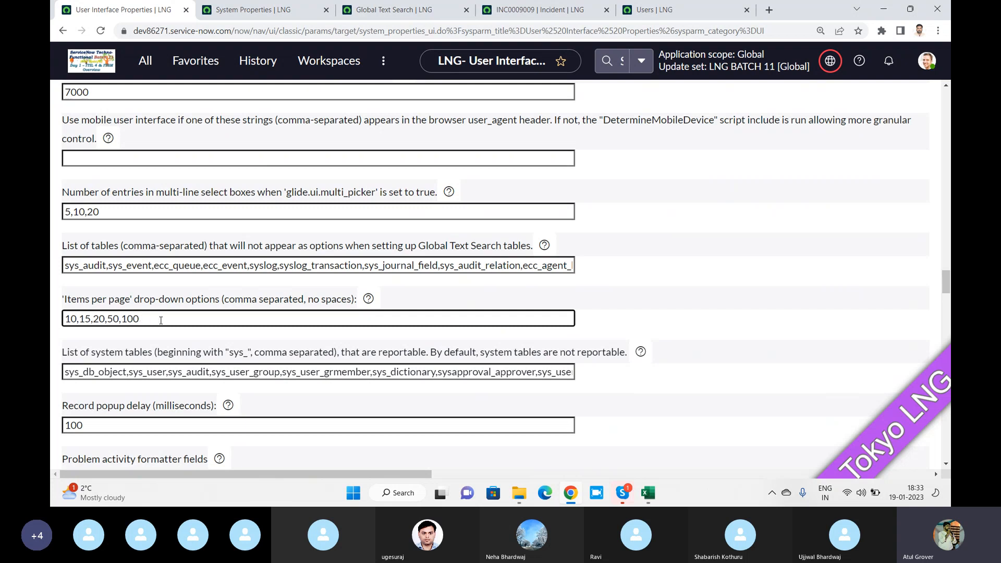
type(",200")
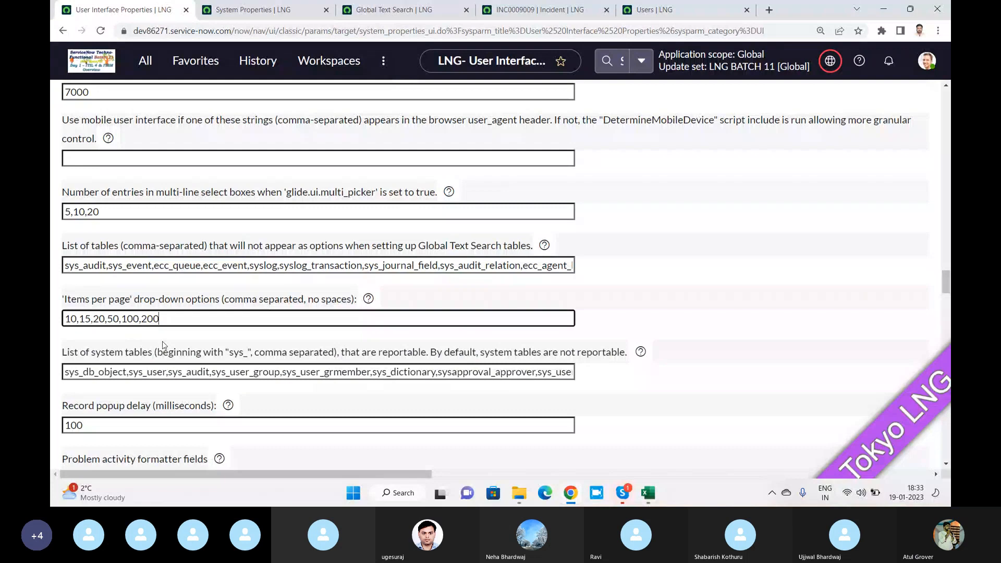
Set Display '-- None --' radio button to Yes
scroll(162, 341, "down", 2)
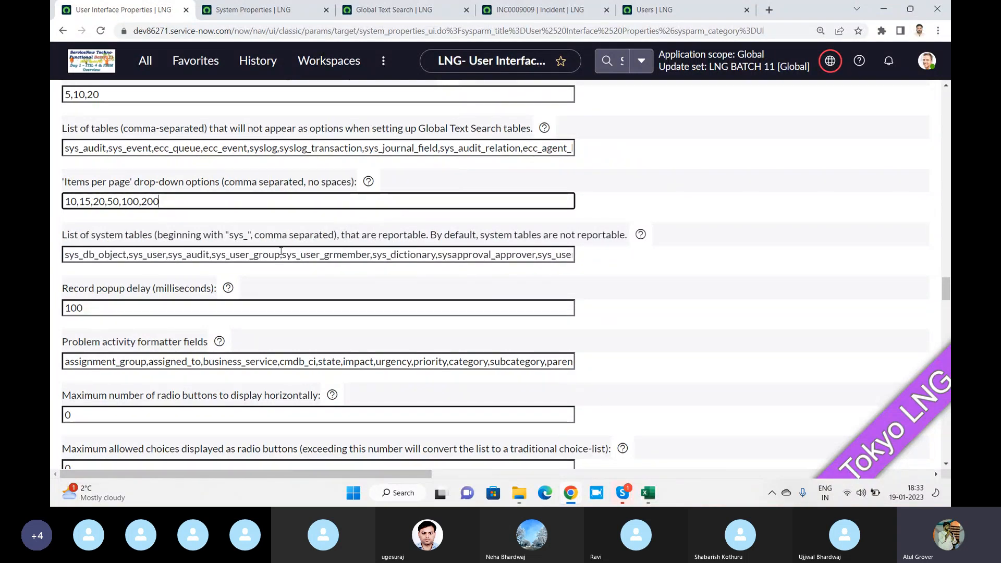
scroll(281, 251, "down", 1)
scroll(281, 251, "down", 1)
scroll(281, 251, "down", 6)
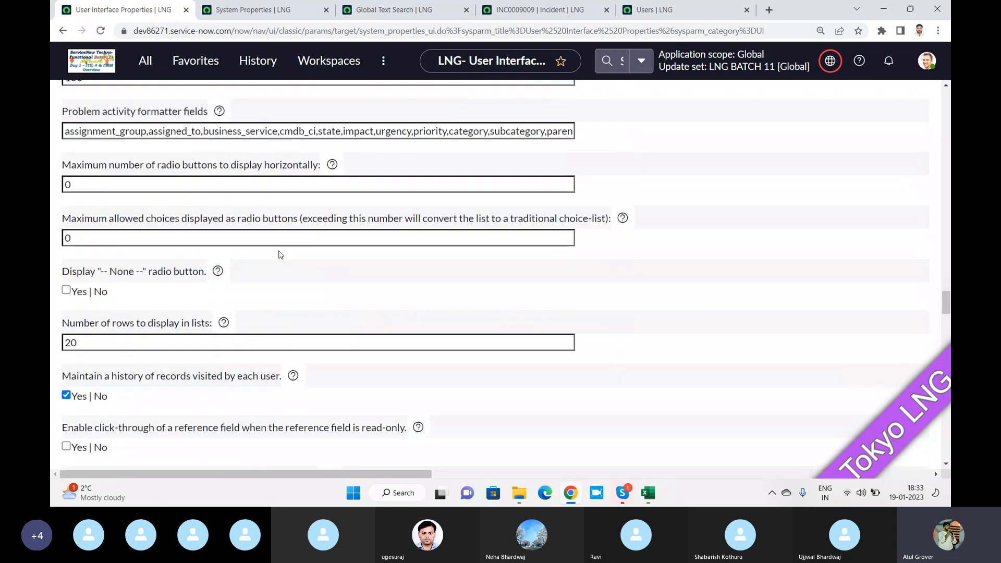
scroll(280, 254, "down", 1)
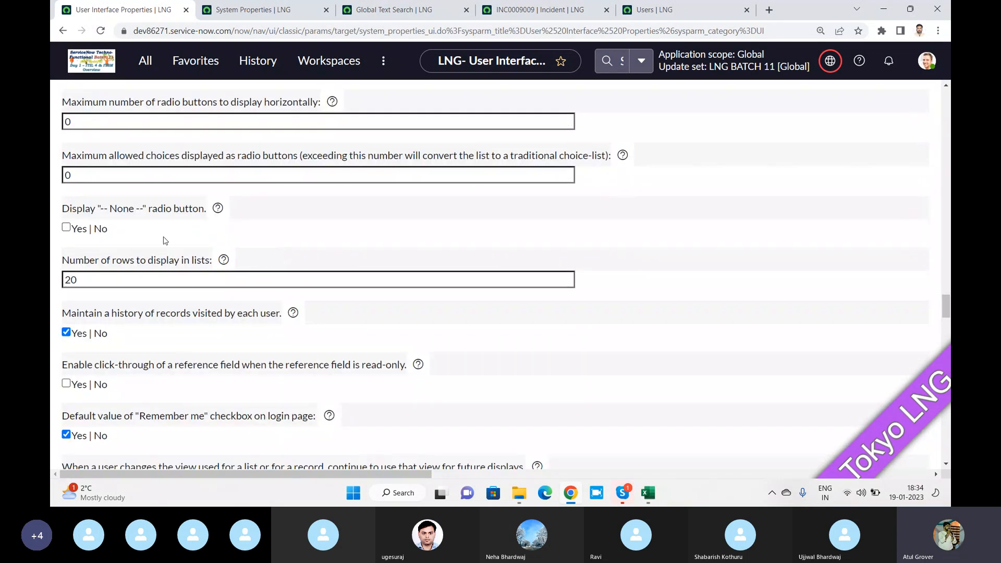
left_click(65, 227)
Look over the Users list hamburger menu options
left_click(654, 9)
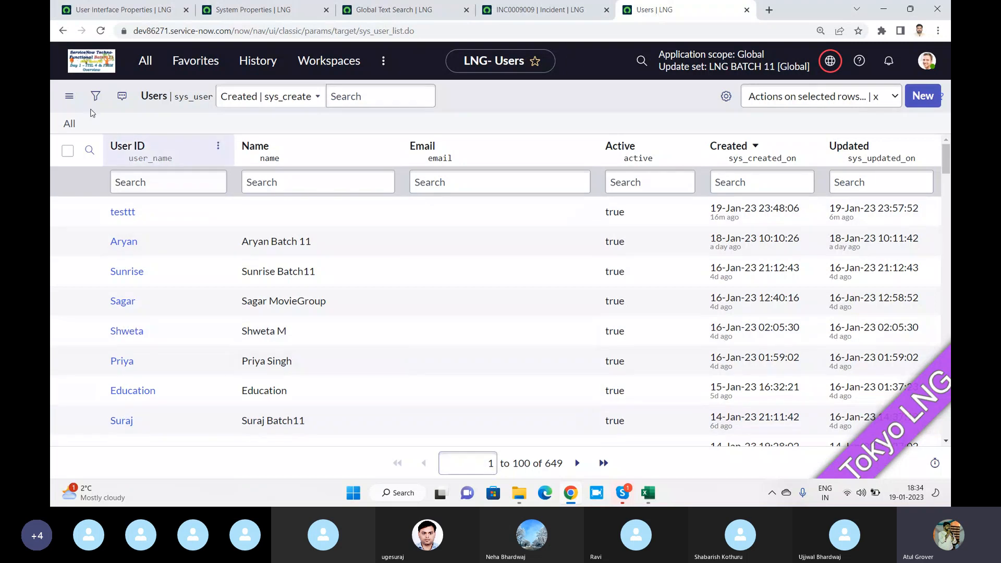
left_click(70, 104)
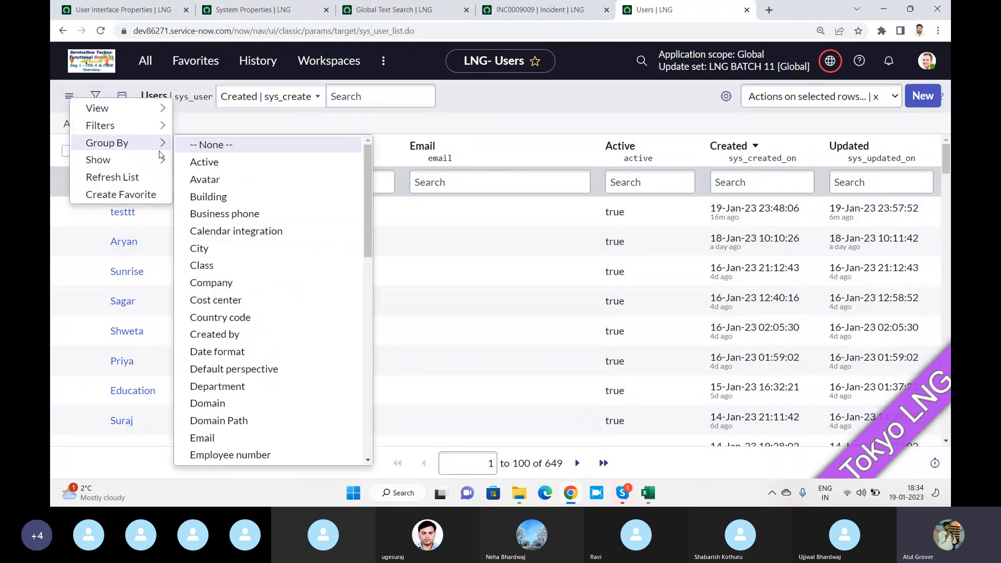
mouse_move(161, 160)
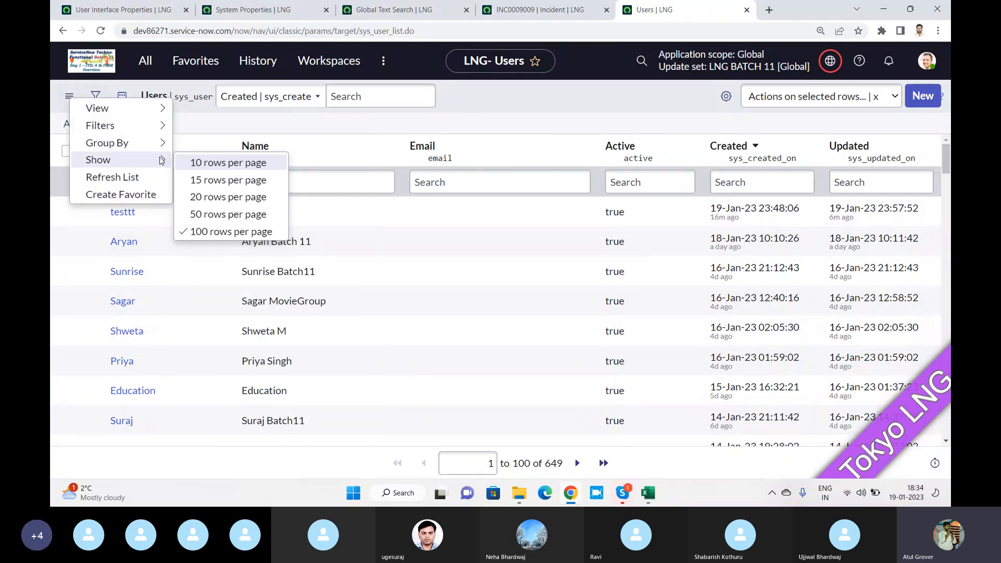
Set Number of rows to display in lists to 200, then switch to Skype
left_click(116, 15)
left_click(99, 279)
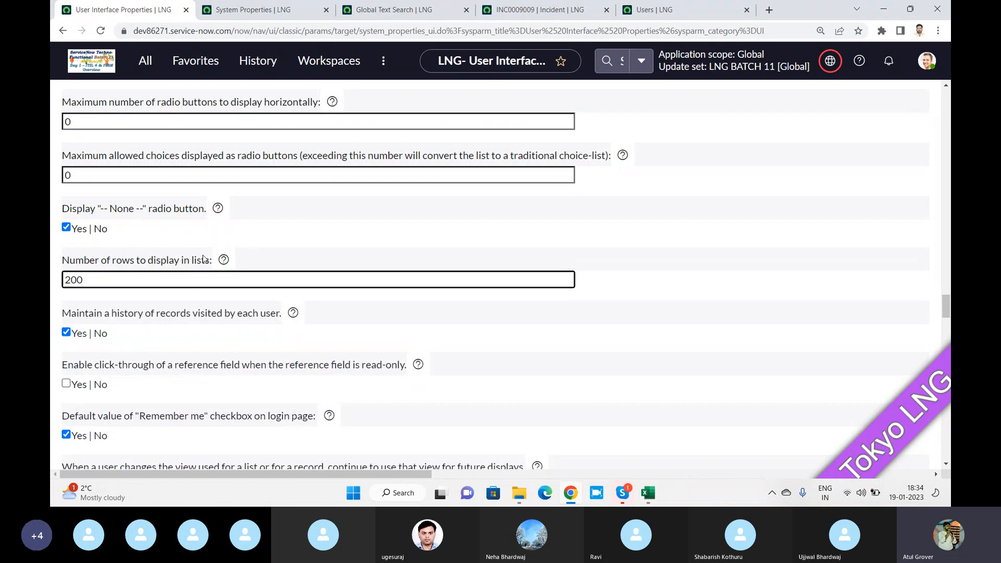
scroll(225, 259, "down", 1)
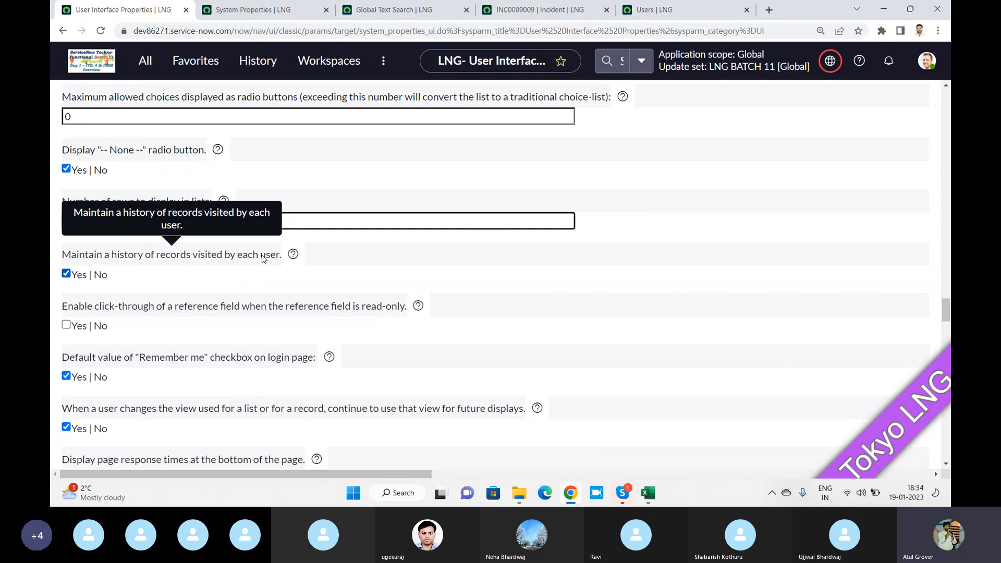
scroll(262, 259, "down", 2)
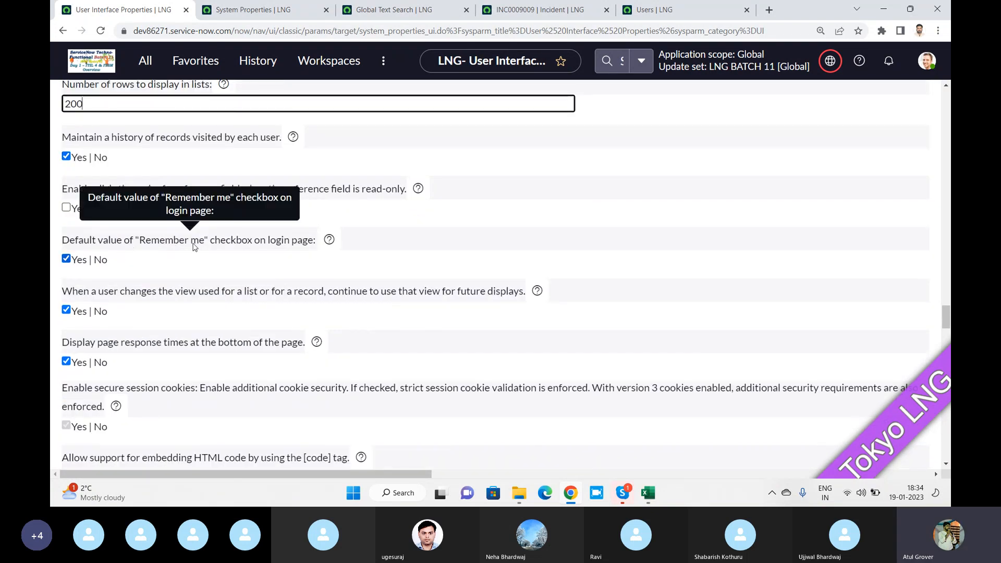
scroll(243, 262, "down", 4)
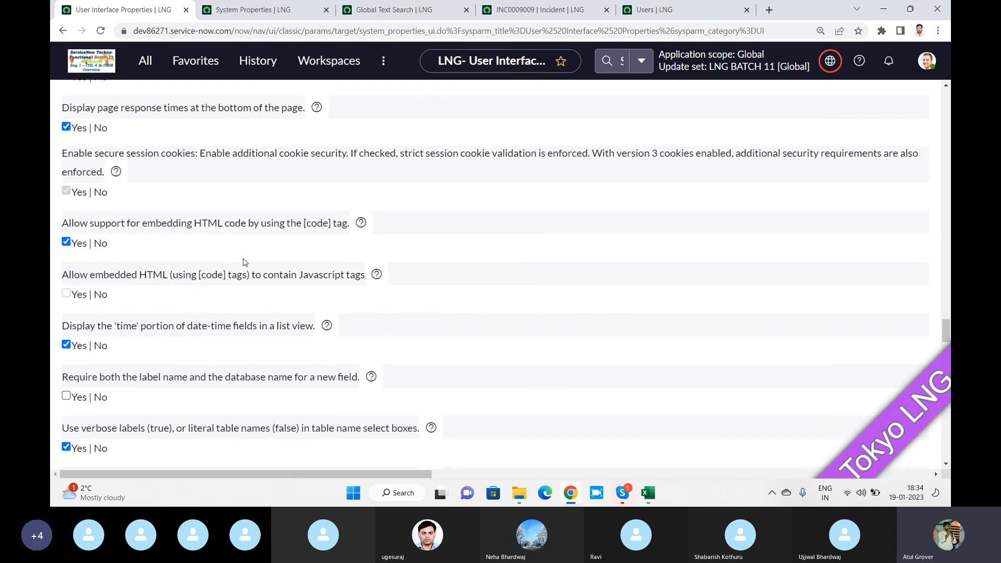
key("alt+Tab")
key("alt+Tab")
Back in Chrome, scroll through the Global Text Search properties page
left_click(288, 14)
left_click(391, 15)
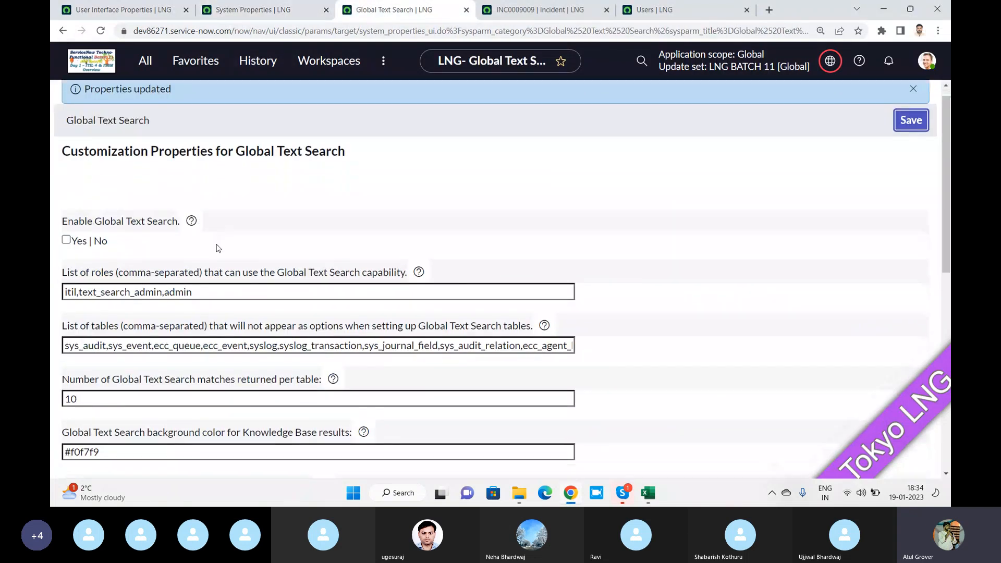
scroll(232, 178, "down", 5)
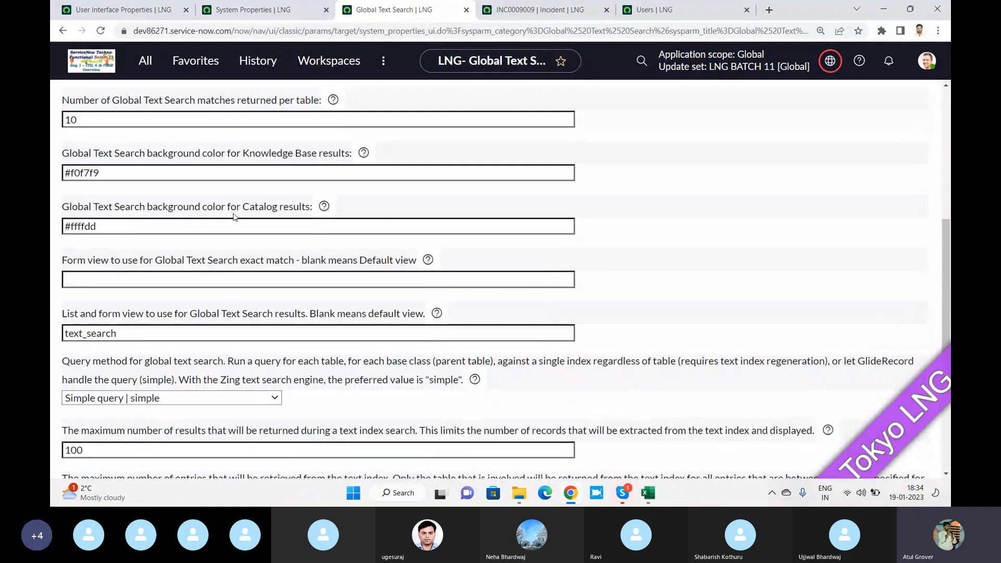
scroll(234, 215, "up", 5)
scroll(250, 219, "down", 7)
scroll(250, 218, "down", 2)
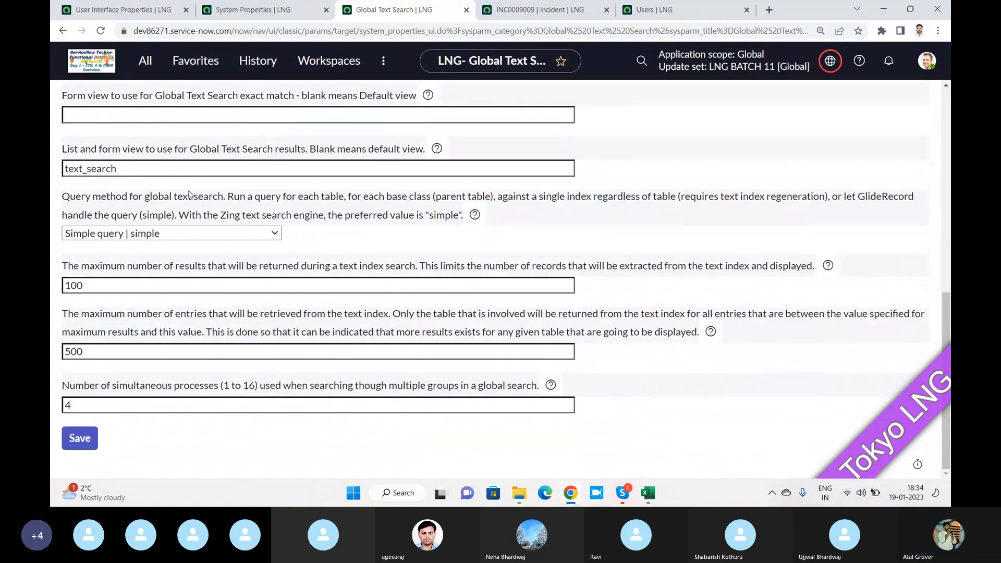
scroll(191, 195, "up", 8)
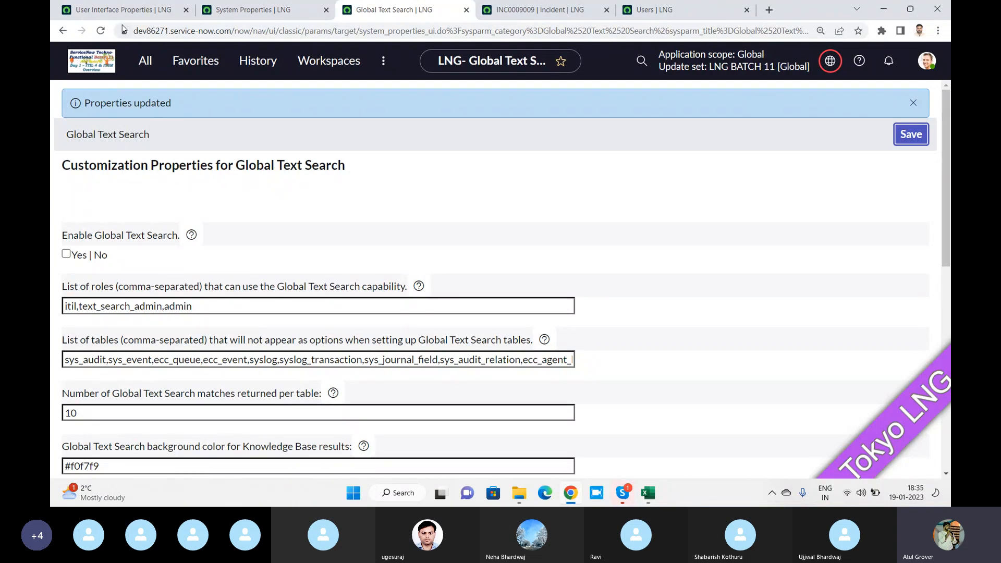
Filter the navigator for 'system prope' modules, then bring the Users list forward
left_click(144, 63)
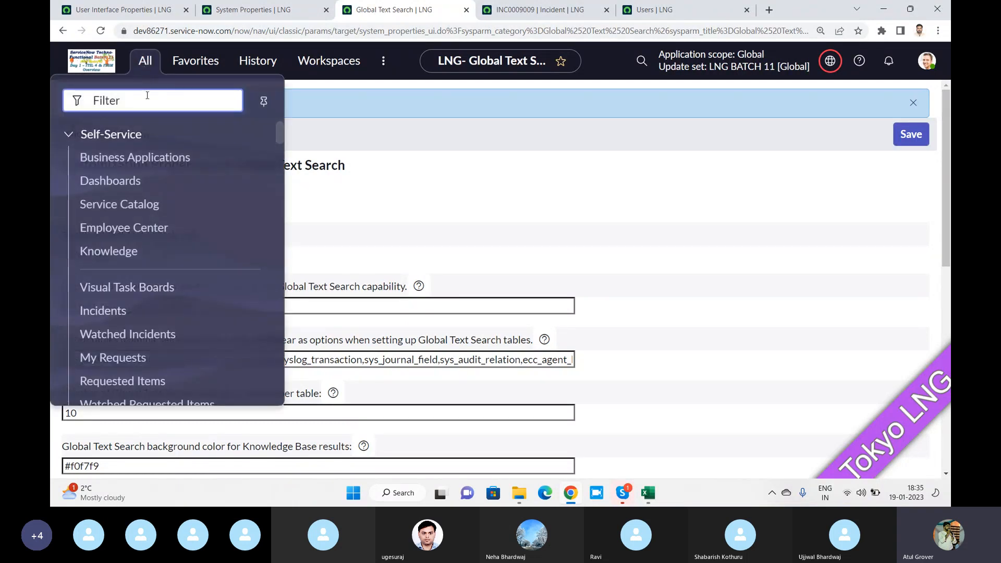
type("system ")
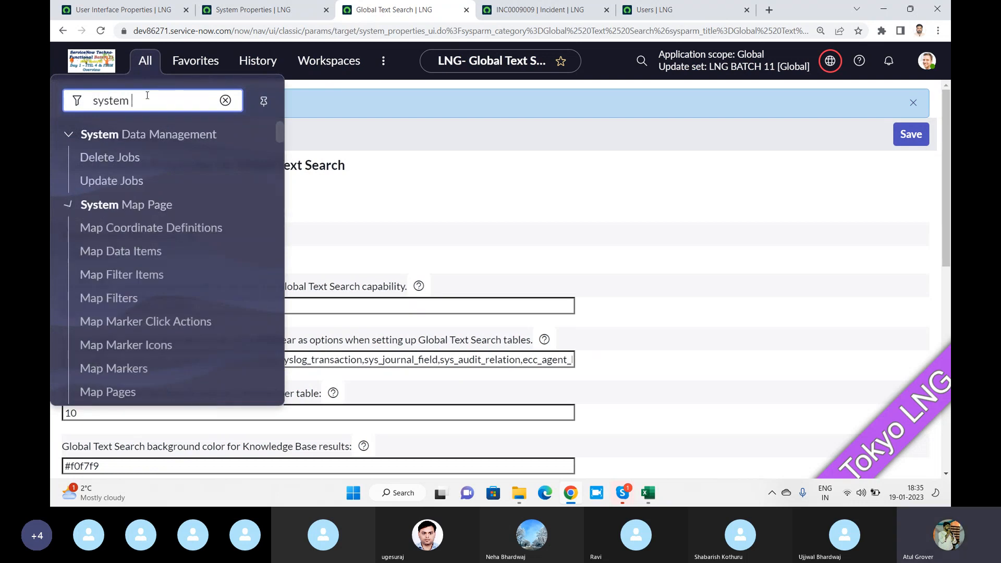
type("-pro")
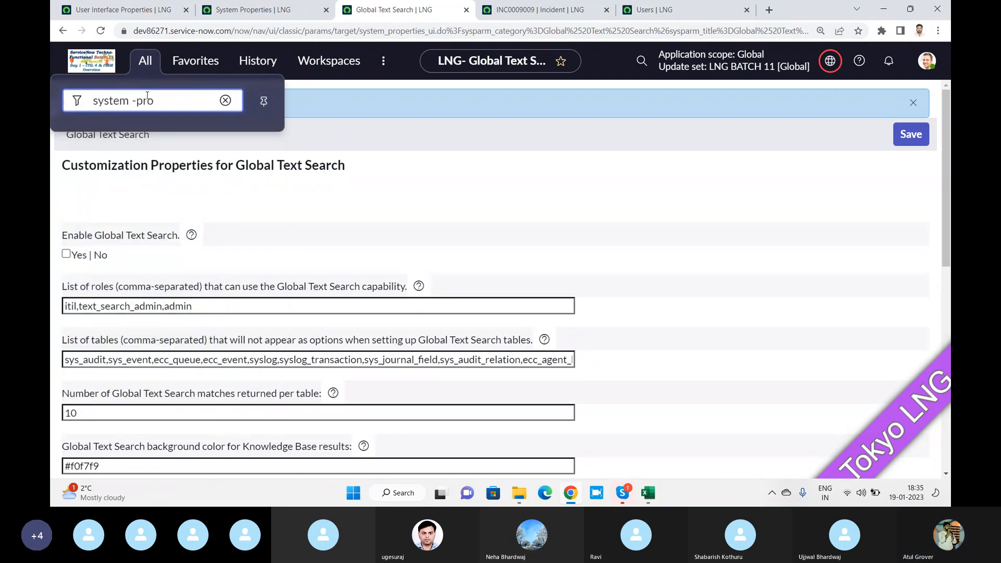
key("BackSpace")
key("BackSpace")
key("BackSpace")
key("BackSpace")
type("prope")
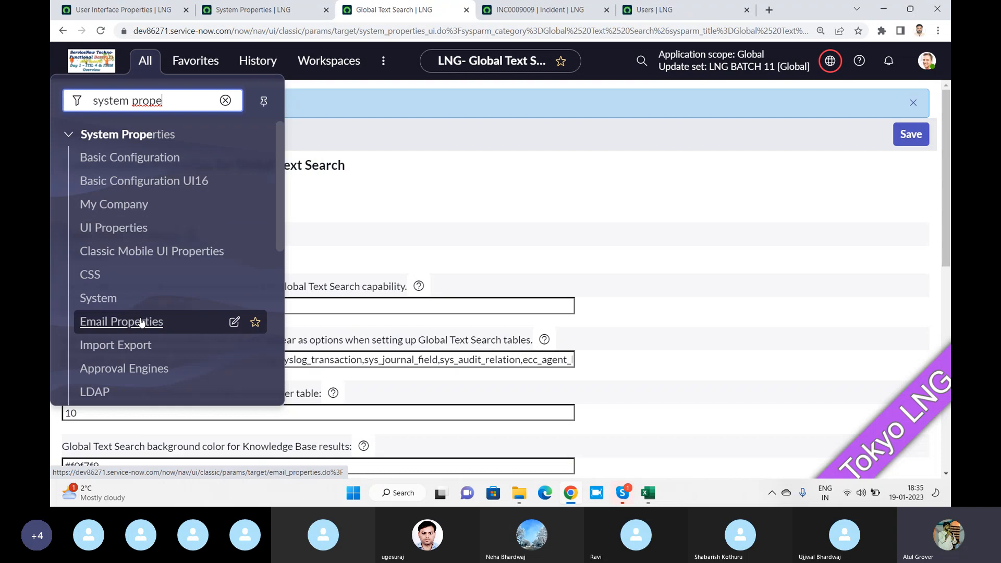
left_click(638, 10)
left_click(552, 121)
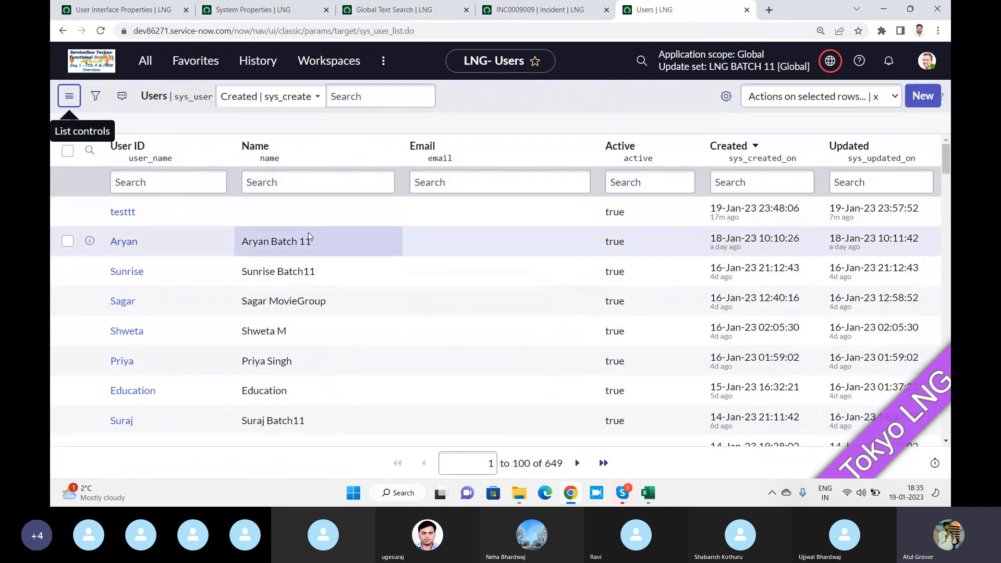
Check the Name column's Export options, then return to User Interface Properties
left_click(387, 146)
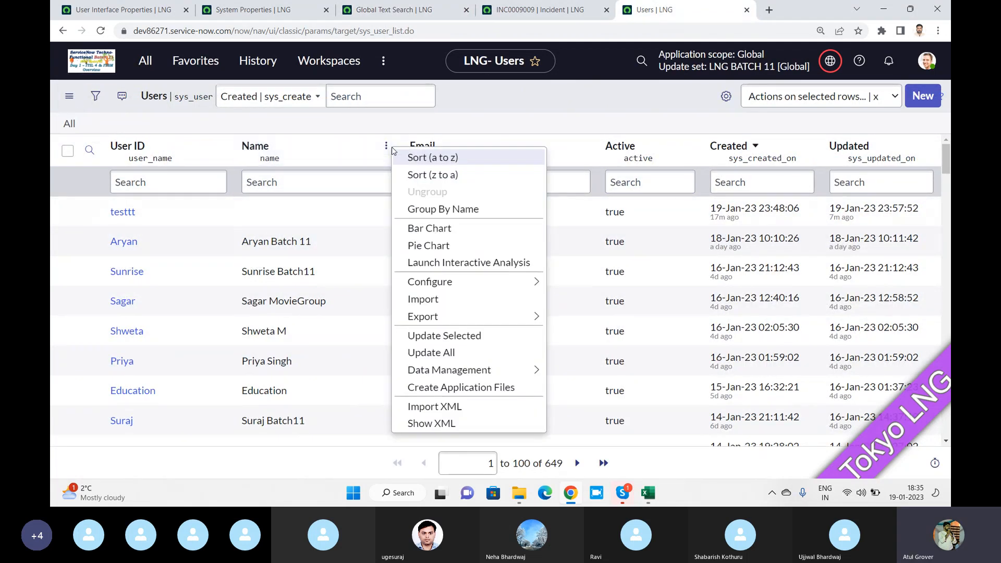
mouse_move(534, 319)
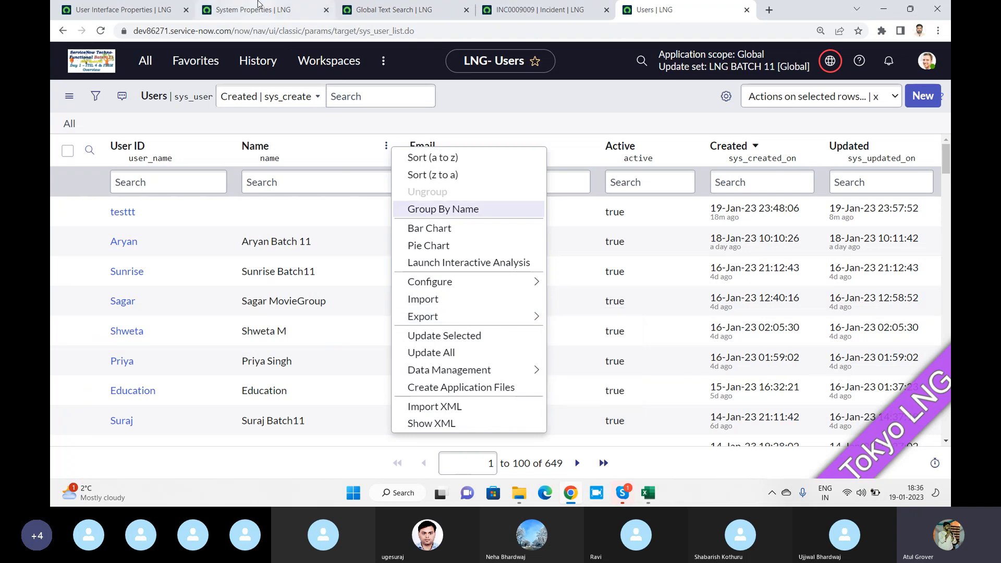
left_click(123, 9)
left_click(145, 61)
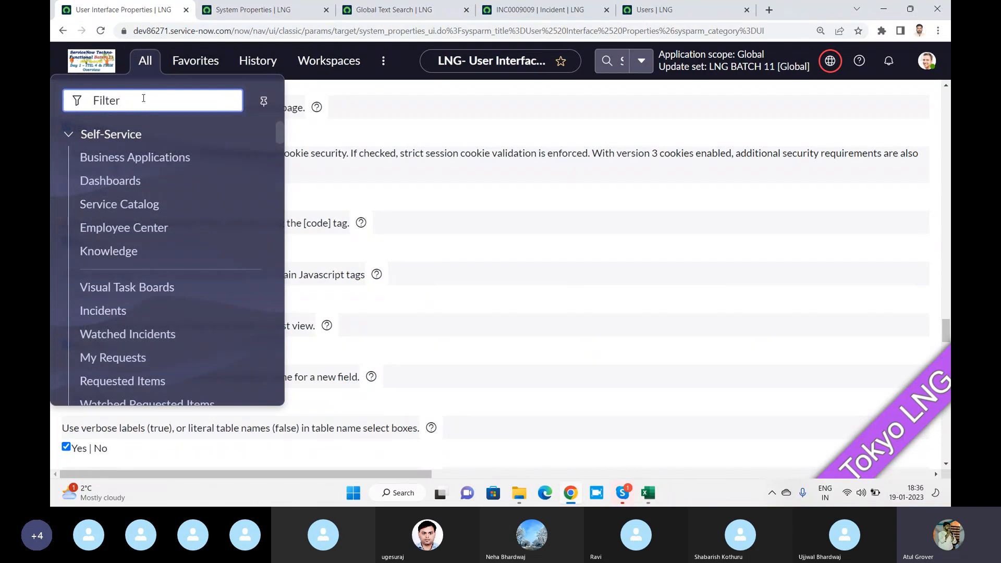
Open Import Export Properties and change CSV Export Row Limit from 10000 to 1000000
type("system")
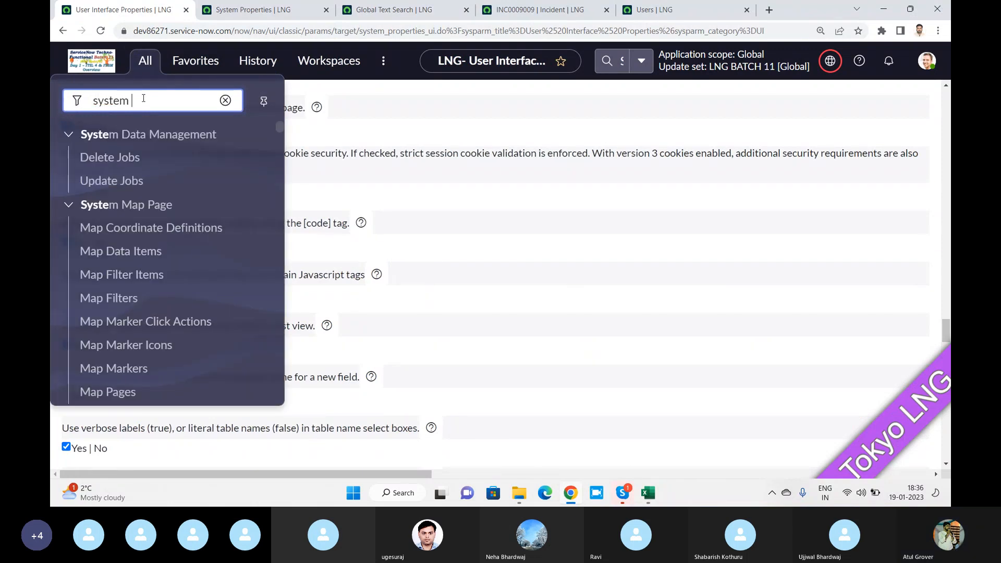
type(" pro")
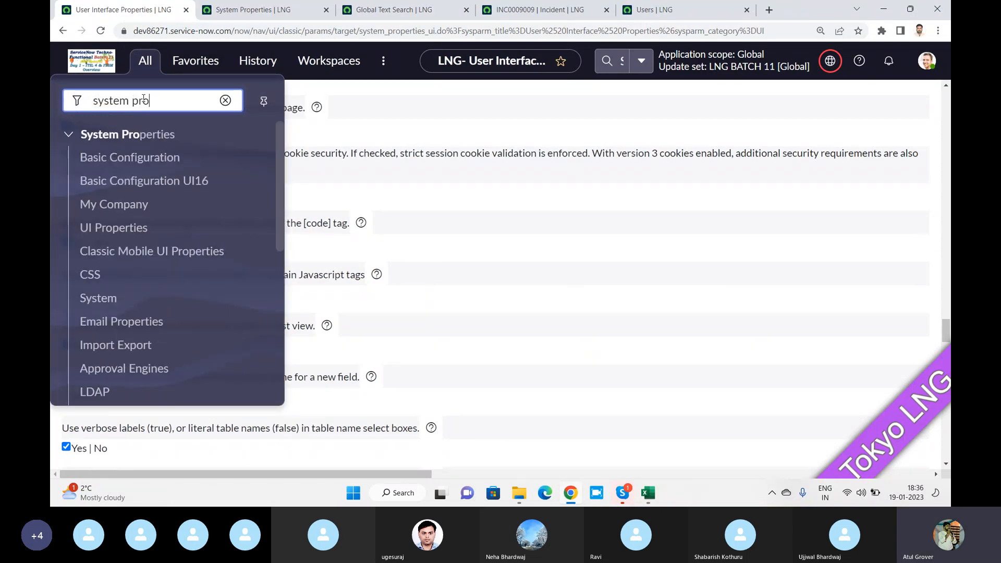
left_click(99, 355, "ctrl")
left_click(246, 11)
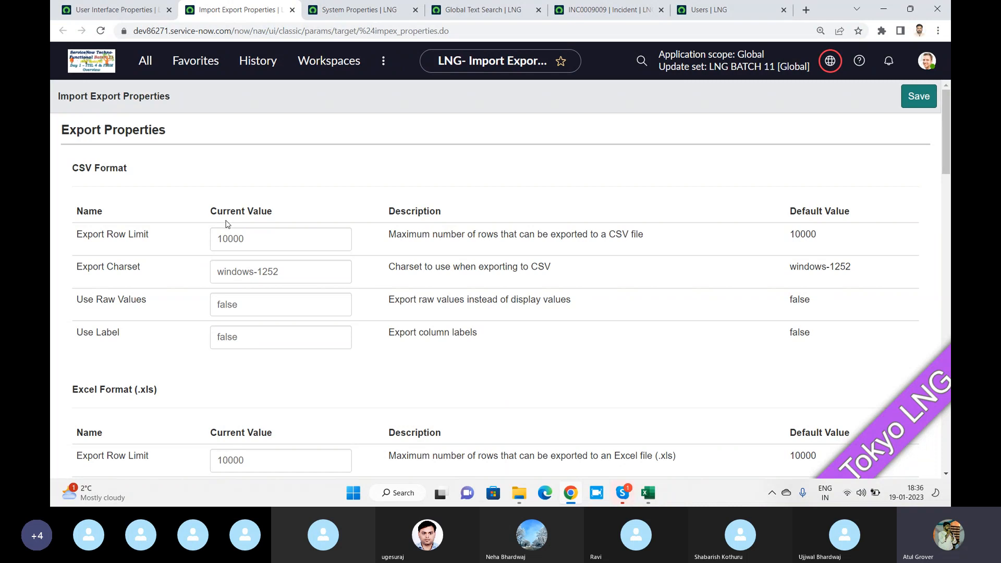
left_click(287, 238)
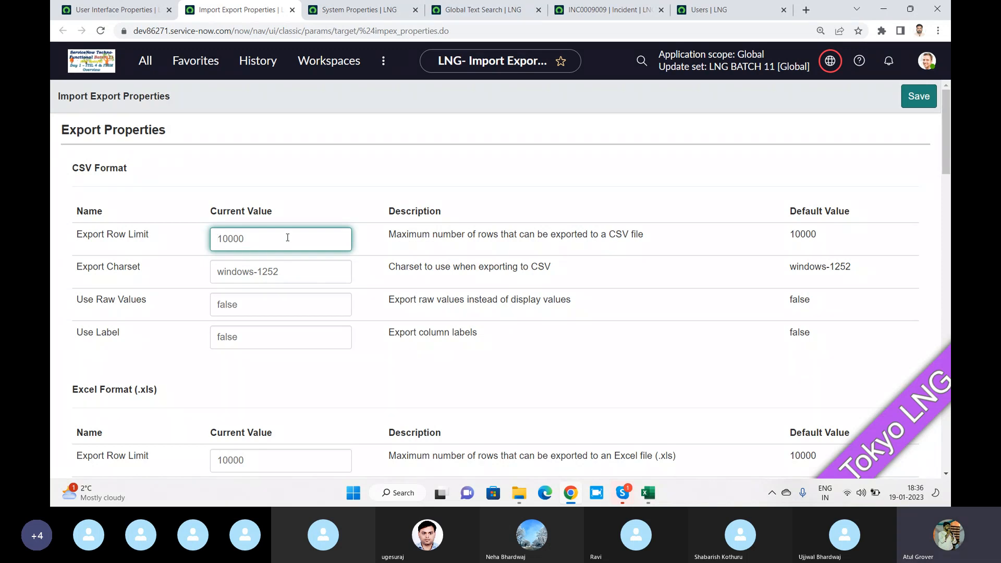
key("ctrl+a")
type("1000000")
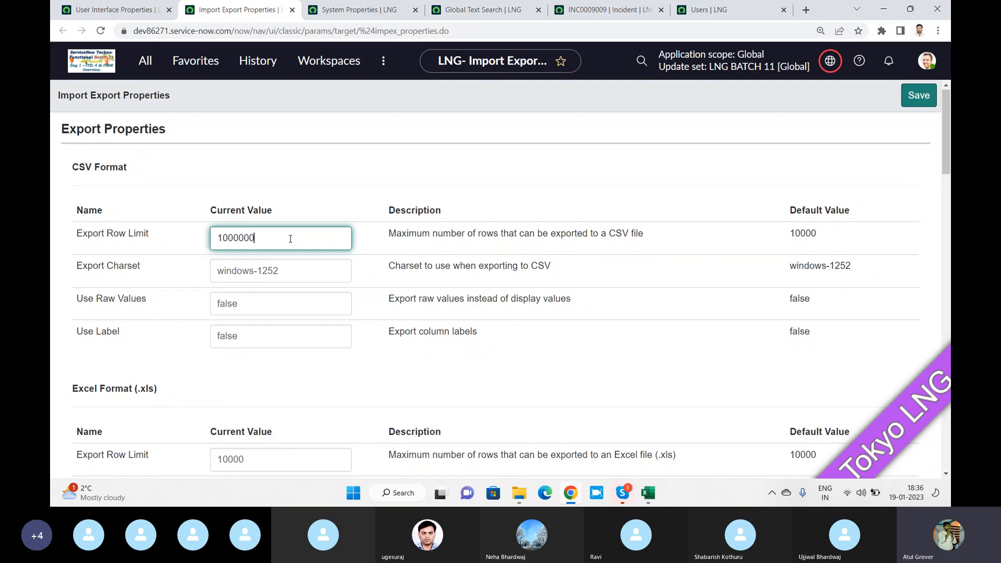
Scroll through the remaining export format sections, highlighting the xlsx Excel heading
scroll(290, 239, "down", 2)
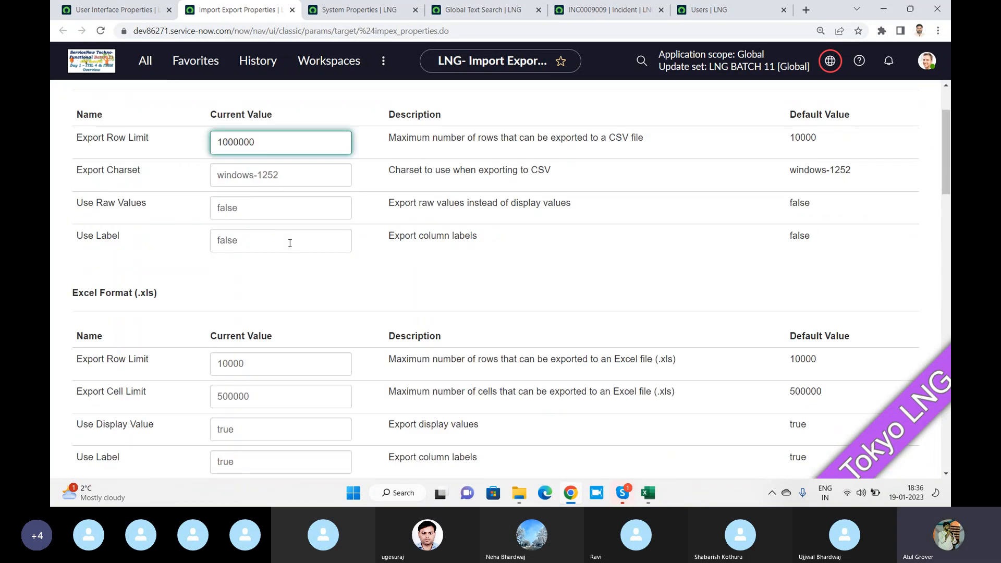
scroll(289, 243, "up", 2)
left_click_drag(80, 167, 128, 168)
scroll(209, 323, "down", 2)
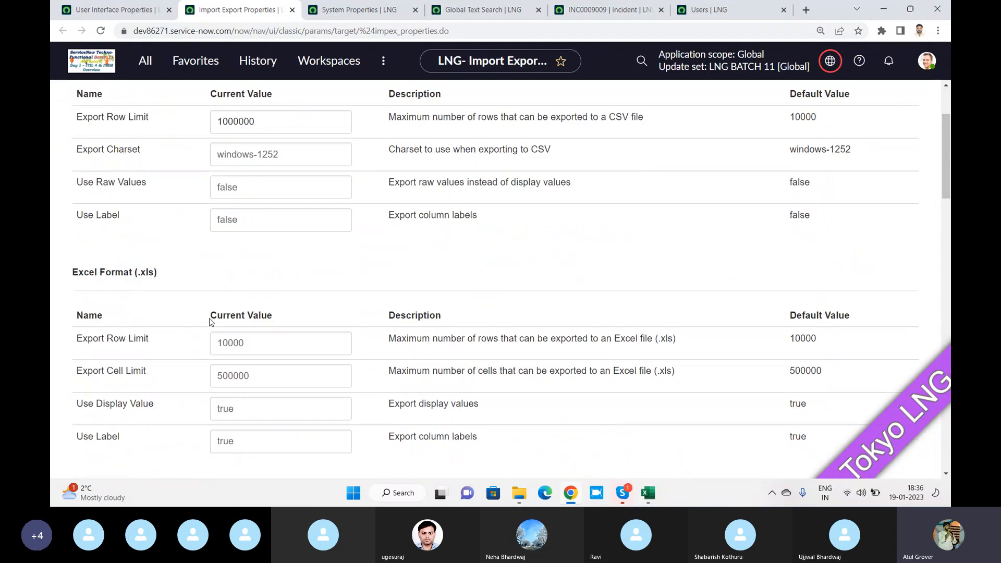
left_click_drag(210, 317, 290, 316)
scroll(178, 341, "down", 5)
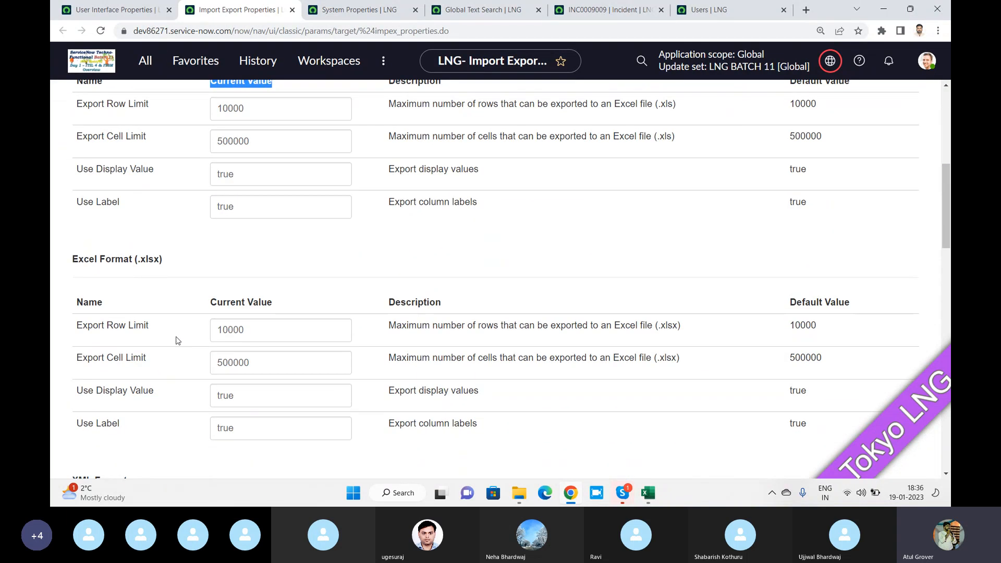
double_click(150, 259)
mouse_move(165, 336)
scroll(164, 336, "down", 5)
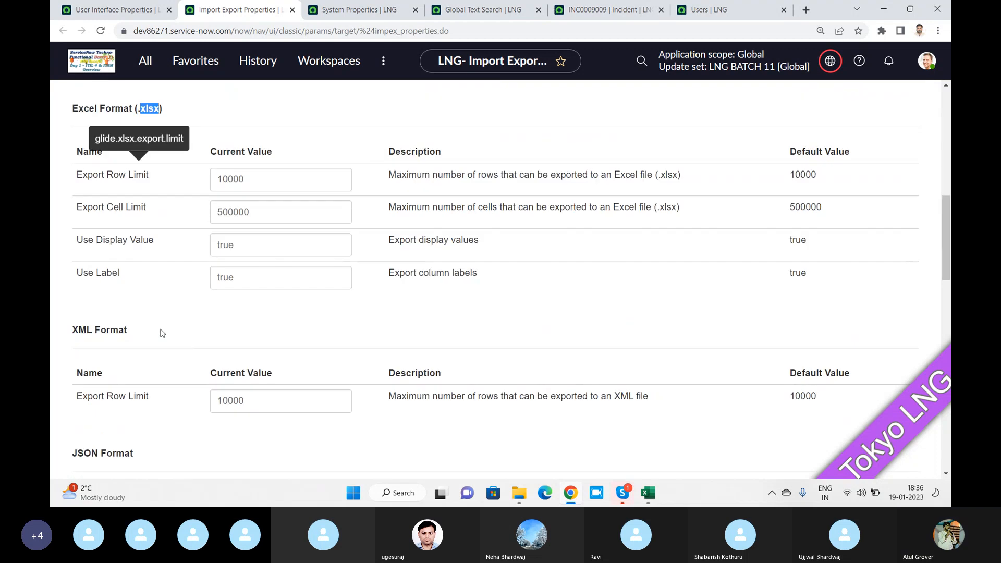
scroll(140, 360, "down", 2)
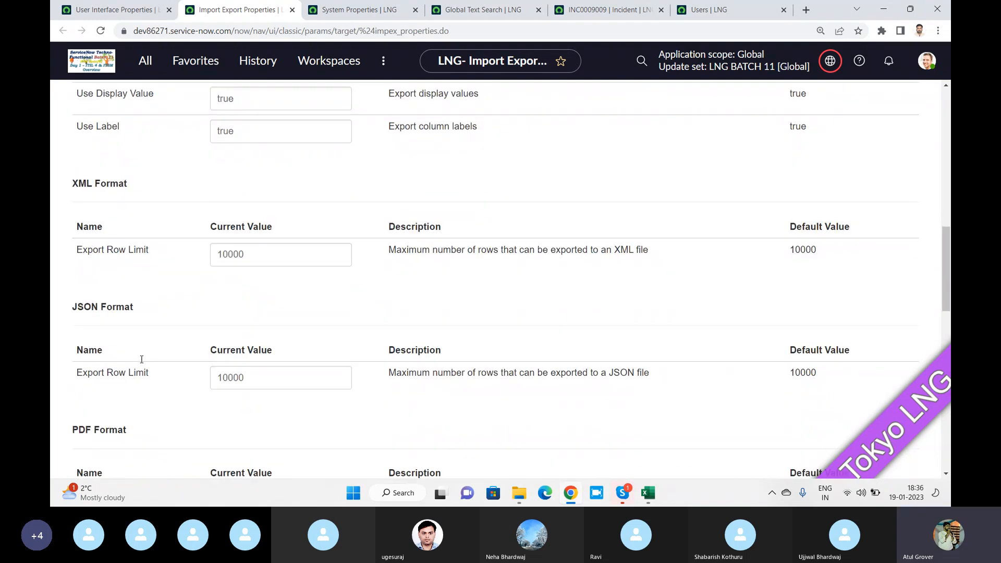
scroll(182, 379, "down", 3)
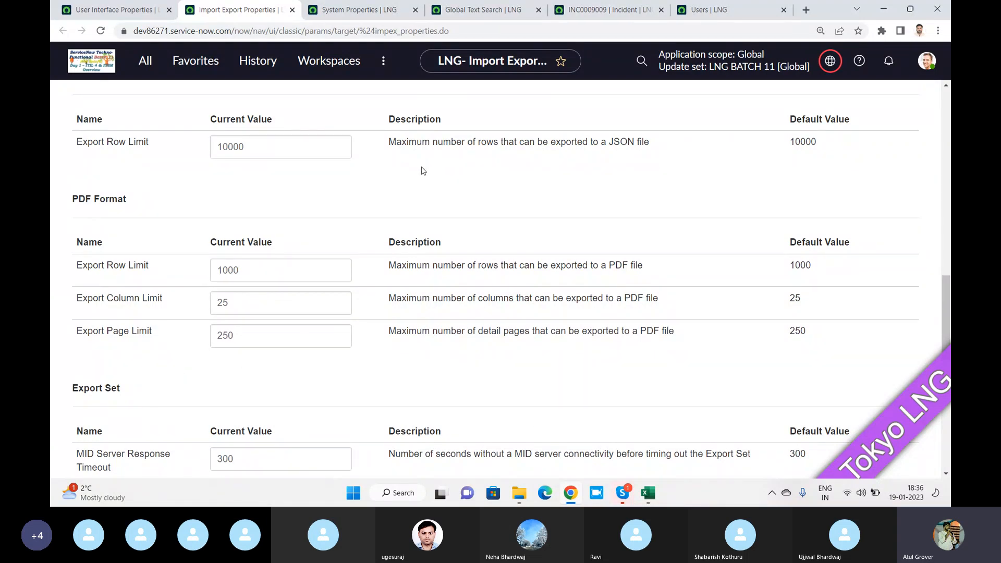
From User Interface Properties, open the System properties module in a new background tab
left_click(143, 17)
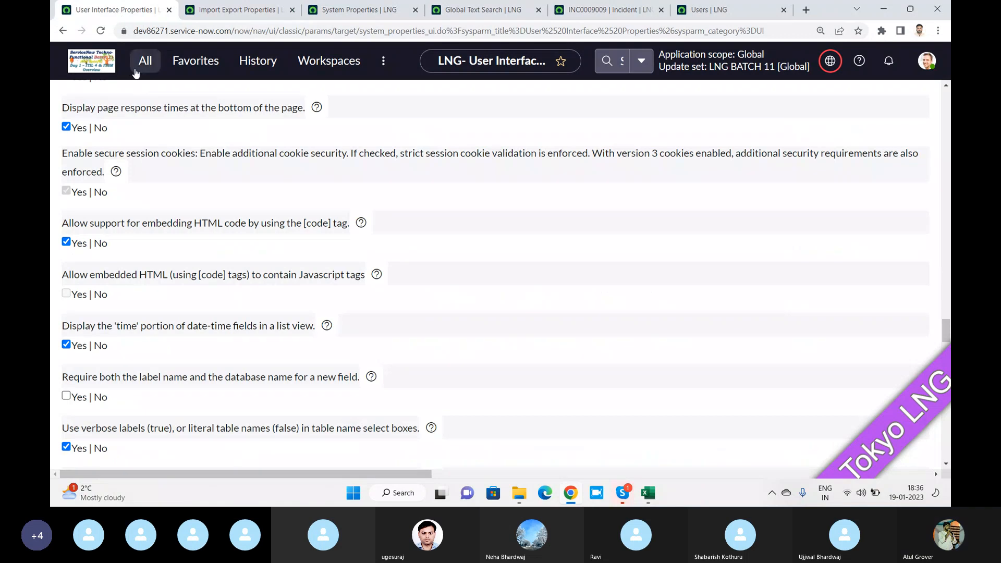
left_click(145, 60)
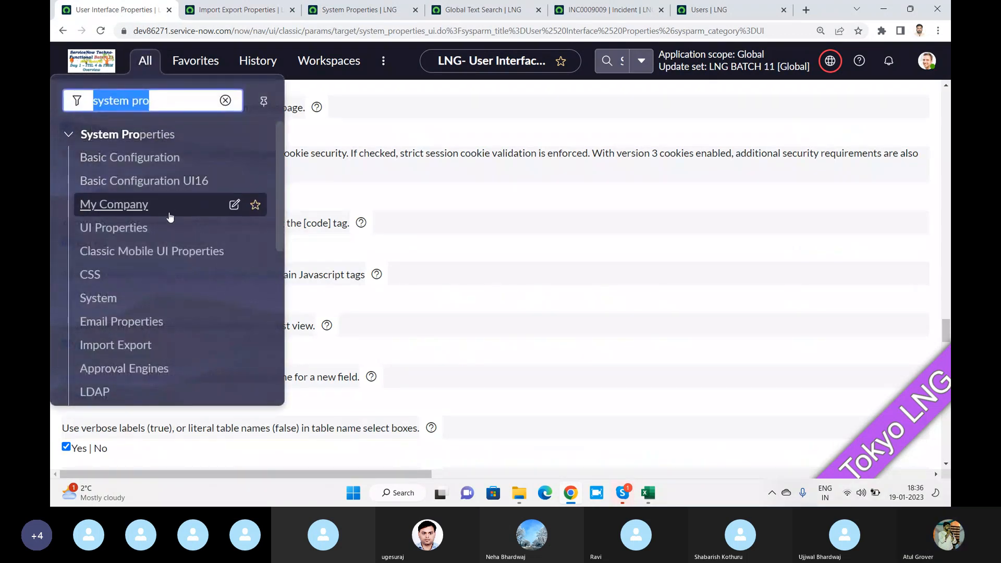
middle_click(86, 308)
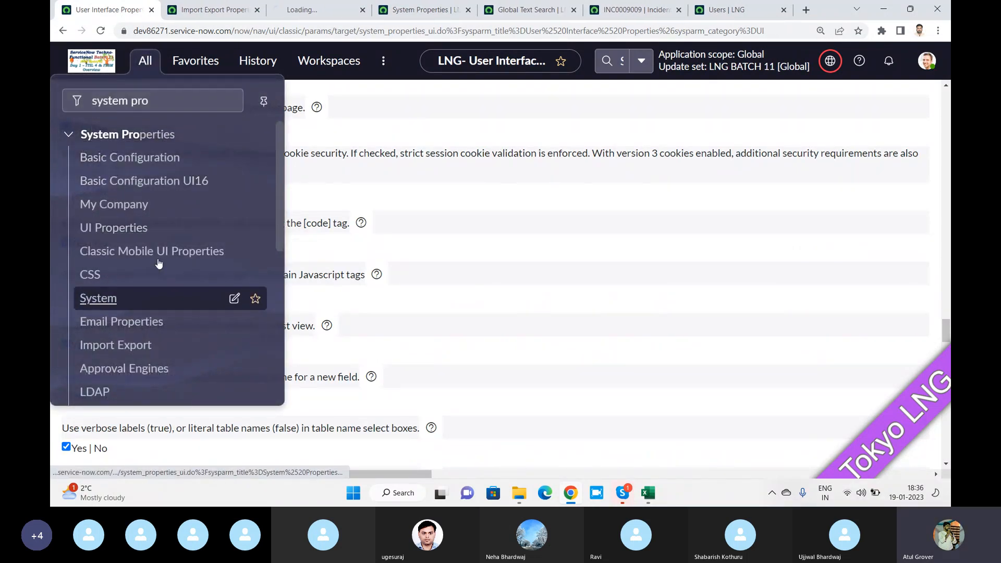
Bring up the new System properties tab and scroll through its settings
left_click(313, 9)
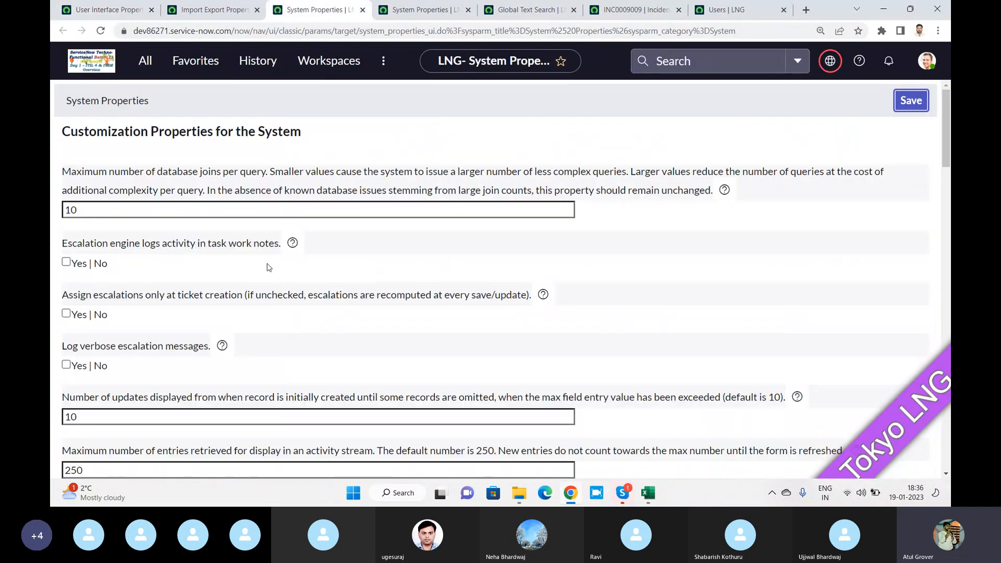
scroll(340, 229, "down", 2)
scroll(340, 229, "down", 2)
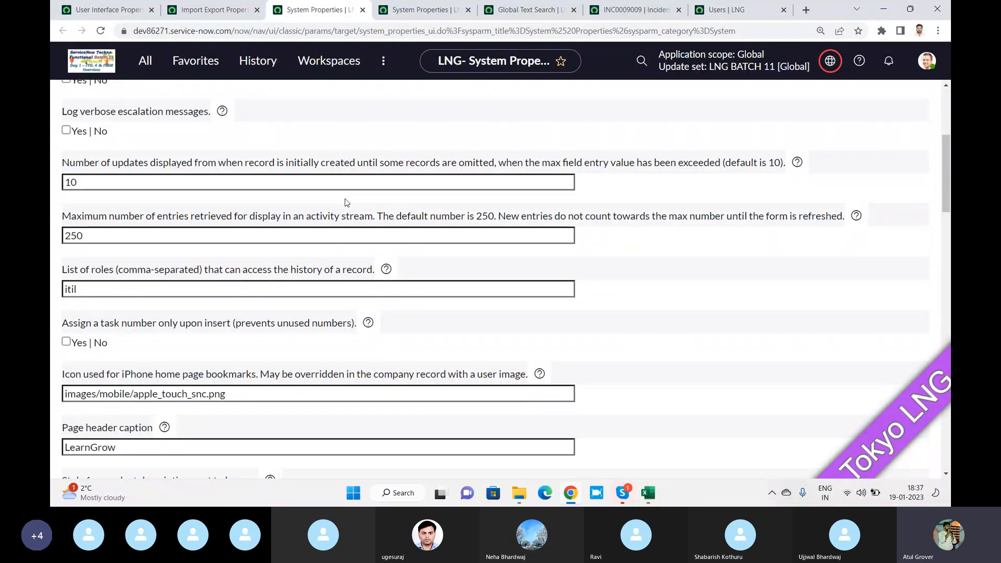
scroll(345, 202, "up", 2)
scroll(344, 208, "down", 4)
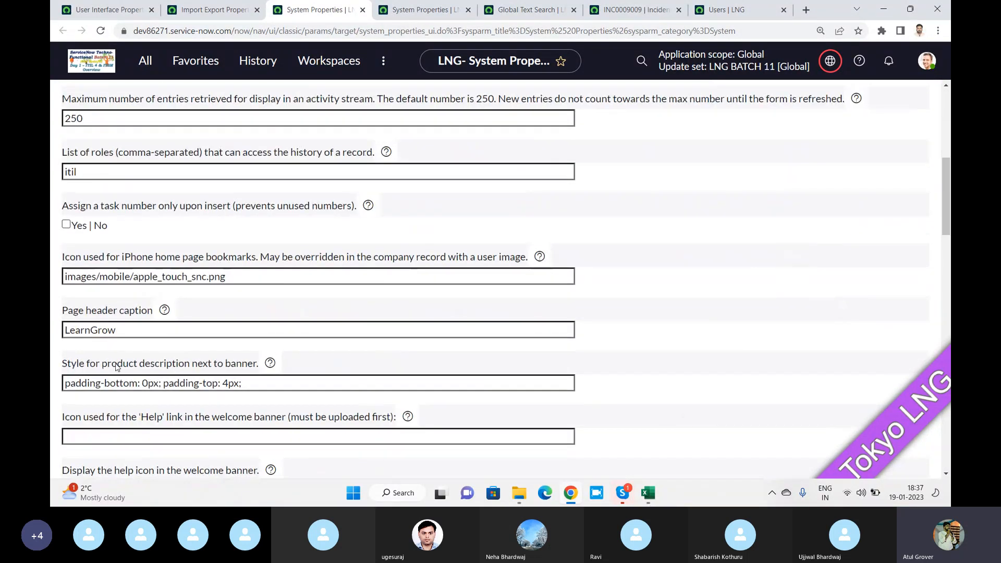
scroll(115, 367, "up", 3)
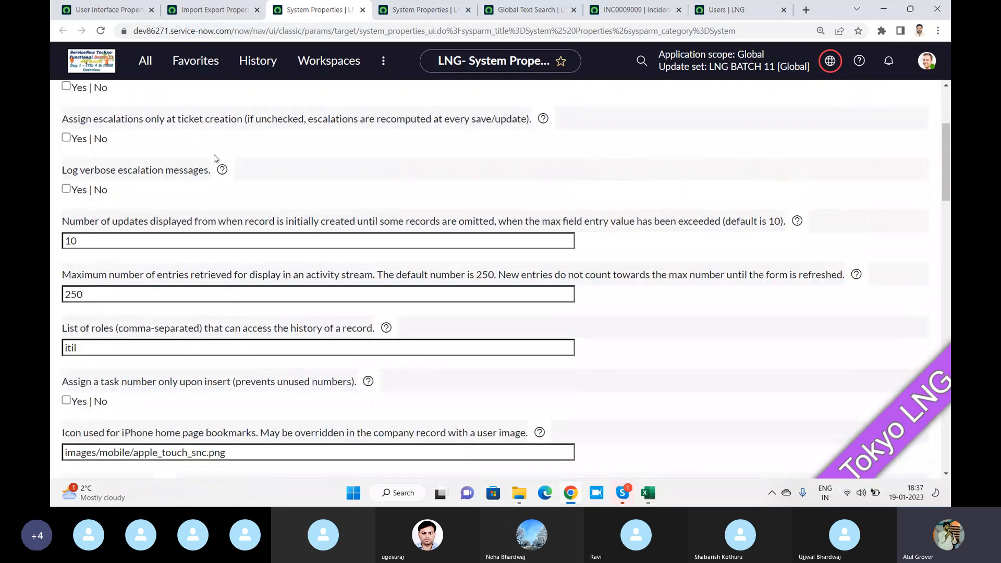
scroll(213, 158, "up", 2)
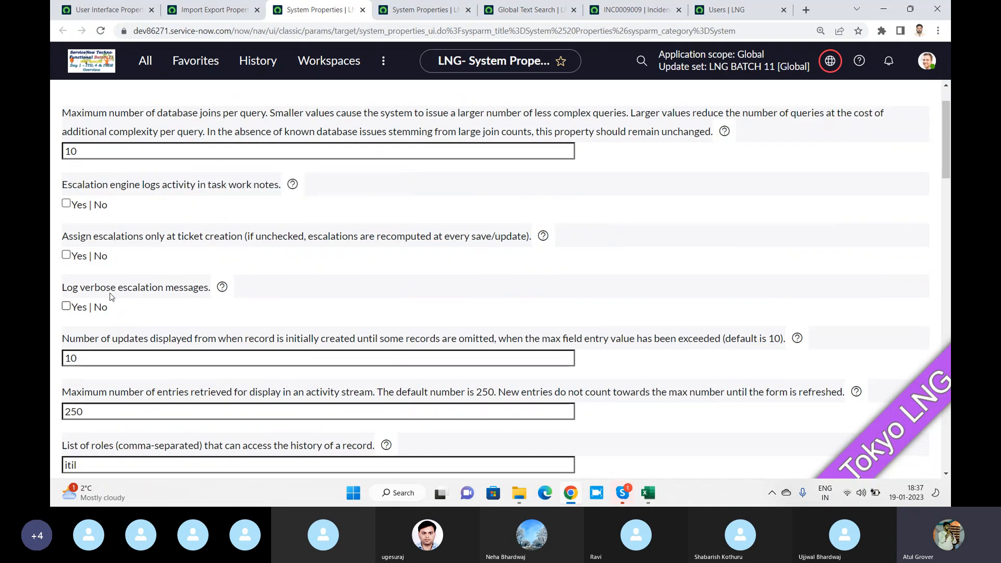
From the System Properties modules, open Text Search, Global Text Search and Dashboard Properties in separate tabs
left_click(109, 10)
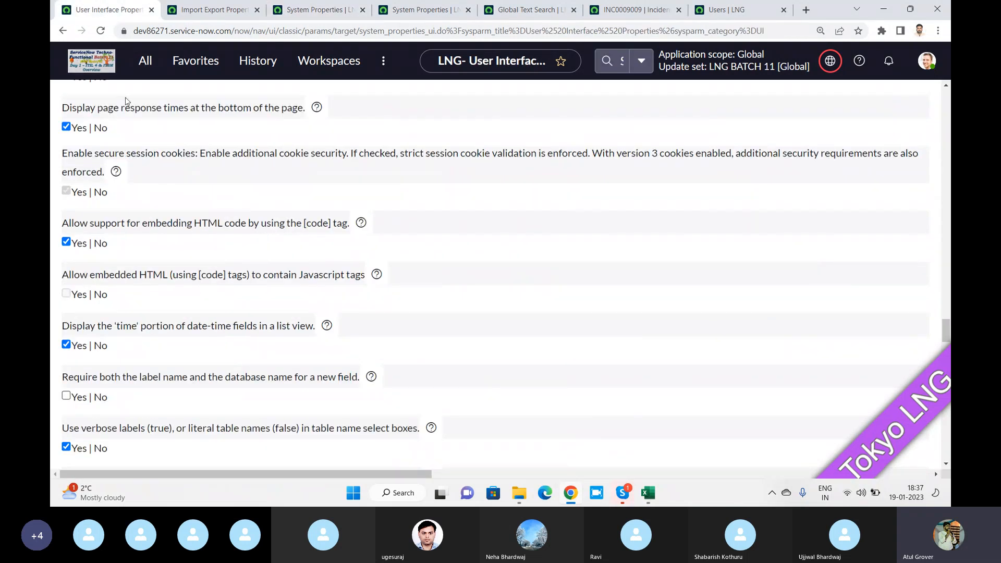
left_click(145, 61)
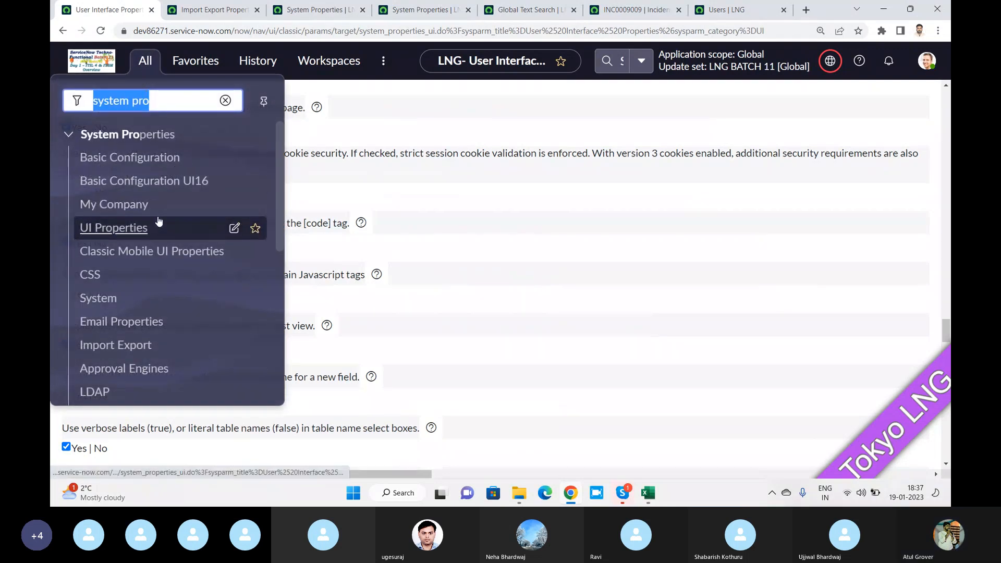
scroll(159, 221, "down", 1)
scroll(160, 220, "down", 4)
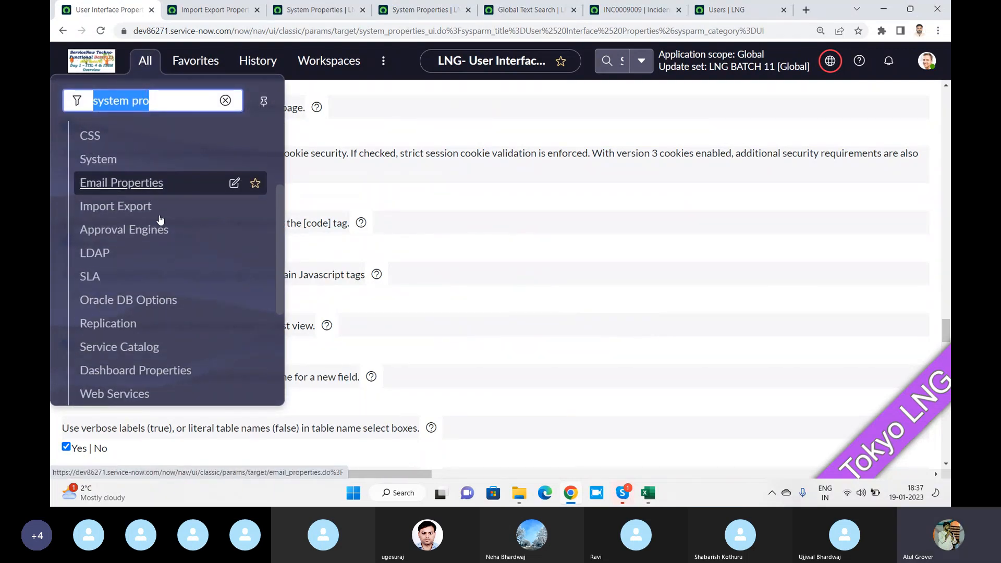
scroll(135, 260, "down", 2)
middle_click(117, 291)
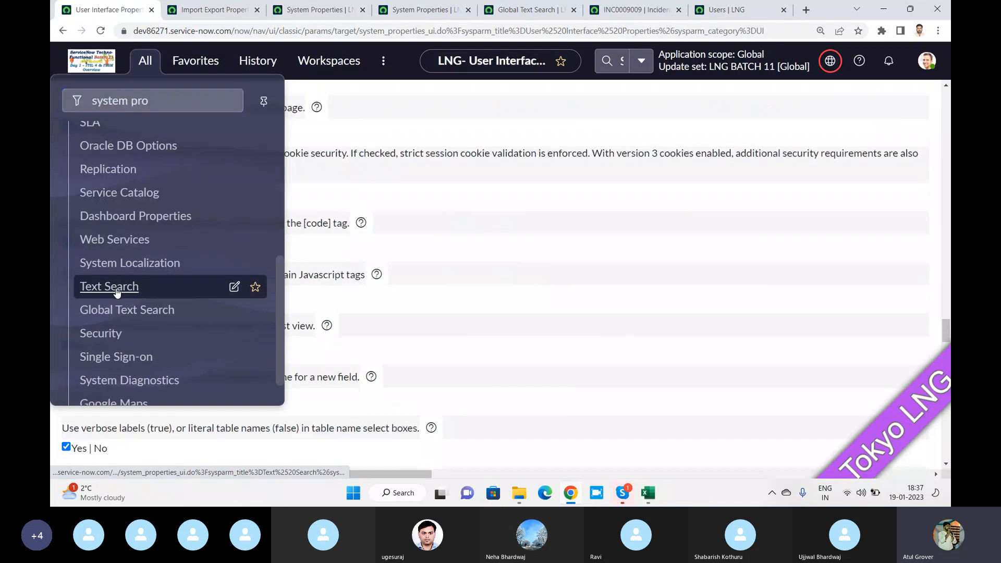
middle_click(126, 310)
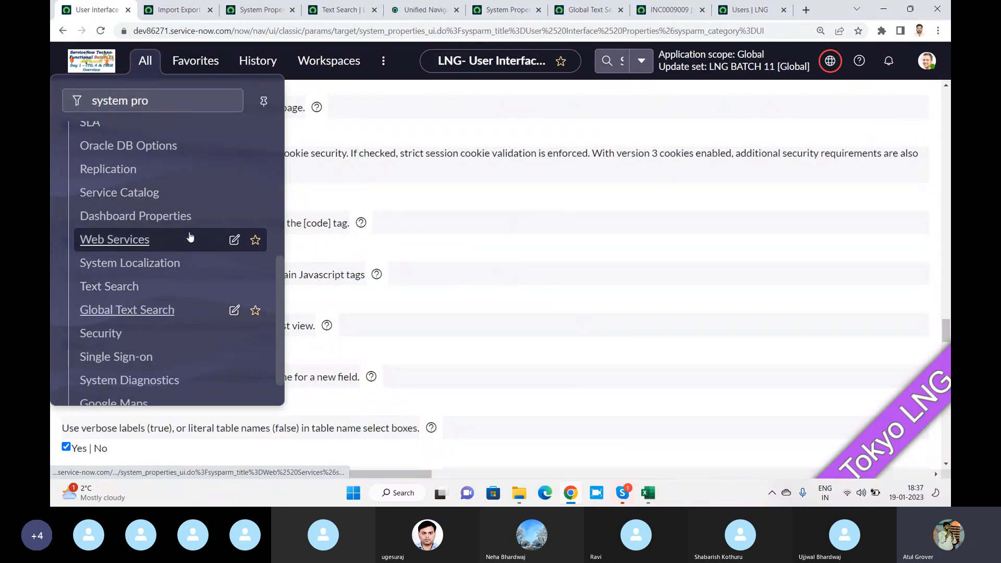
scroll(190, 237, "down", 1)
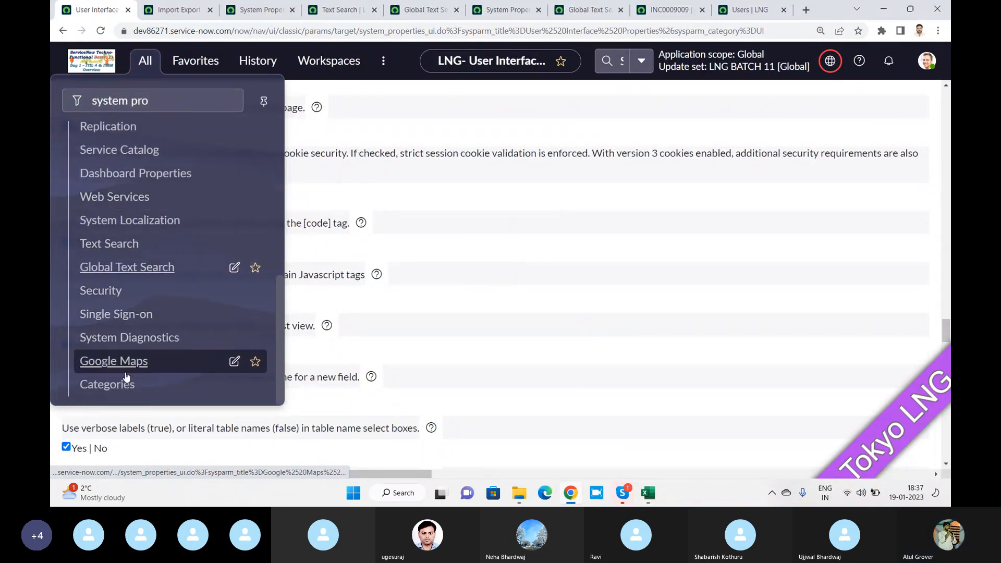
scroll(146, 281, "up", 2)
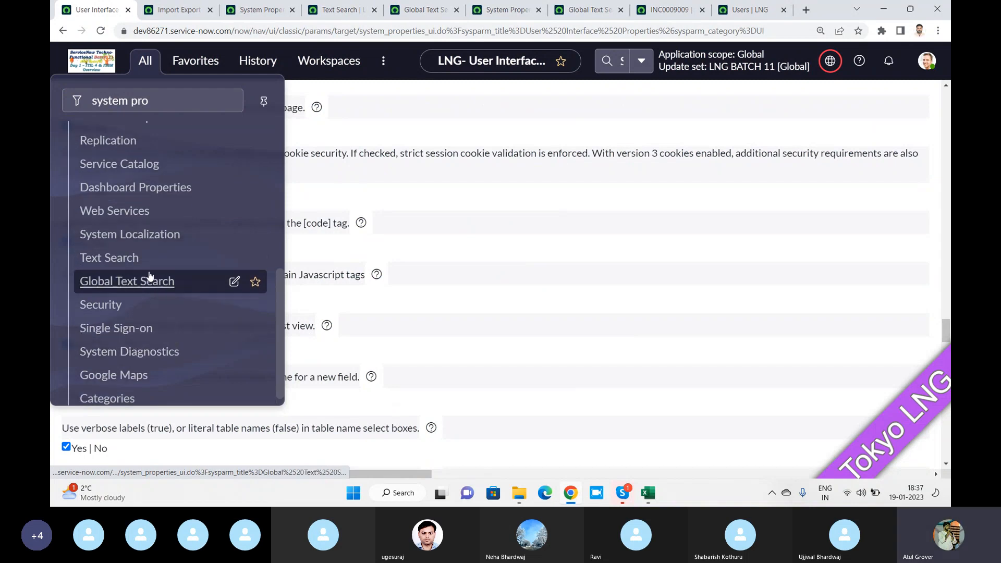
middle_click(139, 232)
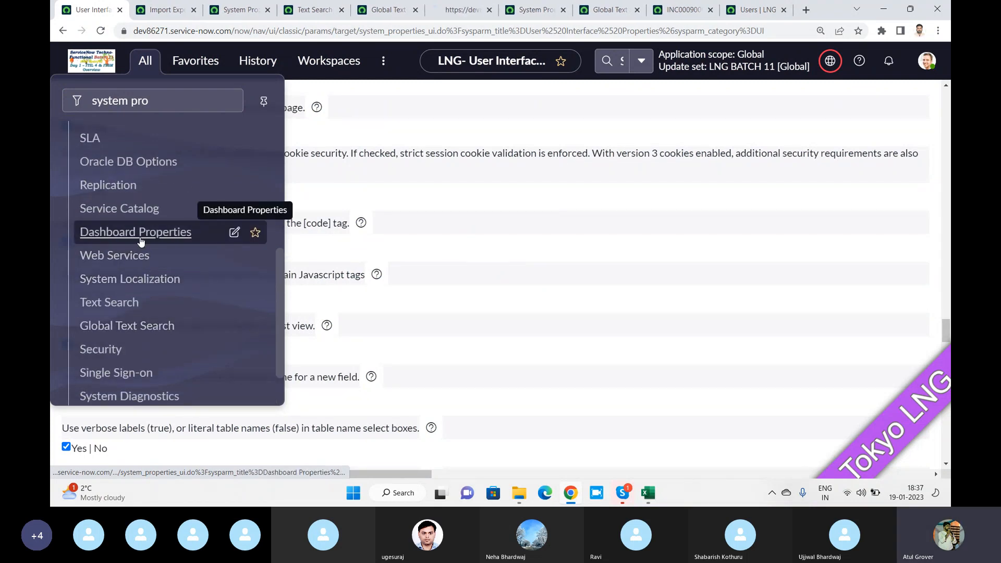
scroll(134, 254, "up", 6)
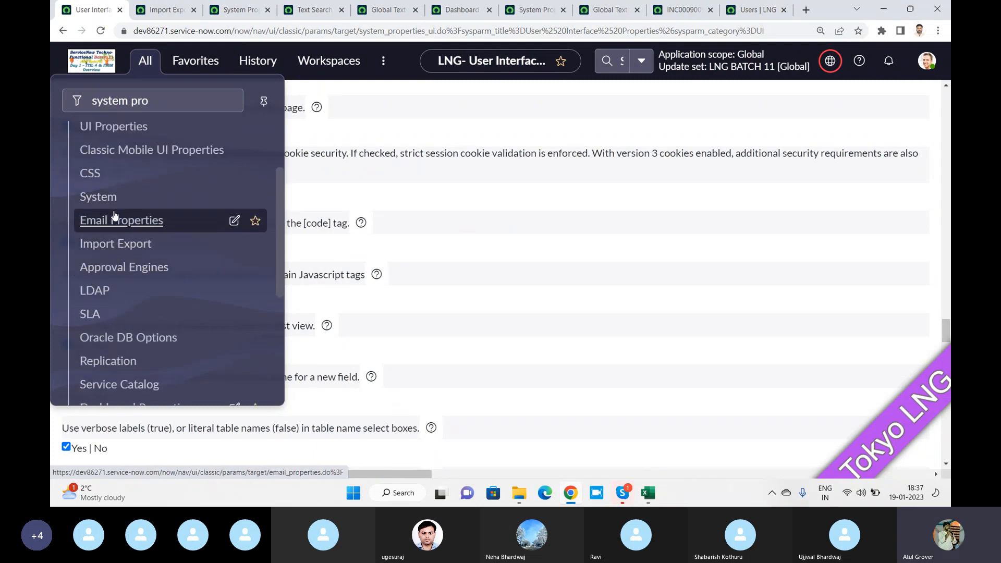
scroll(104, 230, "up", 2)
Open CSS properties in a new tab and scroll through the loaded page
left_click(87, 234, "ctrl")
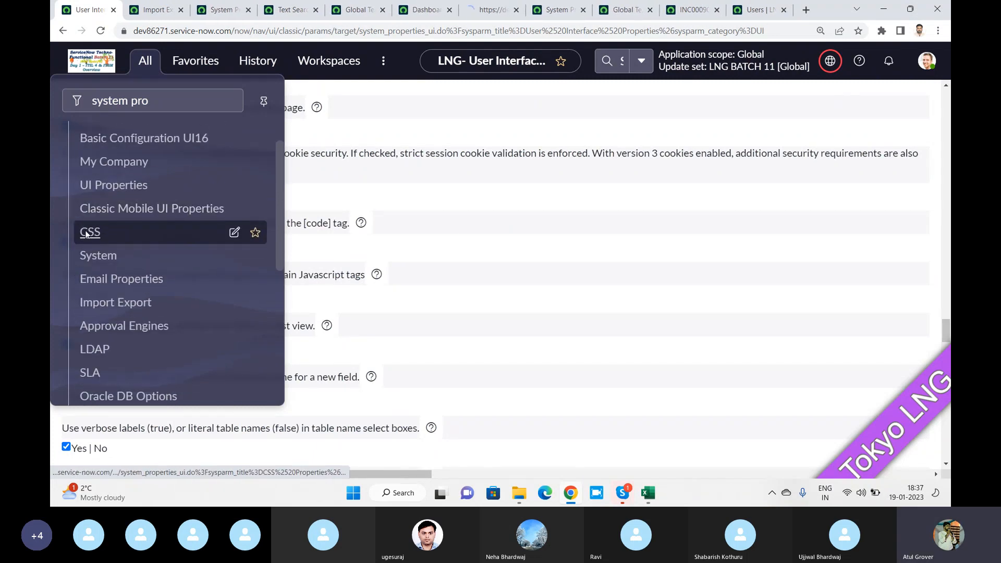
left_click(485, 11)
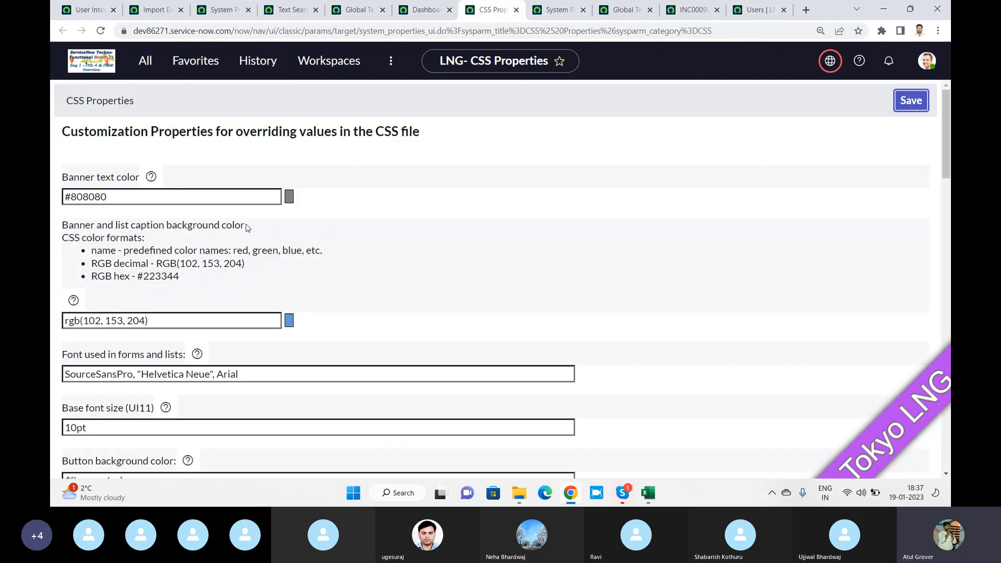
scroll(360, 172, "down", 3)
scroll(365, 171, "down", 3)
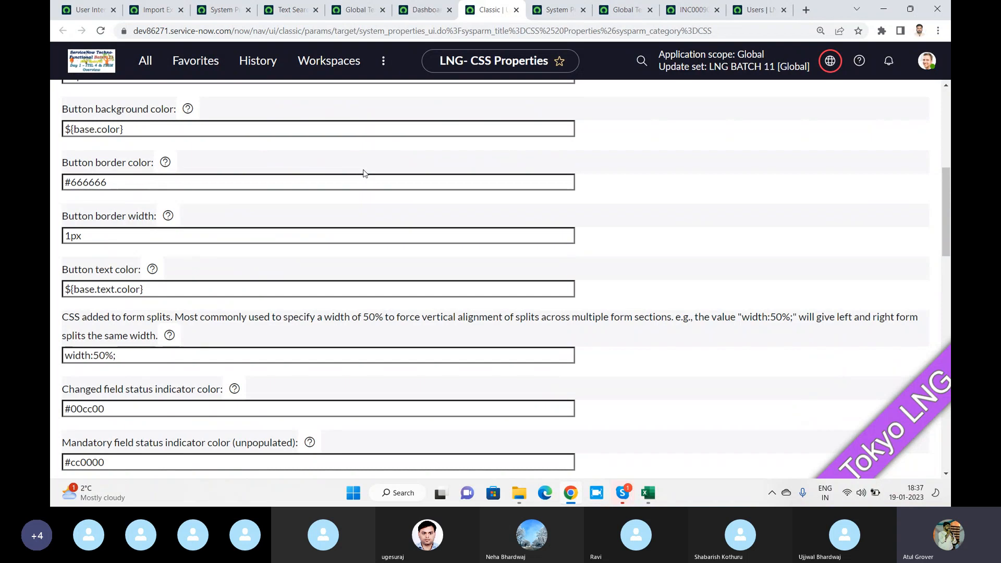
Check the video call window briefly, then return to the ServiceNow browser
key("alt+Tab")
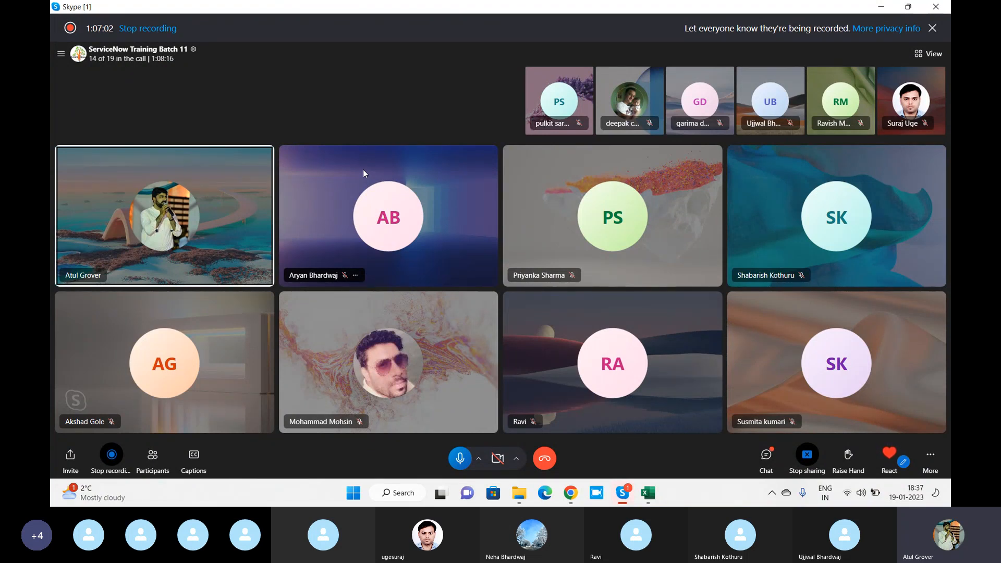
key("alt+Tab")
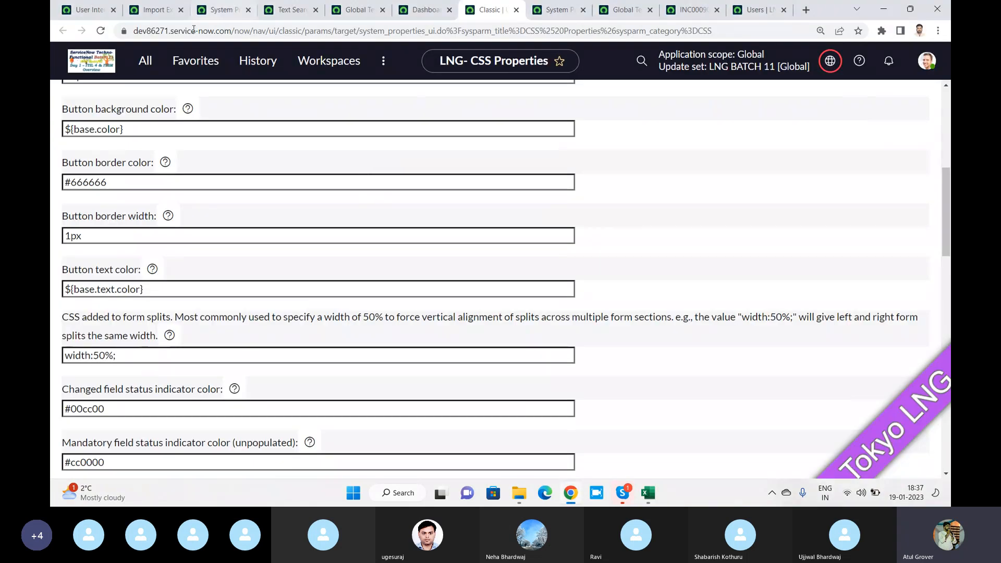
scroll(152, 145, "up", 5)
Reload the UI Properties page, select and deselect all its text, then return to INC0009009
left_click(84, 9)
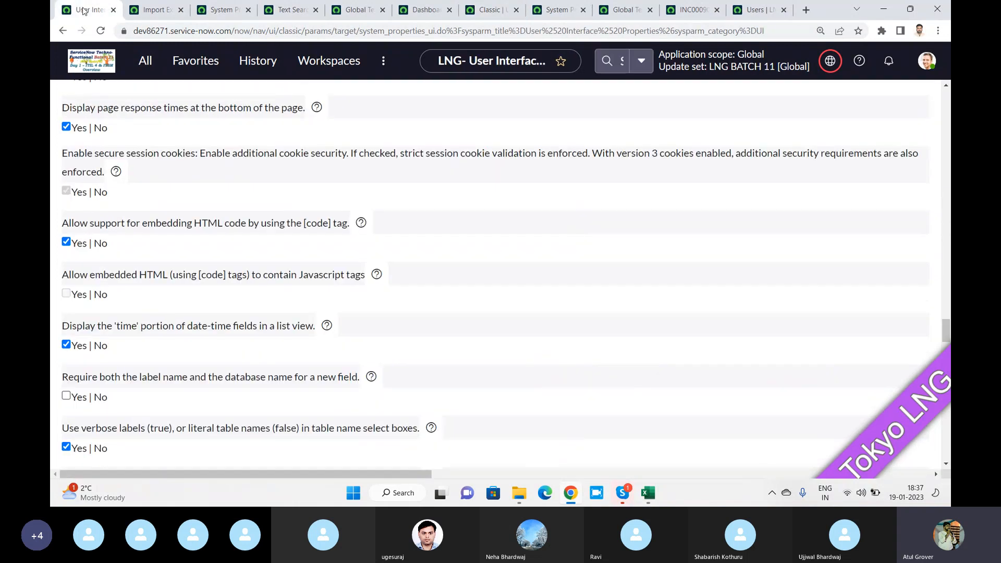
left_click(154, 59)
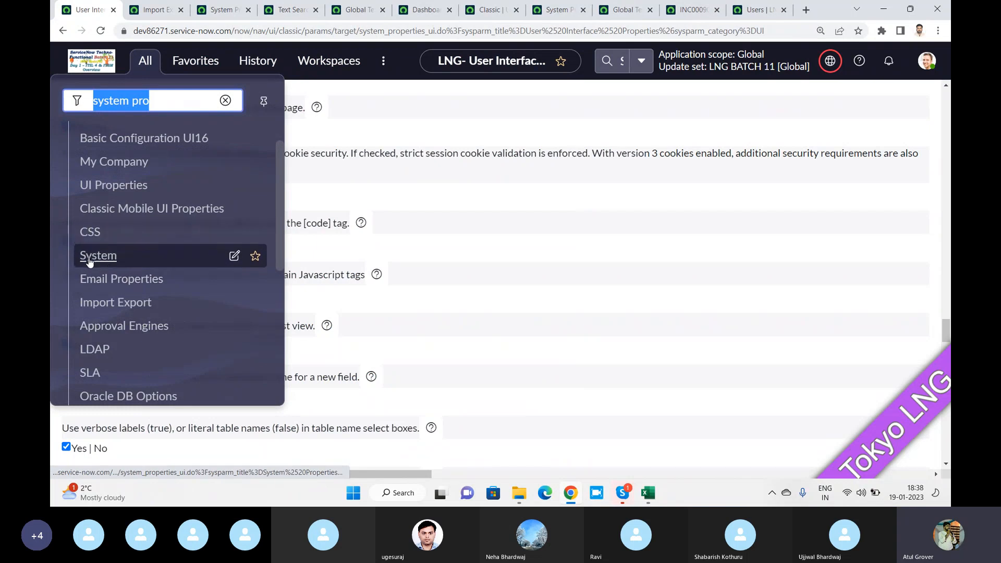
left_click(116, 189)
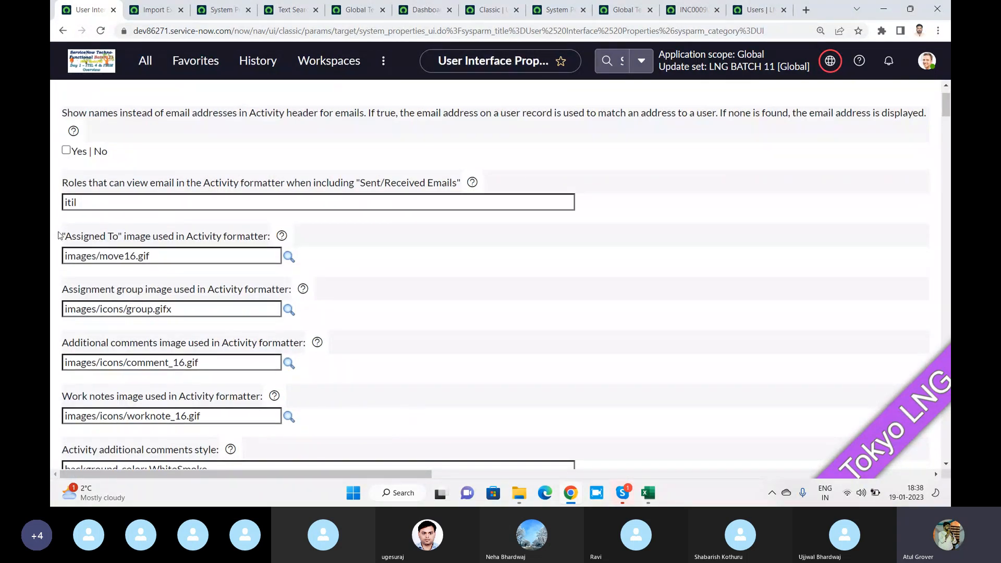
key("ctrl+a")
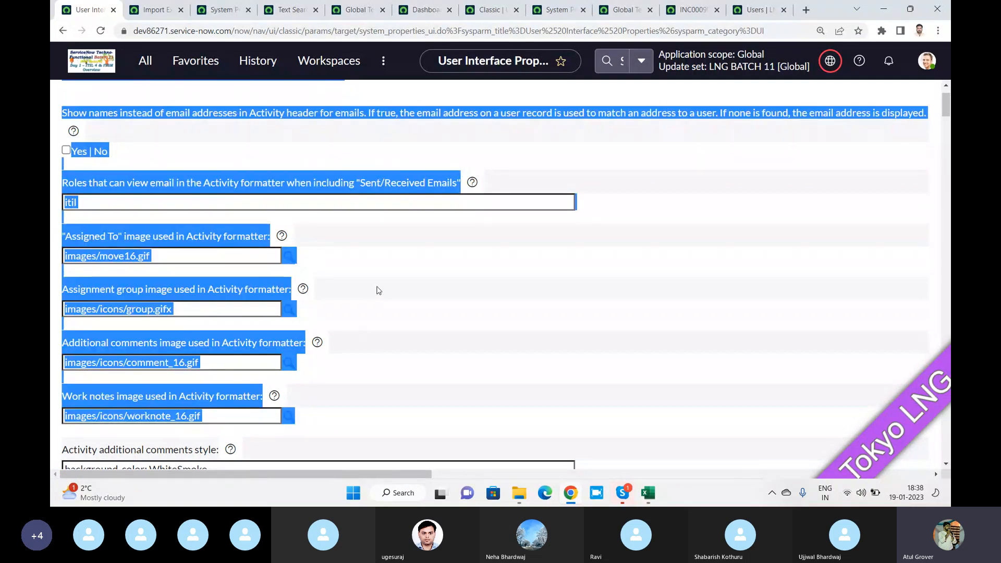
left_click(378, 290)
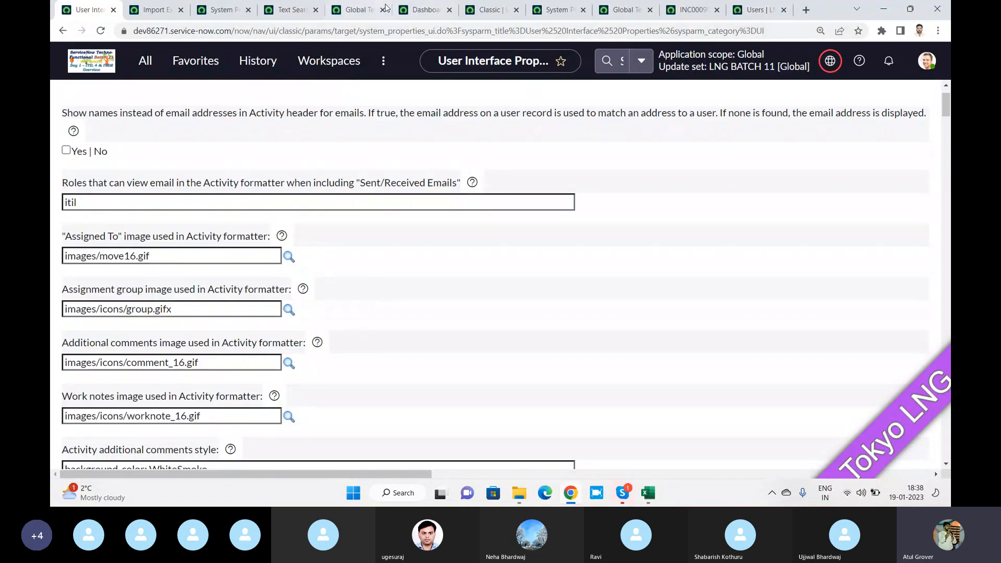
left_click(692, 10)
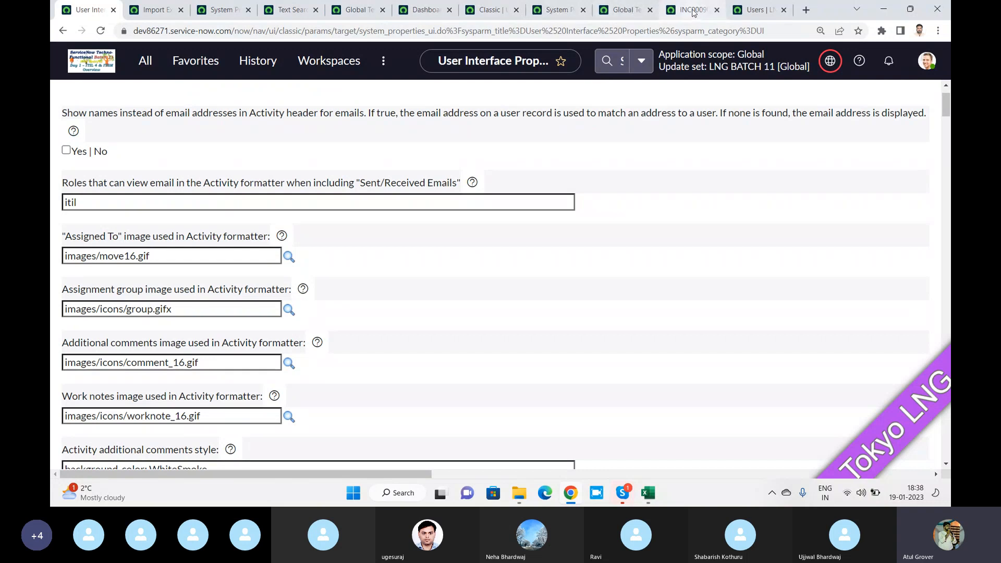
Set the incident's Assignment group to Incident Management, replacing the mistaken Analytics Settings Managers pick
scroll(337, 252, "down", 7)
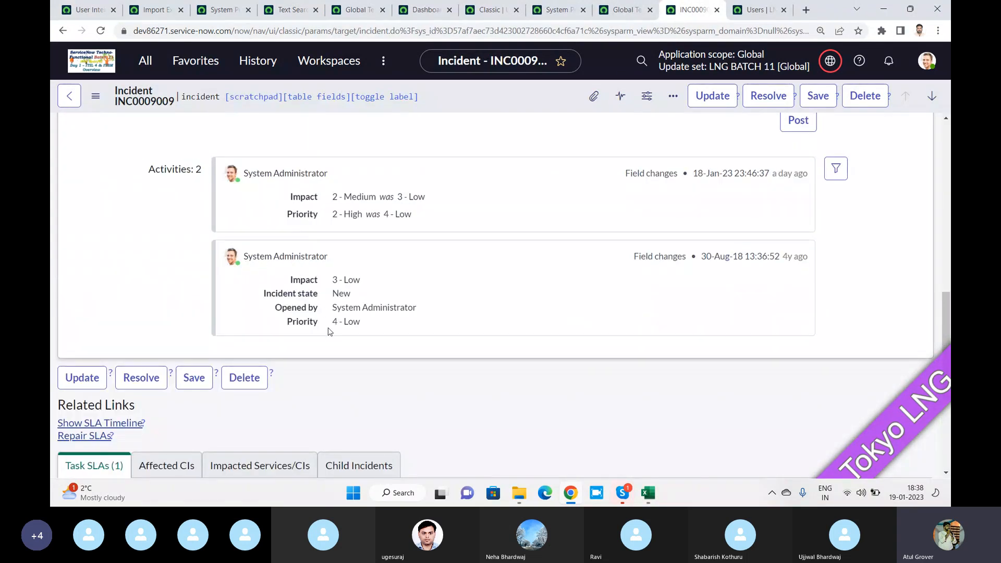
scroll(340, 218, "up", 8)
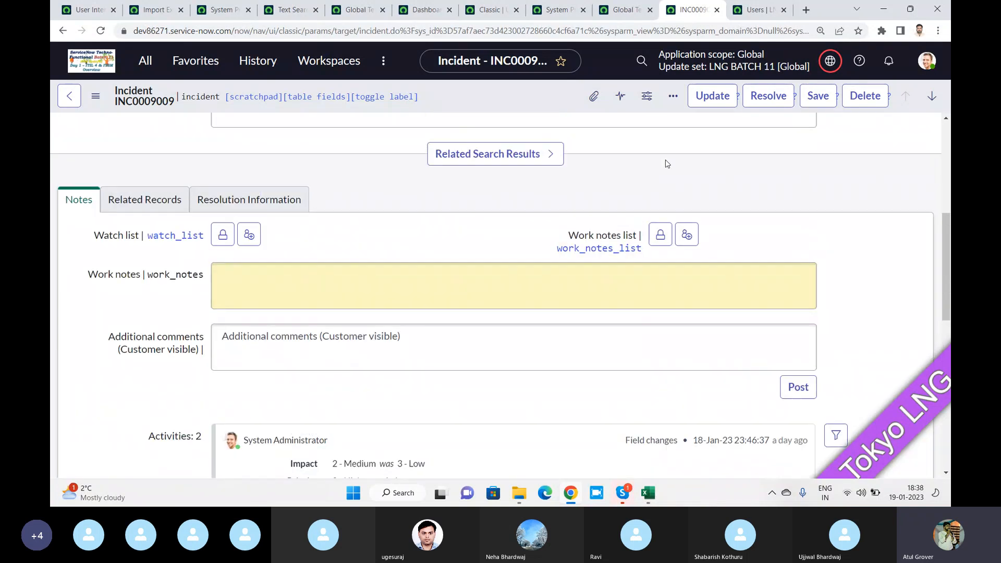
scroll(656, 140, "up", 1)
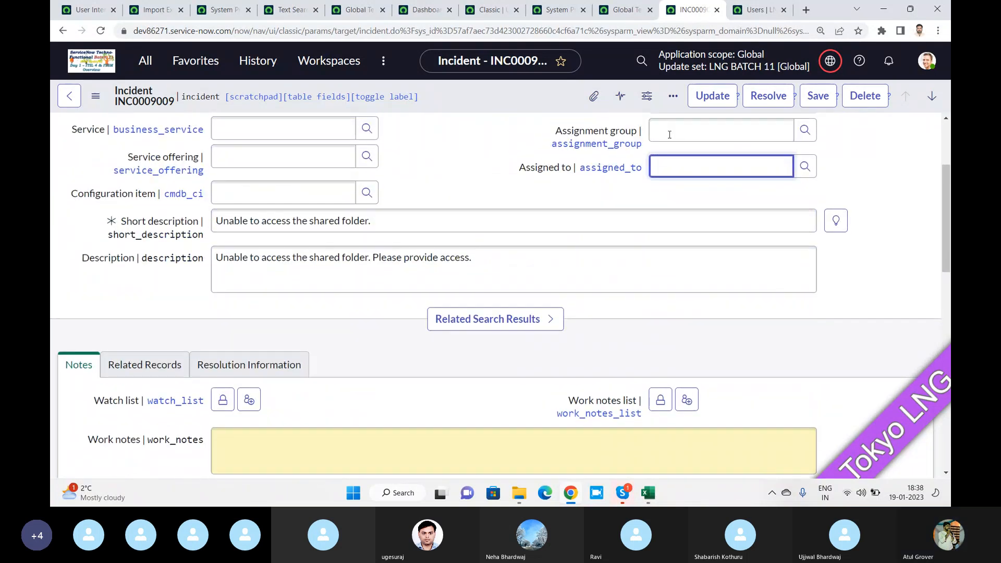
left_click(666, 168)
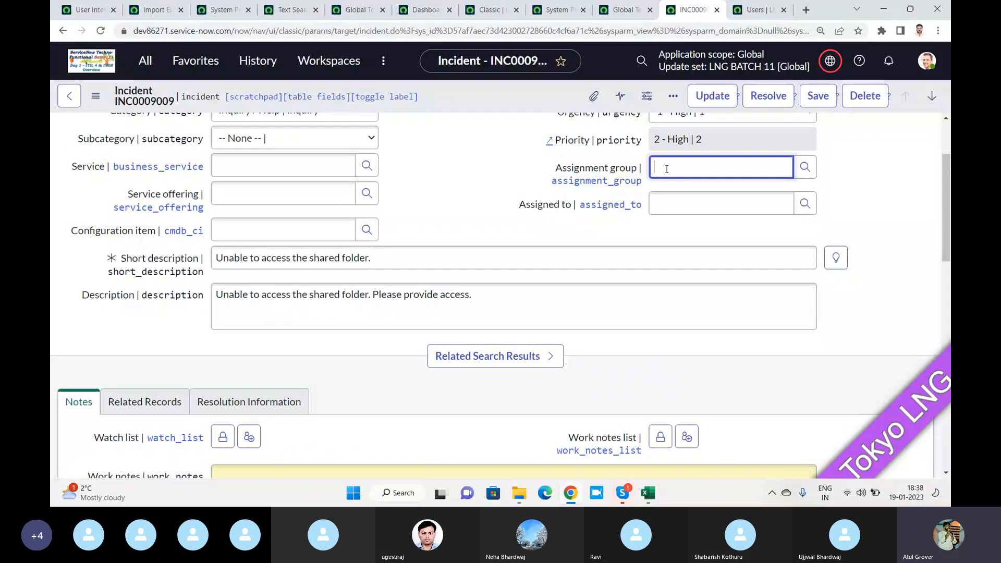
type("*")
left_click(686, 198)
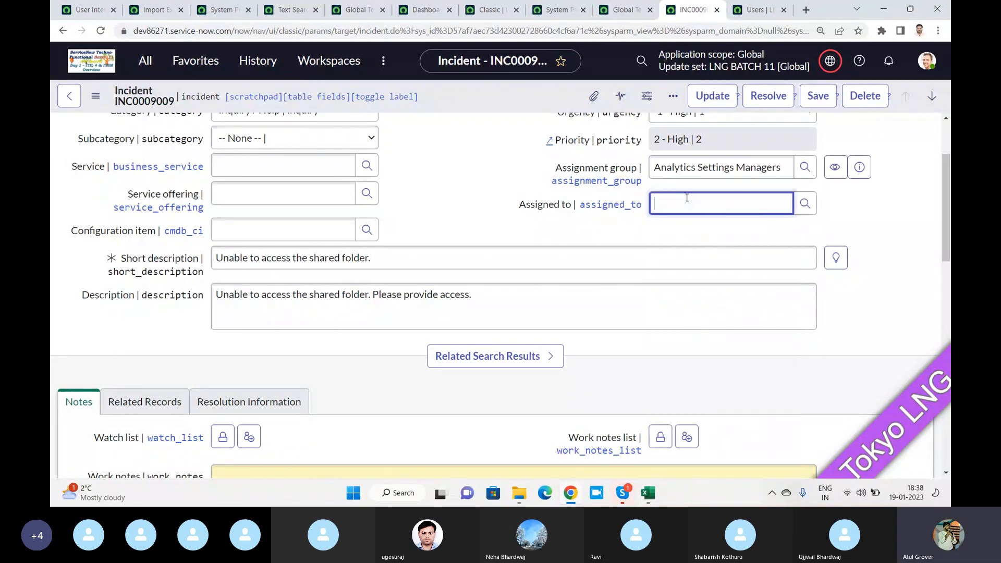
type("**")
left_click(688, 167)
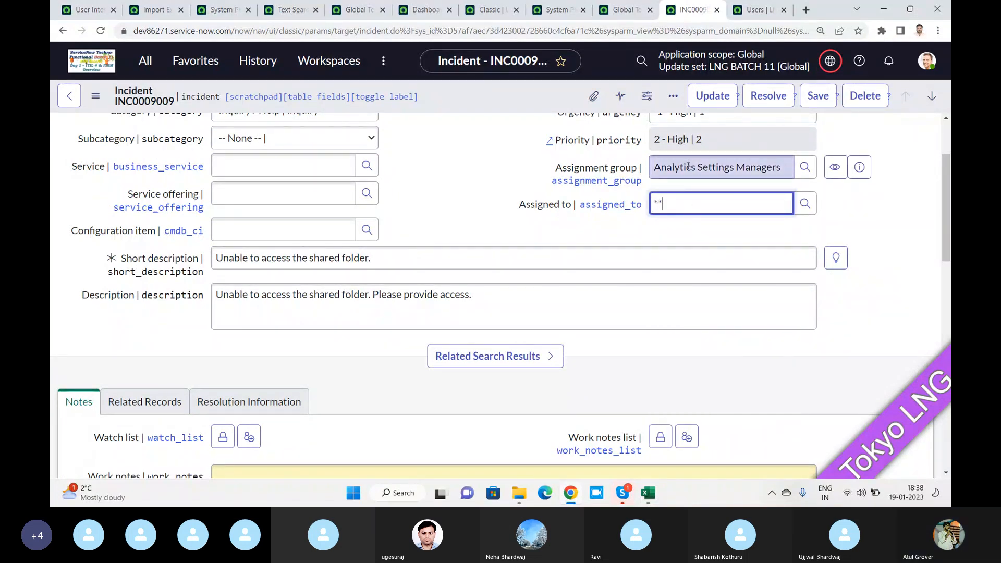
left_click_drag(787, 164, 562, 167)
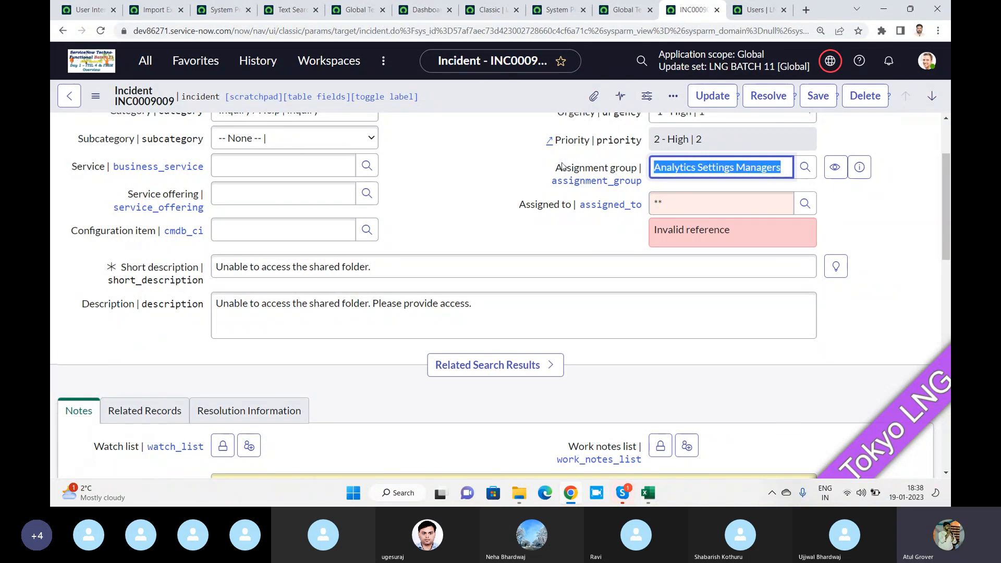
type("incide")
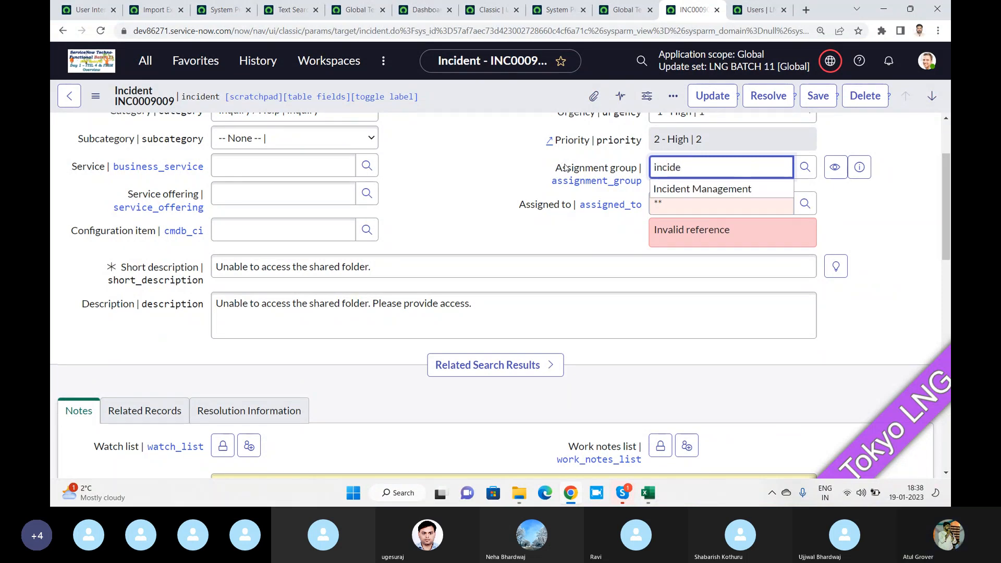
left_click(667, 190)
Assign the incident to Incident Manager and save the record from the header menu
left_click(680, 203)
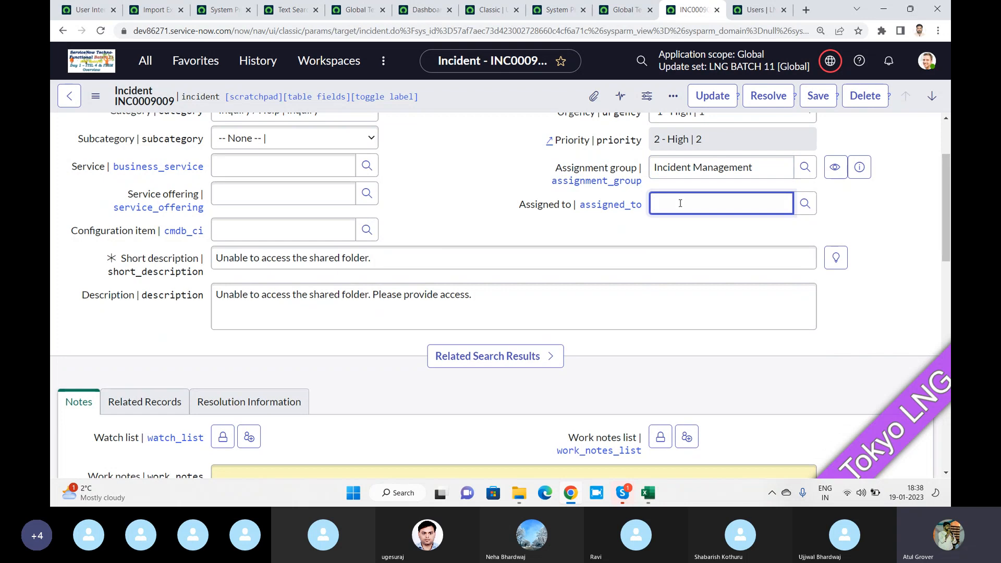
type("**")
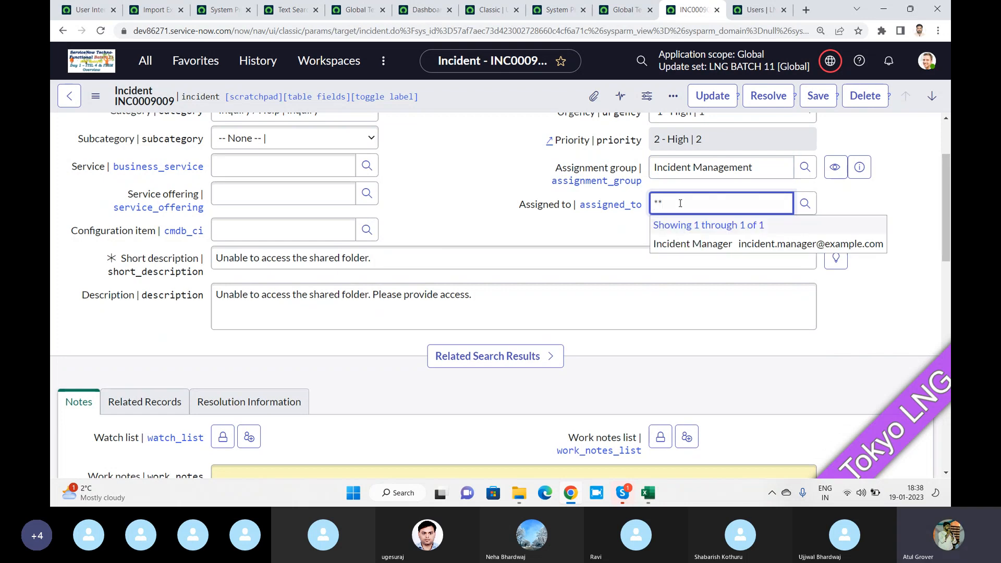
left_click(683, 244)
right_click(515, 92)
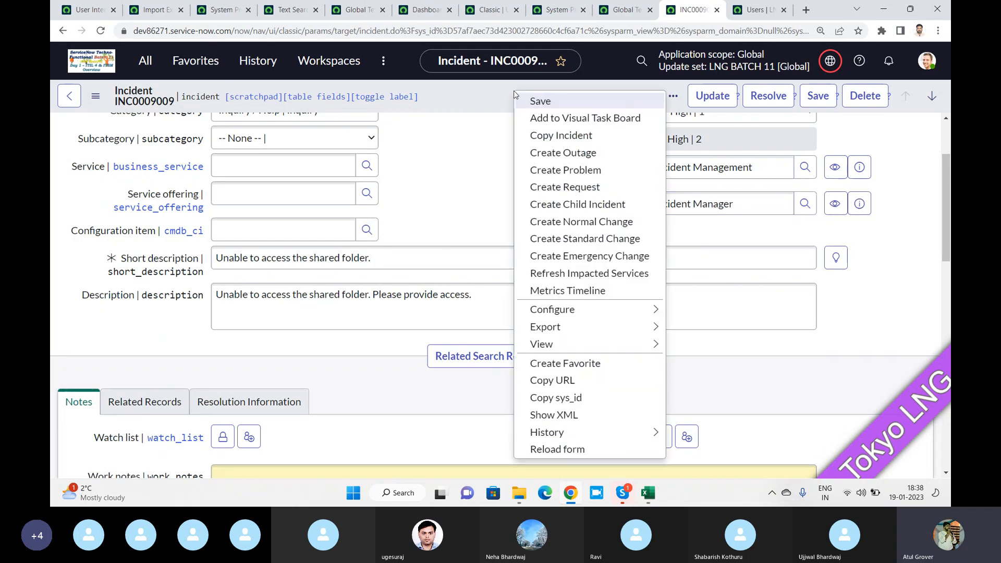
left_click(823, 102)
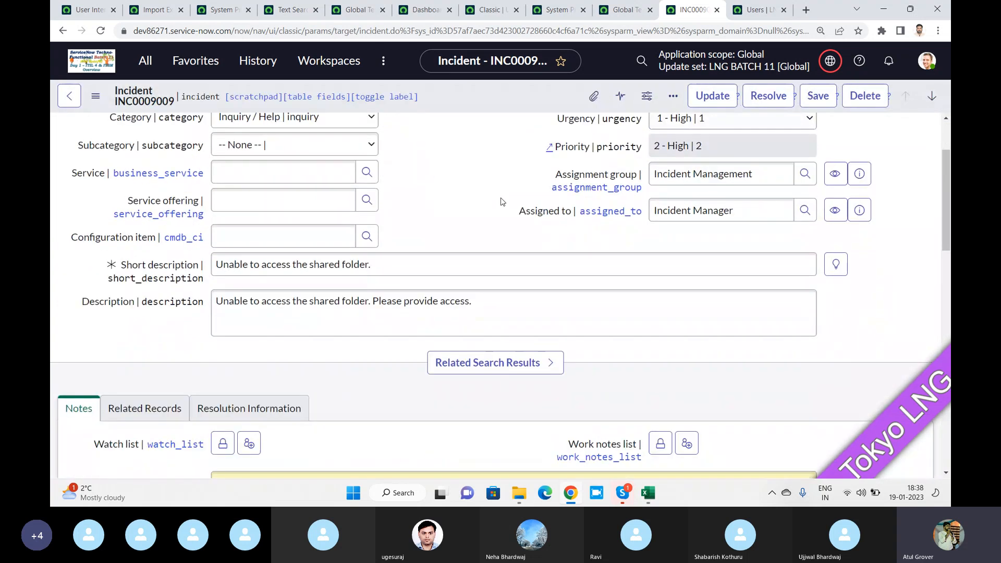
scroll(500, 202, "down", 8)
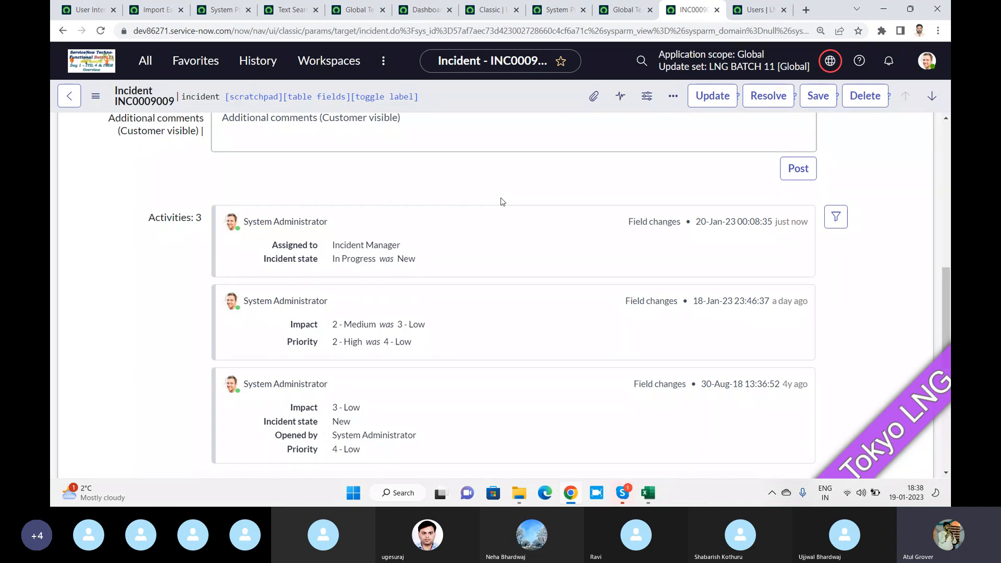
Switch from Chrome to the Skype call for ServiceNow Training Batch 11
key("alt+Tab")
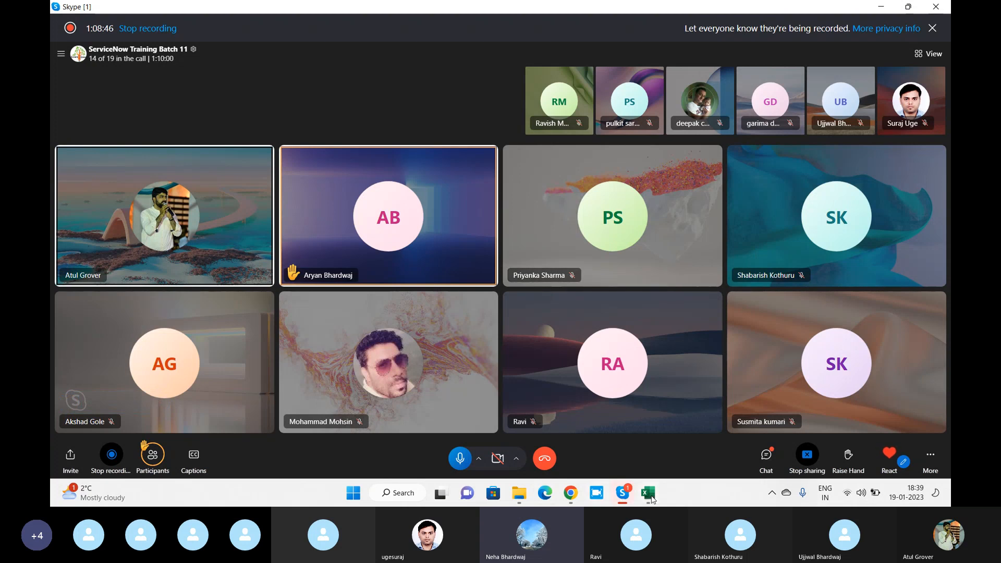
Bring INC0009009 back from Skype, scroll up to the notes, and briefly check the browser extensions list
left_click(573, 493)
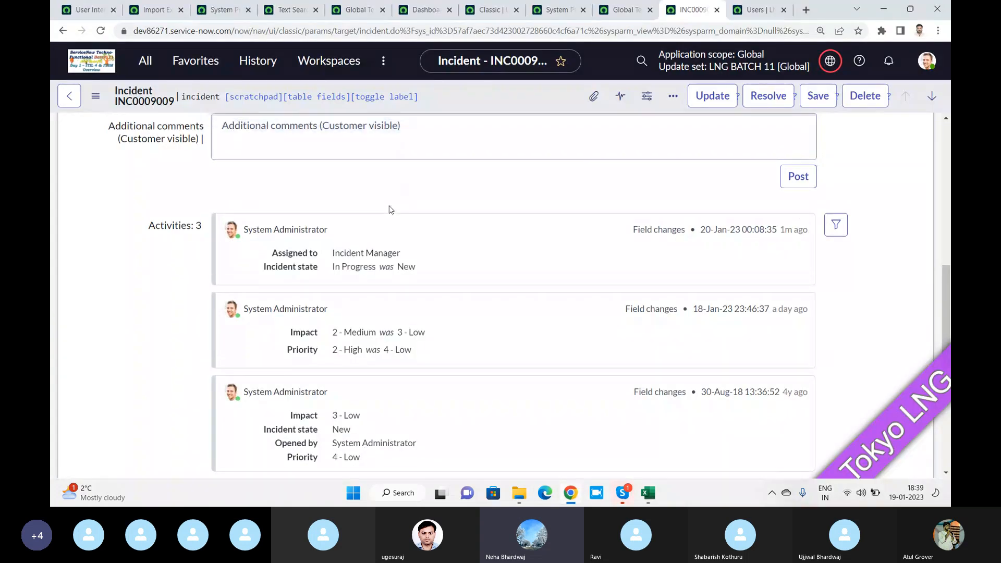
scroll(391, 207, "up", 3)
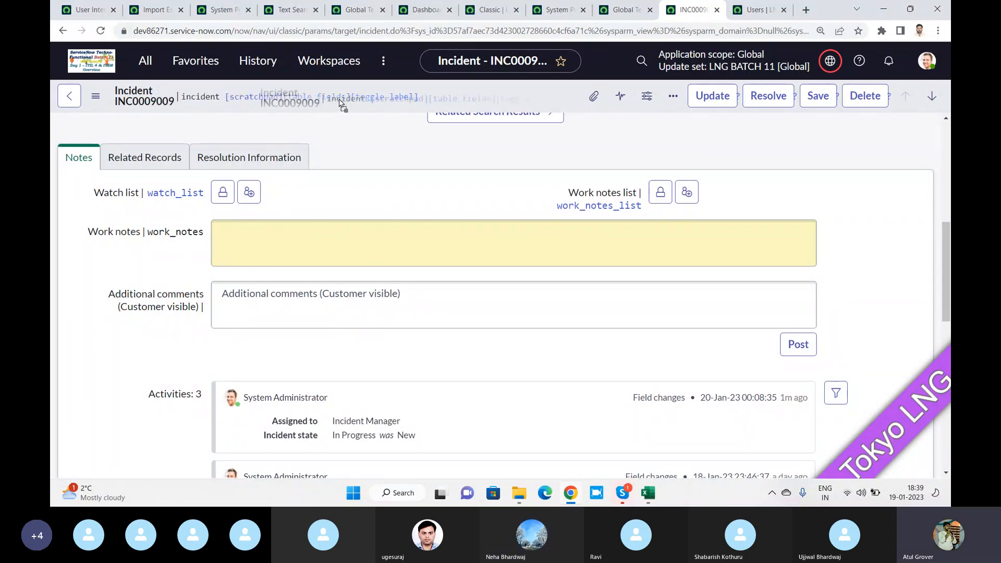
left_click_drag(419, 97, 224, 97)
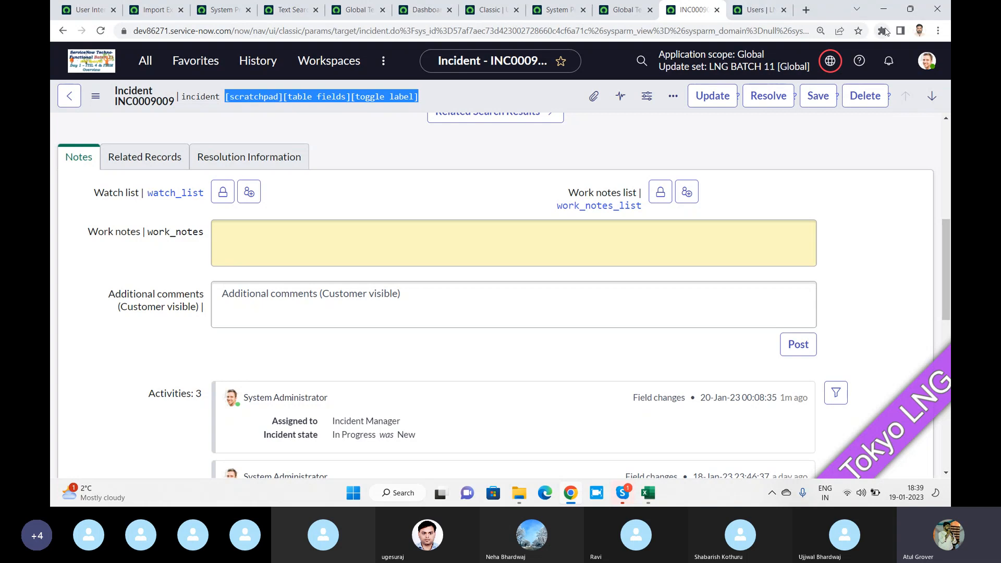
left_click(881, 31)
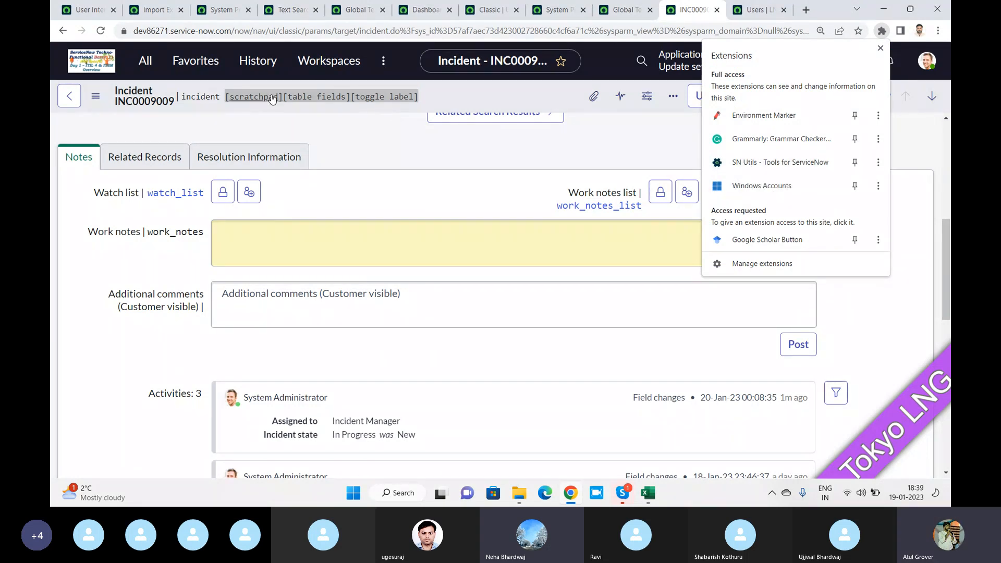
left_click(460, 95)
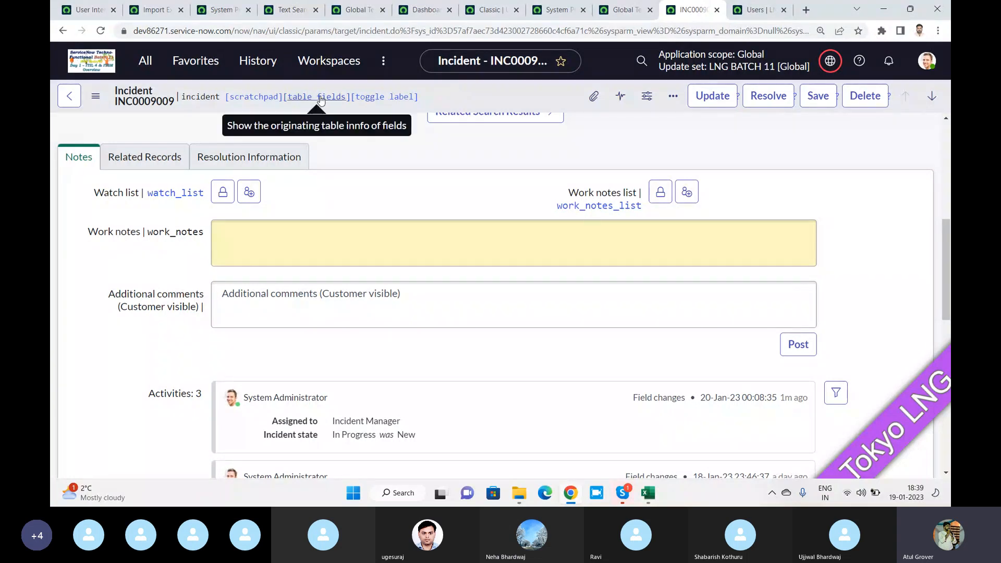
Display the form's scratchpad data with SN Utils, review it, and close the panel
left_click(256, 98)
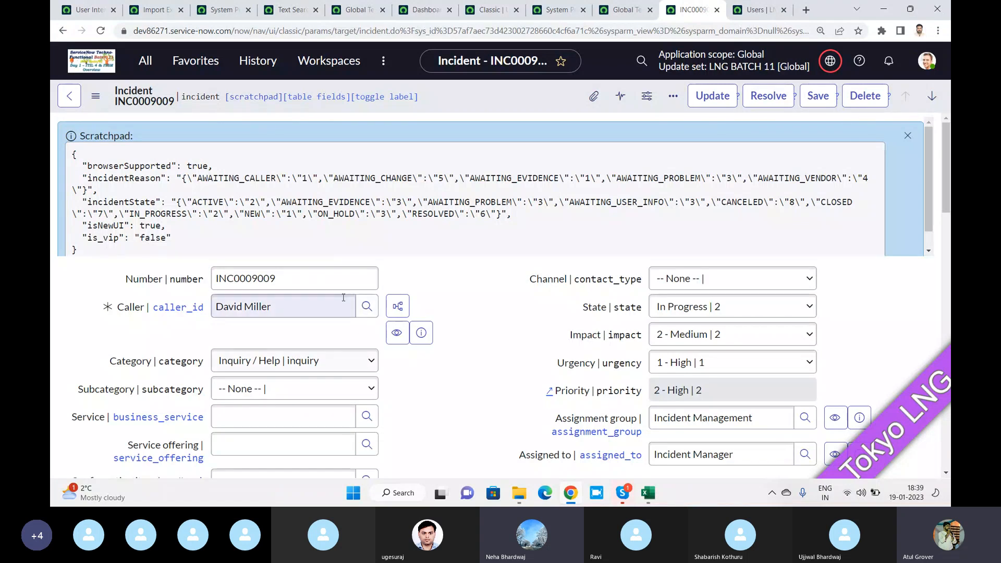
scroll(432, 281, "down", 2)
scroll(417, 271, "up", 2)
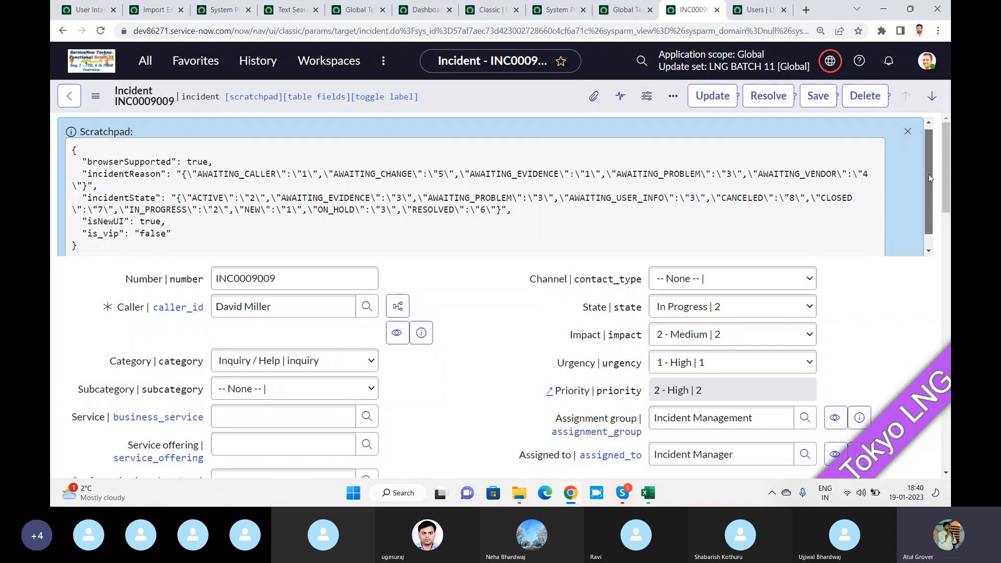
scroll(927, 167, "down", 1)
scroll(904, 146, "up", 1)
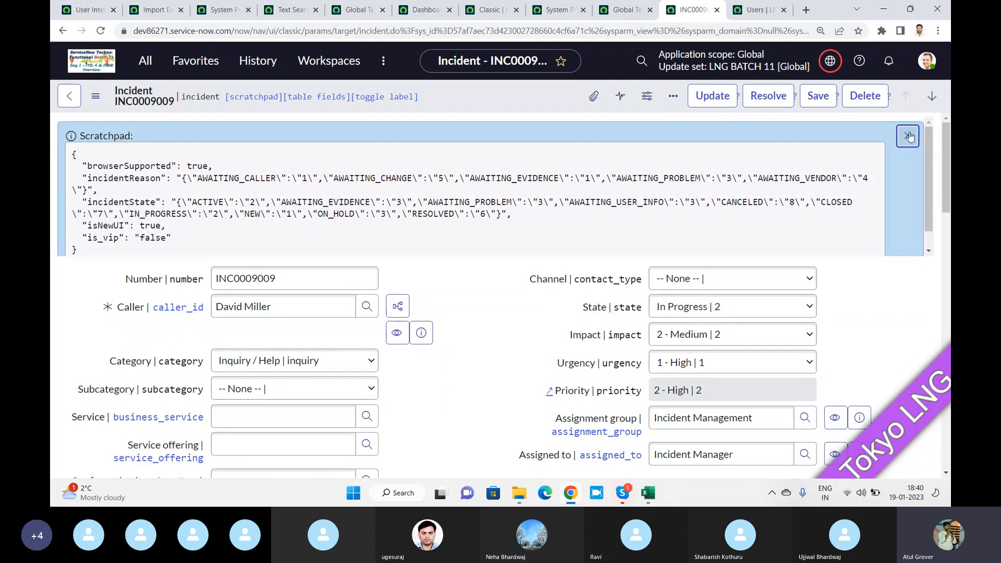
left_click(909, 137)
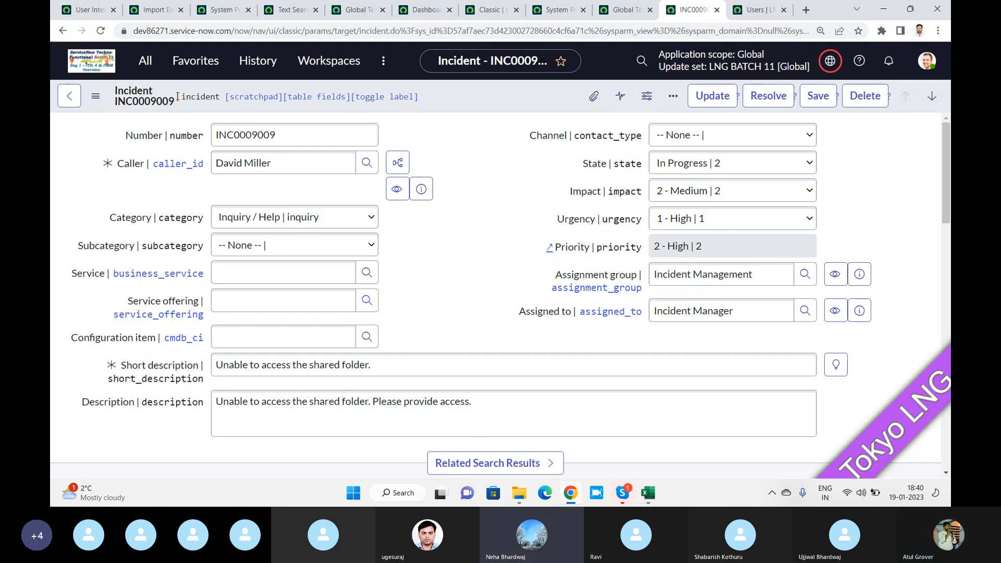
Show fields per table and toggle labels to the 'Label | field_name' format, e.g. Caller | caller_id
left_click(311, 97)
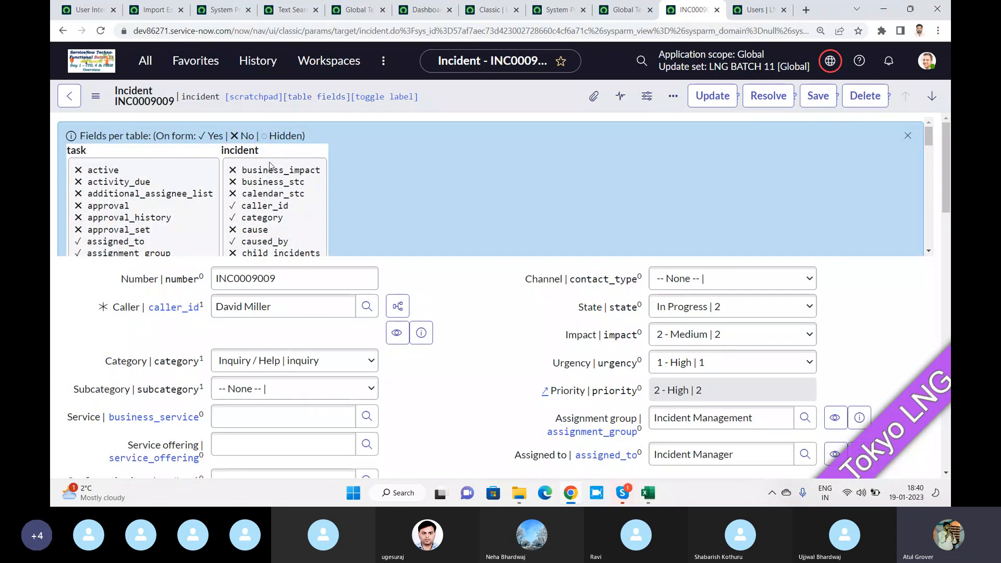
scroll(279, 185, "down", 6)
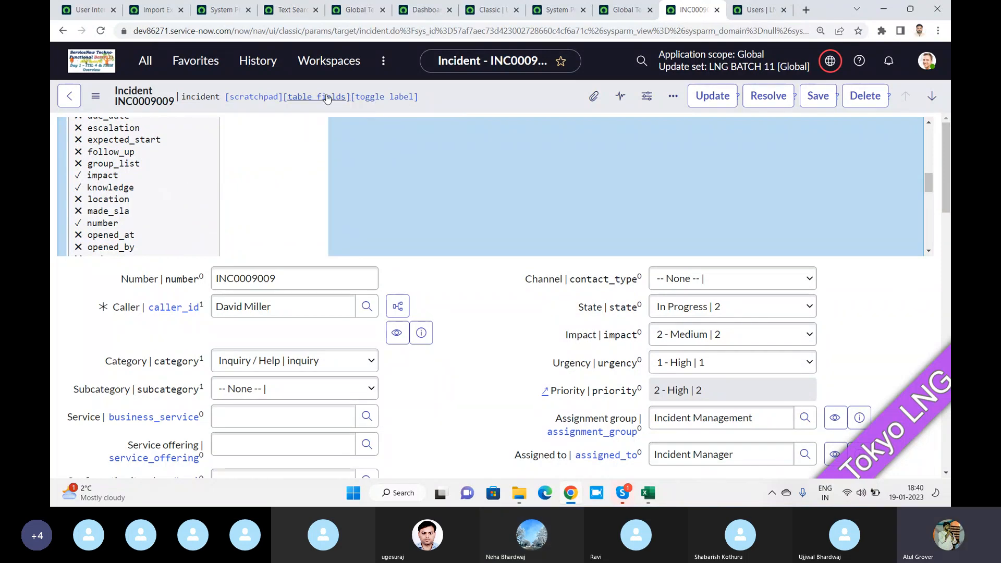
left_click(386, 97)
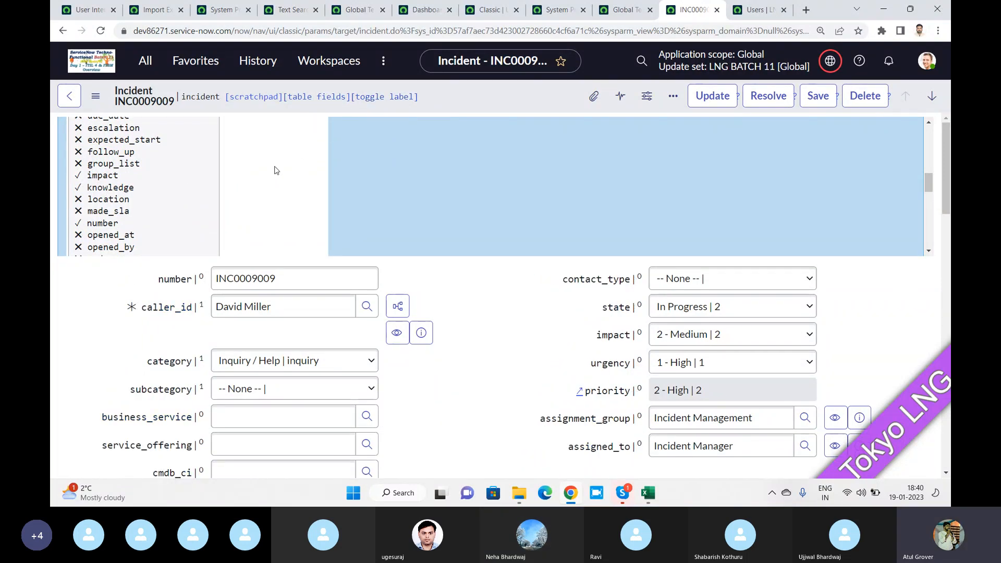
scroll(275, 175, "up", 7)
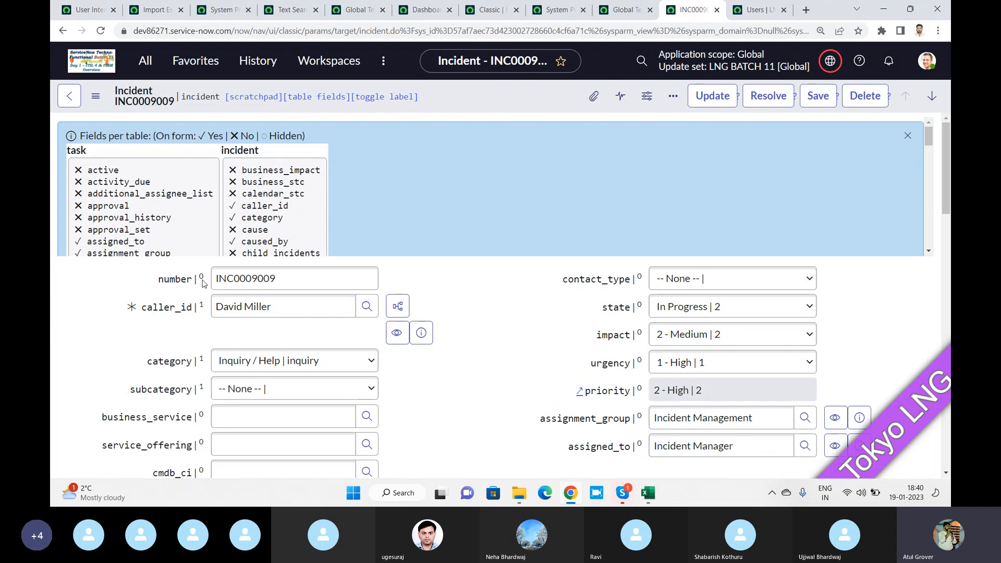
left_click(374, 100)
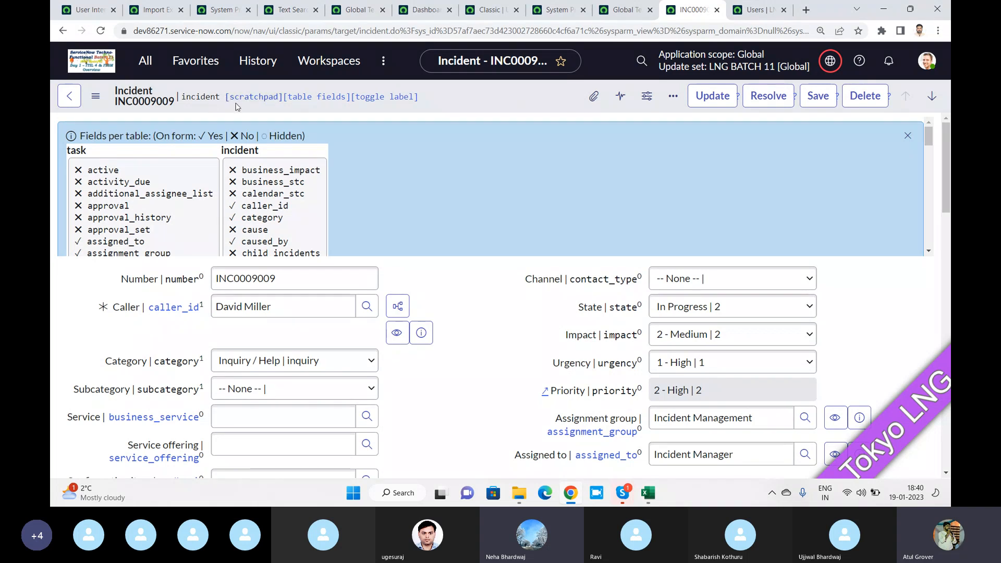
left_click(907, 135)
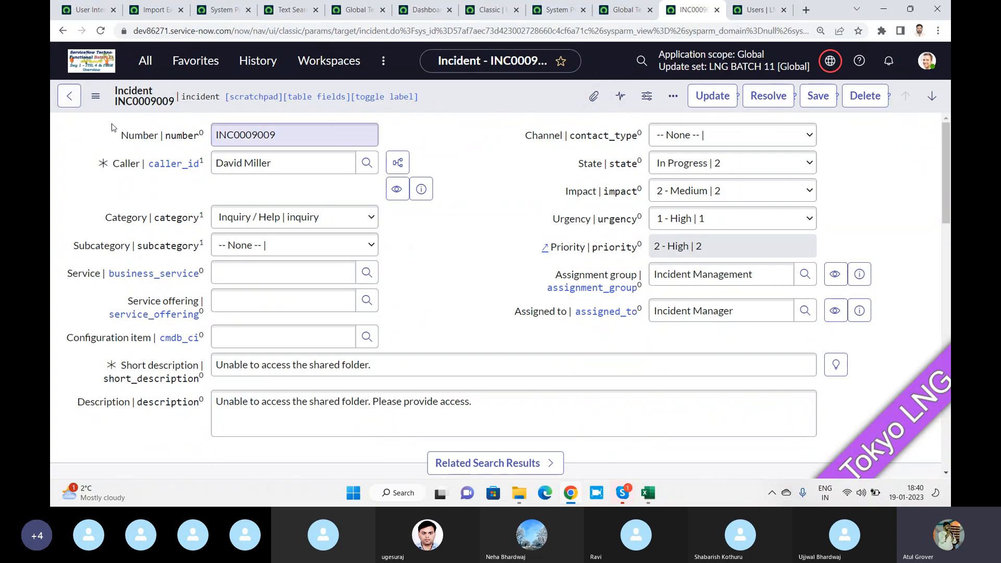
right_click(139, 139)
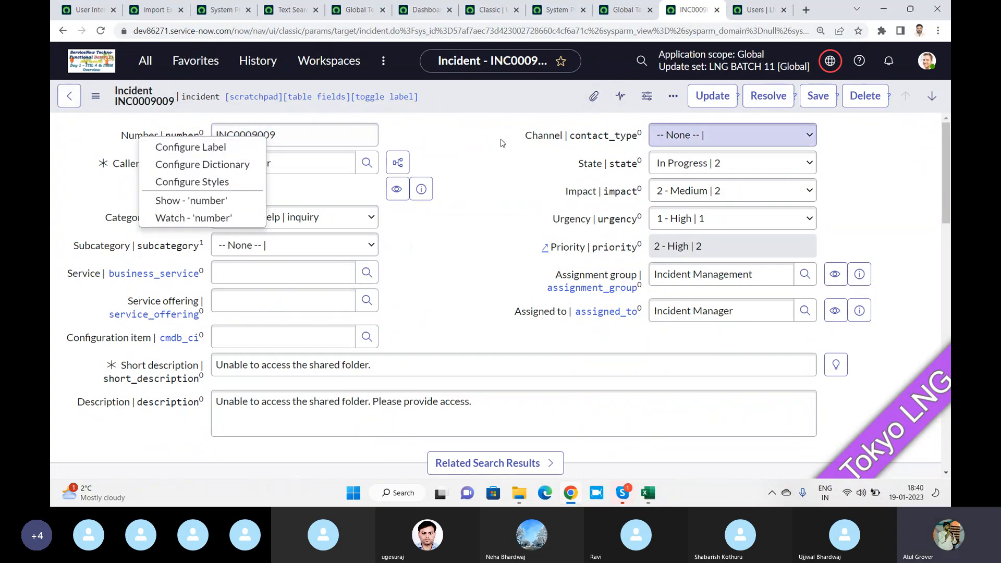
left_click(190, 141)
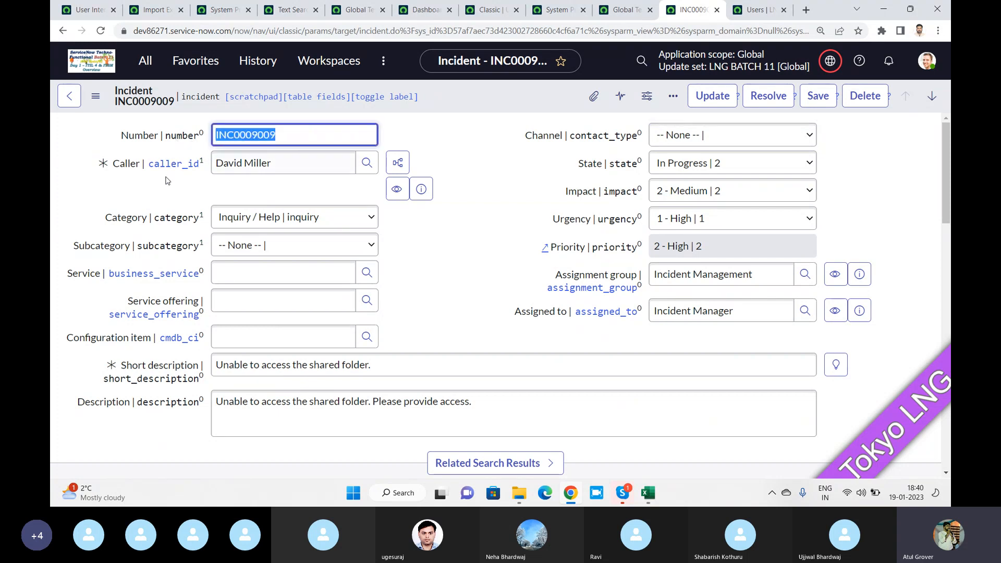
double_click(123, 164)
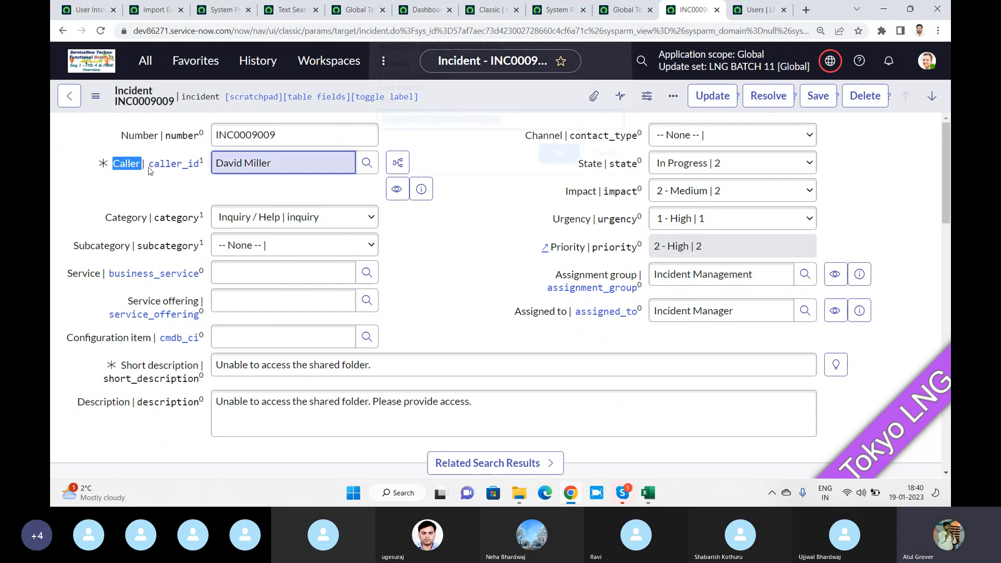
left_click(517, 121)
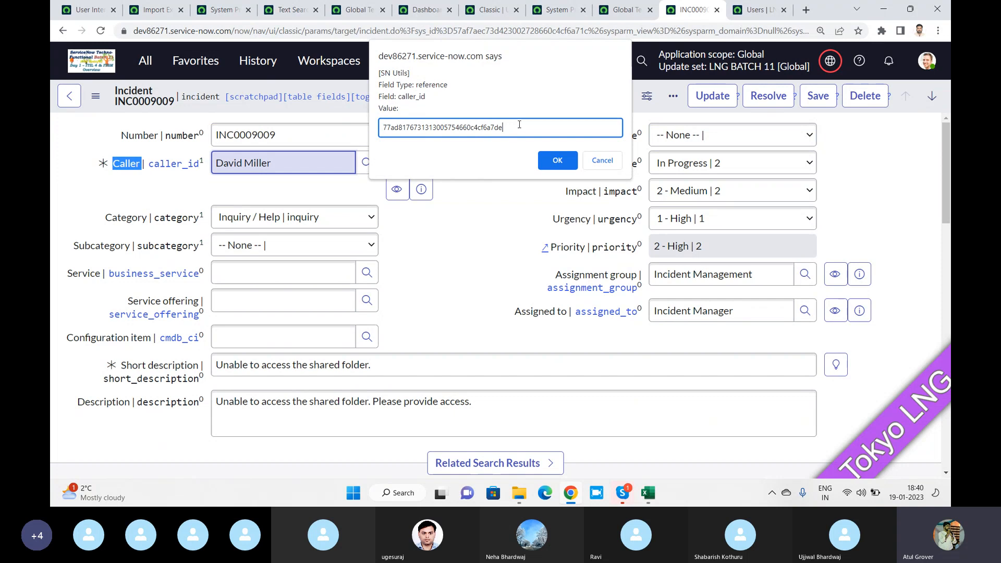
left_click_drag(519, 125, 365, 140)
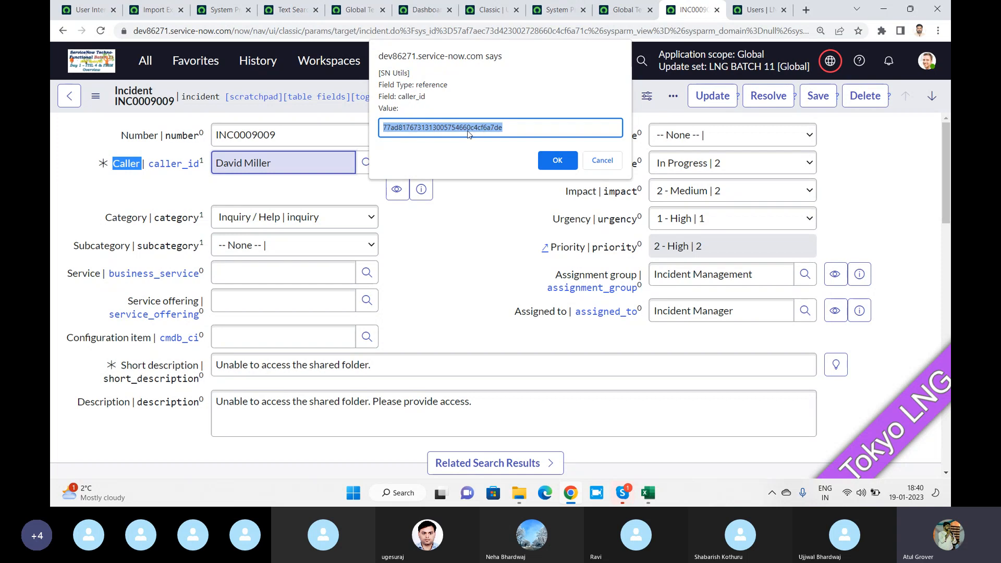
left_click(601, 160)
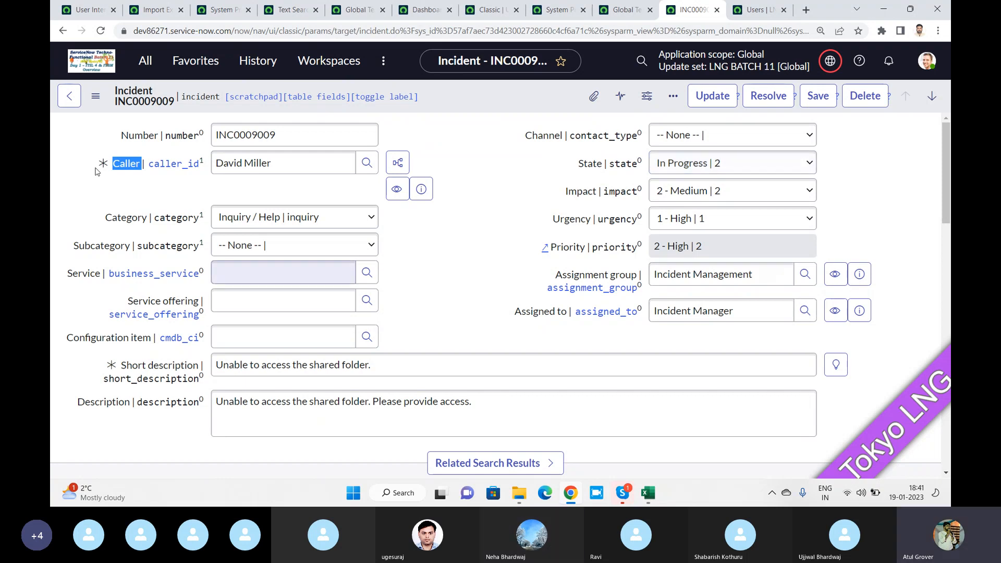
Bring up the SN Utils slash command list from the navigator filter, then dismiss it
left_click(145, 61)
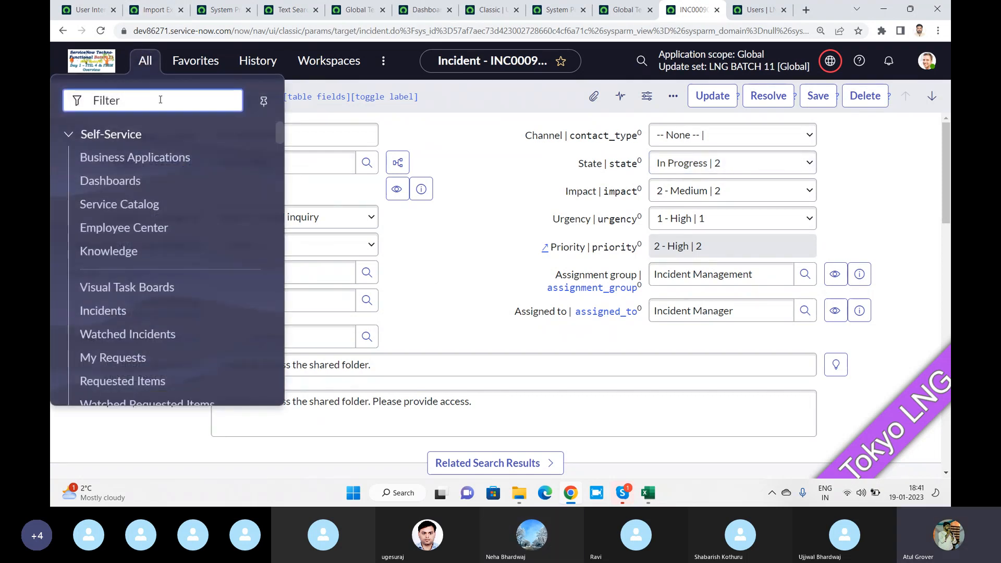
type("/")
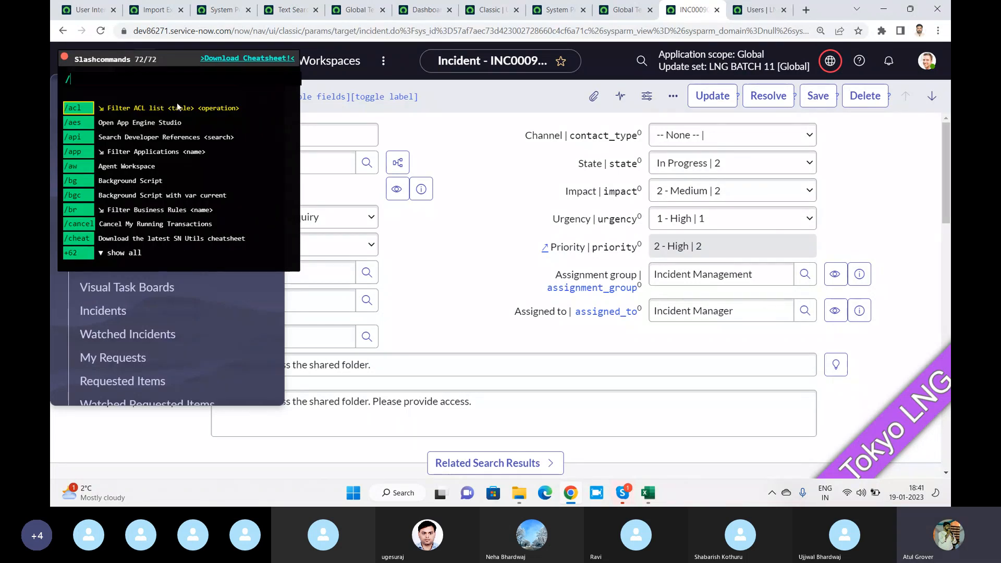
left_click(482, 146)
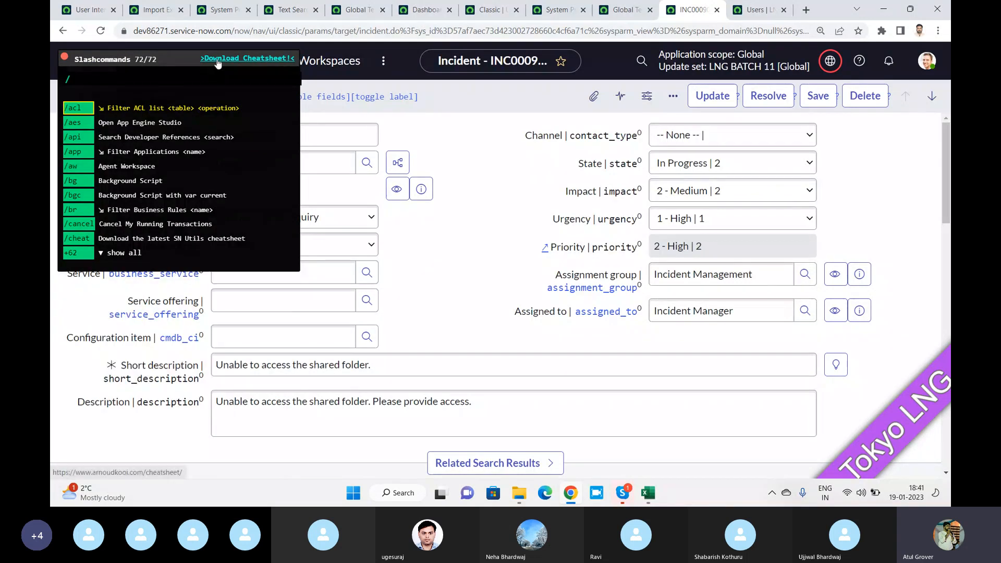
double_click(75, 82)
key("Escape")
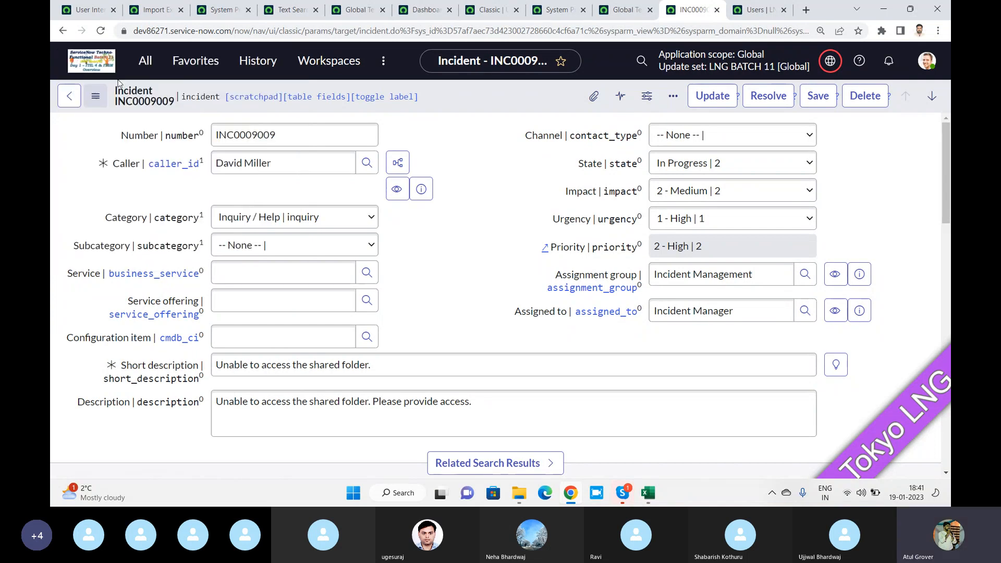
Run the /incident slash command to load incident_list.do
left_click(147, 62)
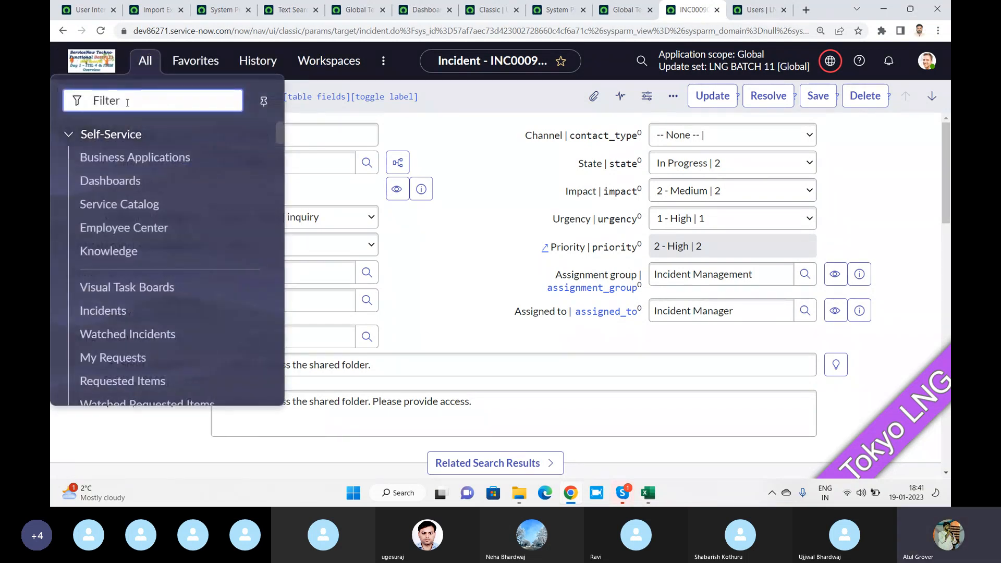
type("/")
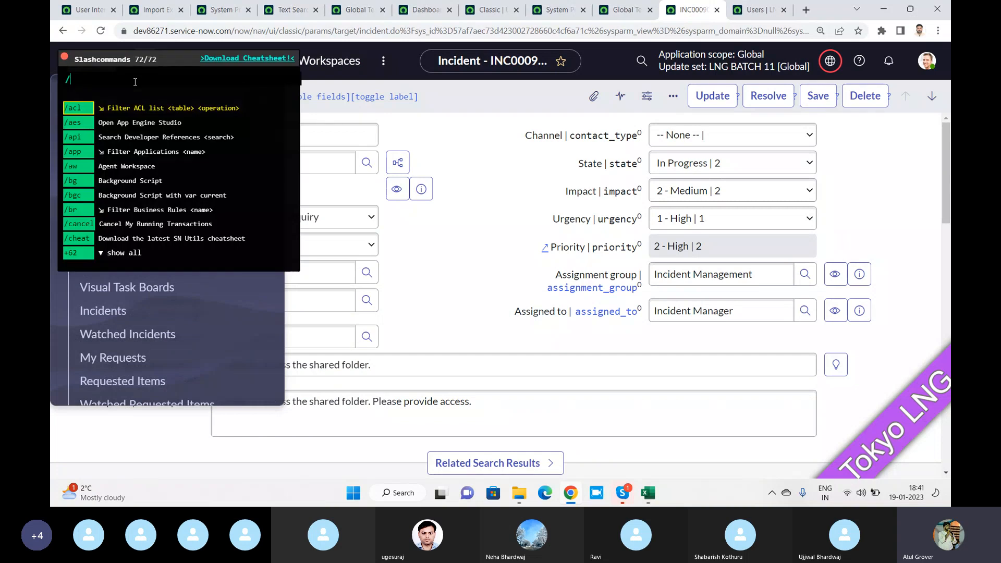
type("incide")
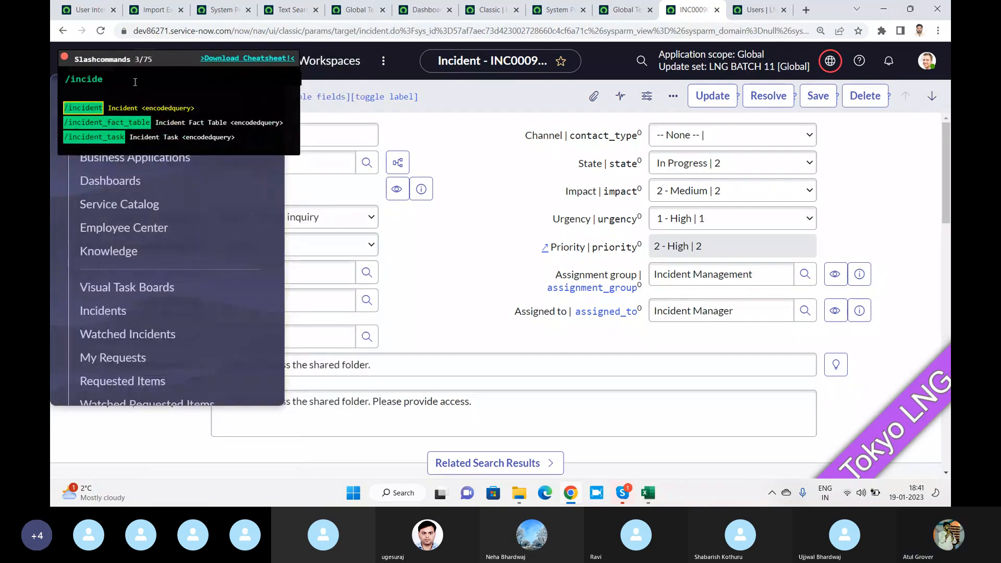
left_click(86, 112)
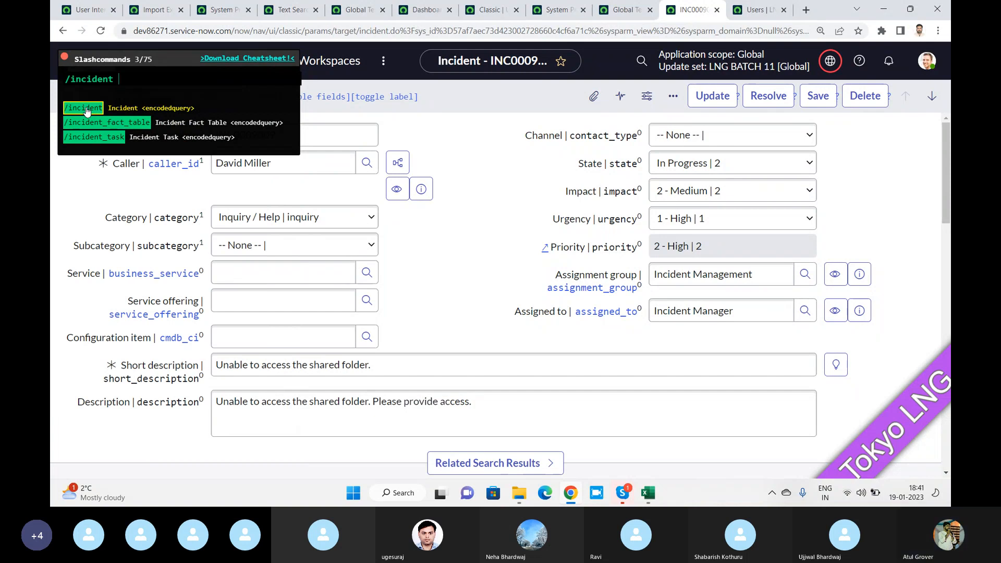
double_click(86, 107)
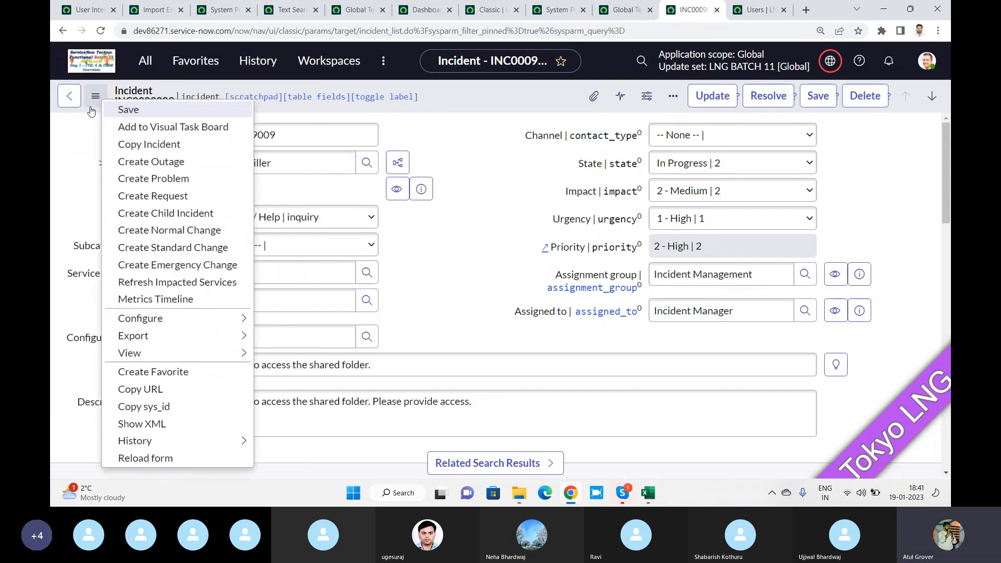
left_click(93, 107)
left_click(144, 66)
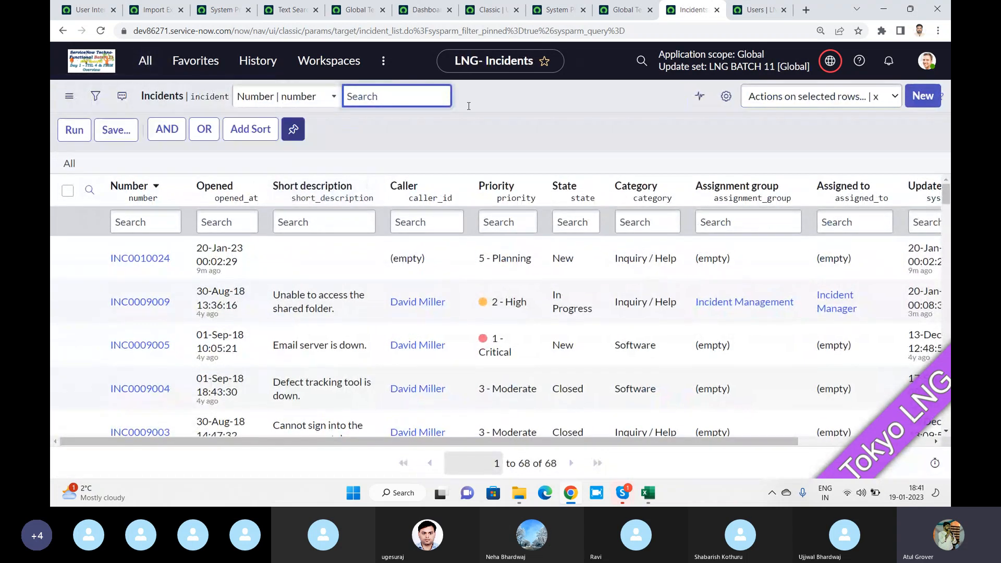
scroll(426, 233, "down", 1)
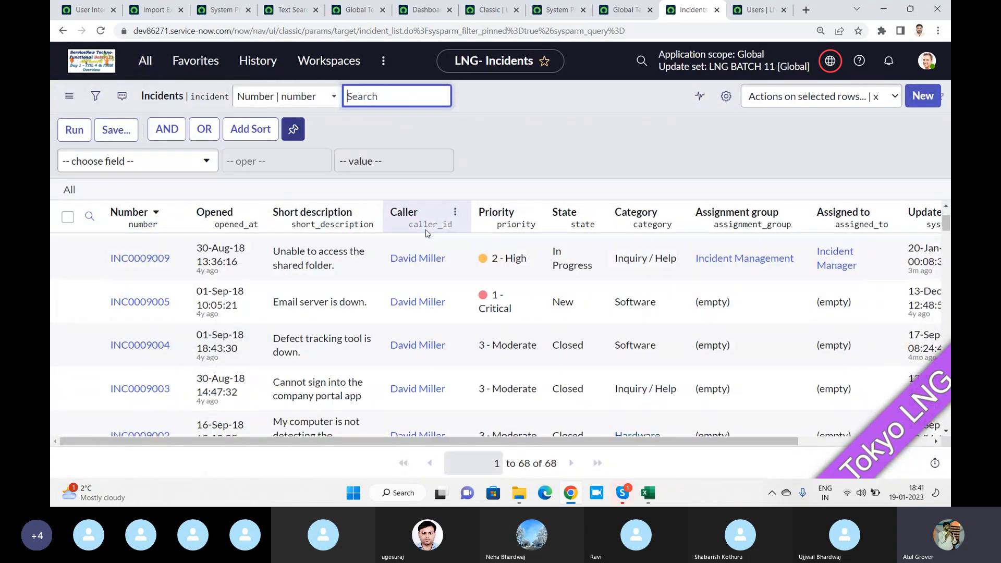
scroll(426, 234, "down", 3)
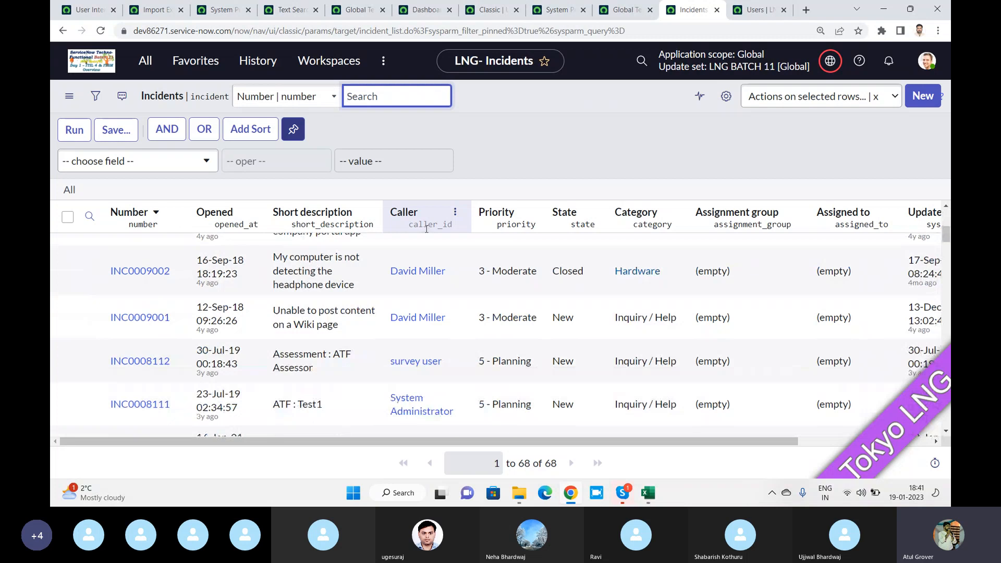
left_click(150, 61)
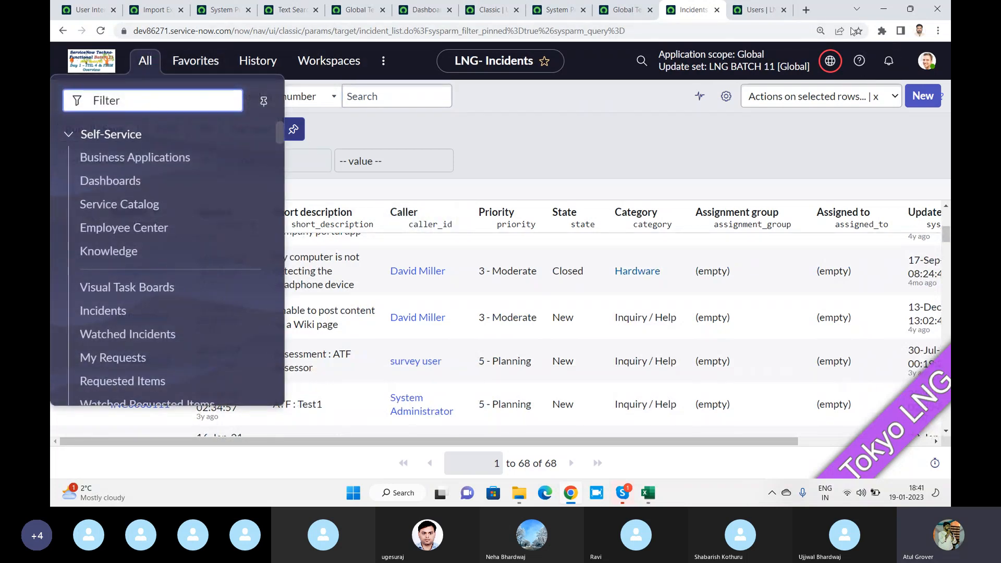
left_click(881, 31)
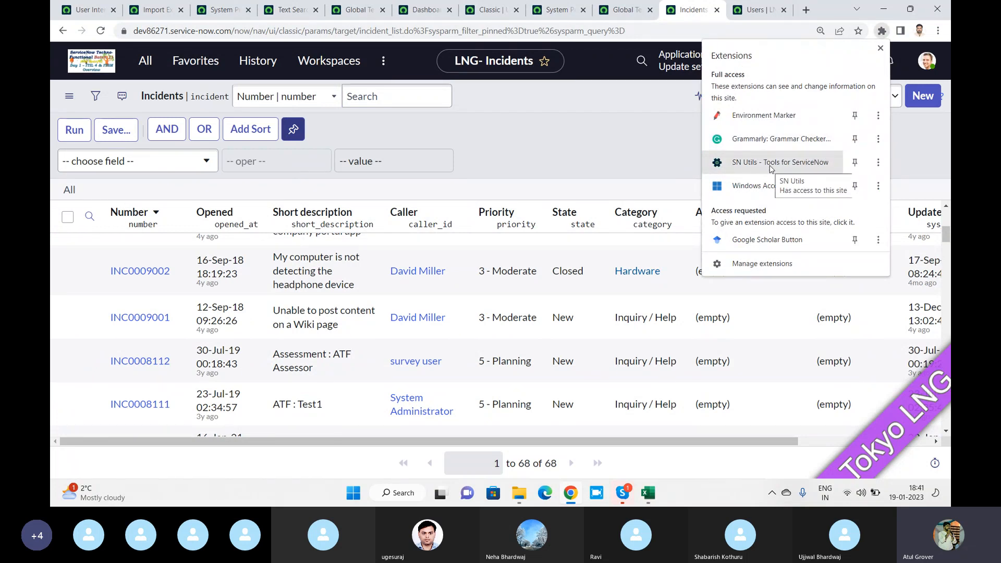
left_click(626, 166)
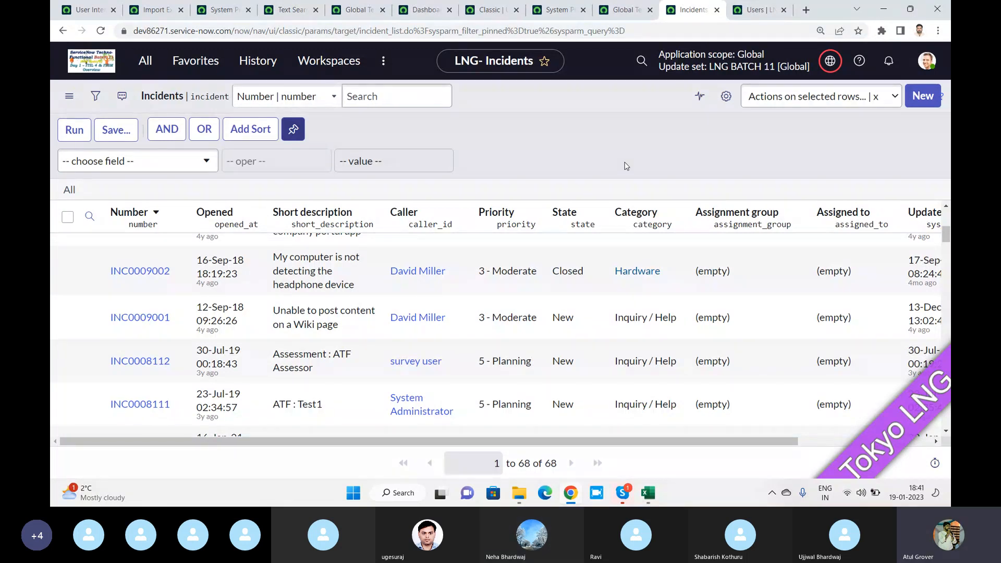
Open INC0009002, select the Urgency field's technical name 'urgency', then switch to Skype
left_click(139, 271)
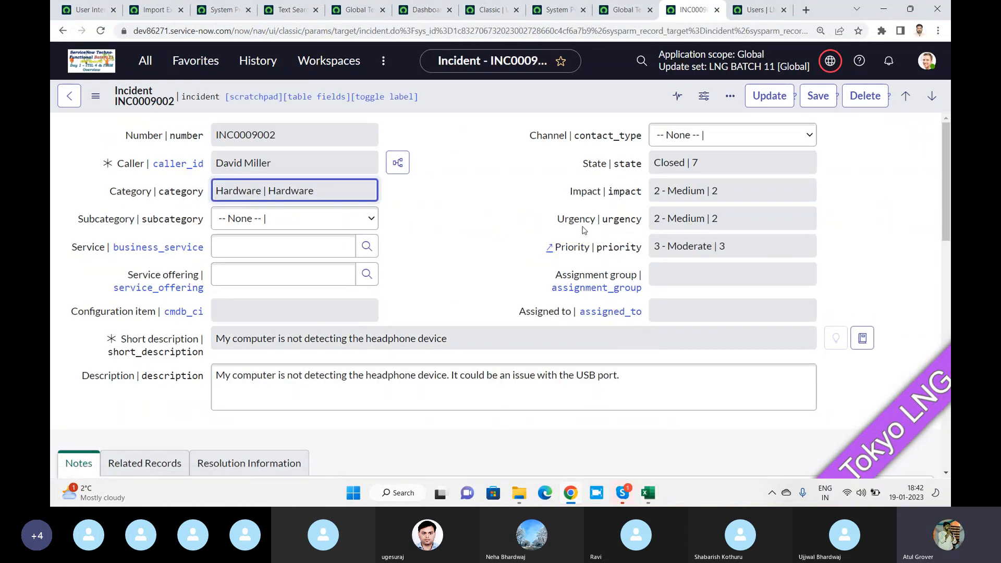
right_click(576, 226)
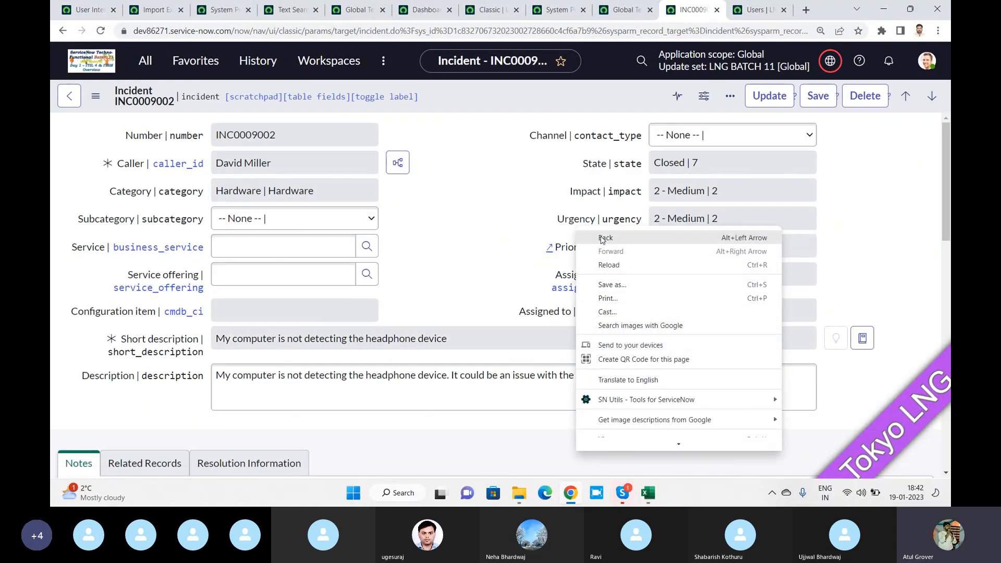
right_click(571, 225)
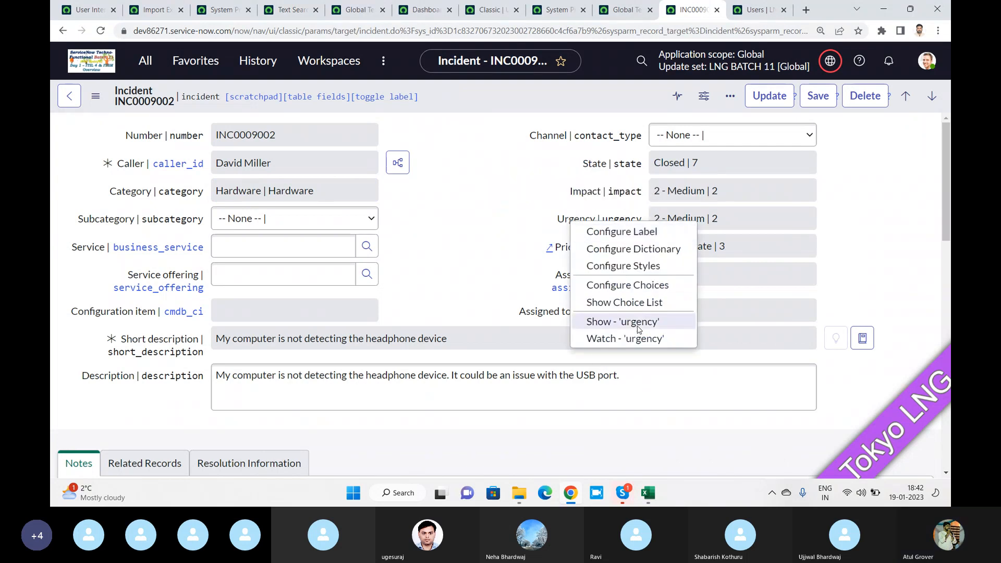
left_click(512, 237)
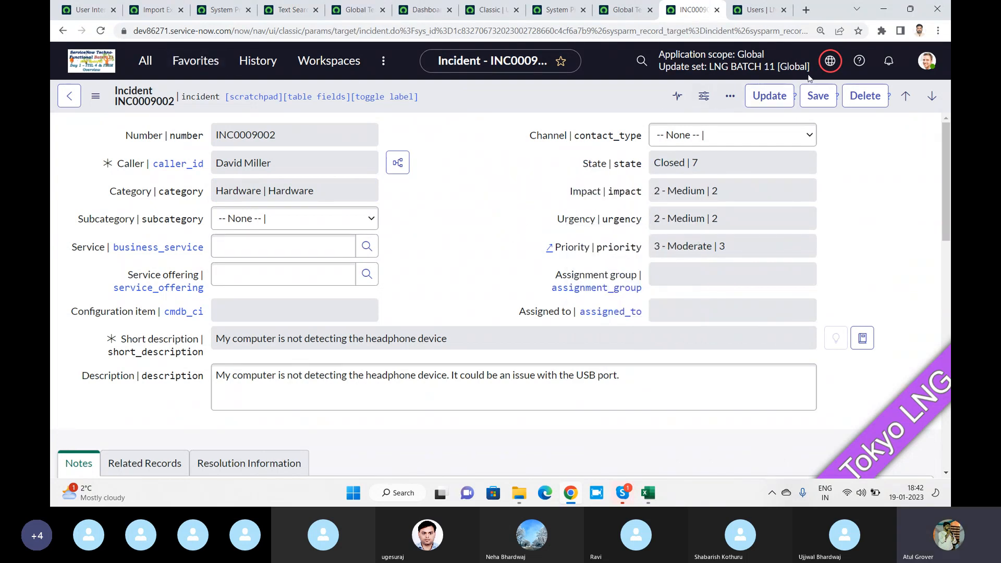
double_click(618, 223)
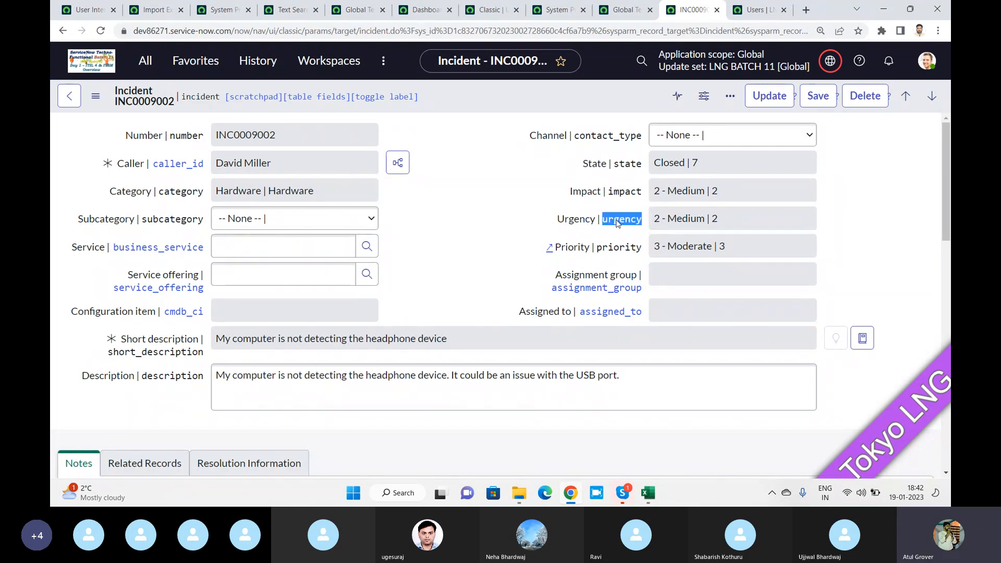
key("alt+Tab")
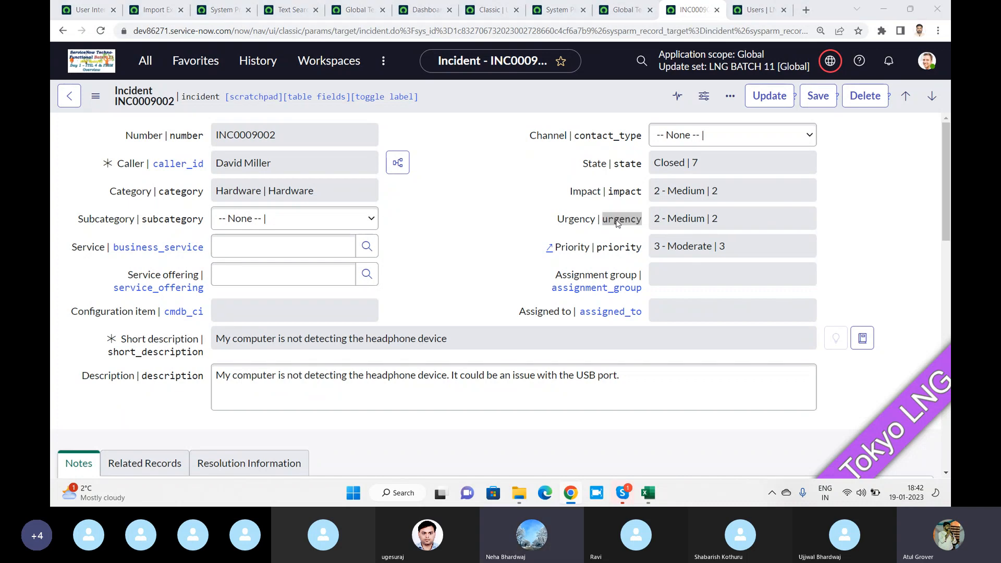